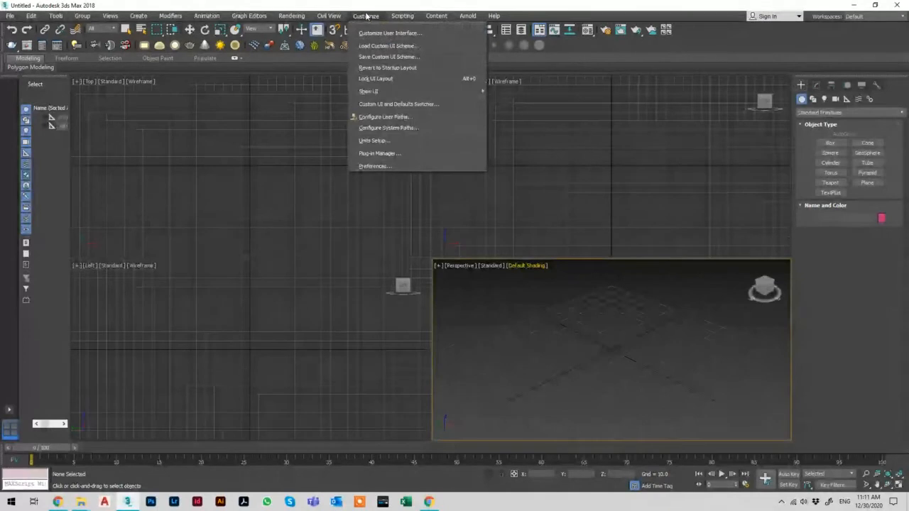
Step: Set the scene's display unit scale to metric millimeters in Units Setup
click(386, 140)
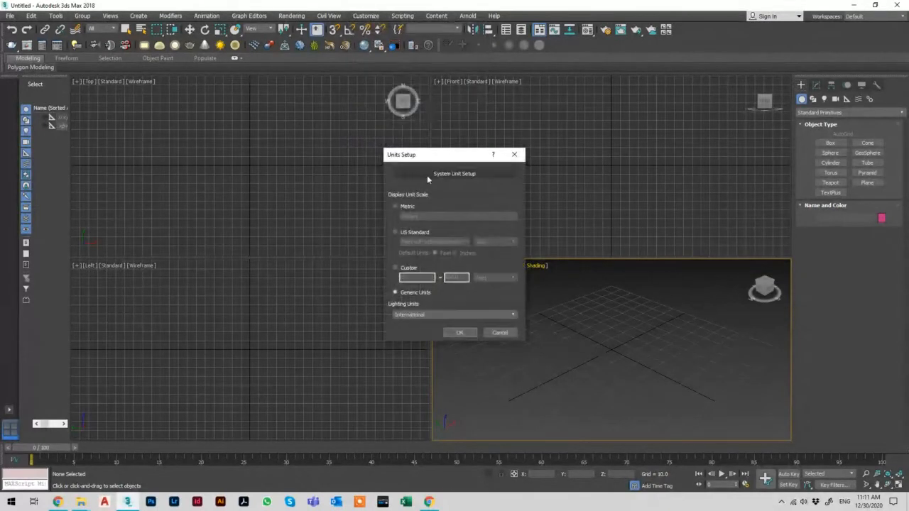
click(398, 206)
click(417, 217)
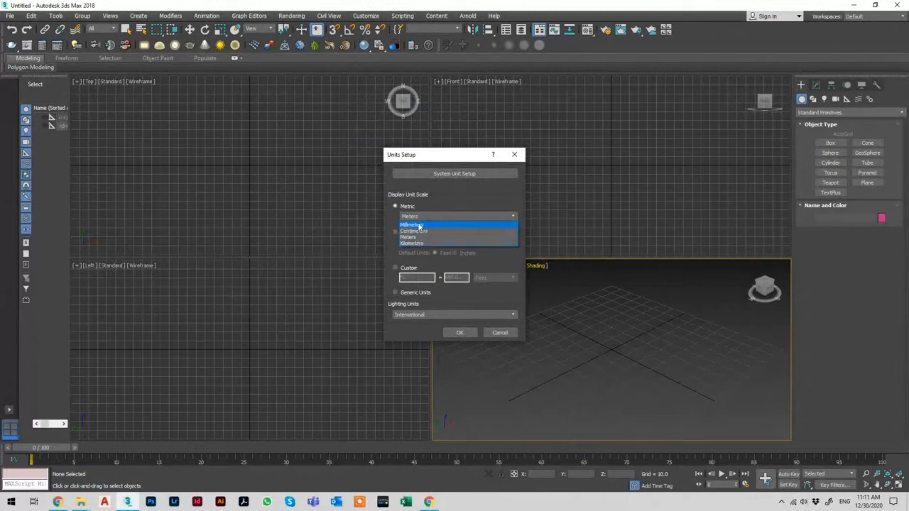
click(417, 226)
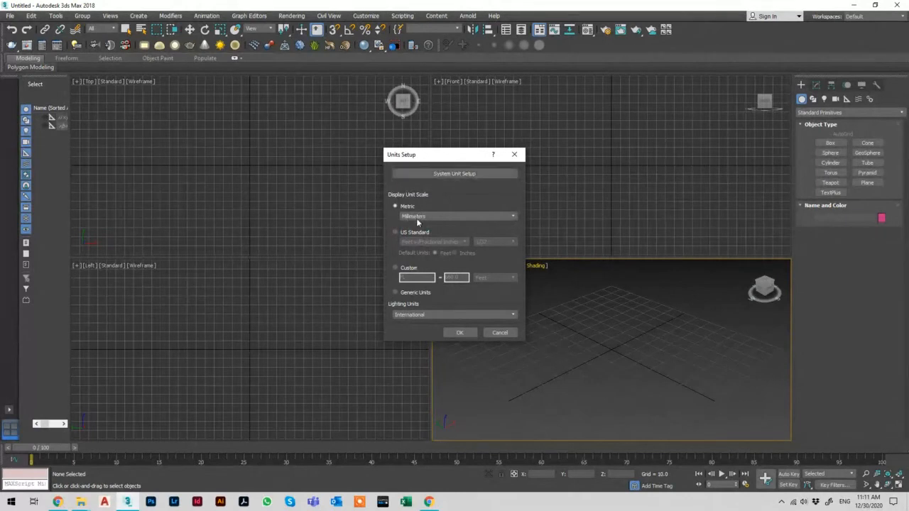
Step: Set the system unit scale to 1 unit = 1.0 millimeters and apply the units setup
click(437, 176)
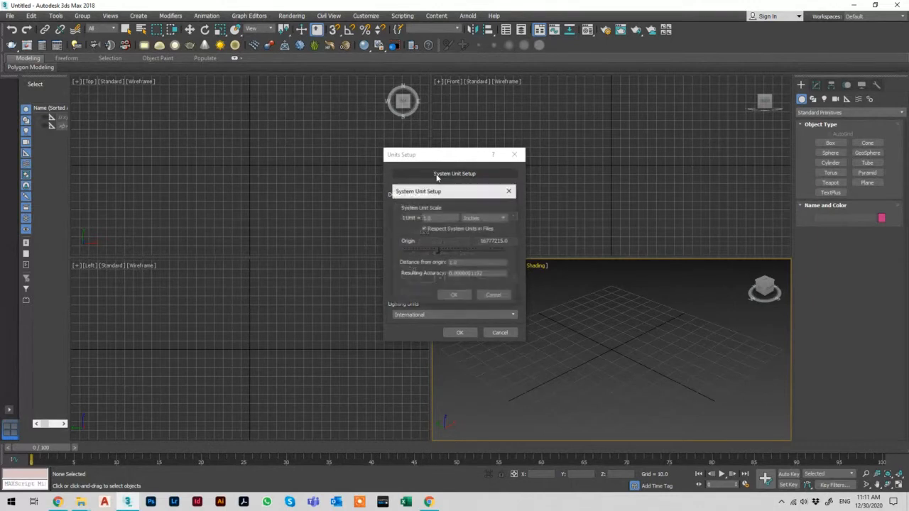
click(474, 219)
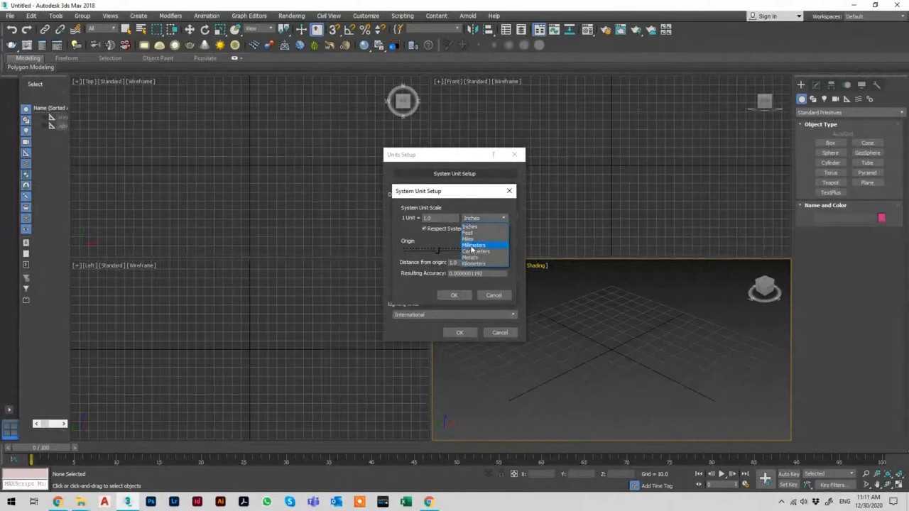
click(471, 245)
click(456, 294)
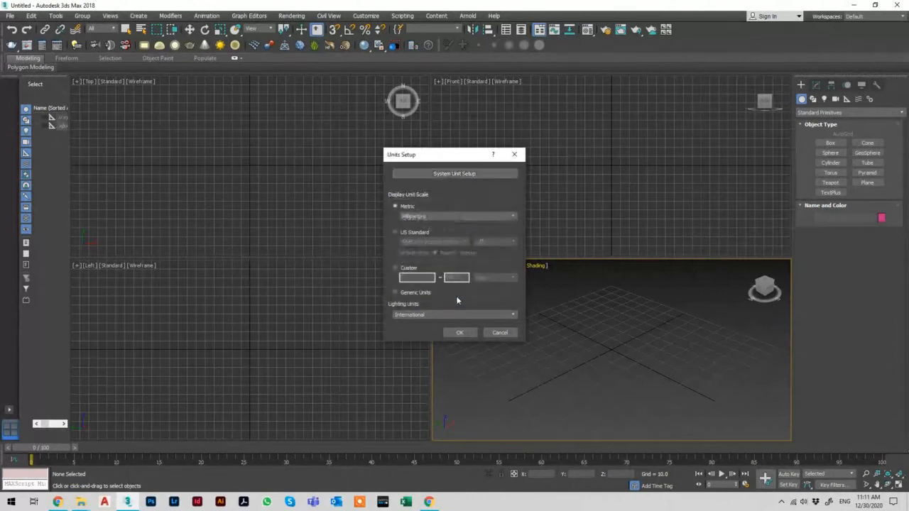
click(460, 333)
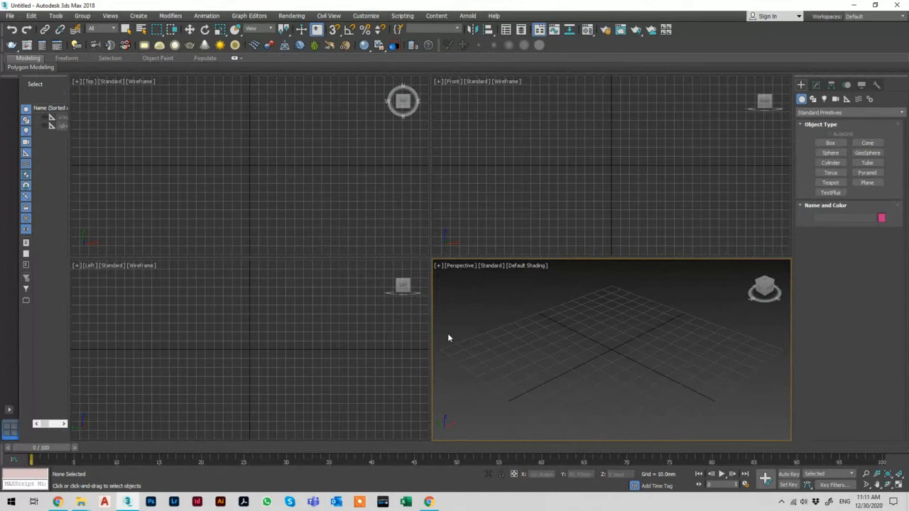
Step: Switch to File Explorer and review the desktop's revision session project folder and its Maps subfolder, ending back in 3ds Max
key(alt+Tab)
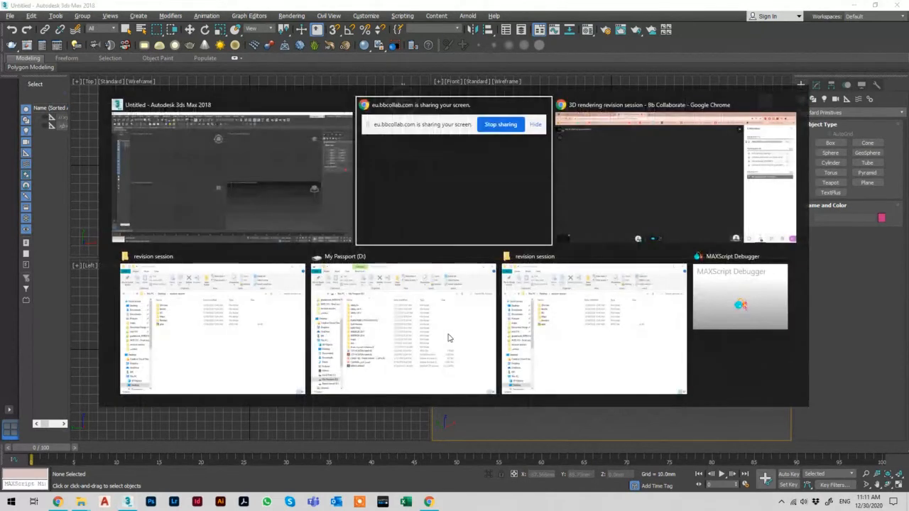
click(298, 360)
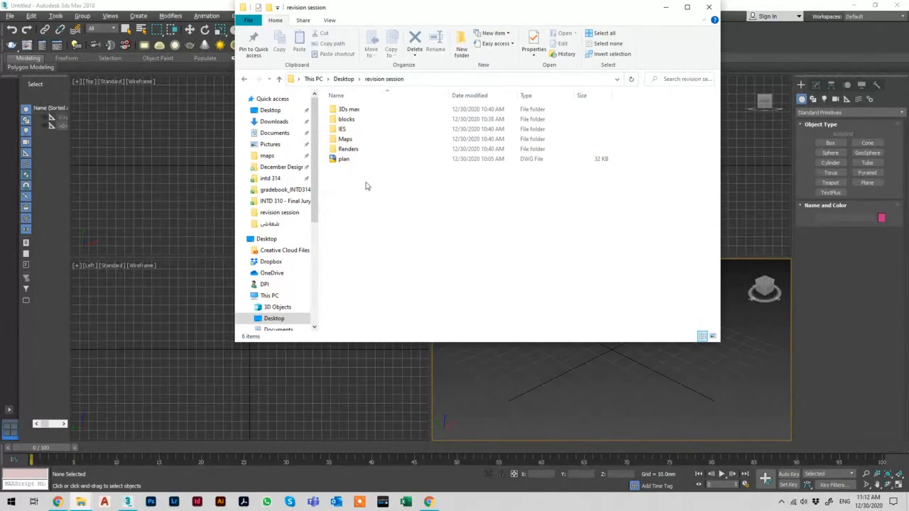
click(345, 79)
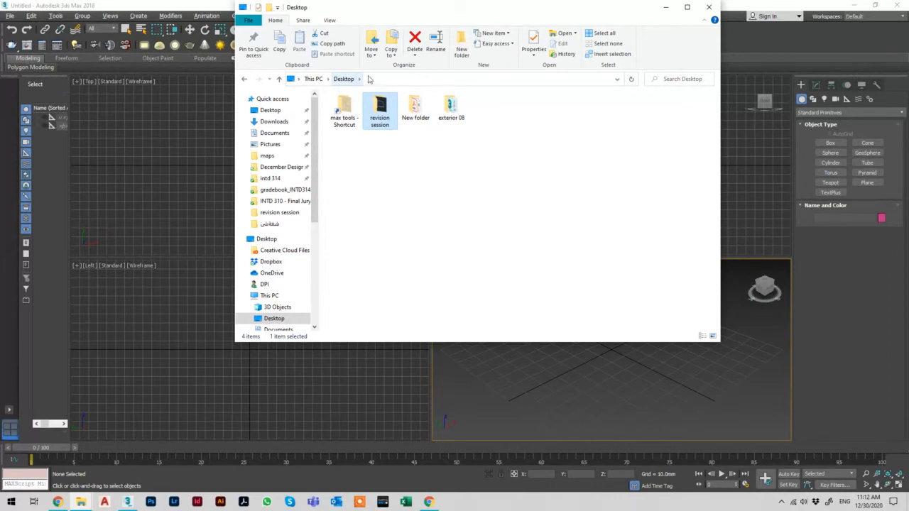
double_click(382, 110)
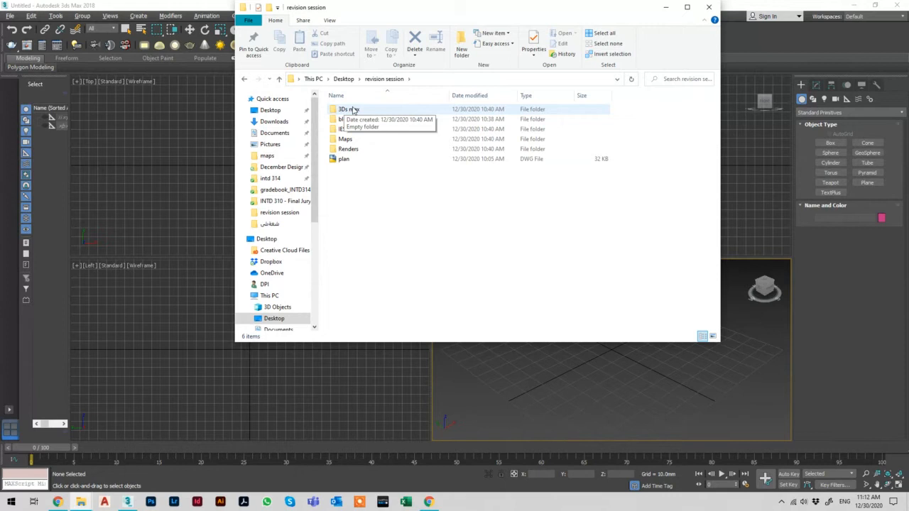
double_click(350, 139)
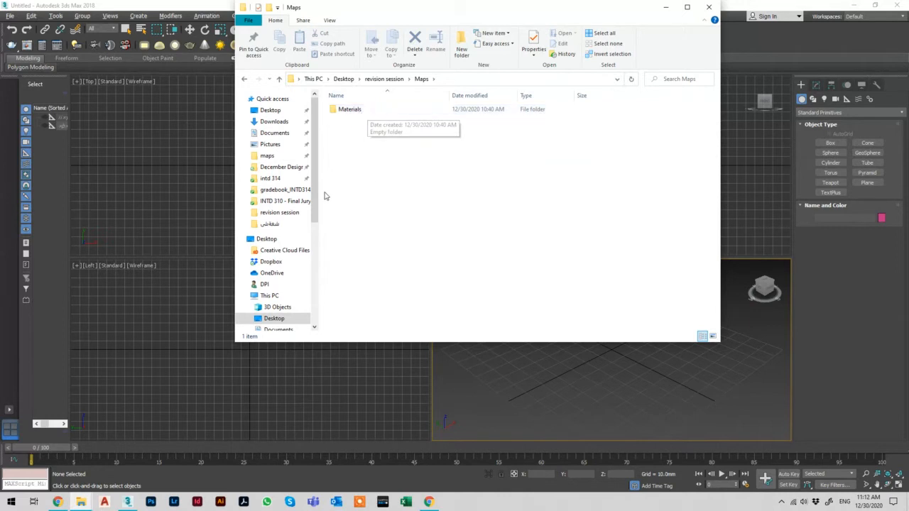
click(385, 79)
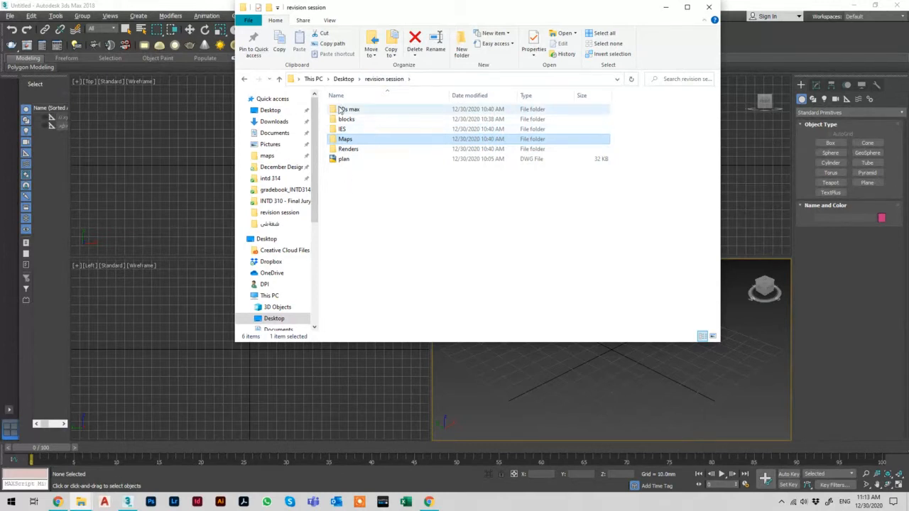
click(555, 394)
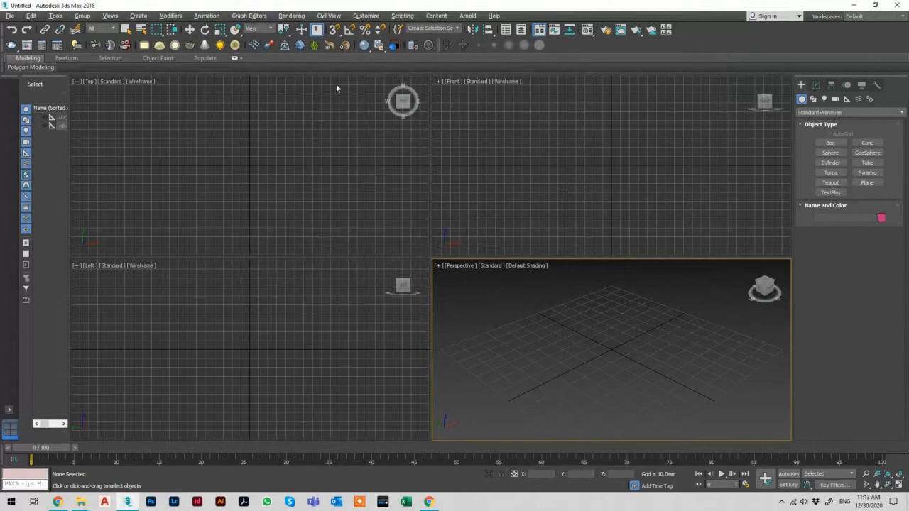
Step: Enable angle snap and create an upright box near the centre of the perspective grid
click(349, 30)
click(830, 142)
drag(641, 337, 586, 374)
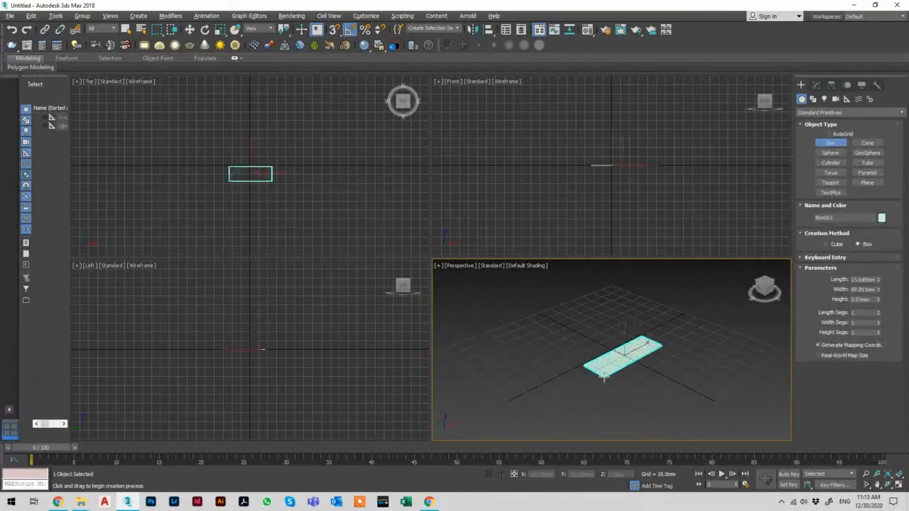
click(603, 315)
right_click(602, 315)
Step: Rotate the box 10 degrees about Z, view the angle snap options, and rotate it further to 65 degrees
key(e)
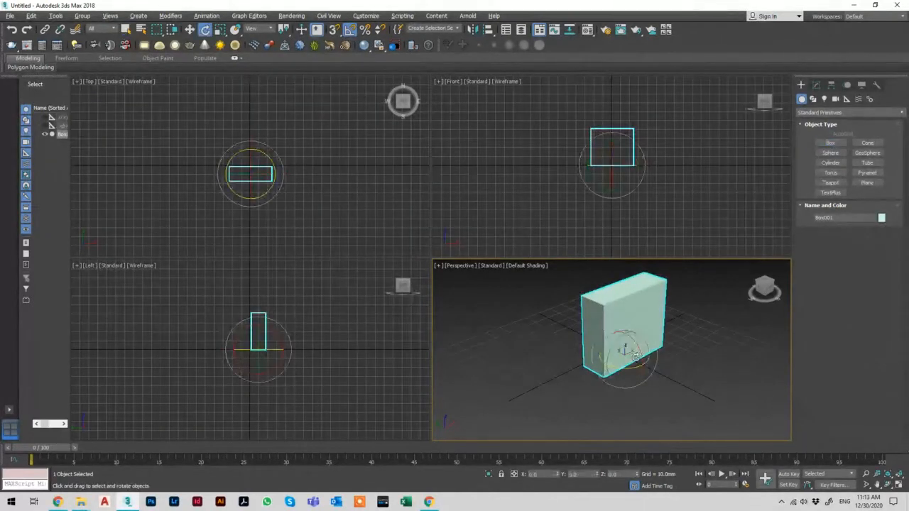
drag(635, 368, 642, 372)
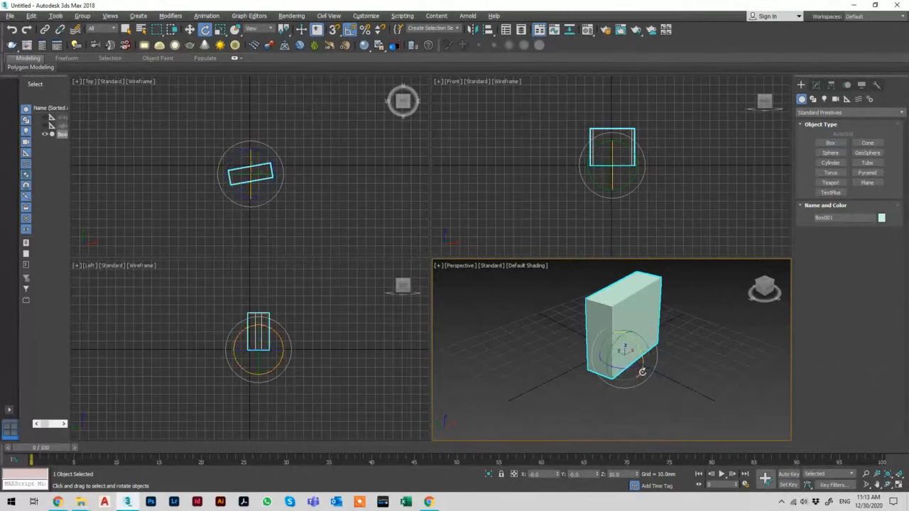
right_click(348, 35)
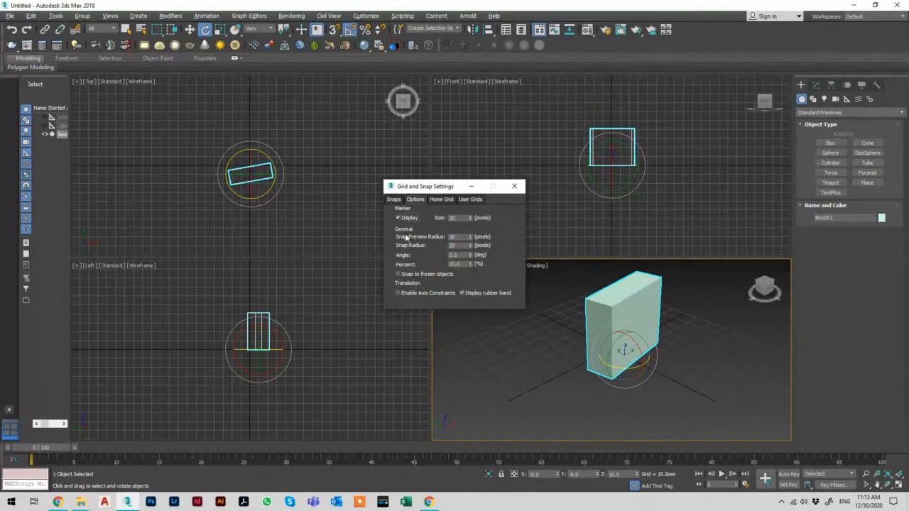
double_click(456, 255)
drag(625, 369, 653, 359)
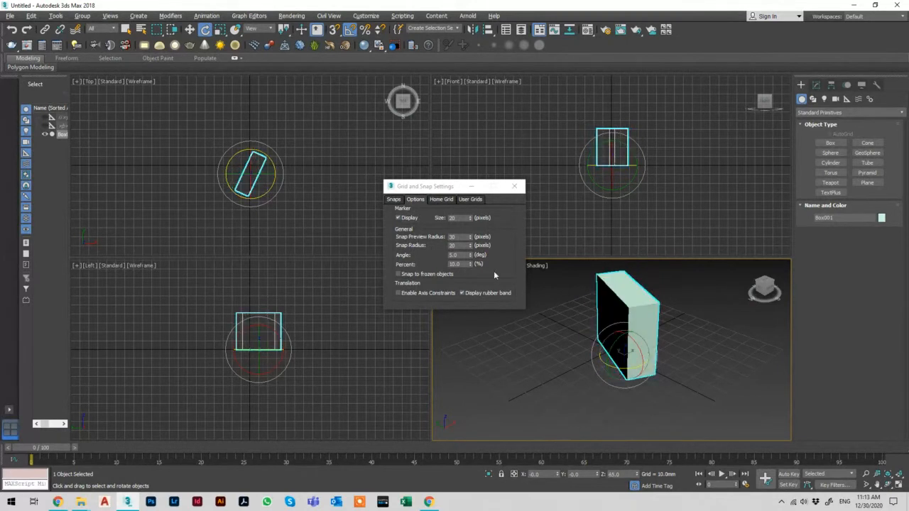
Step: Set the angle snap increment to 45 degrees and rotate the box about Z to -70 degrees
double_click(458, 254)
text(45)
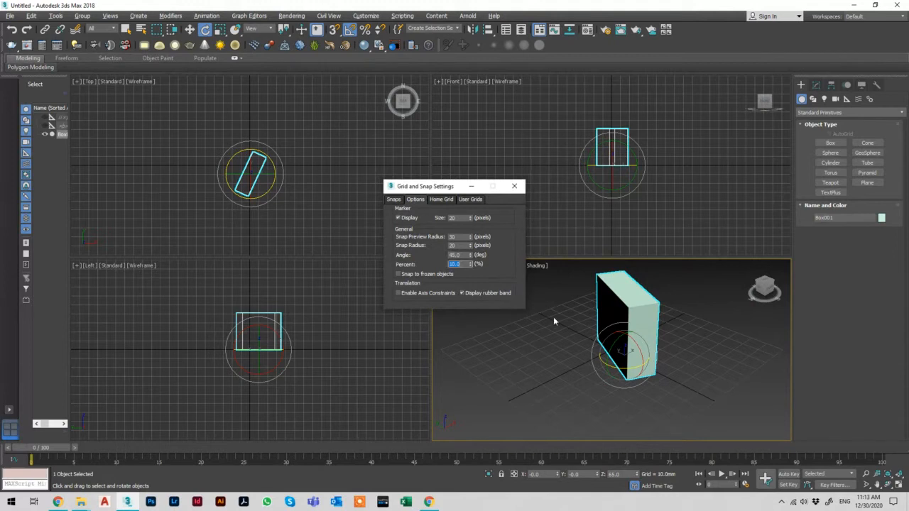
click(625, 367)
drag(625, 367, 644, 365)
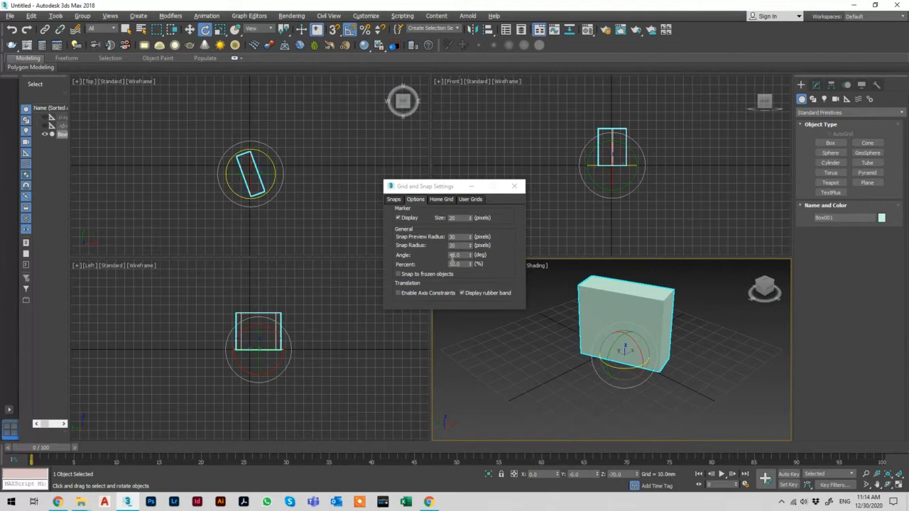
Step: Set the angle snap increment to 5 degrees, close the snap settings, and delete the test box
double_click(452, 254)
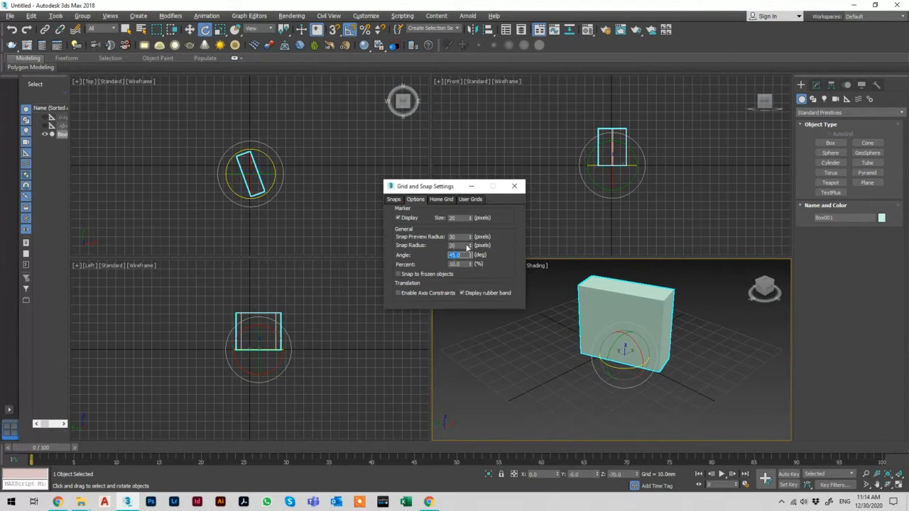
text(5)
click(514, 188)
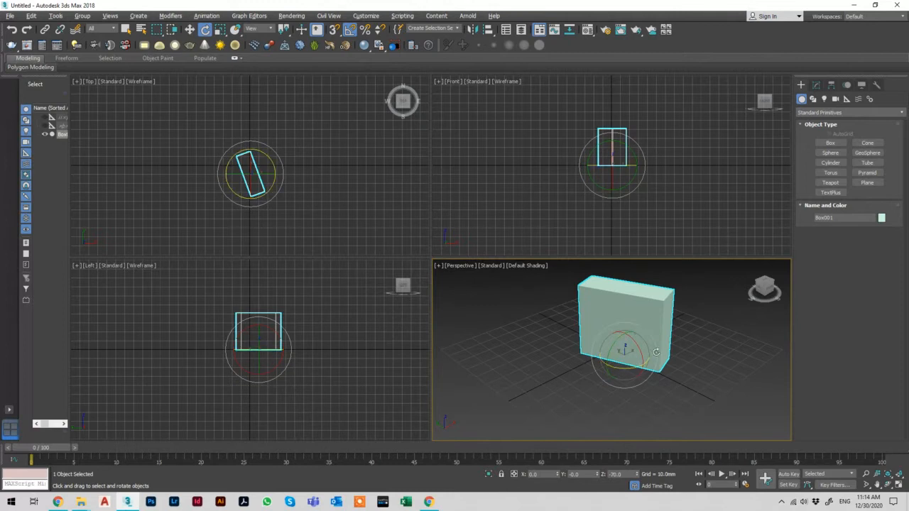
key(w)
key(Delete)
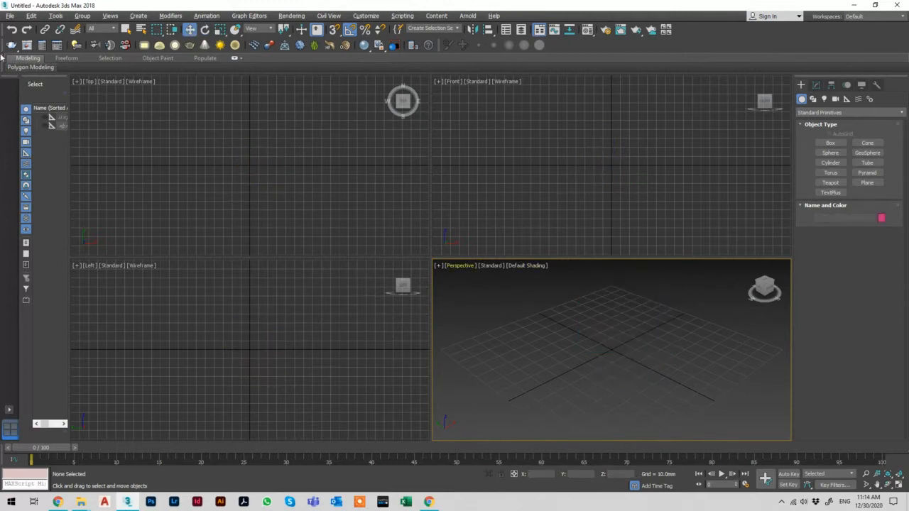
Step: Save the scene as "dining room" with an incremental number (dining room01) in the 3Ds max folder of the desktop's revision session folder
click(9, 15)
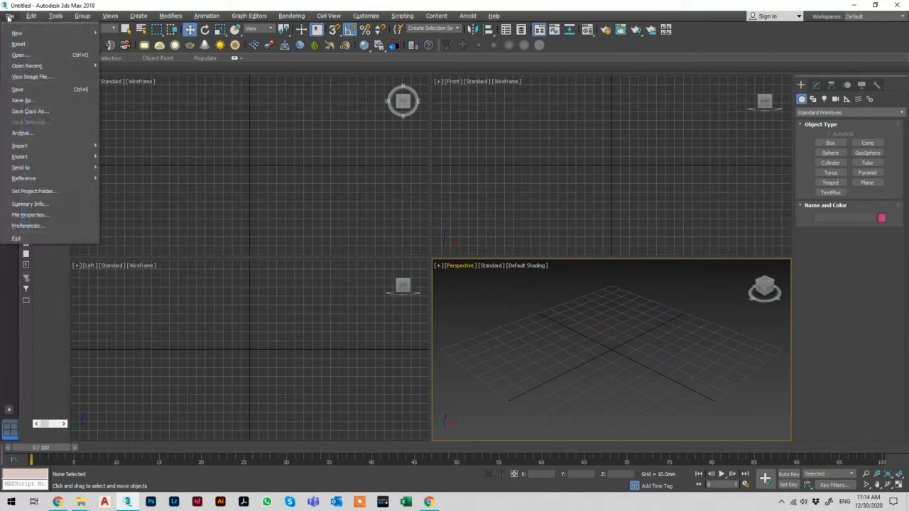
click(20, 90)
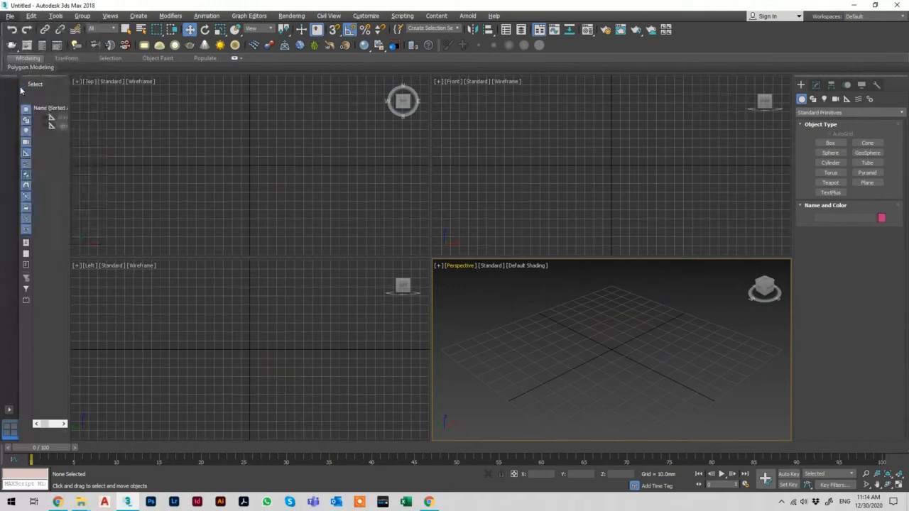
click(37, 106)
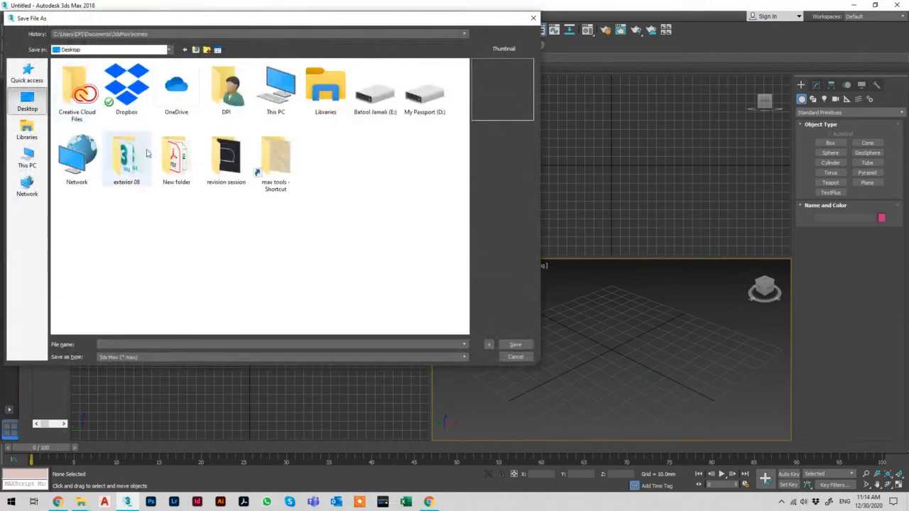
double_click(227, 160)
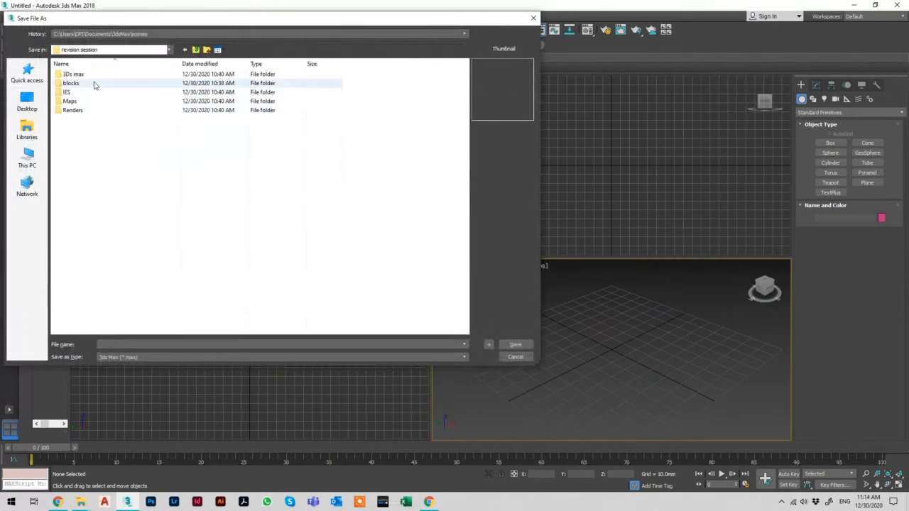
double_click(74, 74)
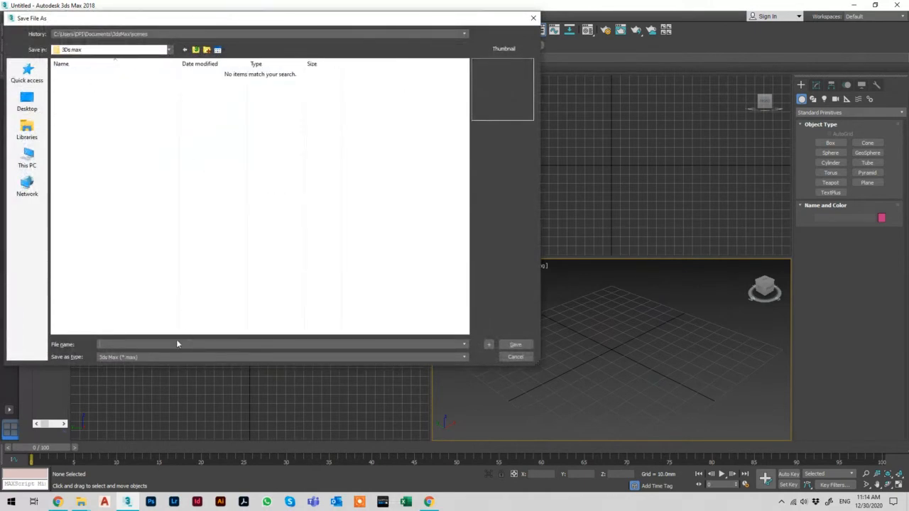
text(dining room)
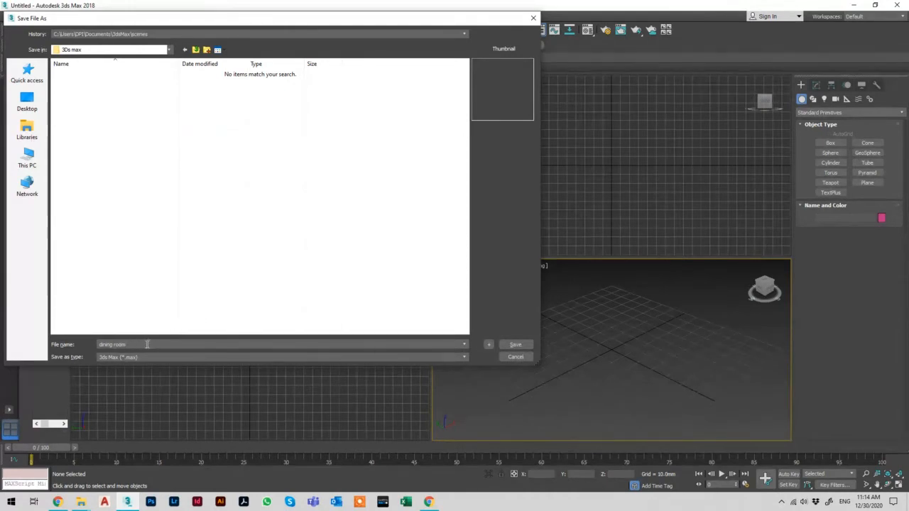
click(487, 348)
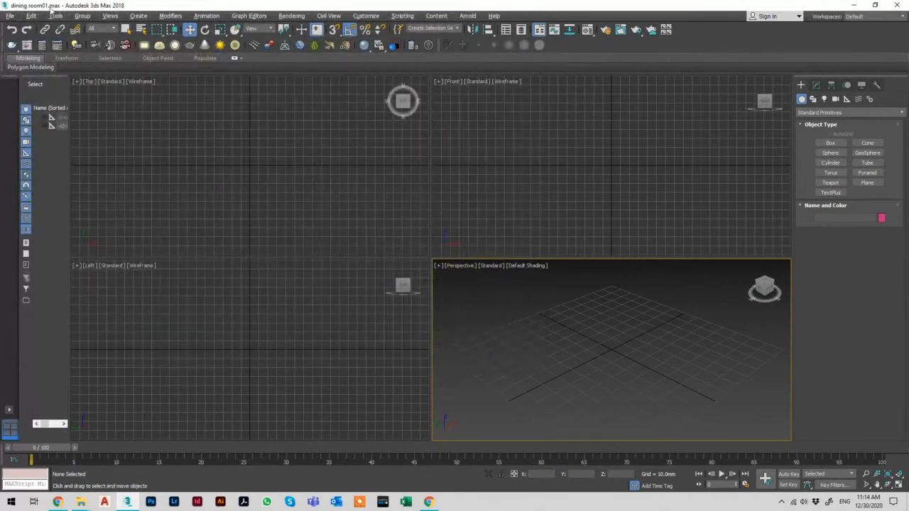
Step: Create three separate box objects on the perspective grid: a low wide block, a thin upright panel, and an upright block
click(843, 146)
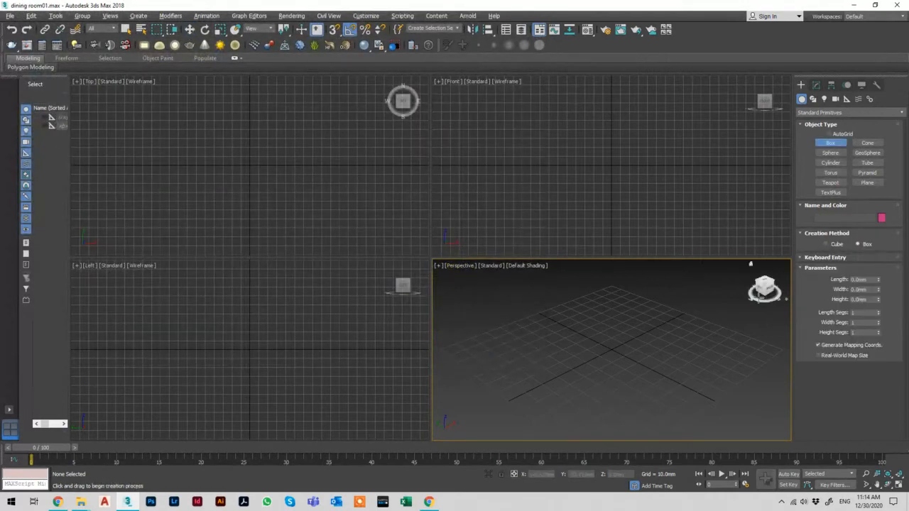
mouse_move(704, 345)
mouse_down()
mouse_move(659, 370)
mouse_move(573, 373)
mouse_up()
click(655, 308)
click(570, 347)
drag(564, 340, 542, 365)
click(552, 322)
right_click(532, 309)
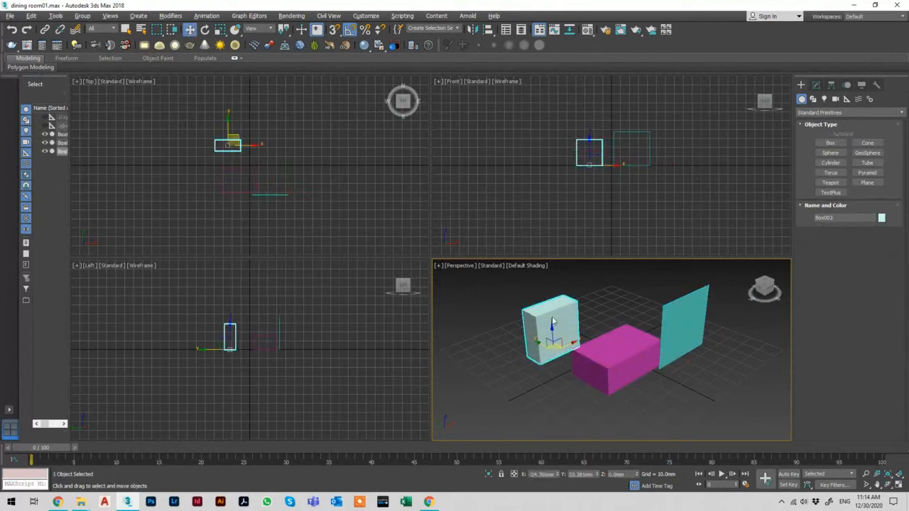
Step: Save the scene as the next numbered increment, dining room02, and check the saved files in the revision session's 3Ds max folder
click(10, 17)
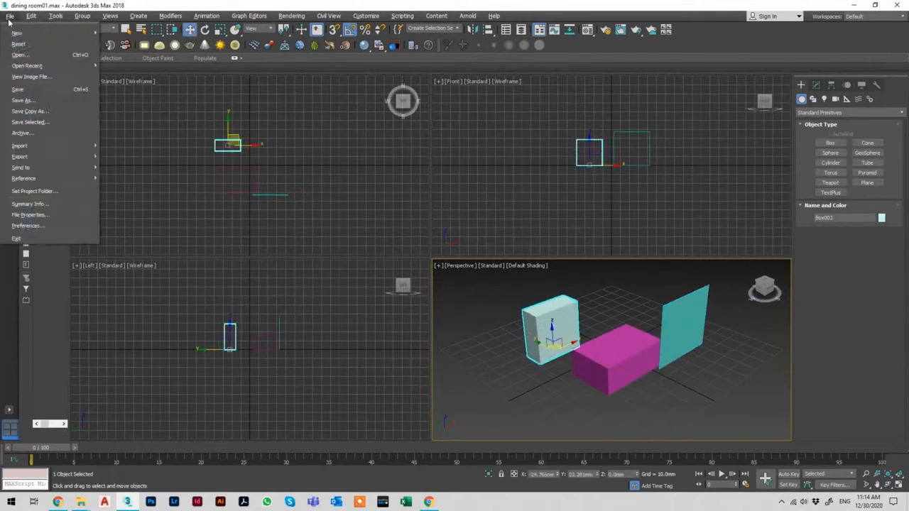
click(27, 103)
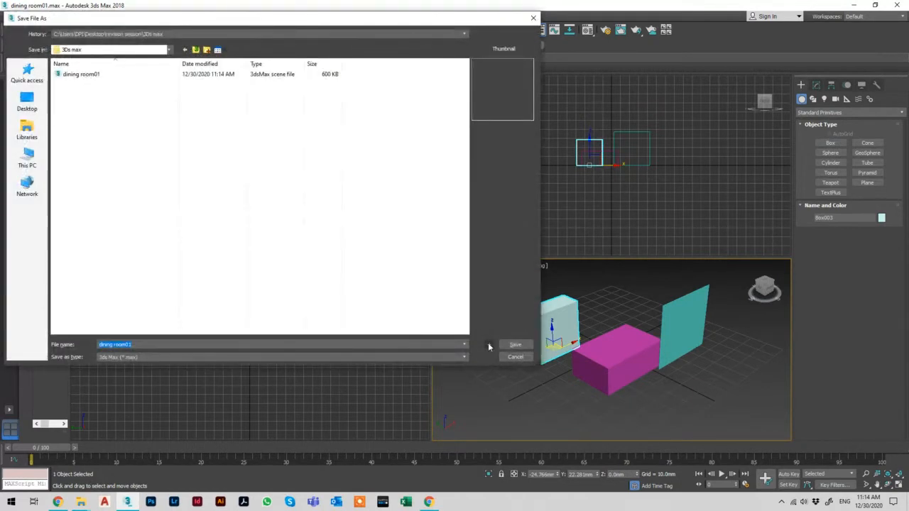
click(489, 345)
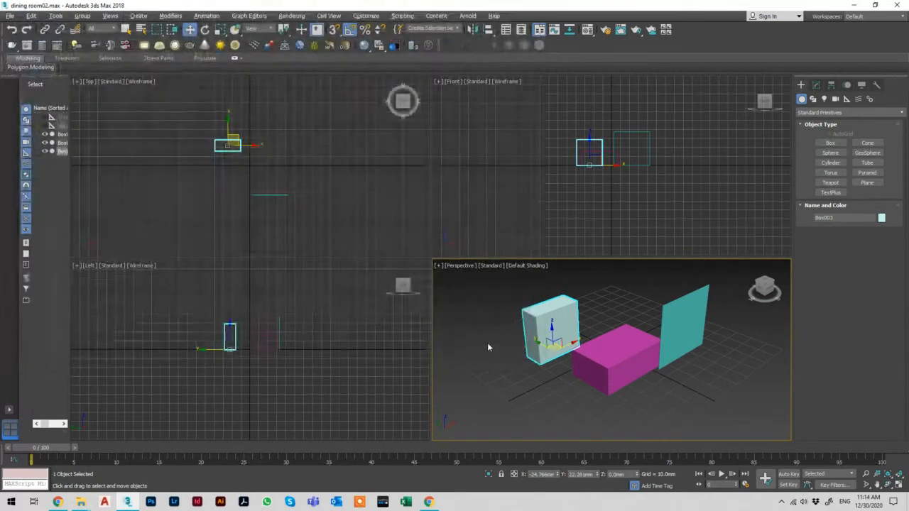
key(alt+Tab)
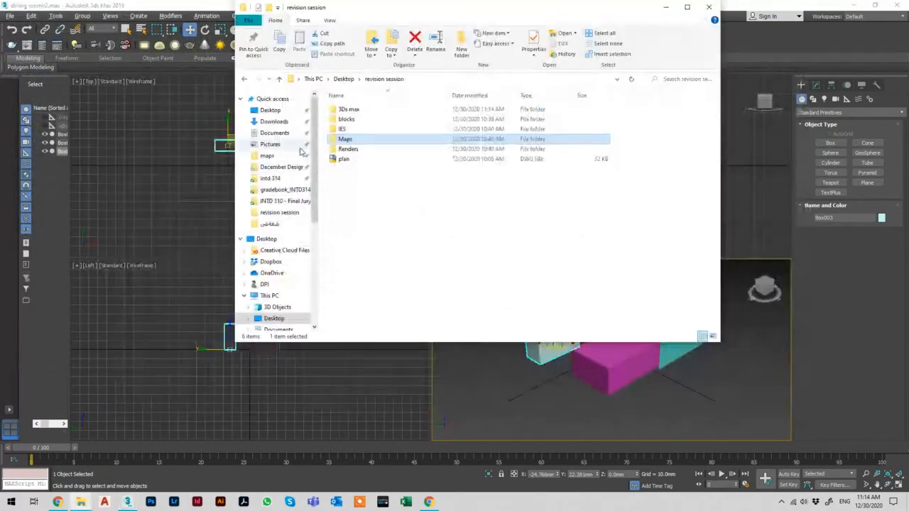
double_click(344, 110)
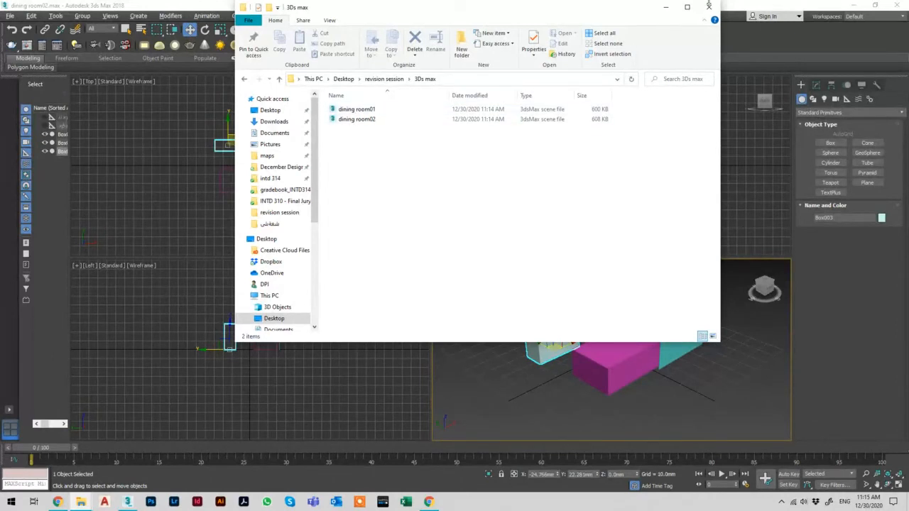
click(709, 7)
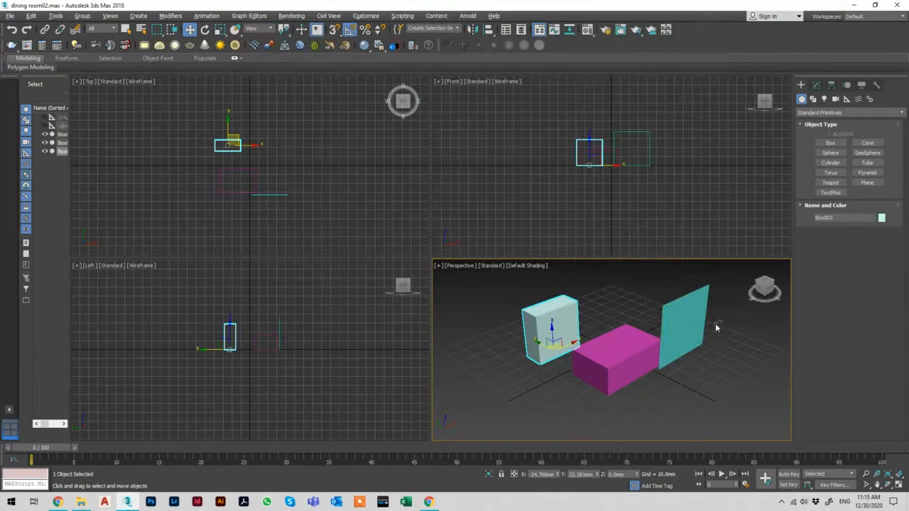
Step: Select all three boxes in the perspective view and delete them
drag(714, 324, 523, 392)
key(Delete)
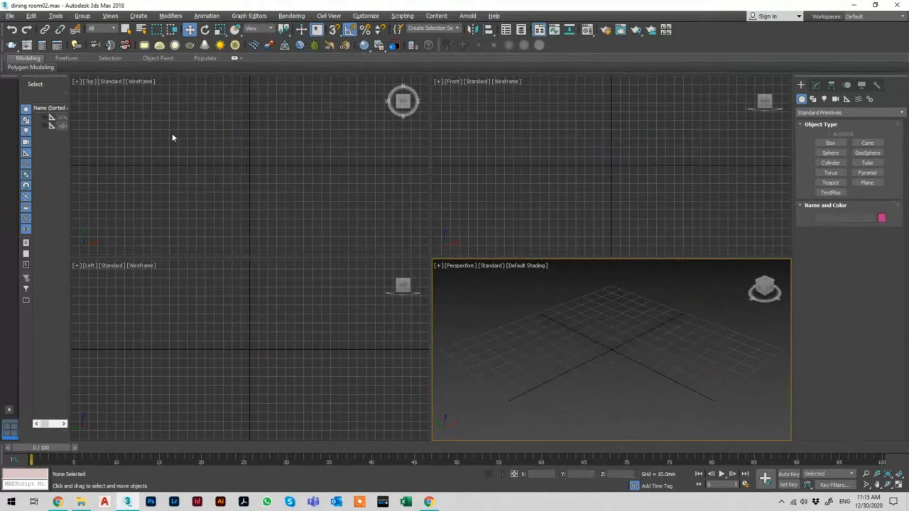
Step: Examine the auto backup file count and backup interval in the file preferences, and accept the settings
click(9, 15)
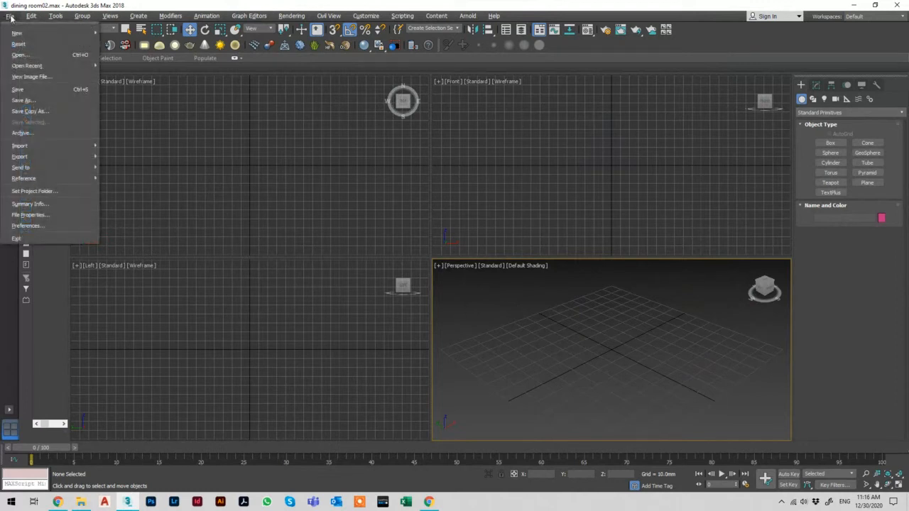
click(43, 228)
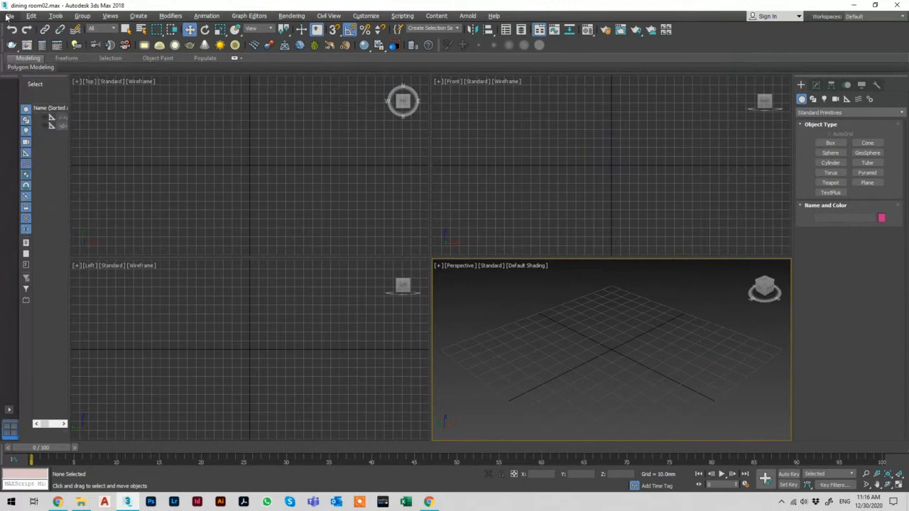
click(8, 16)
click(40, 223)
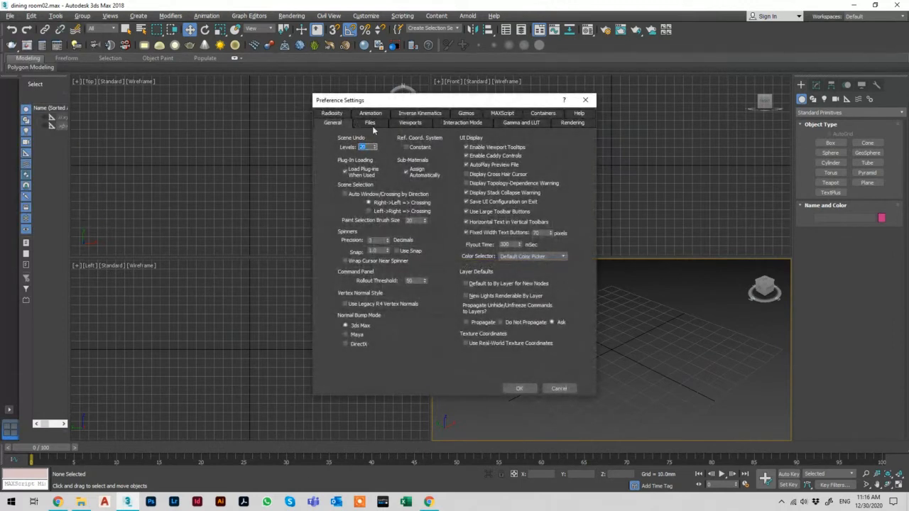
click(370, 123)
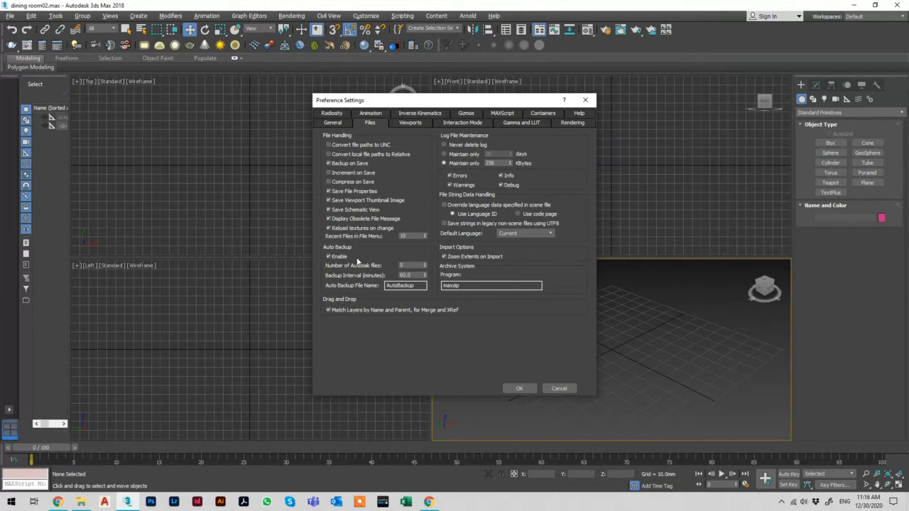
double_click(403, 264)
double_click(413, 275)
drag(409, 275, 396, 277)
click(519, 389)
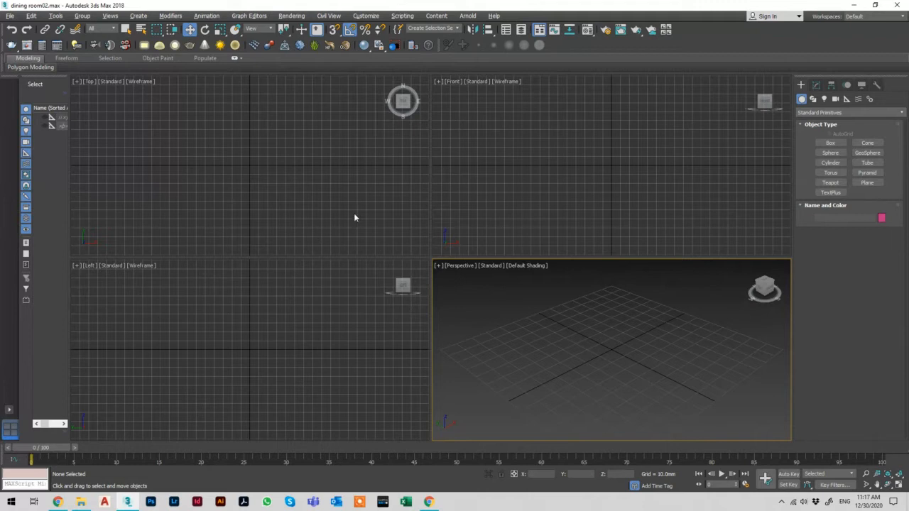
Step: Switch to File Explorer and open the autoback folder inside the 3dsMax folder in Documents
click(80, 501)
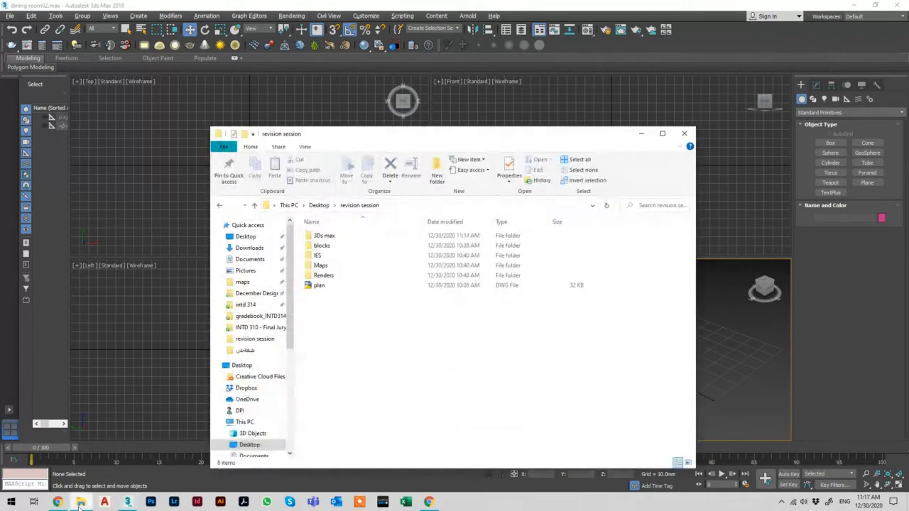
click(262, 260)
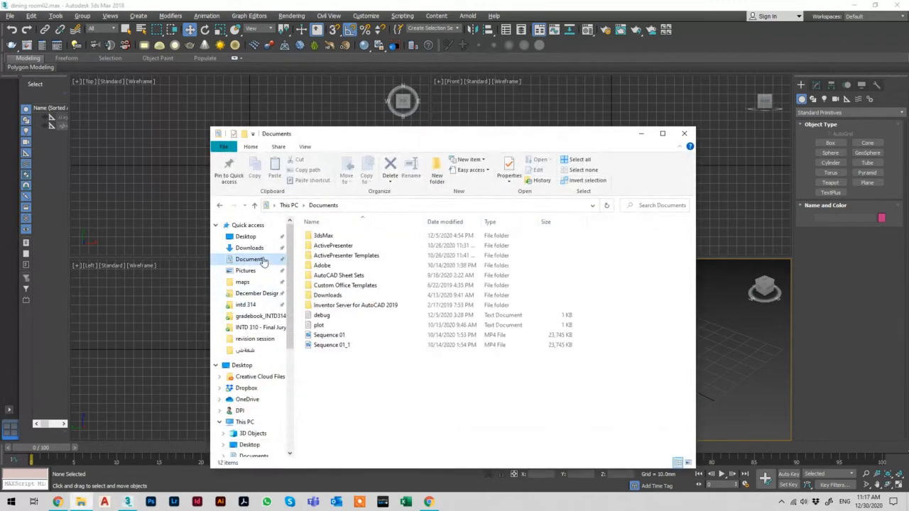
double_click(337, 236)
double_click(333, 246)
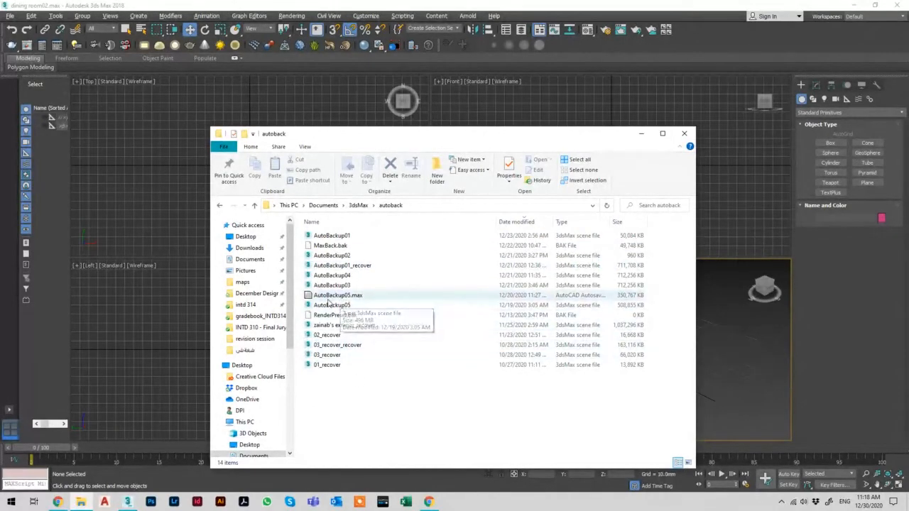
Step: Delete AutoBackup05.max, MaxBack.bak, RenderPreset.bak and AutoBackup01_recover from the autoback folder
click(329, 298)
key(Delete)
click(334, 246)
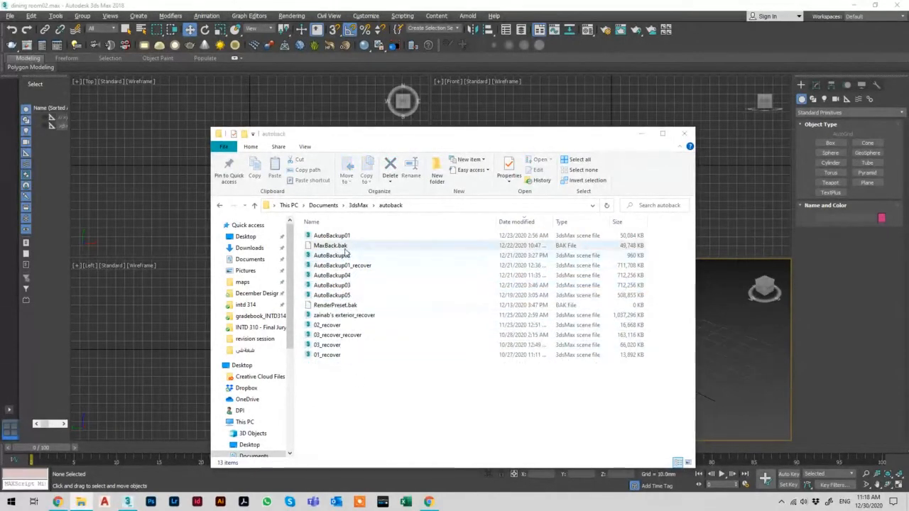
key(Delete)
click(334, 296)
key(Delete)
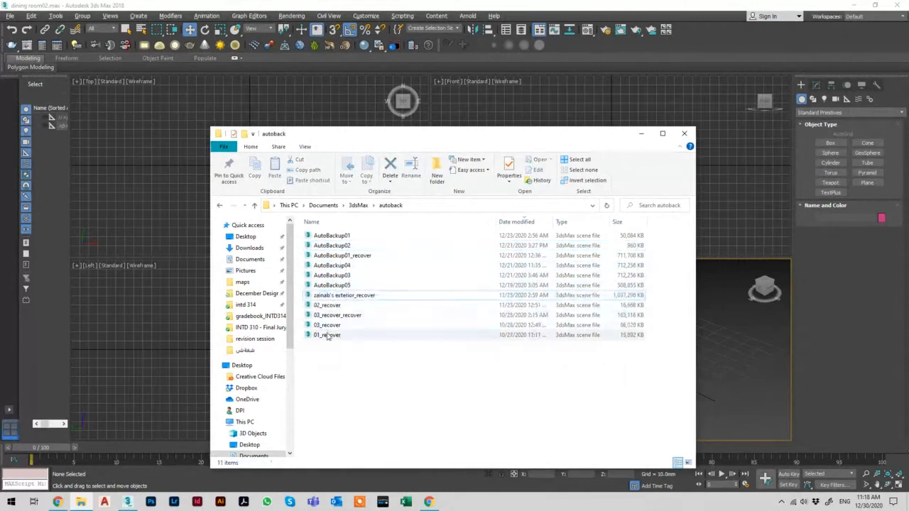
click(338, 256)
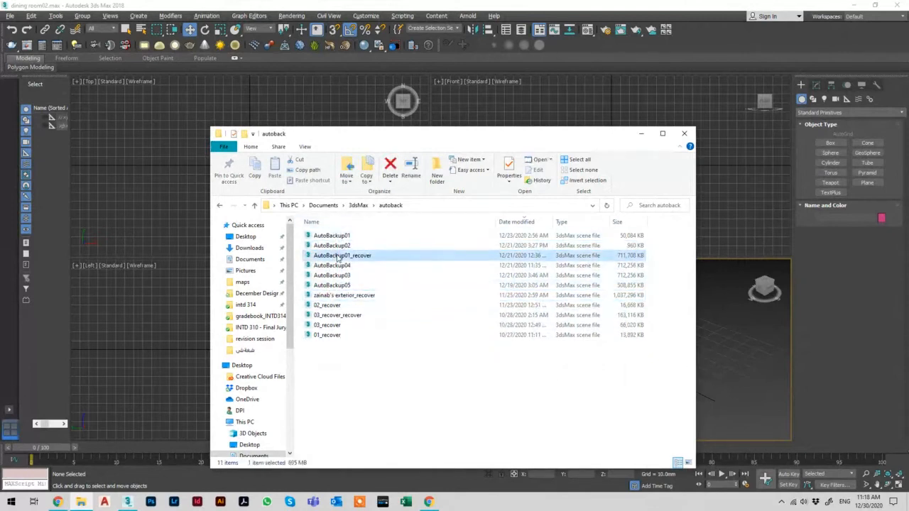
key(Delete)
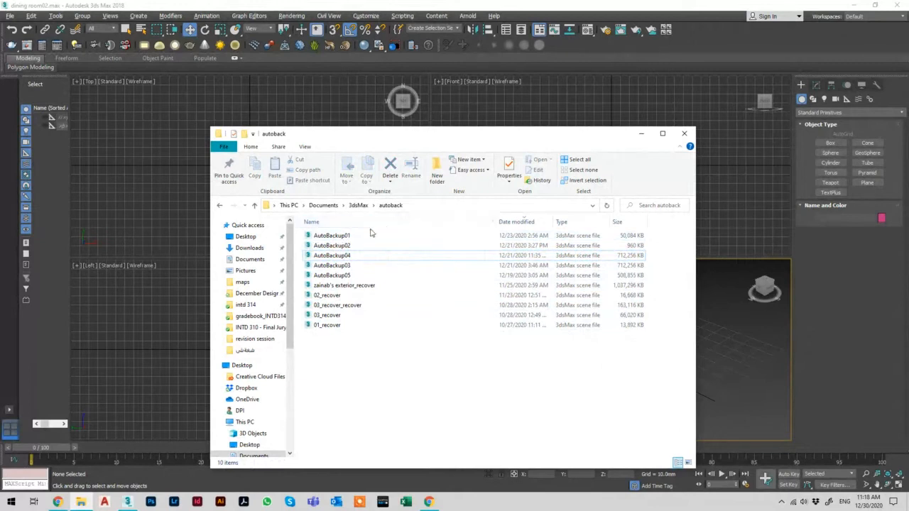
Step: Sort the backups by date modified and copy AutoBackup01 into the 3Ds max folder of the desktop's revision session folder
click(349, 223)
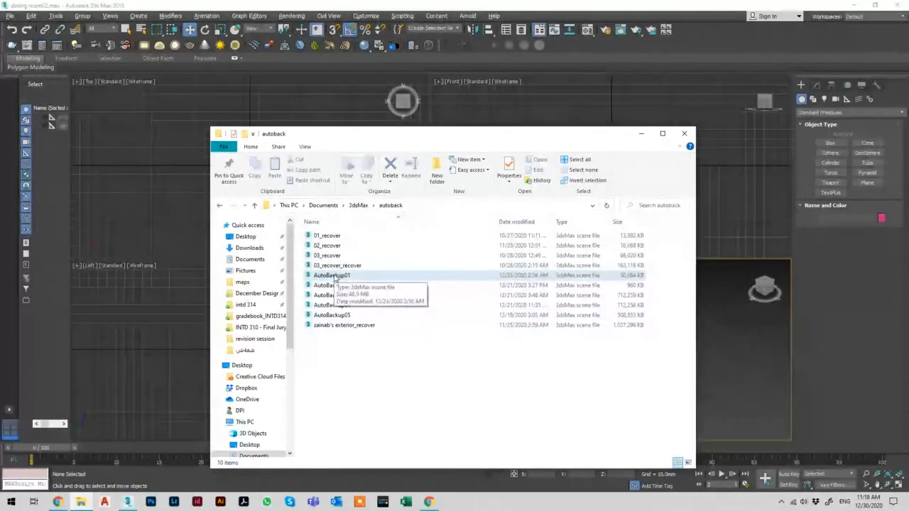
click(516, 222)
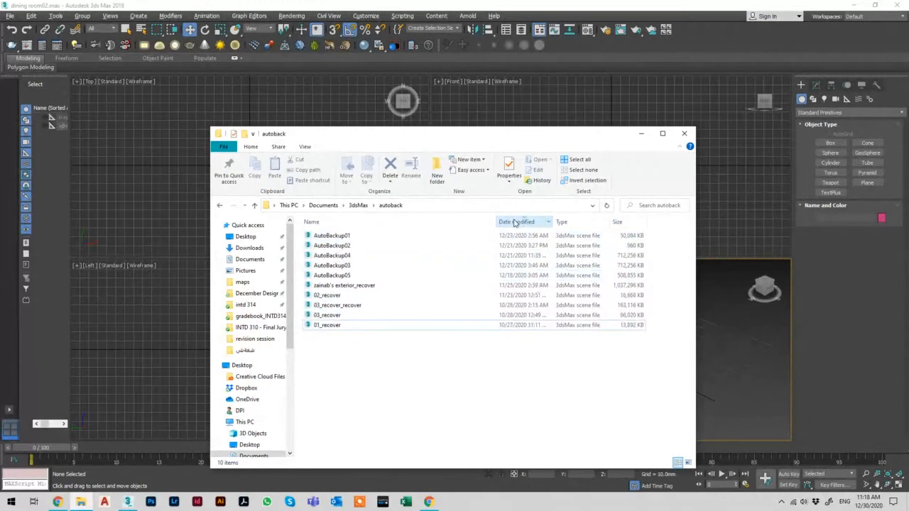
click(480, 237)
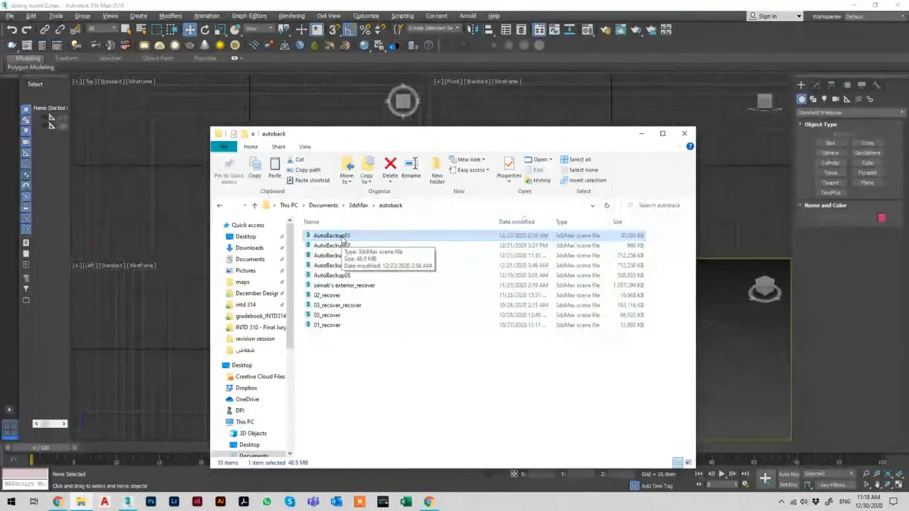
right_click(348, 240)
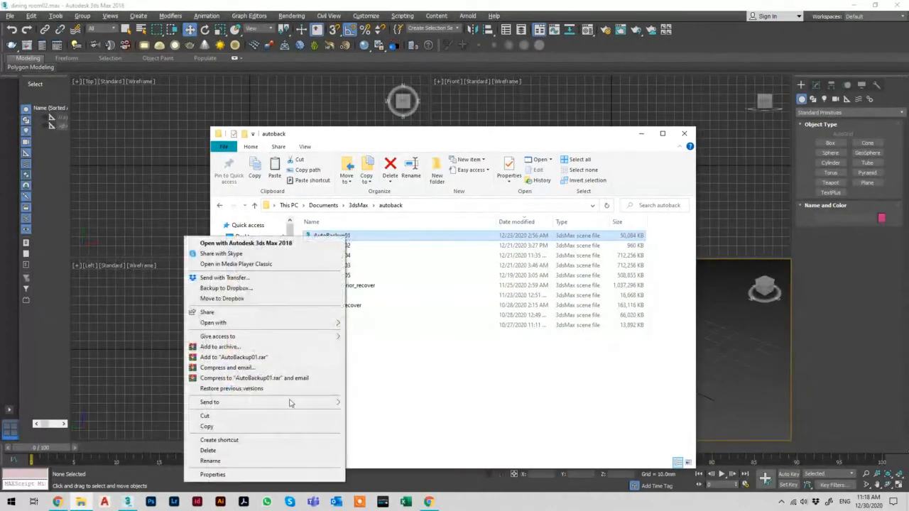
click(266, 427)
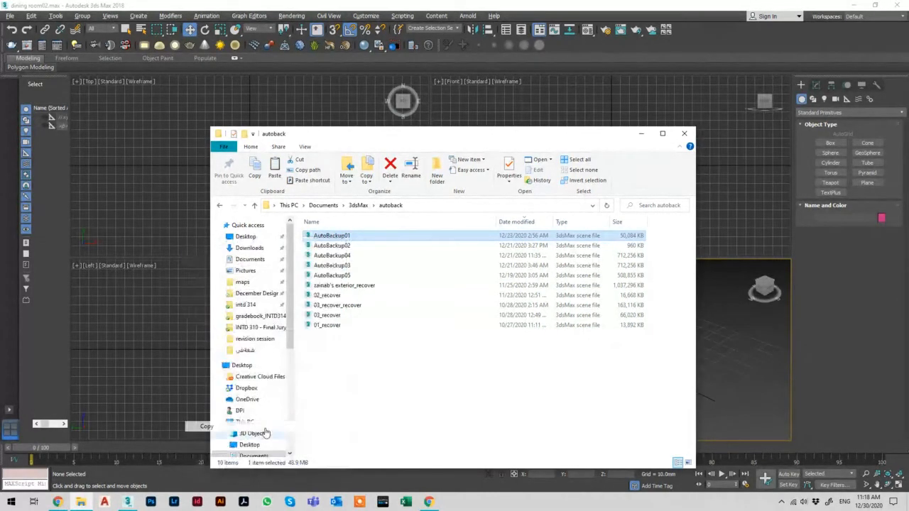
click(257, 238)
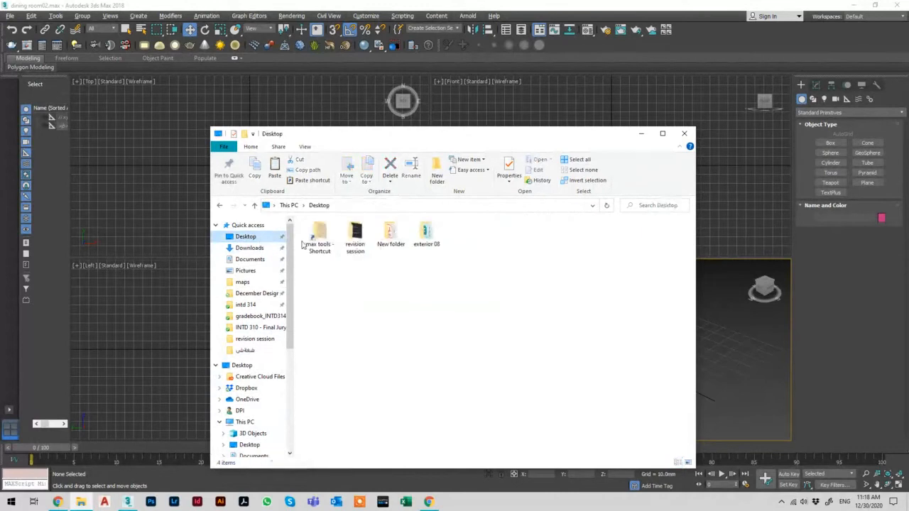
double_click(356, 238)
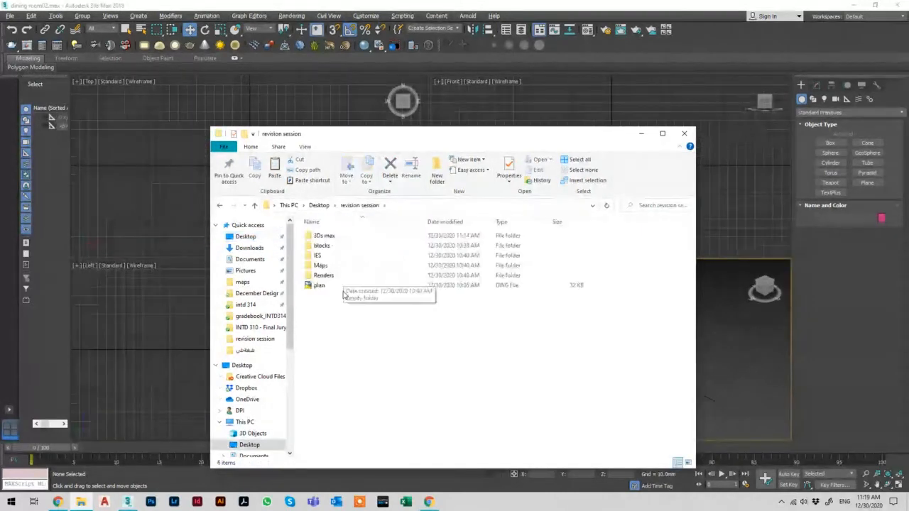
double_click(332, 237)
key(ctrl+v)
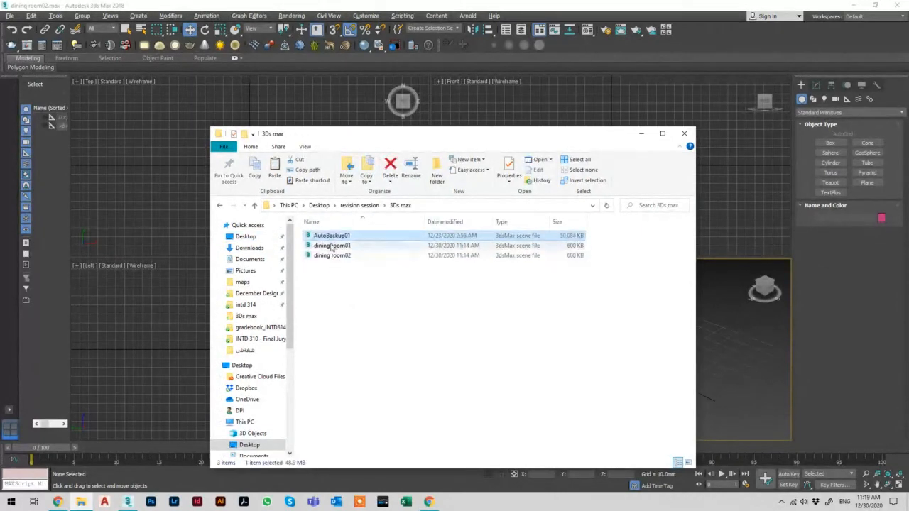
Step: Rename the copied AutoBackup01 file as dining room03
click(332, 236)
text(d)
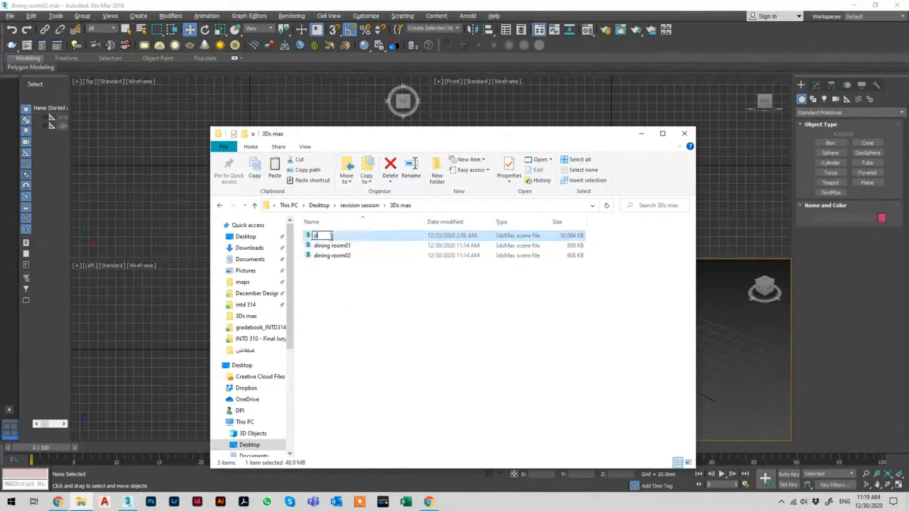
text(ining room03)
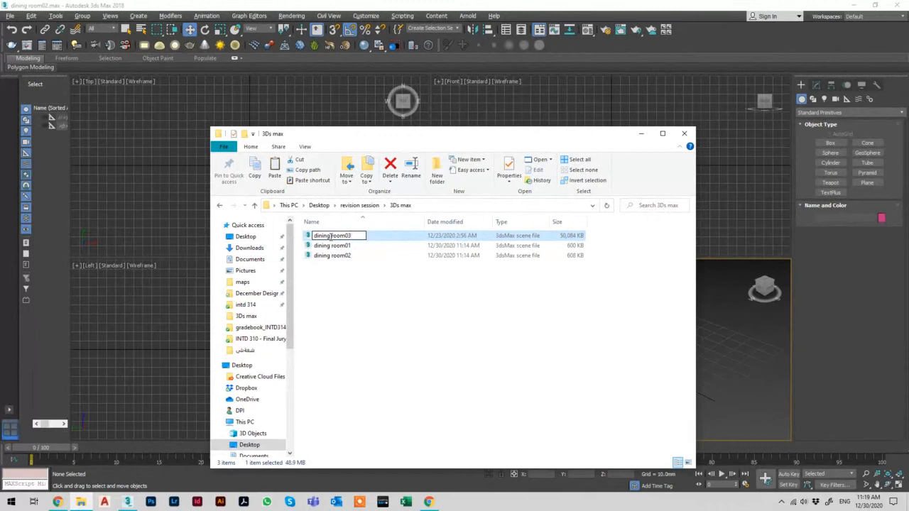
key(Return)
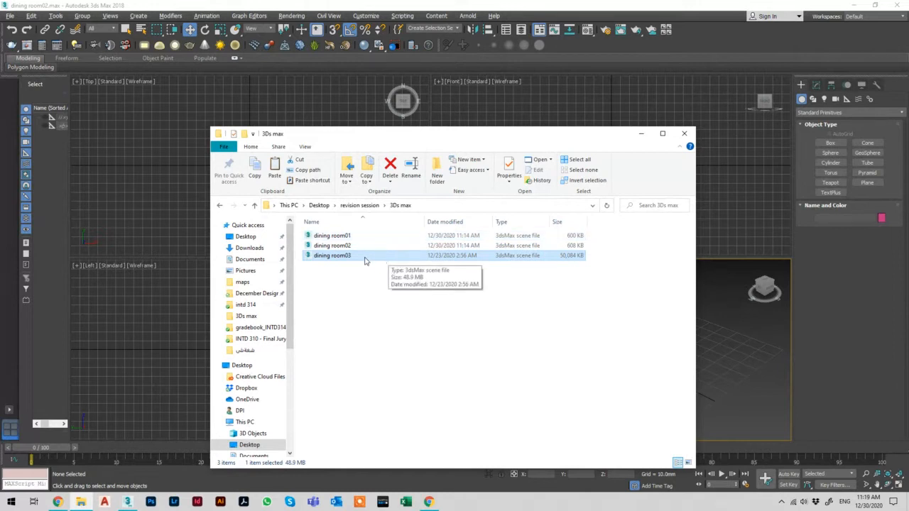
Step: Switch back to 3ds Max and activate the Front, Top, Left and Perspective viewports in turn
click(776, 354)
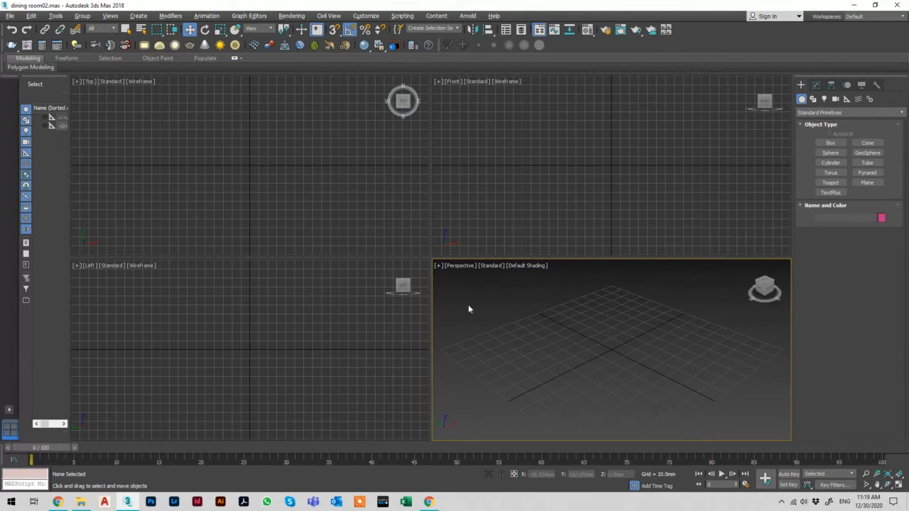
click(469, 194)
click(374, 190)
click(346, 324)
click(622, 336)
Step: Create a box near the perspective grid's centre, about 22 mm long, 50 mm wide and 54 mm high, and activate the Move tool
click(841, 142)
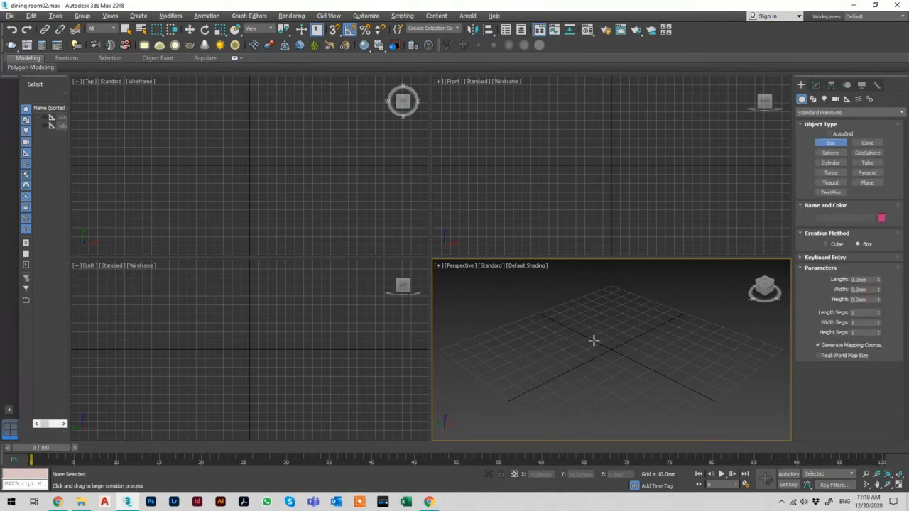
drag(624, 334, 587, 383)
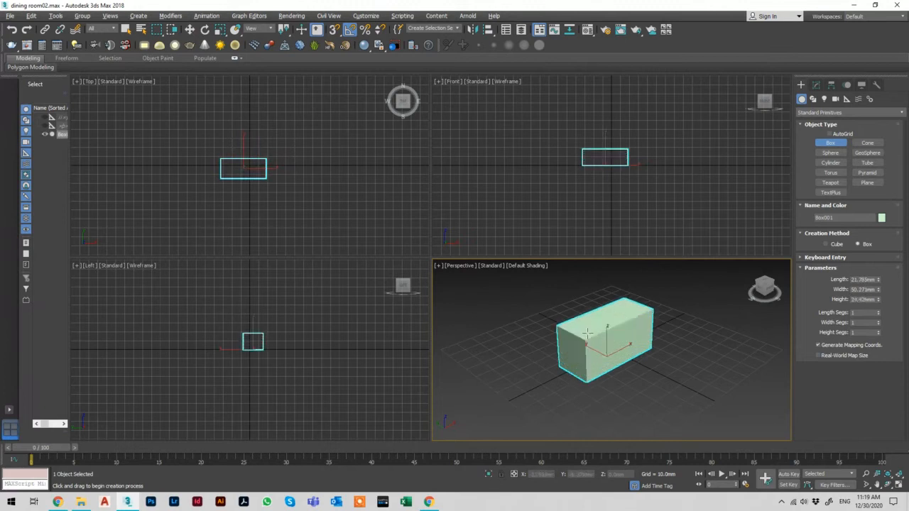
click(585, 284)
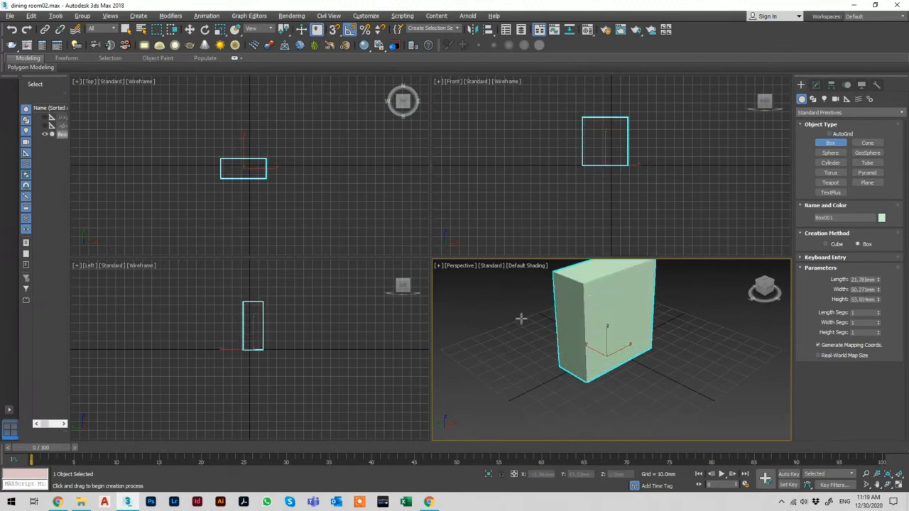
key(w)
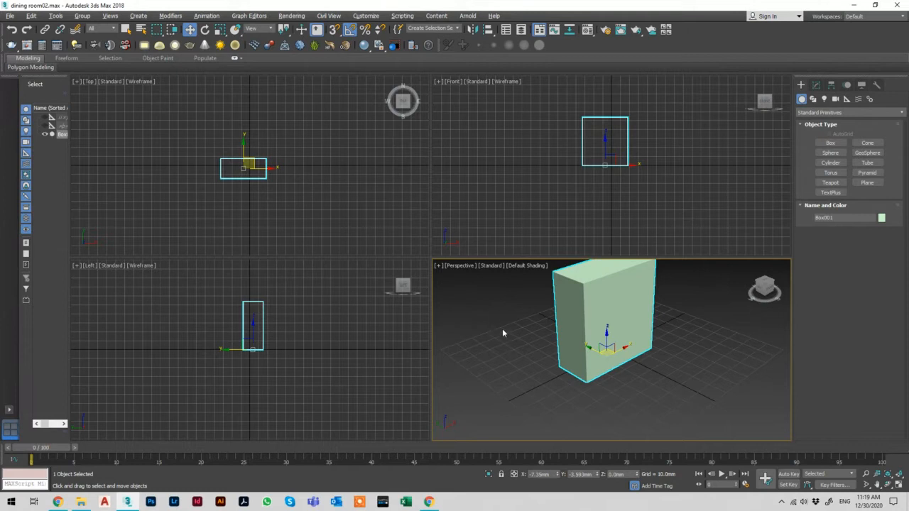
Step: Toggle the Perspective viewport between maximized and the four-viewport layout, and leave it maximized
key(alt+w)
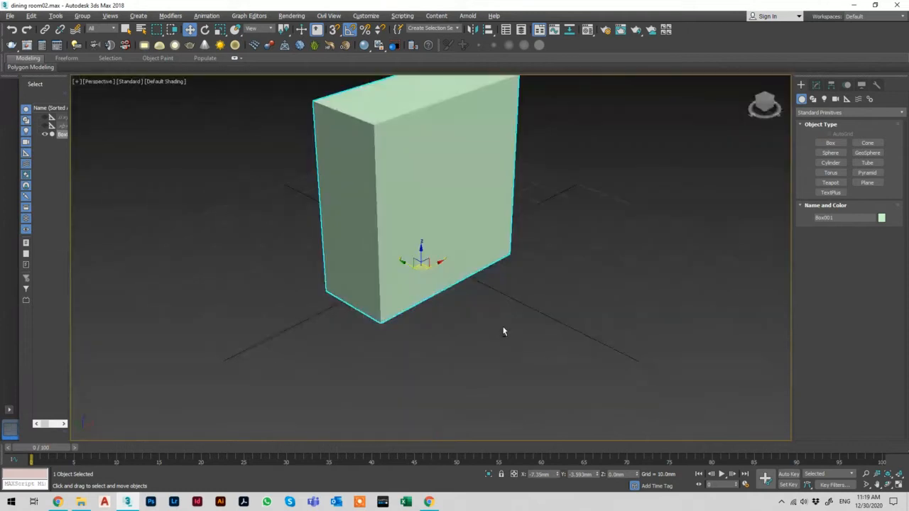
key(alt+w)
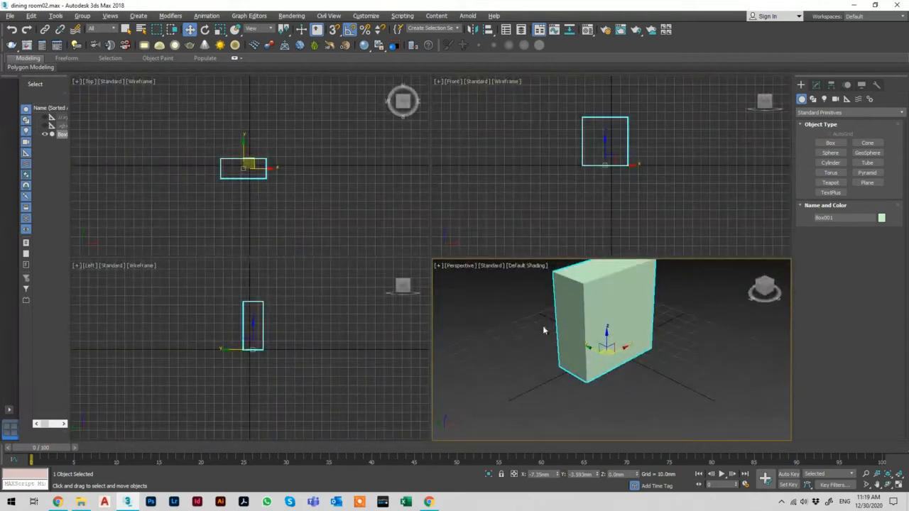
key(alt+w)
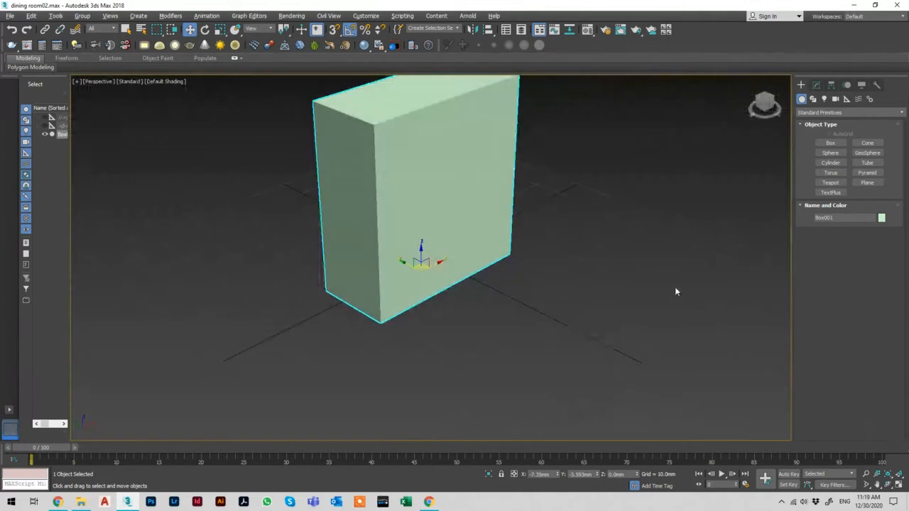
click(899, 487)
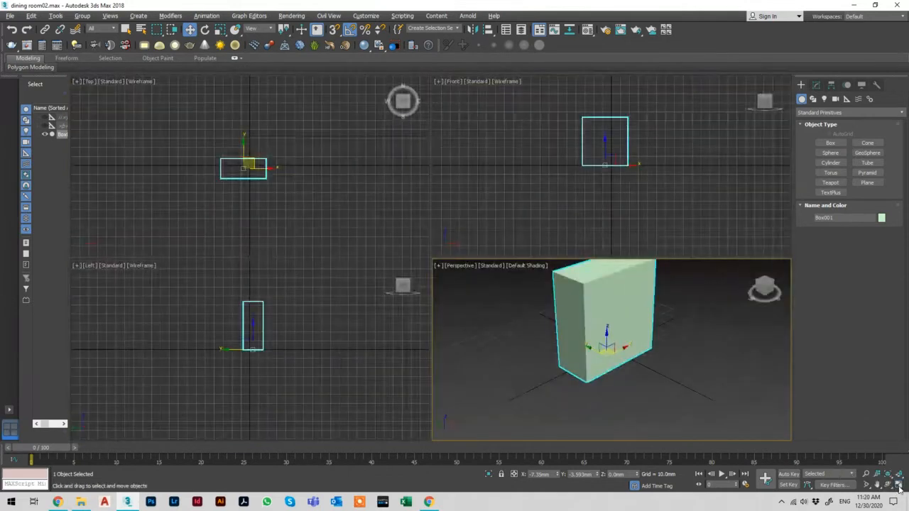
click(899, 487)
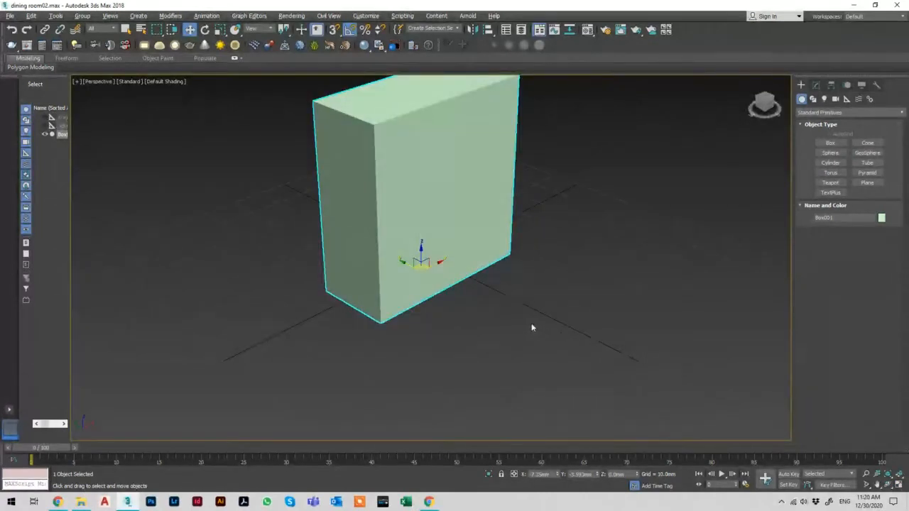
Step: Zoom out and orbit the Perspective view towards the box's narrow side, and dismiss the software update notification
scroll(459, 301, down, 3)
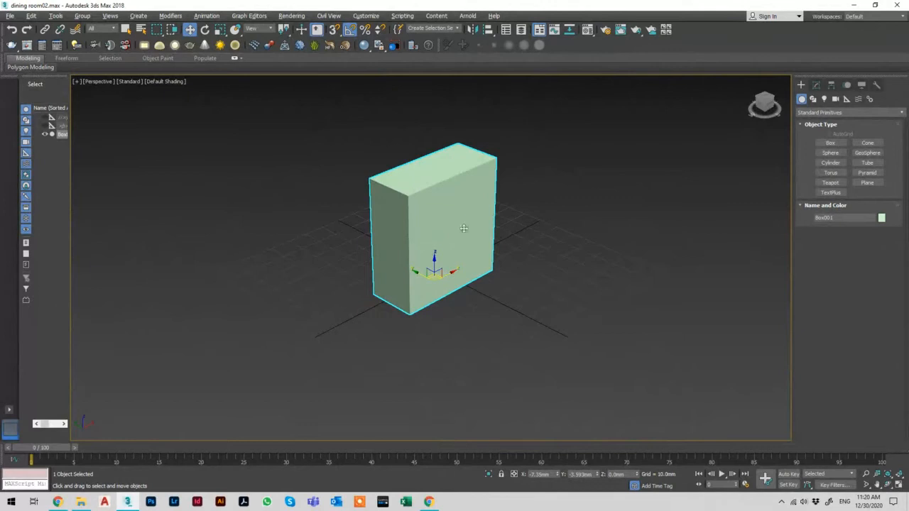
middle_drag(452, 220, 443, 229)
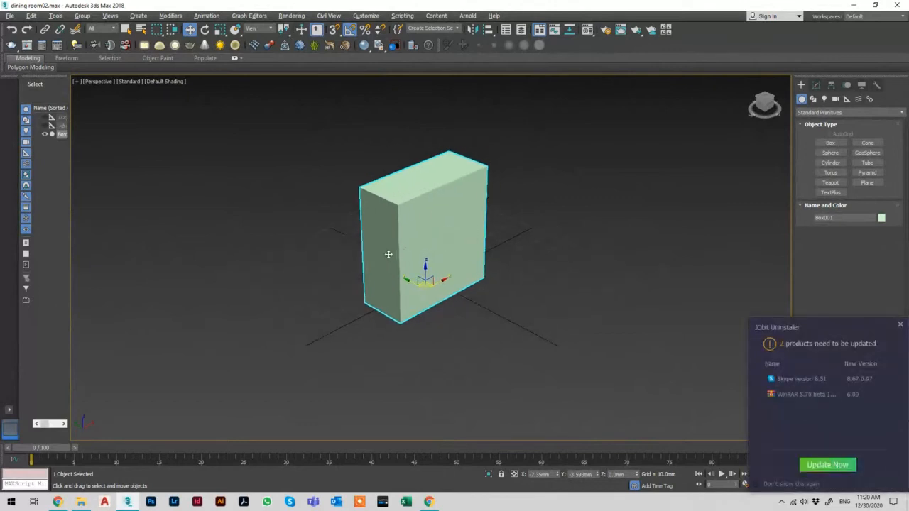
alt+middle_drag(388, 254, 433, 255)
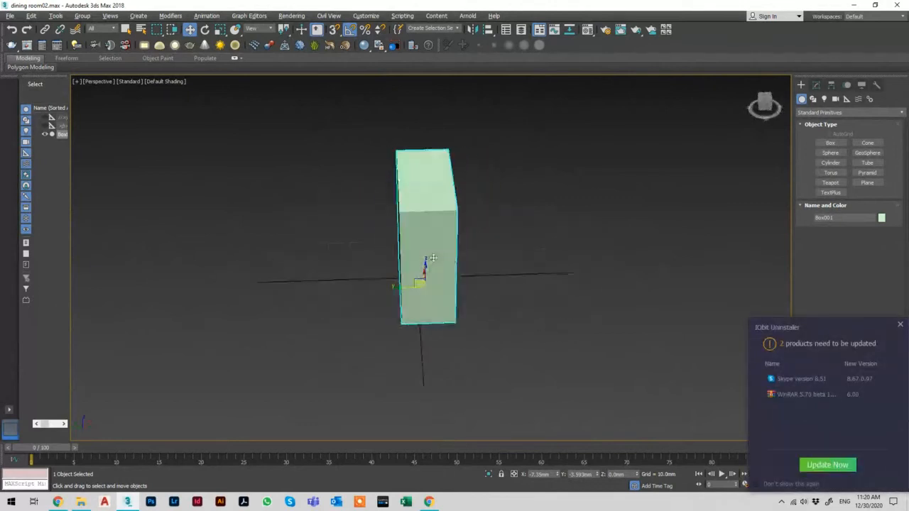
click(900, 324)
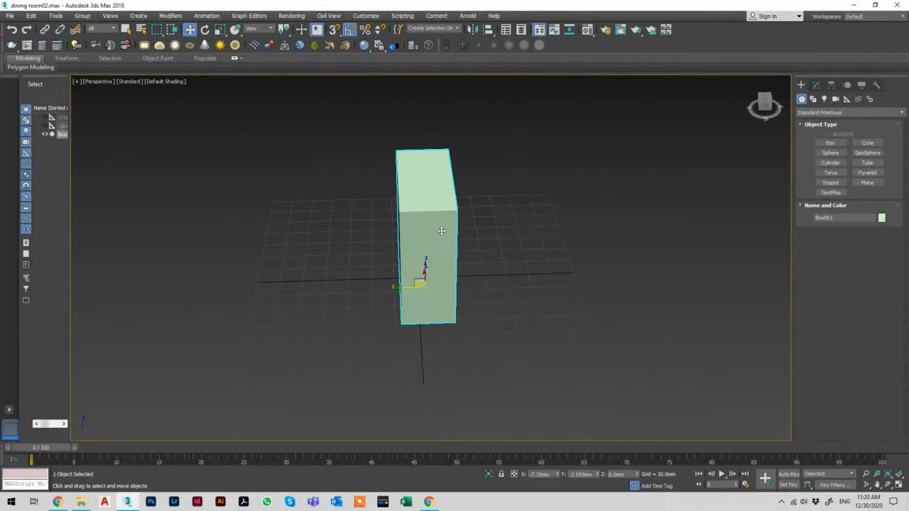
Step: Switch the maximized viewport through the Top, Front and Left views and back to Perspective
key(t)
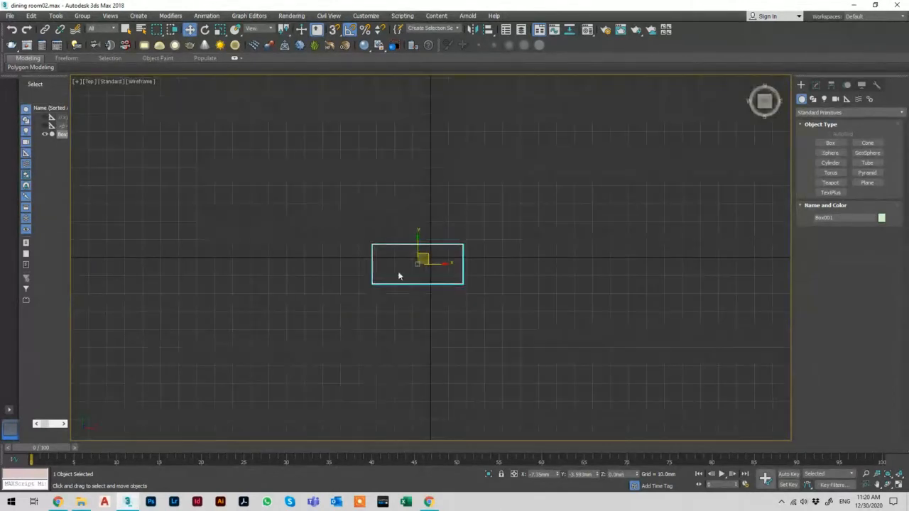
key(f)
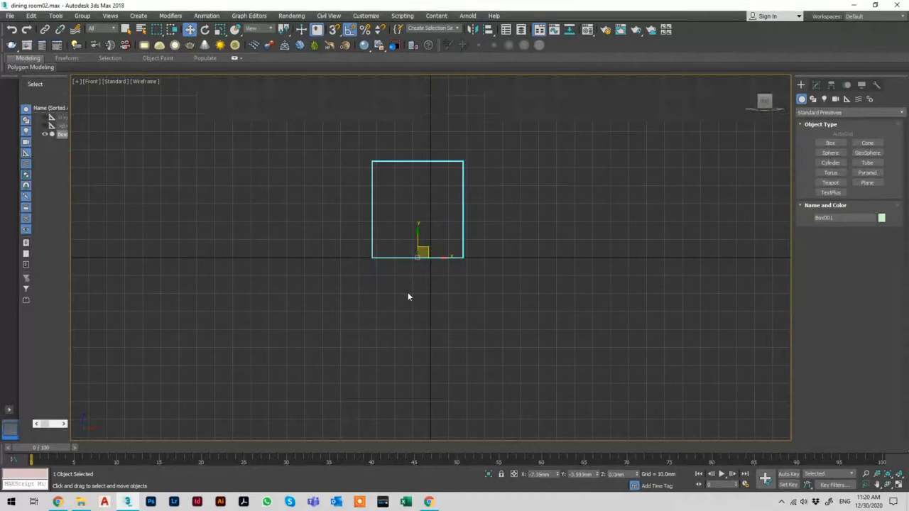
key(l)
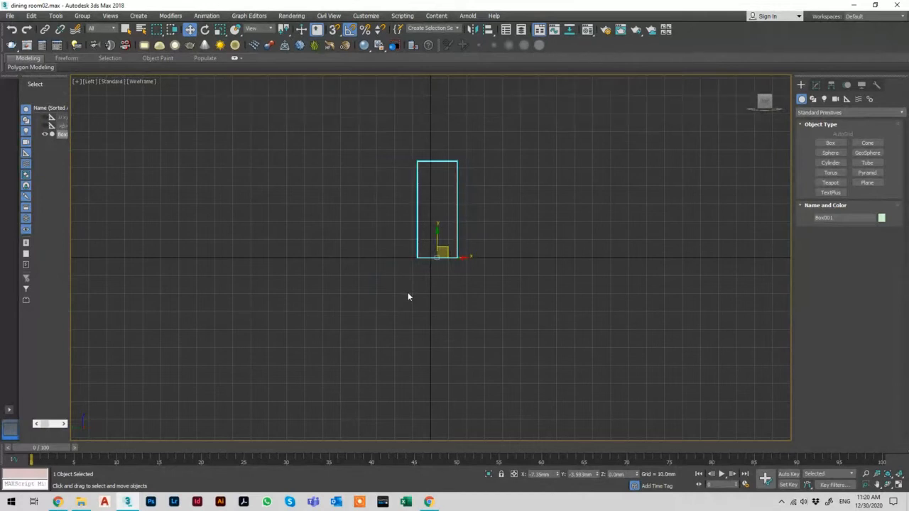
key(p)
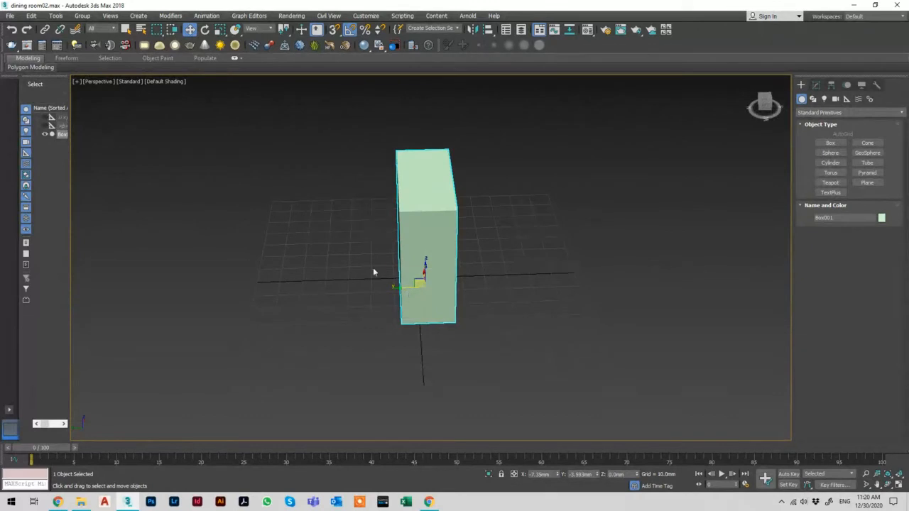
Step: Check the list of available viewport views, orbit around the box and switch the viewport to Orthographic
click(106, 82)
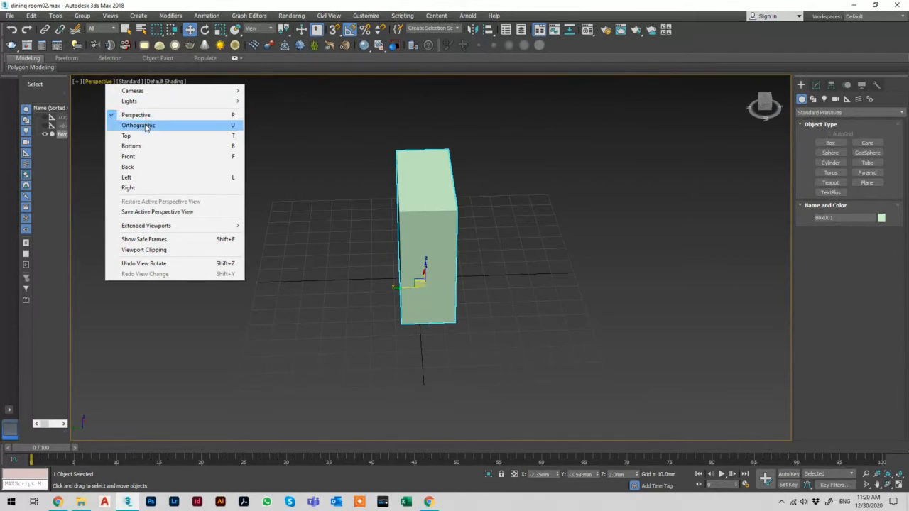
click(448, 207)
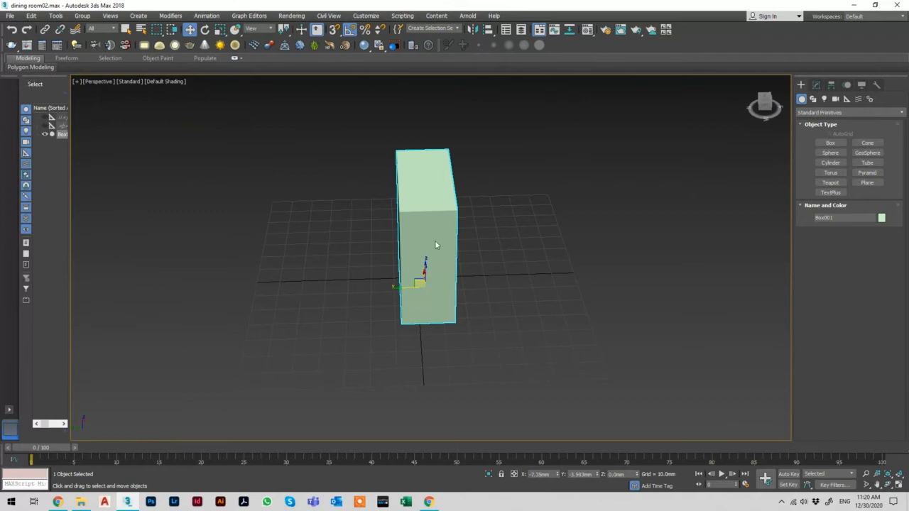
alt+middle_drag(413, 272, 207, 179)
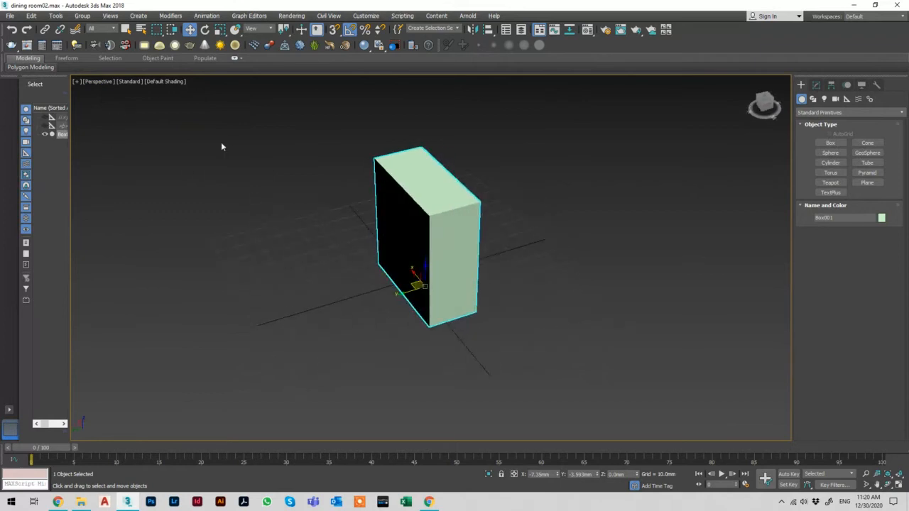
key(u)
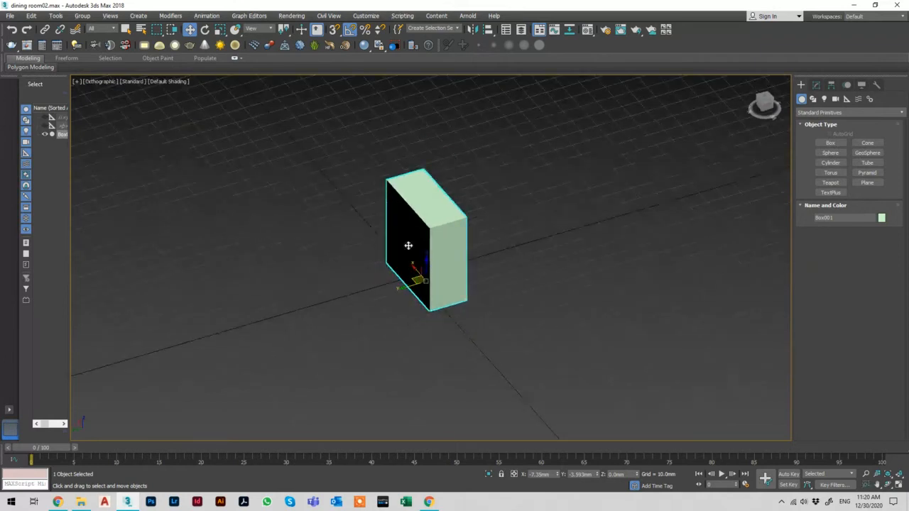
Step: Review the Orthographic entry among the viewport views, deselect the box and return the viewport to Perspective
click(103, 82)
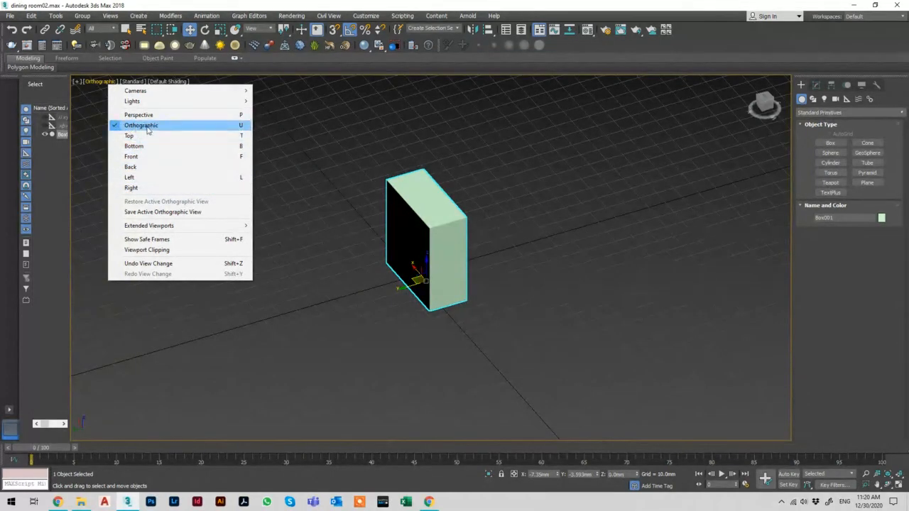
click(340, 145)
click(339, 145)
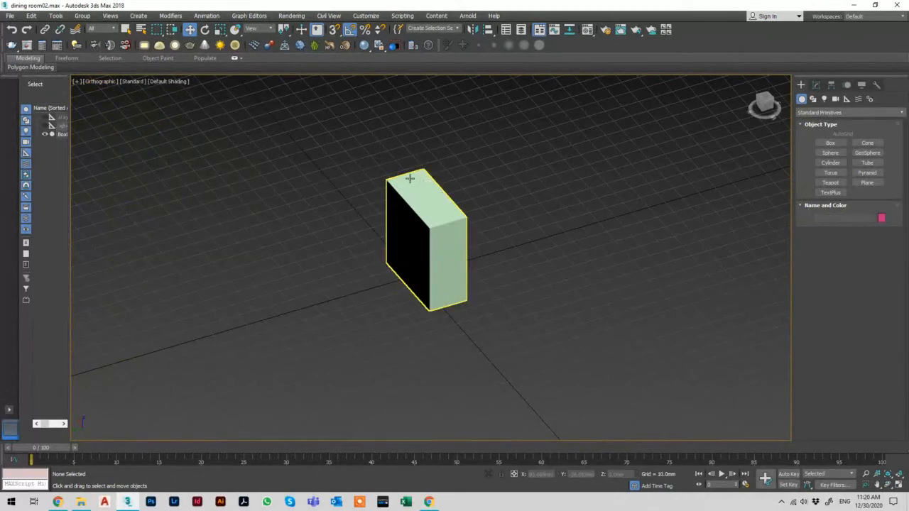
key(p)
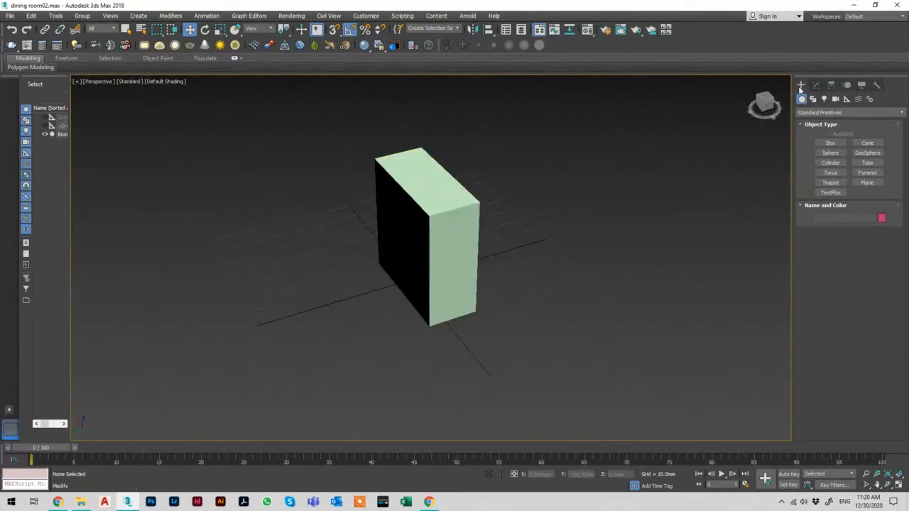
Step: Look at the box from above and from its narrow side in Perspective, and switch the viewport to Orthographic
click(765, 102)
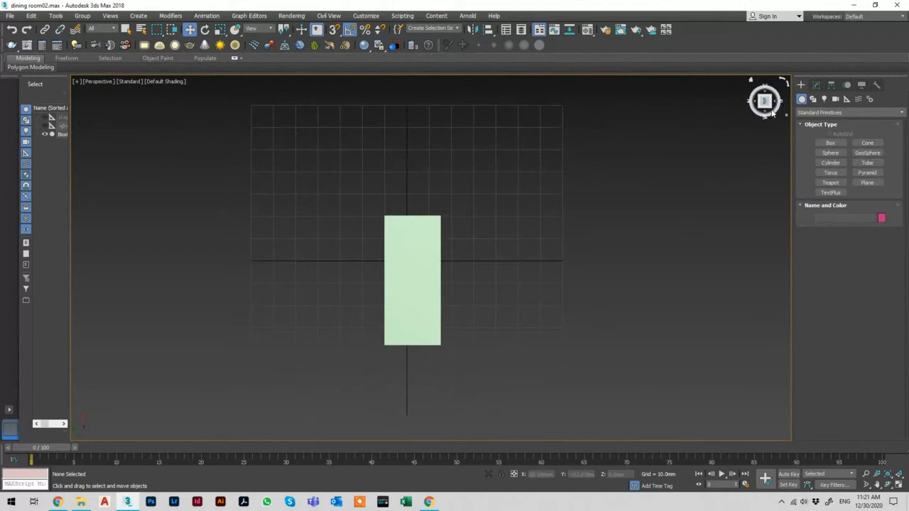
click(765, 113)
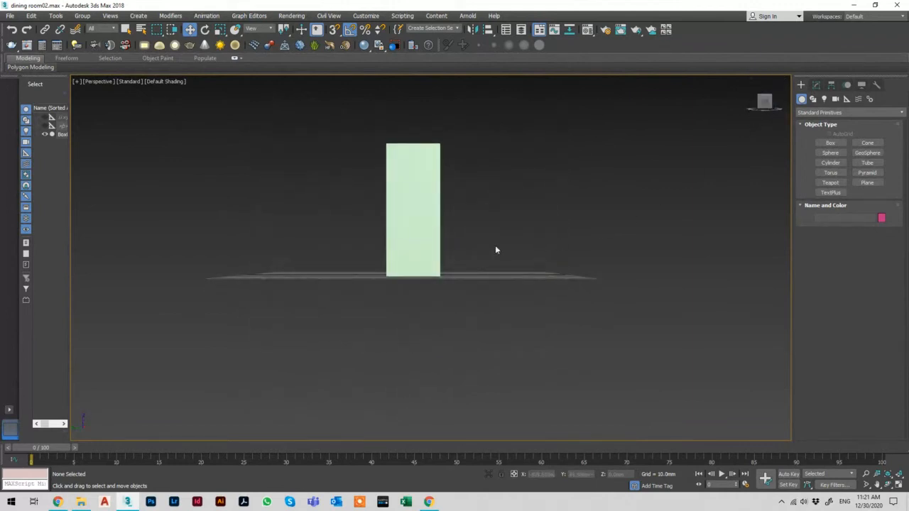
middle_drag(365, 260, 568, 298)
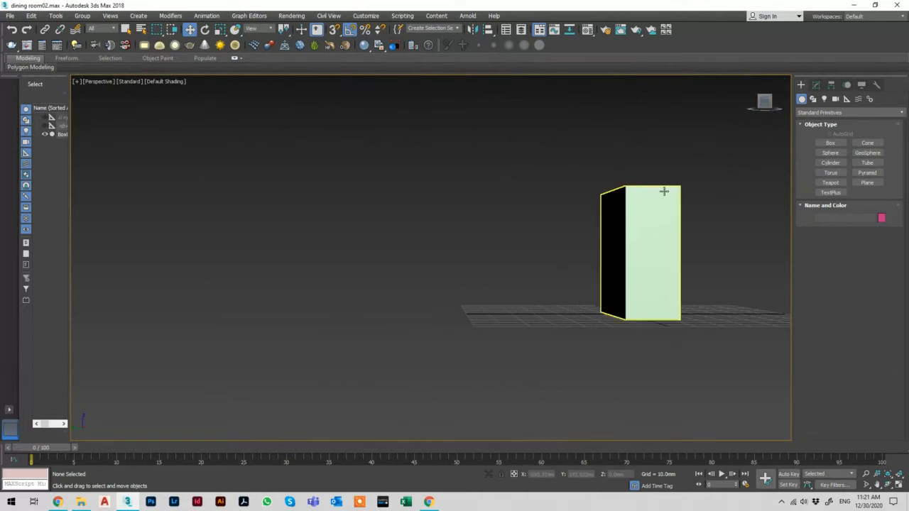
key(u)
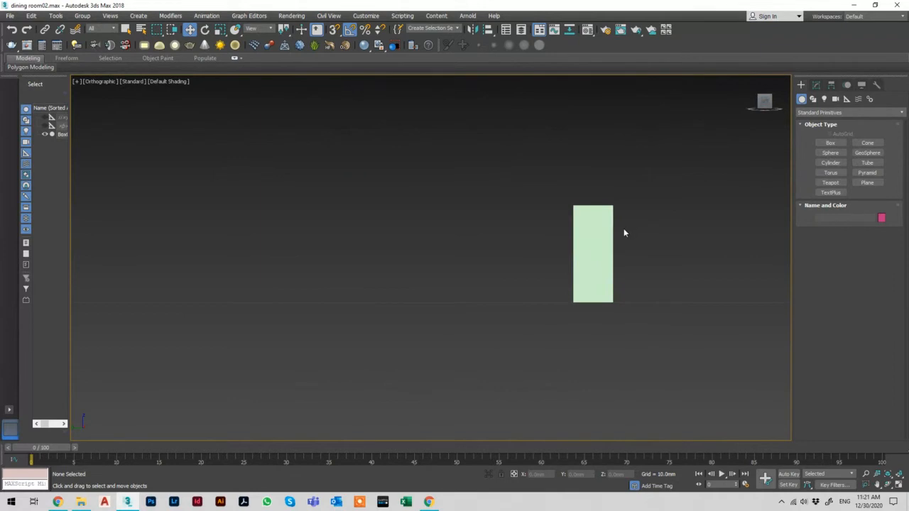
Step: Set the viewport to the Front view and review the list of available views again
click(101, 82)
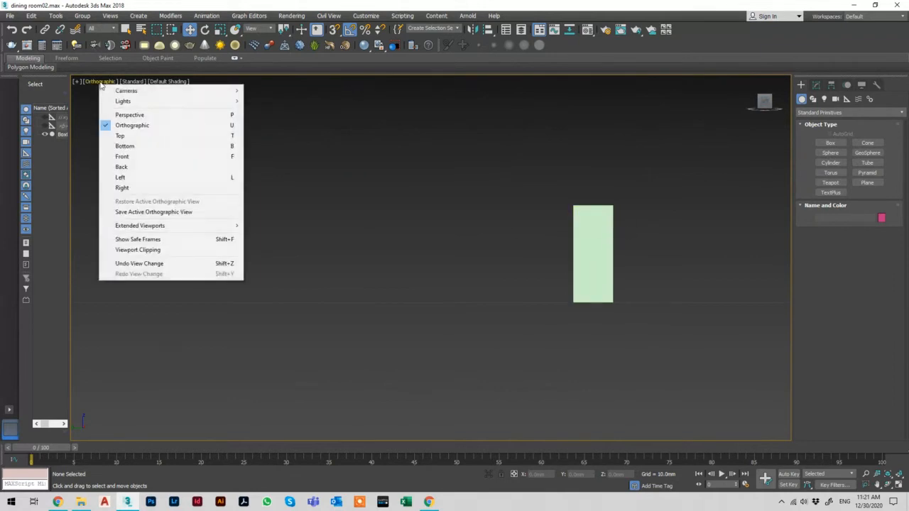
click(162, 157)
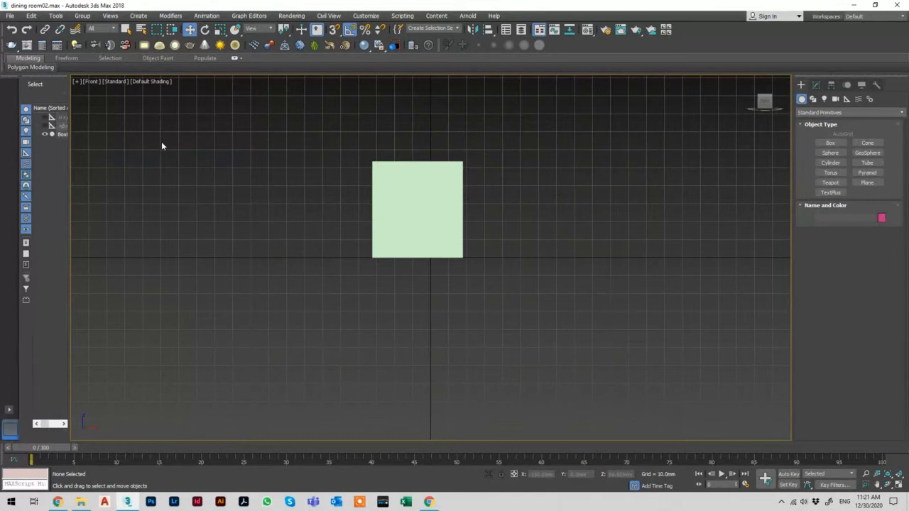
click(92, 81)
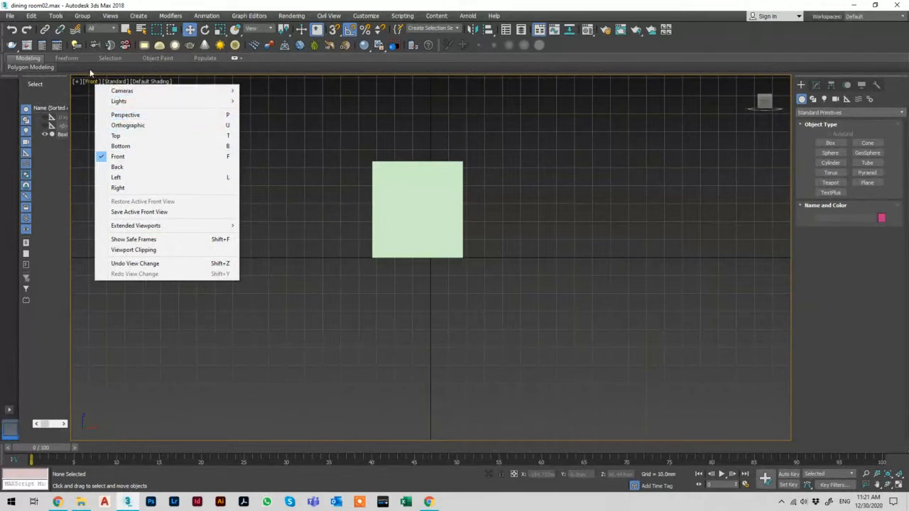
click(346, 127)
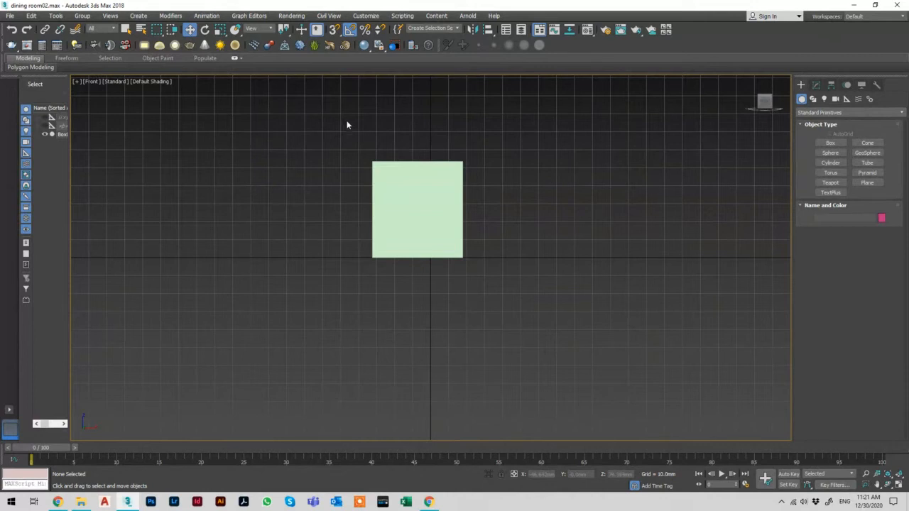
Step: Select the box with a selection window in the Front view and delete it
scroll(396, 203, down, 2)
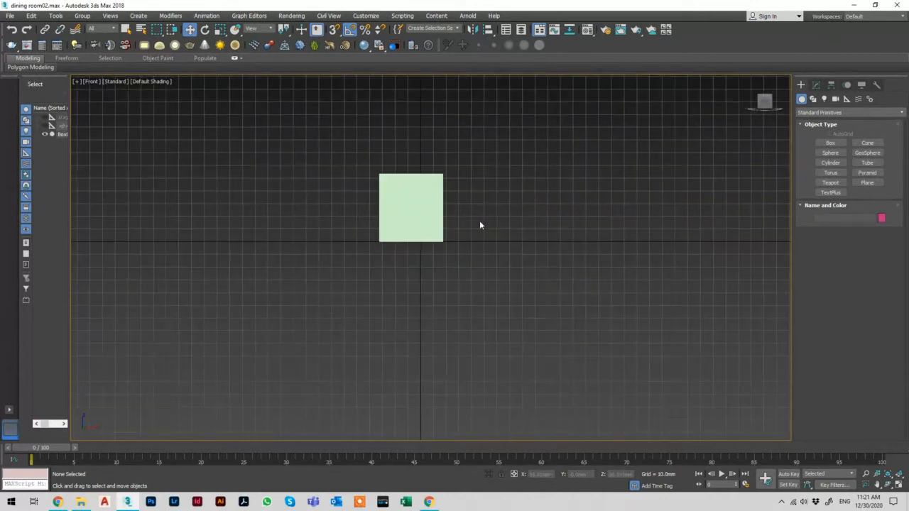
middle_drag(493, 198, 461, 225)
drag(467, 189, 217, 308)
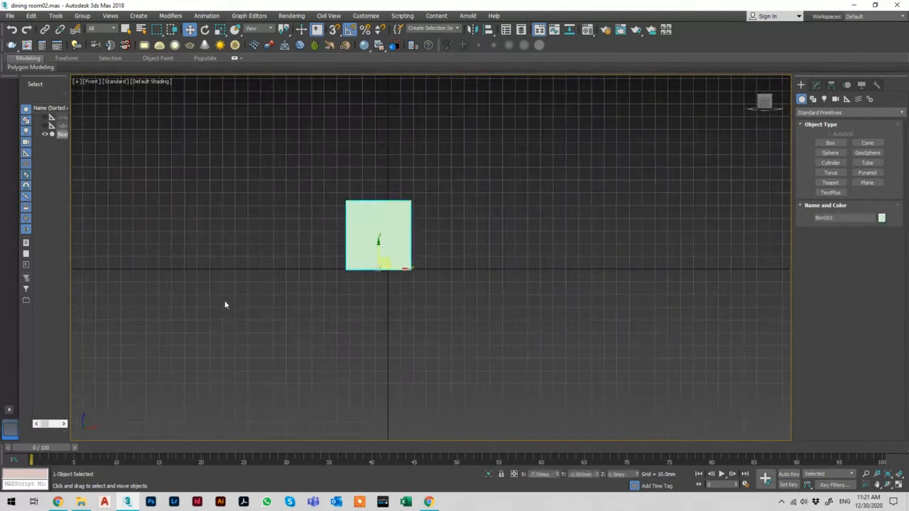
key(Delete)
Step: Switch the viewport to the Top view and hide its grid
key(t)
scroll(292, 292, down, 4)
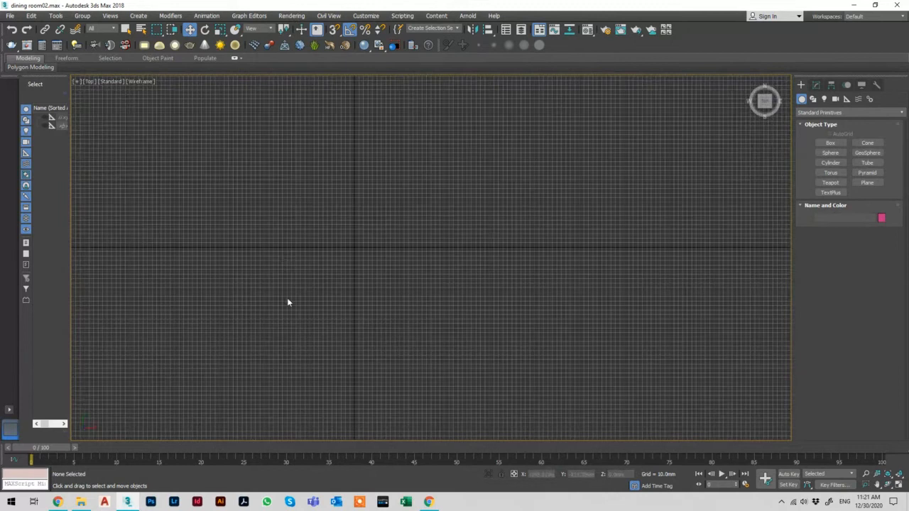
key(g)
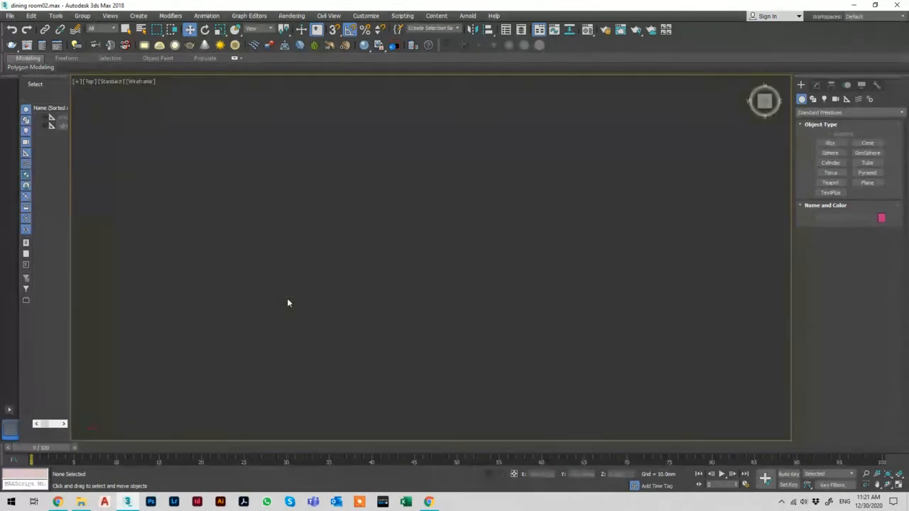
Step: Switch to File Explorer, go up to the revision session folder and select the plan DWG file
key(alt+Tab)
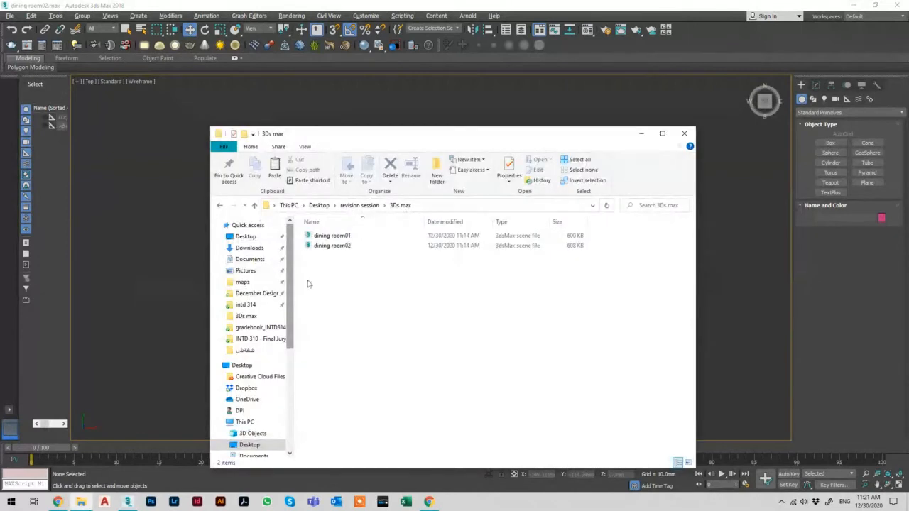
click(359, 206)
drag(381, 143, 532, 95)
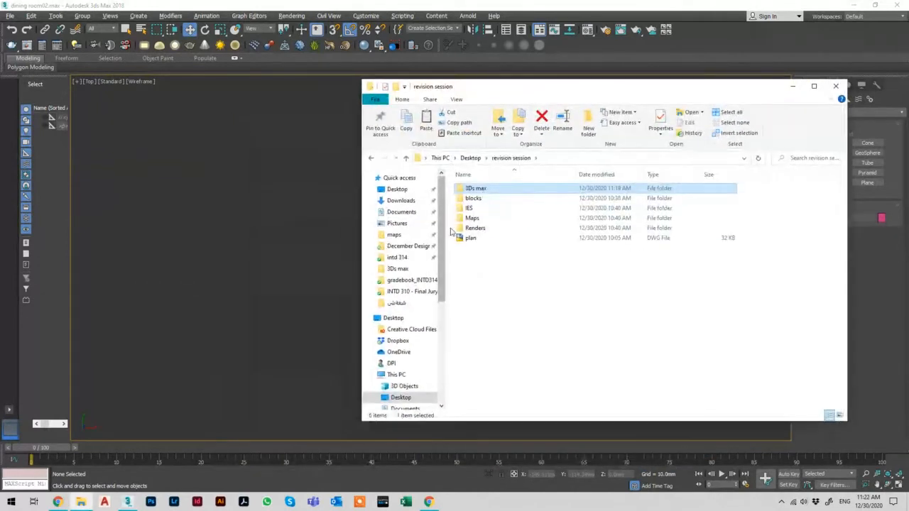
click(485, 239)
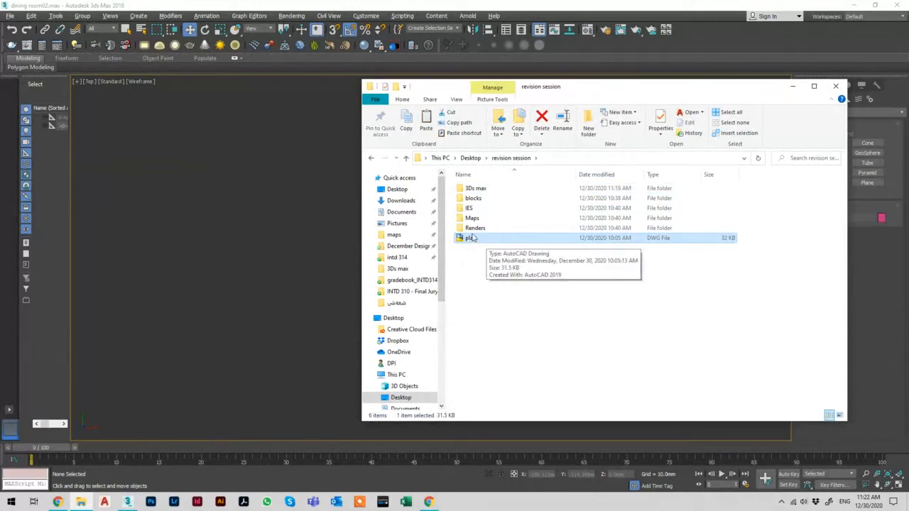
Step: Import the plan DWG into the Top viewport, deselect it and frame the whole floor plan
drag(475, 240, 280, 223)
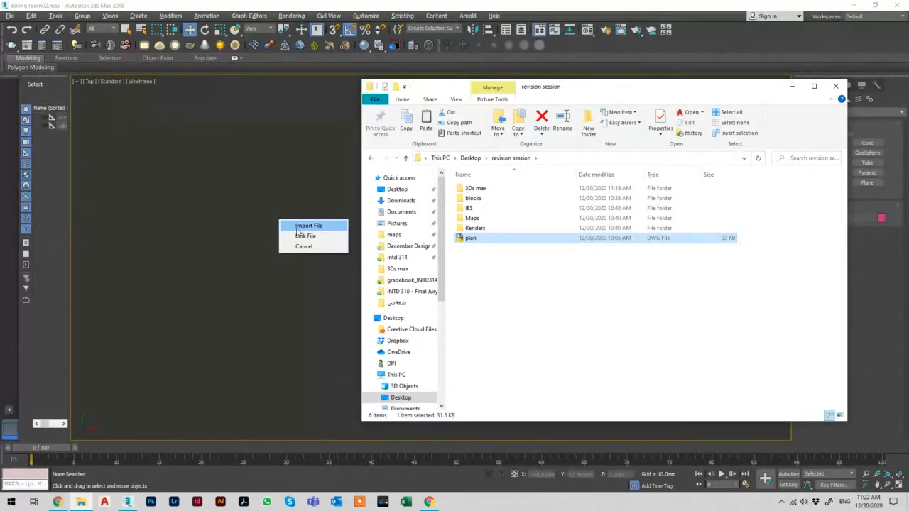
click(297, 227)
middle_drag(377, 328, 254, 304)
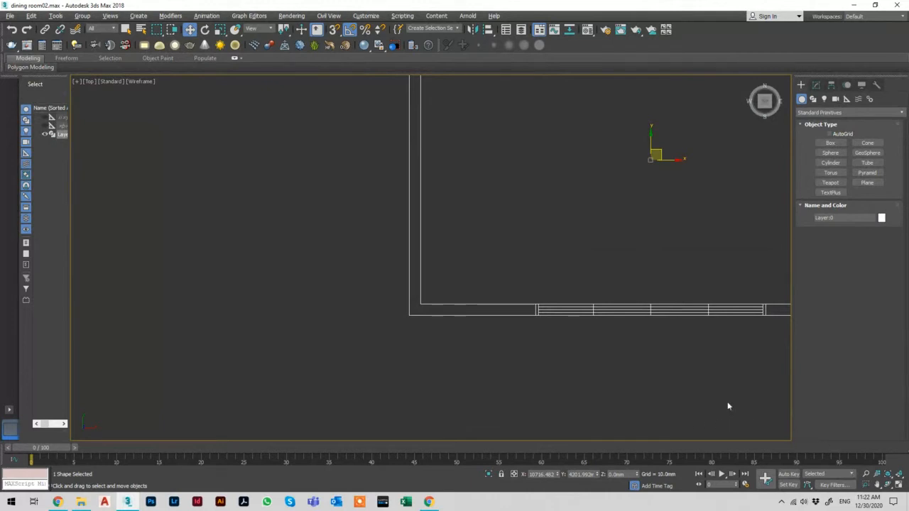
click(466, 348)
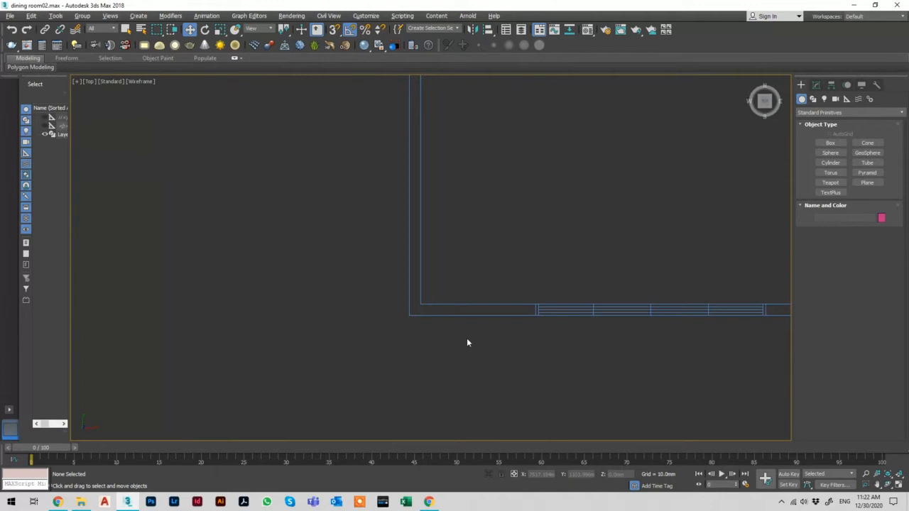
key(z)
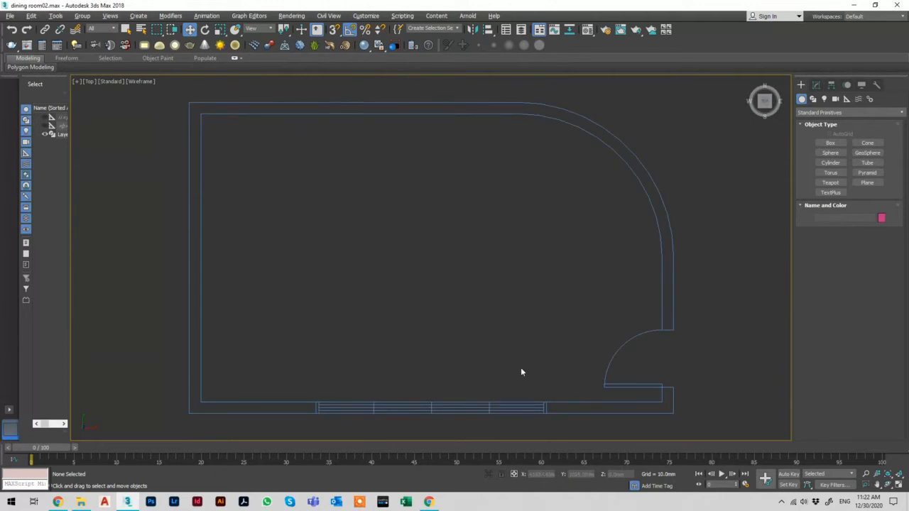
Step: Create three boxes around the imported plan, one beyond its upper right, one above it and one at its lower left
click(827, 143)
scroll(431, 296, down, 4)
drag(590, 130, 541, 168)
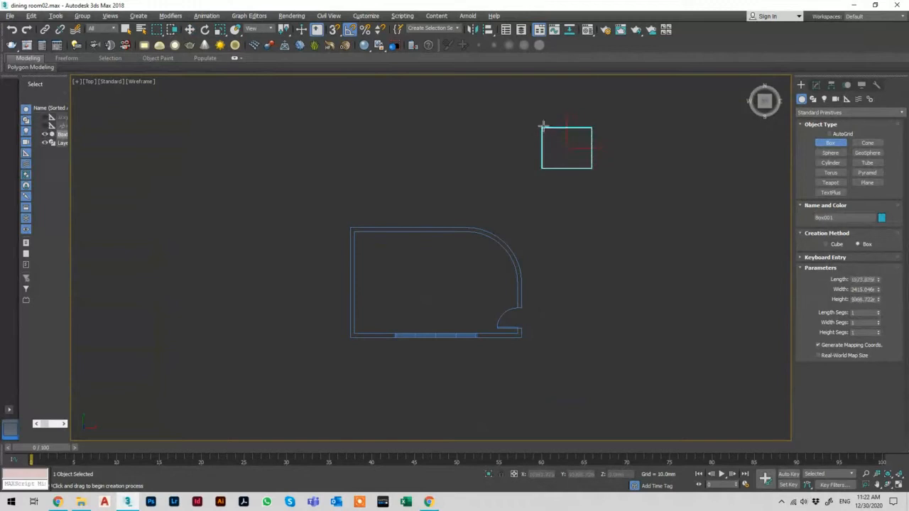
drag(310, 121, 284, 145)
click(277, 123)
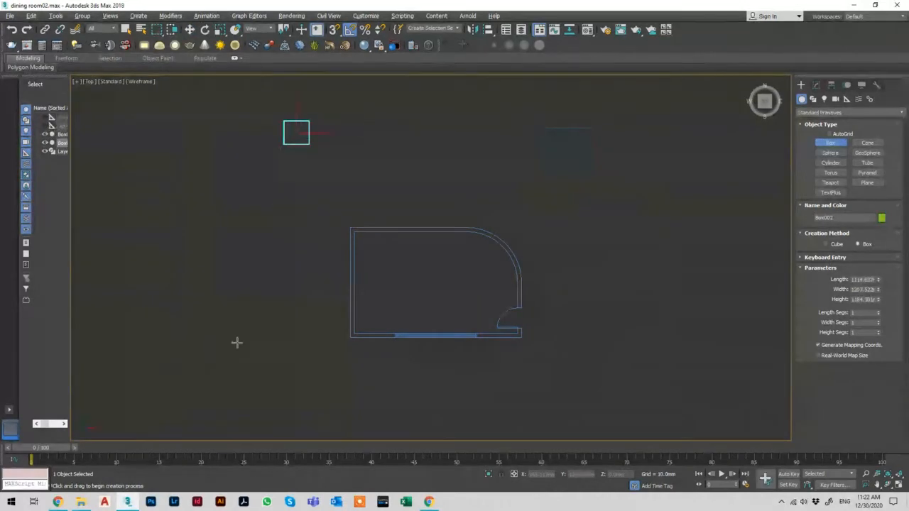
drag(232, 377, 178, 348)
click(176, 321)
key(w)
Step: Demonstrate zooming in on the plan, then select the box above it, frame that box and deselect it
scroll(307, 280, up, 5)
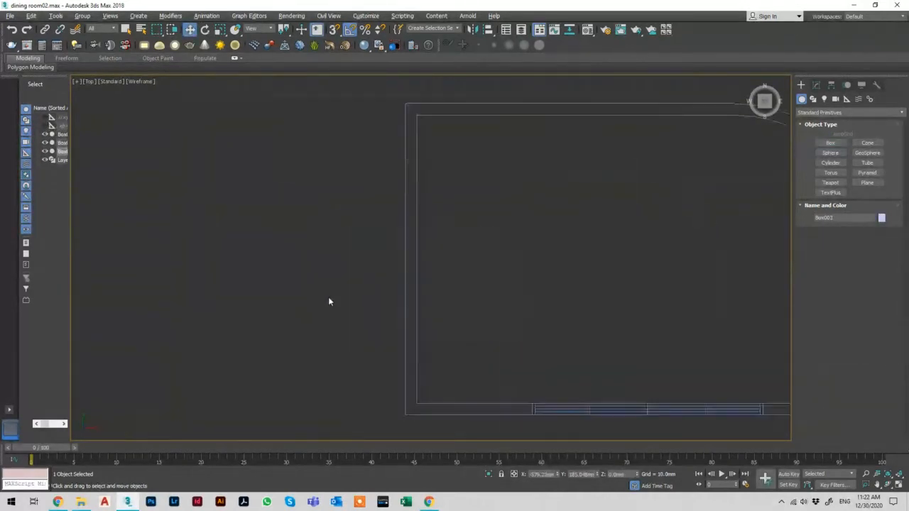
scroll(480, 289, up, 3)
click(480, 288)
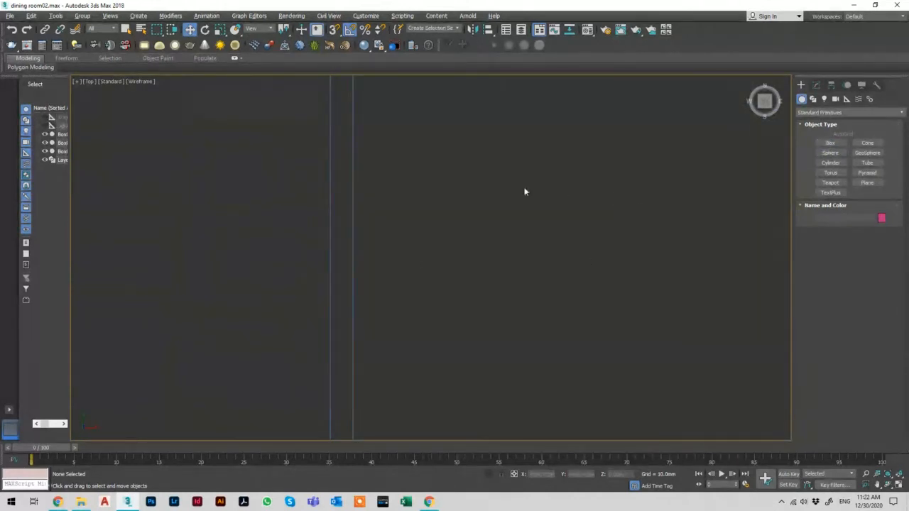
click(815, 86)
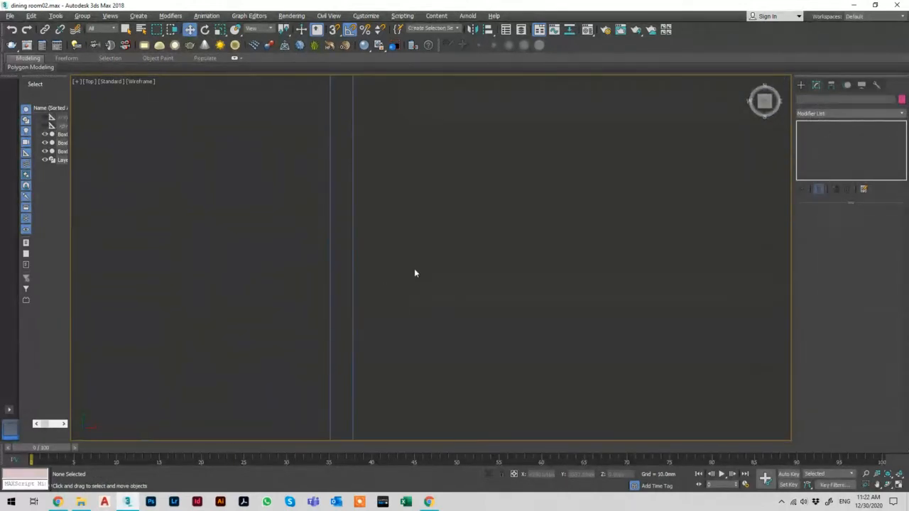
scroll(417, 268, down, 5)
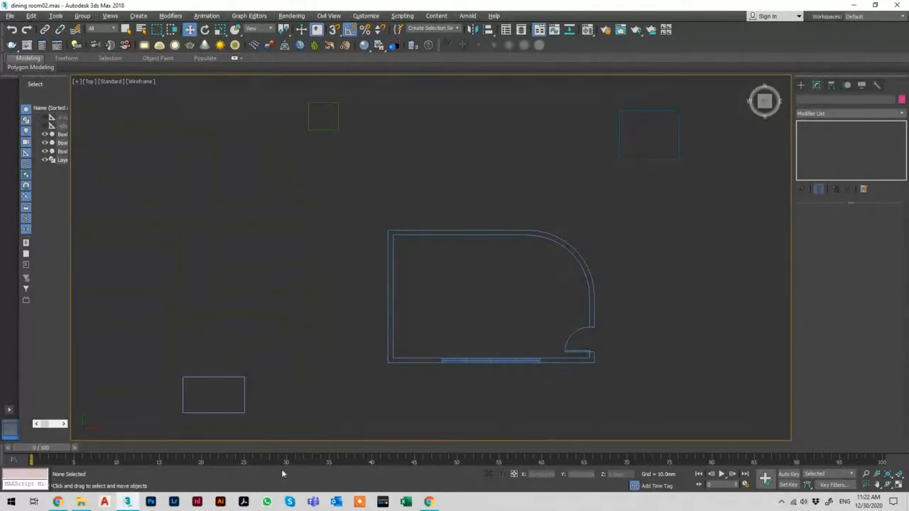
click(313, 128)
key(z)
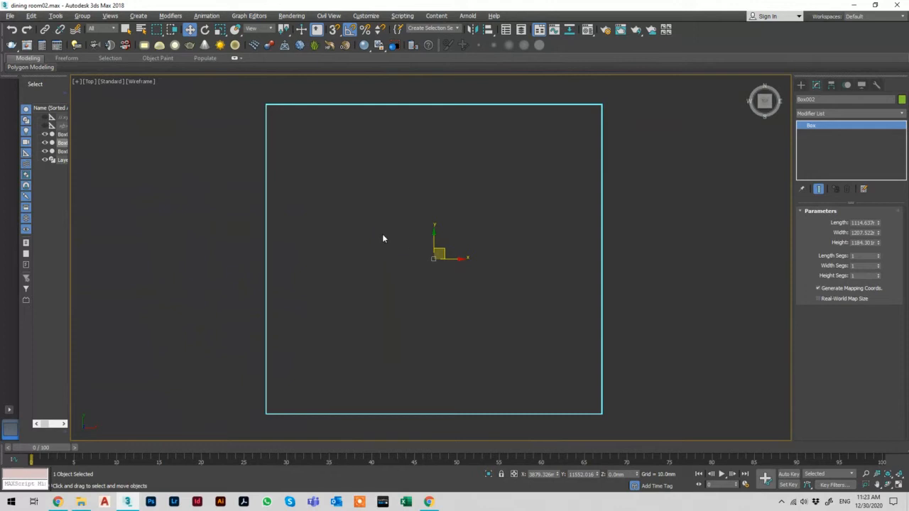
click(248, 253)
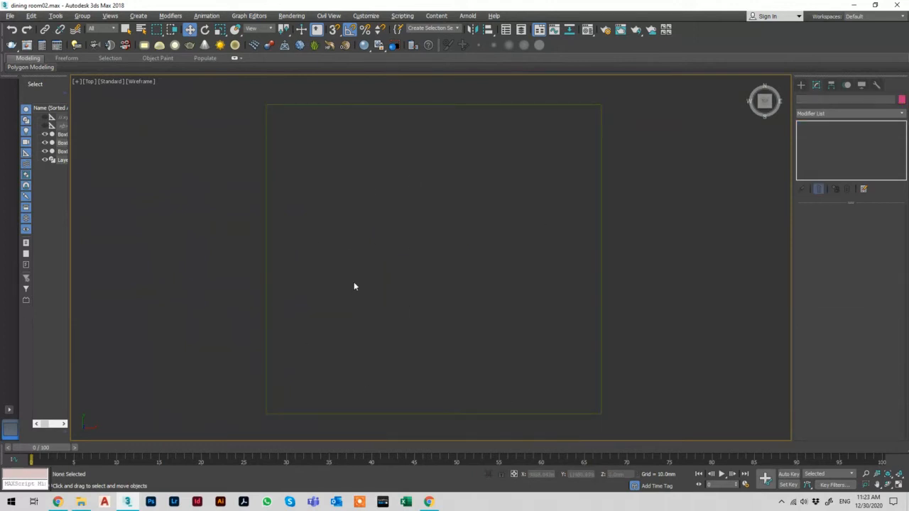
Step: Zoom far out, select the first box by name in the scene list, frame it and bring the plan back into view
scroll(355, 286, down, 10)
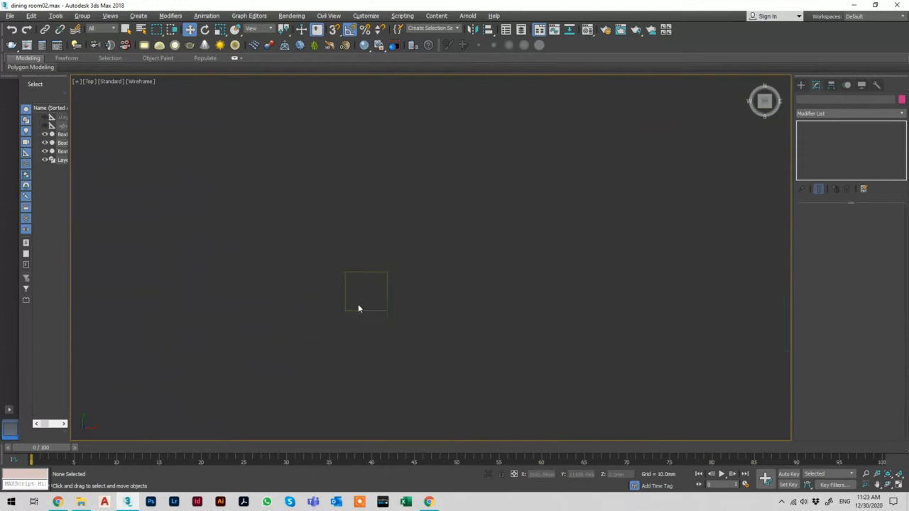
scroll(358, 306, down, 4)
click(63, 135)
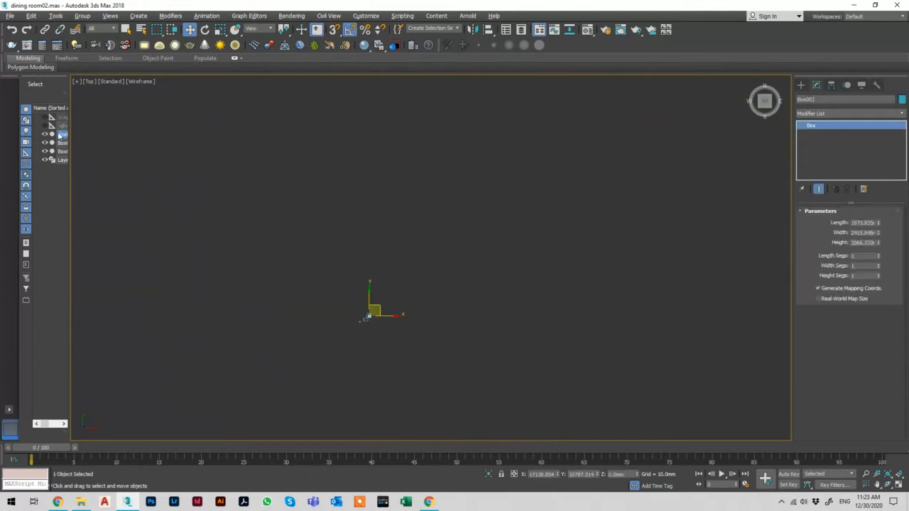
key(z)
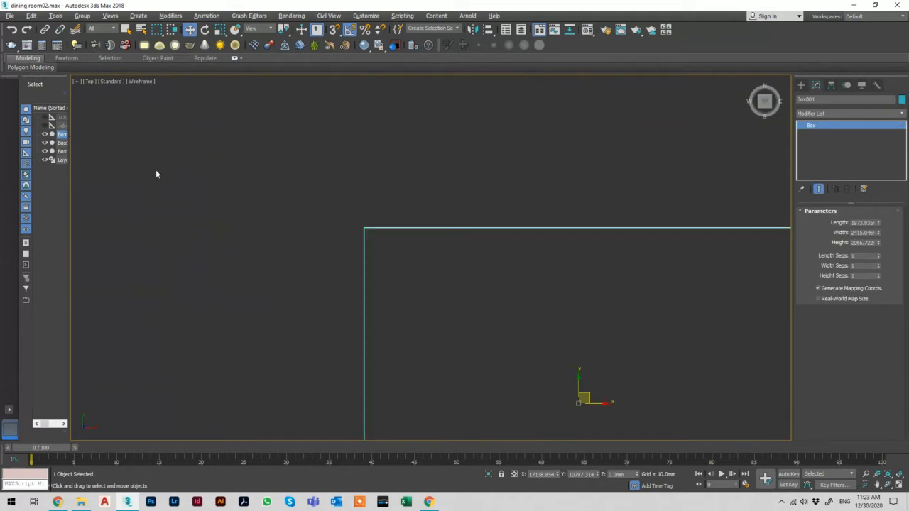
scroll(364, 238, down, 4)
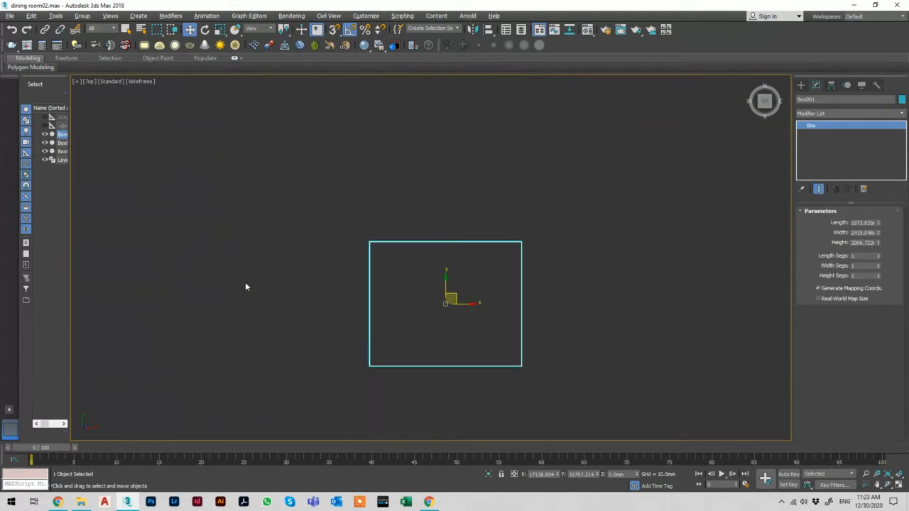
scroll(328, 305, down, 5)
middle_drag(386, 315, 415, 259)
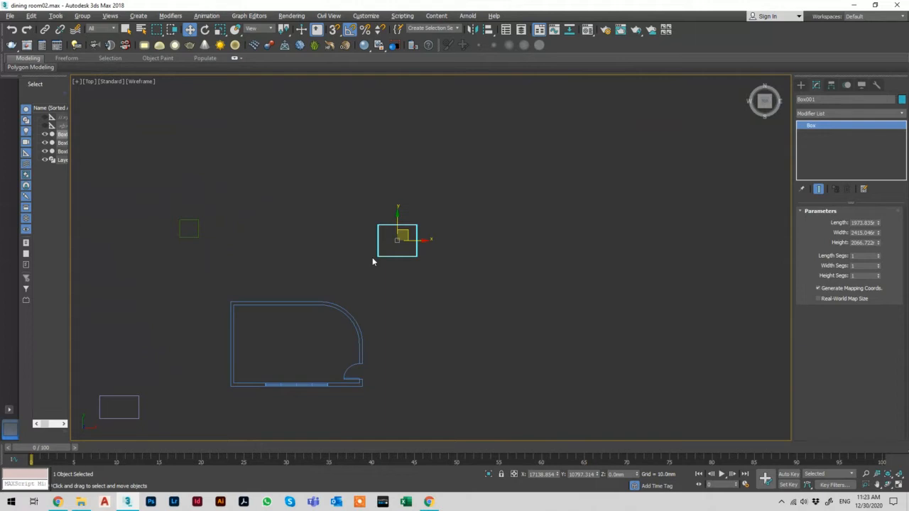
Step: Delete all three boxes around the plan using selection windows
drag(428, 210, 107, 260)
key(Delete)
drag(147, 304, 122, 416)
key(Delete)
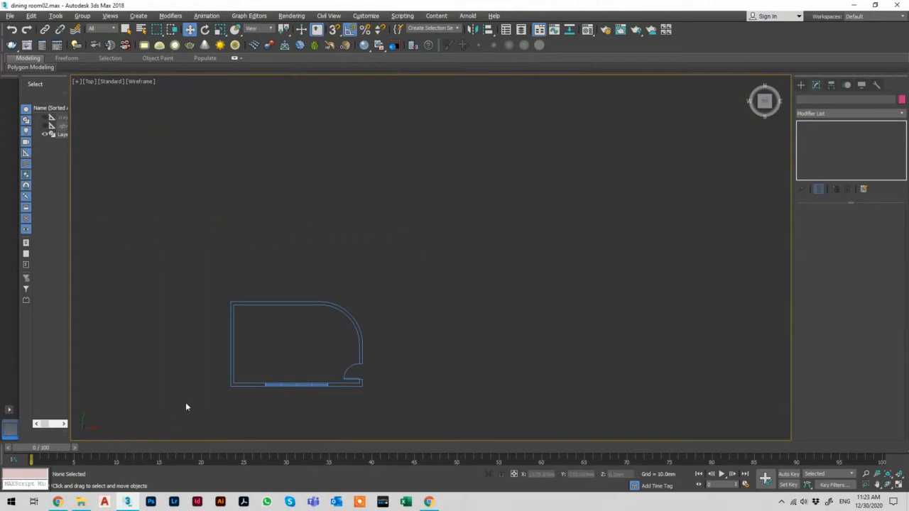
Step: Start a Line spline, switch on 2D snapping and check the Vertex and Endpoint options in the snap settings
scroll(234, 368, up, 7)
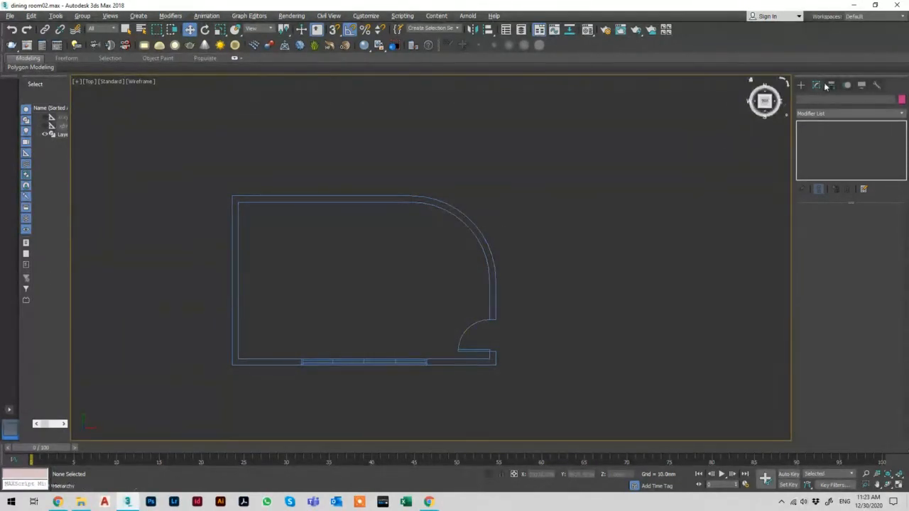
click(802, 85)
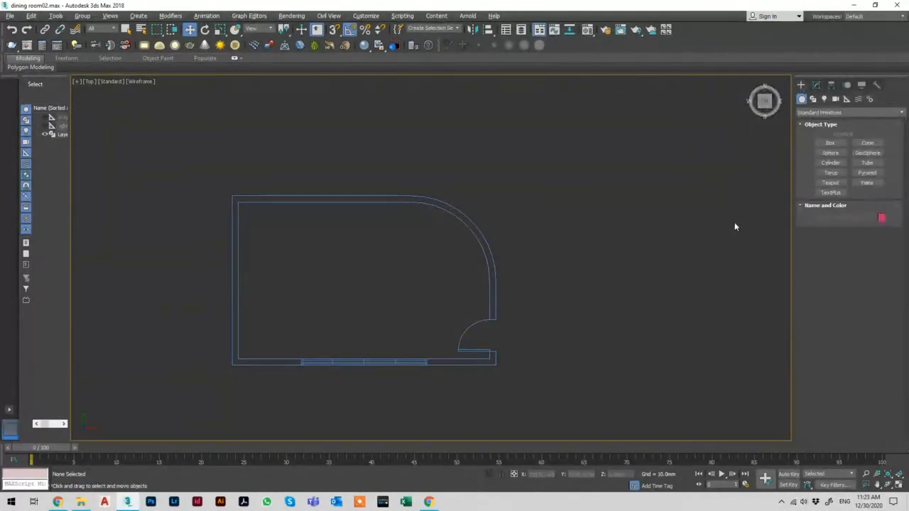
click(813, 99)
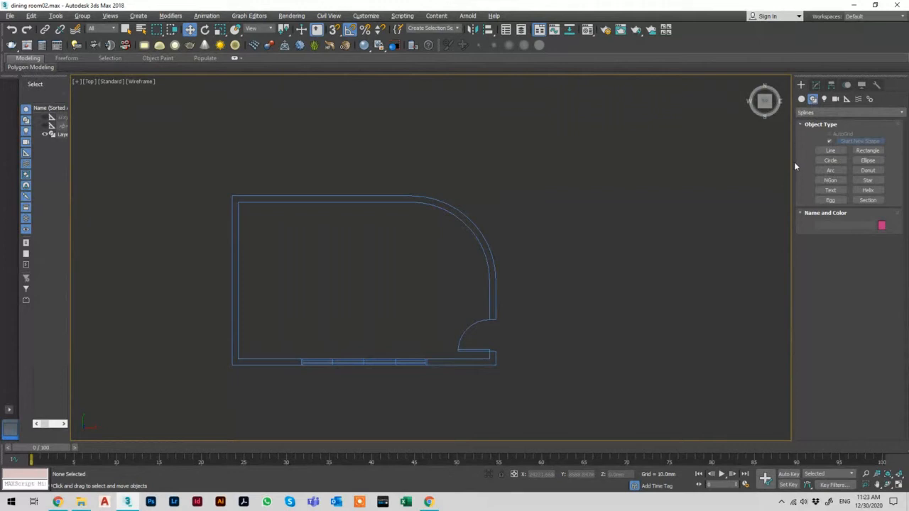
click(826, 152)
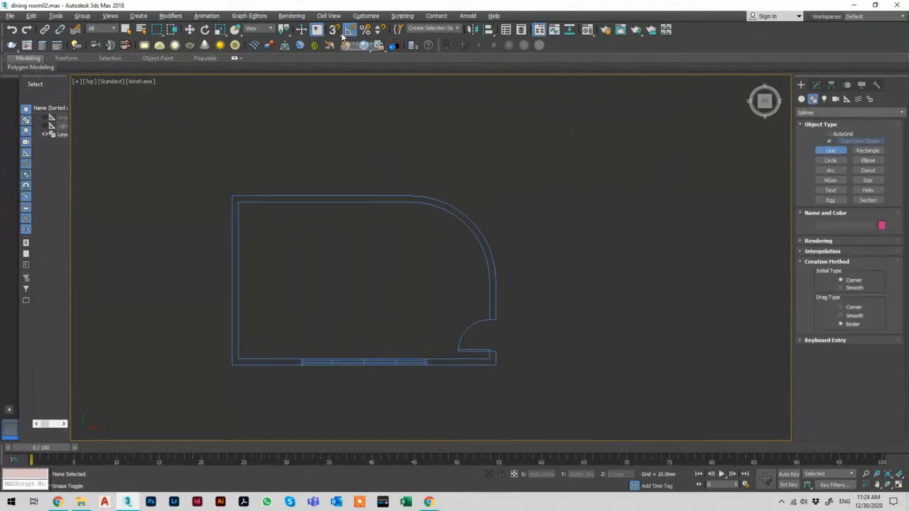
drag(336, 32, 333, 47)
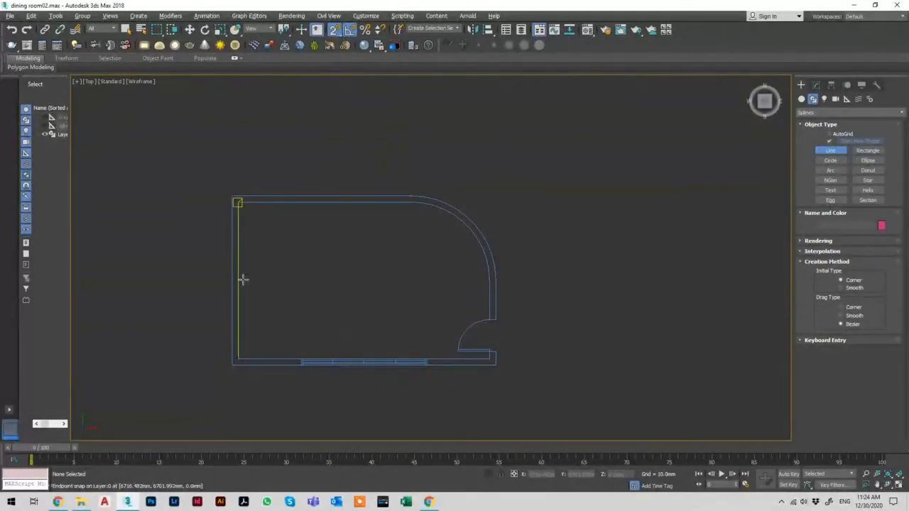
right_click(335, 32)
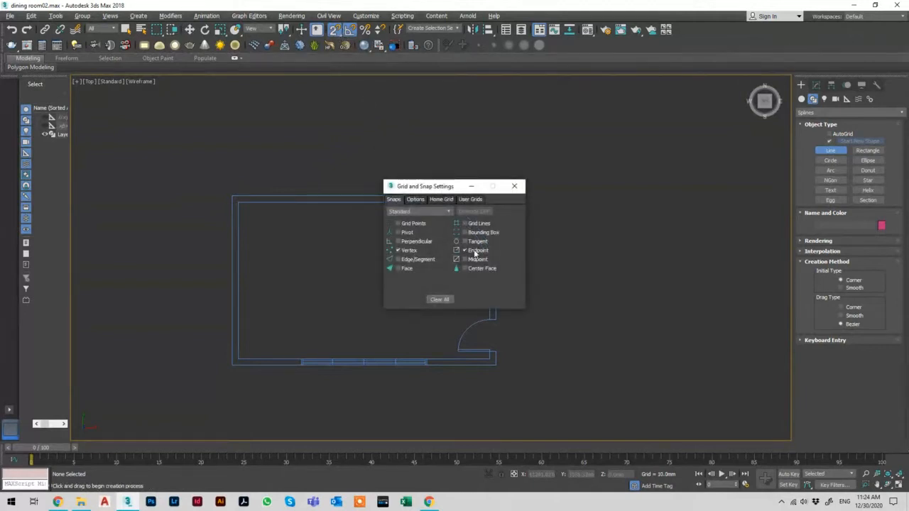
click(515, 185)
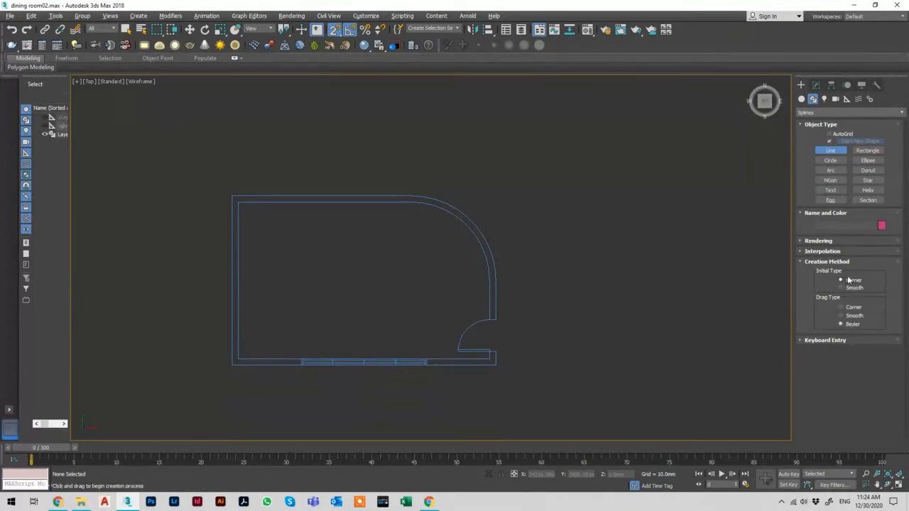
Step: Set the line's drag type to Smooth and trace the straight inner walls as one open line, leaving out the curved wall
click(852, 315)
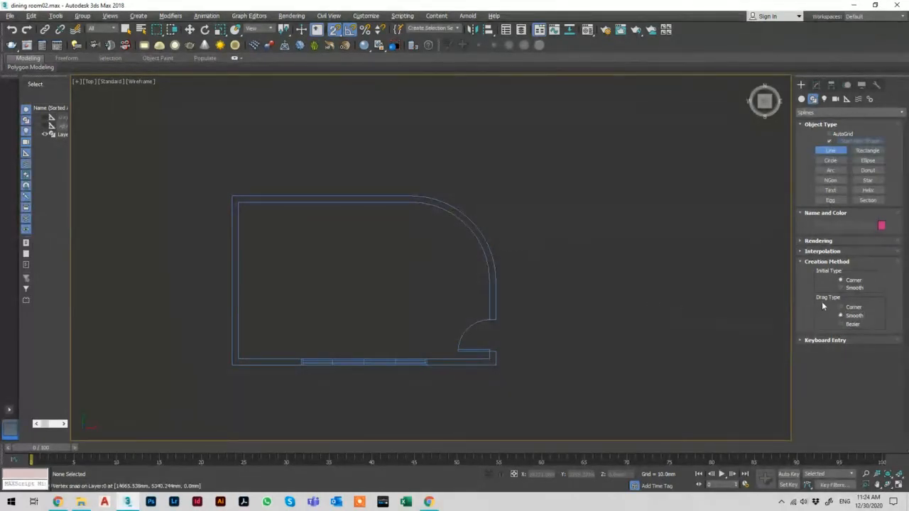
click(488, 282)
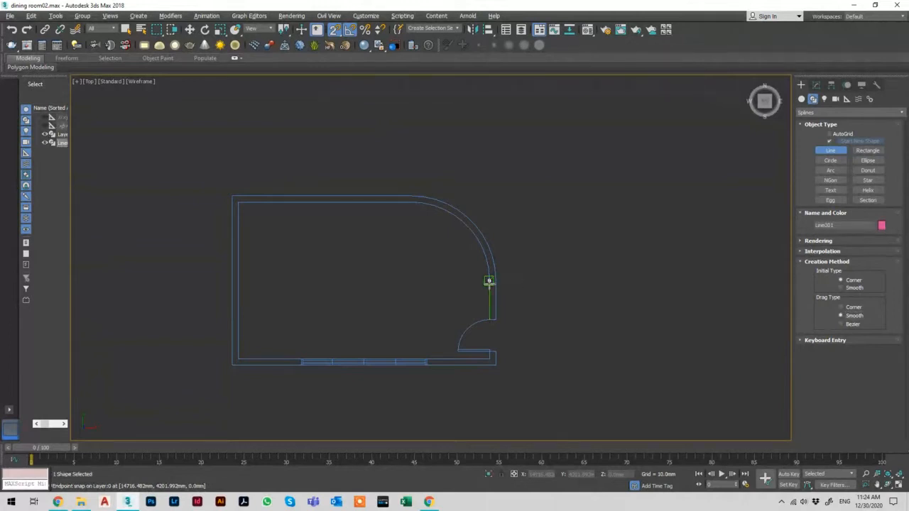
click(490, 359)
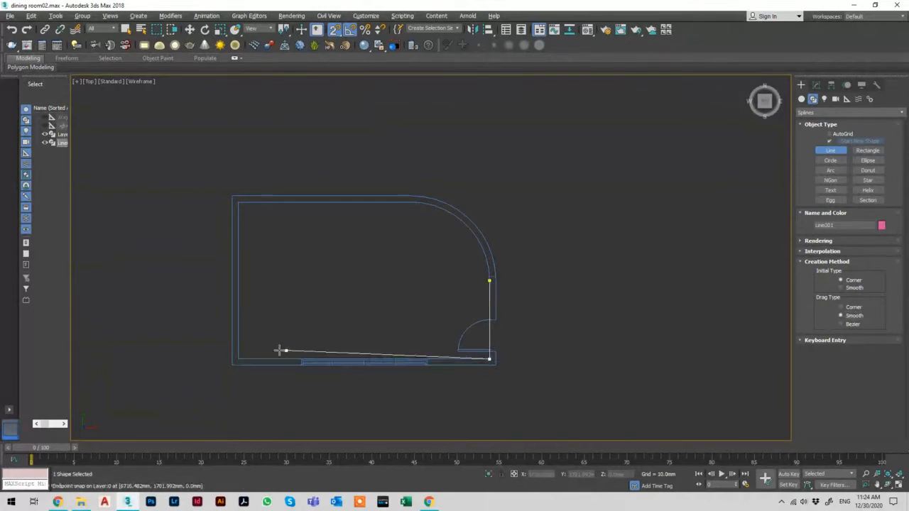
click(238, 358)
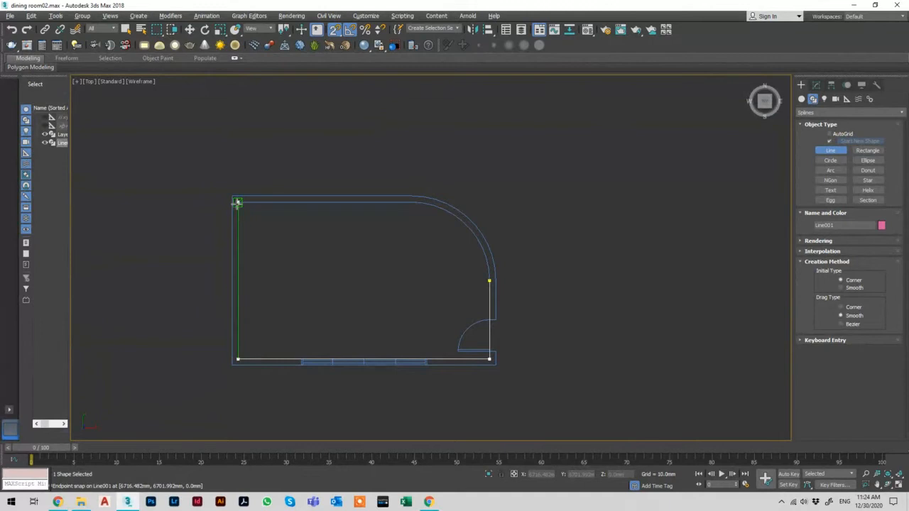
click(238, 203)
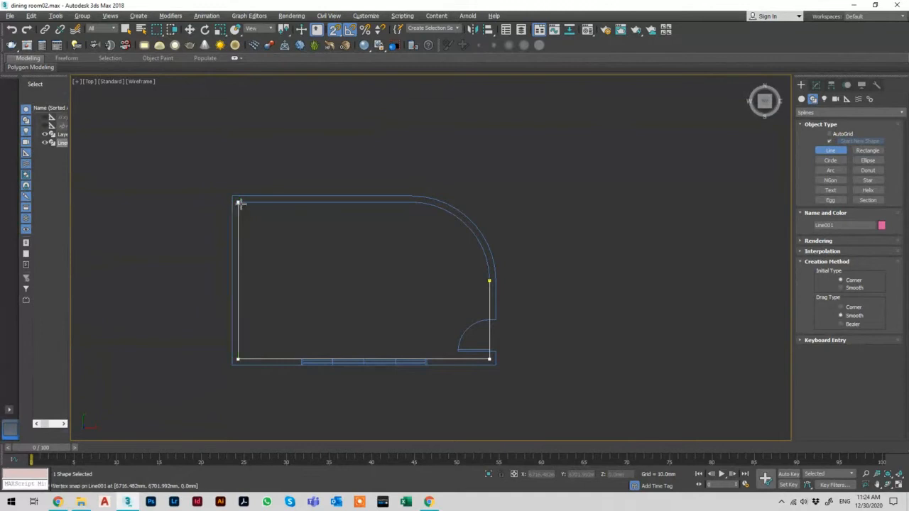
click(411, 203)
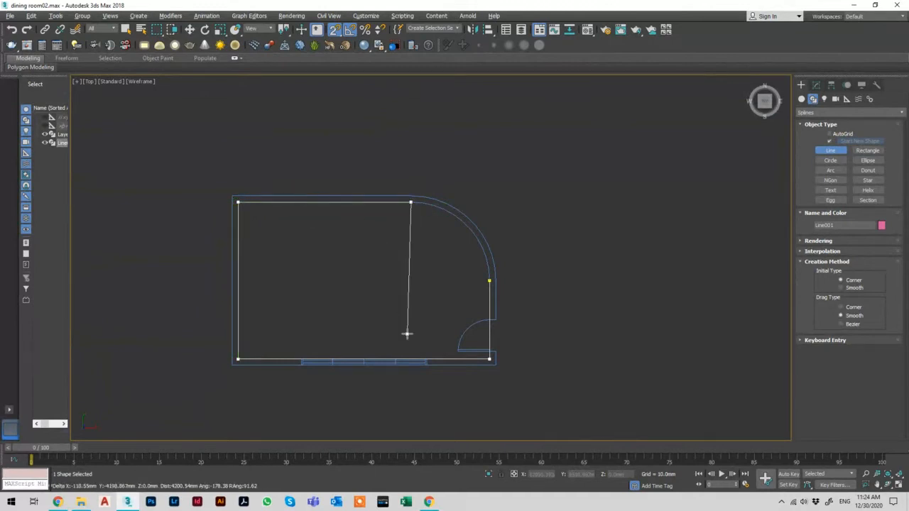
right_click(433, 305)
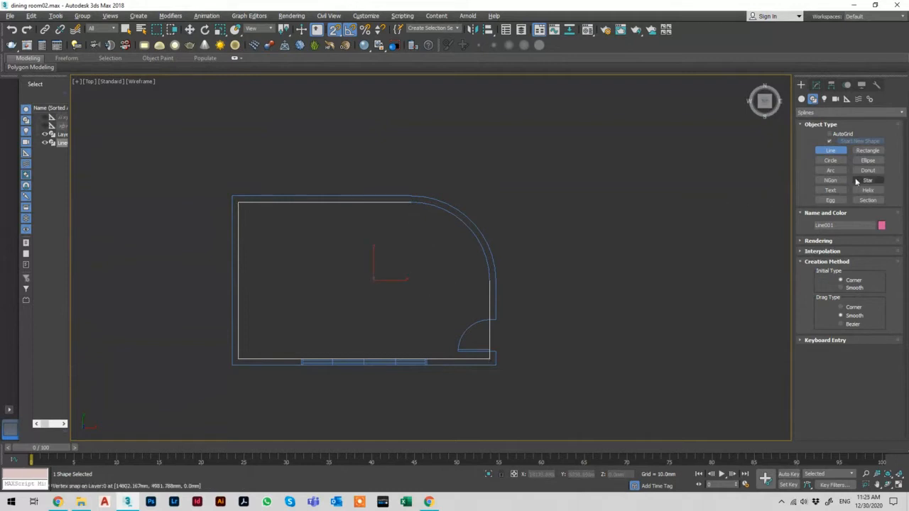
Step: Draw an End-End-Middle arc of about 2500 mm radius along the inner curved wall, joining the two ends of the traced line
click(833, 170)
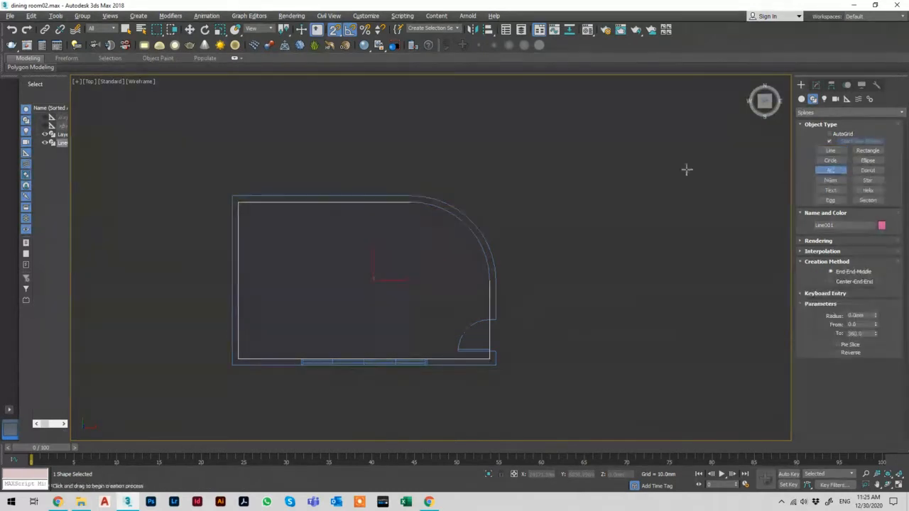
drag(409, 204, 489, 283)
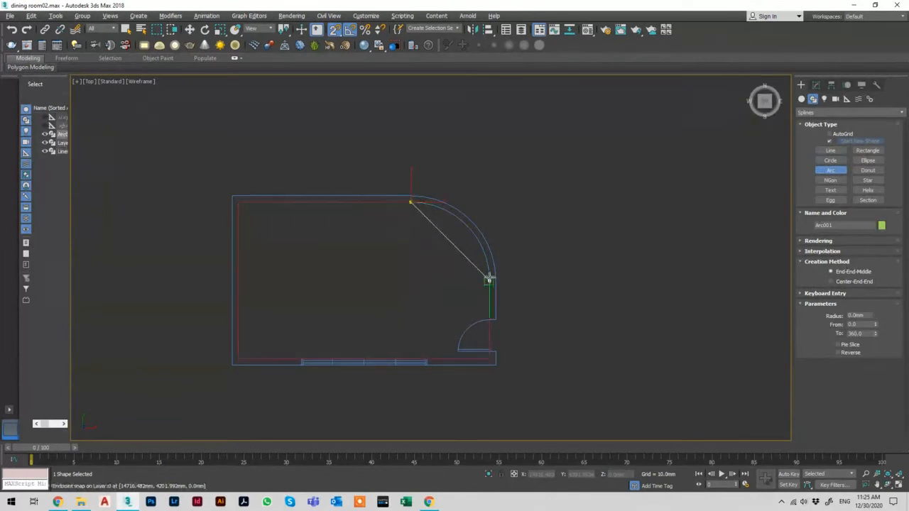
click(466, 223)
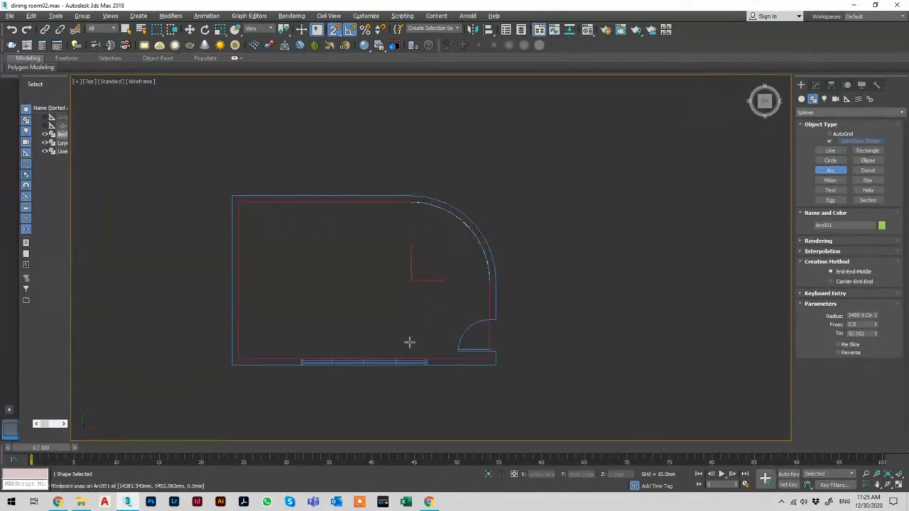
Step: Convert the arc along the curved wall to an Editable Spline
key(w)
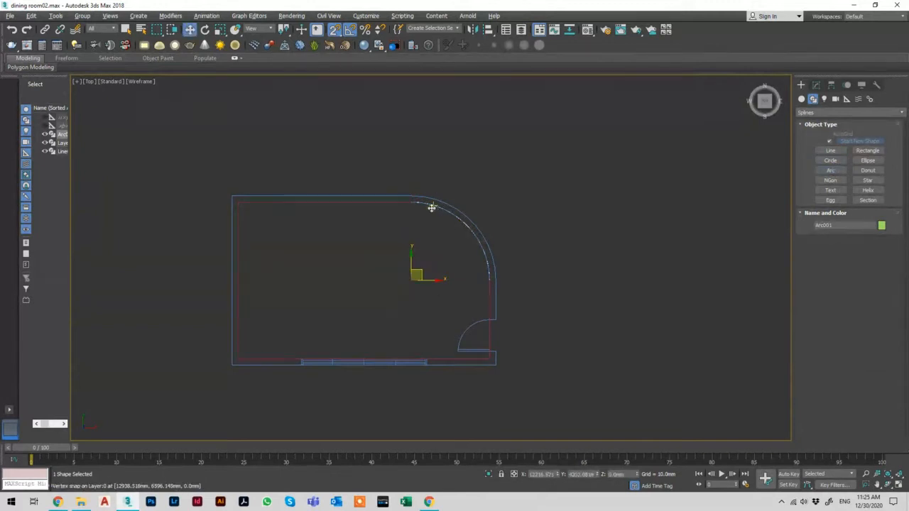
click(490, 329)
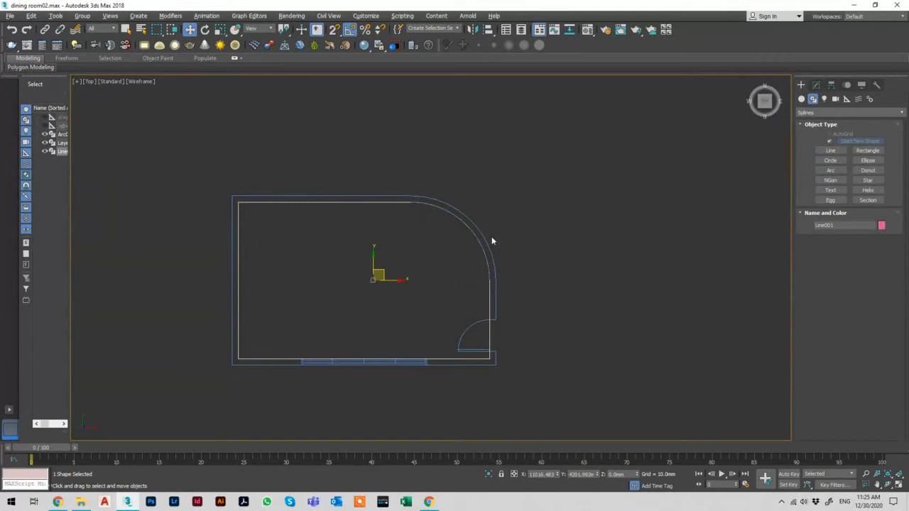
key(ctrl+z)
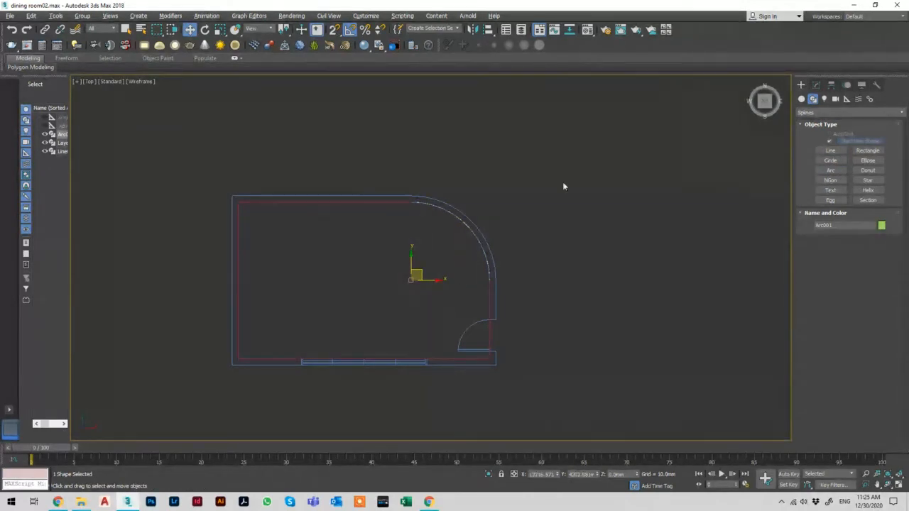
click(816, 86)
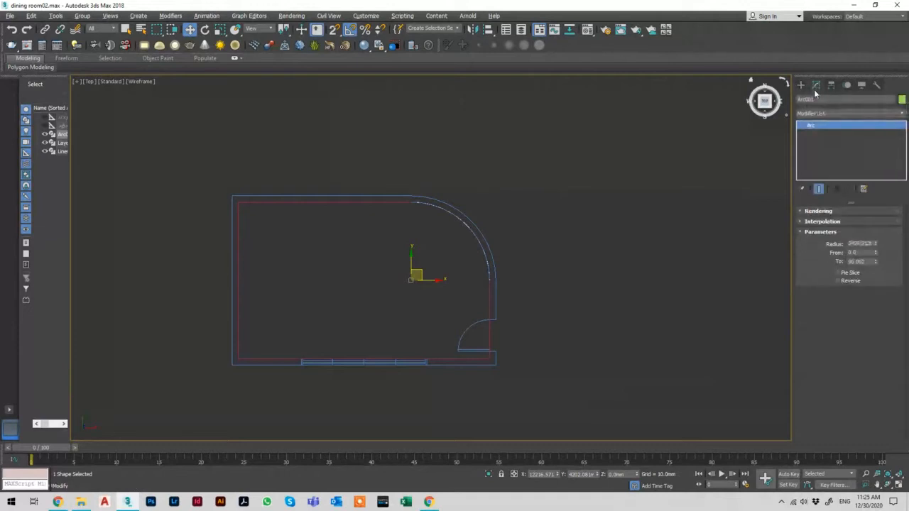
right_click(824, 136)
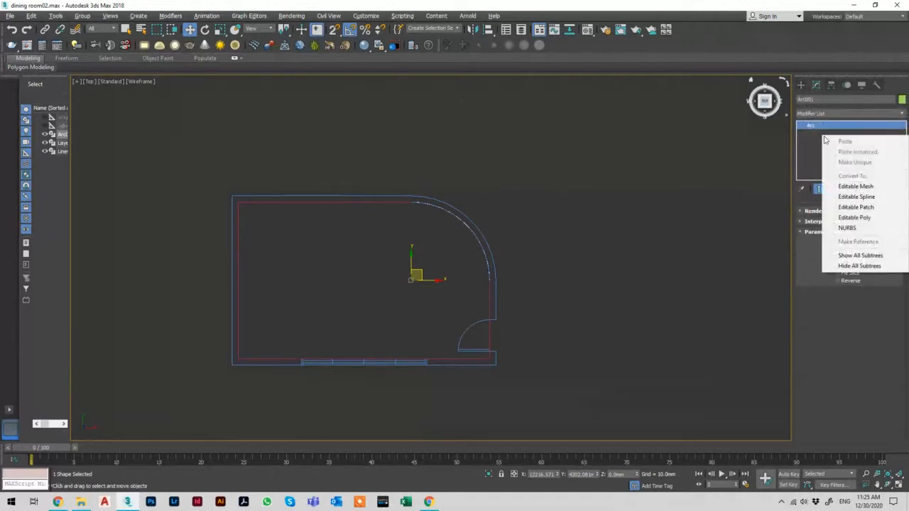
click(856, 197)
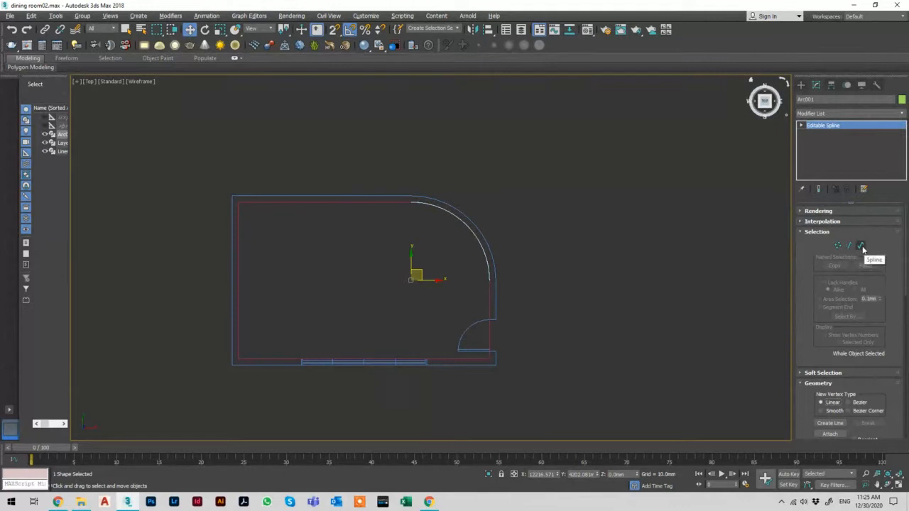
Step: Attach the traced straight-wall line to the arc spline so both form one shape, then leave sub-object editing
click(862, 245)
scroll(861, 389, down, 1)
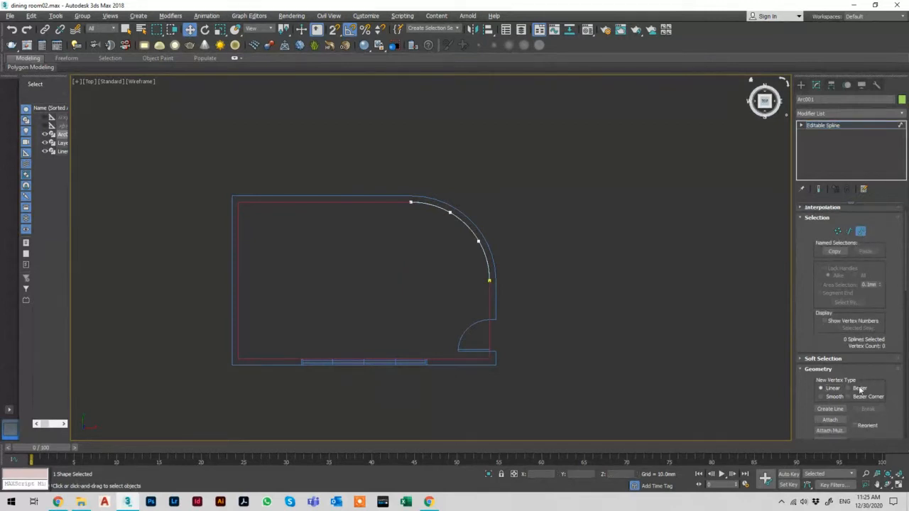
click(829, 420)
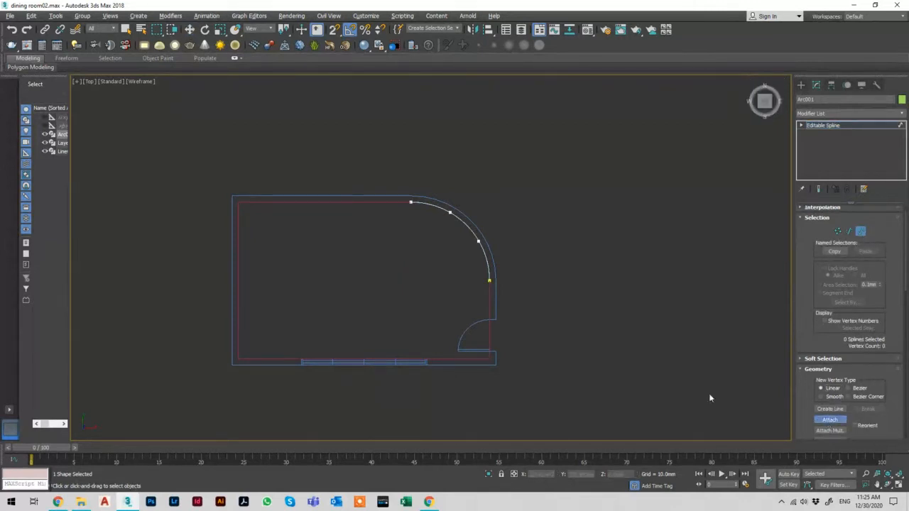
click(489, 336)
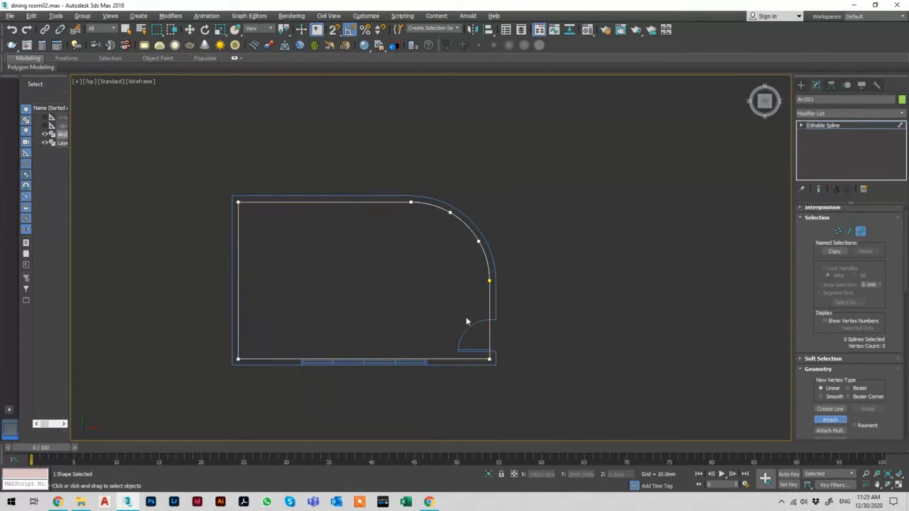
key(w)
click(851, 127)
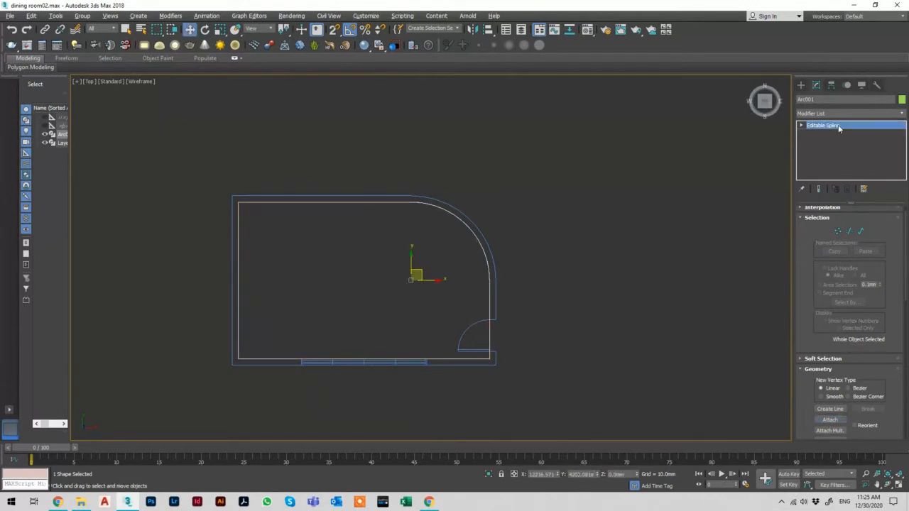
Step: Clone the combined wall outline as one independent copy placed beside the plan along the X axis
scroll(440, 212, down, 4)
mouse_move(491, 230)
shift+mouse_down()
mouse_move(727, 223)
mouse_move(721, 229)
shift+mouse_up()
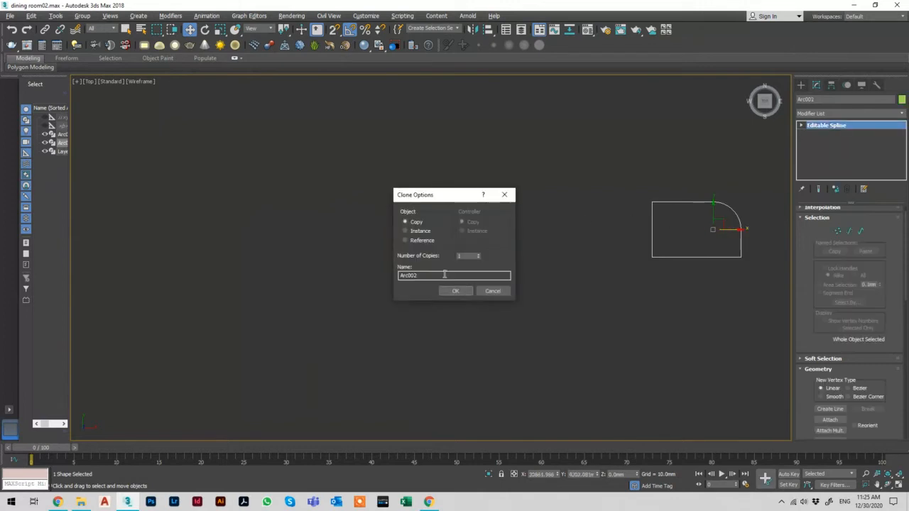
click(459, 292)
scroll(765, 230, up, 3)
key(z)
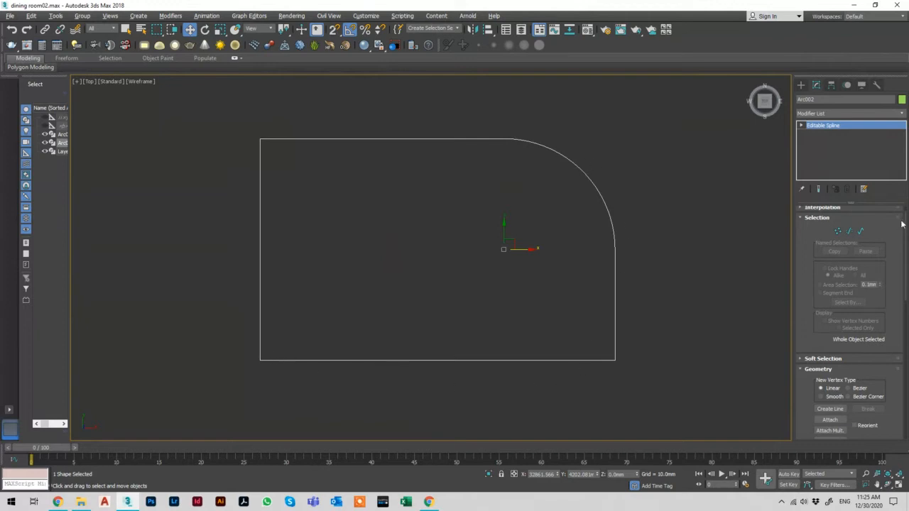
Step: Test both joints between arc and straight walls on the copy by pulling the end vertices away and undoing each move
click(838, 231)
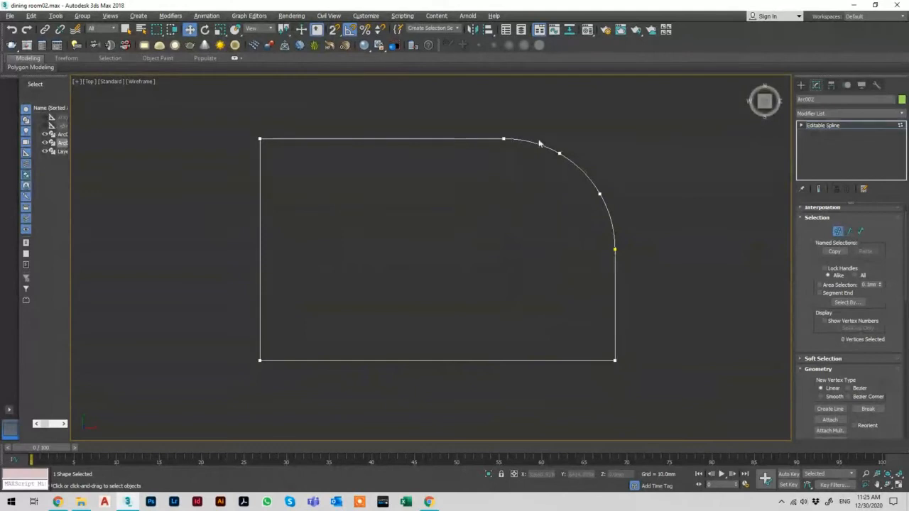
click(615, 250)
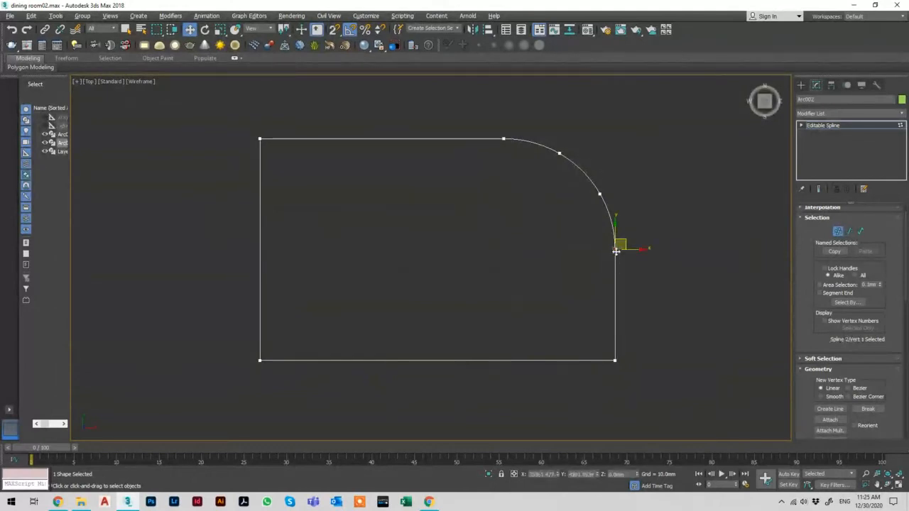
drag(631, 250, 673, 248)
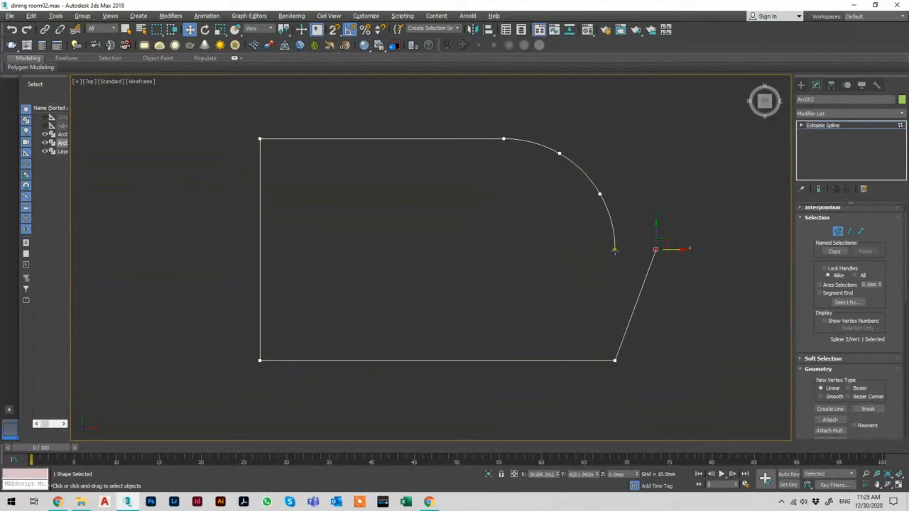
key(ctrl+z)
click(503, 139)
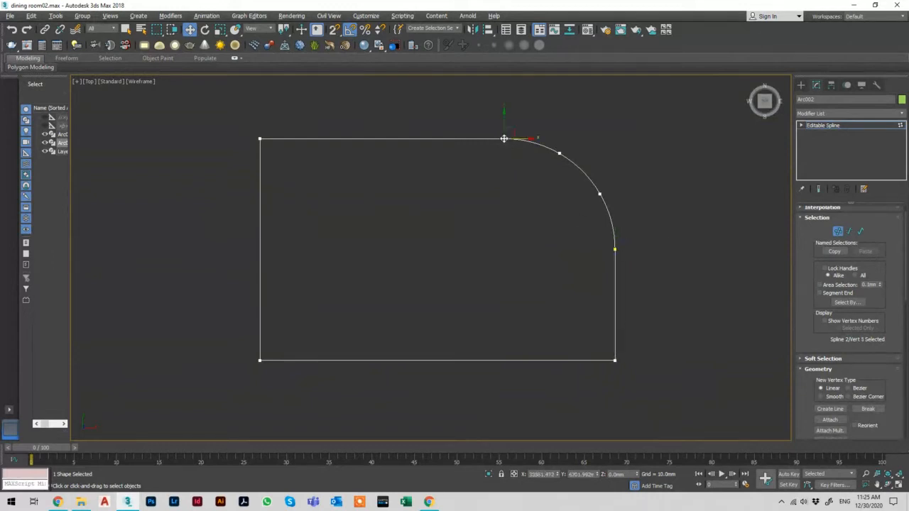
drag(504, 117, 505, 85)
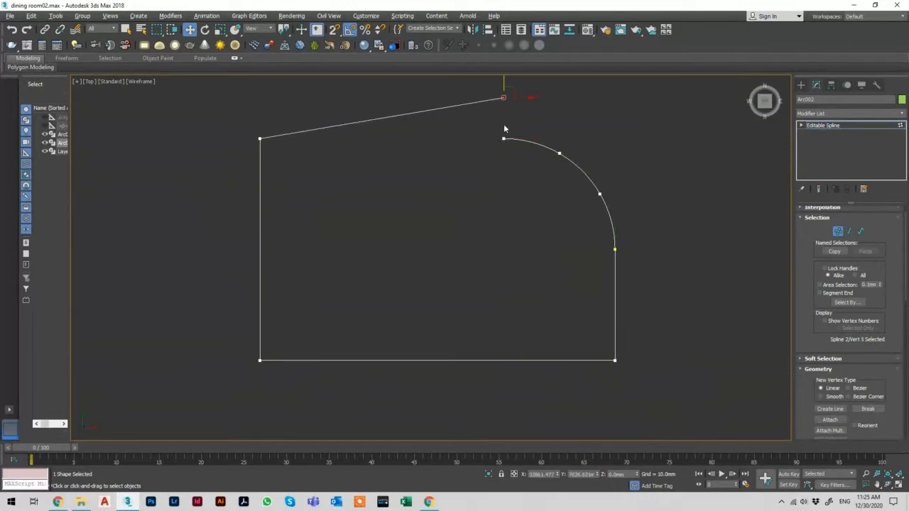
key(ctrl+z)
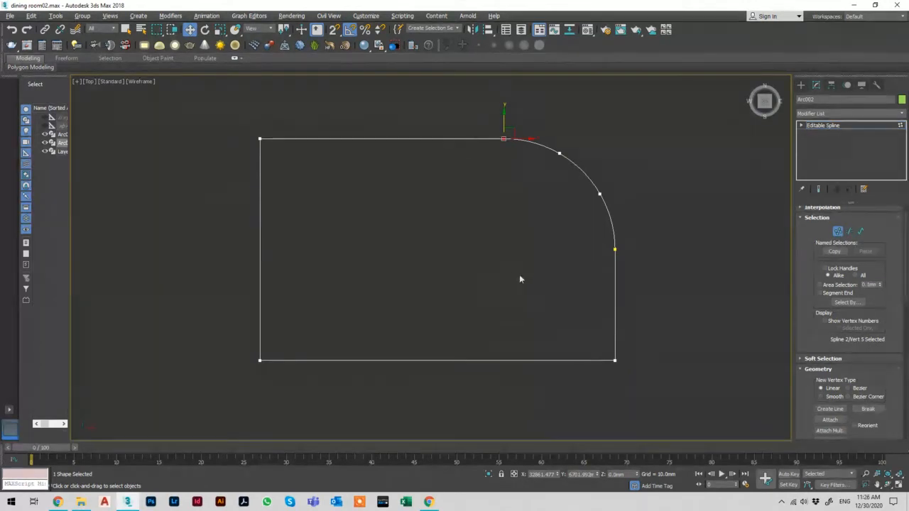
Step: Apply an Extrude modifier with an amount of 500 mm to the copied outline and inspect it in shaded display
click(863, 125)
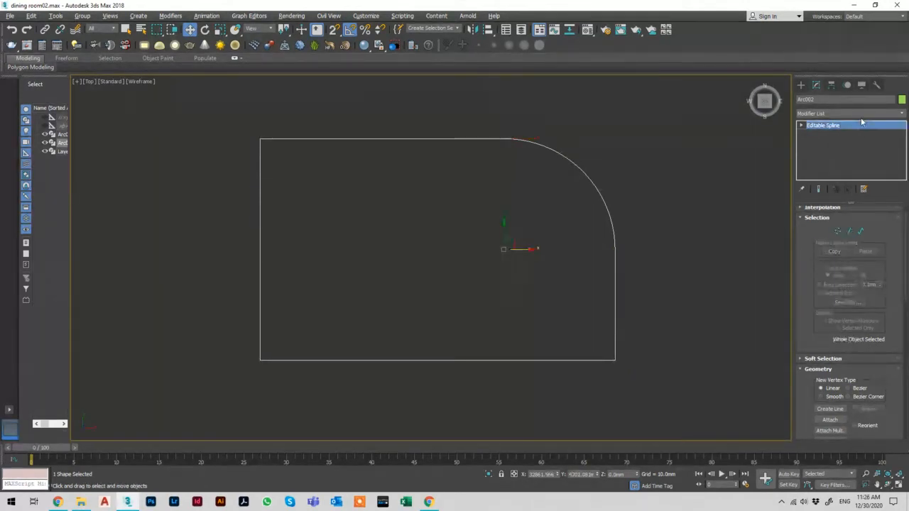
click(861, 113)
text(ex)
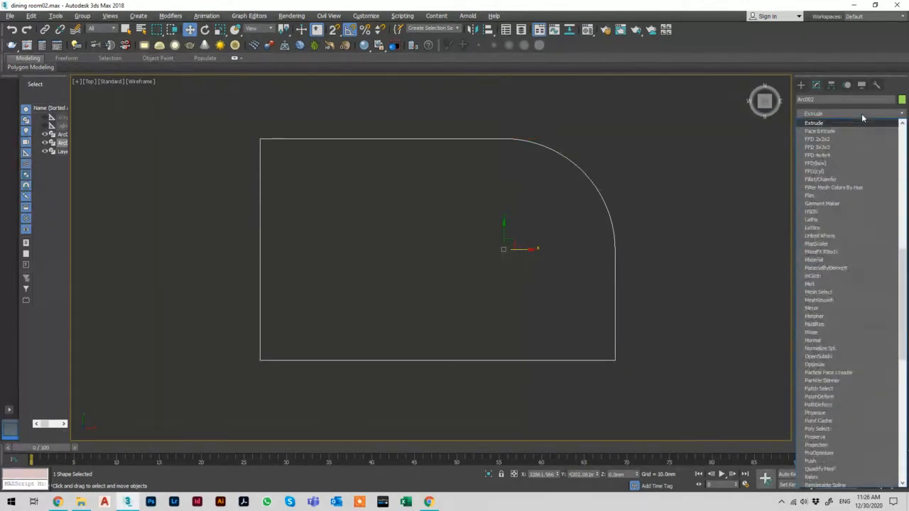
click(841, 122)
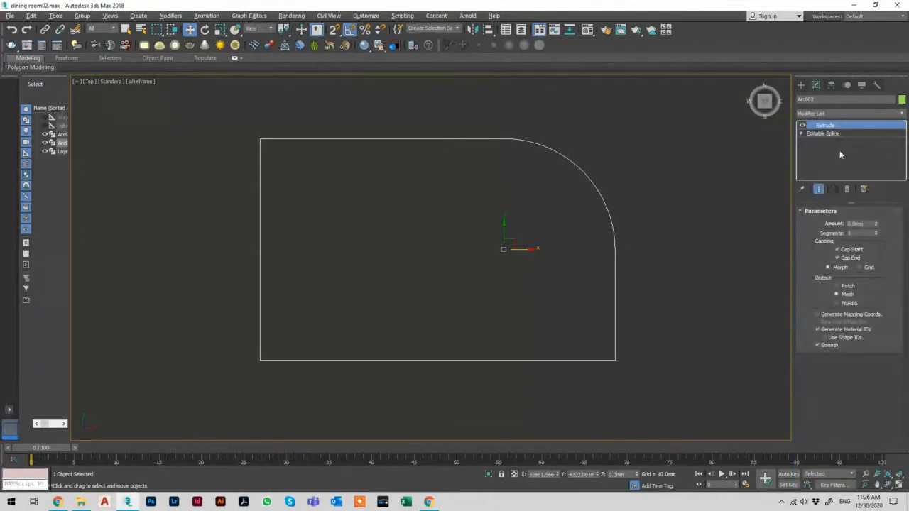
double_click(870, 223)
text(50)
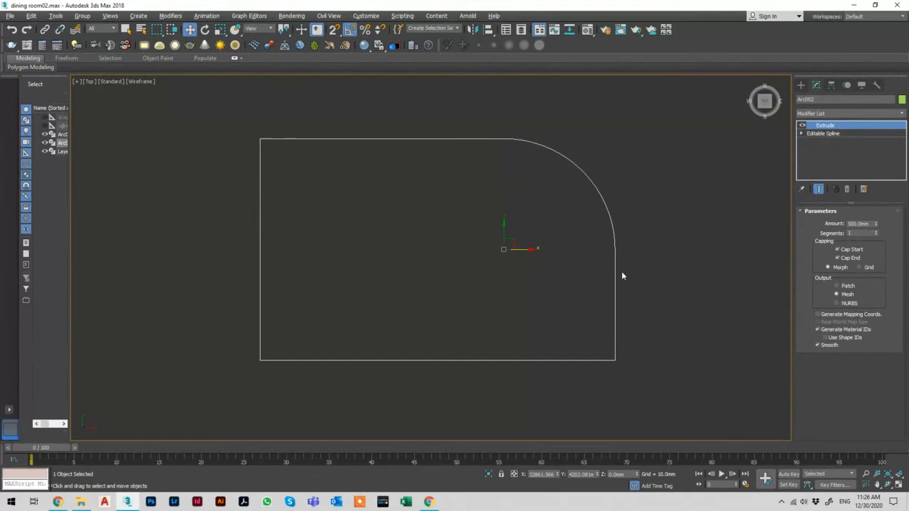
key(F3)
mouse_move(602, 389)
alt+middle_down()
mouse_move(580, 379)
mouse_move(544, 320)
mouse_move(570, 310)
alt+middle_up()
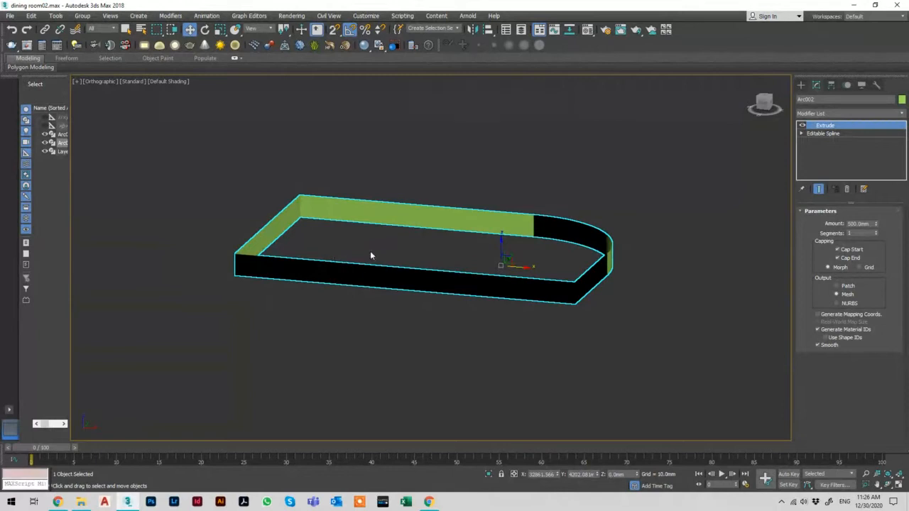
alt+middle_drag(349, 254, 364, 285)
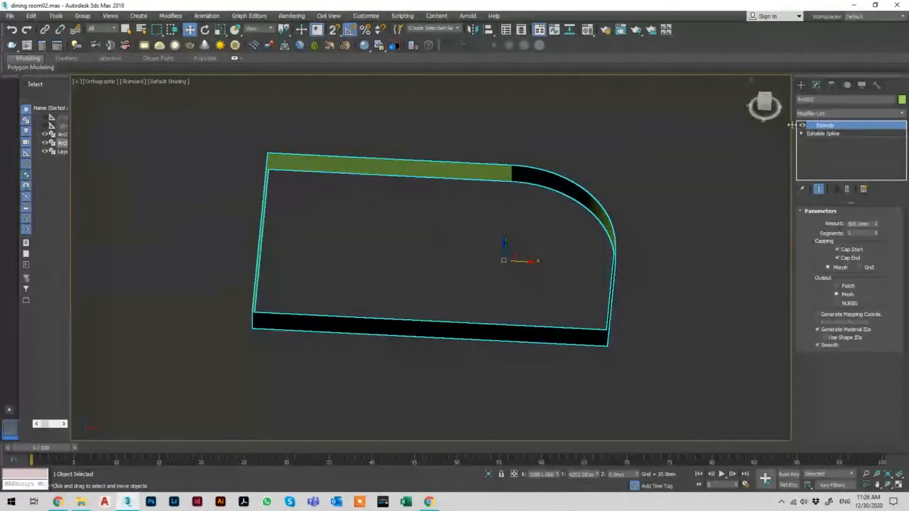
Step: Weld the two overlapping vertices where the copy's upper straight wall meets the arc, using a 0.1 mm threshold
click(823, 134)
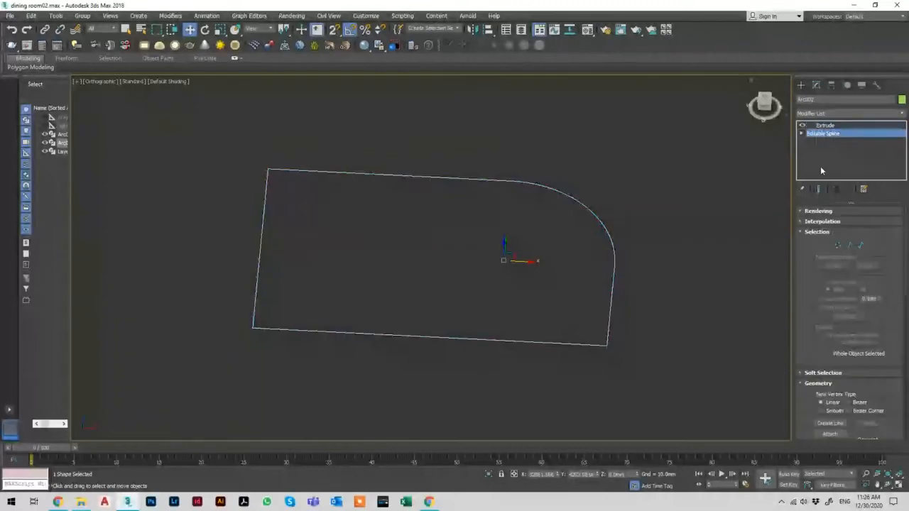
click(838, 245)
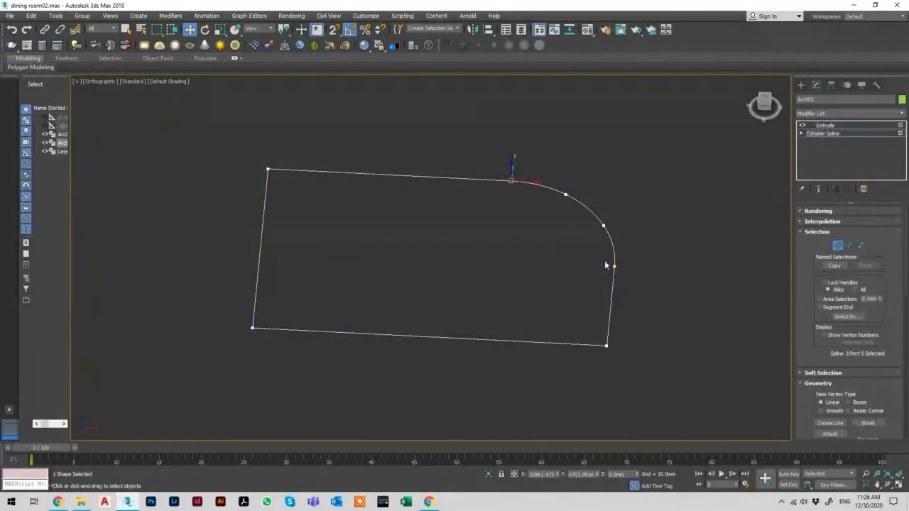
key(t)
scroll(558, 235, up, 5)
scroll(487, 218, down, 10)
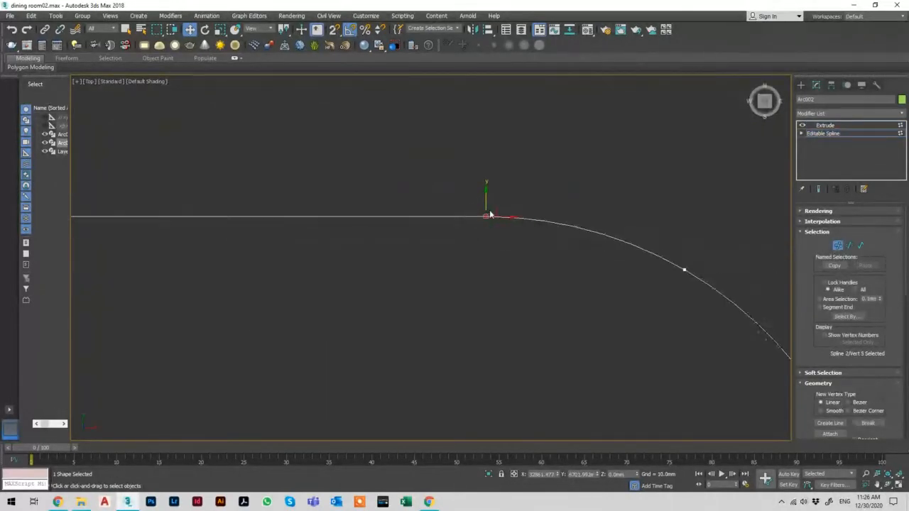
scroll(498, 187, up, 3)
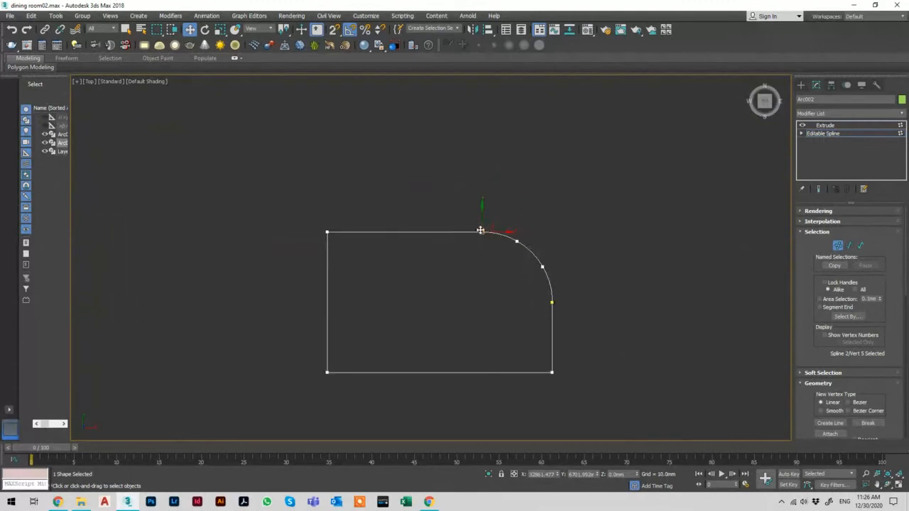
click(480, 250)
click(482, 231)
drag(491, 255, 456, 216)
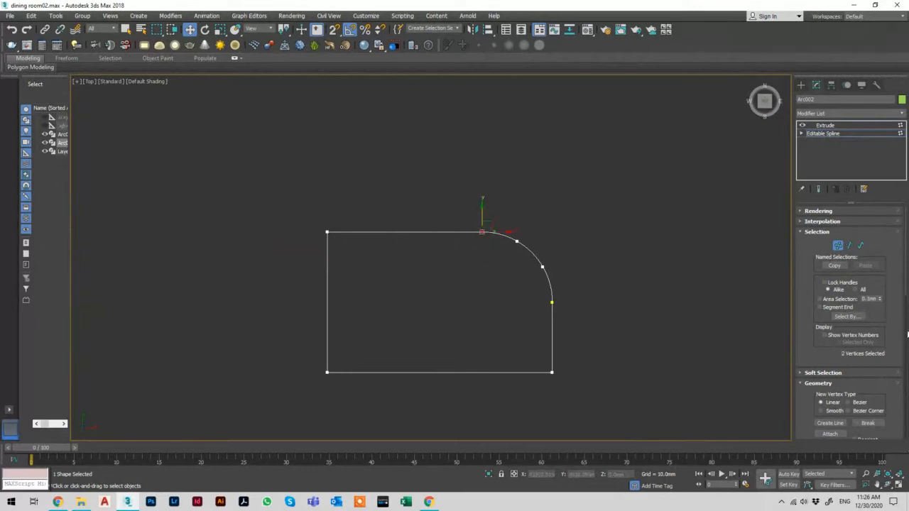
scroll(889, 355, down, 8)
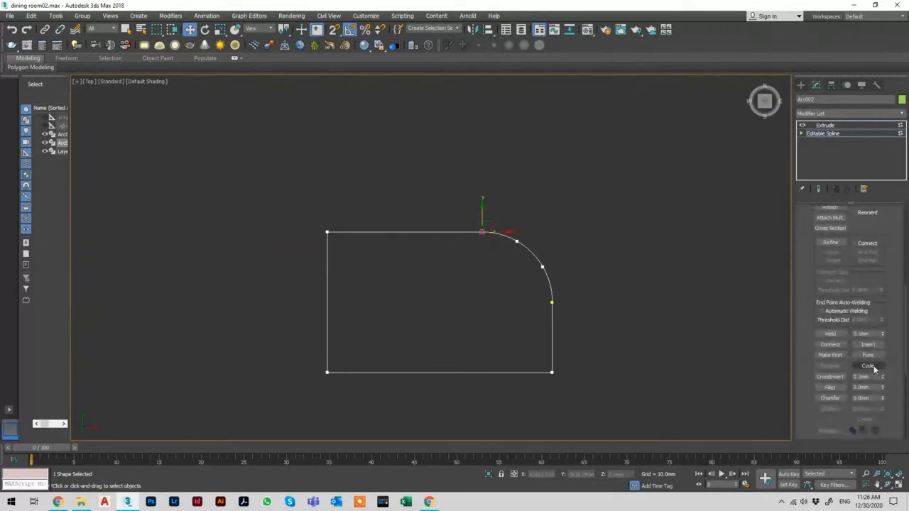
click(830, 334)
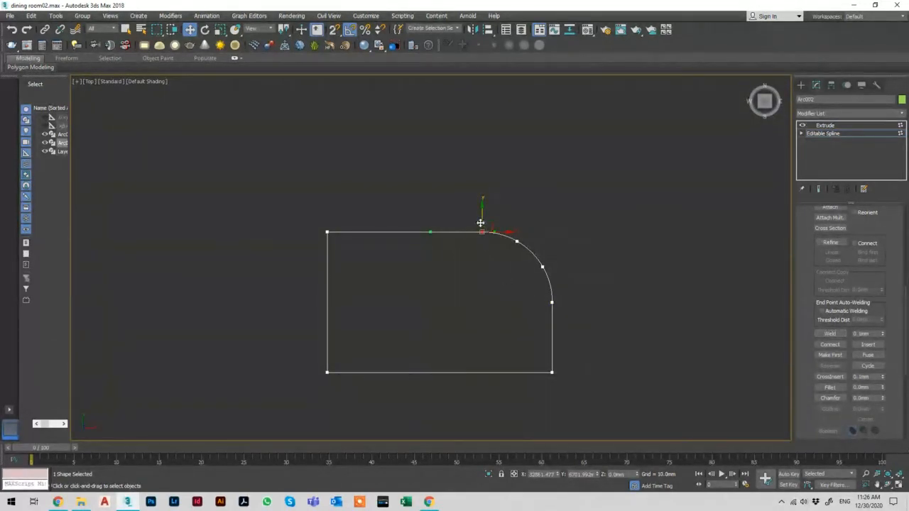
Step: Test the welded upper joint by pulling its vertex upward and undoing the move
click(472, 199)
click(481, 233)
drag(483, 213, 474, 156)
key(ctrl+z)
Step: Pull the right wall's end vertex away from the arc and try to weld the two separated vertices with a 0.1 mm threshold
click(561, 303)
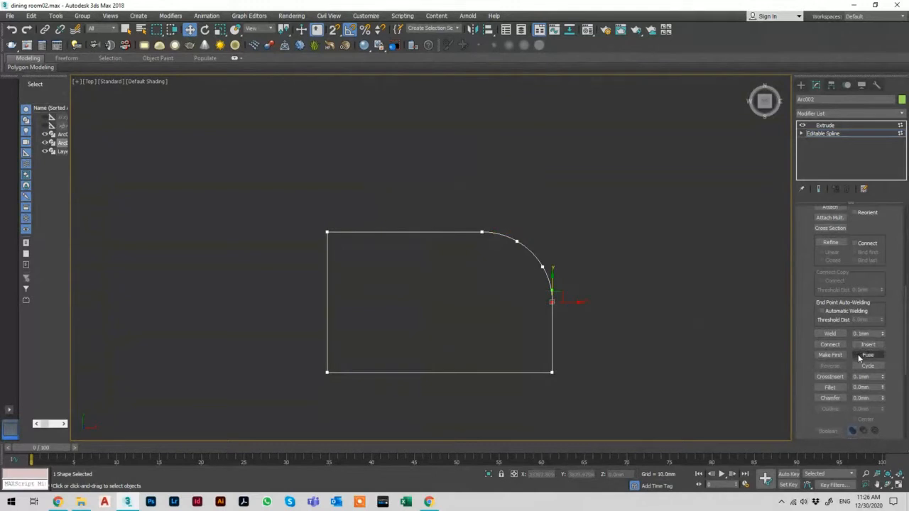
click(609, 338)
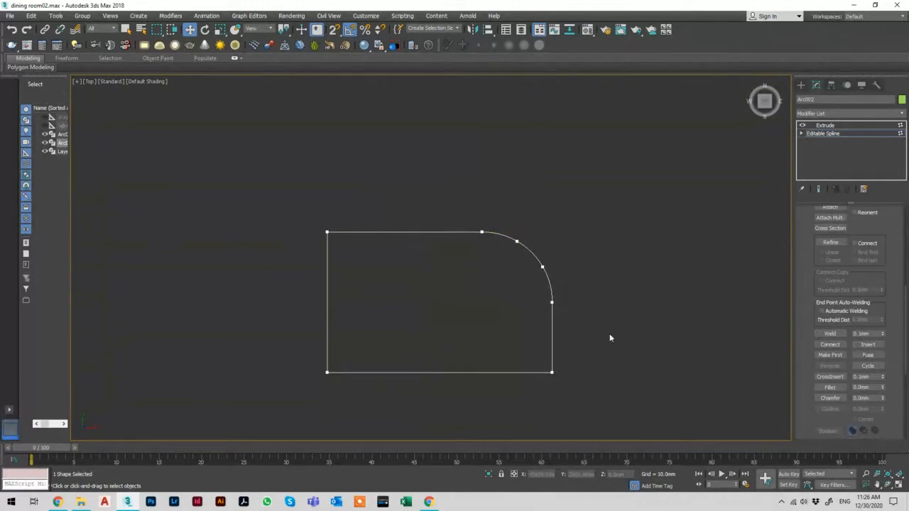
click(555, 304)
drag(574, 303, 514, 339)
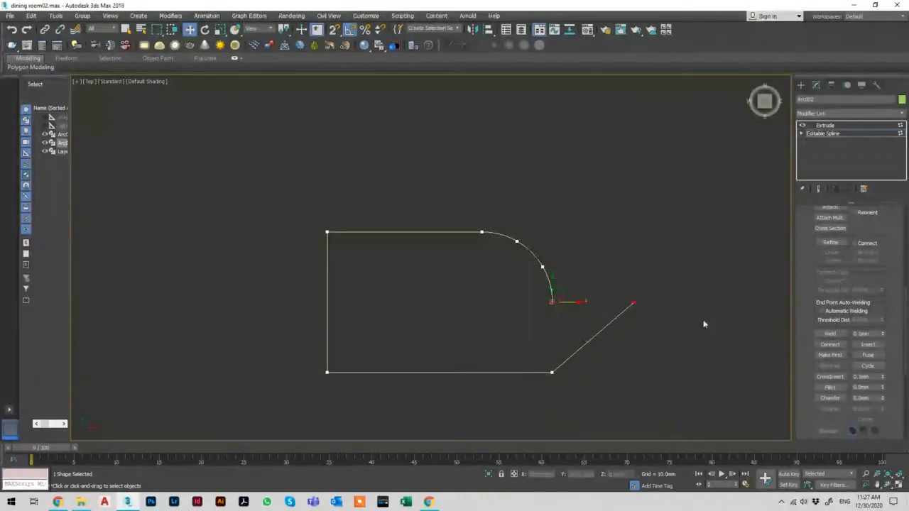
click(832, 334)
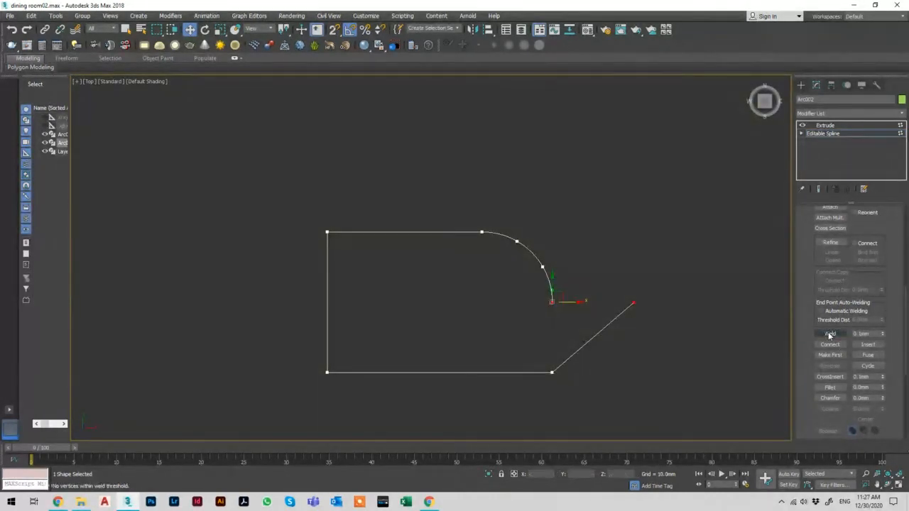
Step: Fuse the two separated end vertices at the copied outline's right joint and weld them with a 0.1 mm threshold
click(863, 359)
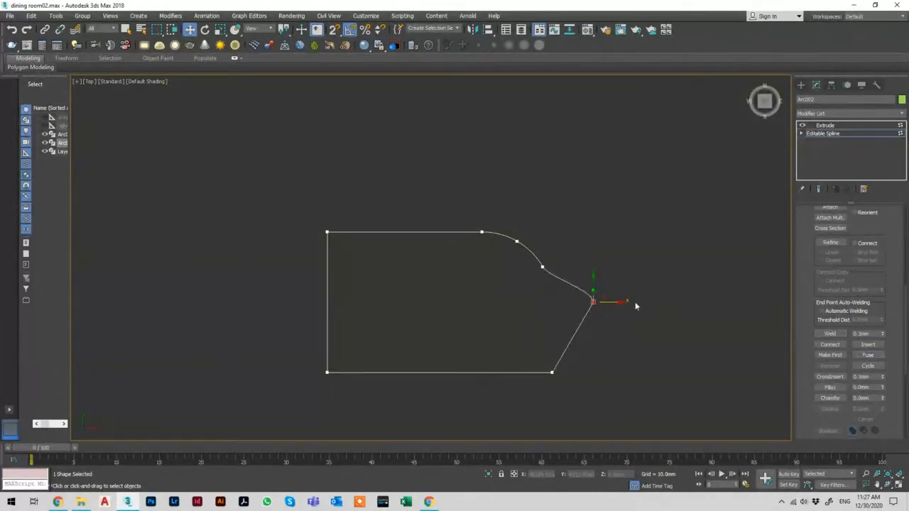
click(830, 333)
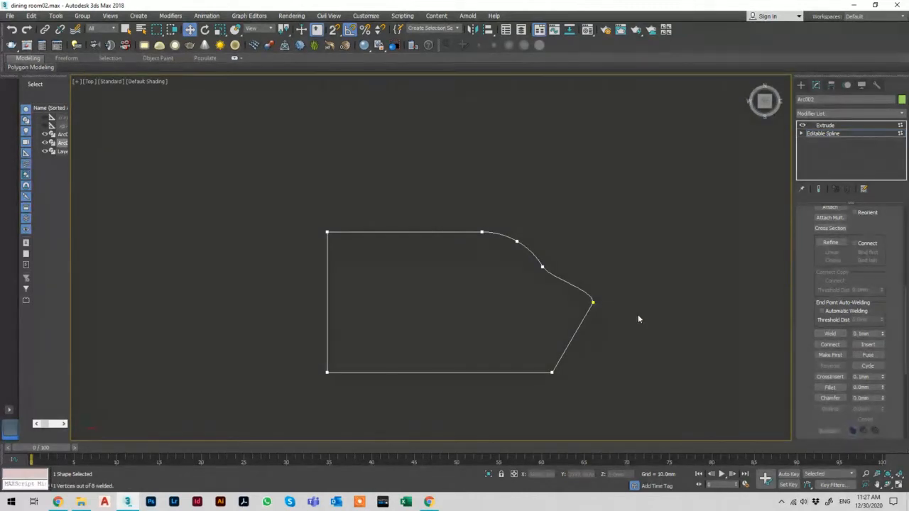
Step: Leave vertex editing and delete the copied test outline, keeping the original outline traced over the plan
click(838, 134)
key(Delete)
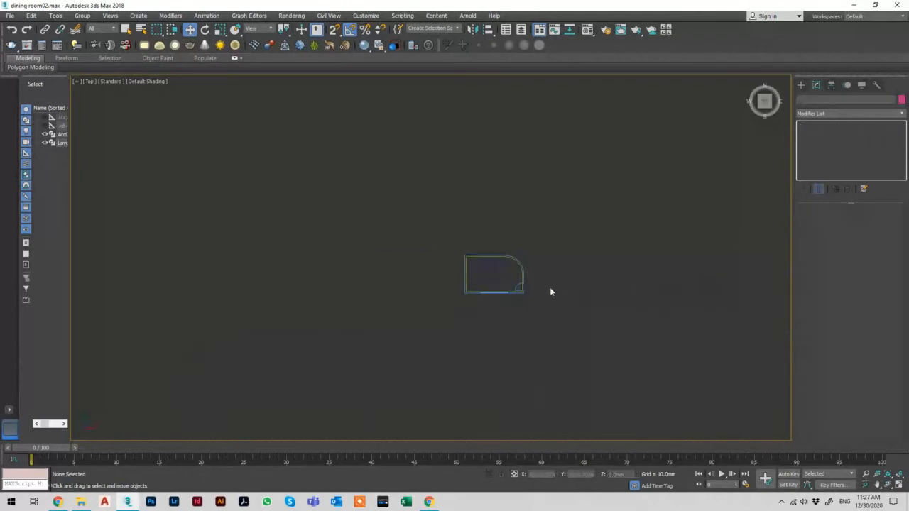
key(ctrl+z)
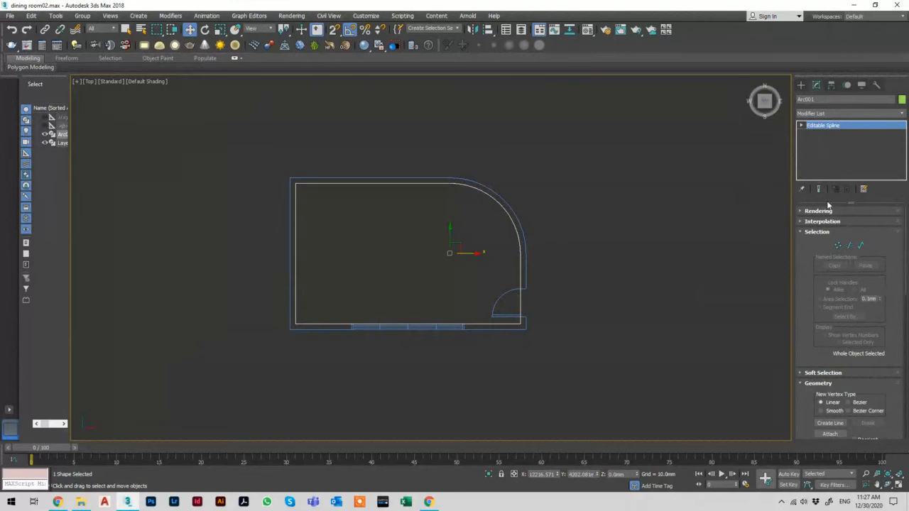
Step: Switch through the vertex, segment and spline sub-object levels of the original wall outline and review them
click(838, 245)
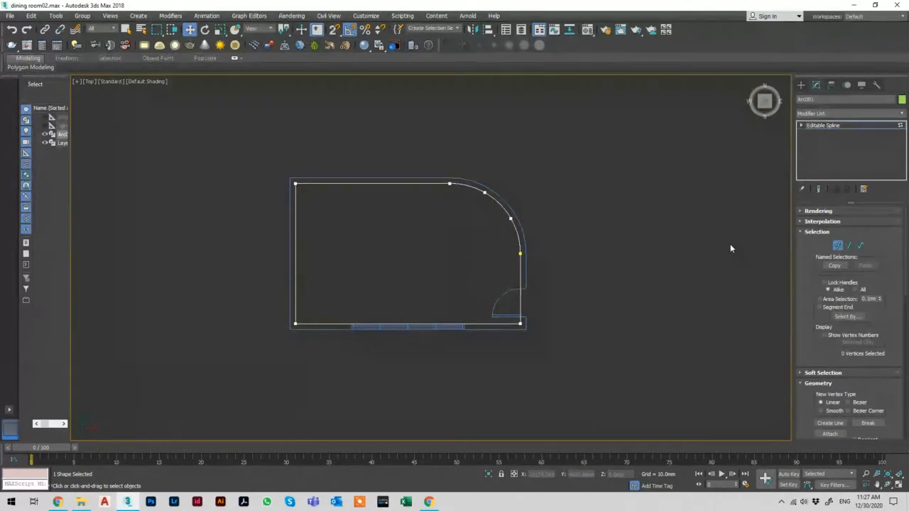
key(2)
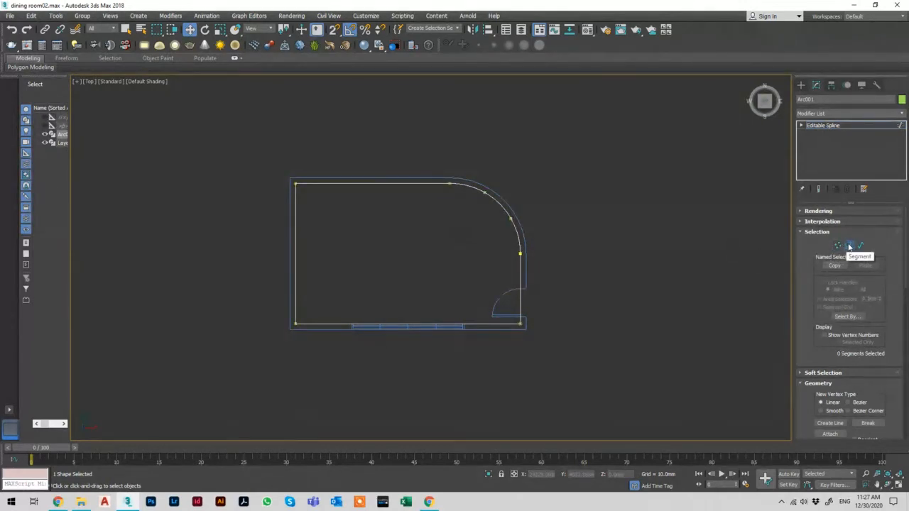
key(3)
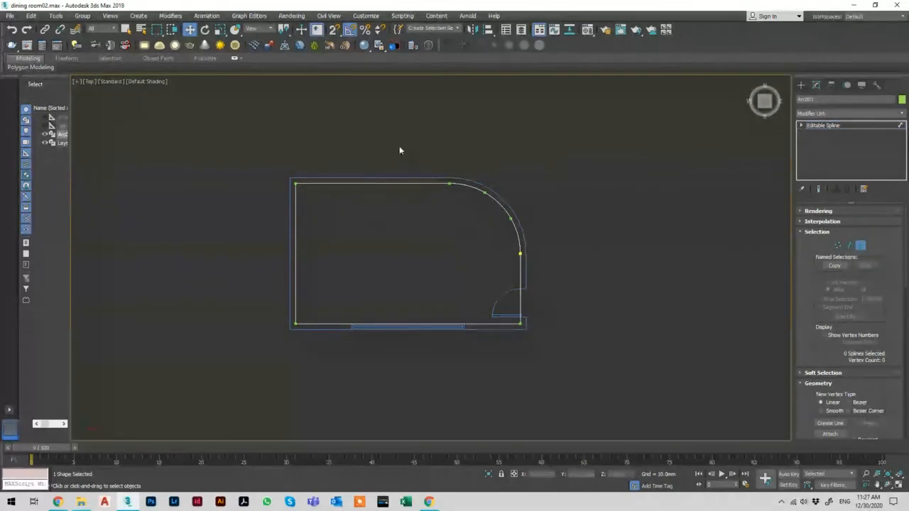
click(839, 246)
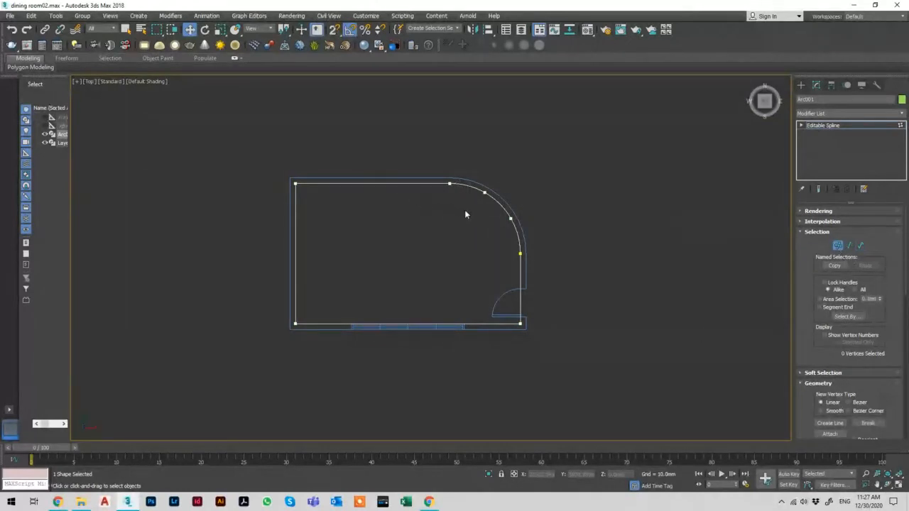
click(821, 126)
click(799, 85)
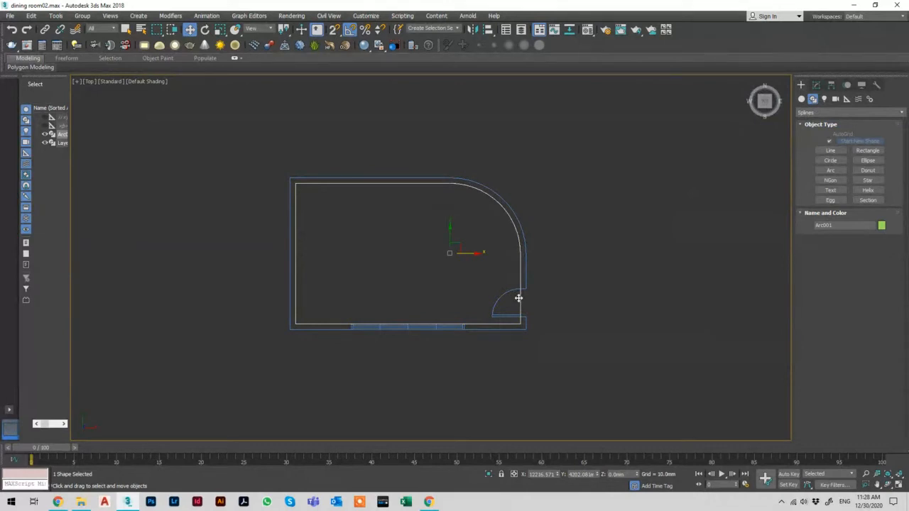
Step: Weld the two overlapping vertices where the original outline's right wall meets the arc, using a 0.1 mm threshold
key(1)
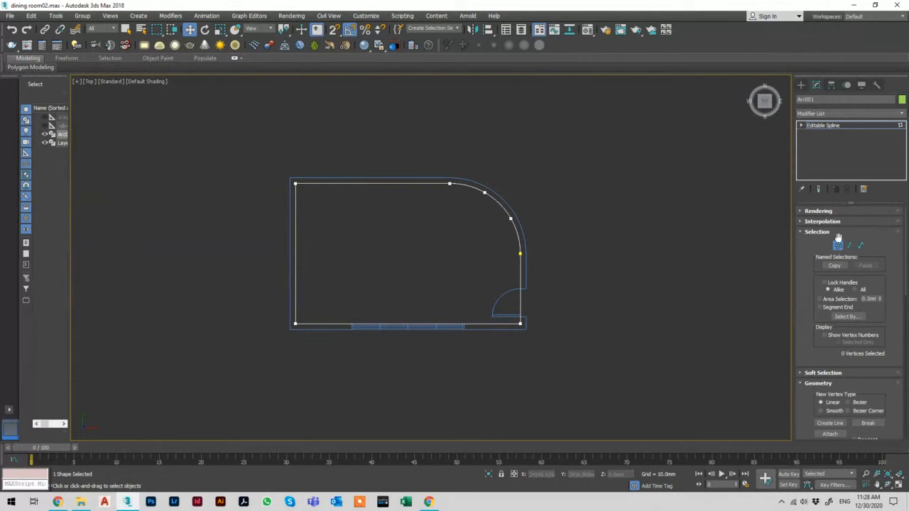
drag(554, 248, 426, 270)
scroll(891, 353, down, 6)
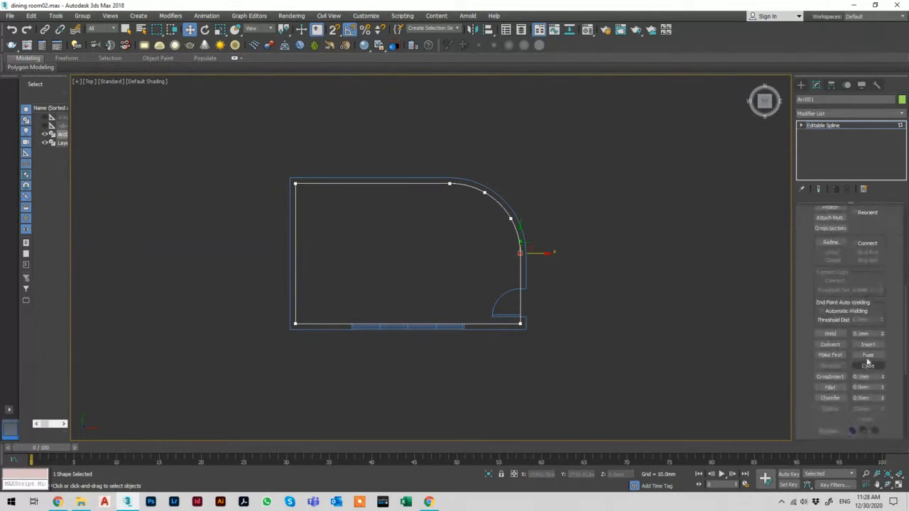
click(825, 333)
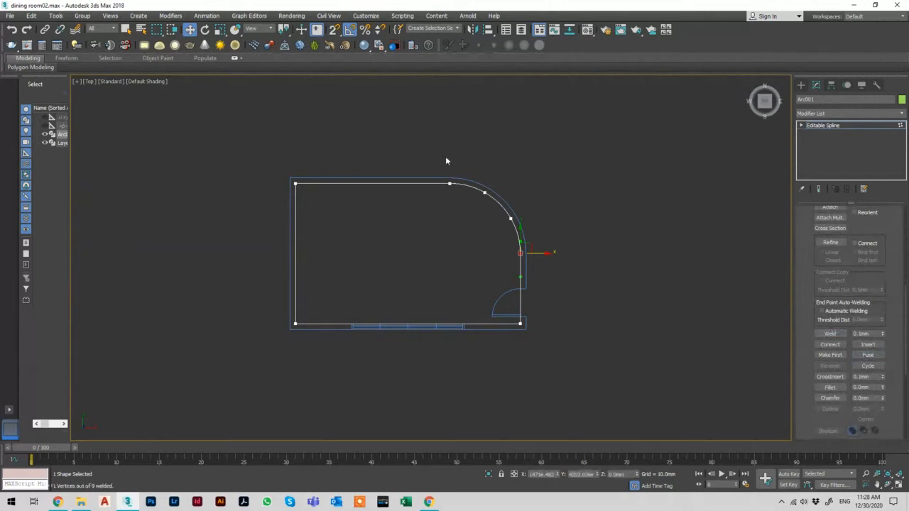
Step: Fuse and weld the overlapping vertices where the upper straight wall meets the arc, using a 0.1 mm threshold
drag(455, 167, 438, 198)
click(868, 354)
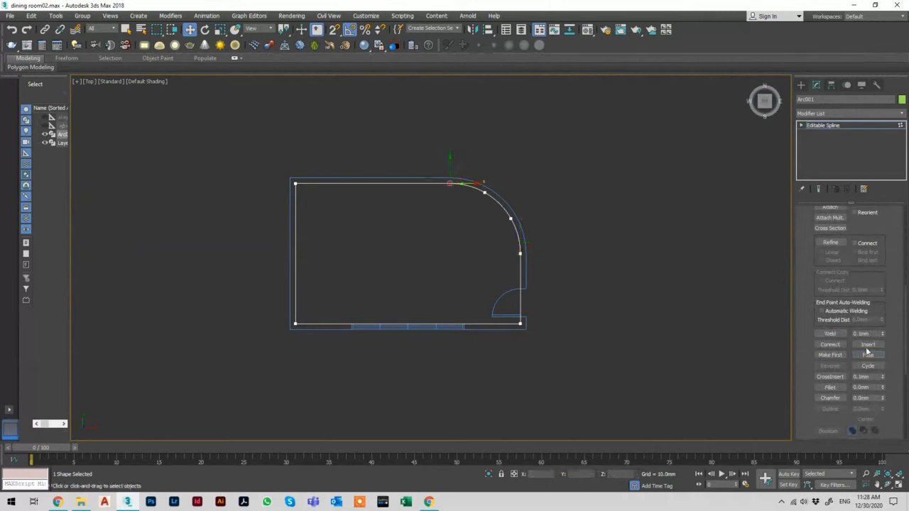
click(830, 334)
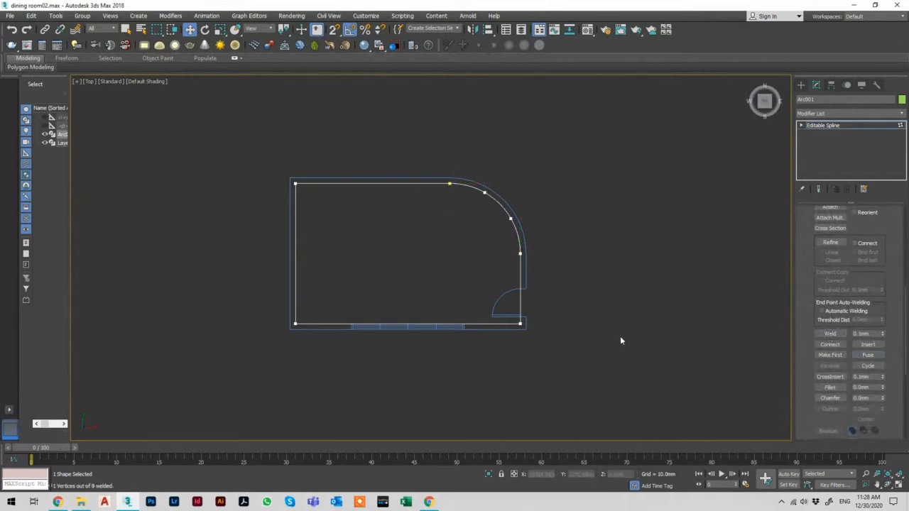
Step: Select the whole inner wall outline at spline level and check that it is one closed spline
key(1)
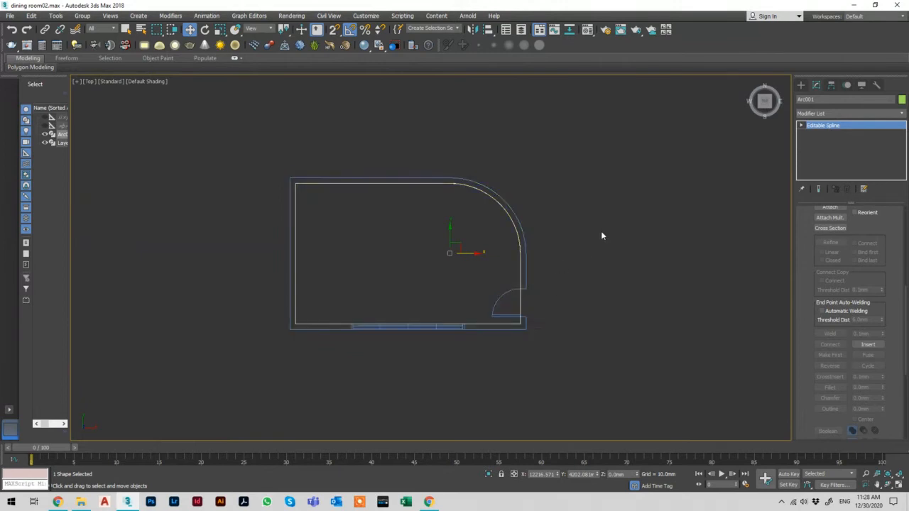
key(1)
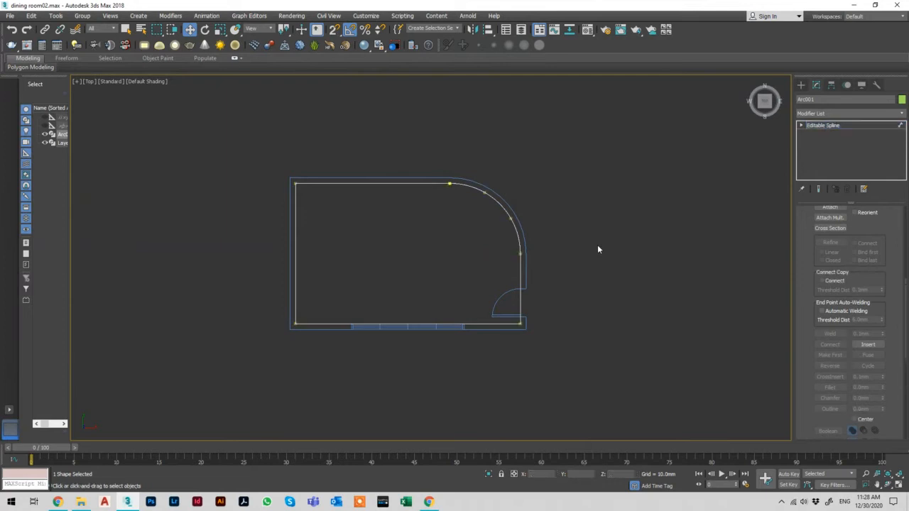
scroll(873, 245, up, 5)
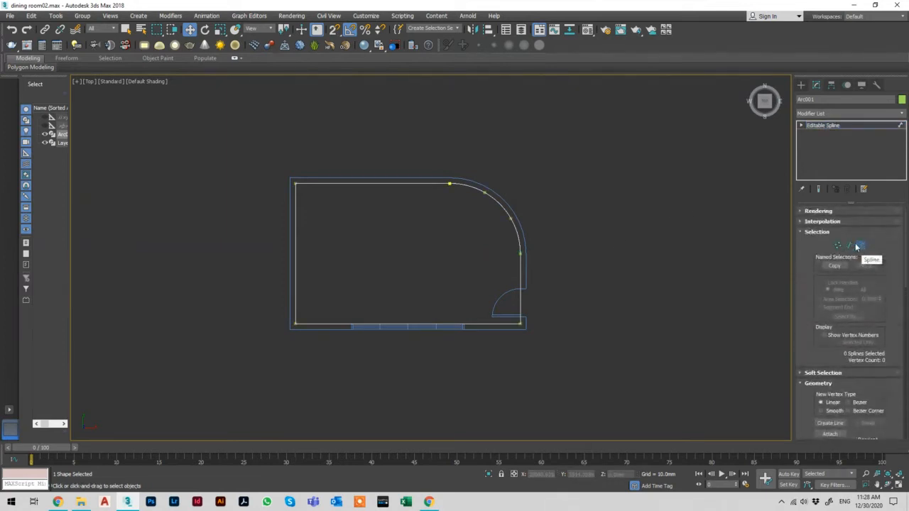
click(860, 246)
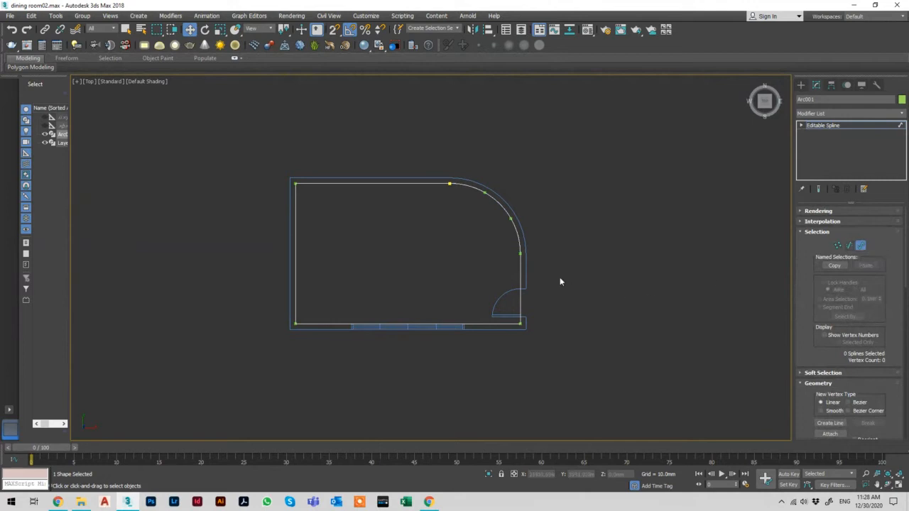
click(520, 298)
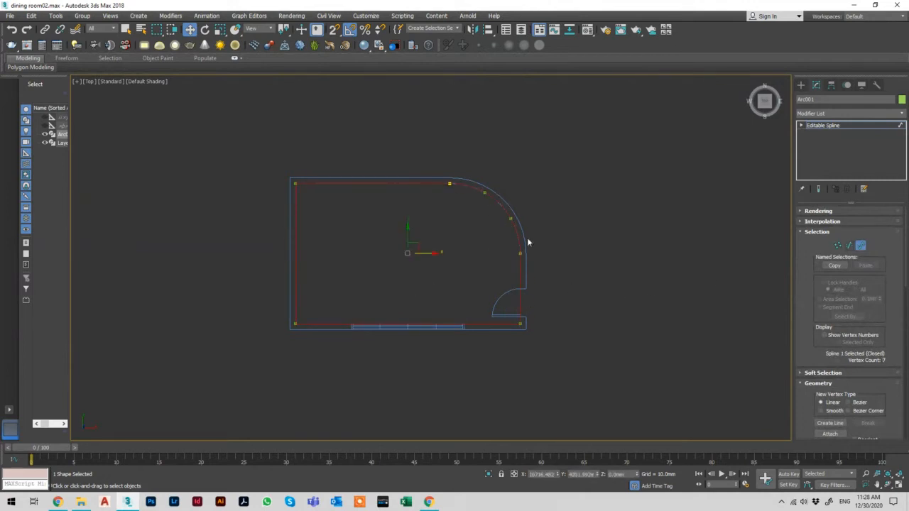
Step: Offset the selected closed spline 200 mm outward with Outline
scroll(867, 282, down, 10)
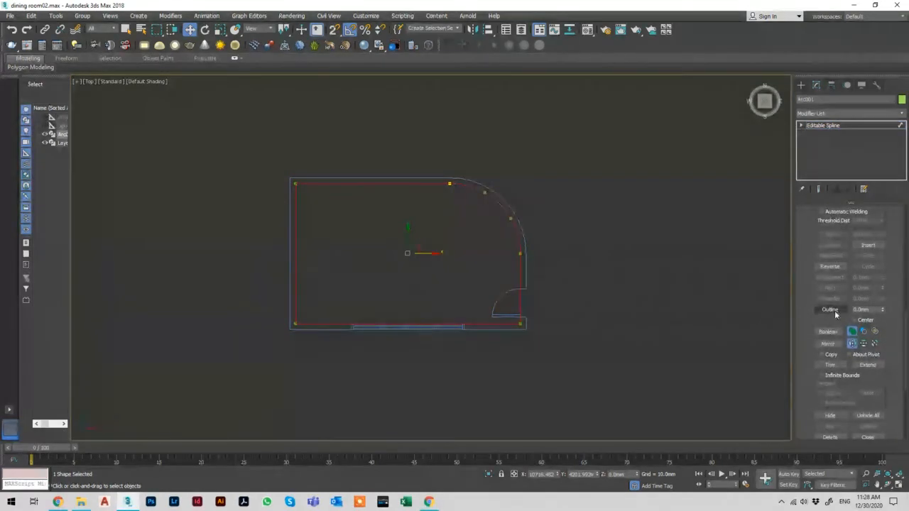
click(858, 309)
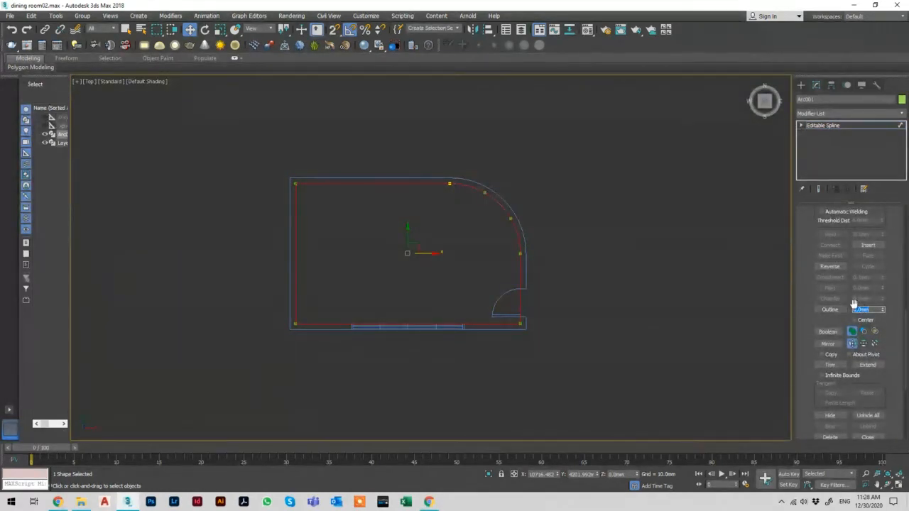
text(200)
key(Return)
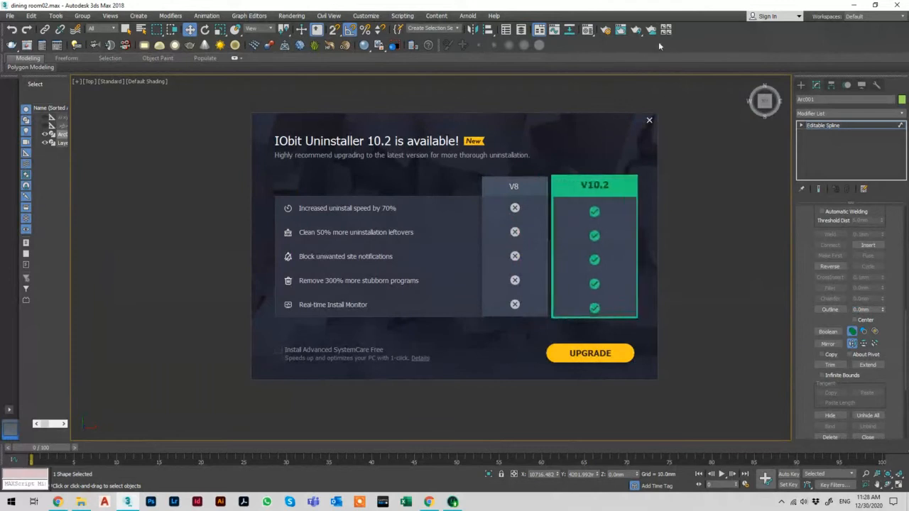
Step: Dismiss the IObit Uninstaller upgrade pop-up and cancel its installation
click(651, 120)
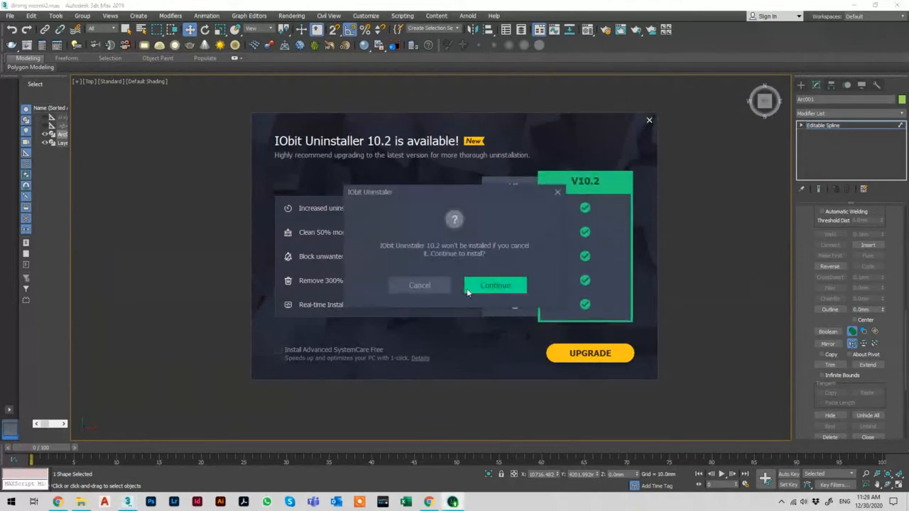
click(475, 287)
click(649, 120)
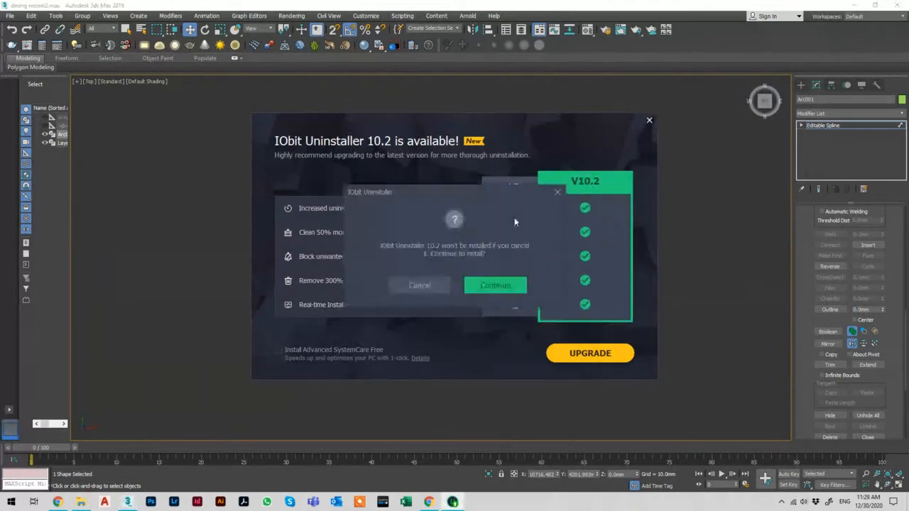
click(422, 285)
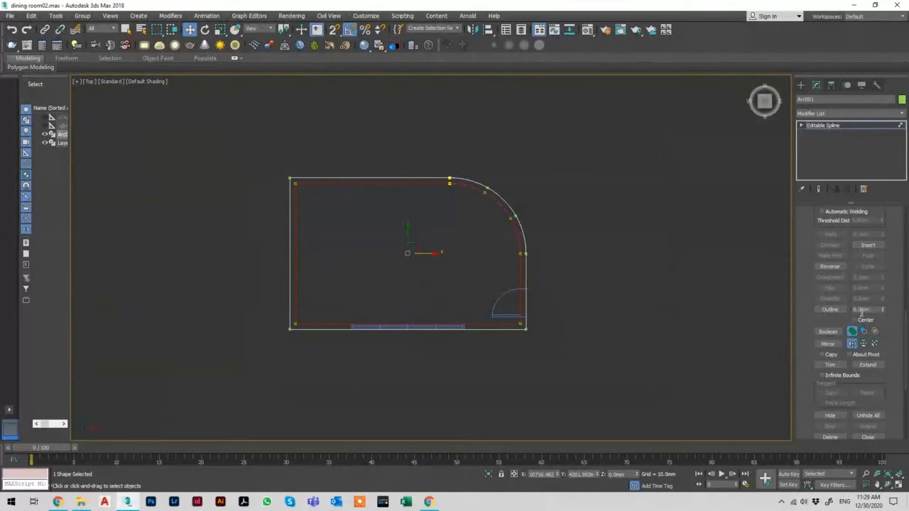
Step: Undo the outward outline, try an inward outline of the spline with a positive value, and undo that too
key(ctrl+z)
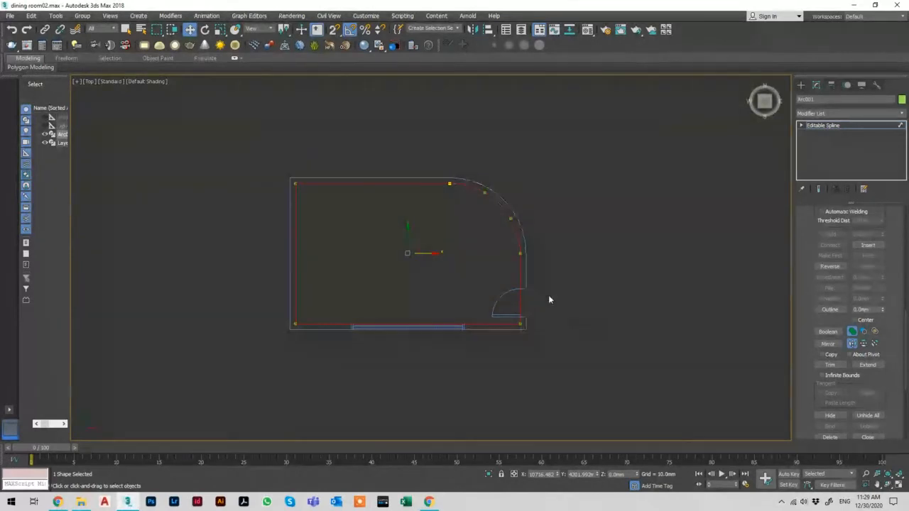
double_click(861, 310)
text(50)
key(Return)
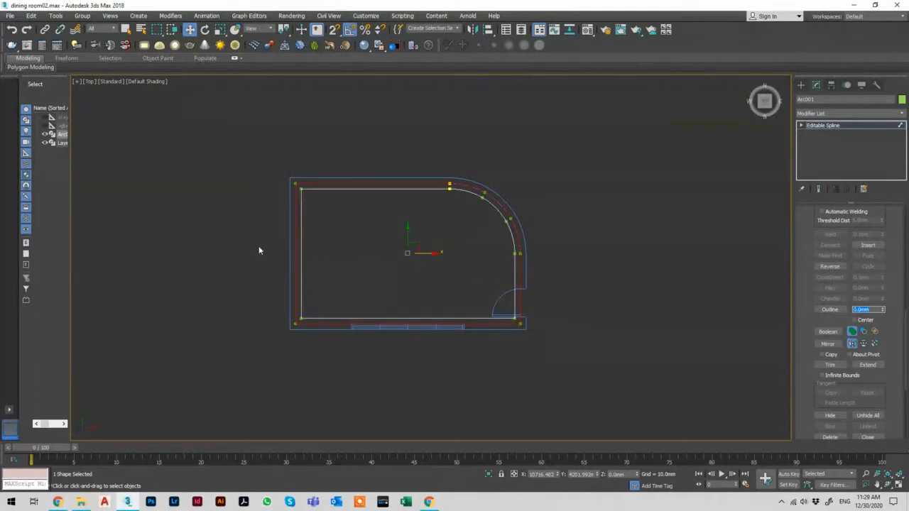
key(ctrl+z)
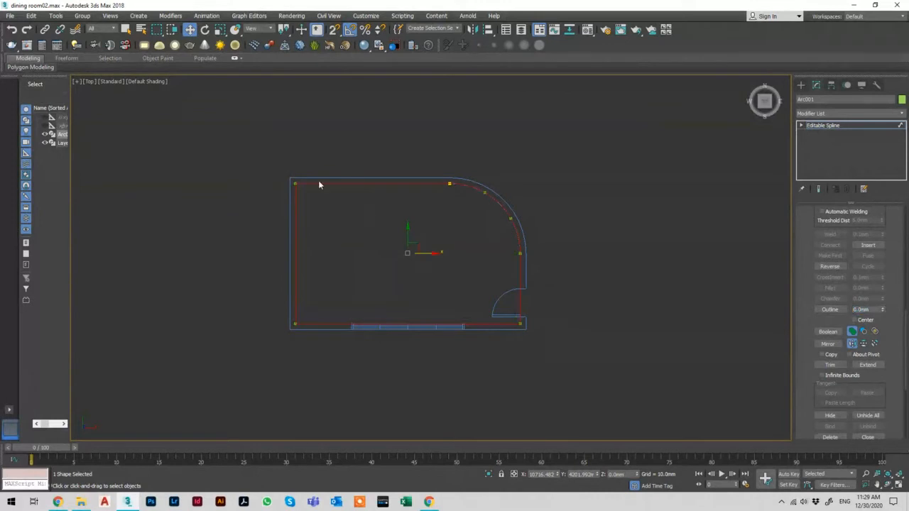
Step: Outline the closed spline by -200 mm to form the outer wall line and leave spline editing
double_click(860, 310)
text(-200)
key(Return)
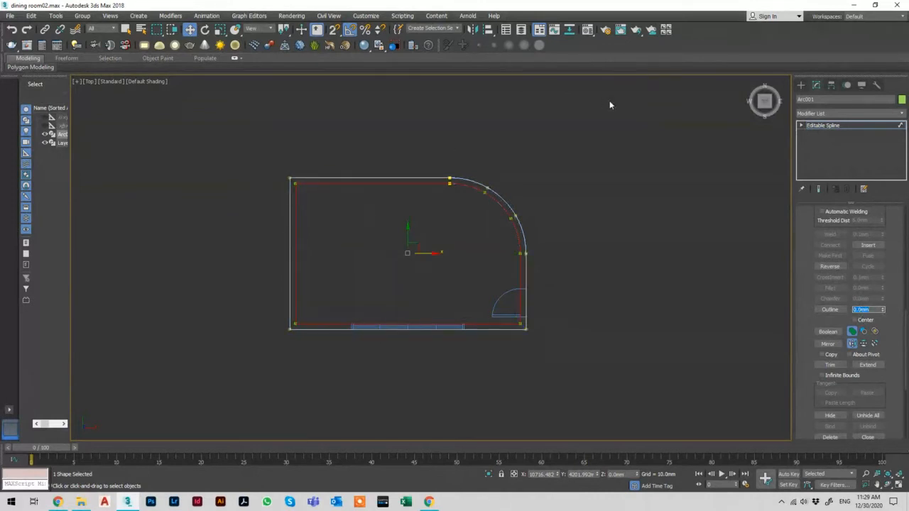
click(832, 125)
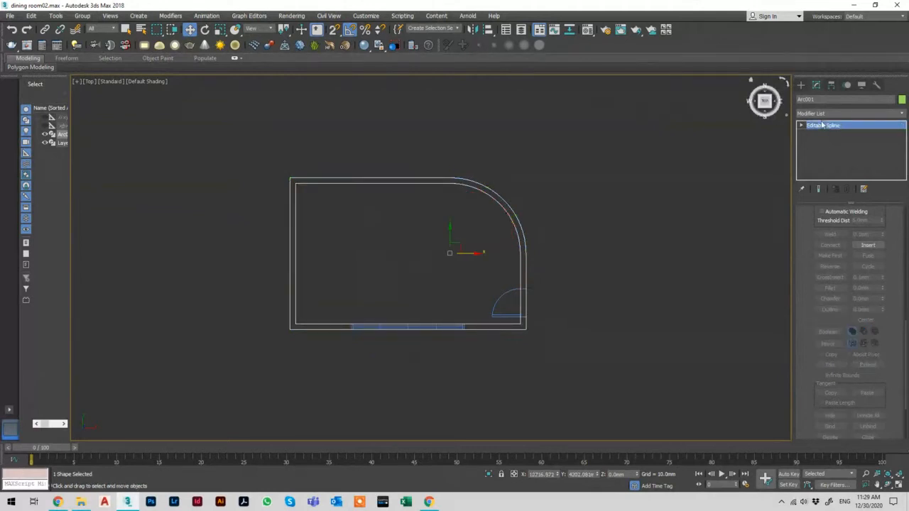
Step: Apply an Extrude modifier to the double-line wall outline with an amount of 3000 mm and inspect the walls in 3D
click(822, 113)
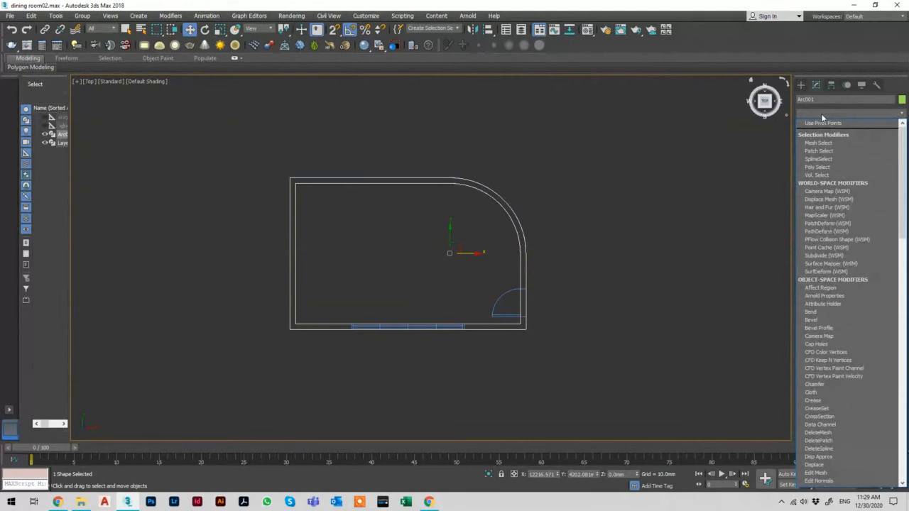
text(ex)
click(808, 125)
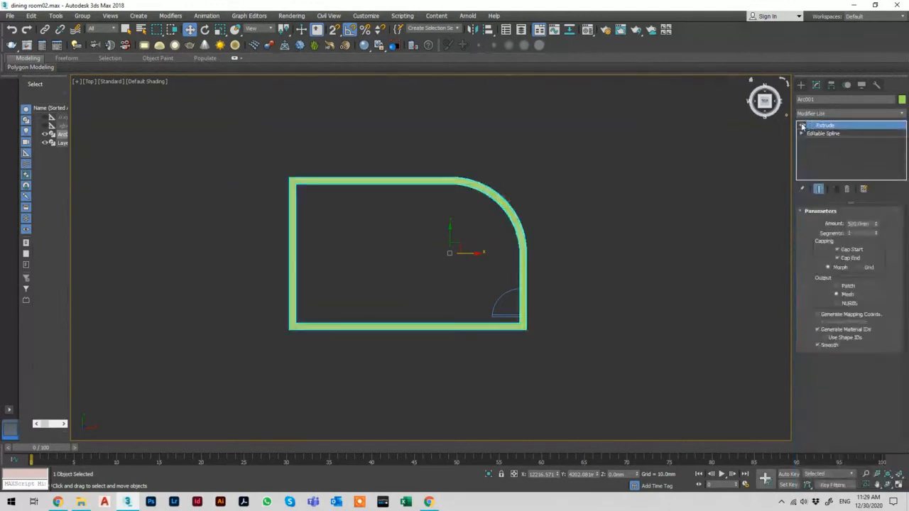
alt+middle_drag(553, 370, 524, 309)
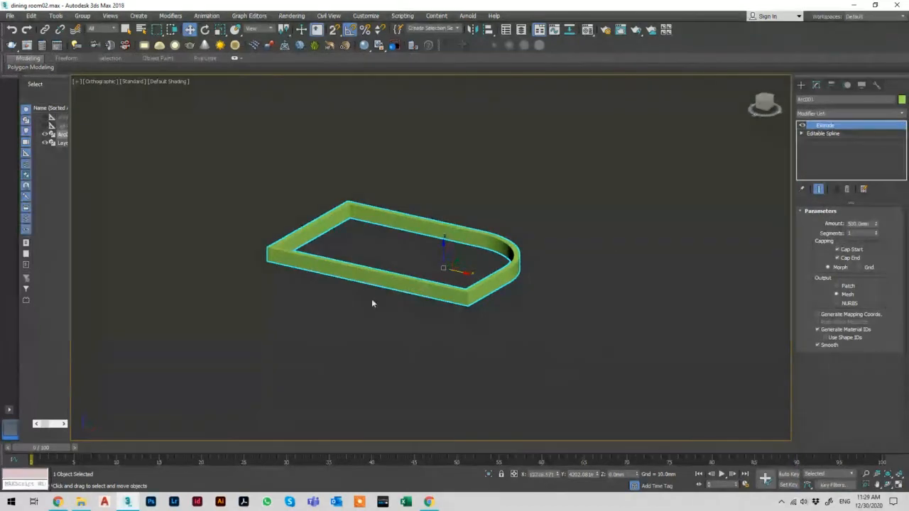
double_click(851, 224)
text(500)
key(Return)
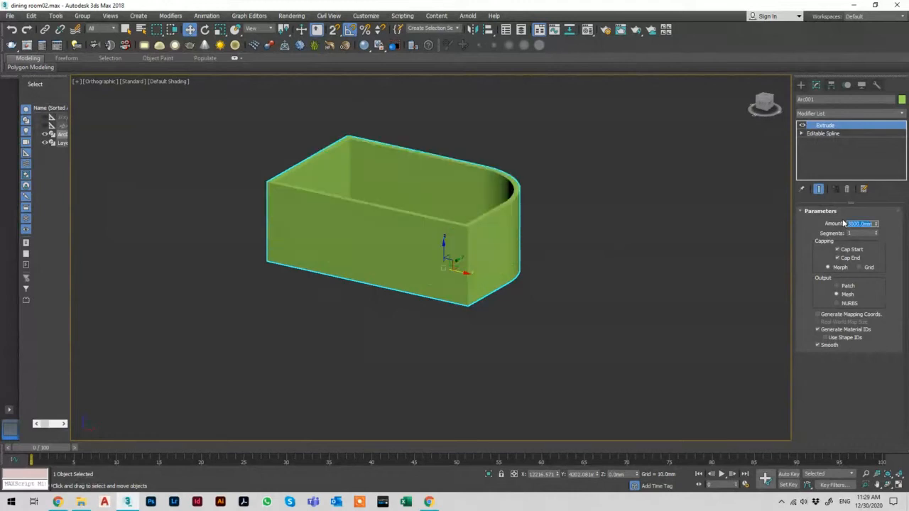
alt+middle_drag(551, 203, 465, 189)
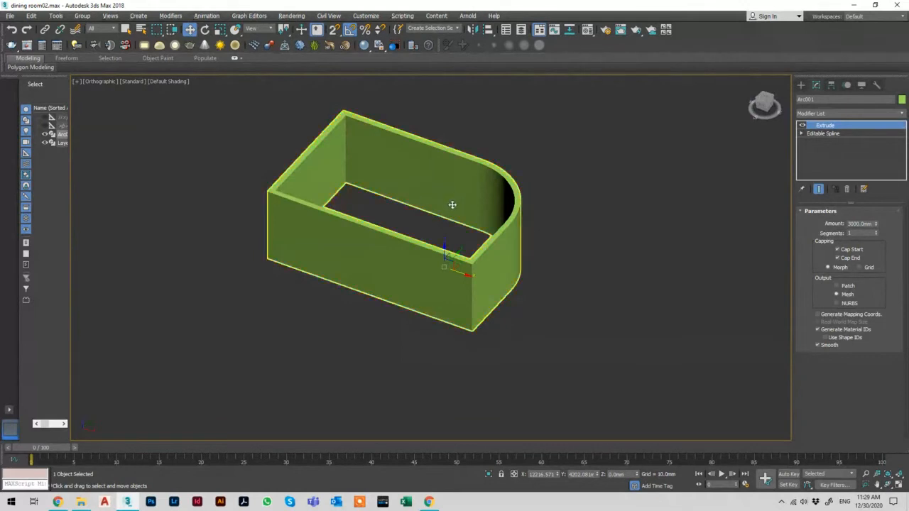
Step: Clone the extruded walls in place as an independent copy
key(ctrl+v)
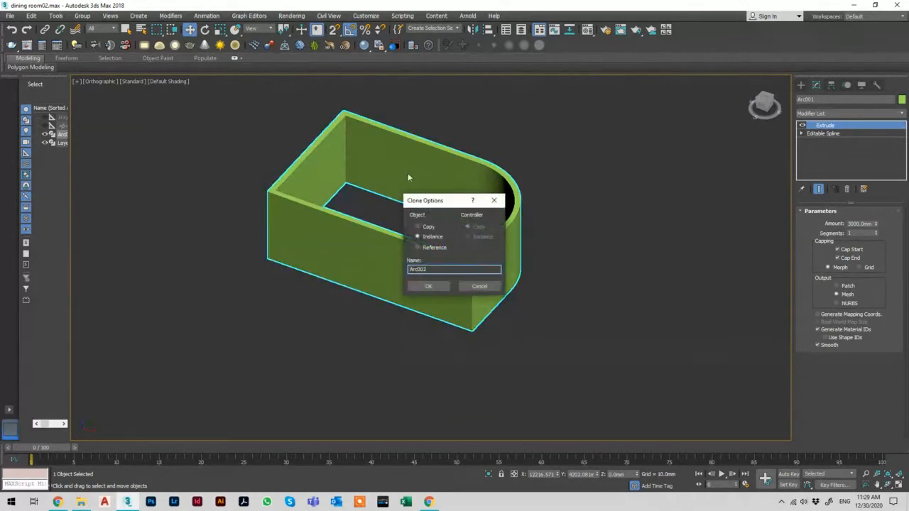
click(429, 225)
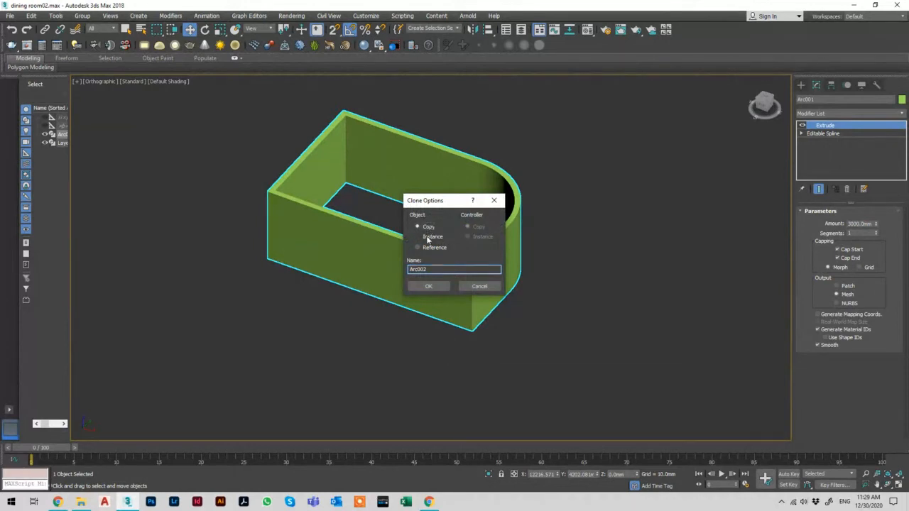
click(431, 286)
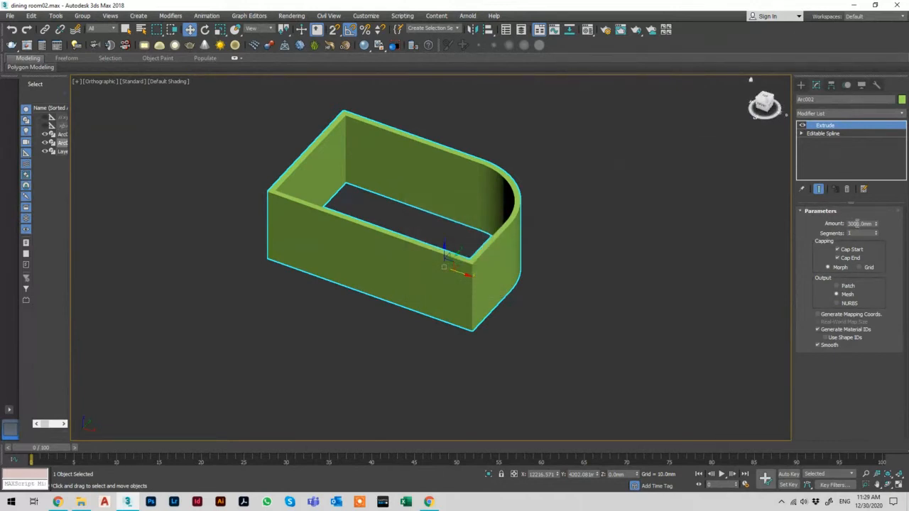
Step: Delete the inner spline from the cloned walls' outline and return to its Extrude level, leaving a solid block
click(826, 135)
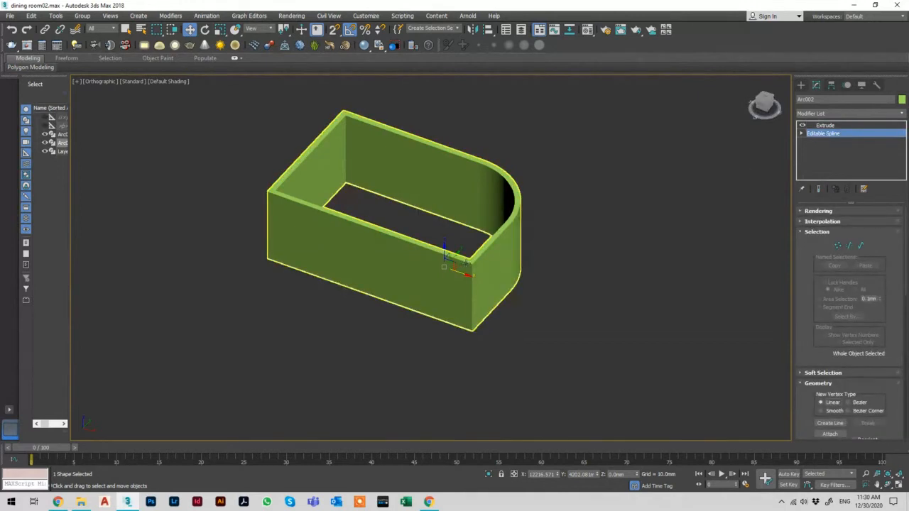
key(F3)
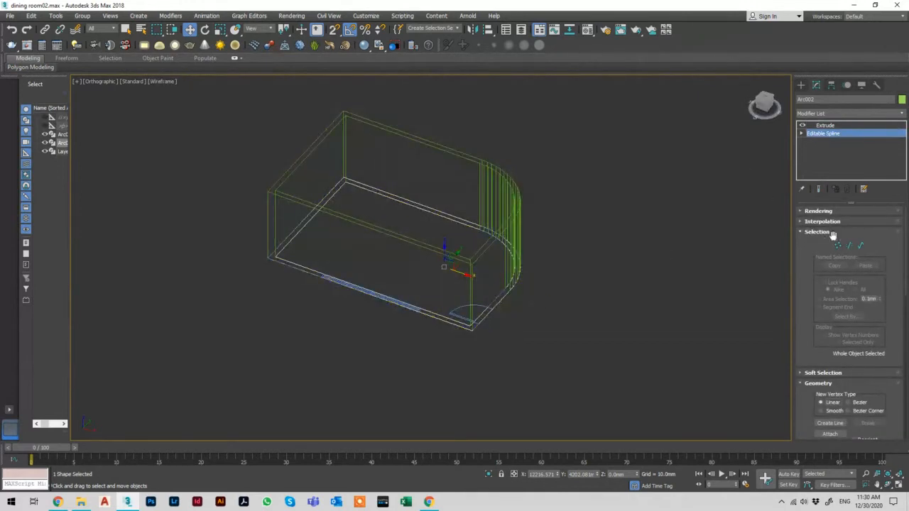
click(861, 245)
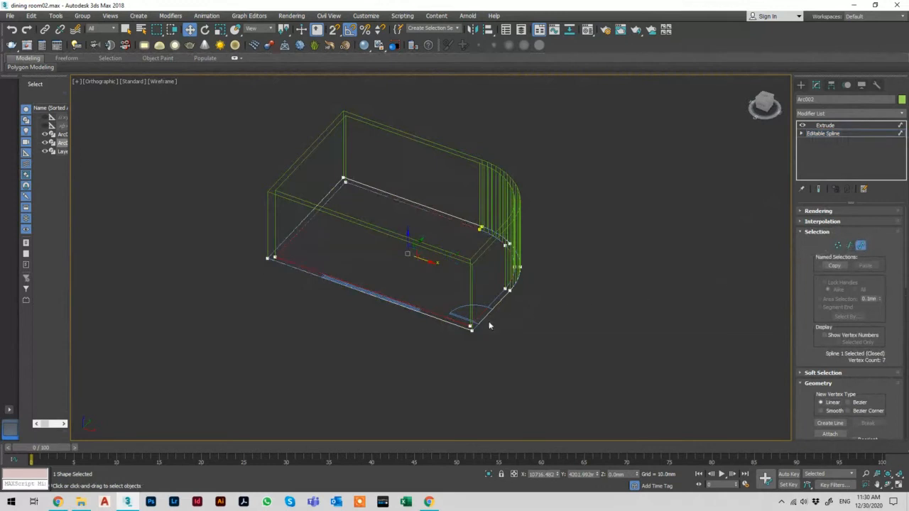
scroll(483, 321, up, 5)
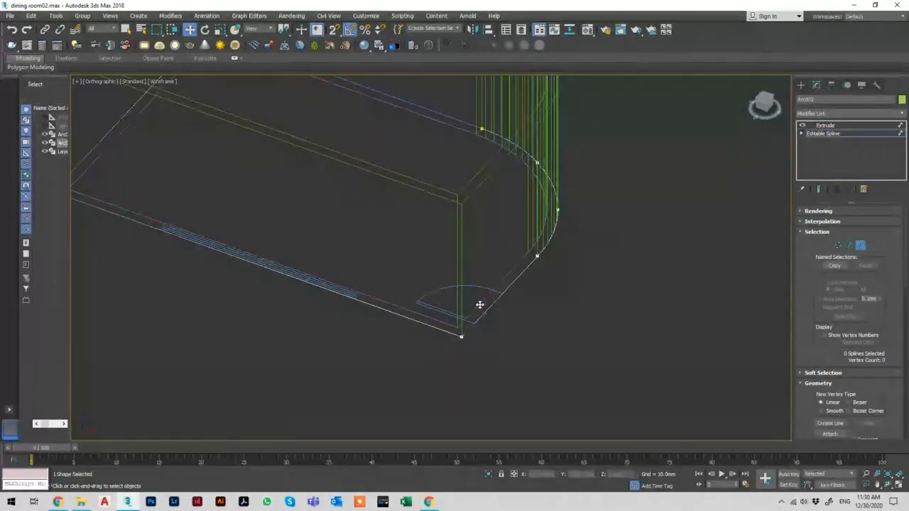
click(664, 139)
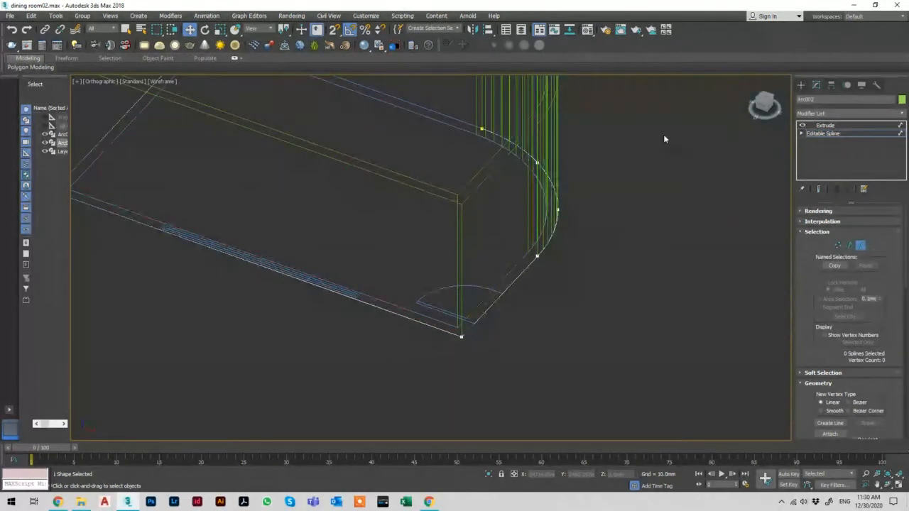
click(837, 135)
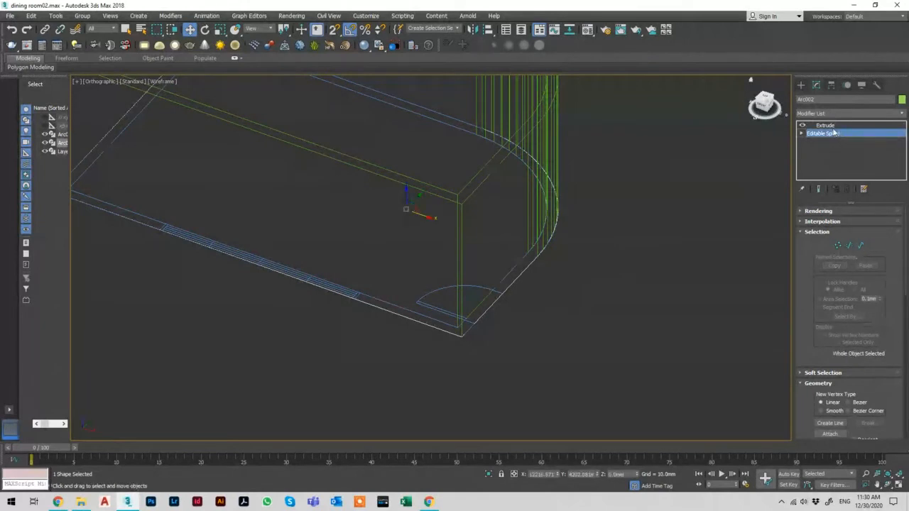
click(826, 126)
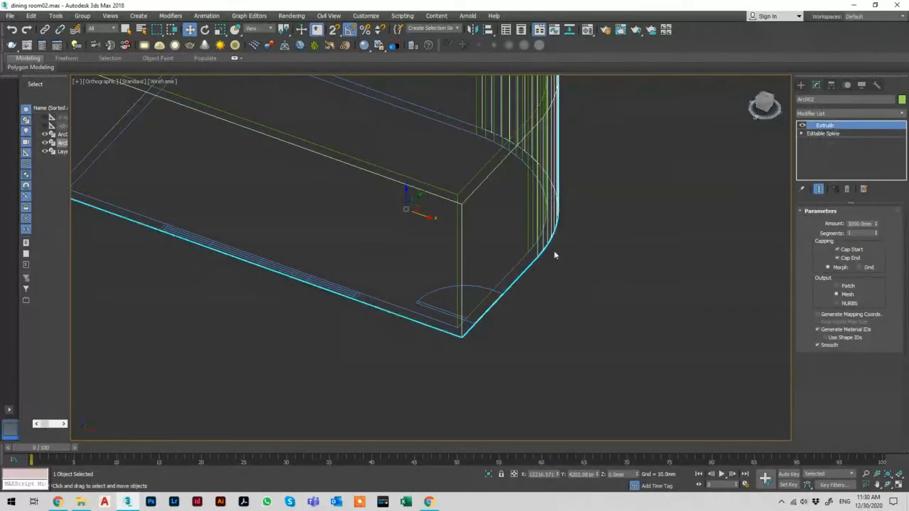
key(F3)
key(z)
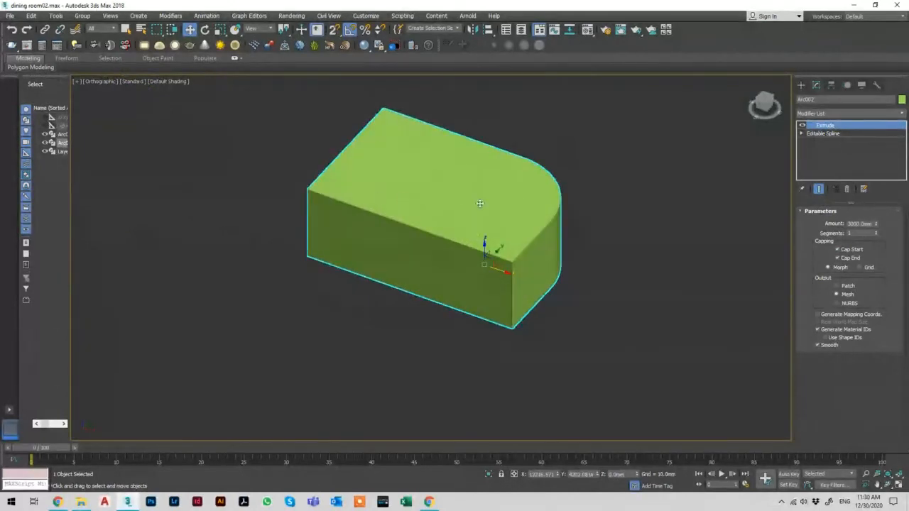
Step: Recolor the solid block purple and set its Extrude amount to -200 mm to form the floor slab
click(900, 100)
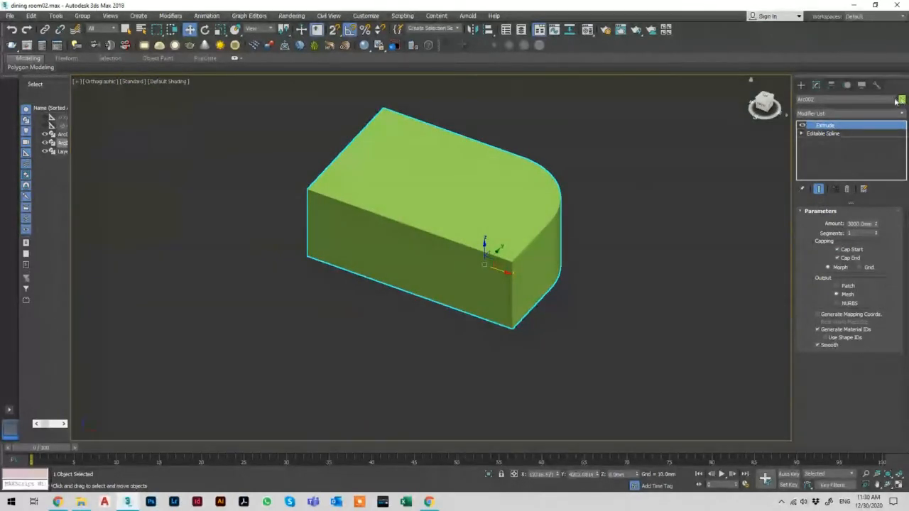
click(517, 233)
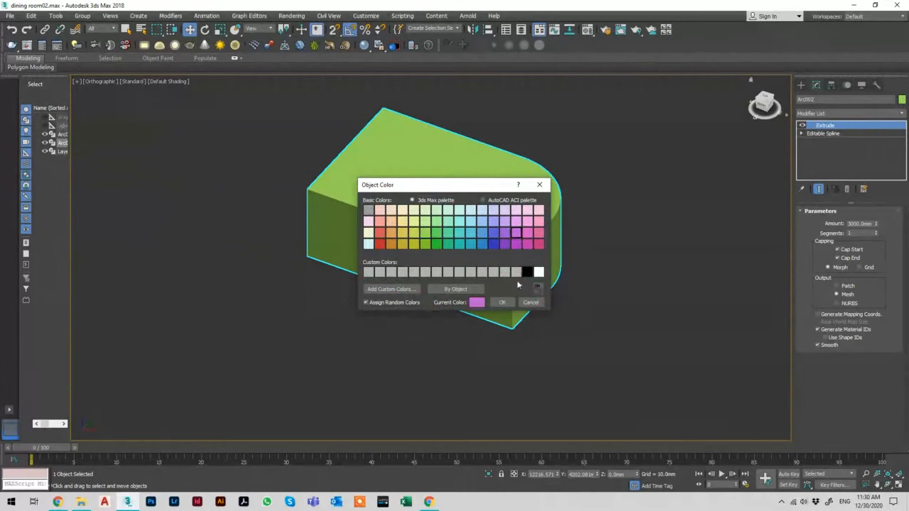
click(501, 302)
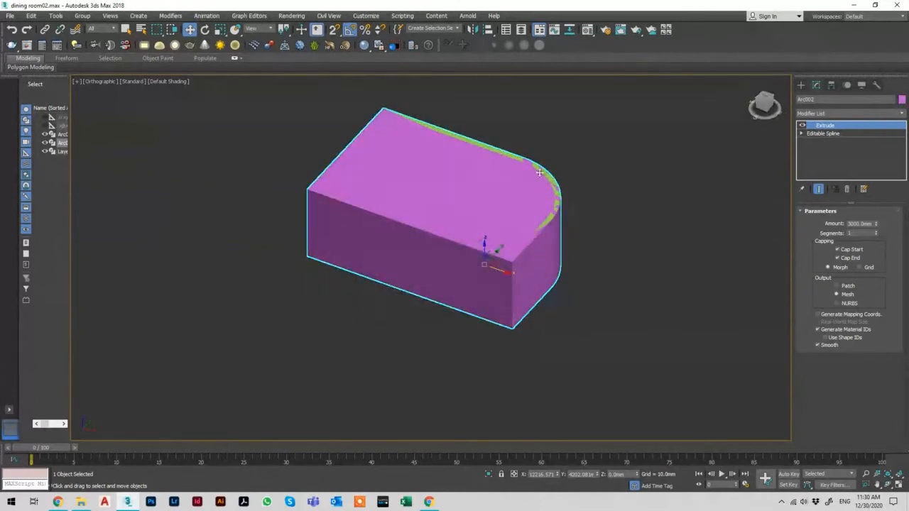
double_click(854, 224)
key(BackSpace)
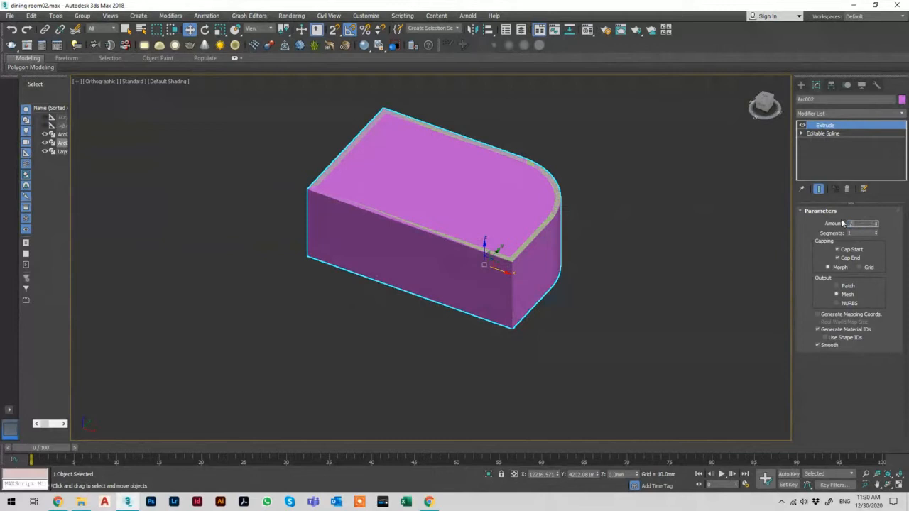
text(-200)
key(Return)
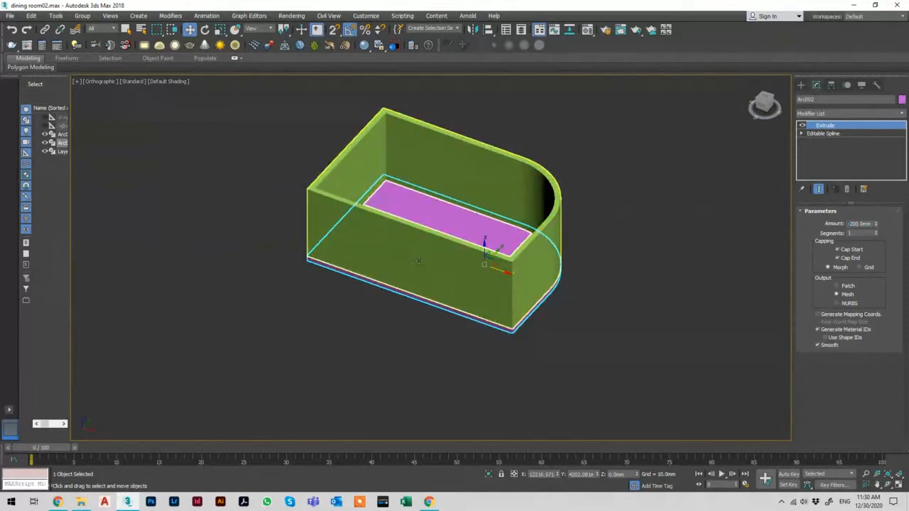
Step: Copy the floor slab upward with 3D vertex snapping, placing its bottom corner on the wall's top corner as the ceiling
scroll(470, 312, up, 2)
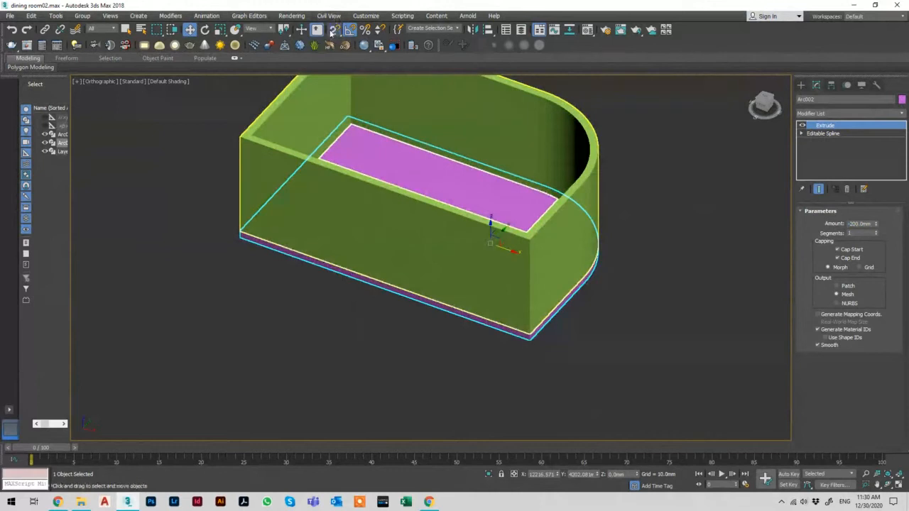
drag(332, 34, 337, 76)
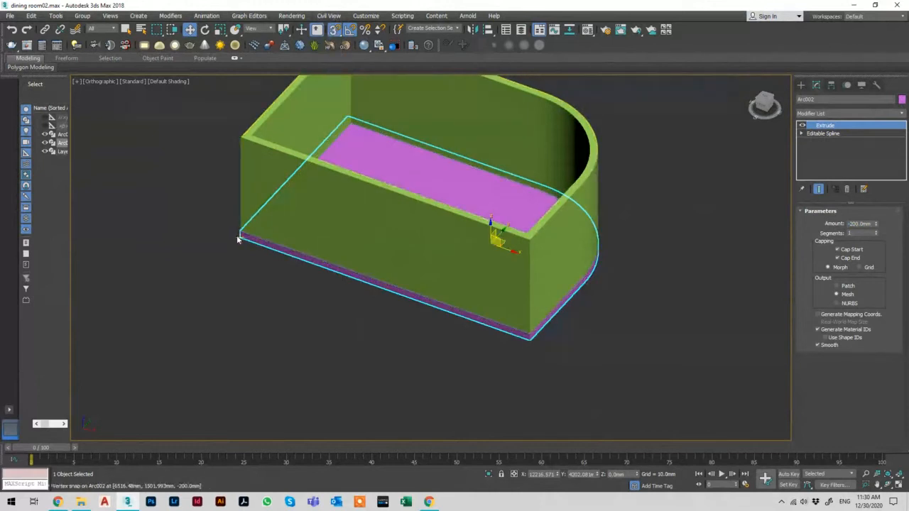
middle_drag(240, 237, 252, 260)
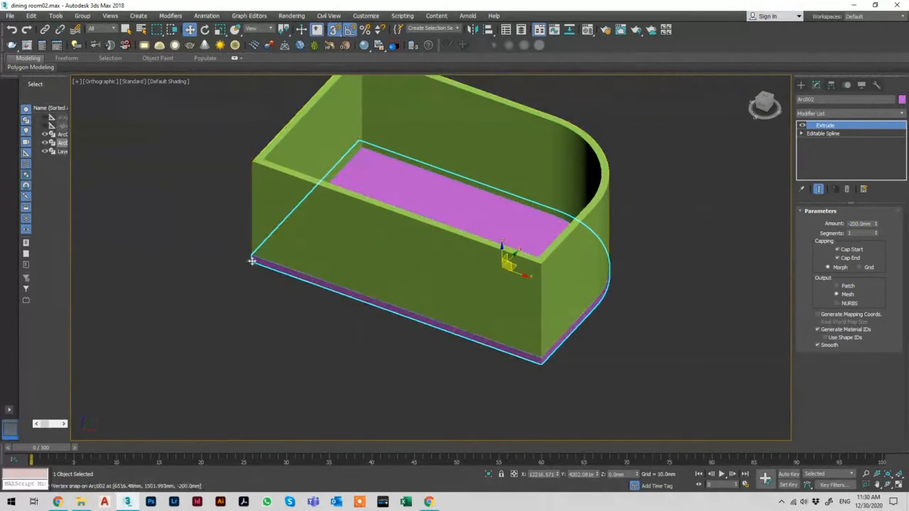
drag(251, 263, 252, 161)
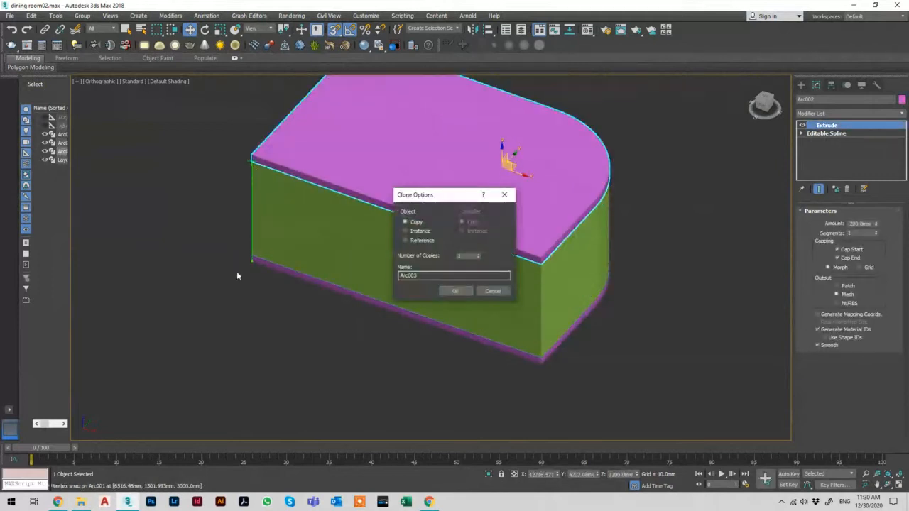
click(457, 292)
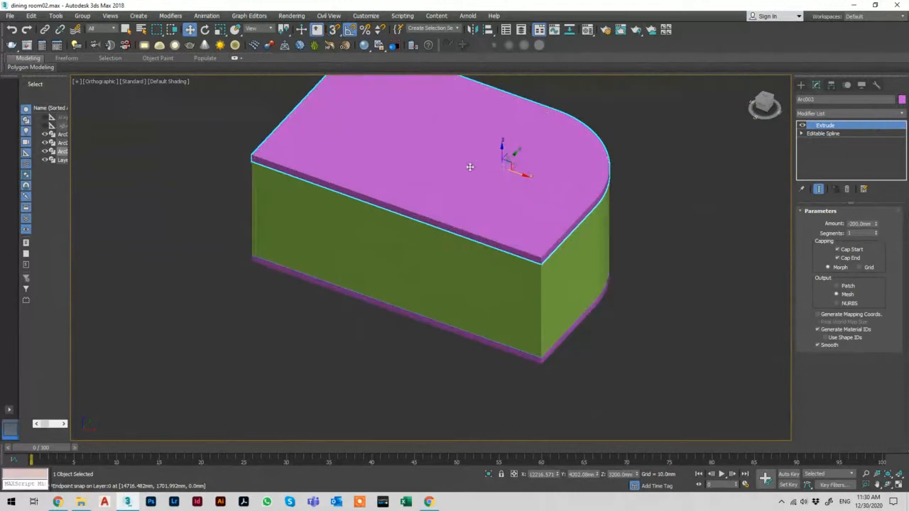
Step: Draw a 1000 x 200 mm box over the door opening in the top wireframe view using 2.5D snapping
key(t)
key(F3)
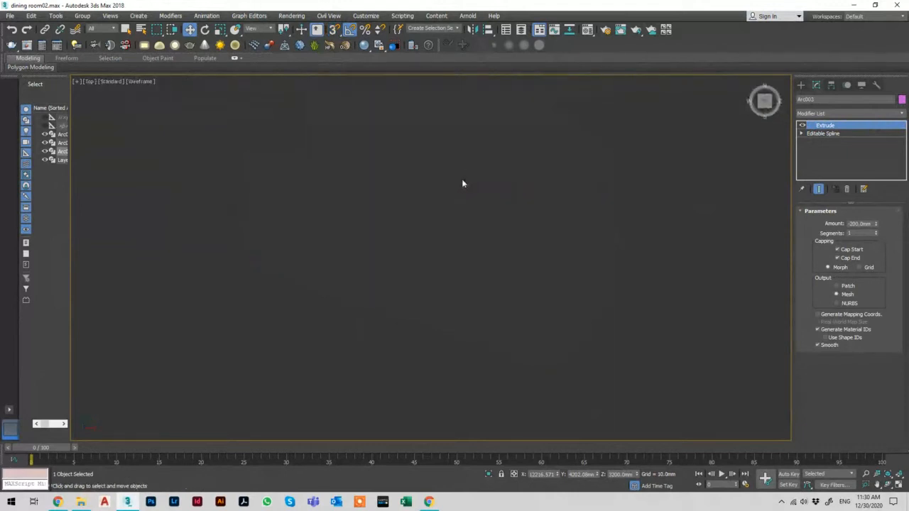
click(801, 85)
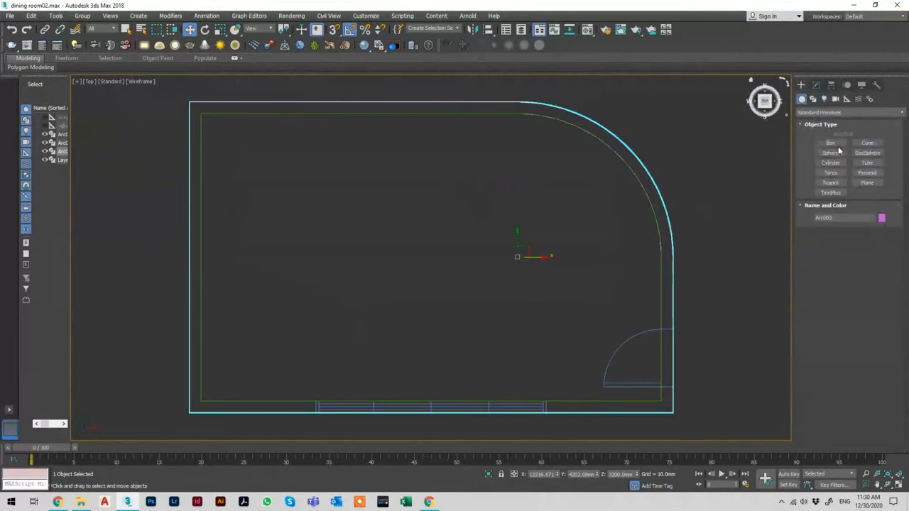
click(830, 143)
middle_drag(568, 435, 436, 359)
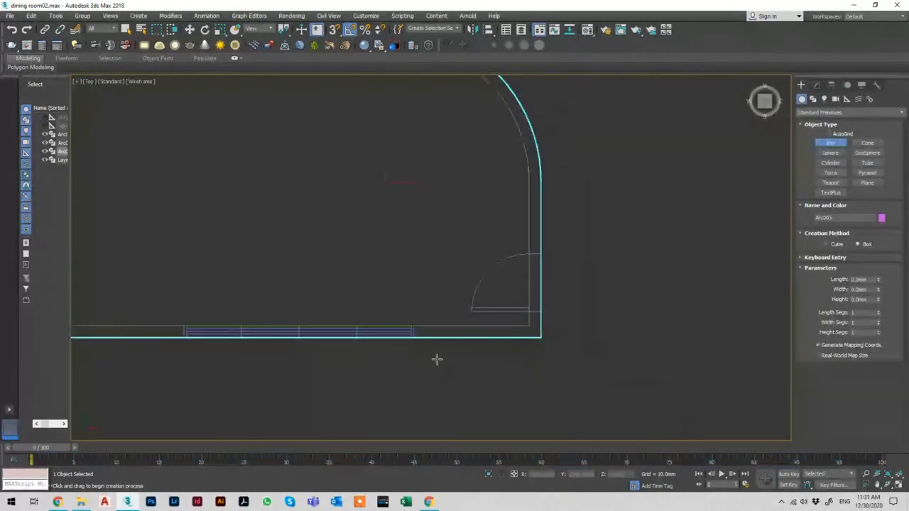
scroll(540, 261, up, 2)
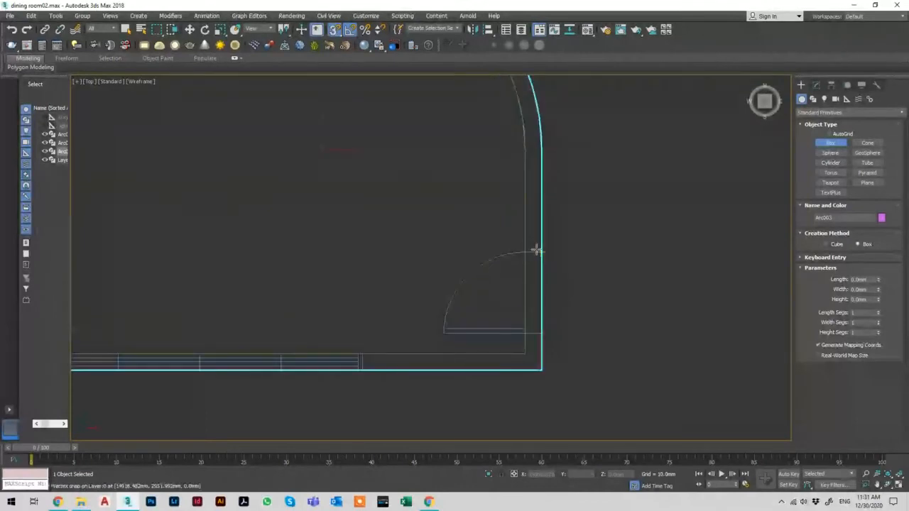
drag(334, 30, 333, 58)
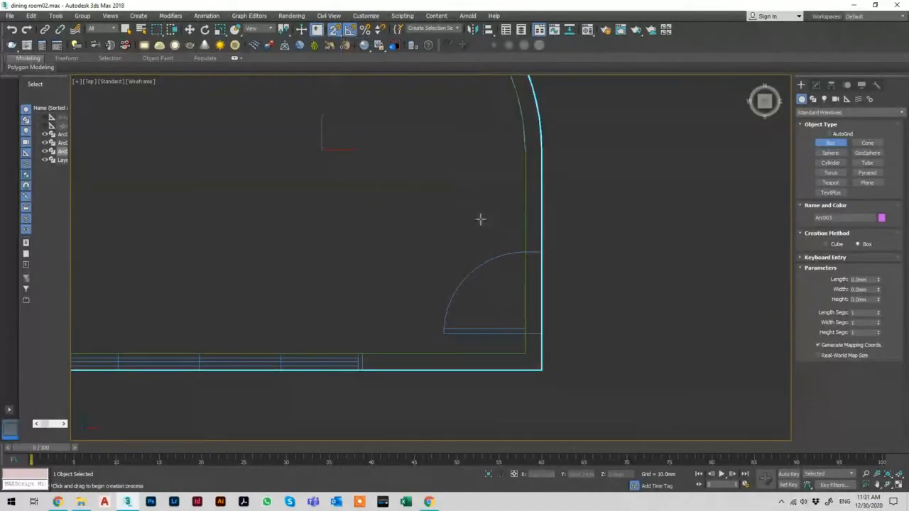
drag(525, 252, 540, 340)
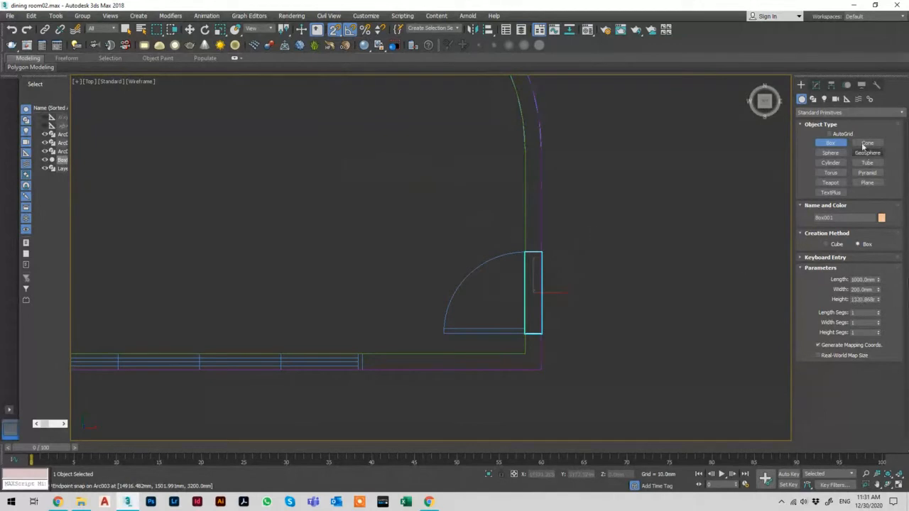
Step: Widen the door box to 506 mm so it passes through the wall, and set its height to 2100 mm
click(815, 84)
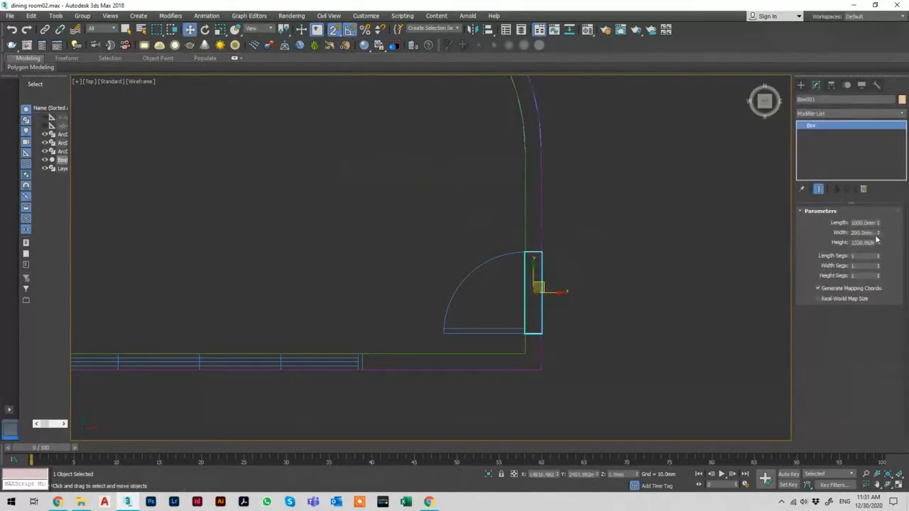
drag(878, 233, 866, 164)
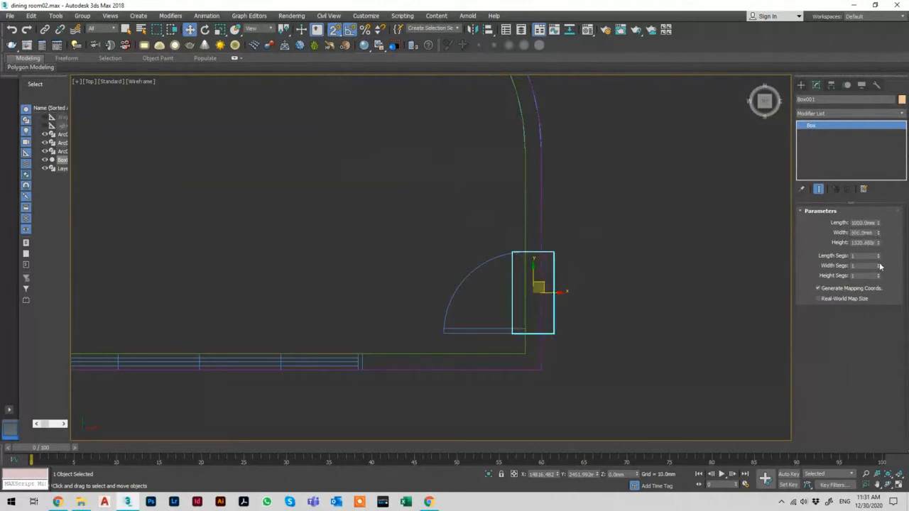
click(868, 242)
text(210)
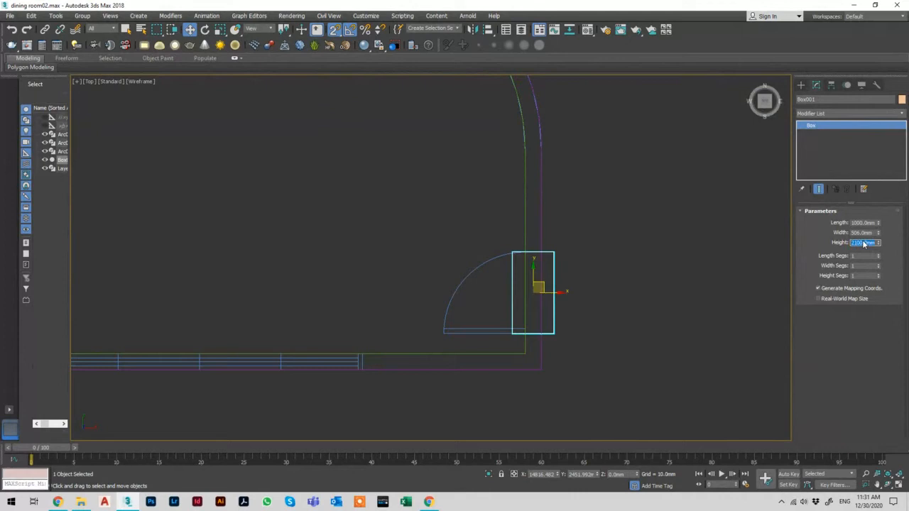
key(Return)
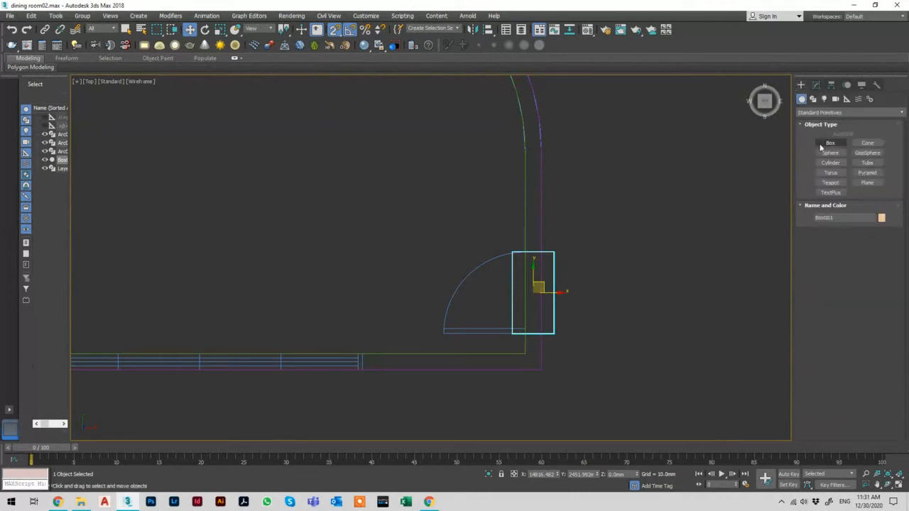
Step: Draw a 4000 x 200 mm box over the window opening in the lower wall of the plan
click(831, 143)
middle_drag(334, 348, 498, 312)
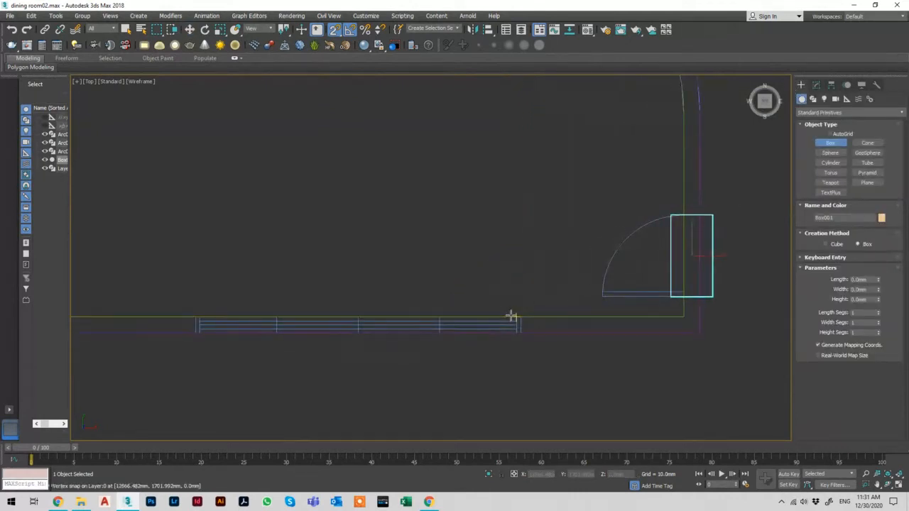
drag(521, 318, 194, 333)
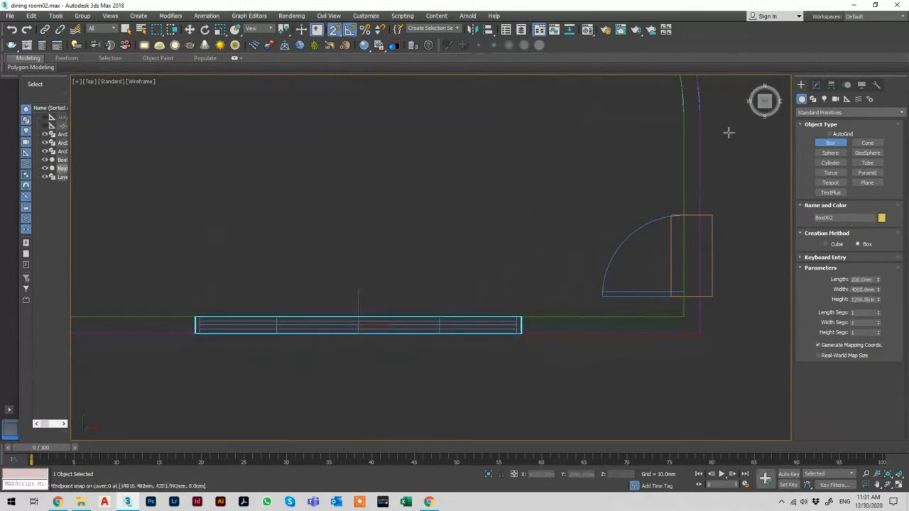
Step: Set the window box's height to 2800 mm and increase its length to 606 mm so it passes through the wall
click(816, 85)
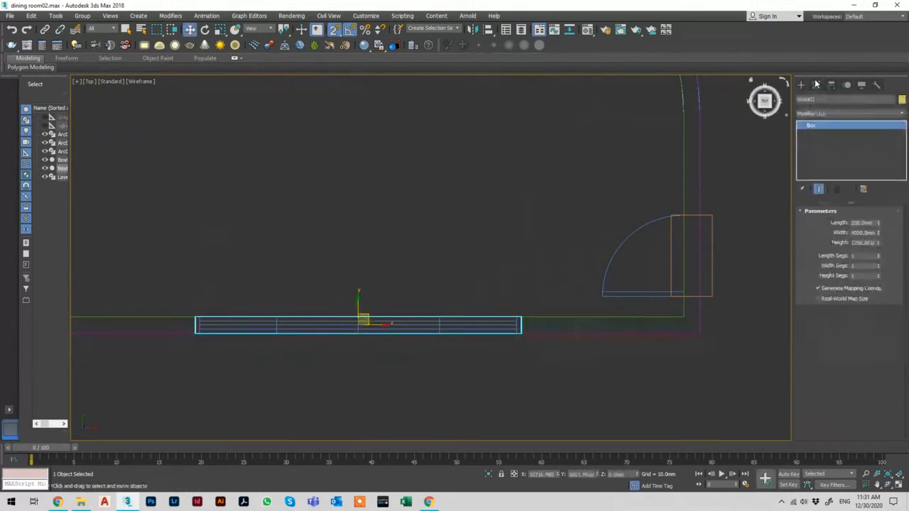
double_click(860, 243)
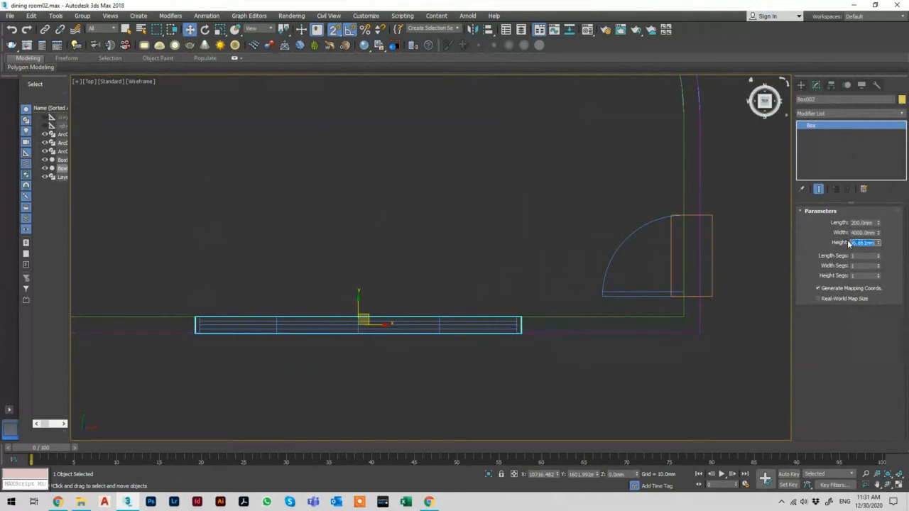
text(3)
drag(880, 225, 861, 146)
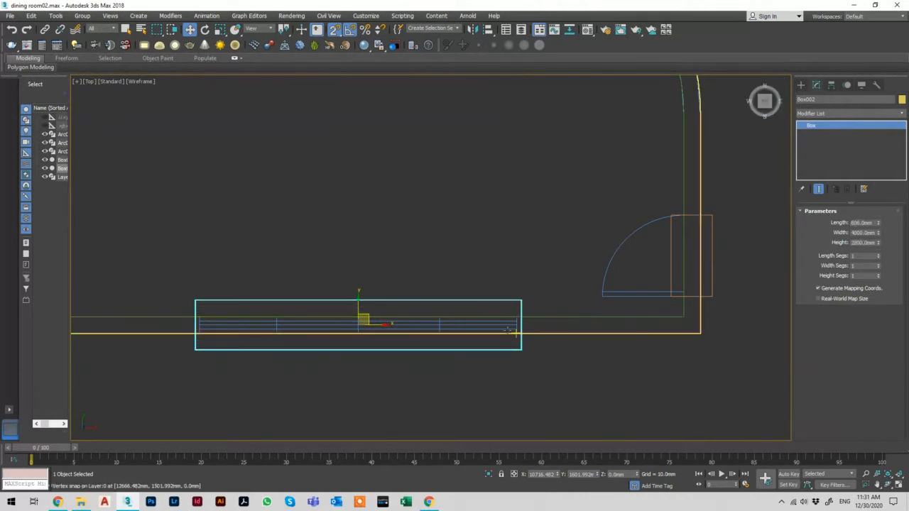
Step: Show the model in a shaded 3D view and open the Move Transform Type-In for the window box
mouse_move(508, 331)
alt+middle_down()
mouse_move(481, 327)
mouse_move(490, 298)
mouse_move(470, 274)
alt+middle_up()
key(F3)
scroll(481, 209, down, 5)
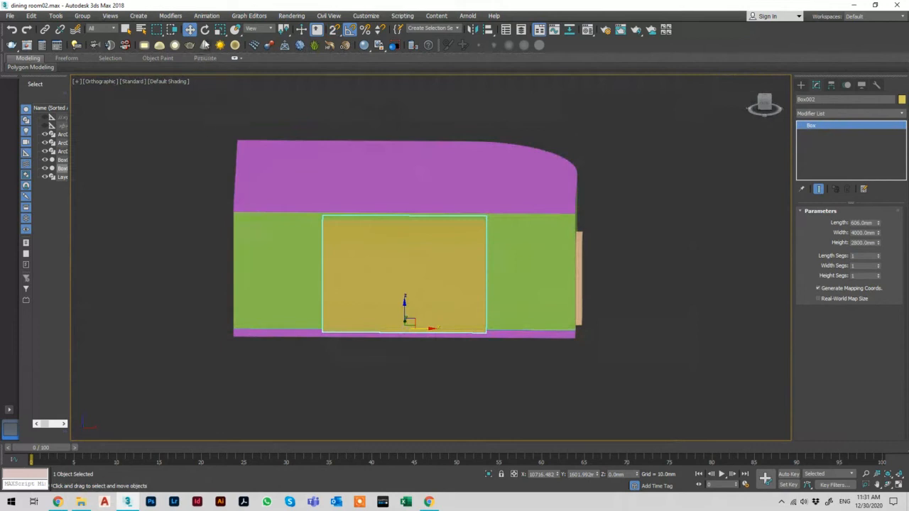
right_click(190, 29)
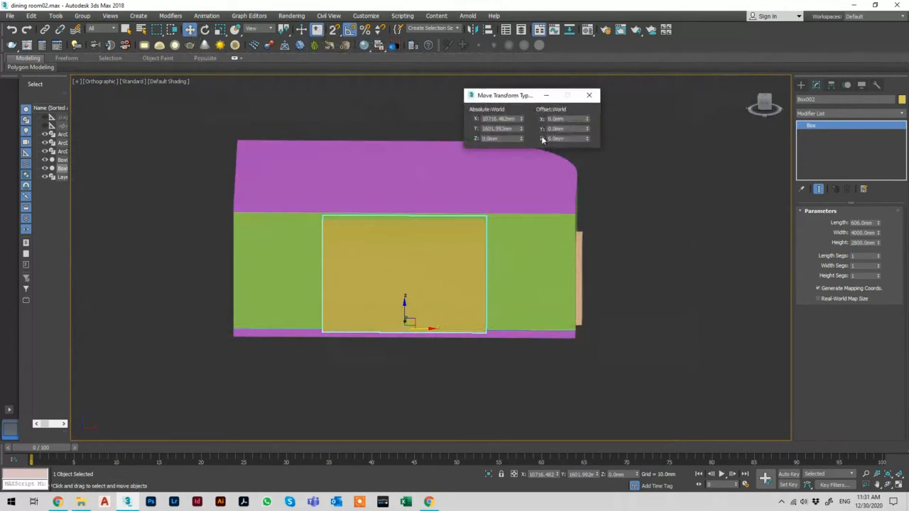
click(574, 474)
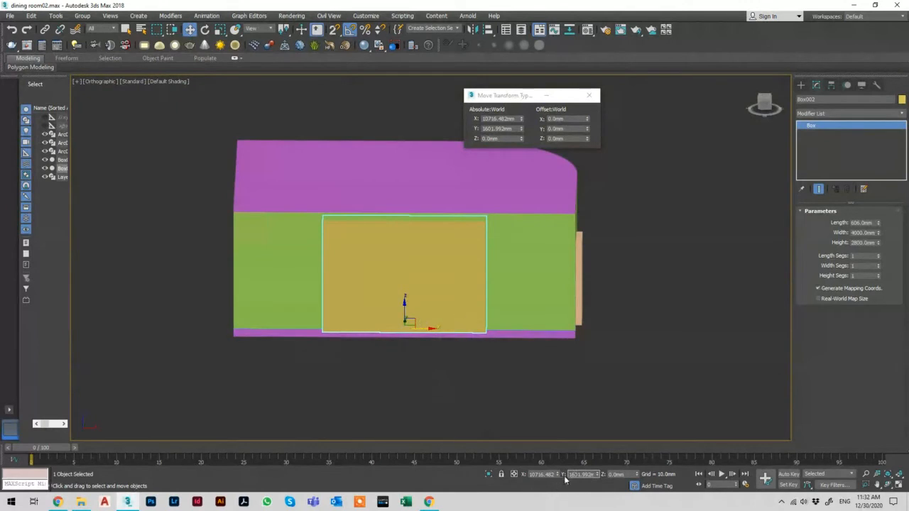
text(200)
key(Return)
alt+middle_drag(728, 341, 426, 341)
key(ctrl+z)
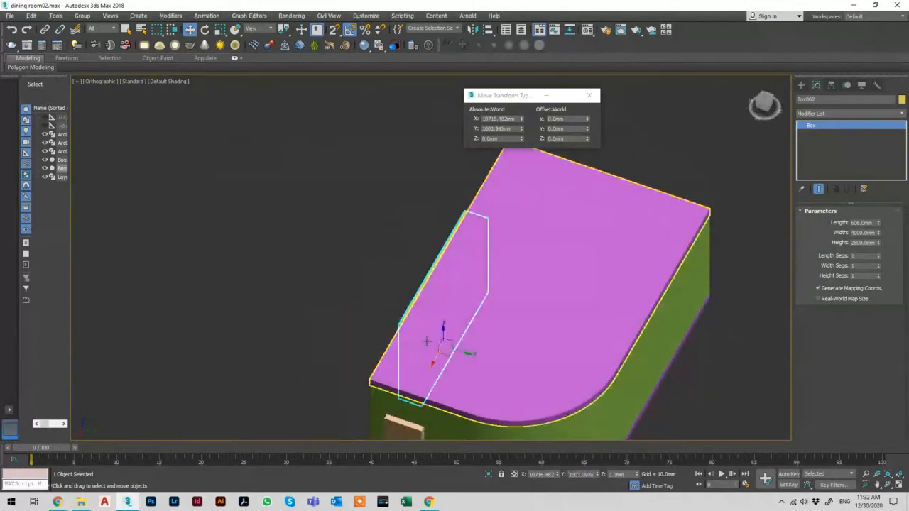
Step: Raise the window box 100 mm along Z using the world offset, and close the Move Transform Type-In
alt+middle_drag(403, 379, 502, 305)
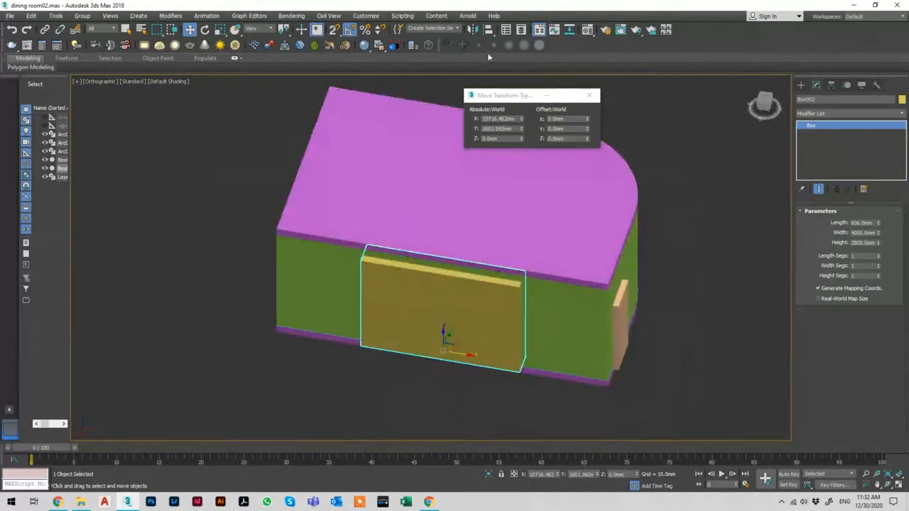
click(497, 97)
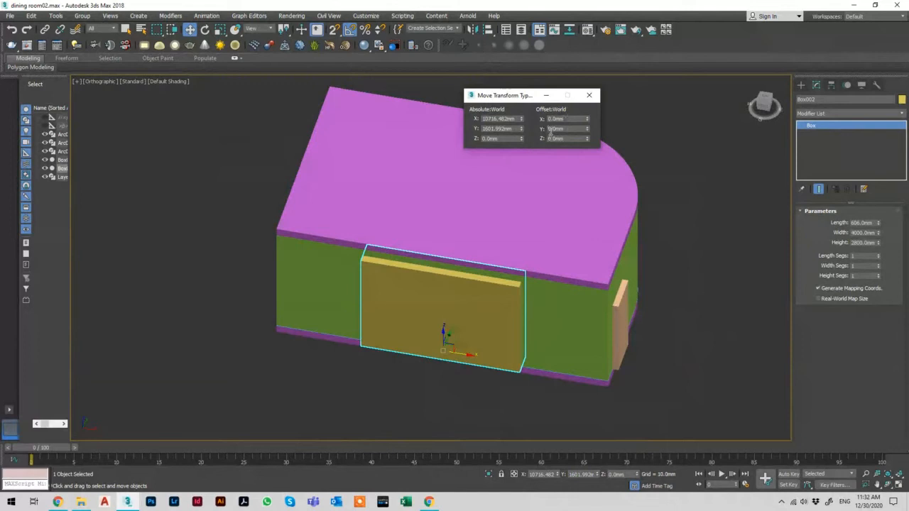
click(561, 139)
key(Return)
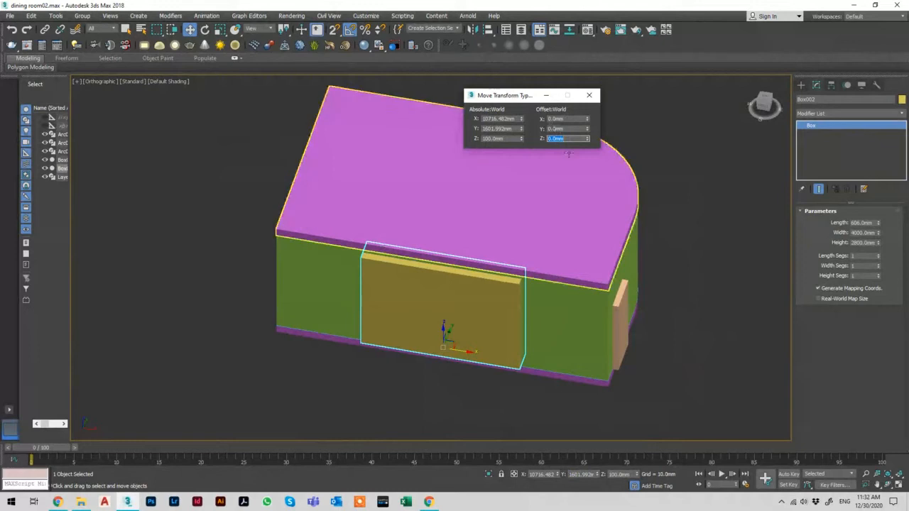
click(589, 96)
Step: Subtract the door and window boxes from the green wall with ProBoolean to cut both openings
alt+middle_drag(539, 311, 554, 289)
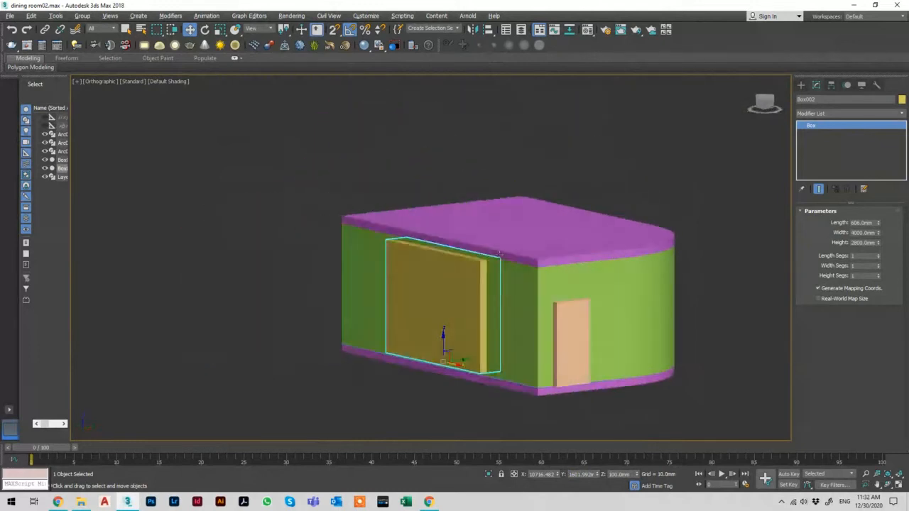
click(554, 290)
click(802, 86)
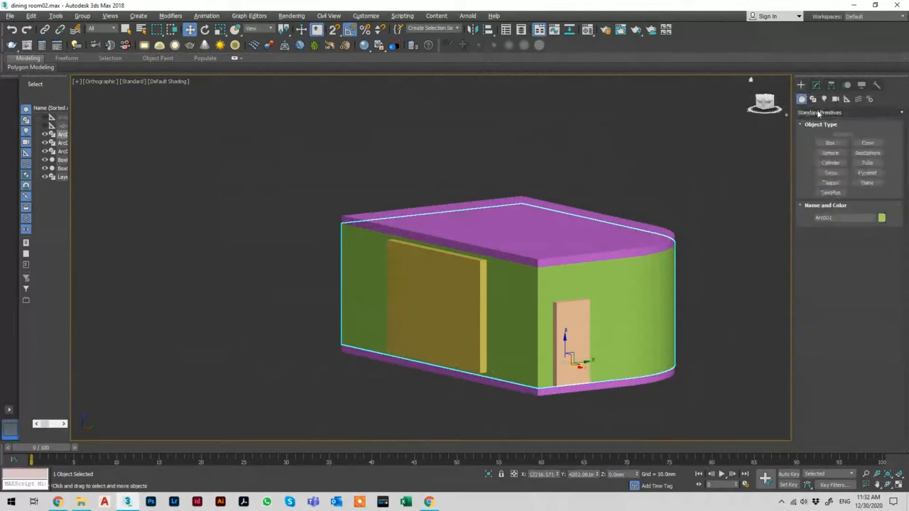
click(817, 112)
click(816, 140)
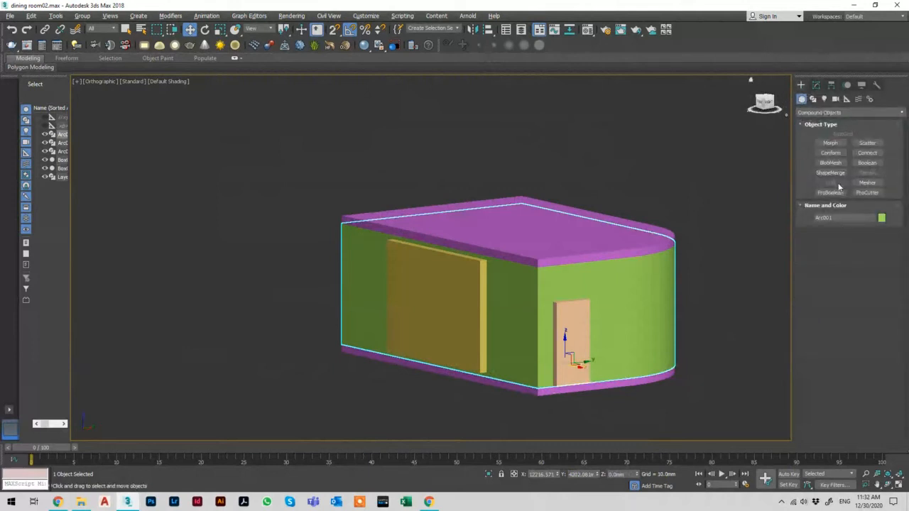
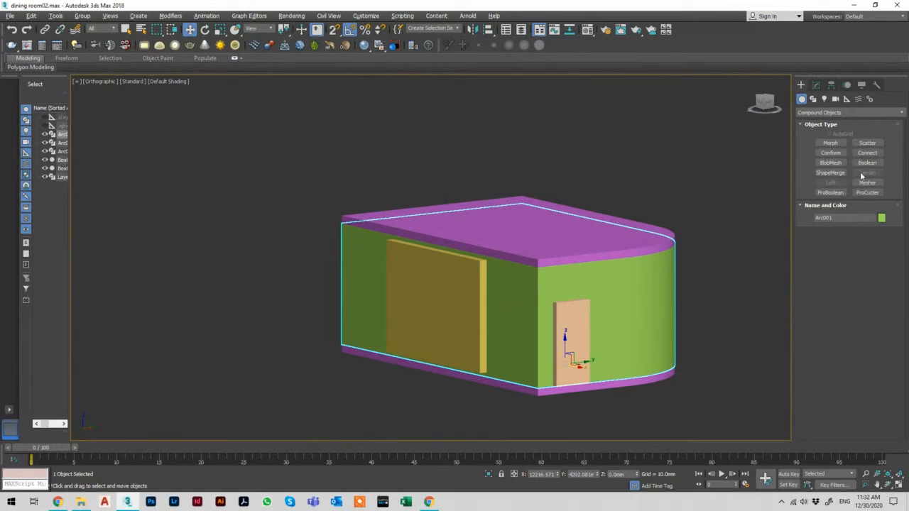
click(836, 192)
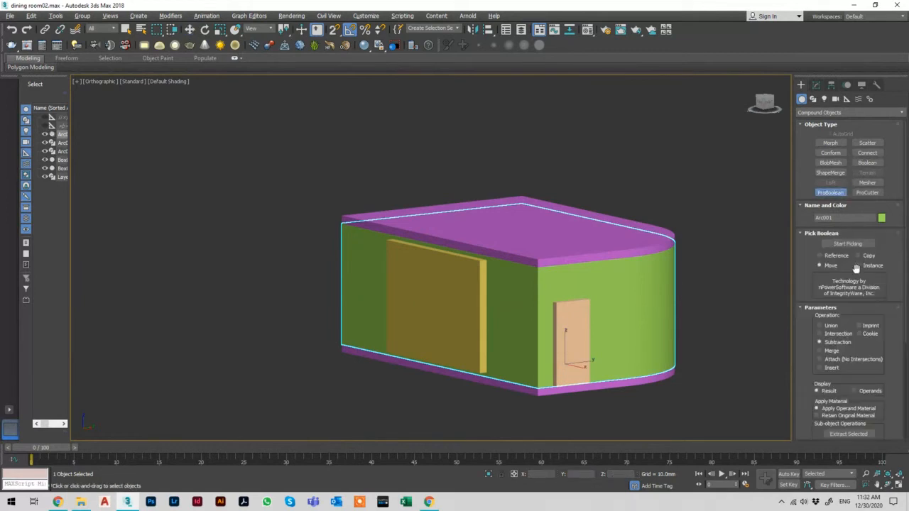
click(857, 245)
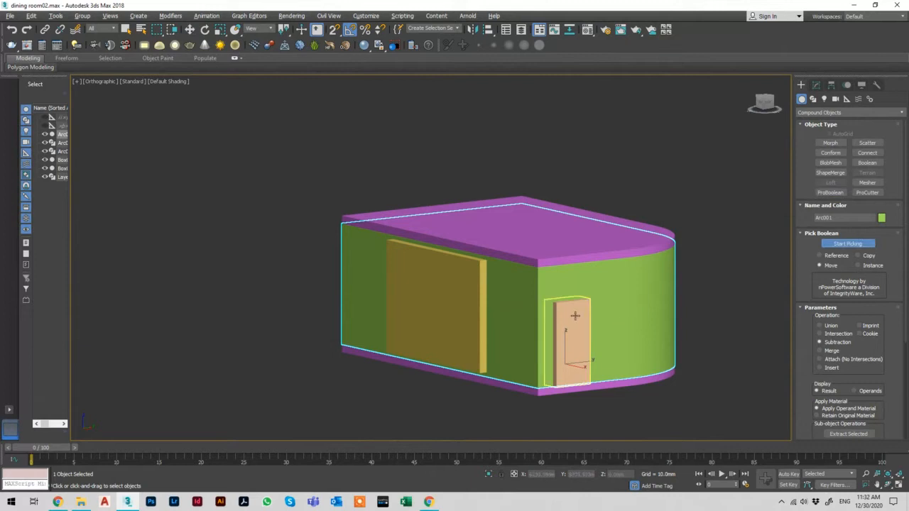
click(574, 316)
click(465, 312)
key(w)
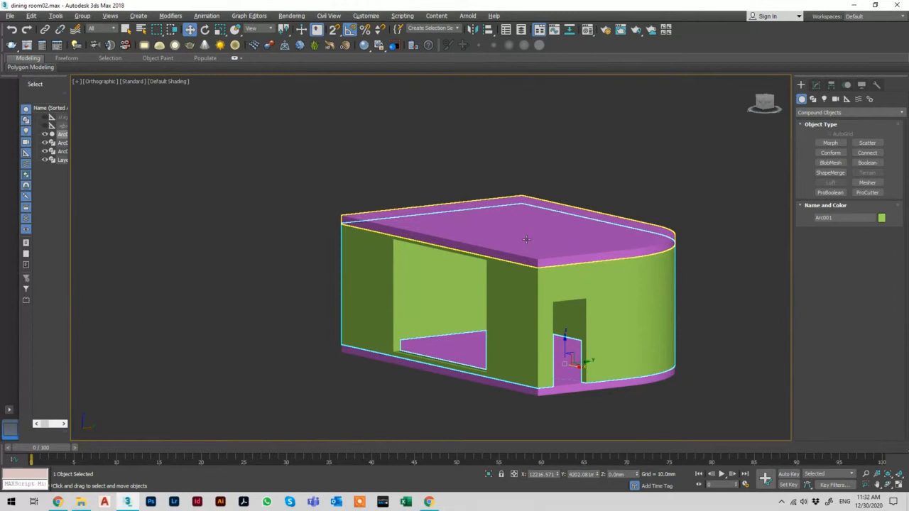
Step: Display the whole room plan in the top wireframe view
key(t)
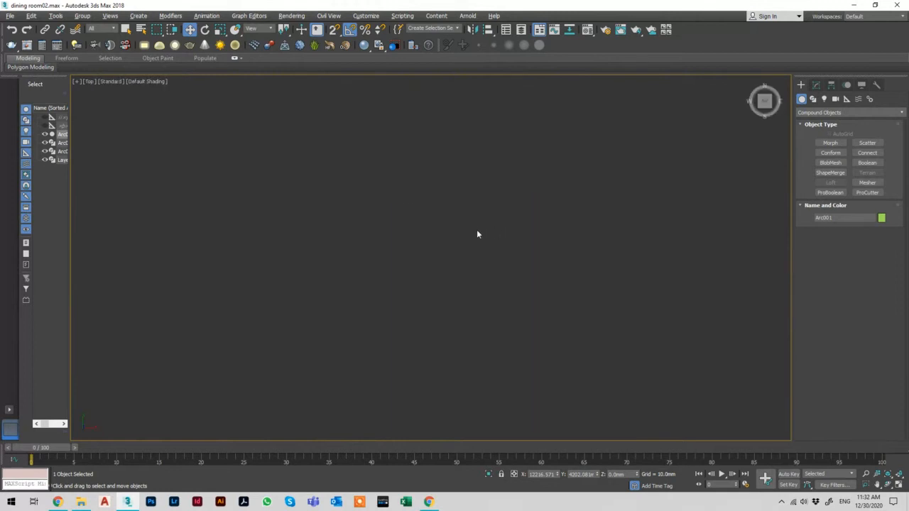
key(F3)
key(z)
scroll(462, 233, down, 4)
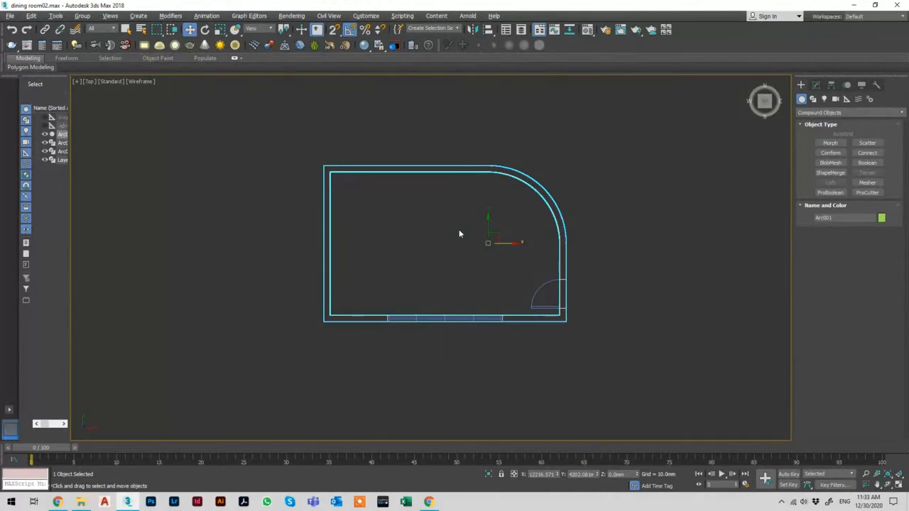
Step: Switch to File Explorer, open the blocks folder in revision session and delete all of its subfolders
key(alt+Tab)
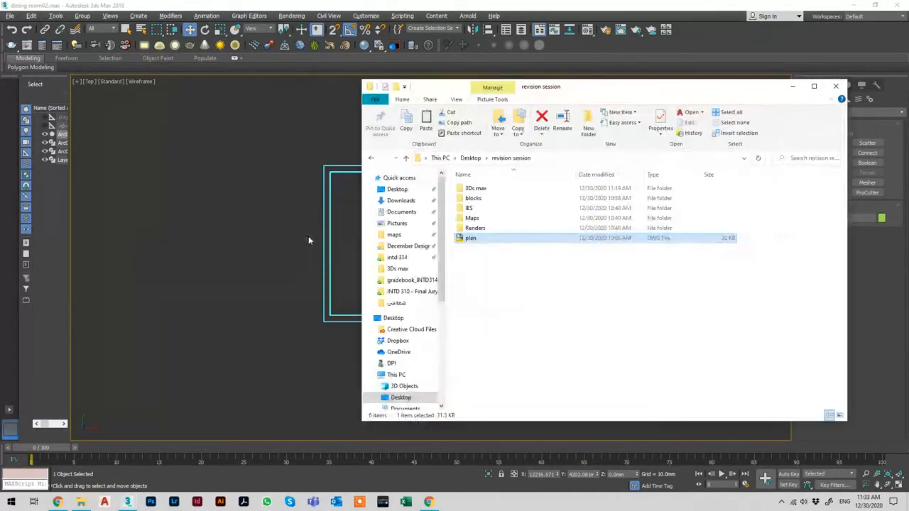
double_click(480, 198)
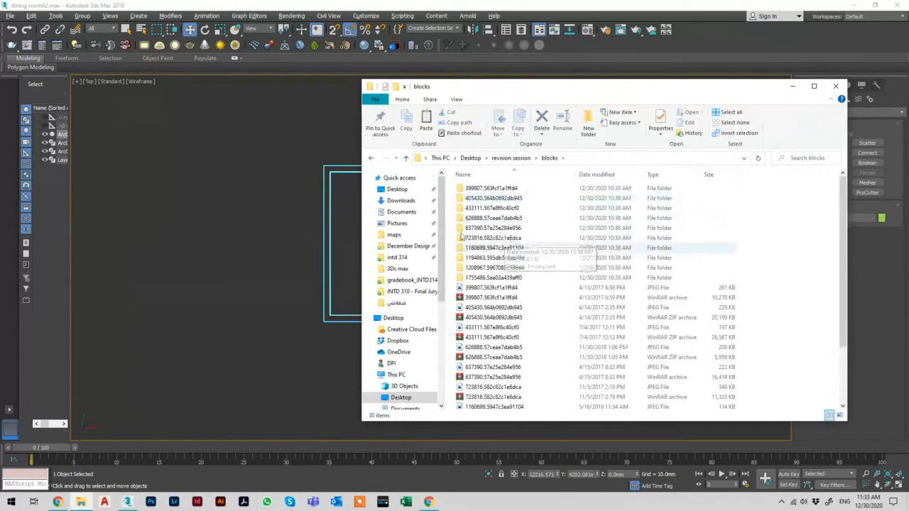
drag(454, 186, 501, 282)
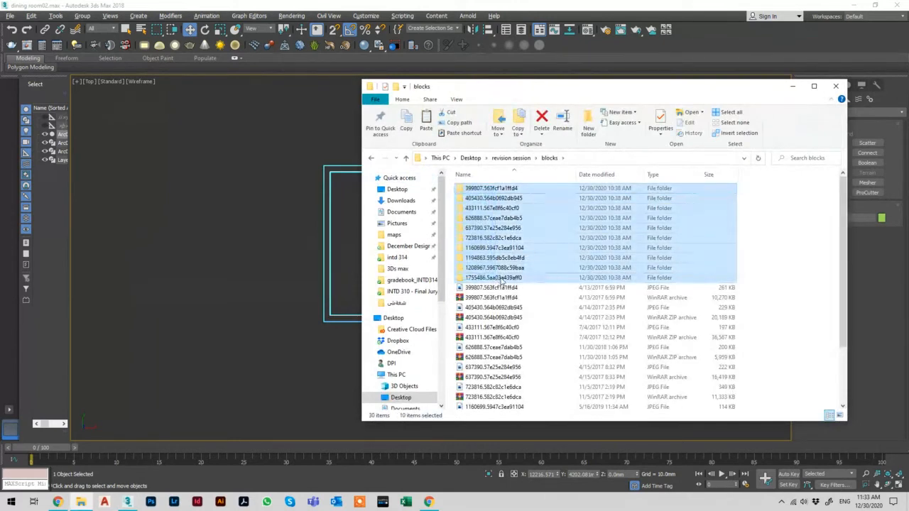
key(Delete)
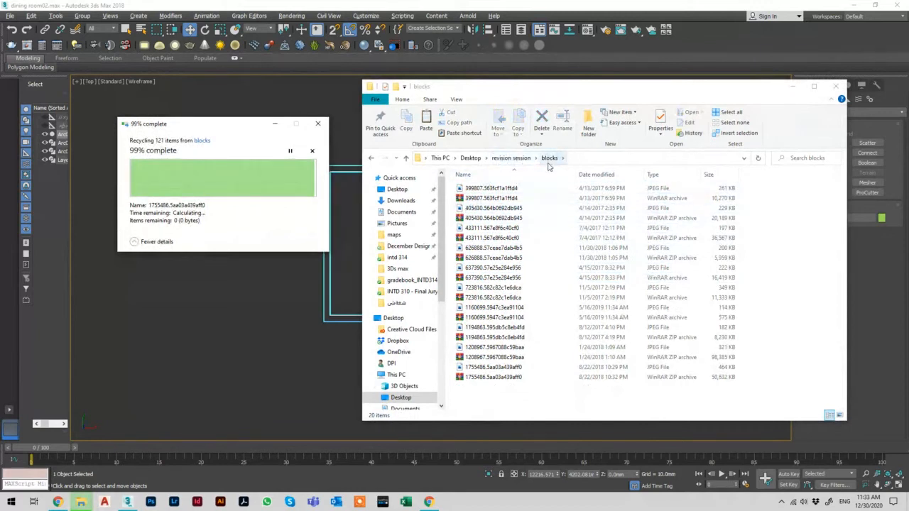
Step: Preview the block images as large icons and return the folder to the details layout
click(457, 101)
click(456, 101)
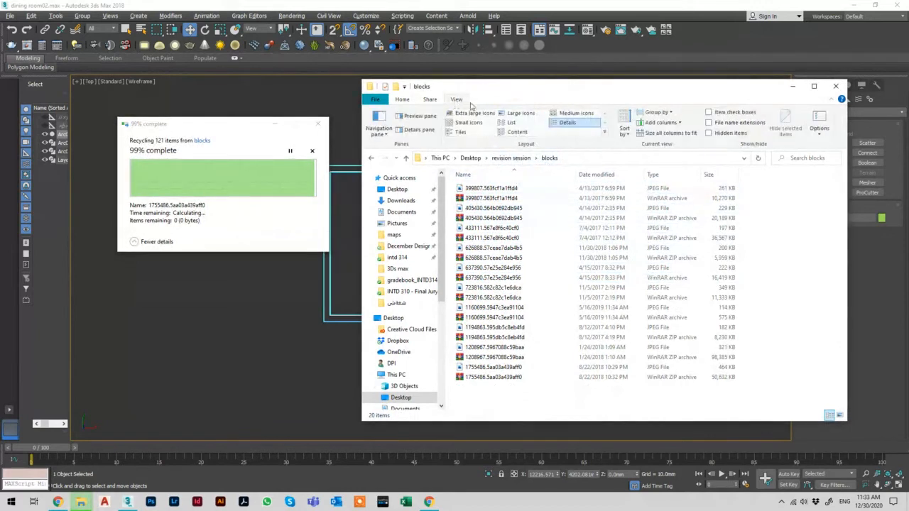
click(520, 113)
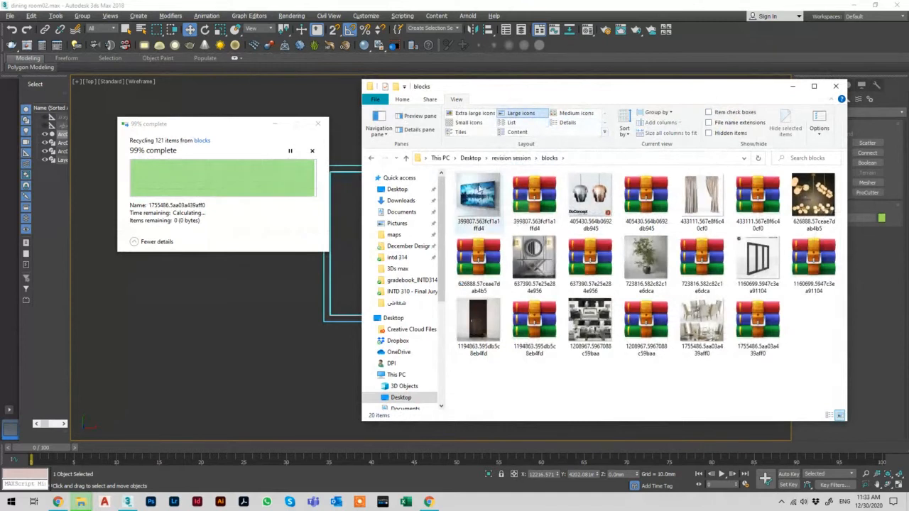
click(534, 193)
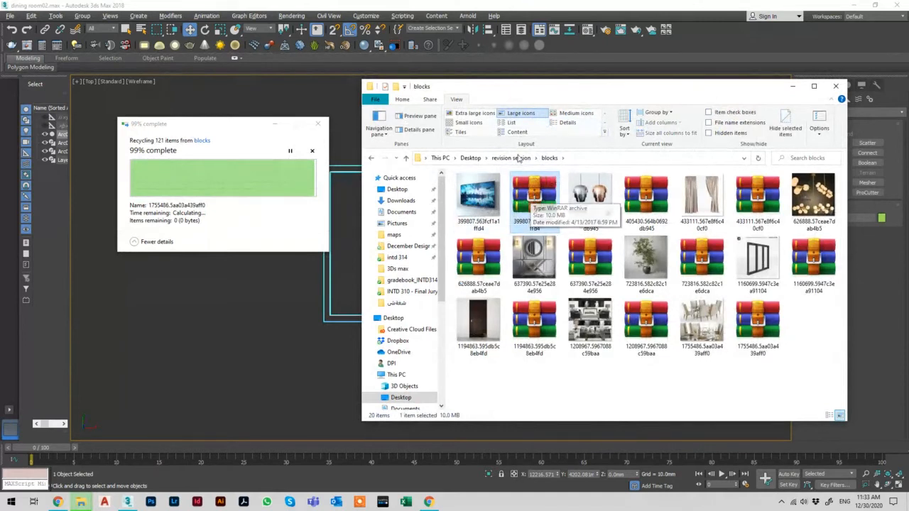
click(511, 123)
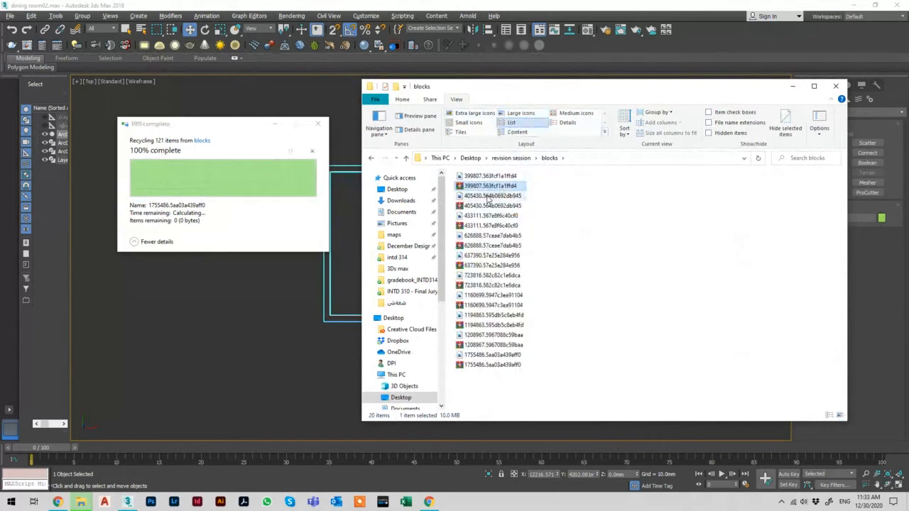
click(565, 123)
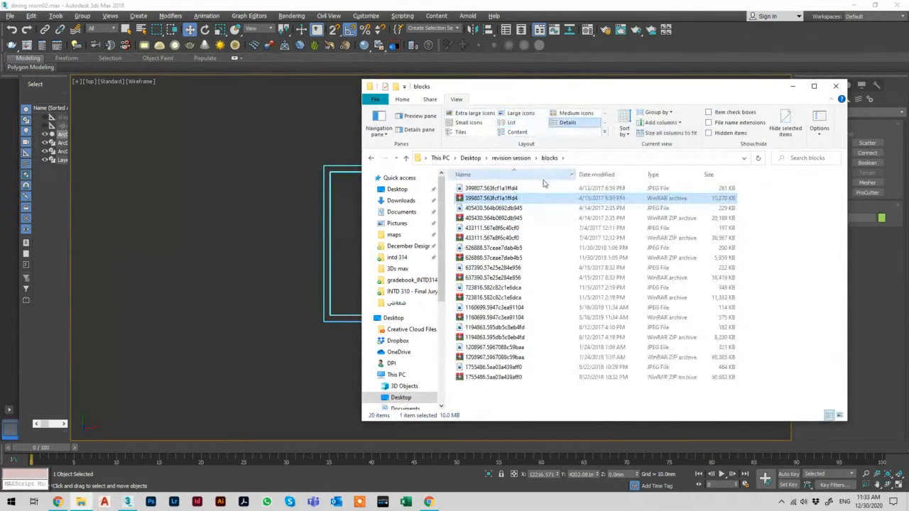
Step: Sort the blocks folder by type and extract all of its WinRAR archives, each to a separate folder
click(654, 176)
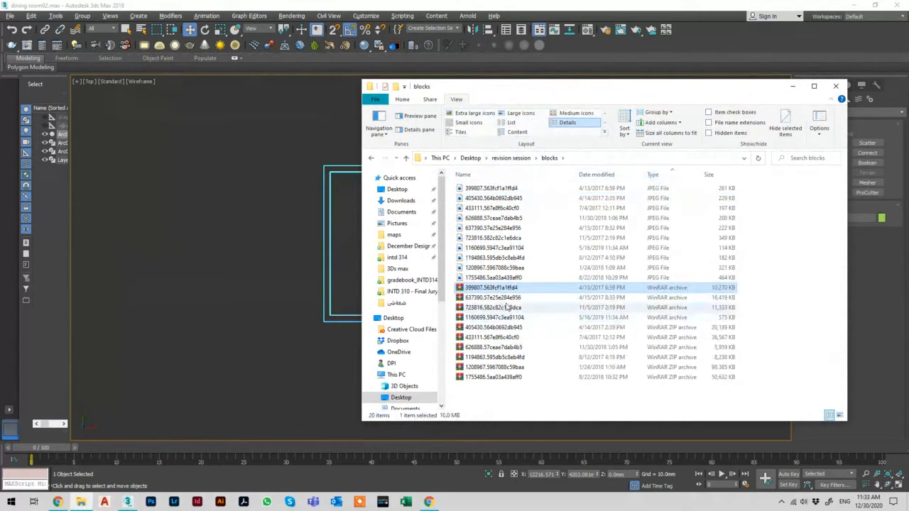
drag(455, 284, 501, 376)
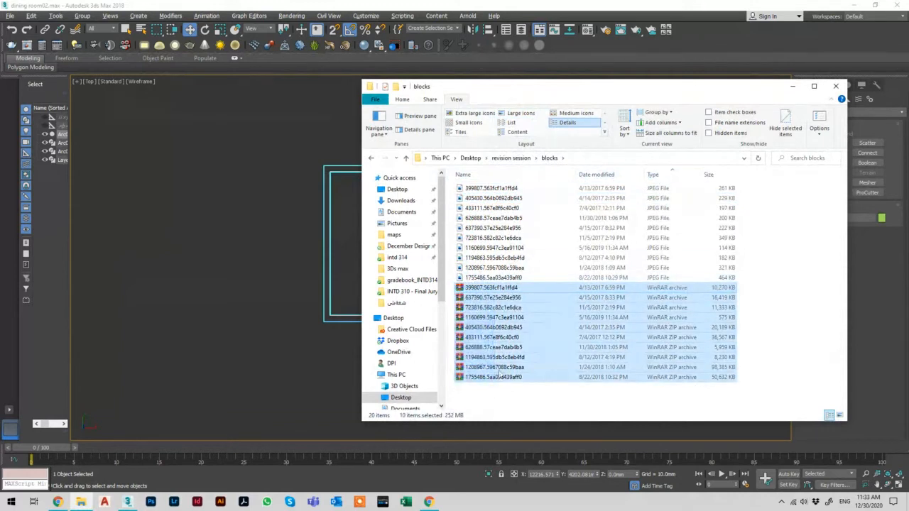
right_click(517, 300)
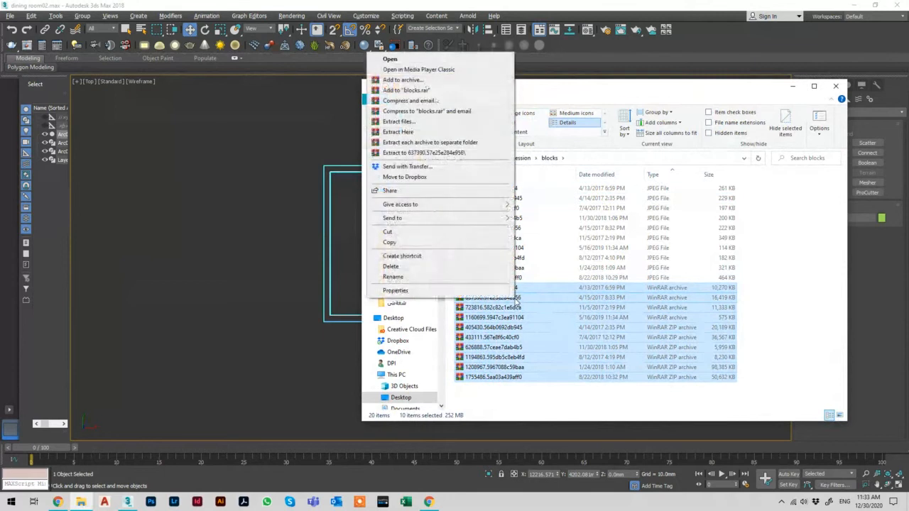
click(427, 143)
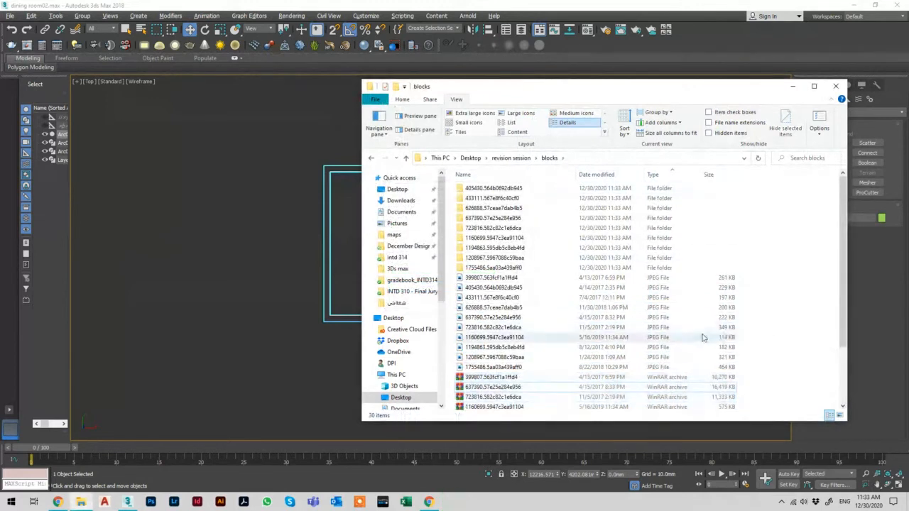
click(513, 347)
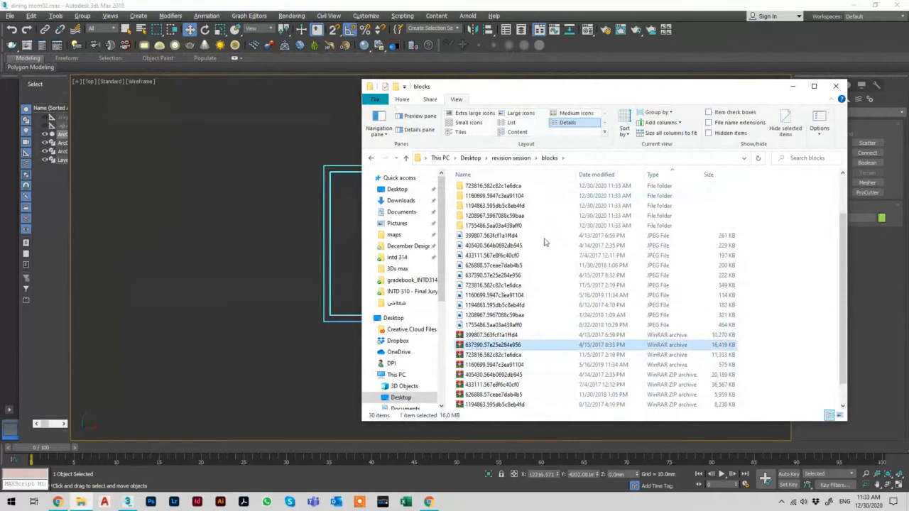
right_click(508, 348)
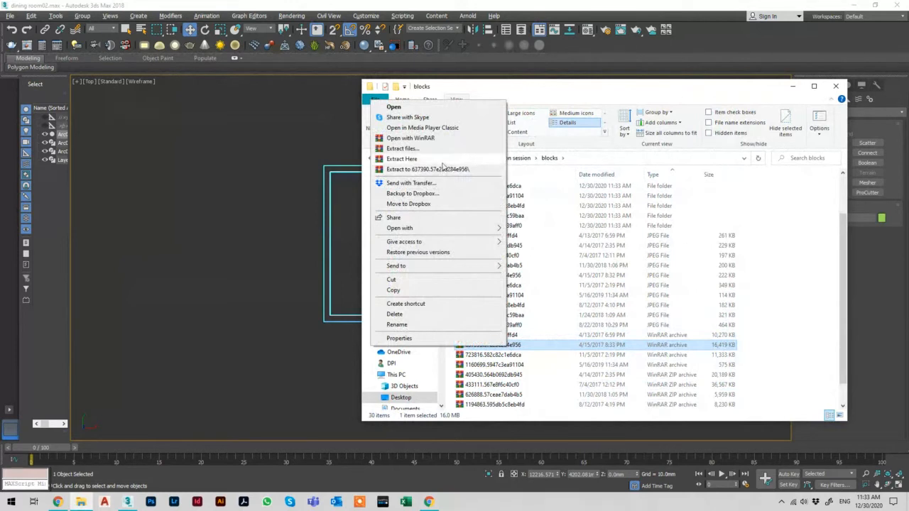
click(538, 351)
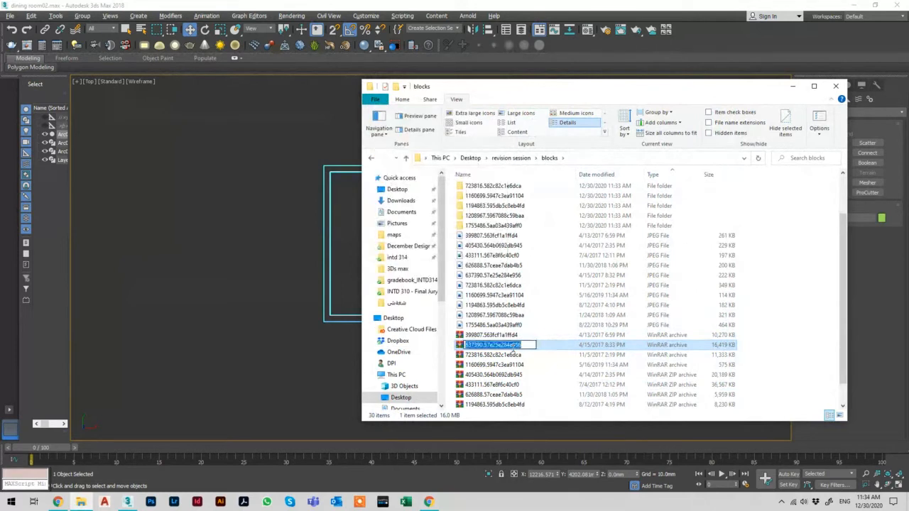
click(544, 348)
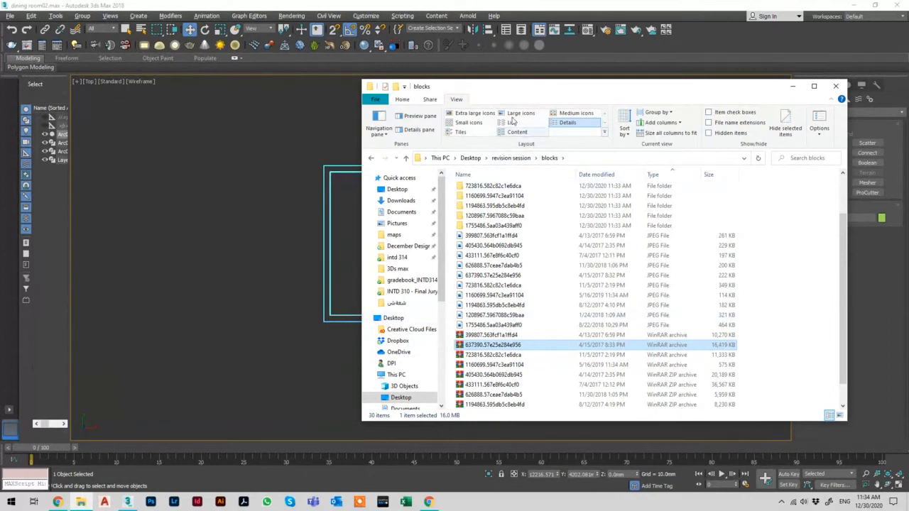
Step: Display the blocks folder as large icons and find the dark wooden door's preview image and its matching folder
click(474, 113)
scroll(687, 261, up, 2)
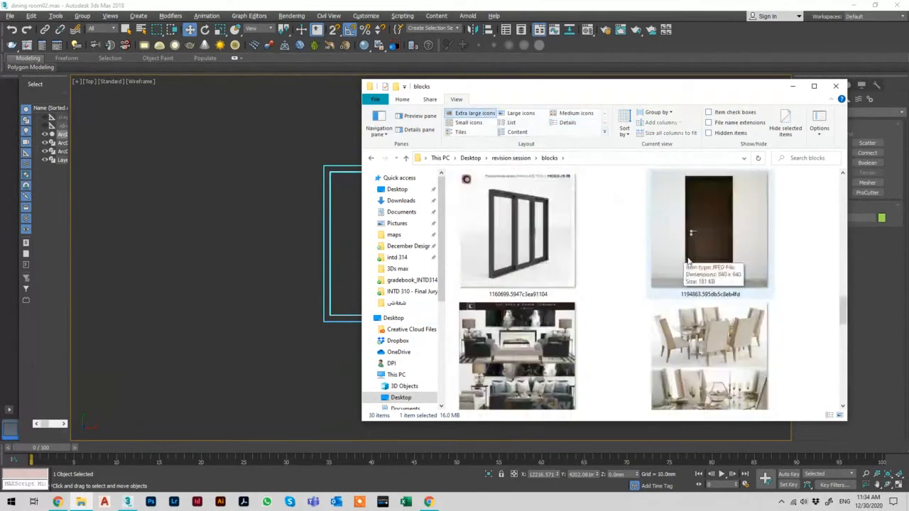
scroll(688, 262, down, 5)
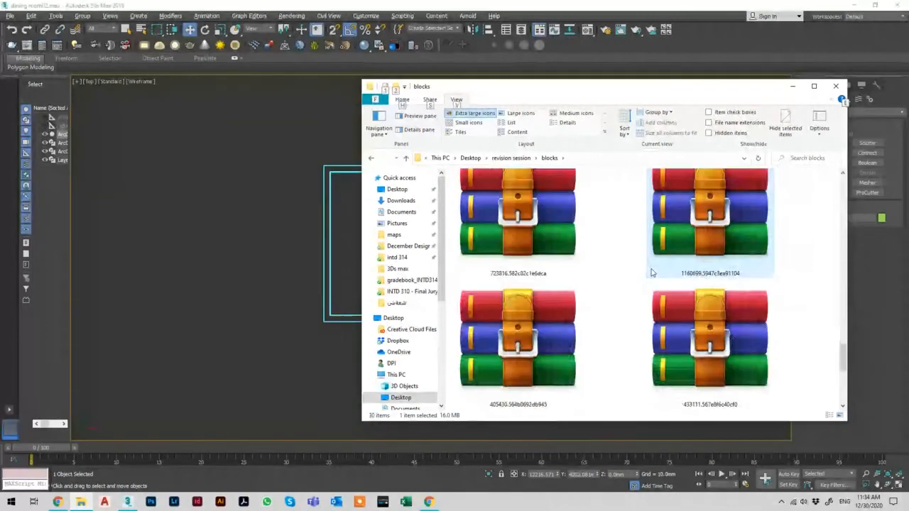
ctrl+scroll(652, 272, down, 5)
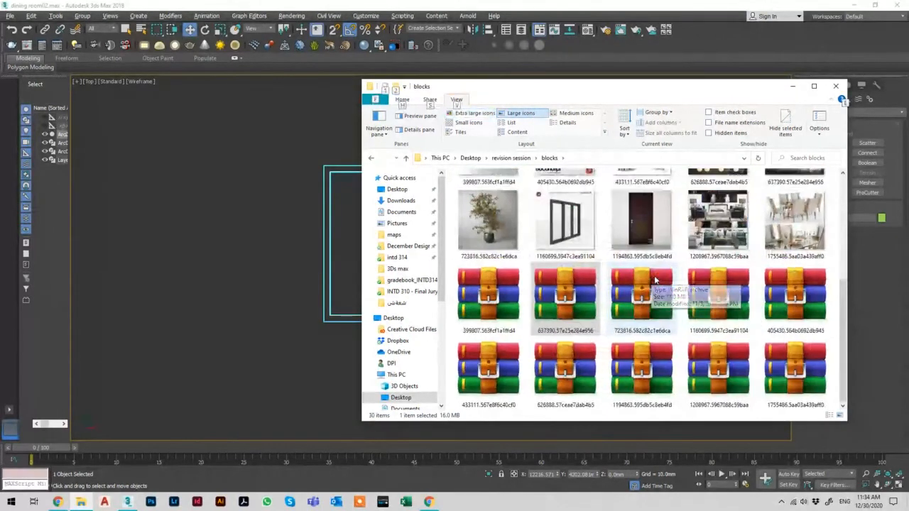
scroll(655, 280, up, 3)
scroll(647, 277, down, 2)
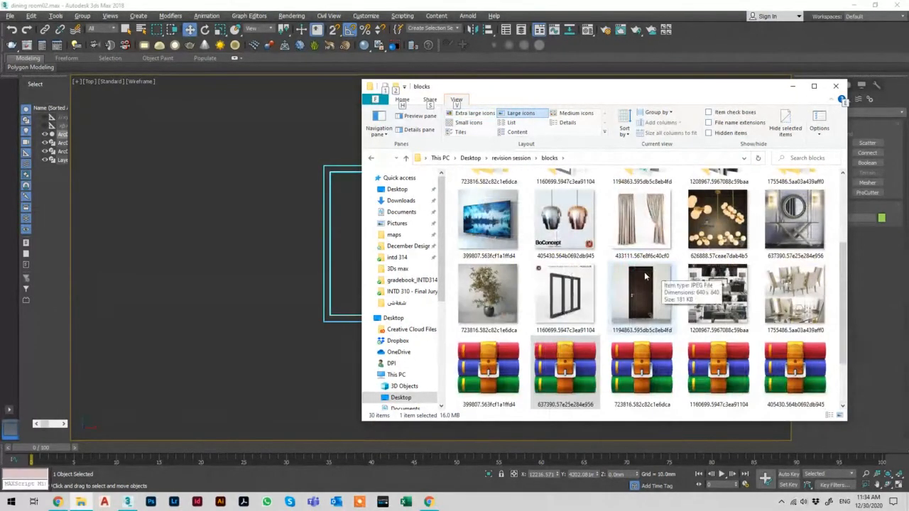
click(637, 297)
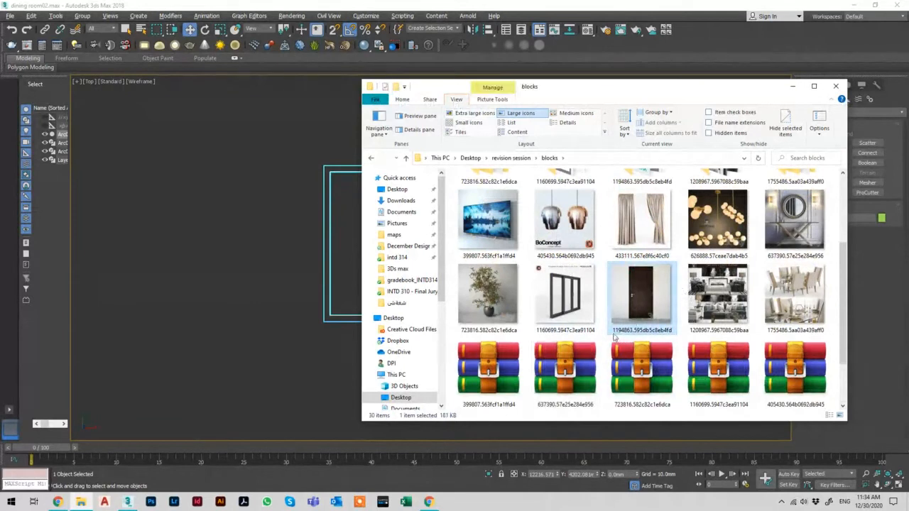
scroll(625, 323, up, 2)
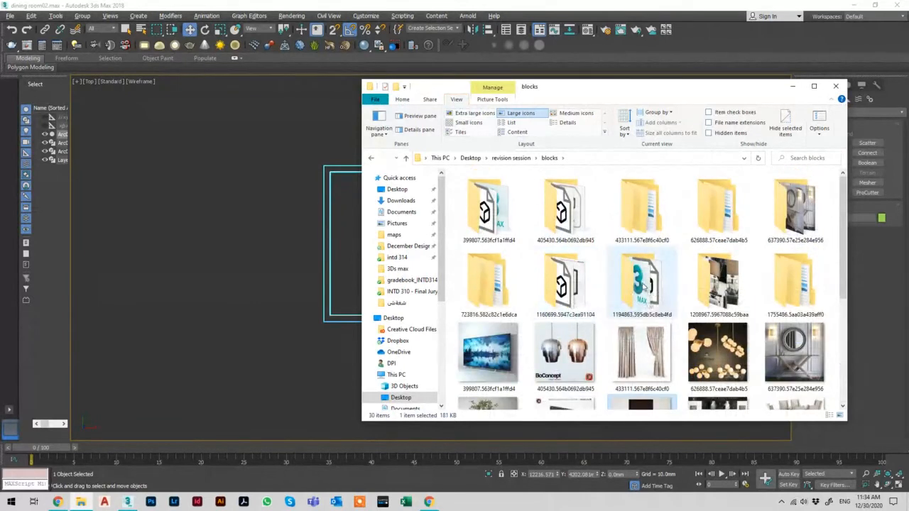
Step: Copy the four Encino texture images from the door block's maps folder into the Maps folder in revision session
double_click(643, 286)
click(470, 220)
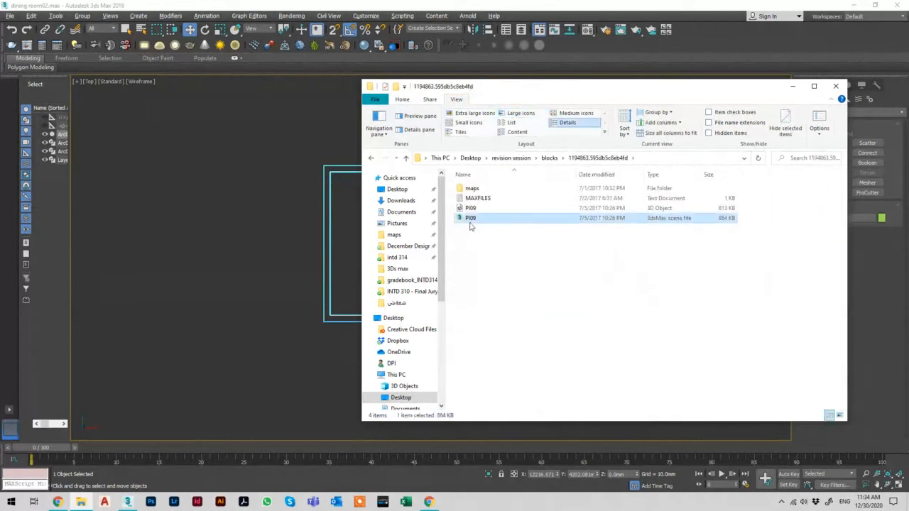
double_click(472, 189)
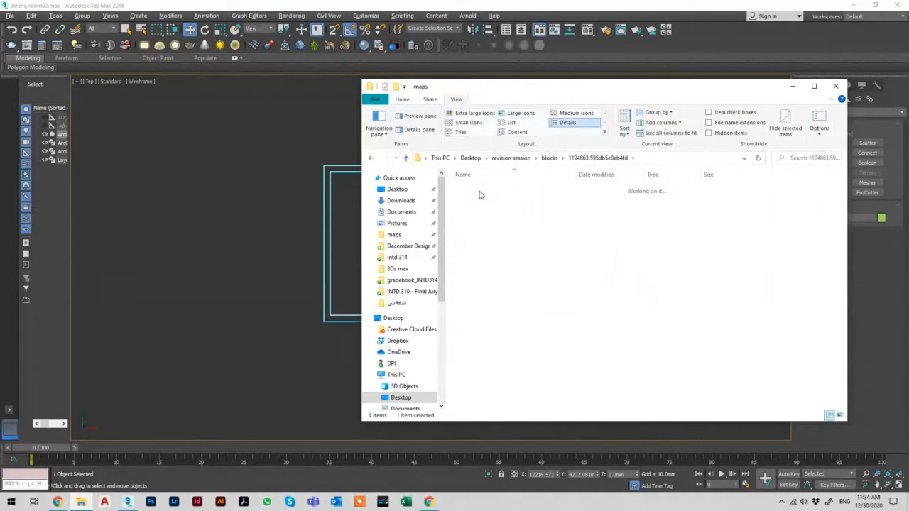
drag(675, 257, 466, 198)
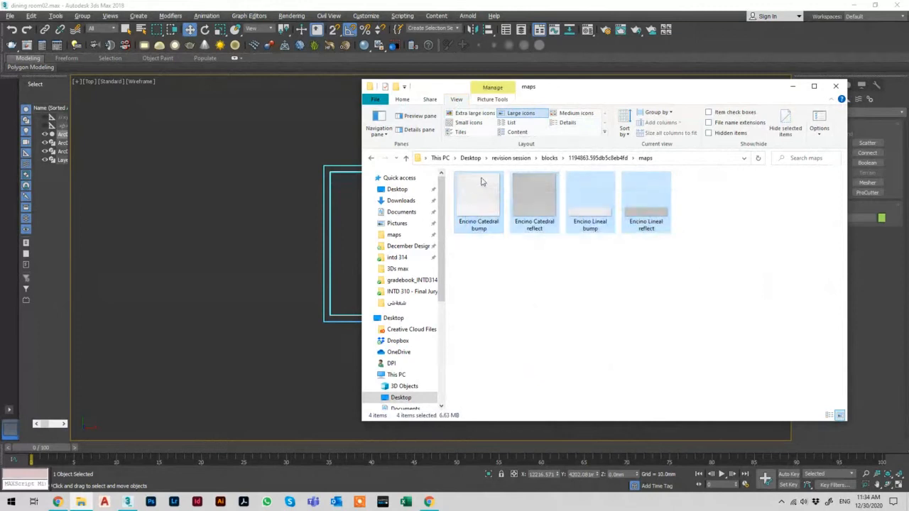
click(508, 158)
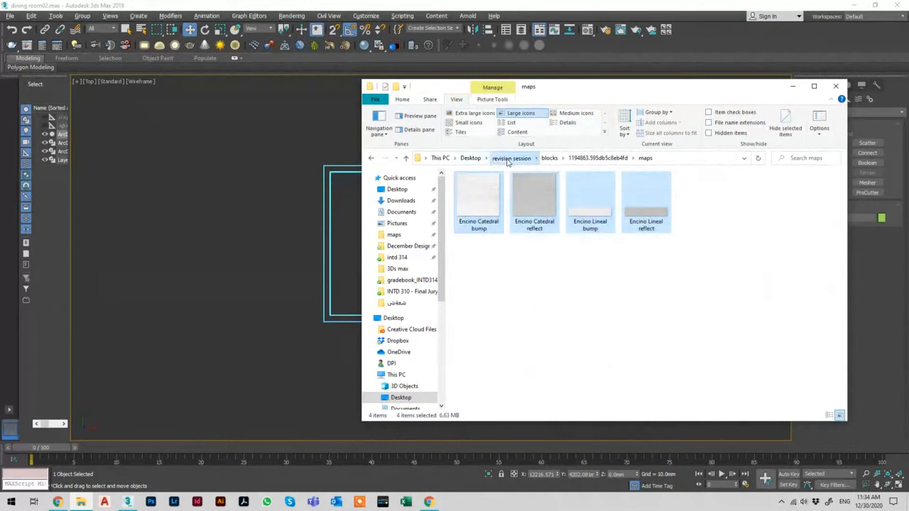
double_click(481, 221)
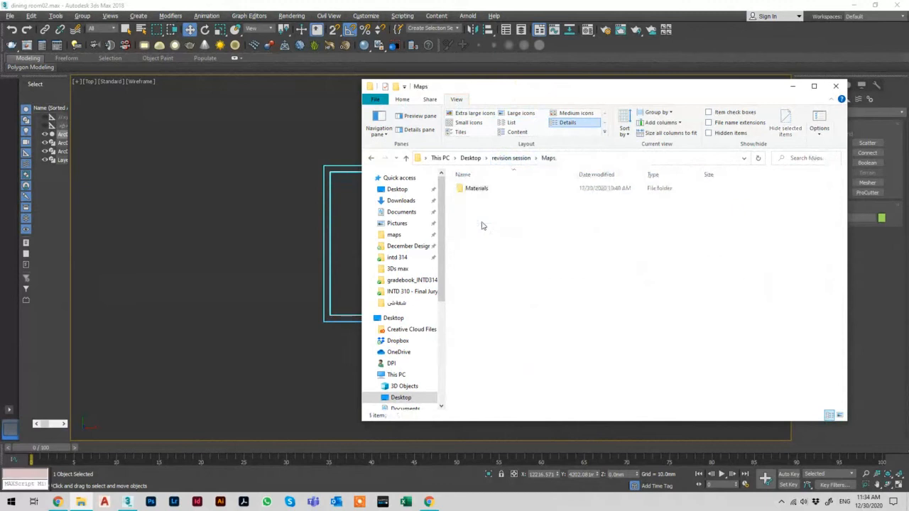
key(ctrl+v)
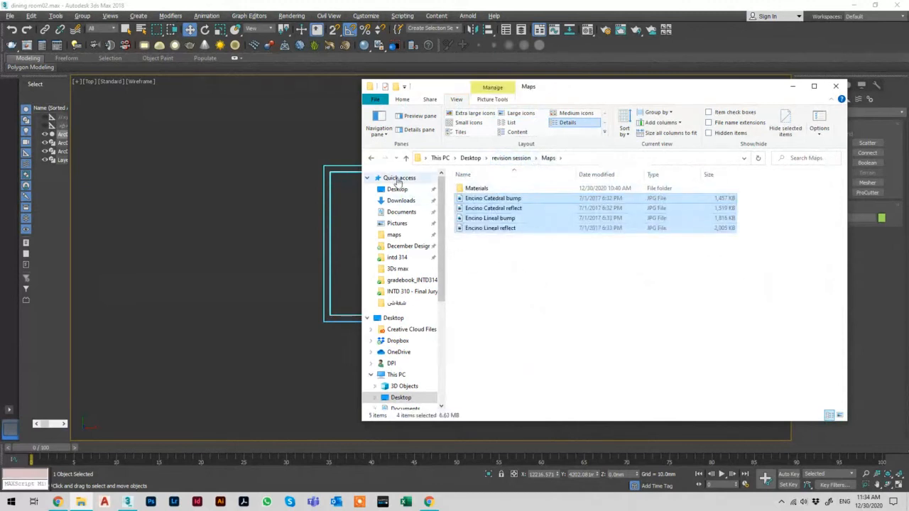
Step: Return to the door block's folder, merge its PI09 scene file into the dining room scene and place it outside the room
click(371, 159)
click(371, 158)
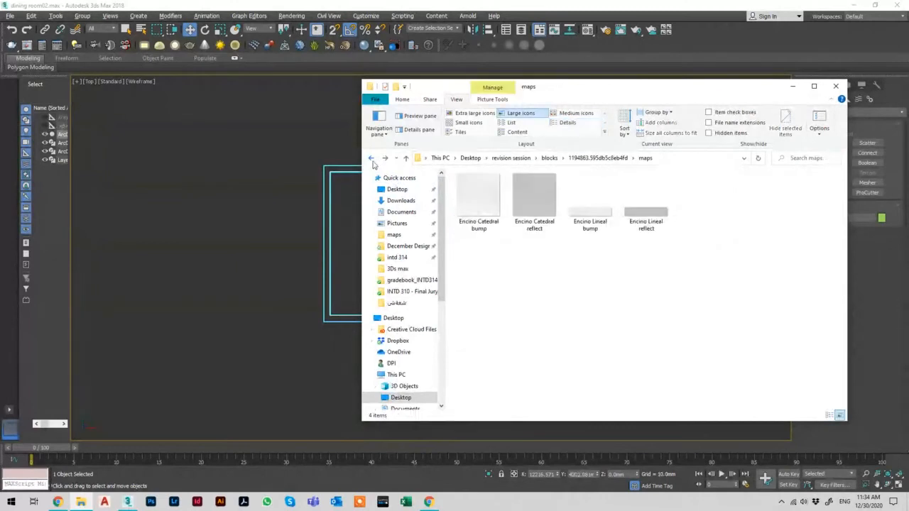
click(372, 158)
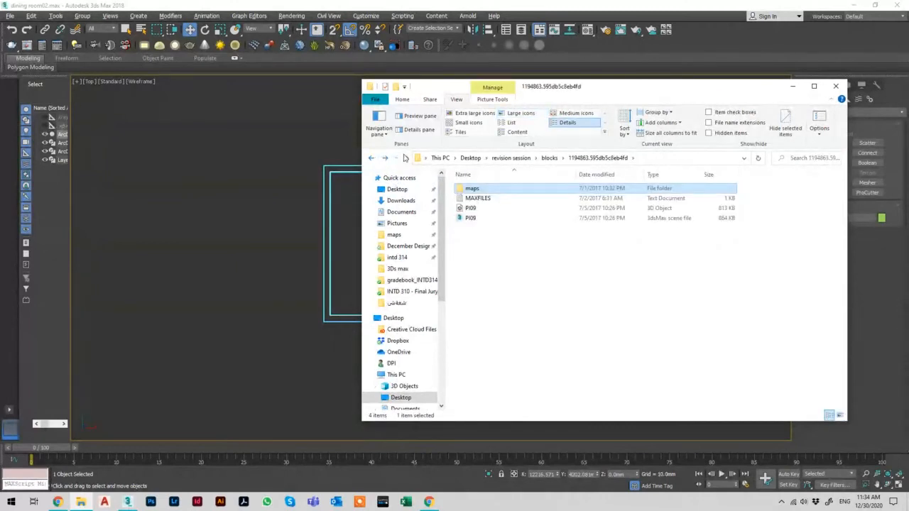
click(481, 228)
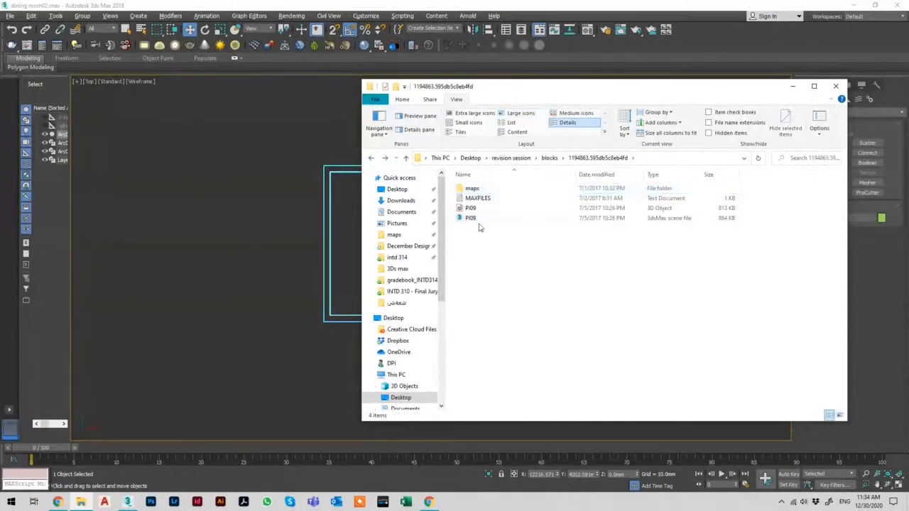
click(483, 220)
drag(498, 222, 249, 238)
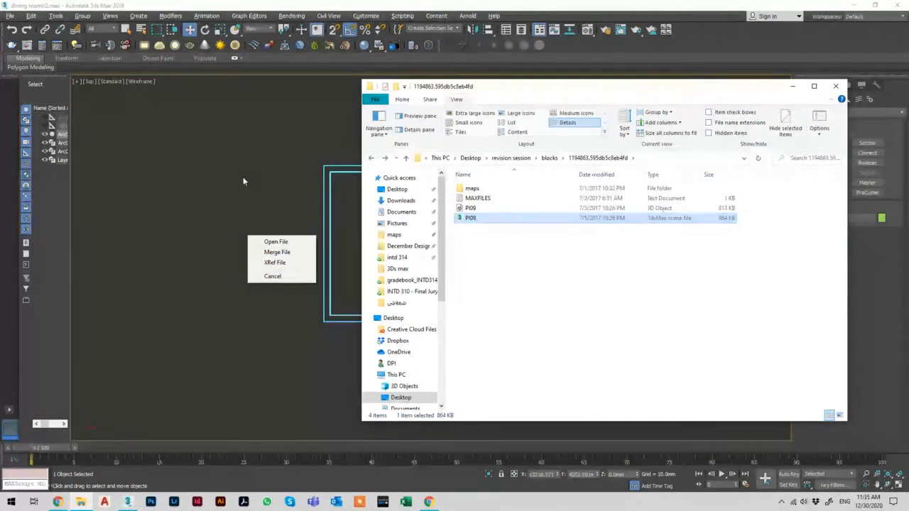
click(276, 253)
click(137, 365)
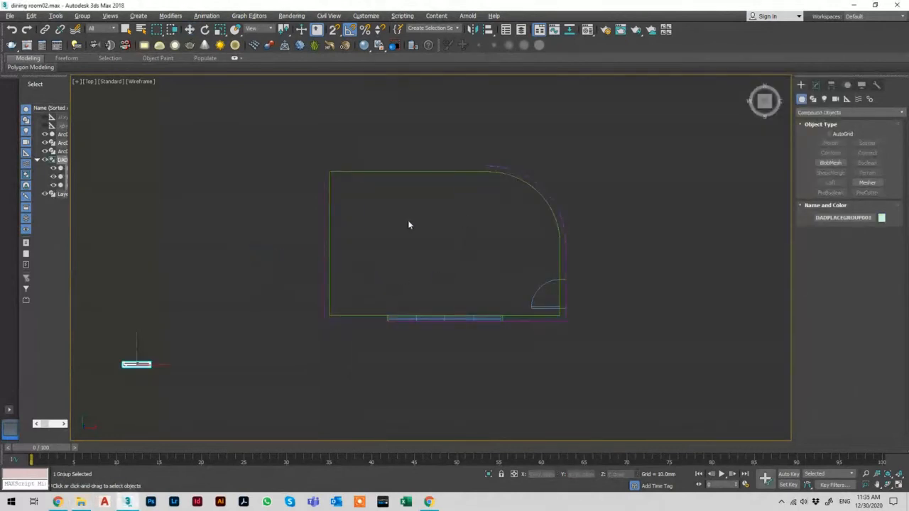
Step: Ungroup the merged door into its separate parts and view it from an angled front direction
click(211, 291)
scroll(183, 302, up, 4)
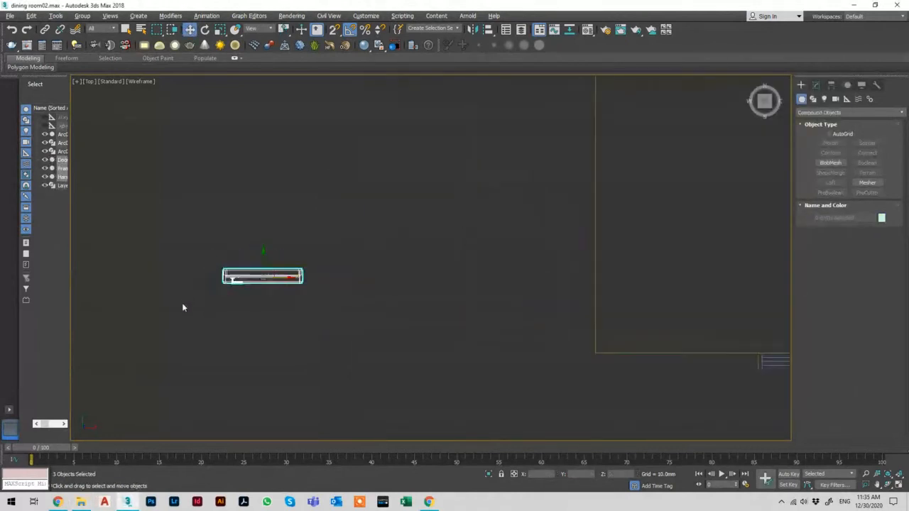
scroll(248, 302, down, 3)
scroll(260, 301, up, 7)
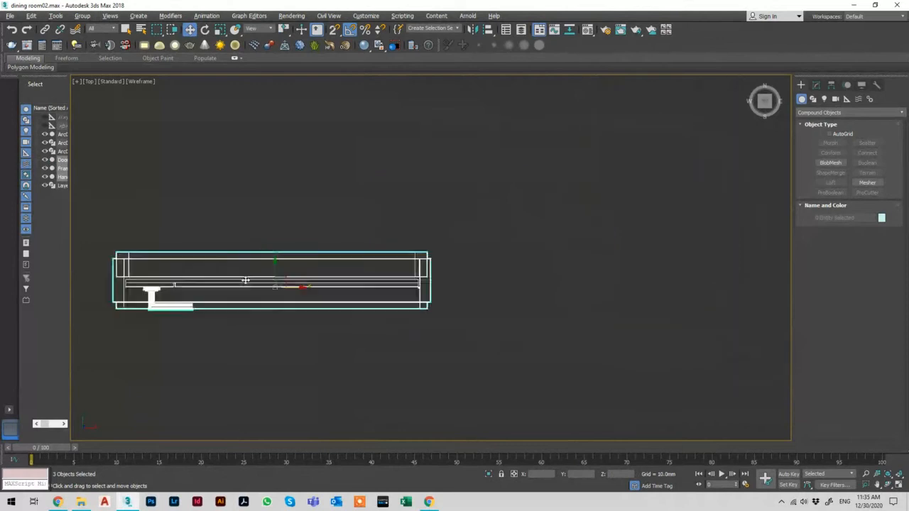
scroll(264, 318, down, 3)
alt+middle_drag(263, 319, 261, 277)
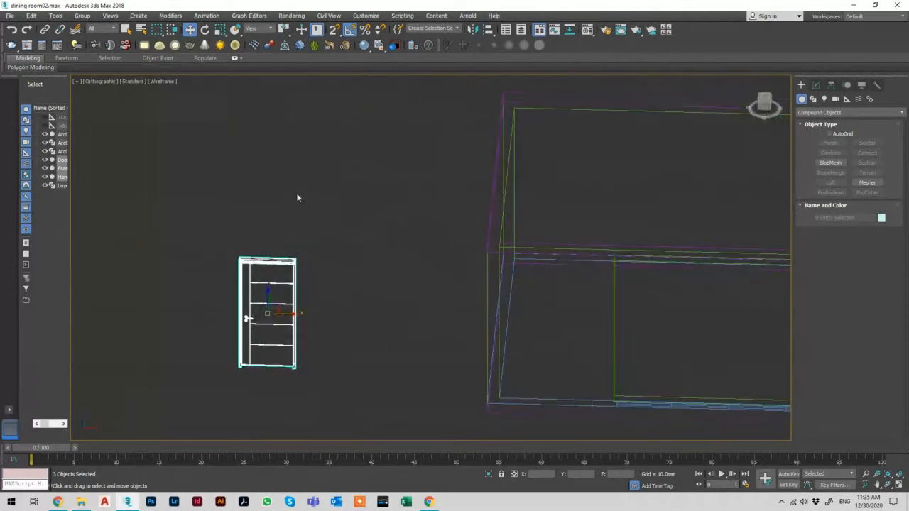
Step: Try moving the door frame separately from the other door parts and undo the move
click(261, 236)
click(273, 297)
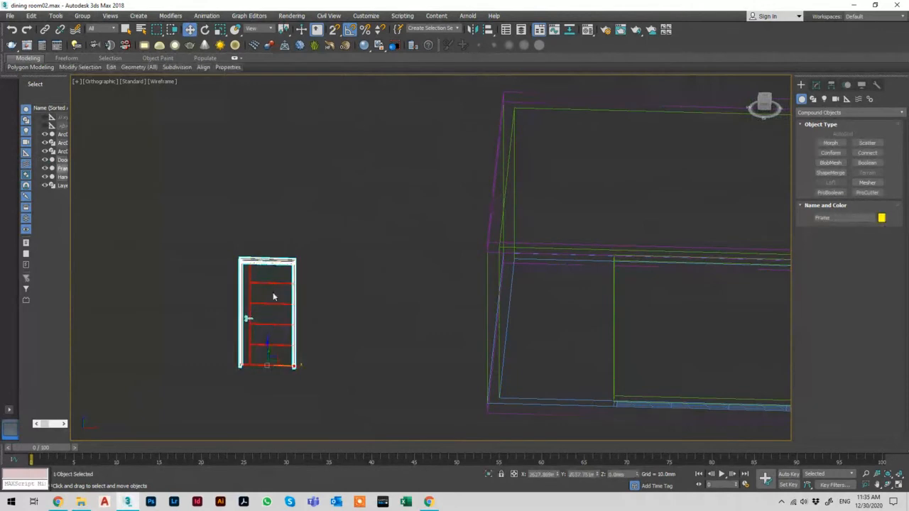
drag(293, 365, 268, 327)
key(ctrl+z)
Step: Select all three door parts and group them under the name door
drag(202, 355, 167, 400)
click(83, 16)
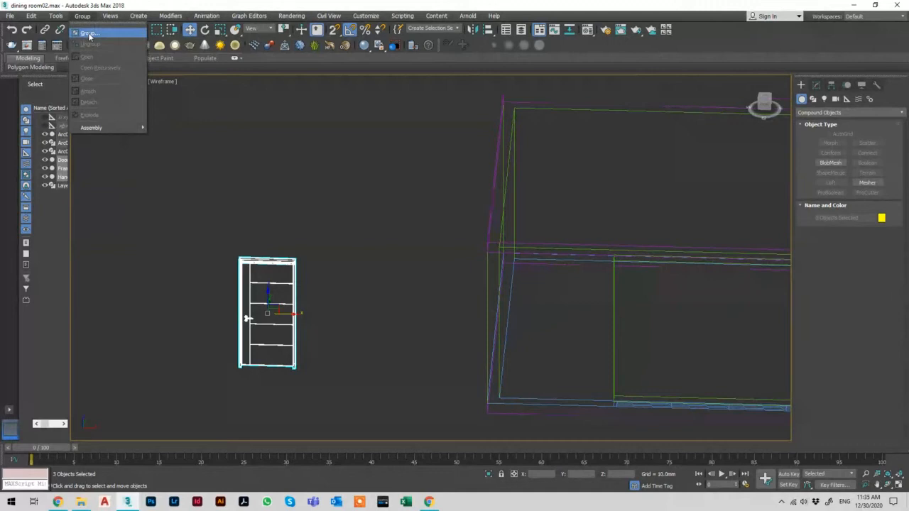
click(88, 33)
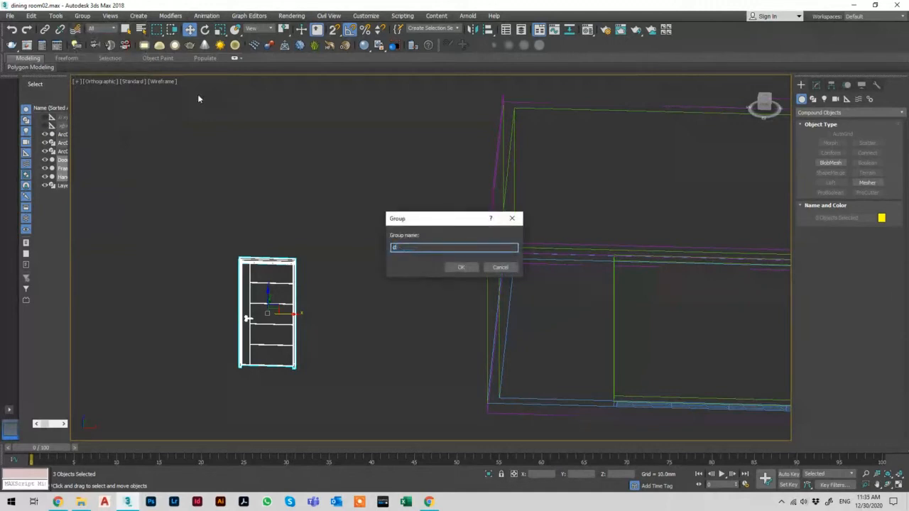
text(door)
key(Return)
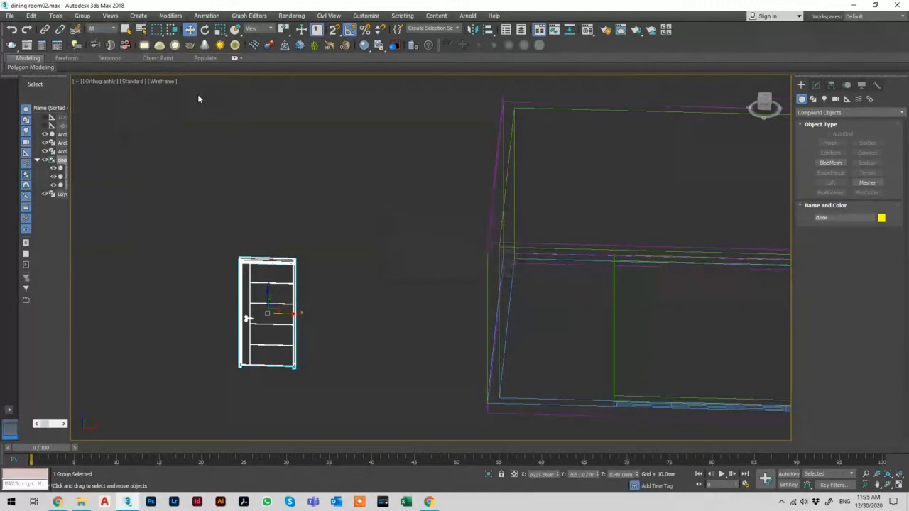
Step: In the top view, move the door group from outside the room over to the door opening in the plan
key(t)
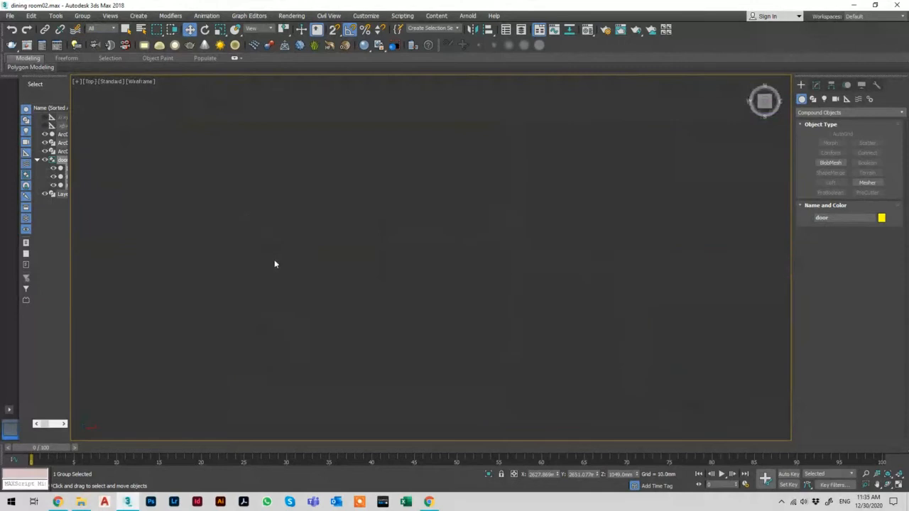
key(z)
scroll(277, 256, down, 10)
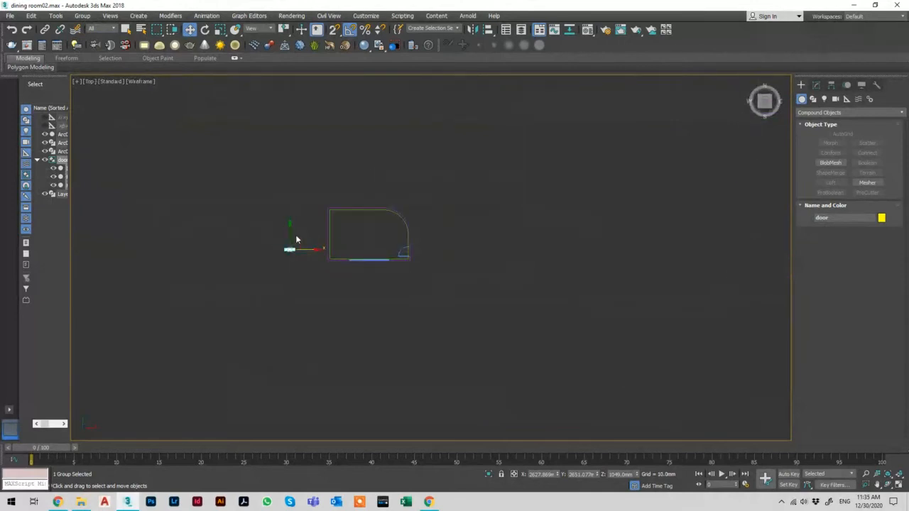
click(297, 240)
drag(287, 250, 417, 247)
scroll(405, 244, up, 5)
scroll(418, 267, up, 5)
Step: Rotate the door group a quarter turn to run along the side wall and move it into the door opening
key(e)
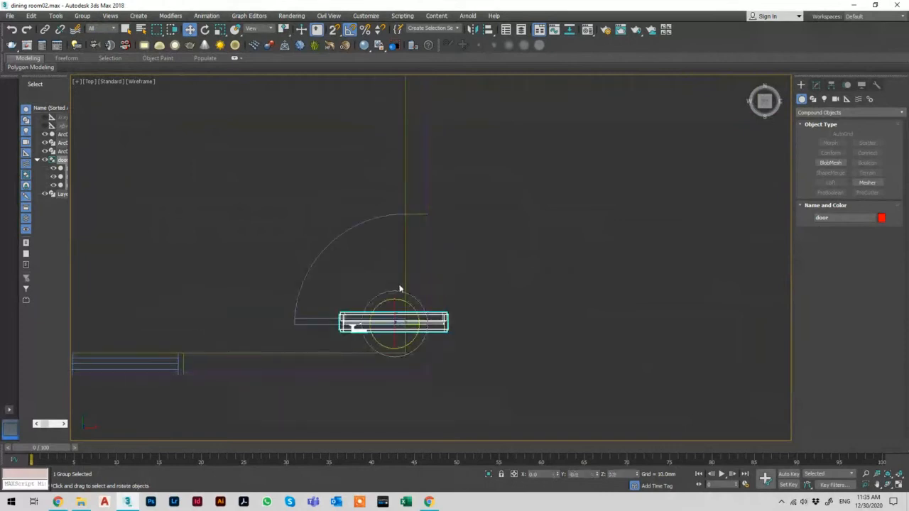
drag(374, 307, 406, 277)
key(w)
drag(400, 315, 422, 260)
Step: Using snaps, align the edge of the door frame with the inner wall line at the door opening
click(333, 29)
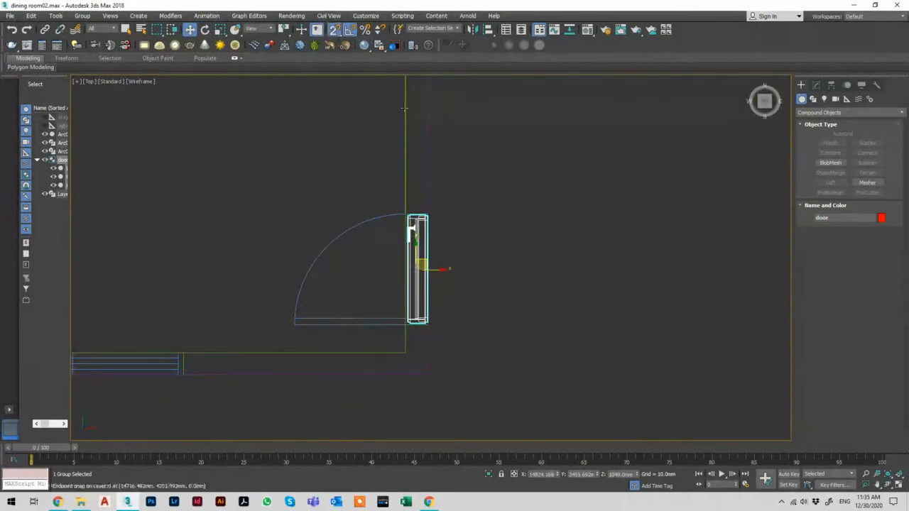
scroll(422, 210, up, 5)
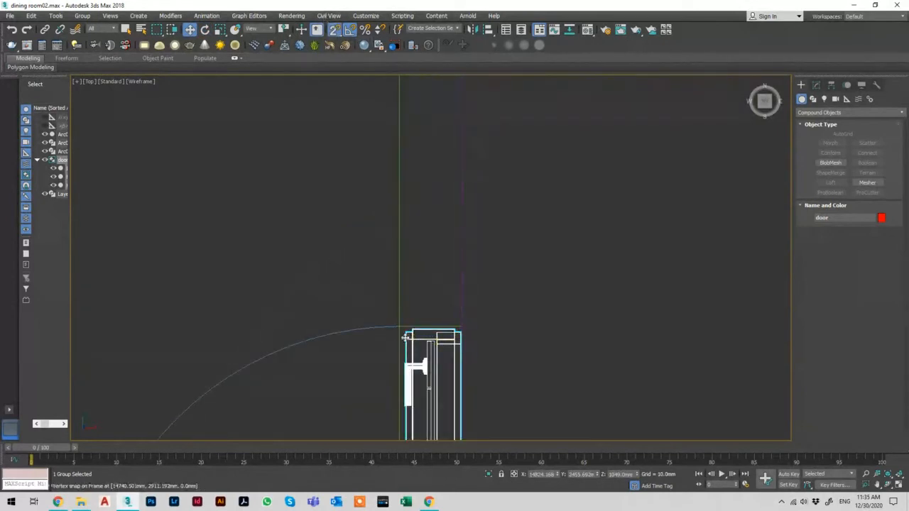
drag(405, 337, 377, 179)
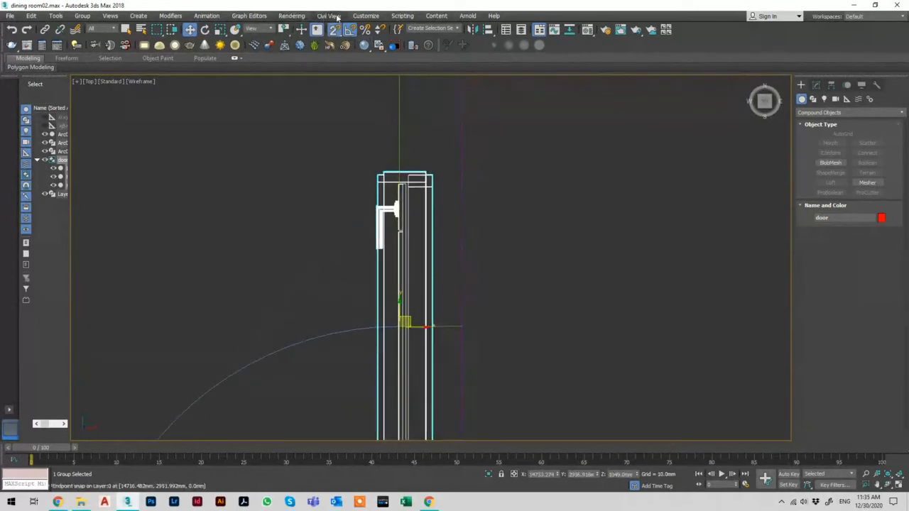
drag(334, 29, 338, 63)
drag(379, 182, 395, 325)
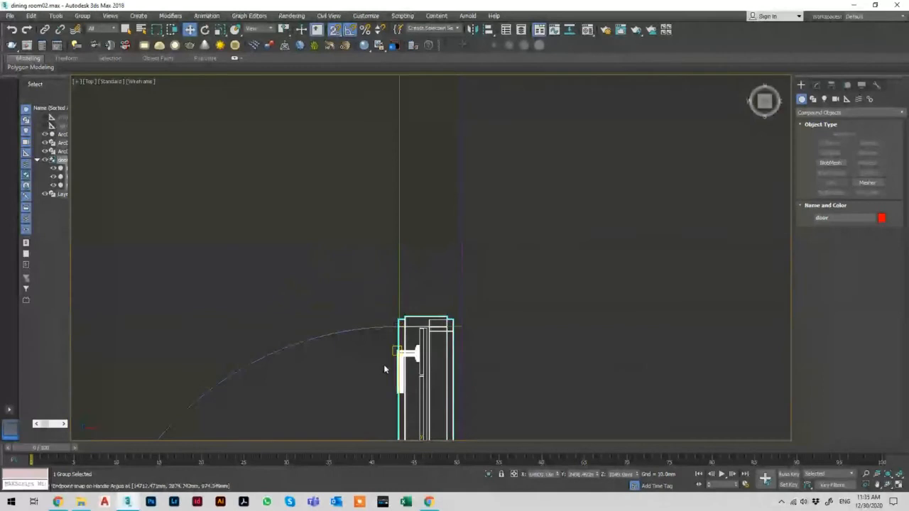
scroll(363, 160, down, 5)
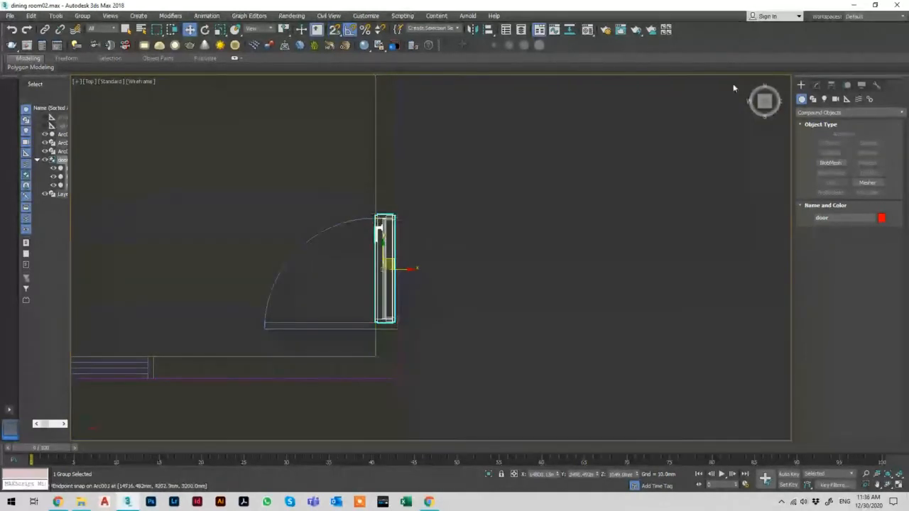
click(816, 84)
click(812, 114)
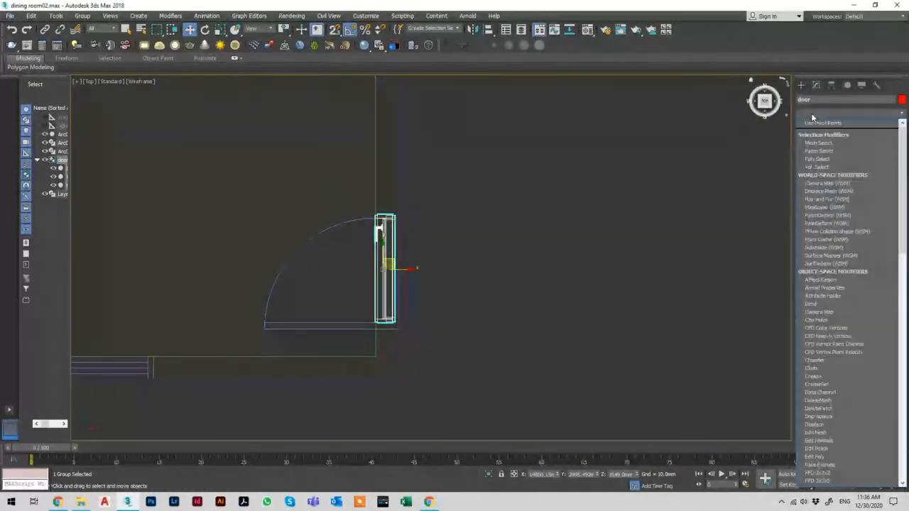
scroll(811, 118, down, 12)
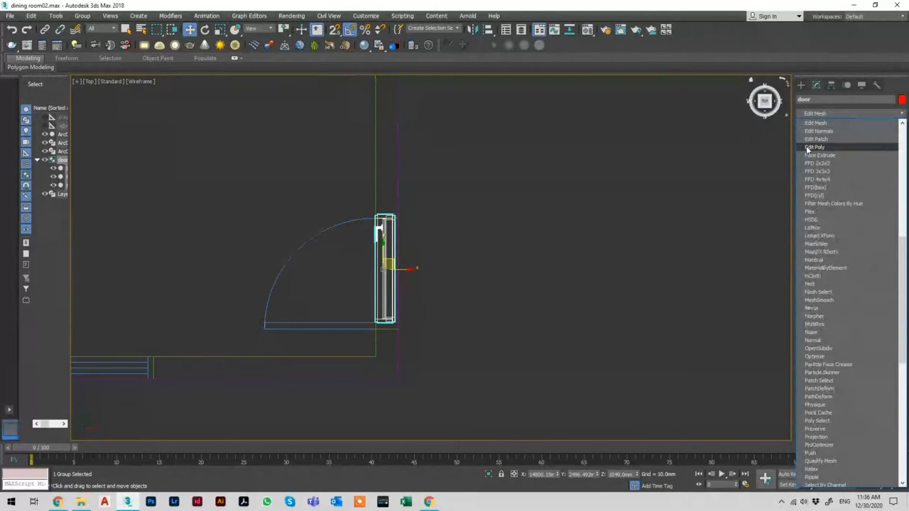
click(429, 234)
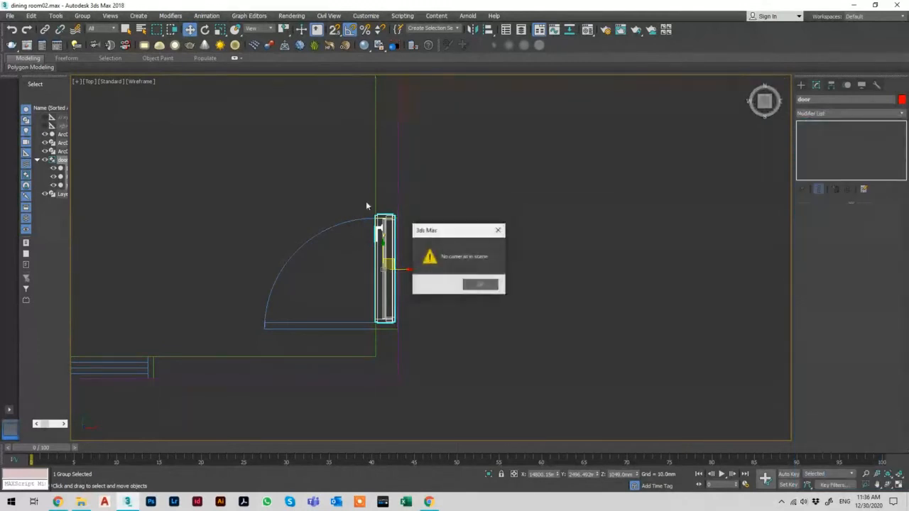
click(480, 284)
Step: Show the door in a shaded perspective view with edged faces and examine how it fits the wall opening
key(p)
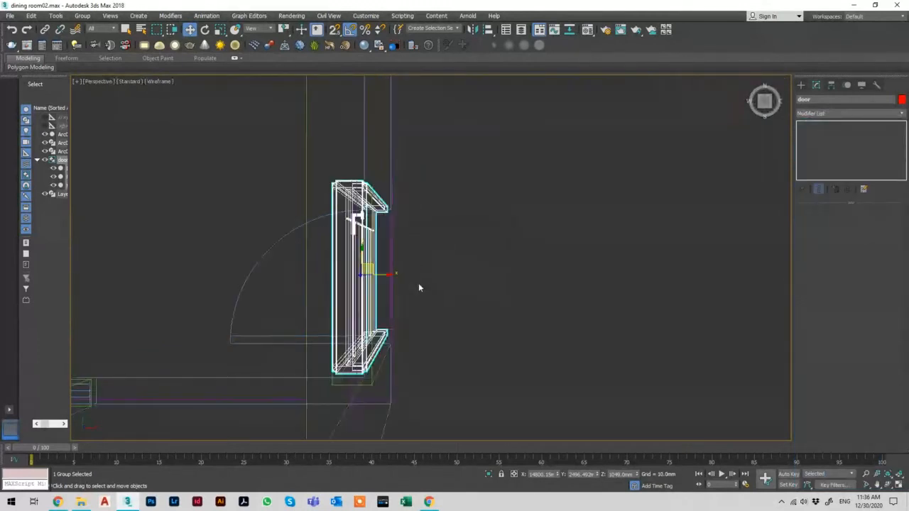
key(F3)
alt+middle_drag(353, 305, 459, 235)
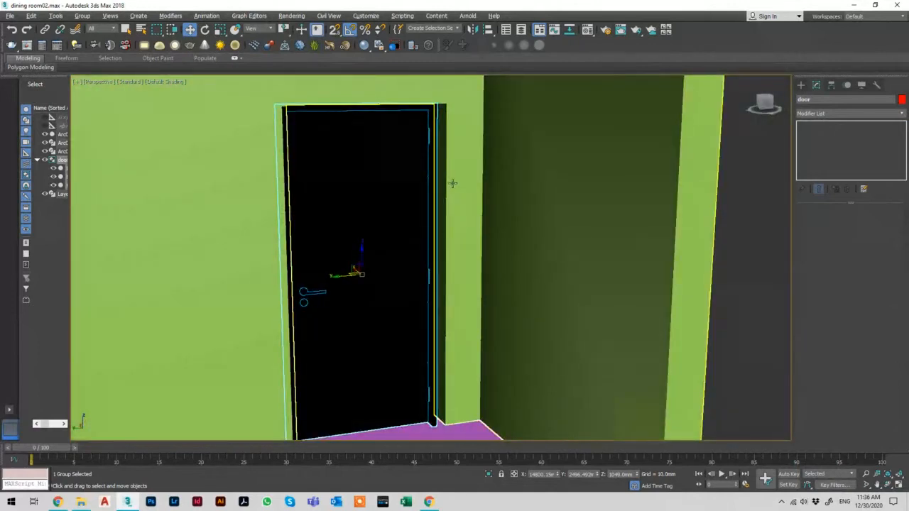
alt+middle_drag(452, 183, 409, 239)
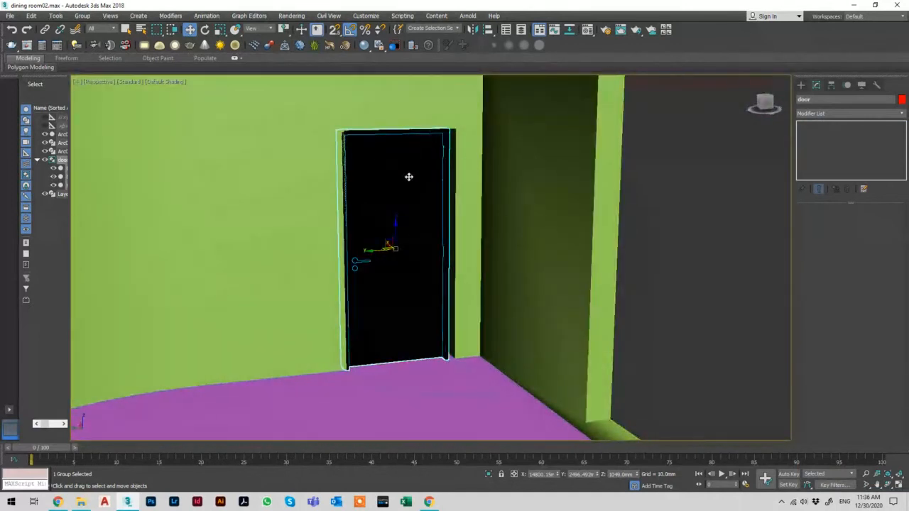
scroll(409, 189, up, 2)
scroll(448, 140, down, 3)
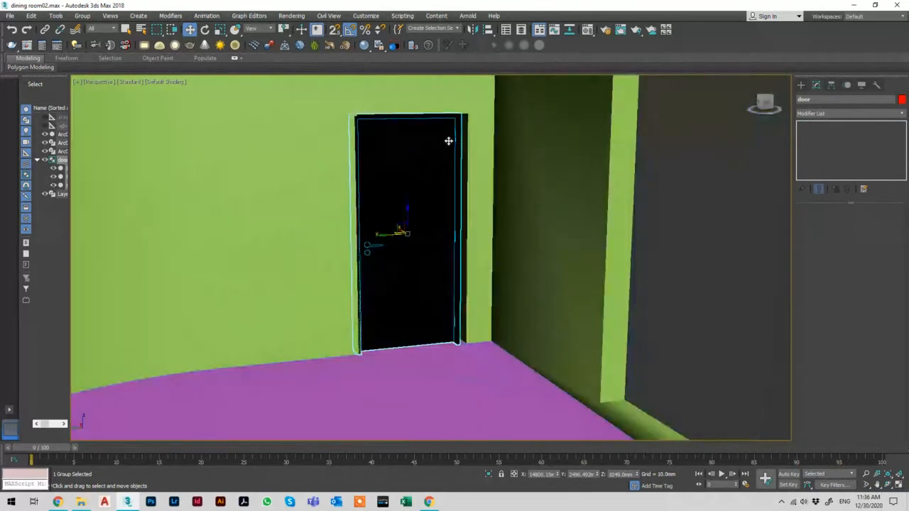
key(F4)
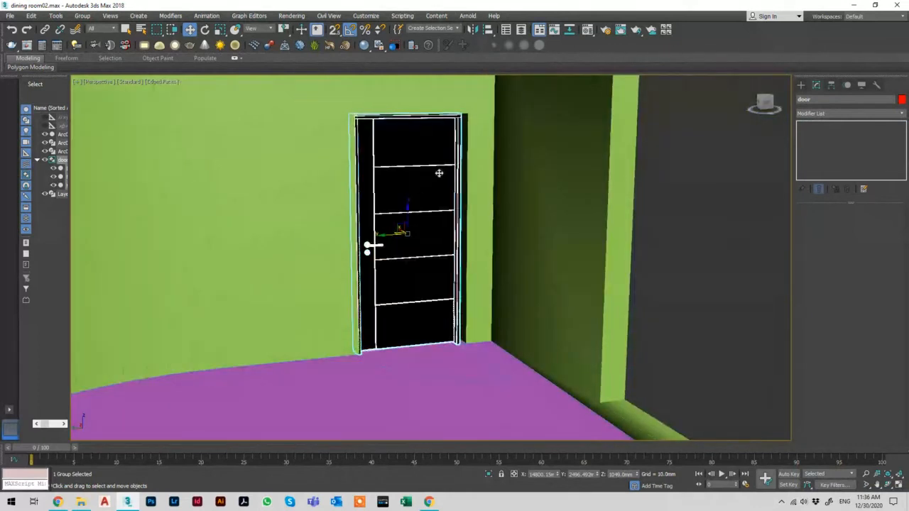
Step: Add an Edit Poly modifier to the door group and select the vertices along the door side nearest the room corner
click(863, 115)
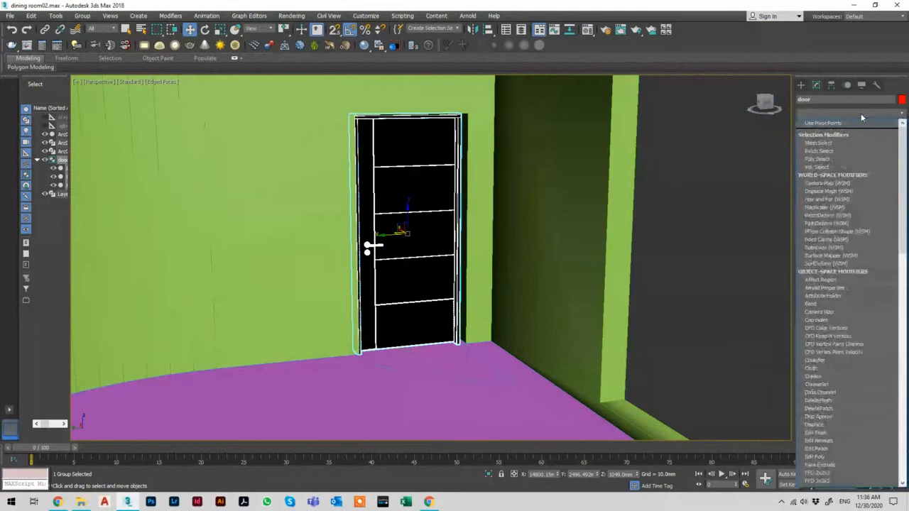
key(e)
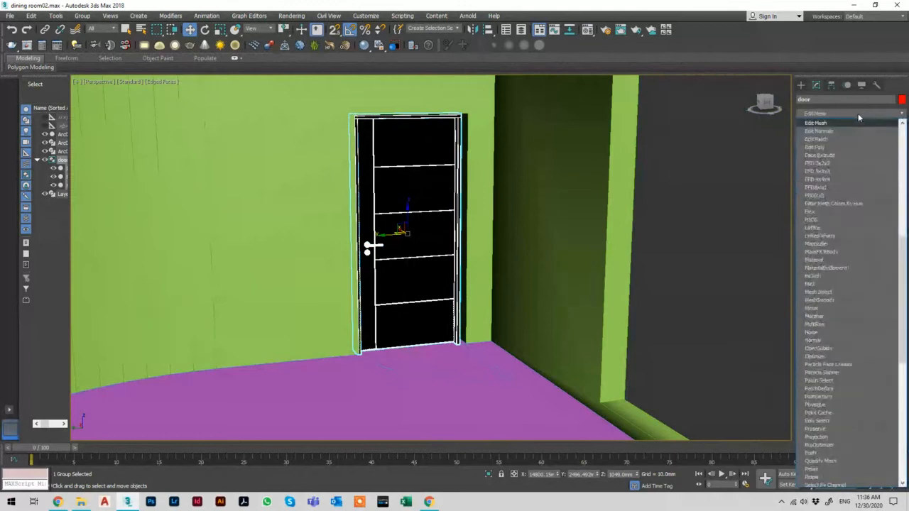
click(815, 147)
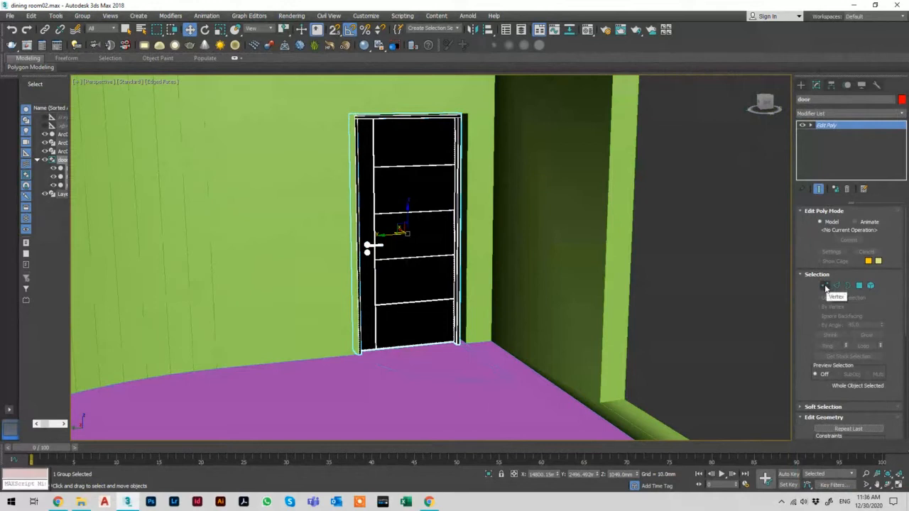
click(825, 287)
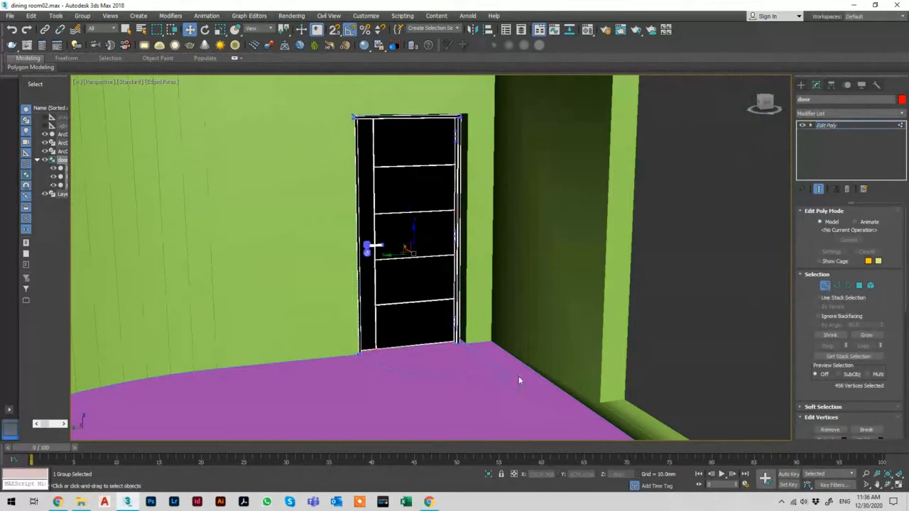
drag(421, 156, 417, 83)
Step: In the wireframe top view, use snaps to move the selected vertices, widening the door so its frame meets the opening's edge
key(t)
key(F3)
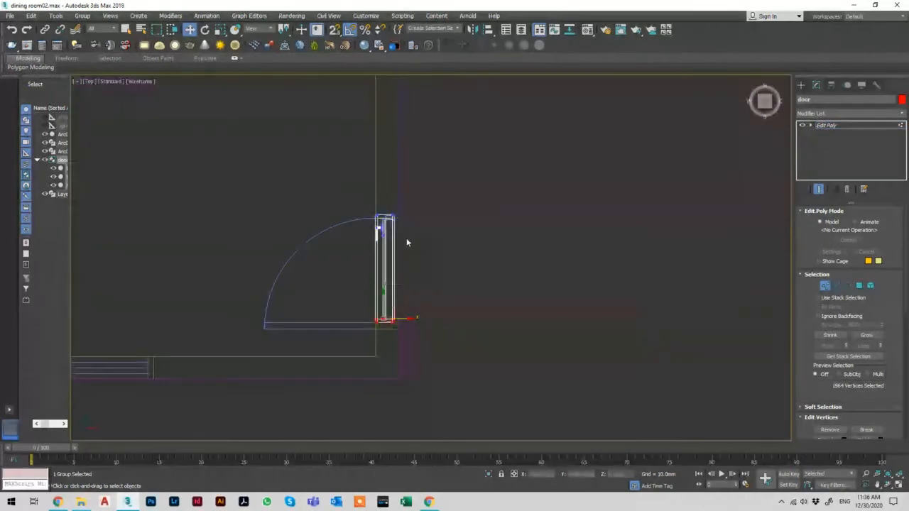
scroll(369, 305, up, 8)
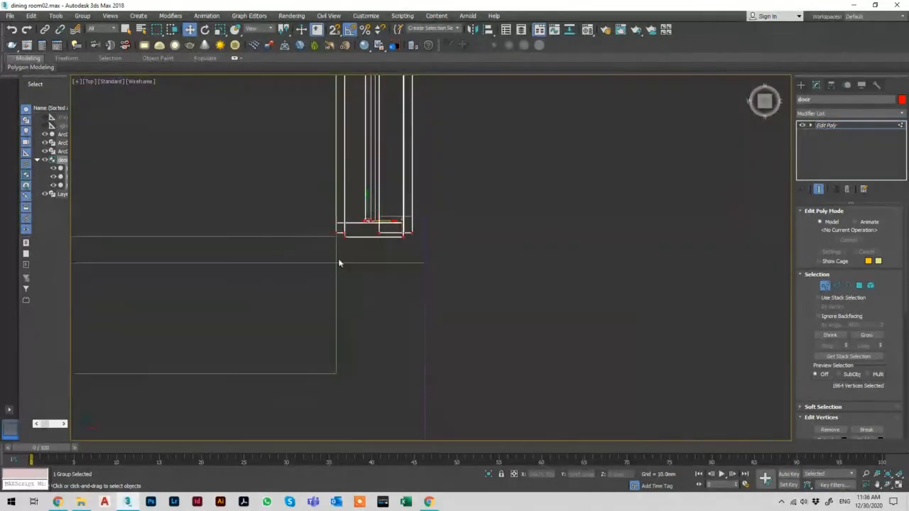
click(335, 30)
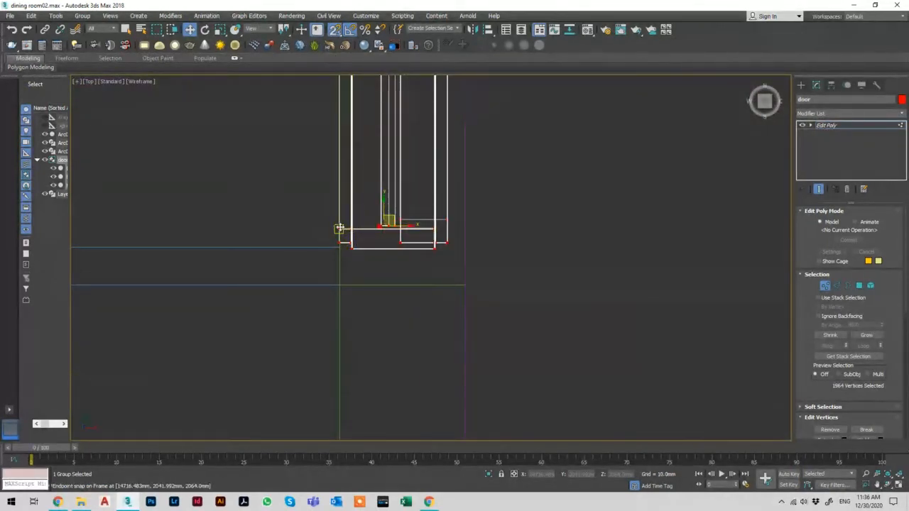
drag(339, 228, 324, 305)
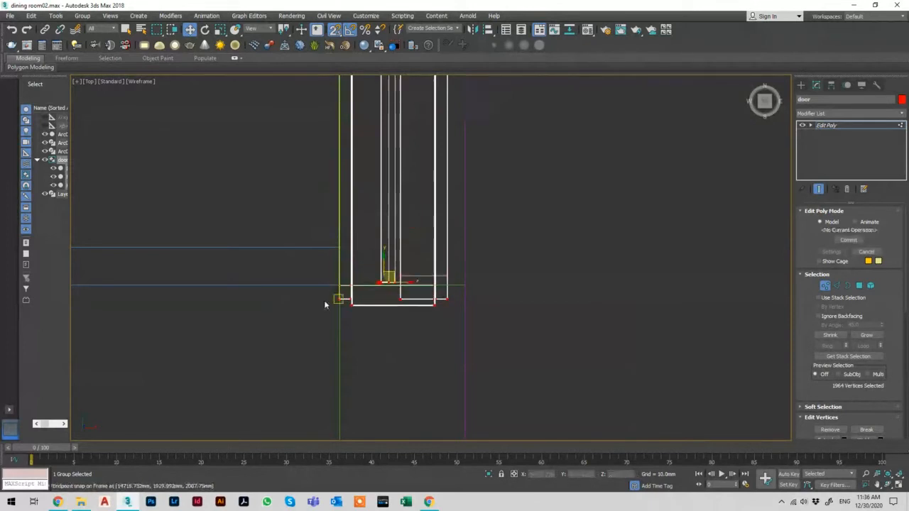
key(1)
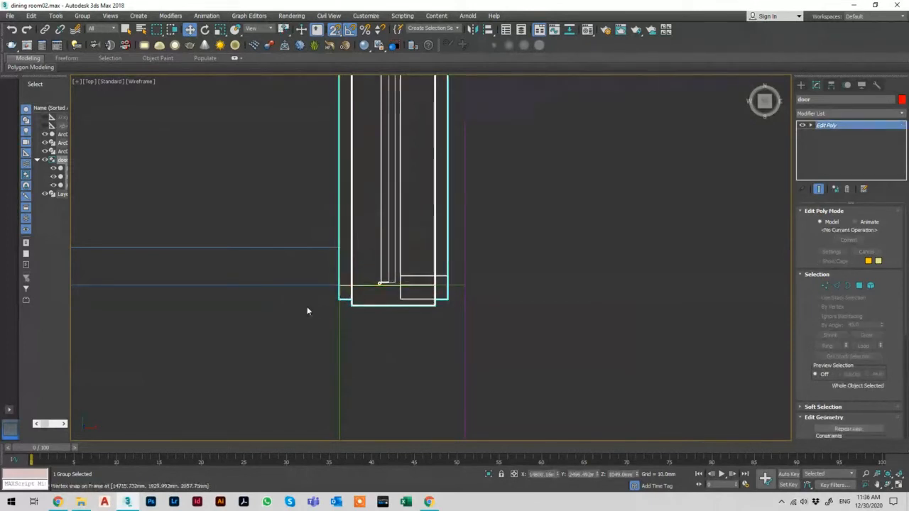
Step: Examine the widened door in shaded perspective, checking how the top of its frame meets the head of the opening
mouse_move(307, 311)
alt+middle_down()
mouse_move(363, 278)
mouse_move(379, 226)
mouse_move(373, 266)
mouse_move(386, 270)
mouse_move(372, 270)
mouse_move(405, 259)
mouse_move(406, 273)
mouse_move(400, 264)
mouse_move(389, 276)
mouse_move(398, 277)
alt+middle_up()
key(F3)
scroll(379, 227, down, 5)
key(z)
scroll(365, 274, up, 2)
scroll(393, 251, down, 2)
scroll(398, 264, down, 2)
middle_drag(405, 239, 418, 277)
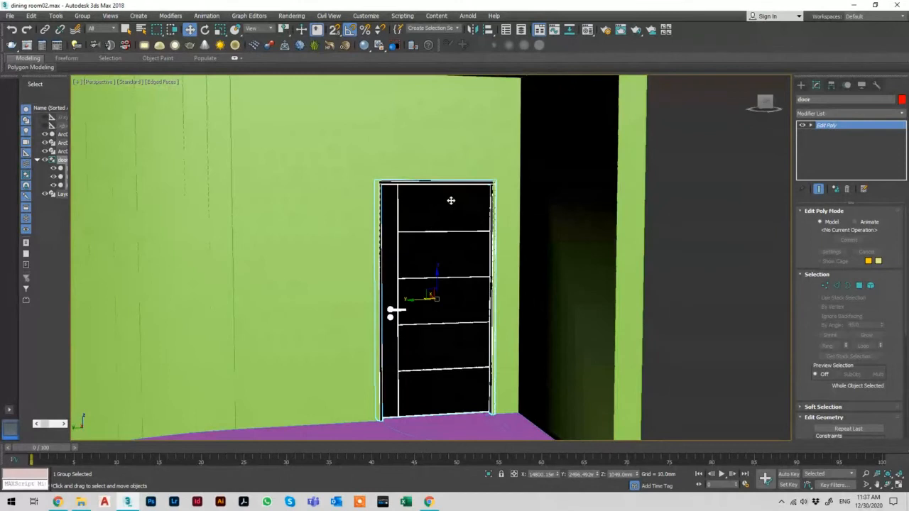
scroll(449, 190, up, 10)
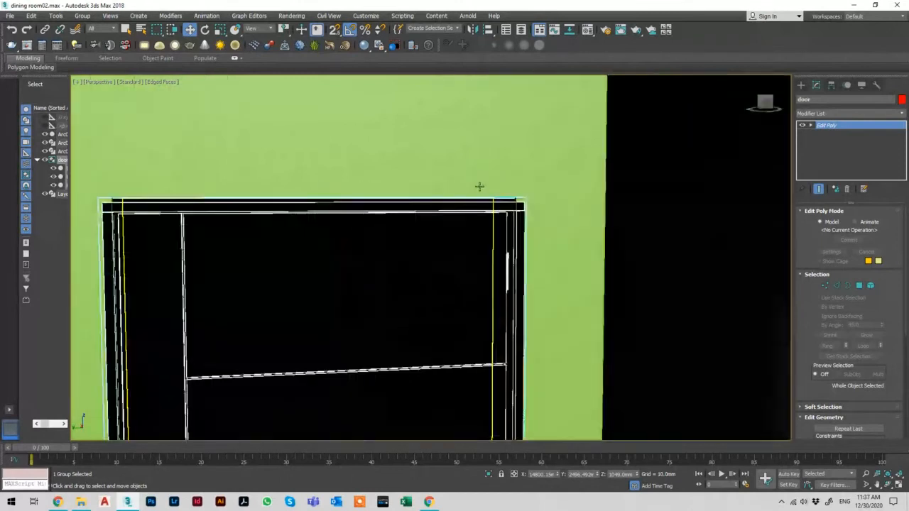
scroll(537, 192, up, 4)
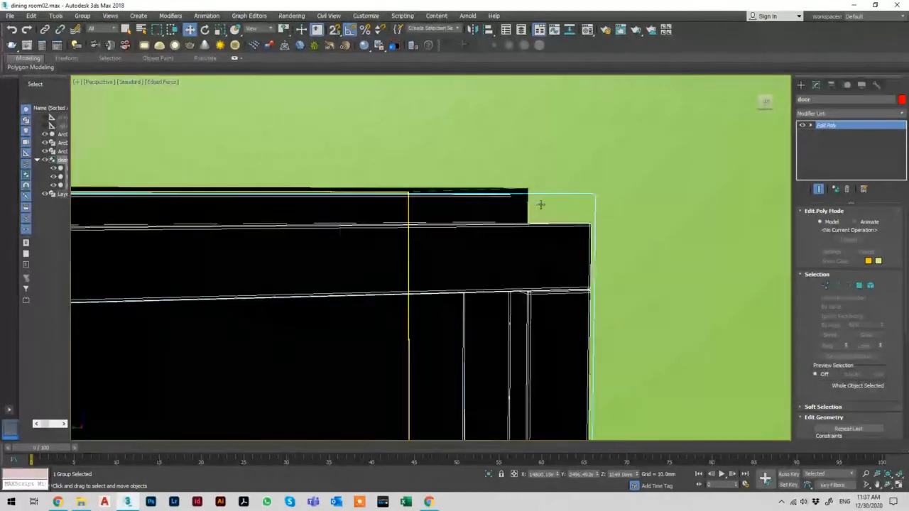
scroll(532, 191, down, 4)
scroll(530, 190, down, 5)
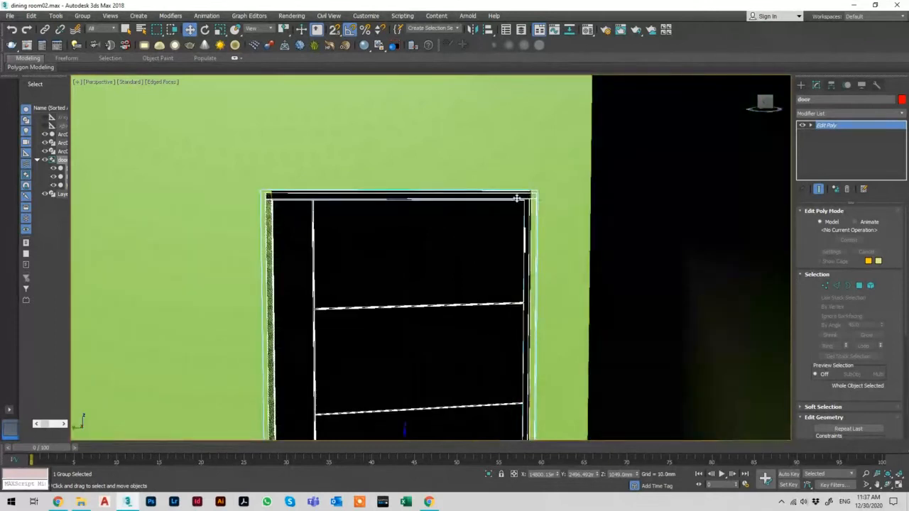
Step: Select the vertices along the top of the door and raise them slightly to cover the gap above the frame
key(1)
drag(557, 161, 257, 215)
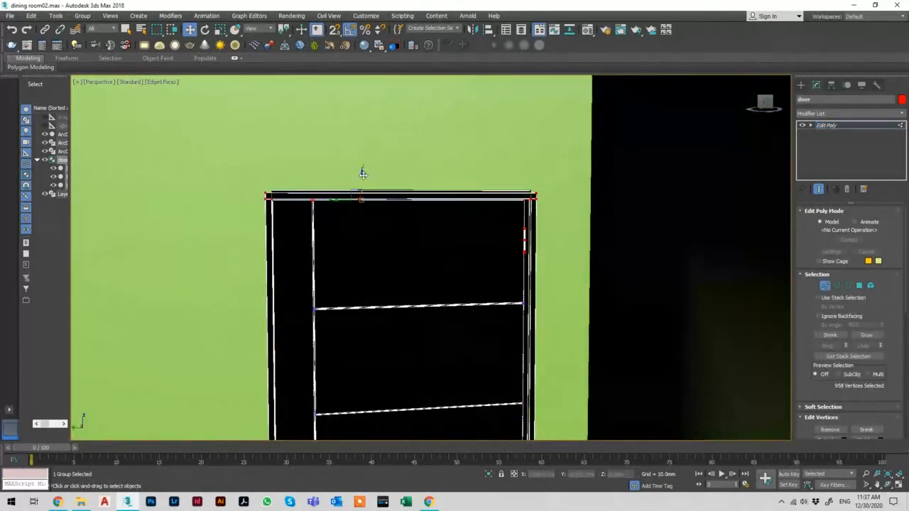
drag(363, 174, 368, 165)
key(1)
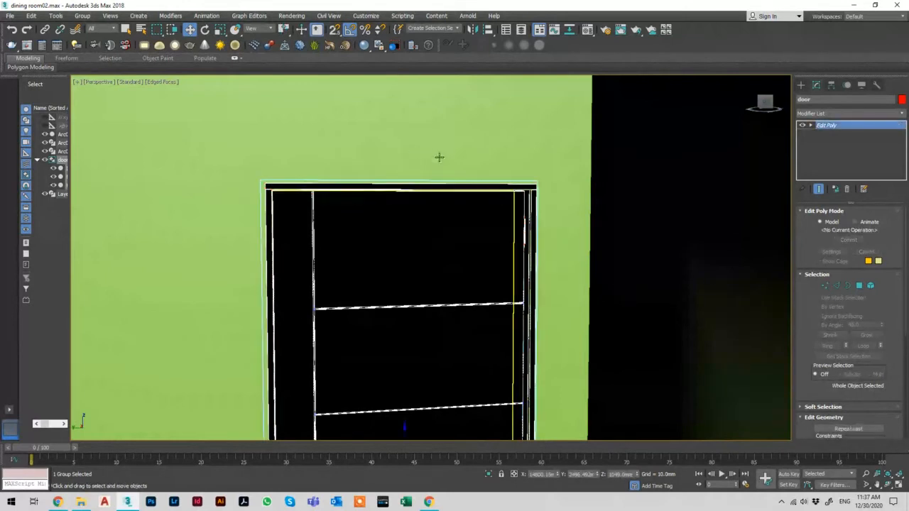
scroll(439, 157, down, 3)
scroll(430, 301, down, 1)
middle_drag(424, 329, 428, 310)
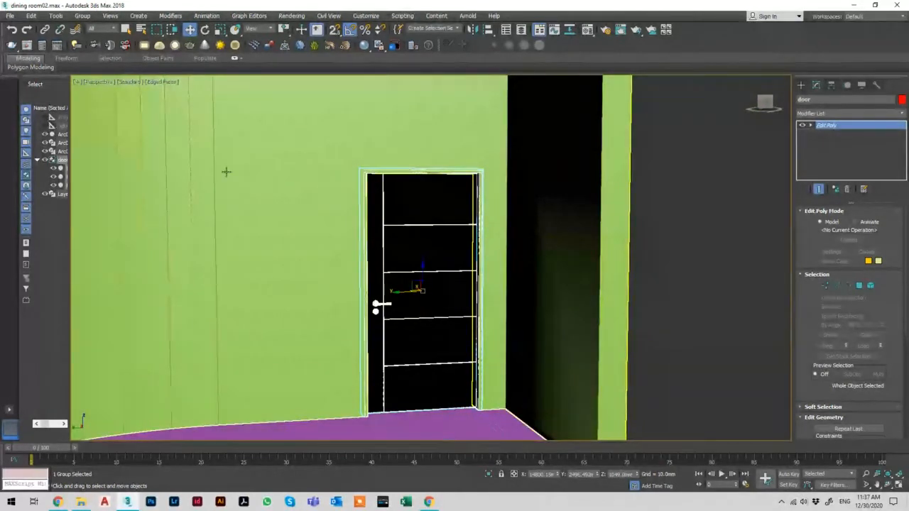
click(323, 187)
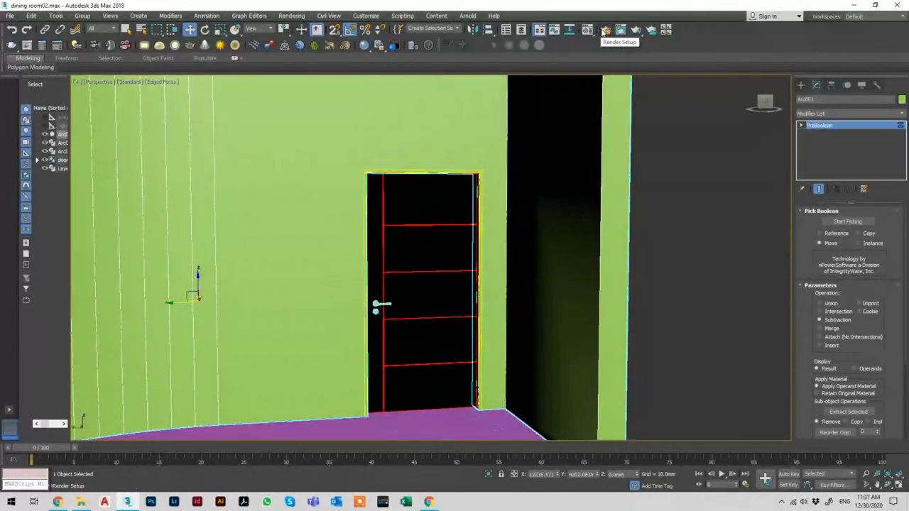
Step: Open the Render Setup, choose to load a render preset, and browse the folders for the preset file
click(604, 31)
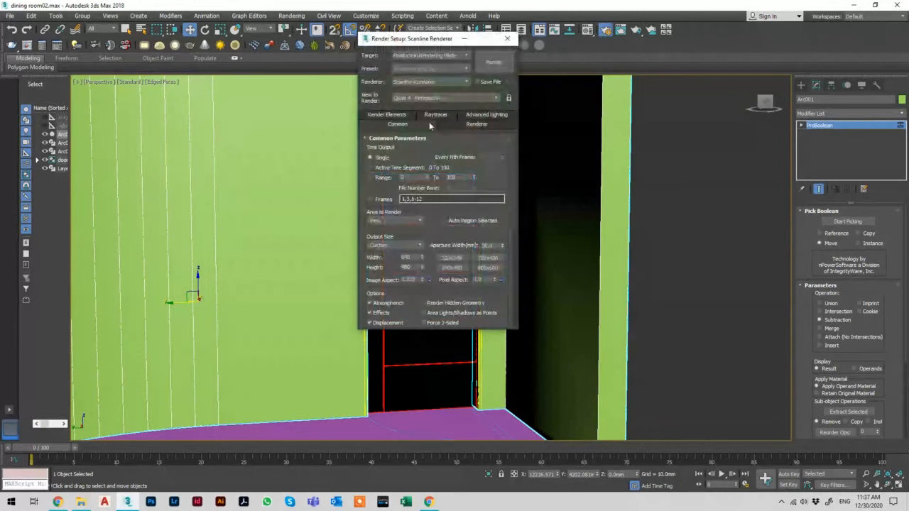
click(412, 69)
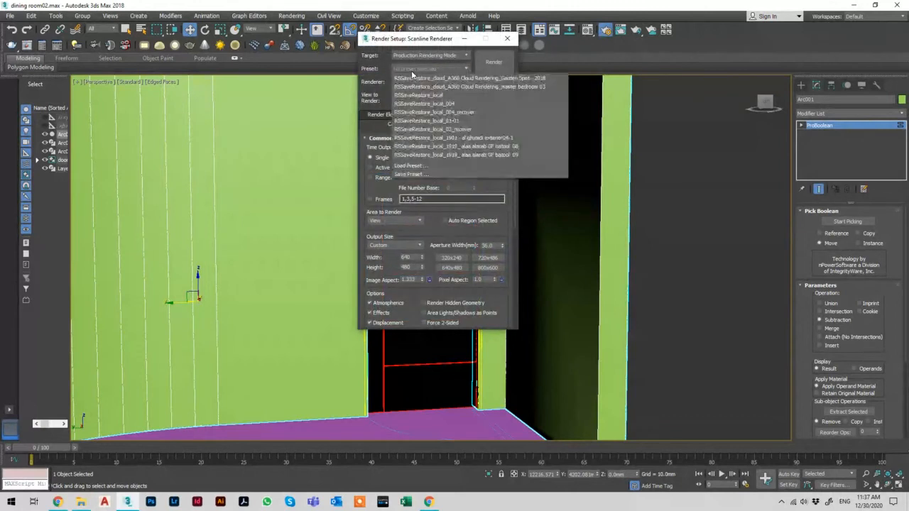
click(417, 166)
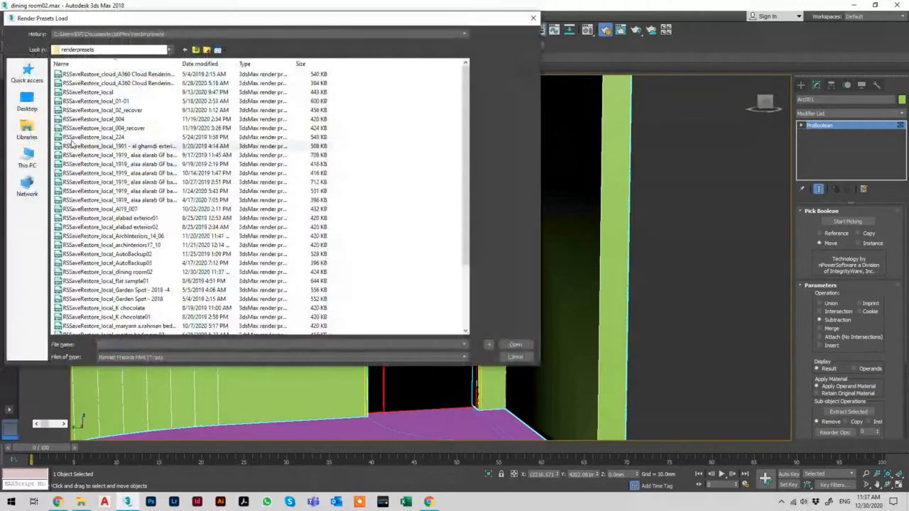
click(28, 105)
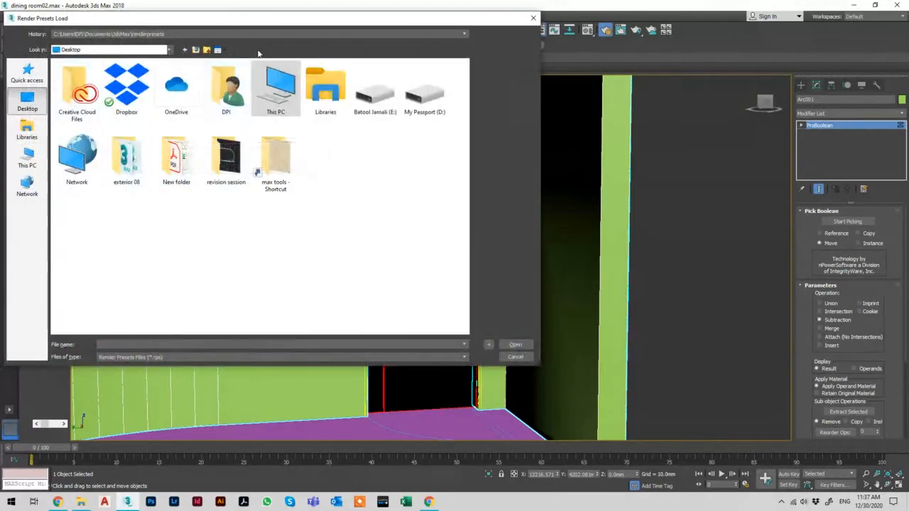
click(128, 102)
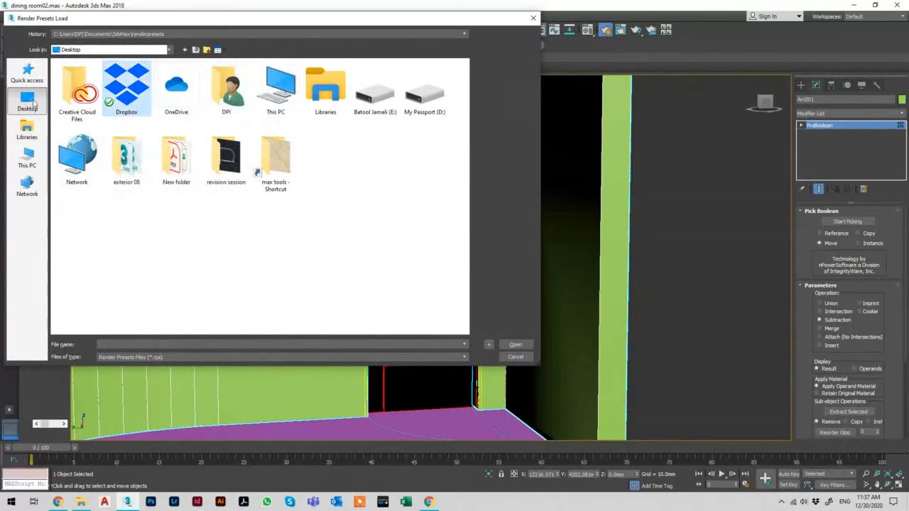
click(103, 35)
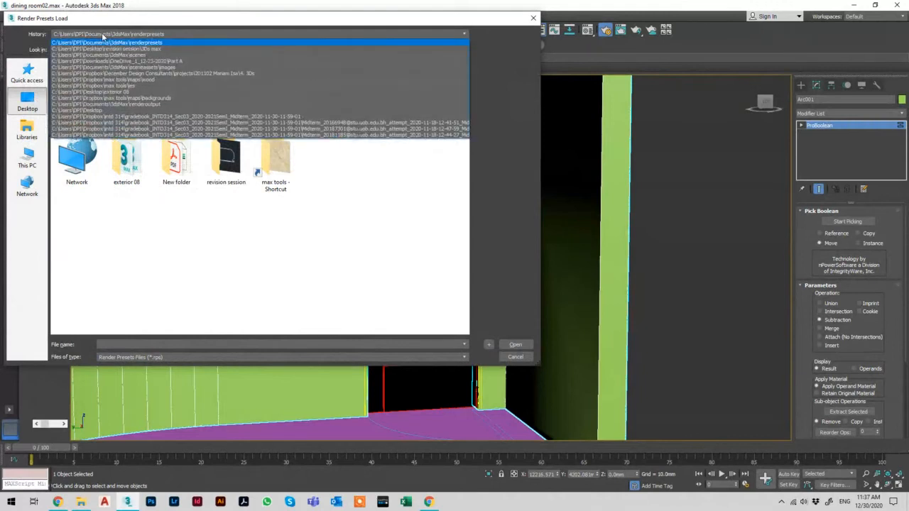
click(104, 42)
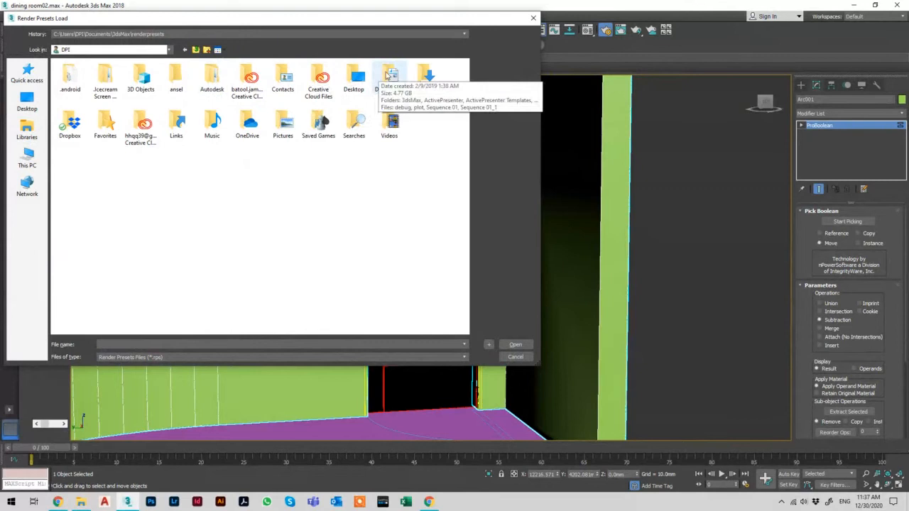
Step: Look in the Documents folder for a render preset, and search the Downloads folder in File Explorer for *.rps files
double_click(387, 76)
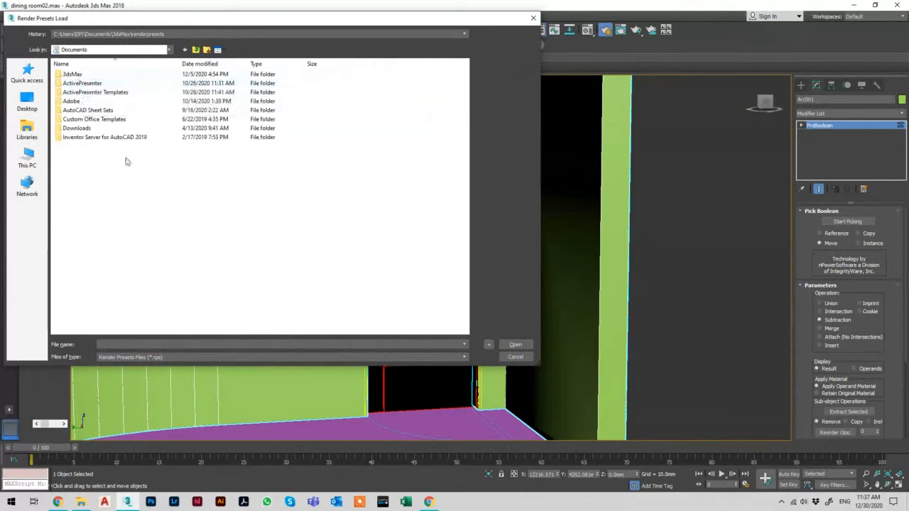
click(81, 501)
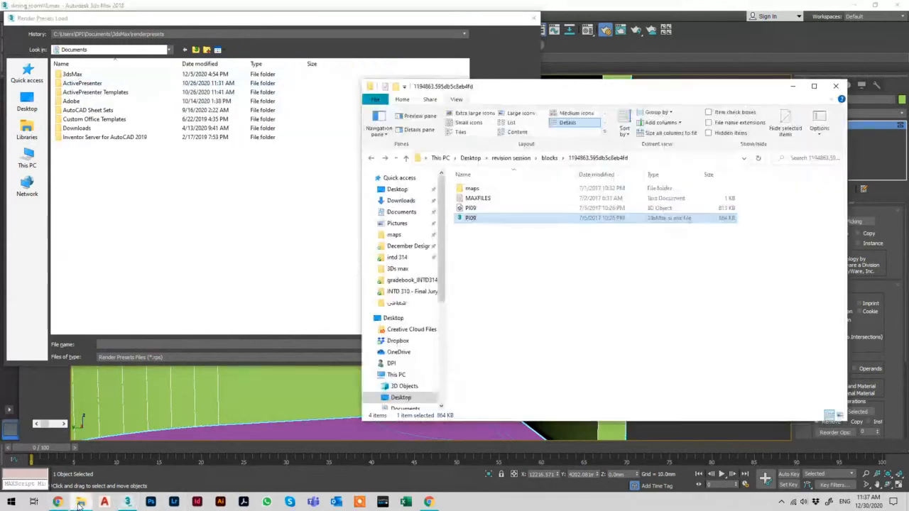
click(399, 201)
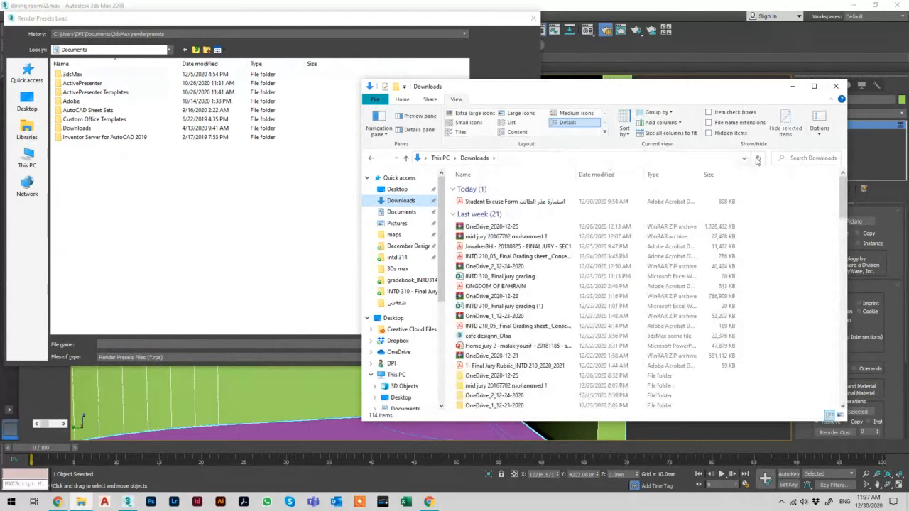
click(794, 158)
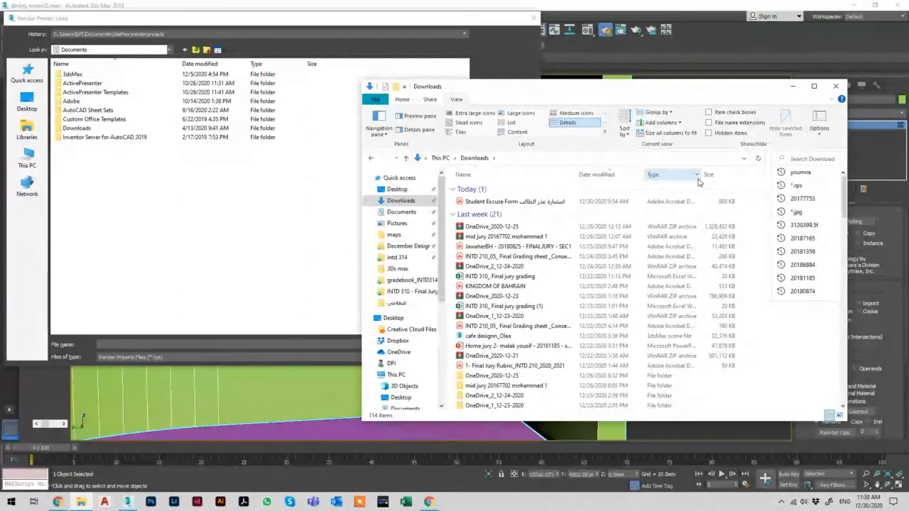
text(*.r)
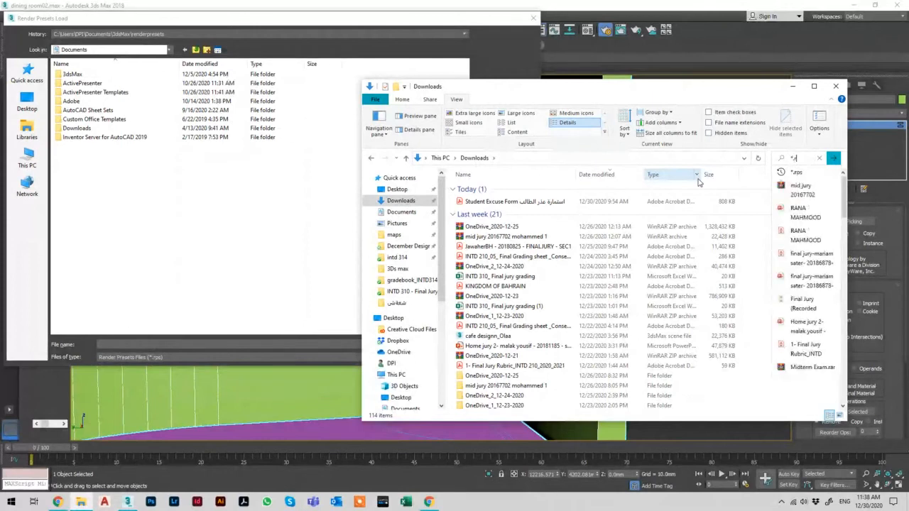
text(ps)
key(Return)
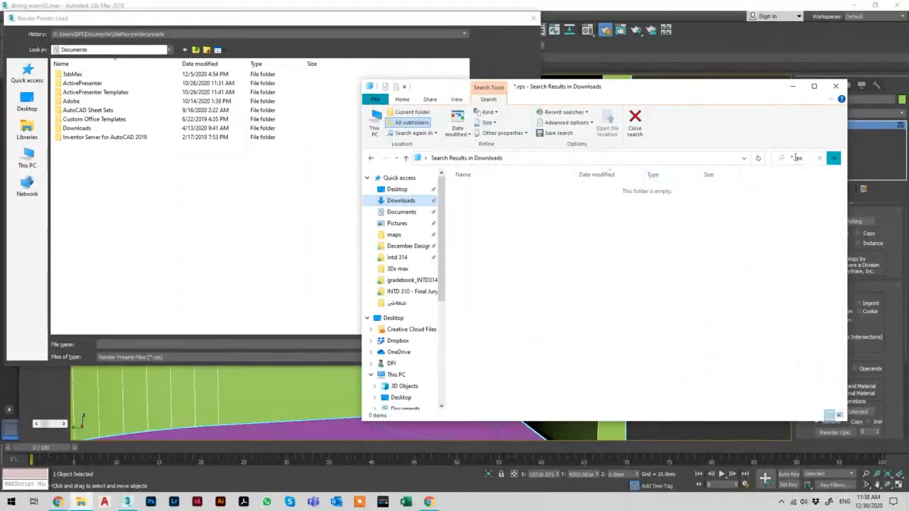
Step: Search the intd 314 folder for *.rps files and copy the "render setup" preset file
click(397, 257)
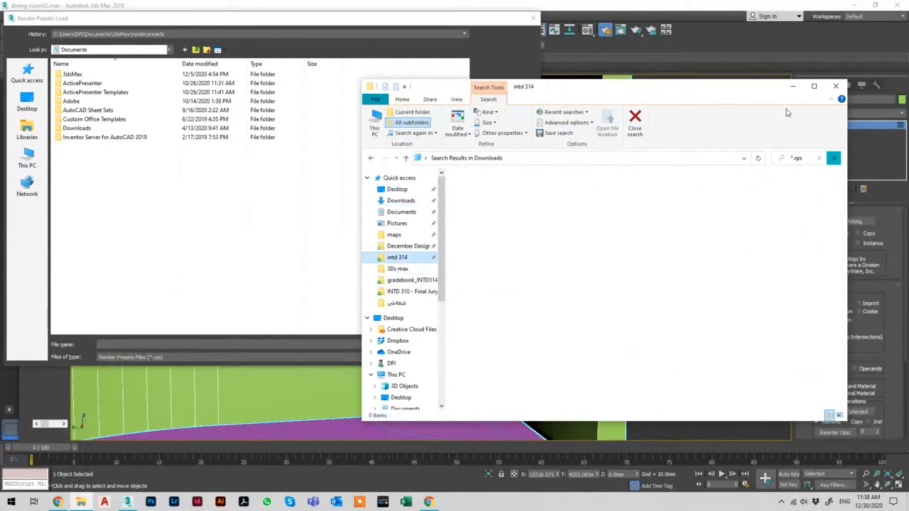
click(795, 158)
text(*.rps)
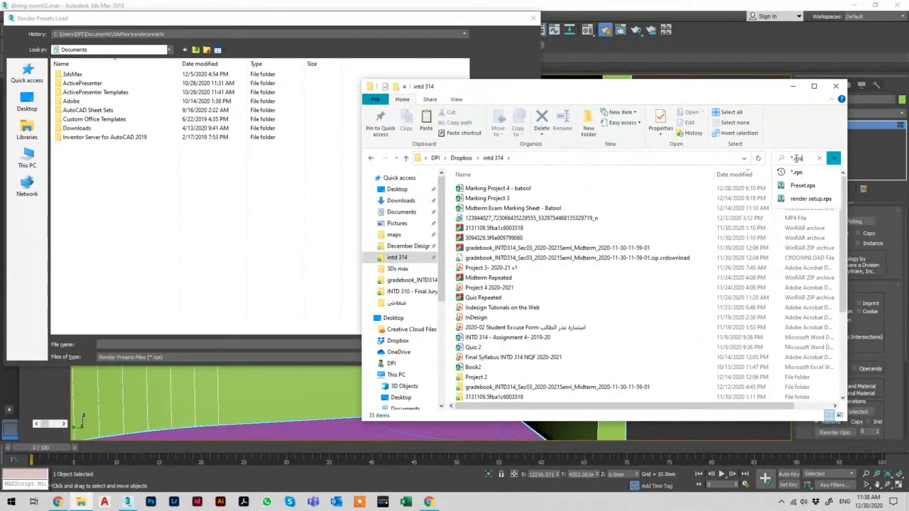
key(Return)
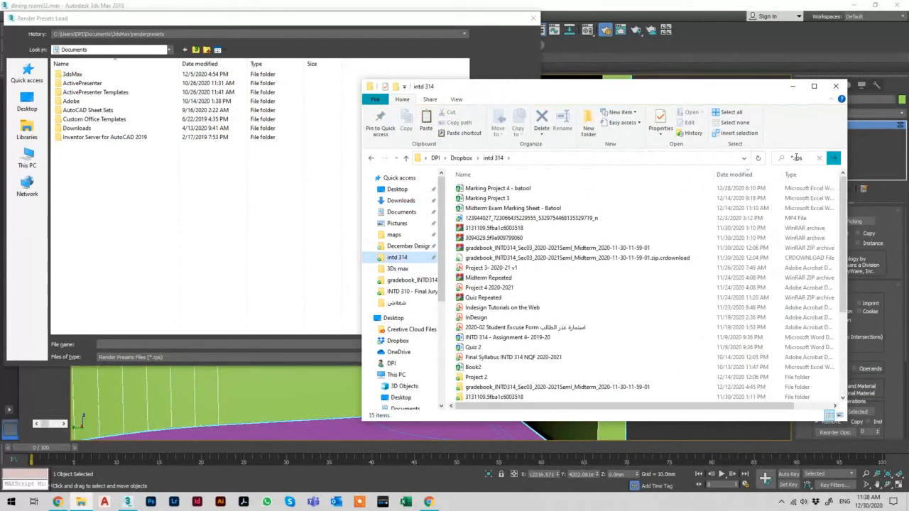
click(499, 186)
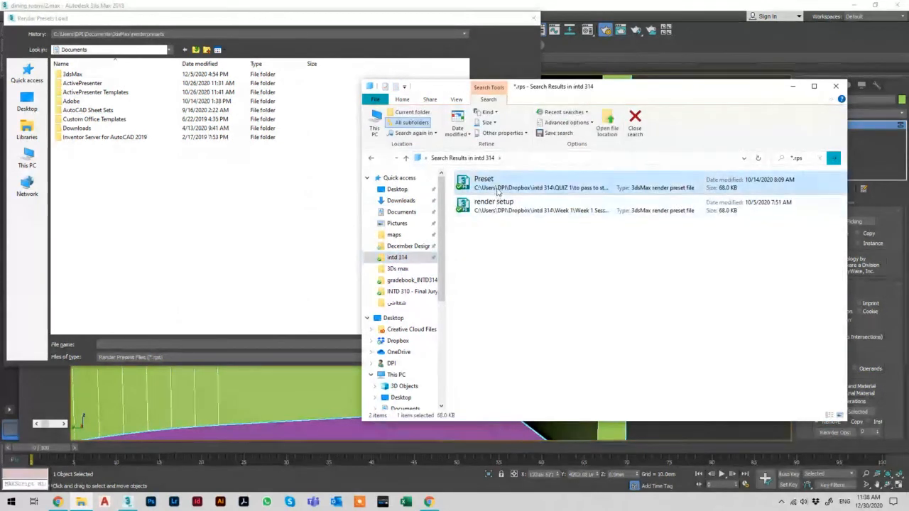
click(509, 215)
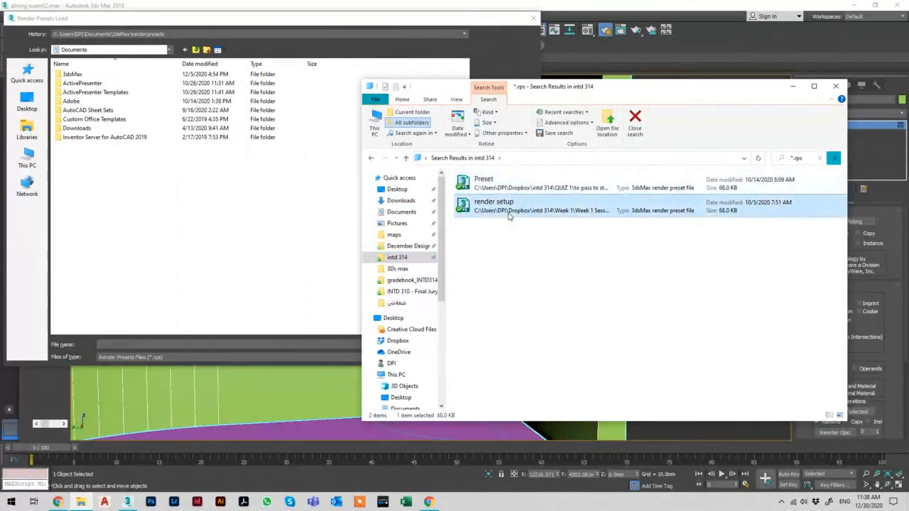
Step: Paste the "render setup" preset into the desktop's max tools folder and load it with all listed categories, including V-Ray Adv 3.60.03
click(36, 104)
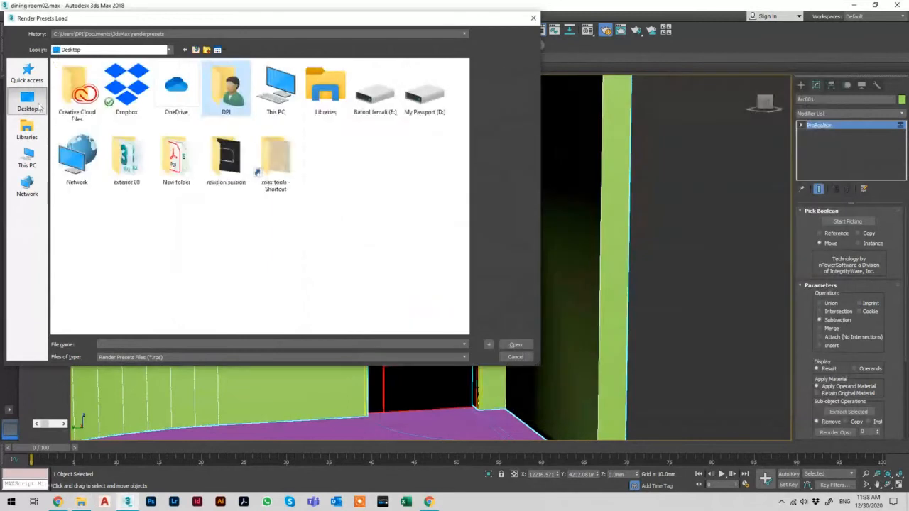
double_click(276, 157)
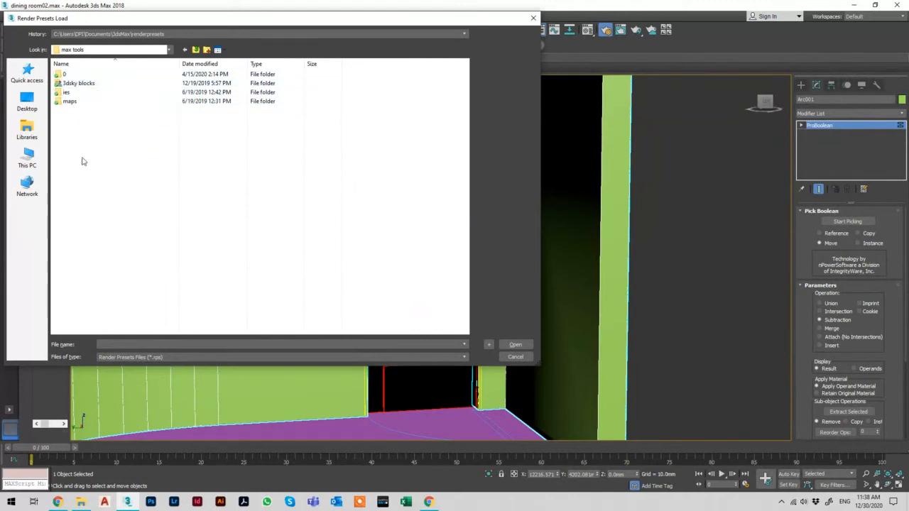
key(ctrl+v)
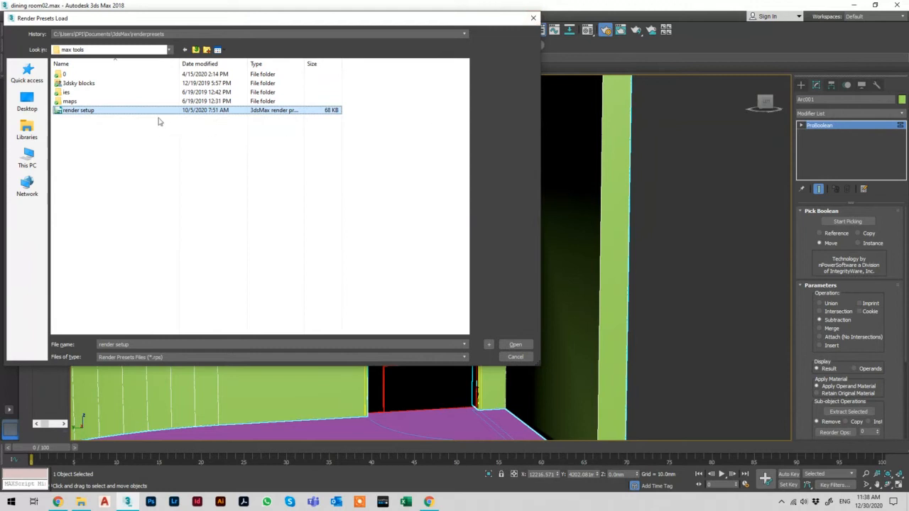
double_click(112, 112)
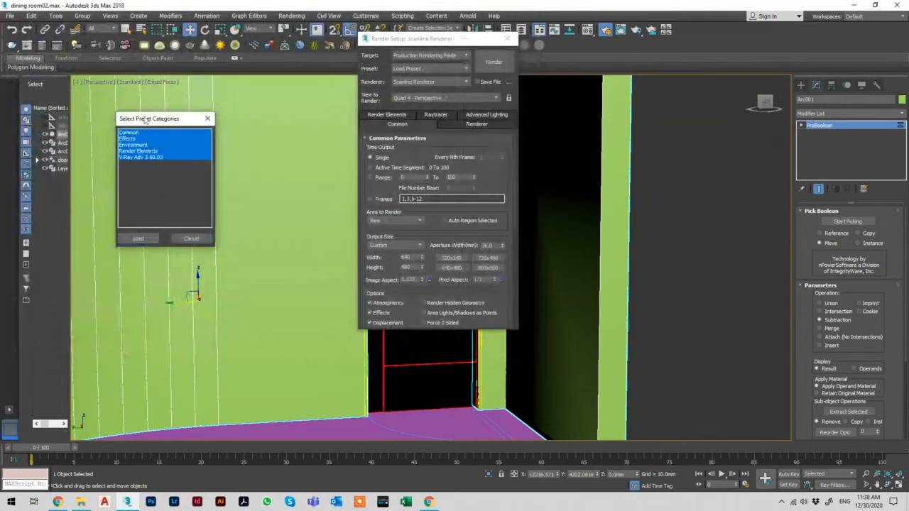
click(146, 236)
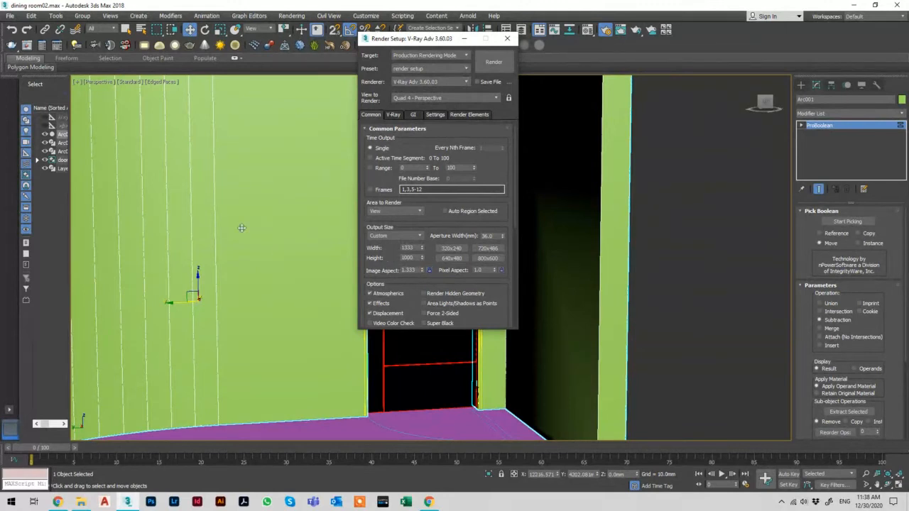
Step: Show the safe frame in the Perspective viewport, move the Render Setup window off the room view, and deselect the wall
click(188, 207)
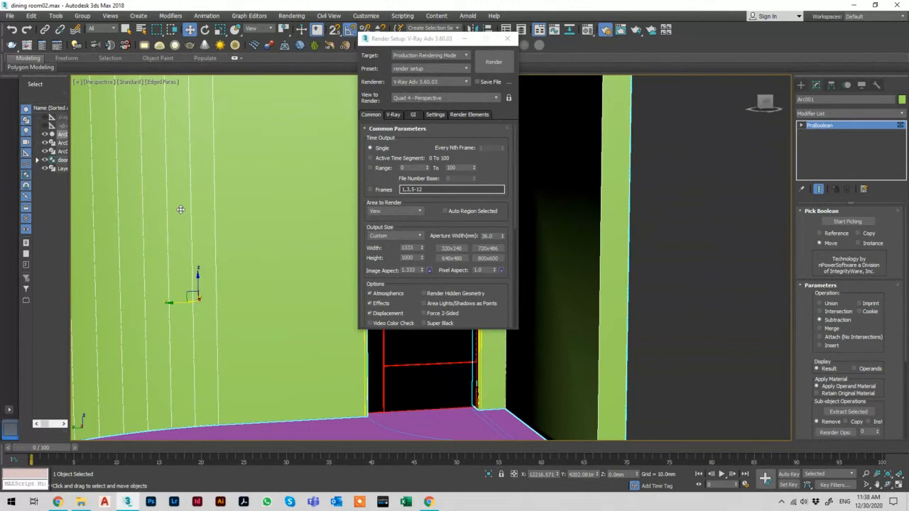
scroll(181, 209, down, 4)
scroll(179, 207, up, 2)
scroll(179, 207, down, 2)
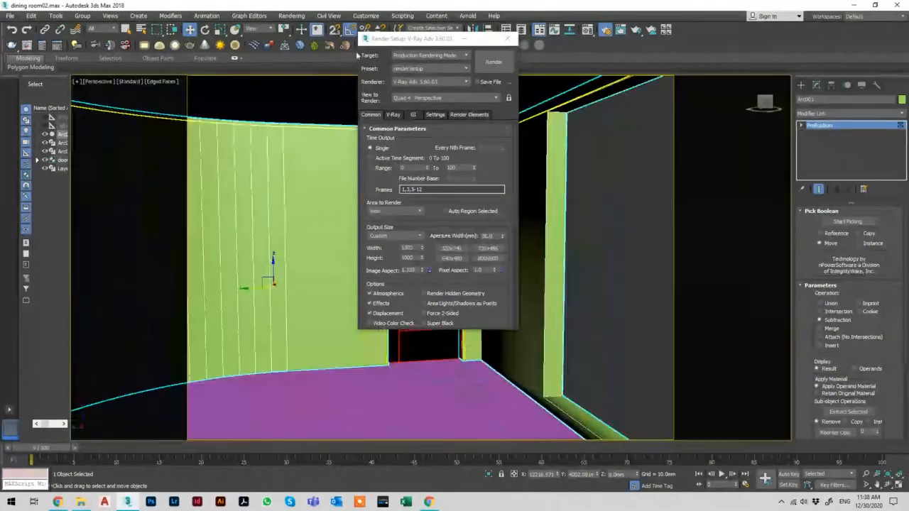
drag(382, 40, 736, 67)
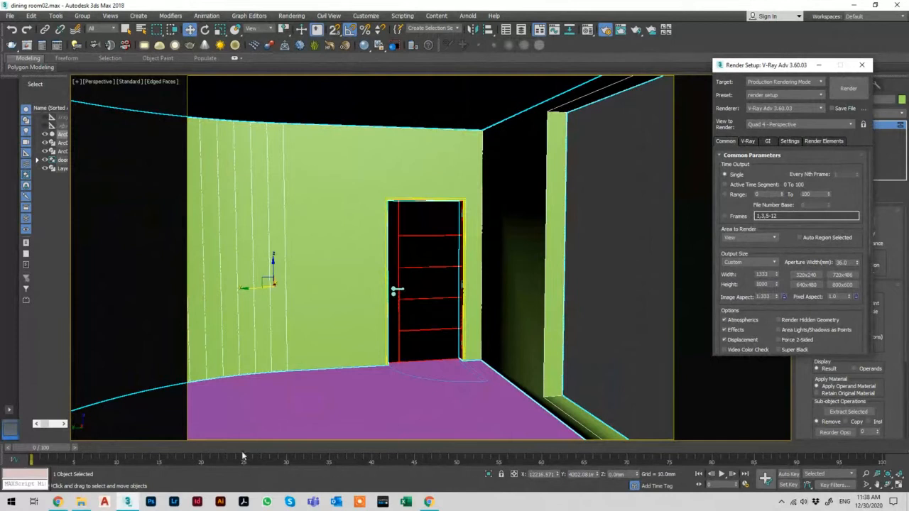
click(604, 220)
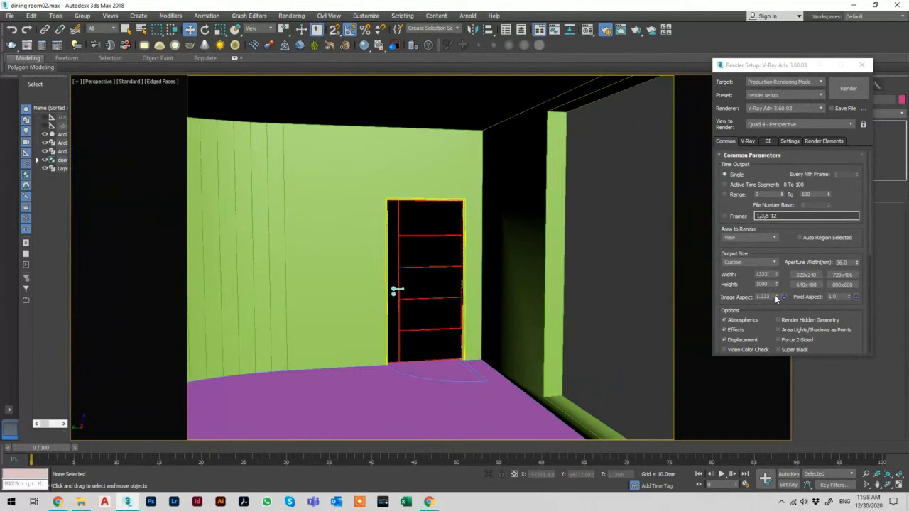
Step: Try wider and narrower image aspect ratios for the render output and compare the safe frame in the viewport
drag(776, 297, 729, 181)
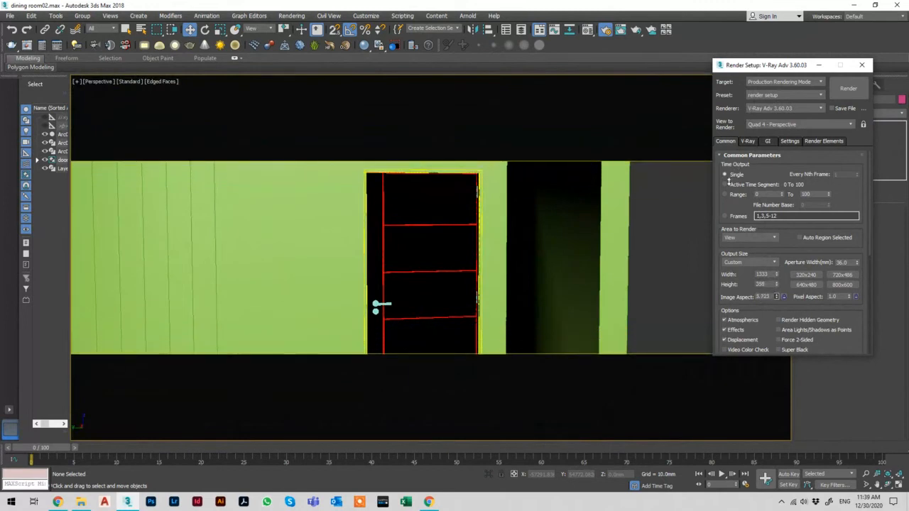
drag(720, 102, 694, 173)
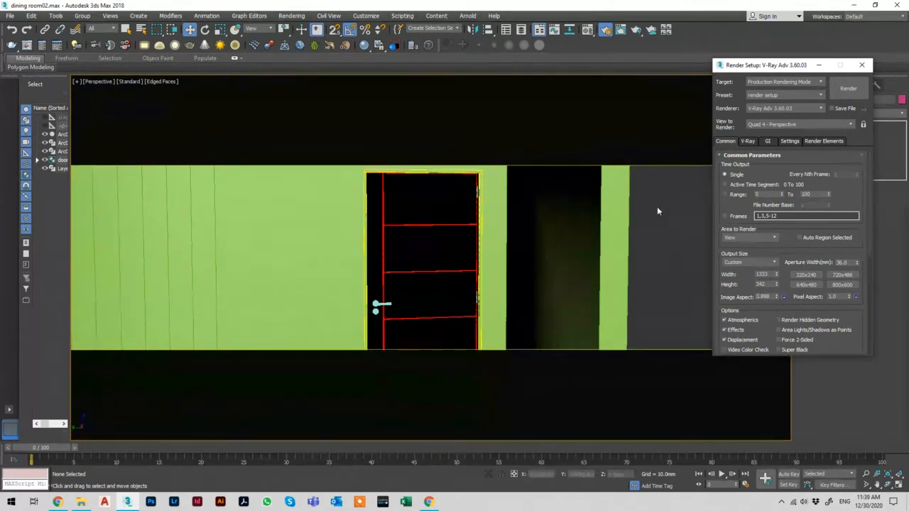
drag(778, 299, 768, 419)
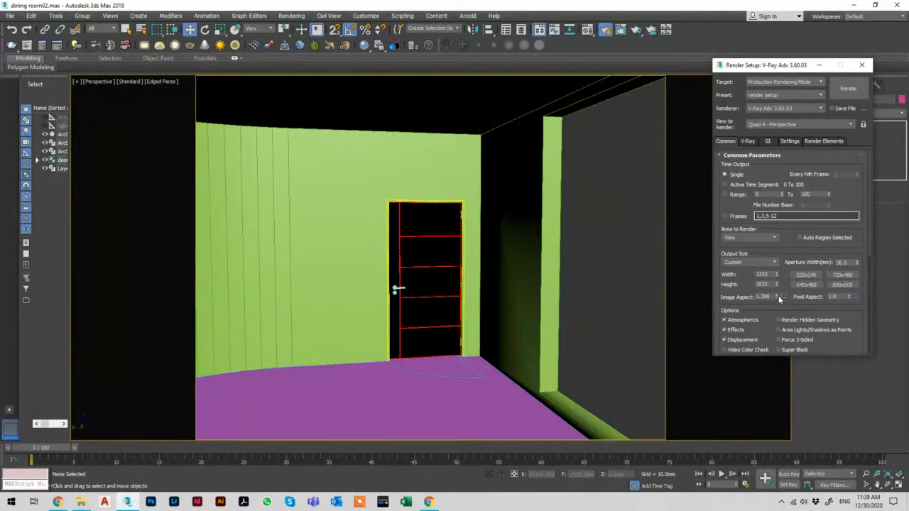
drag(776, 297, 775, 165)
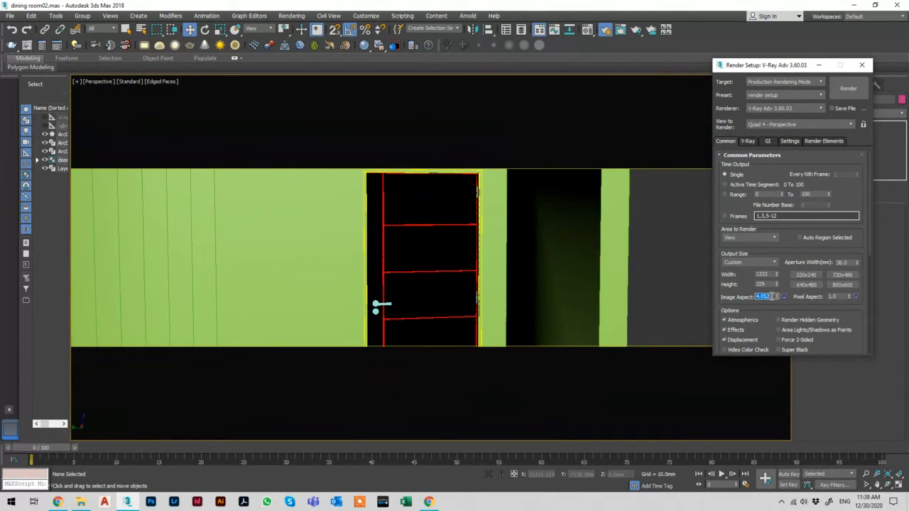
Step: Set the output image aspect to 1.414 and lock it, set the width to 500, and close Render Setup
text(1.414)
key(Return)
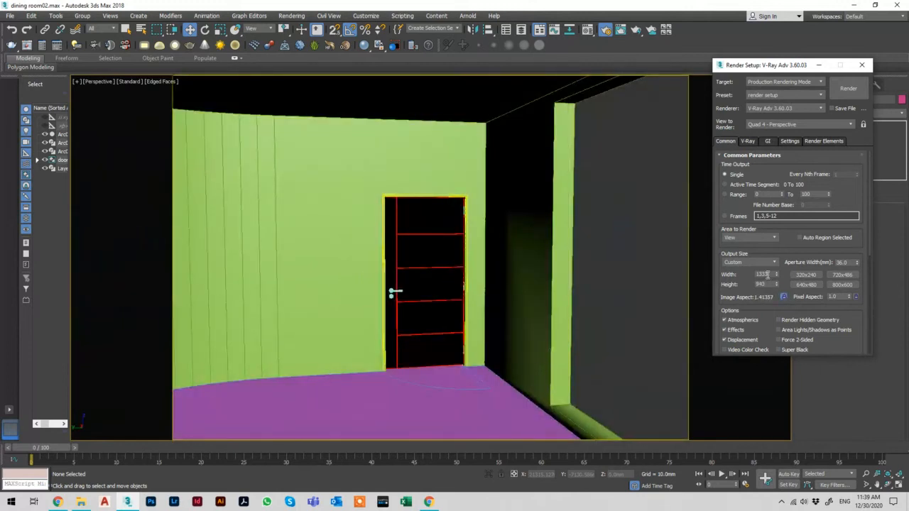
double_click(762, 275)
text(2)
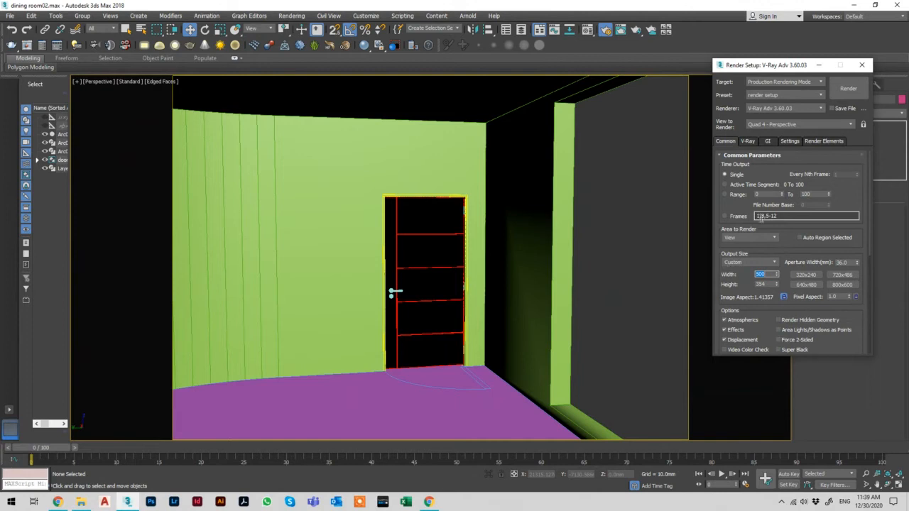
click(862, 65)
Step: Switch to the Bb Collaborate session in Chrome, read the latest message in the Everyone chat, and return to 3ds Max
key(alt+Tab)
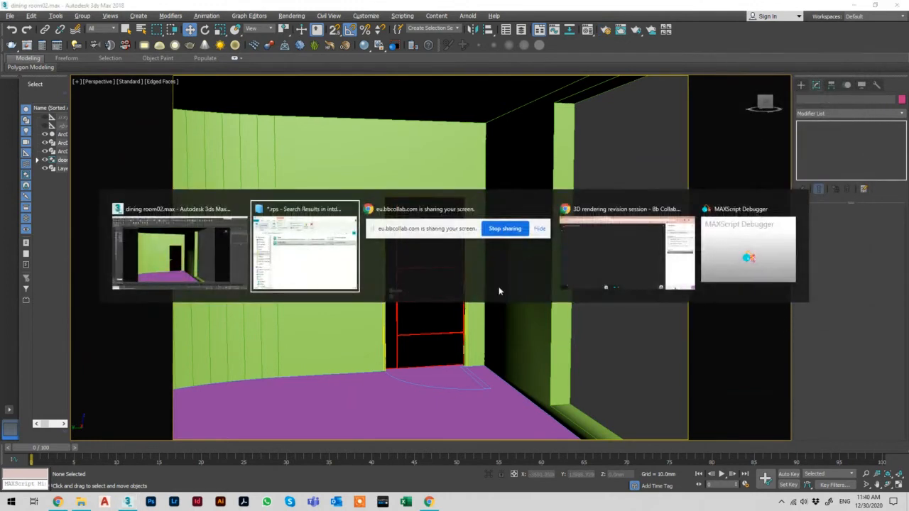
click(596, 289)
click(732, 478)
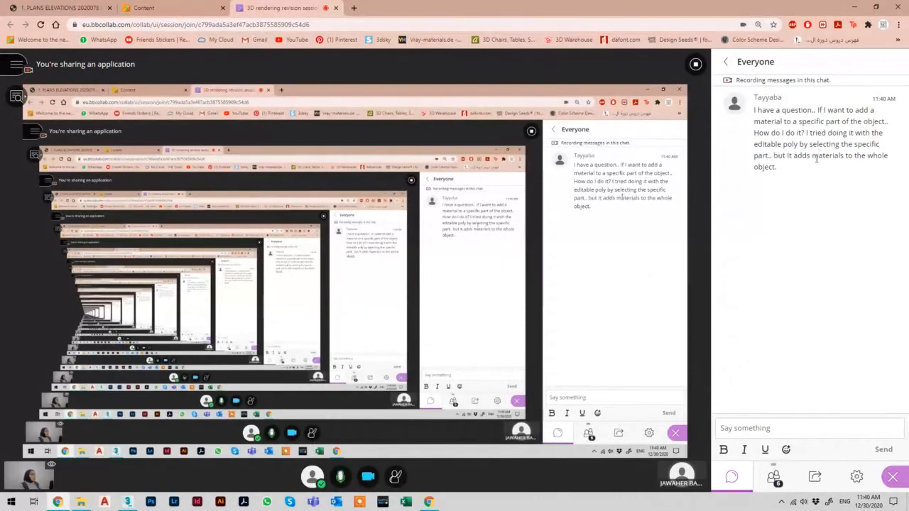
click(857, 8)
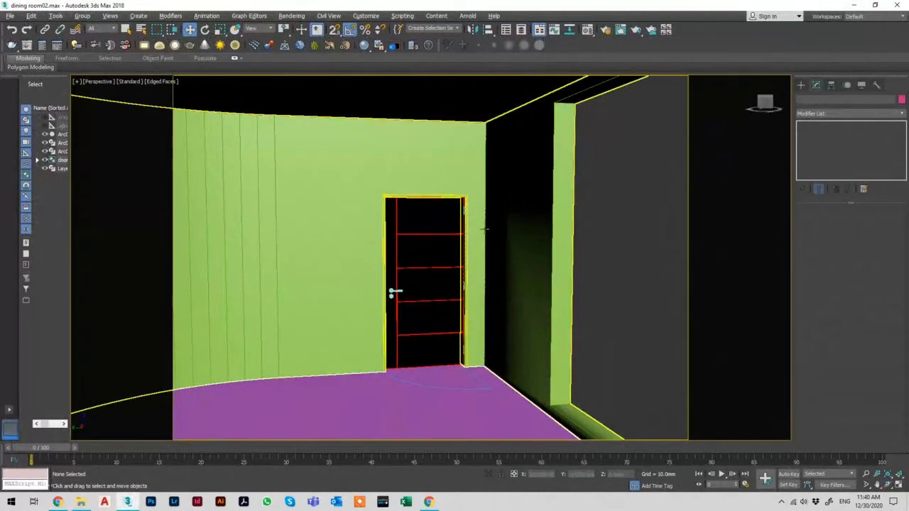
Step: Select the door, open the Material Editor beside it, and pick the door's existing material into the first sample slot
click(451, 254)
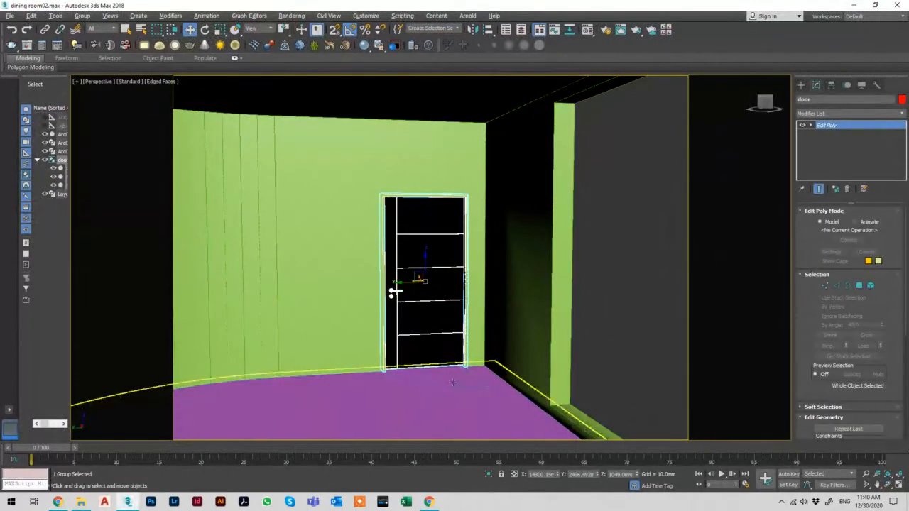
key(m)
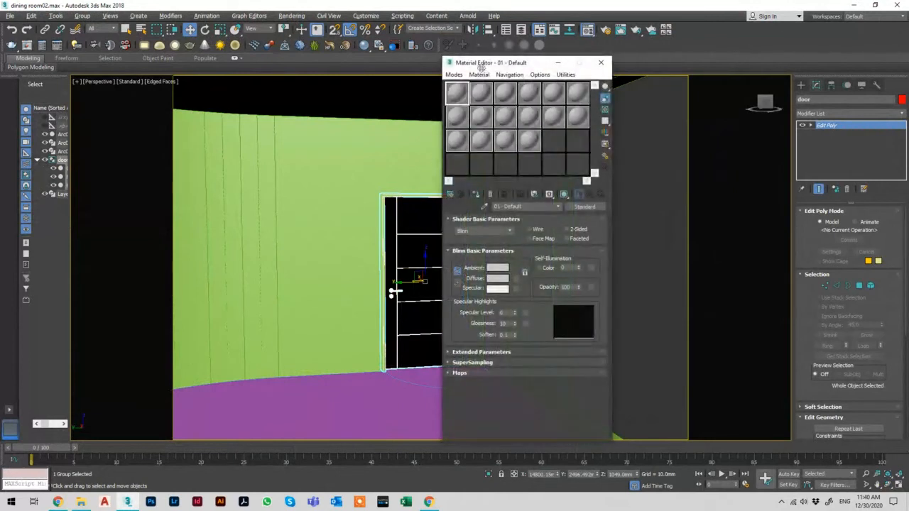
drag(482, 66, 656, 62)
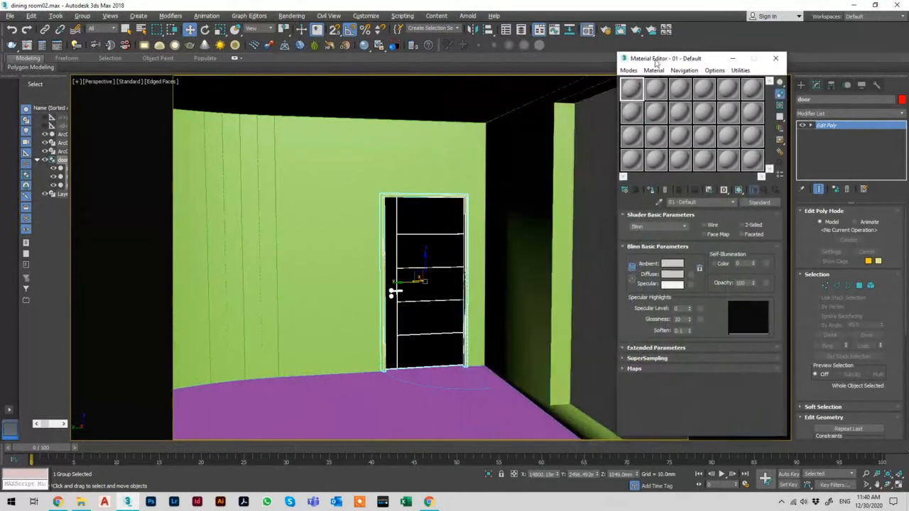
click(660, 203)
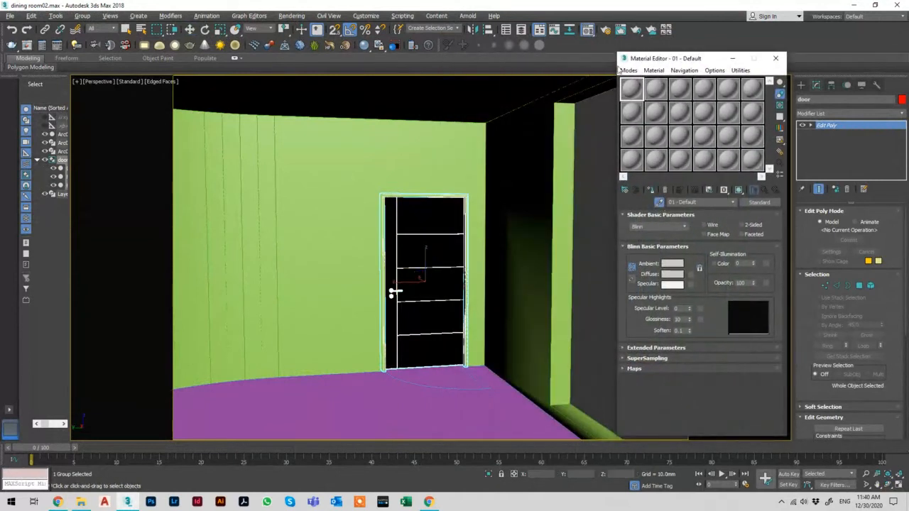
click(436, 204)
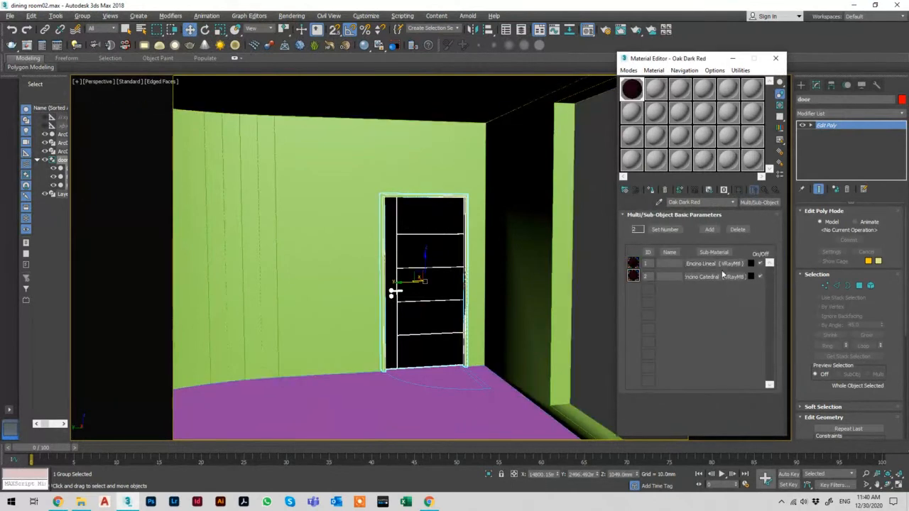
Step: Convert the first sample slot in the second row to a VRayMtl material and name it wood
click(632, 112)
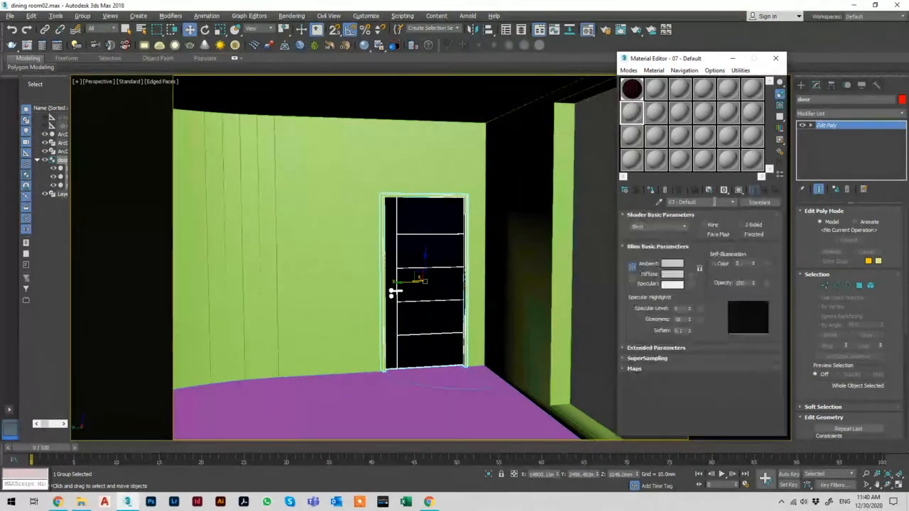
click(757, 203)
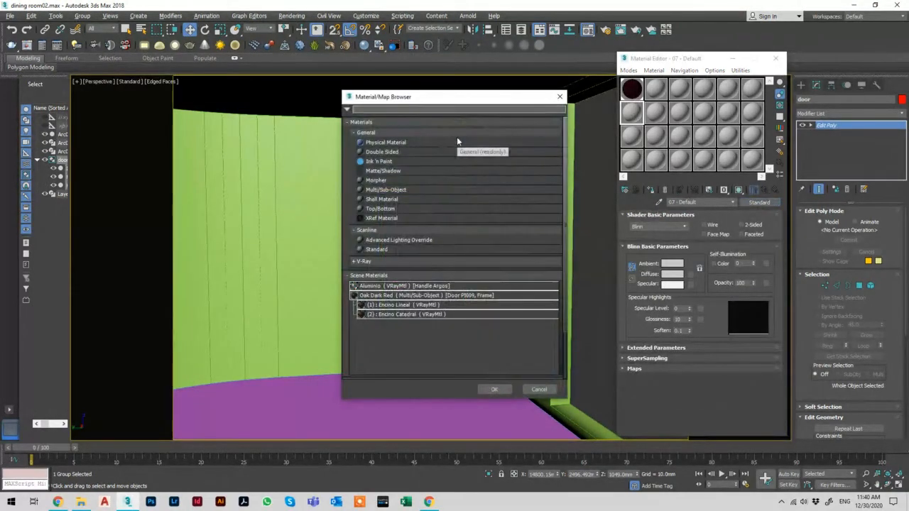
text(vraym)
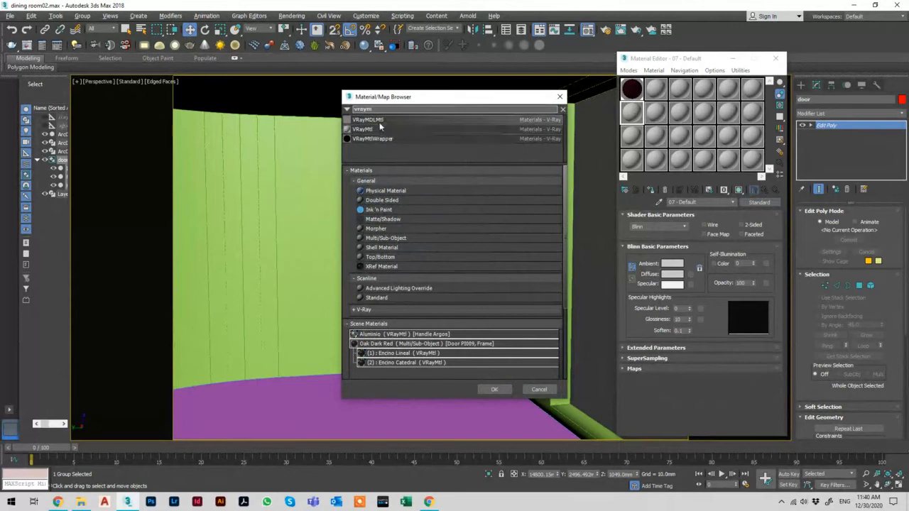
double_click(374, 127)
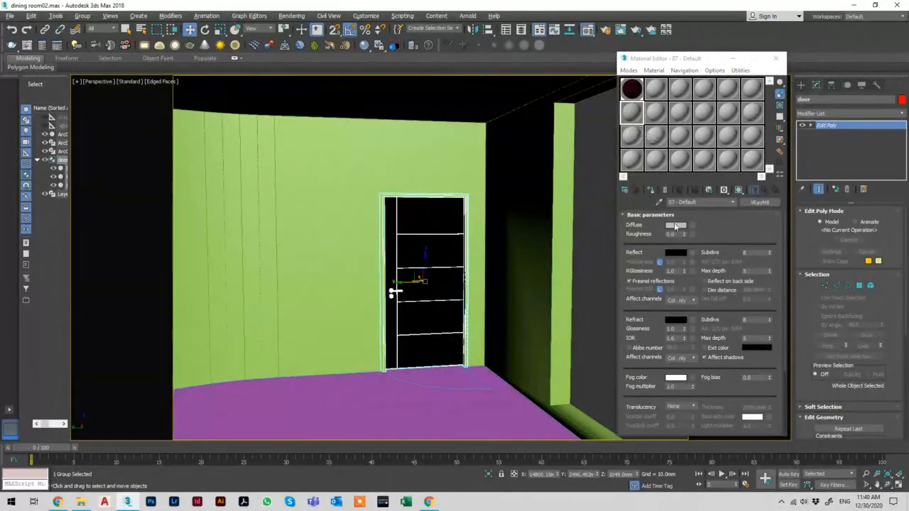
click(700, 201)
text(w)
key(Return)
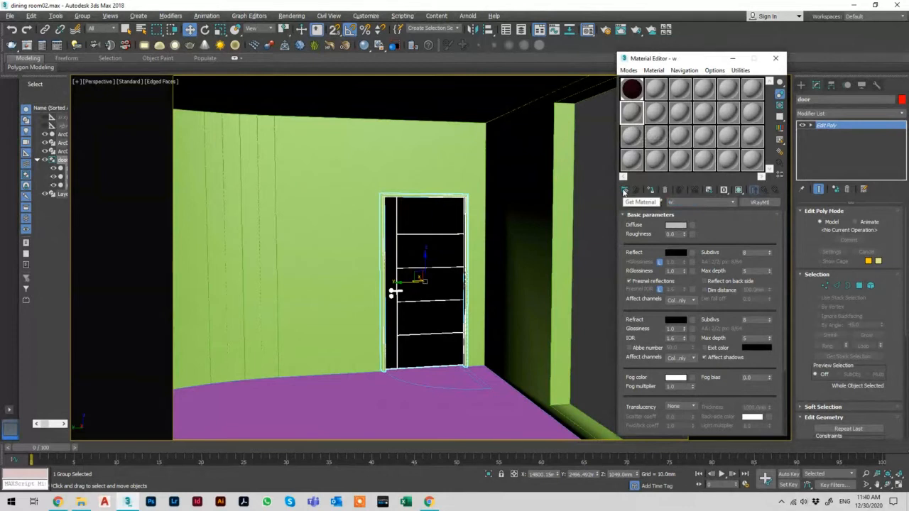
text(ood)
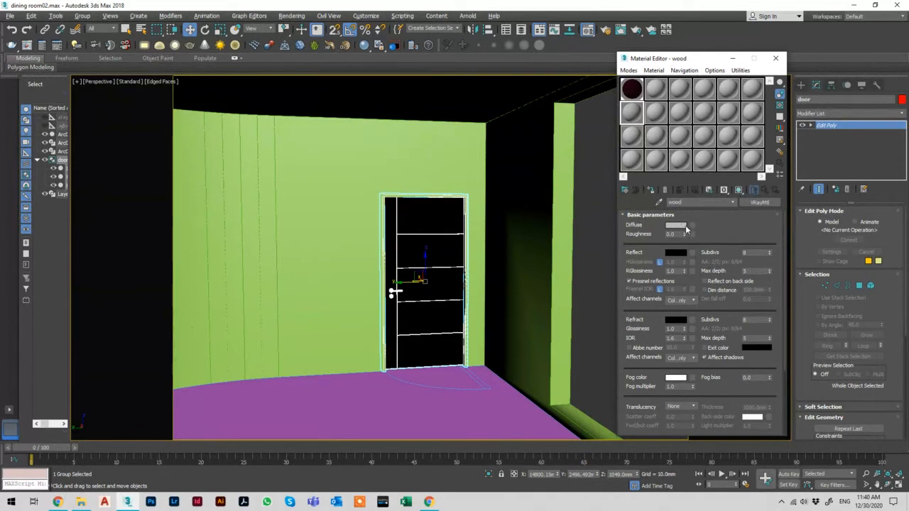
key(alt+Tab)
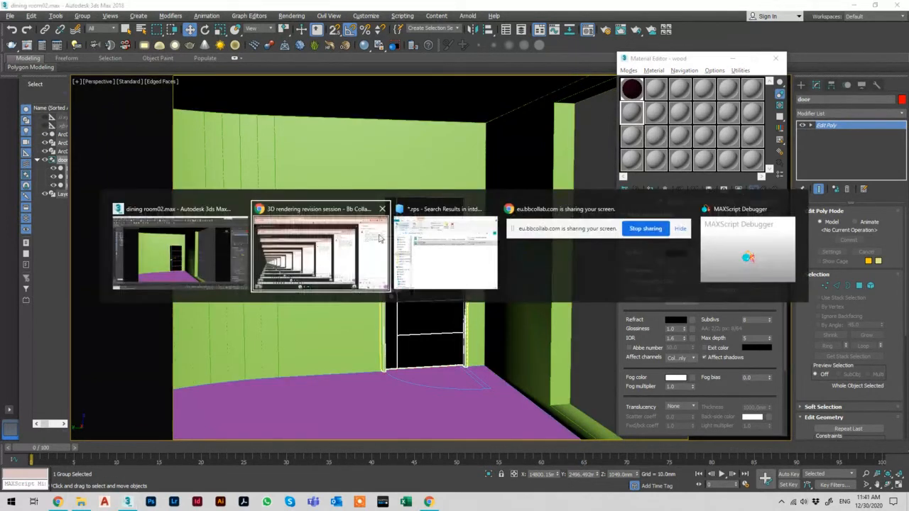
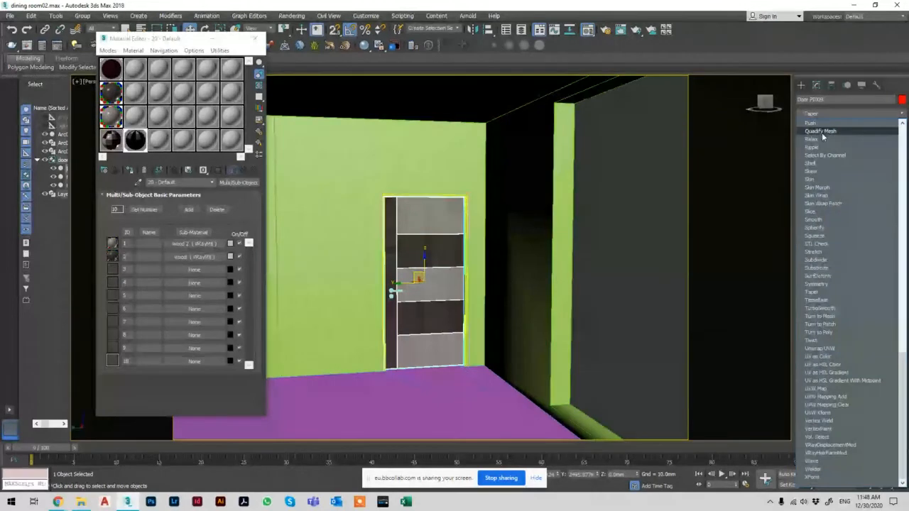
click(822, 132)
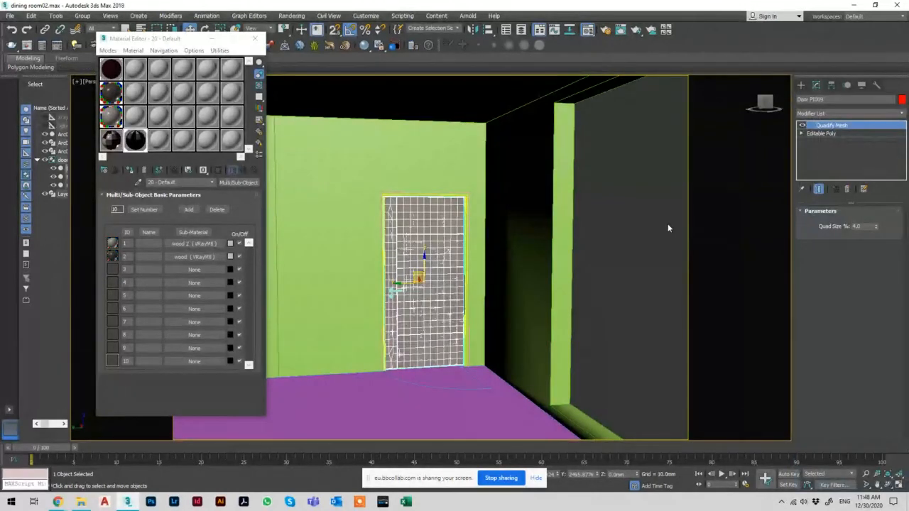
key(super)
key(alt+Tab)
key(alt+Tab)
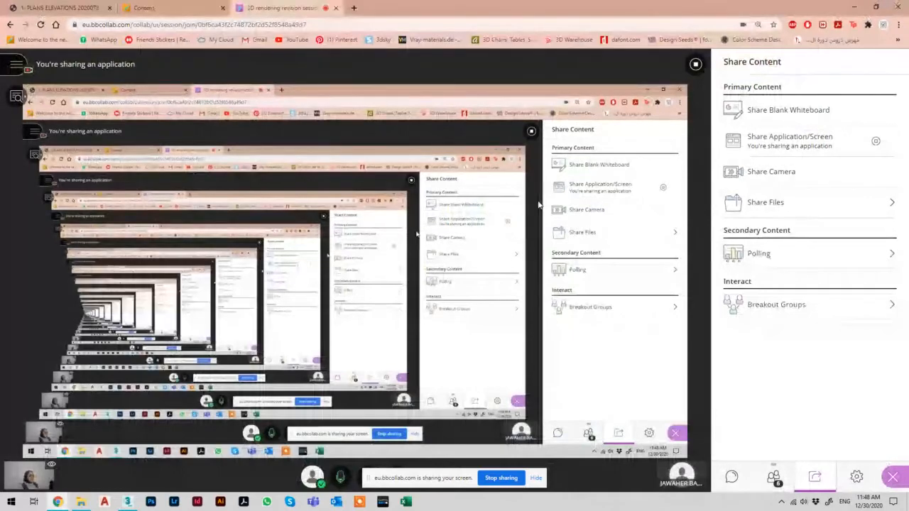
key(alt+Tab)
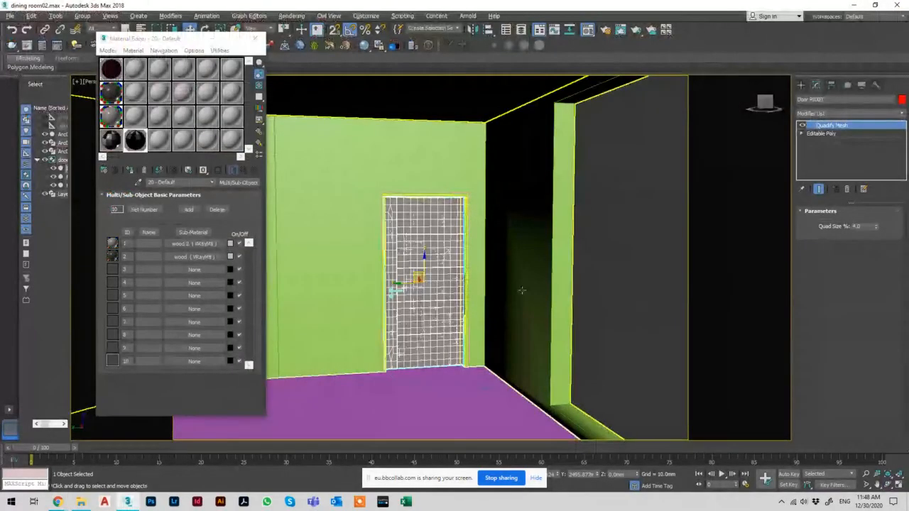
click(847, 189)
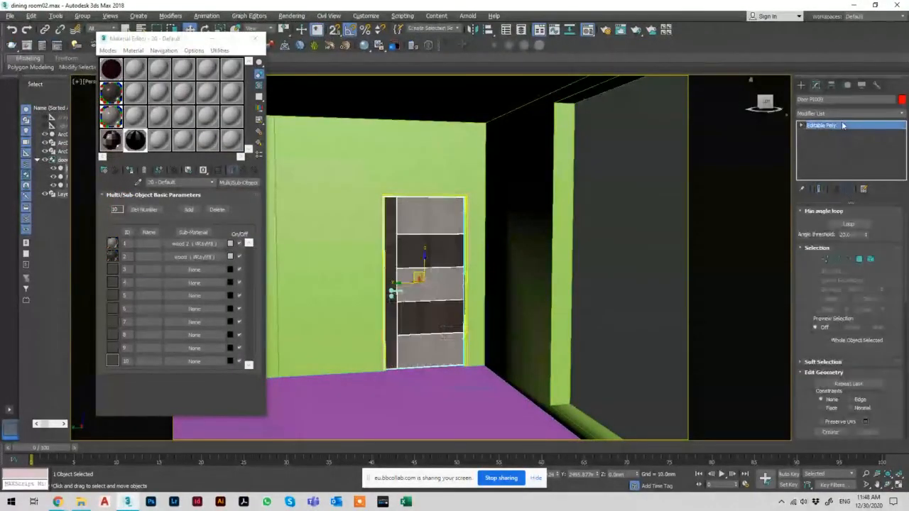
Step: Add a Taper modifier to the door leaf and an Edit Poly modifier above it
click(848, 113)
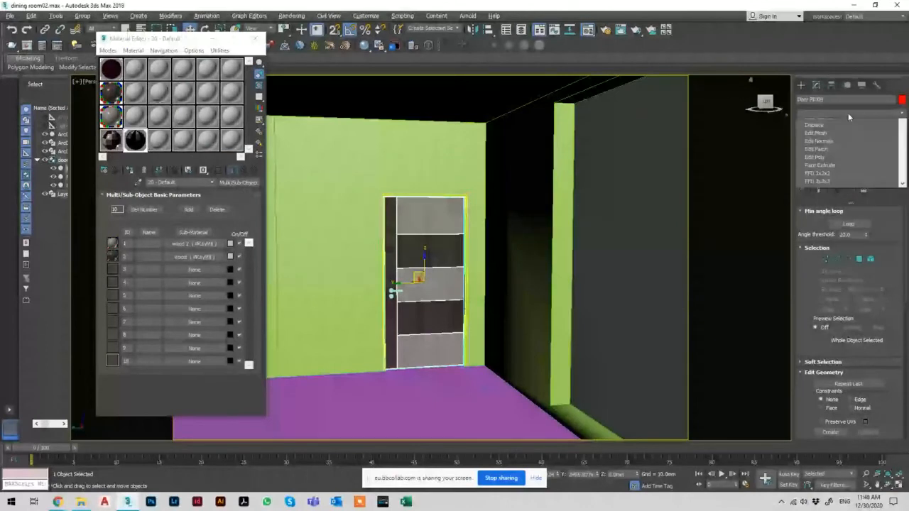
key(t)
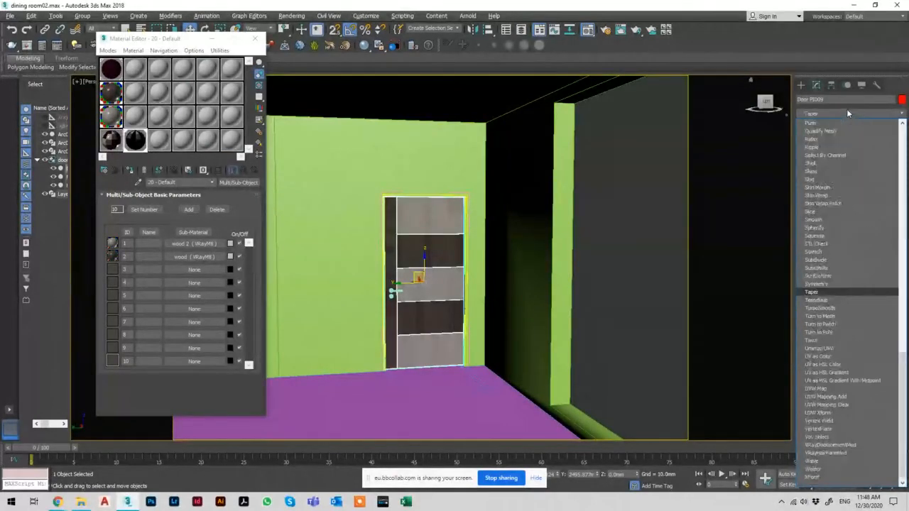
click(836, 292)
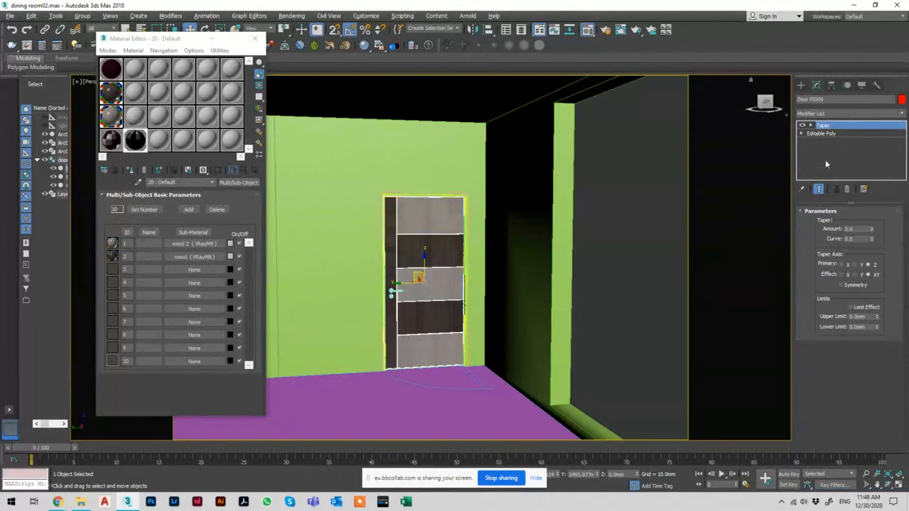
click(837, 115)
scroll(840, 115, down, 10)
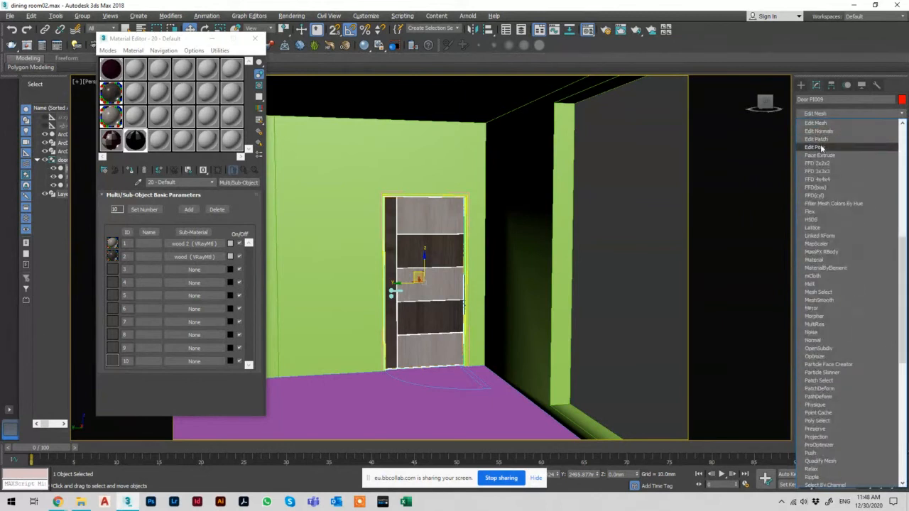
click(836, 145)
key(e)
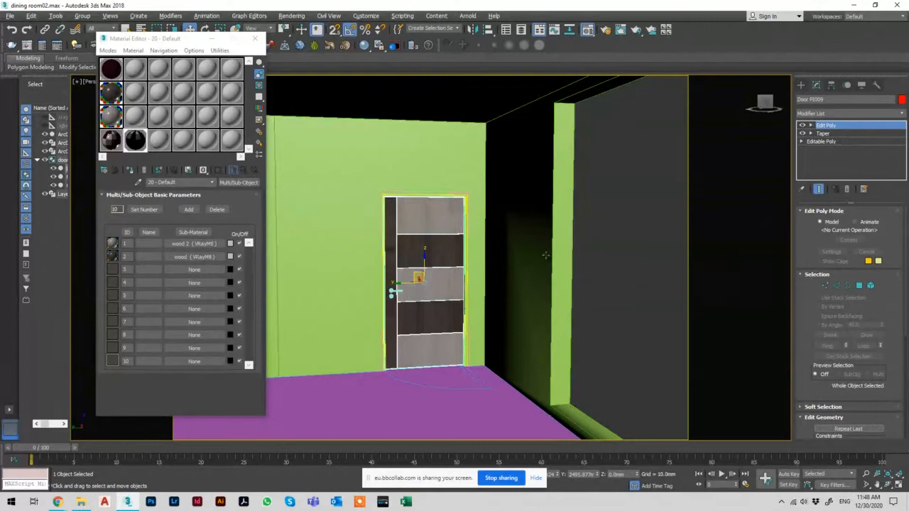
Step: Apply the Oak Dark Red material from the first sample slot to the door leaf
click(114, 98)
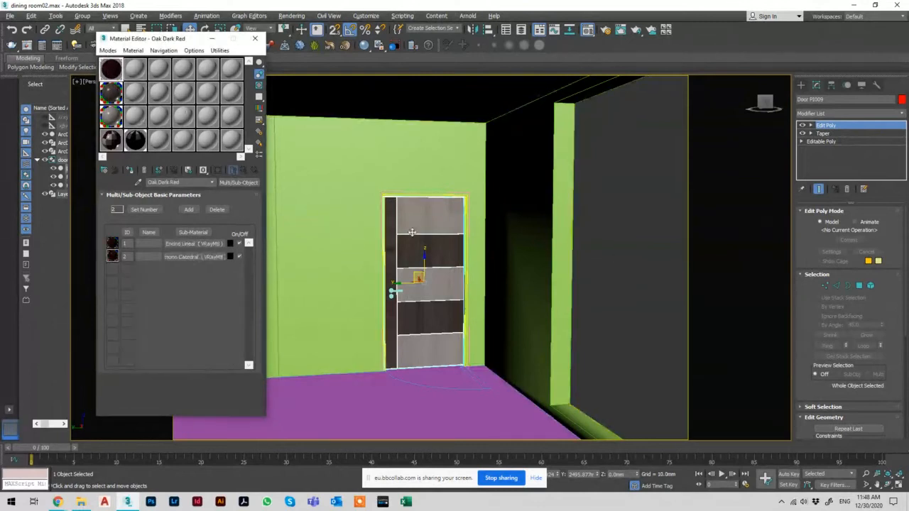
click(138, 183)
click(451, 224)
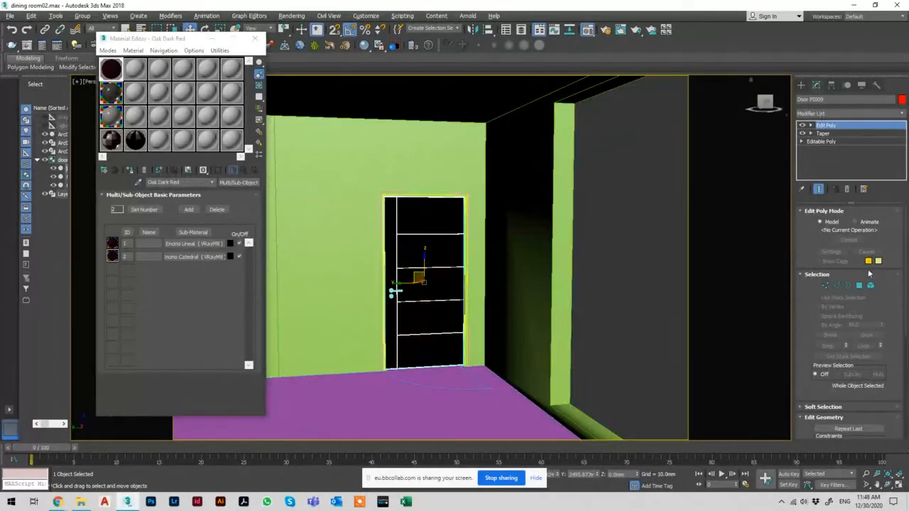
Step: At element level, assign material ID 1 to the door's top, middle and bottom panels and ID 2 to the two panels between them
click(872, 285)
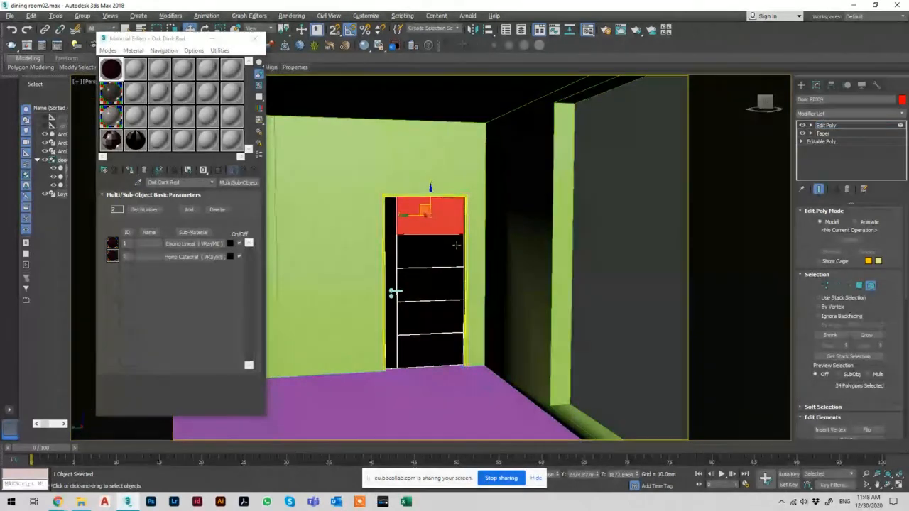
scroll(876, 297, down, 10)
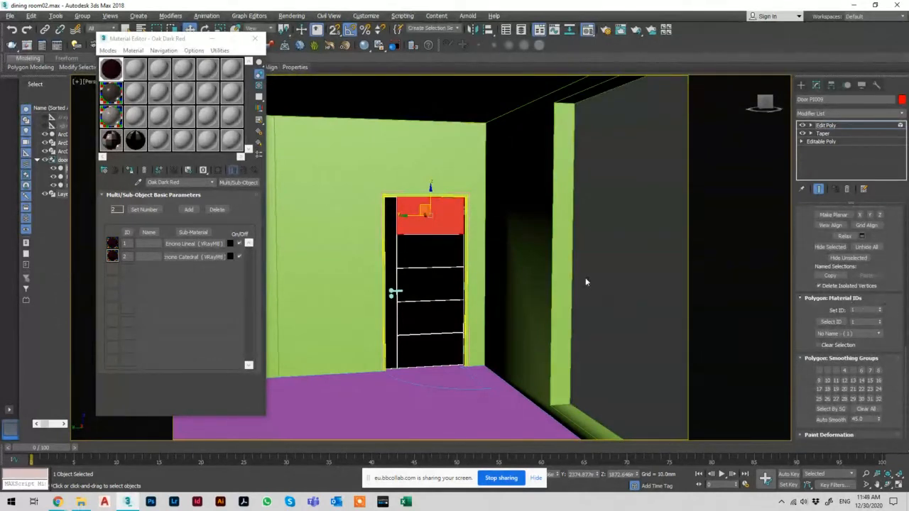
click(440, 275)
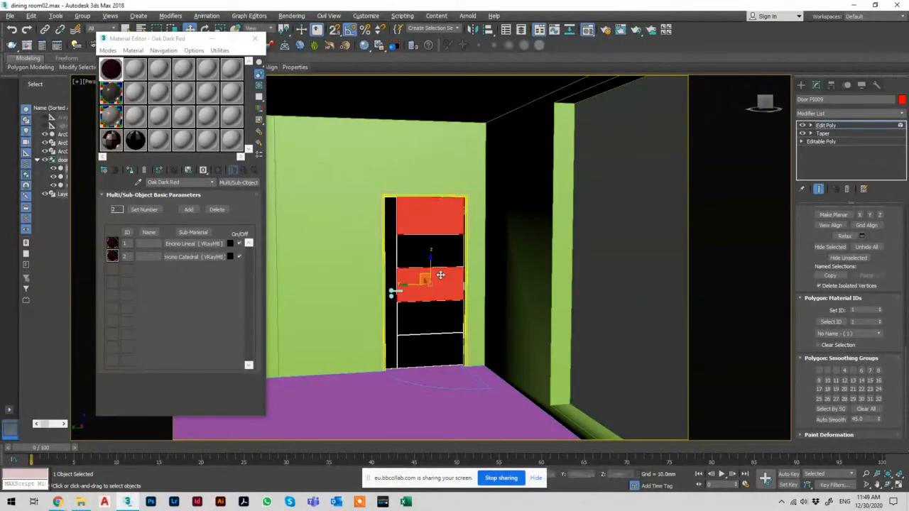
ctrl+click(438, 343)
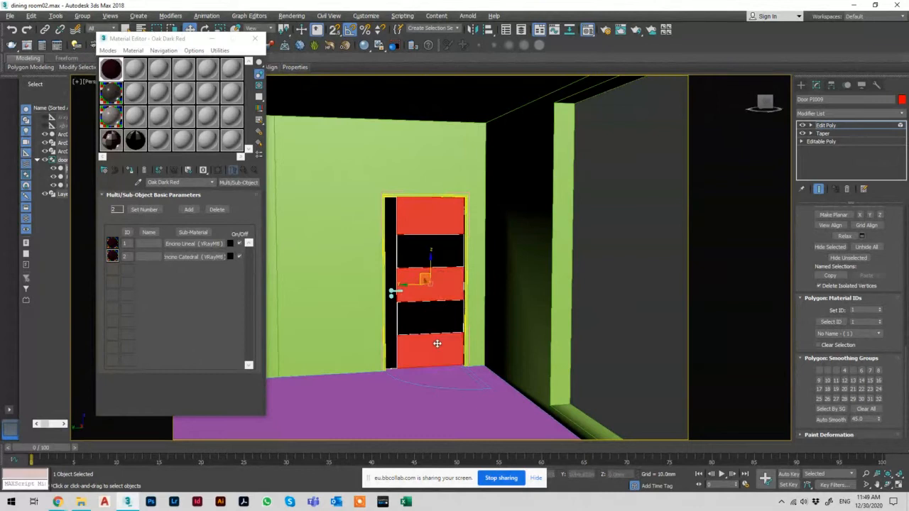
click(868, 310)
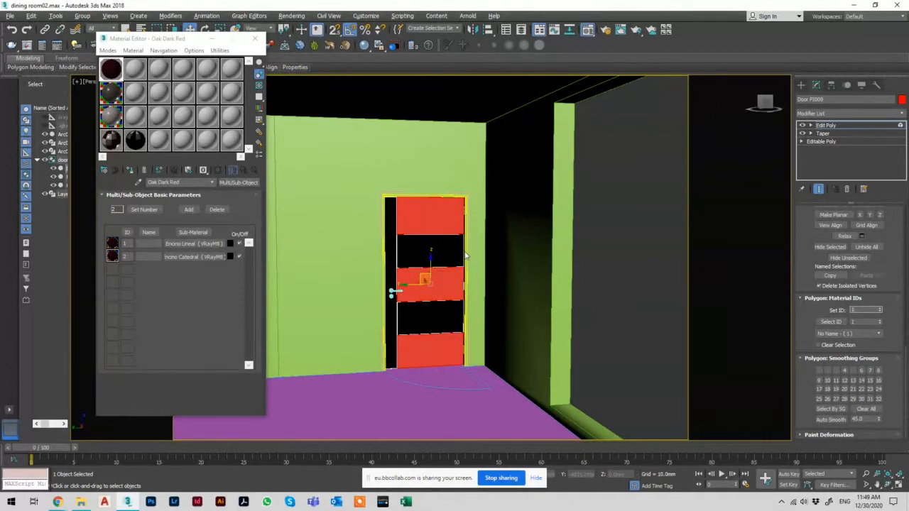
text(2)
key(Return)
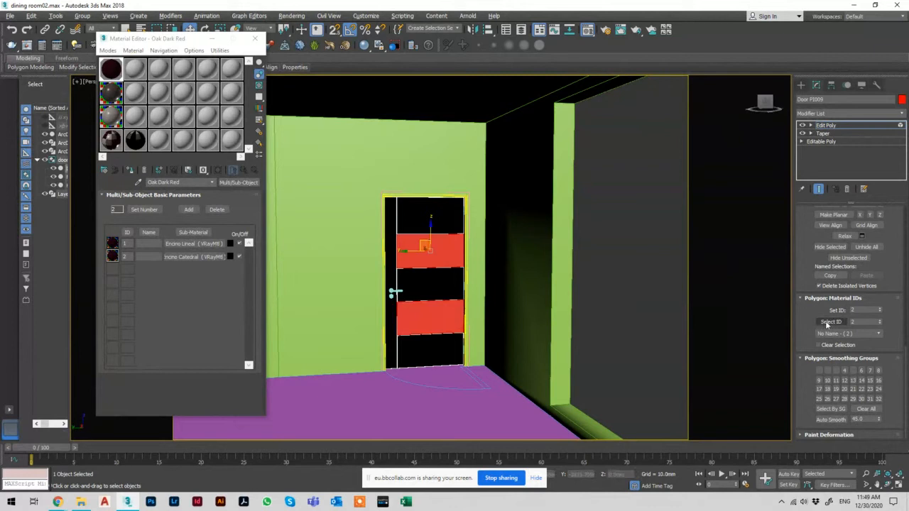
Step: Assign material ID 3 to the vertical strip on the door's handle side and leave element editing
click(858, 312)
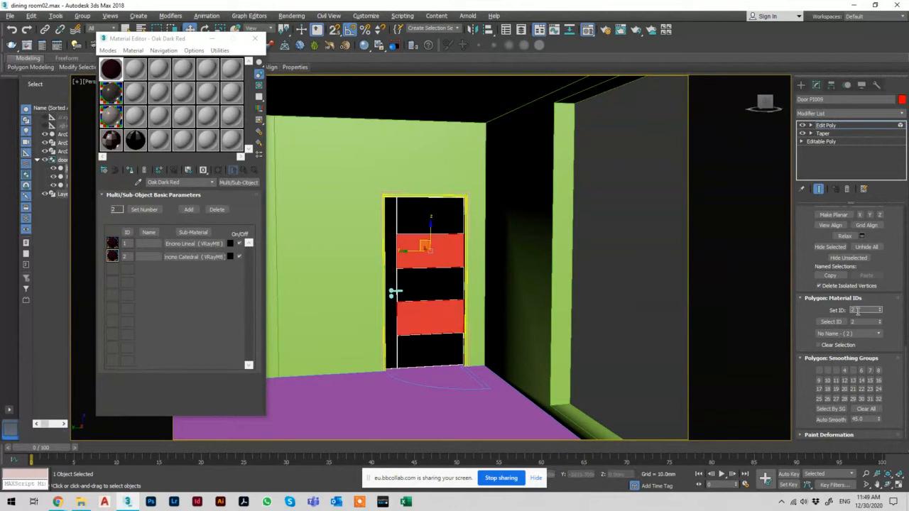
click(385, 237)
click(866, 309)
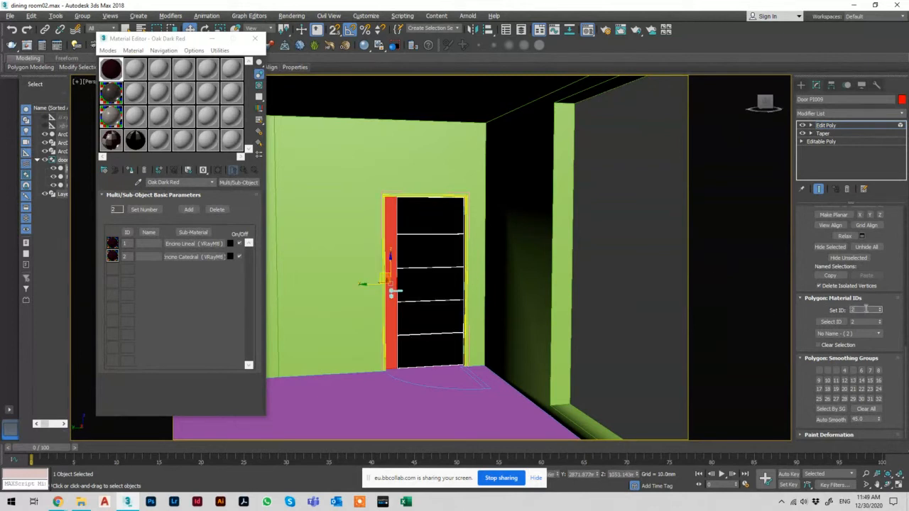
text(3)
key(Return)
click(824, 126)
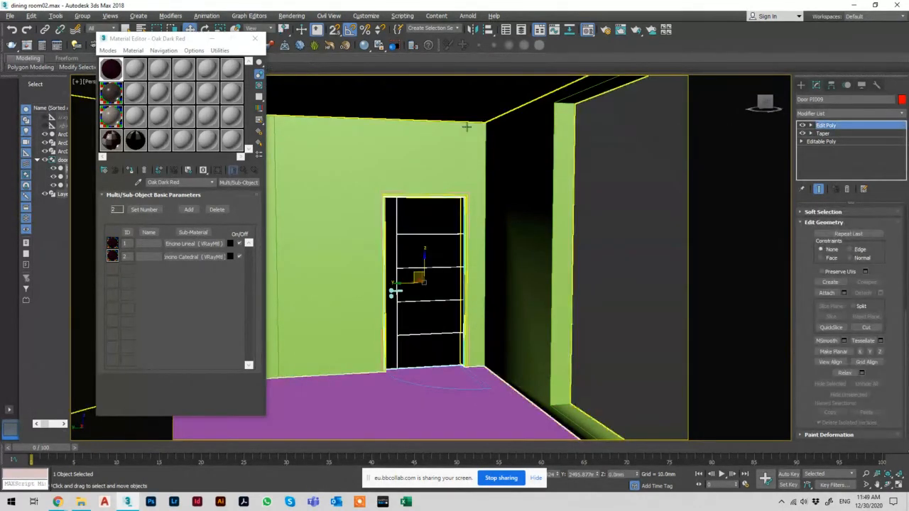
Step: Convert the third sample slot in the bottom row to a Multi/Sub-Object material, discarding the old material
click(159, 141)
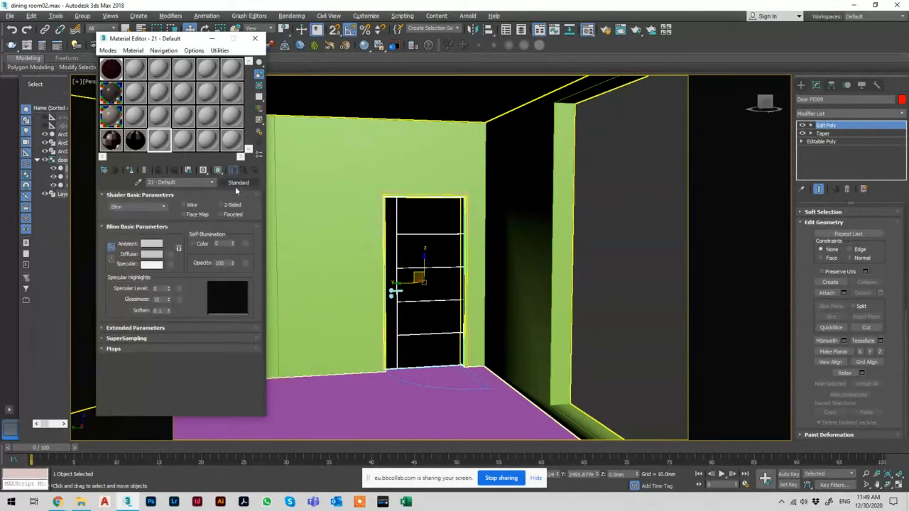
click(238, 182)
text(multi)
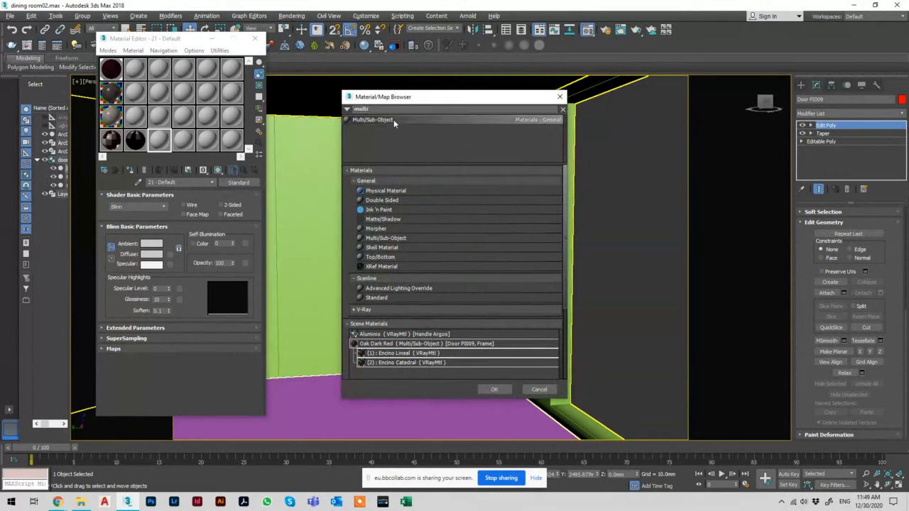
double_click(393, 119)
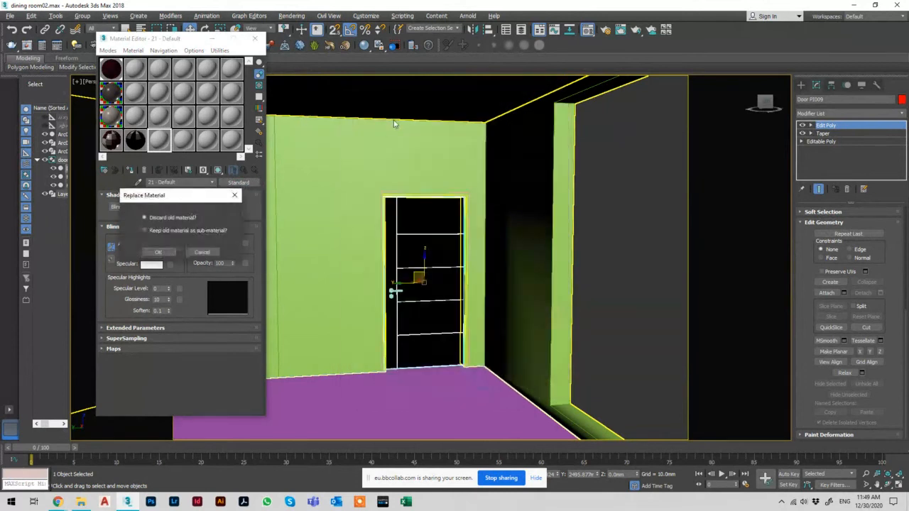
click(168, 252)
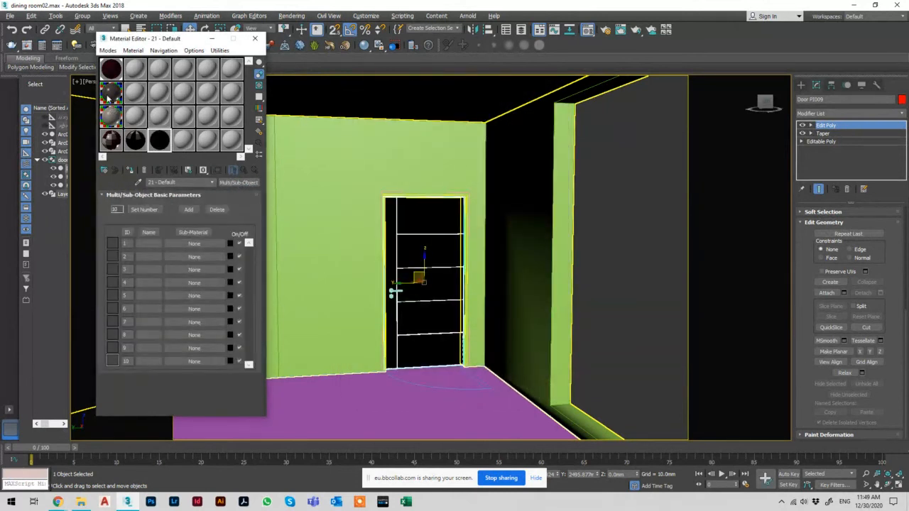
Step: Place the wood material as an instance in sub-material 1 and the wood 2 material in sub-material 2
drag(186, 245, 187, 245)
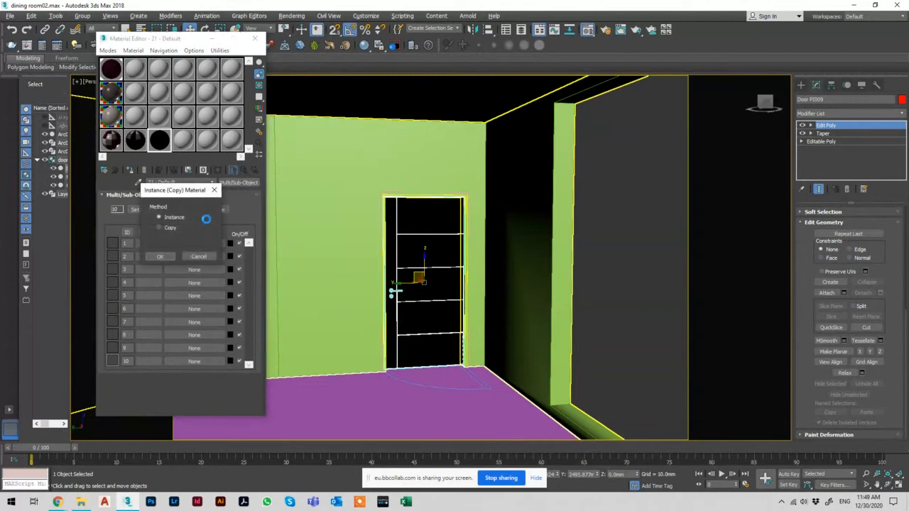
click(166, 254)
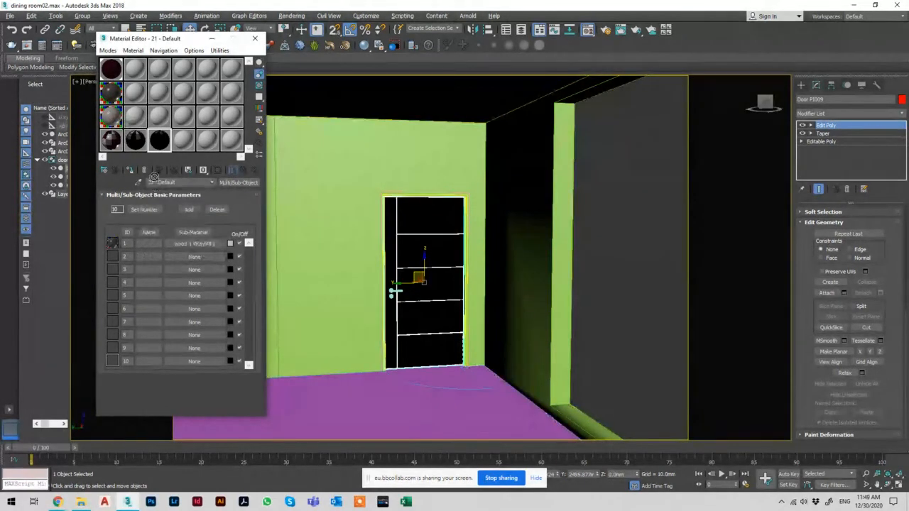
drag(192, 262, 196, 257)
click(216, 257)
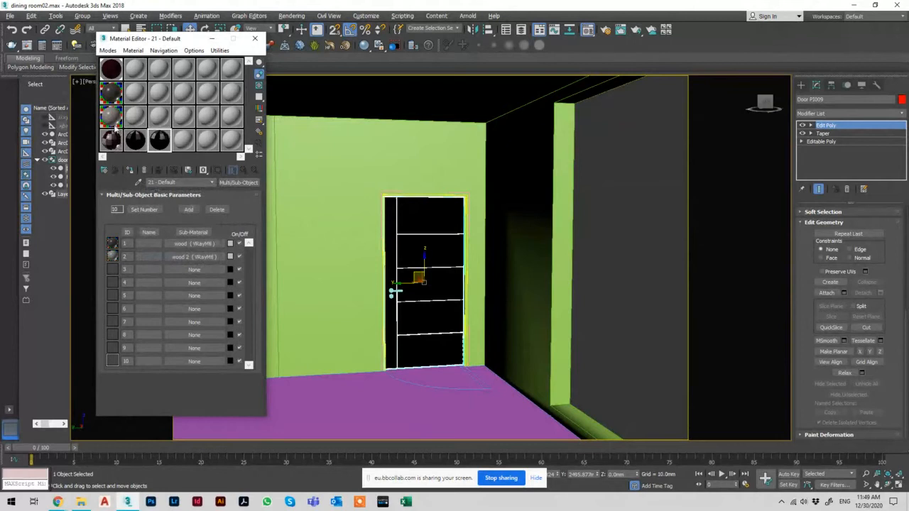
Step: Place the Oak Dark Red material in sub-material 3 of the 21 - Default Multi/Sub-Object material and assign that material to the door
click(112, 98)
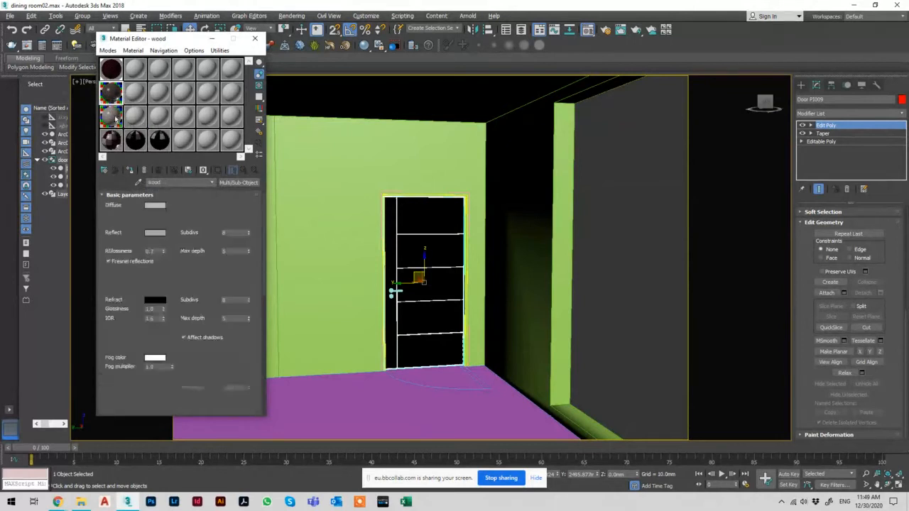
click(108, 72)
click(154, 134)
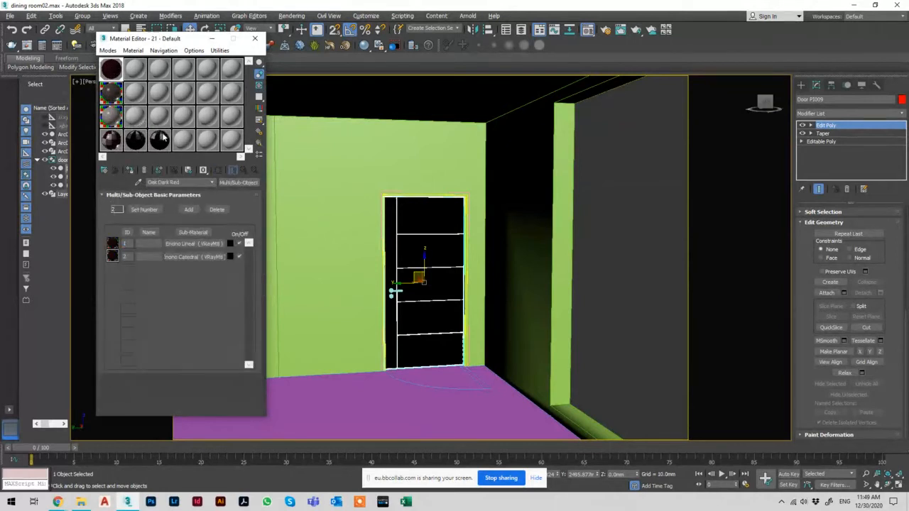
drag(110, 71, 192, 265)
click(161, 257)
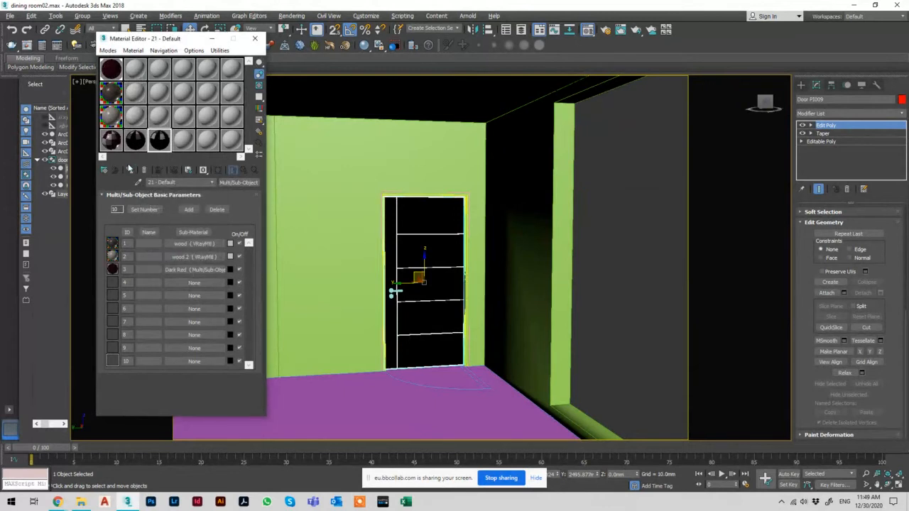
click(130, 171)
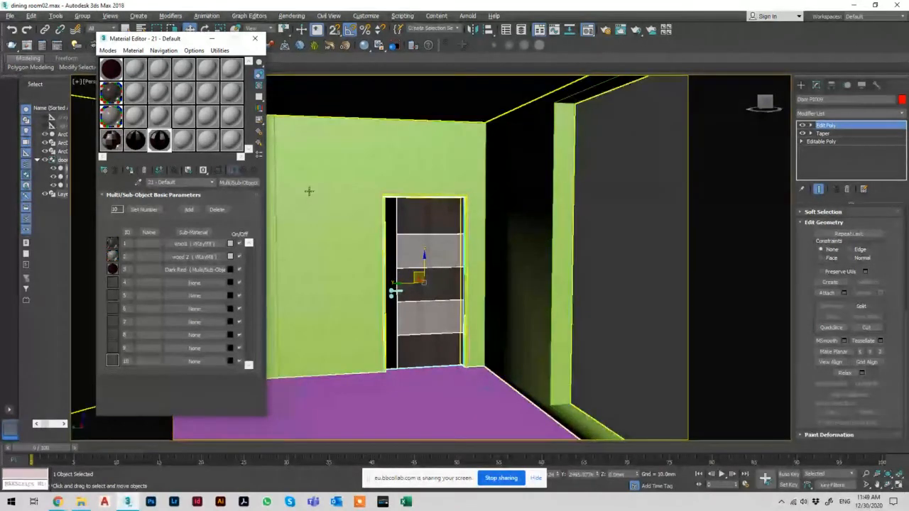
Step: Assign the plain 14 - Default material to the door and collapse its whole modifier stack
click(135, 115)
click(129, 170)
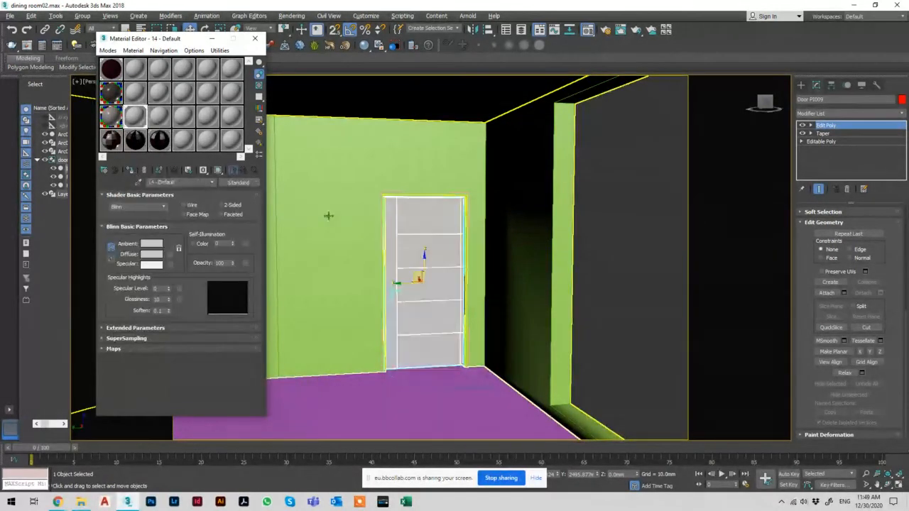
right_click(844, 167)
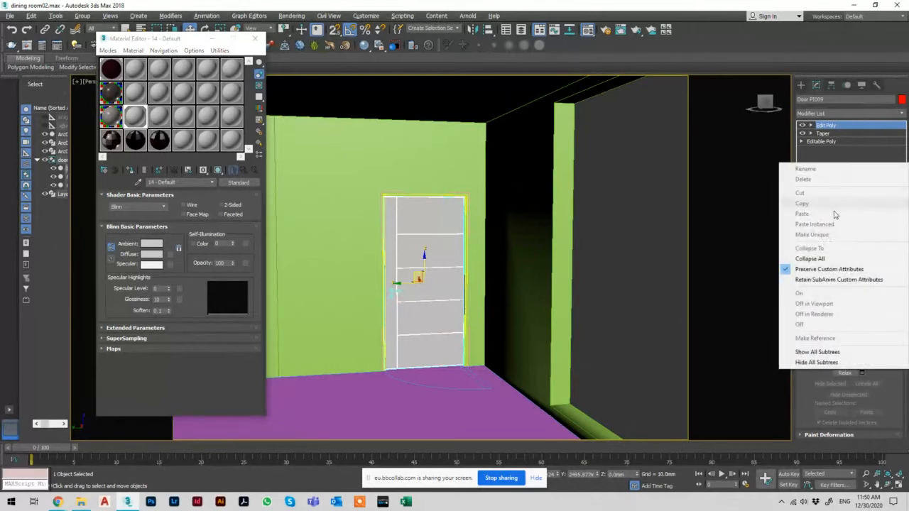
click(821, 258)
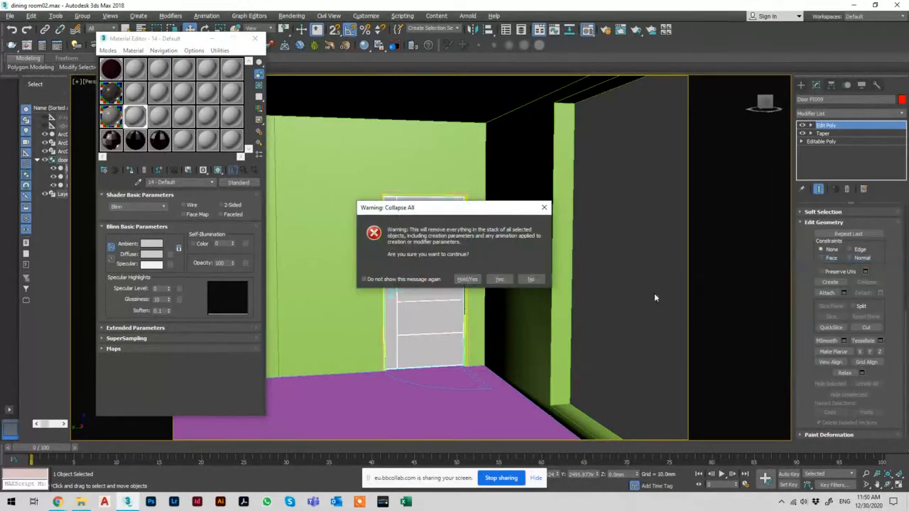
click(499, 279)
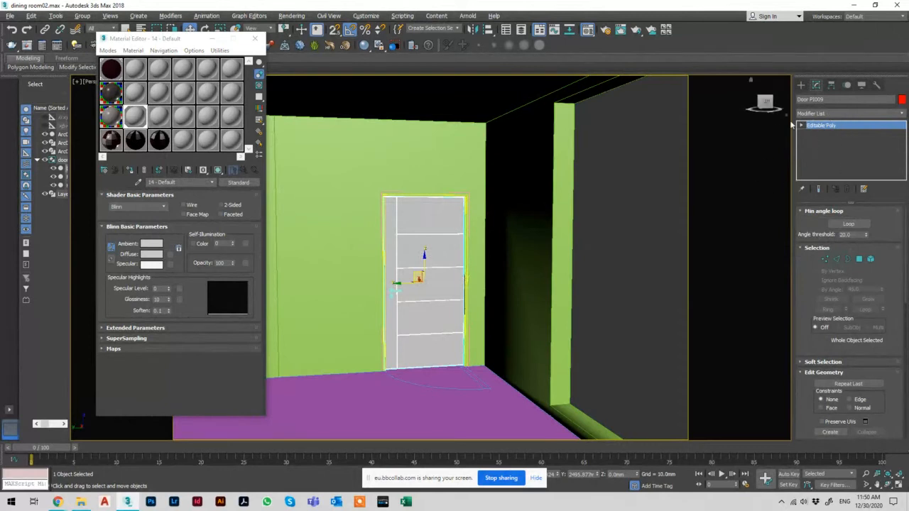
Step: At element level, select the door's top, middle and bottom panels and assign the wood material to them
click(871, 258)
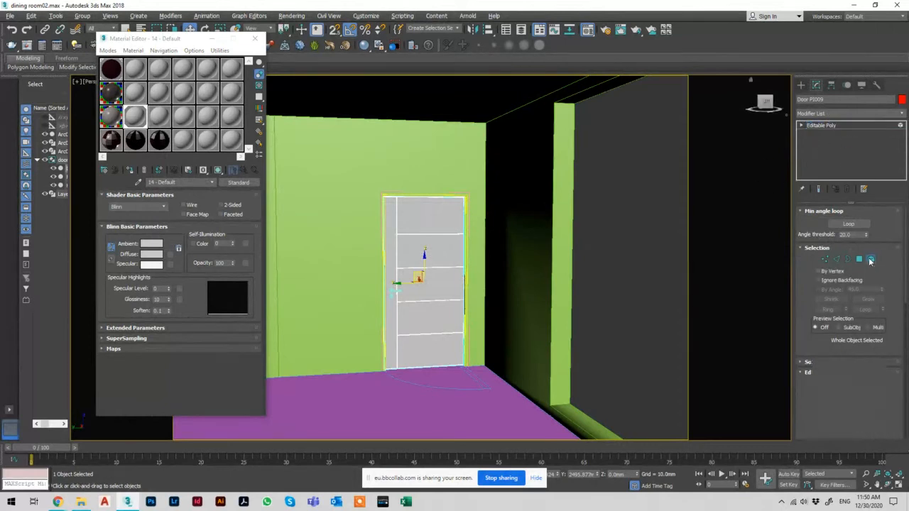
click(427, 219)
ctrl+click(427, 279)
ctrl+click(434, 347)
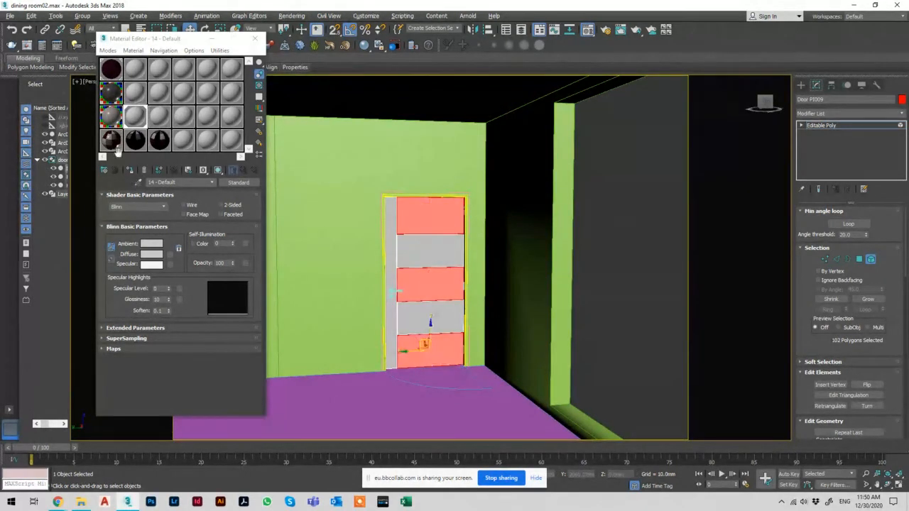
click(111, 115)
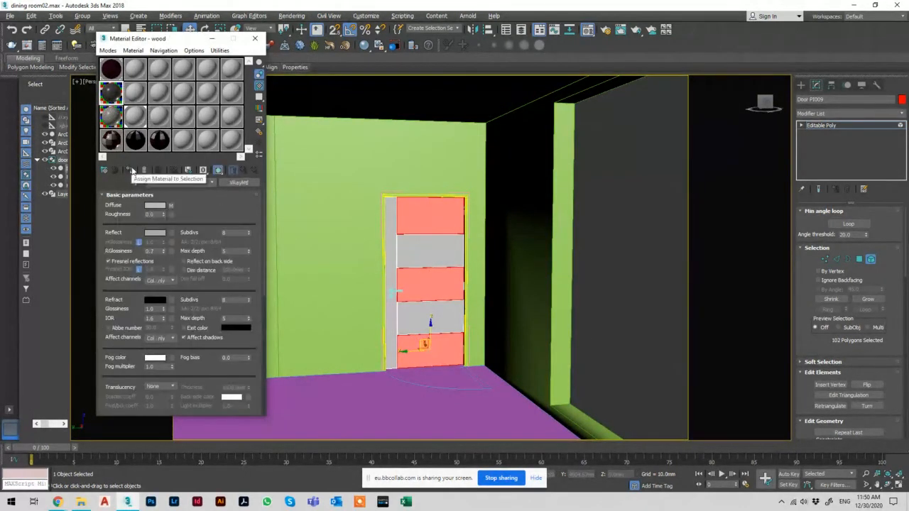
click(129, 170)
Step: Assign the wood 2 material to the two remaining door panels and the vertical handle-side strip, and leave element editing
click(427, 256)
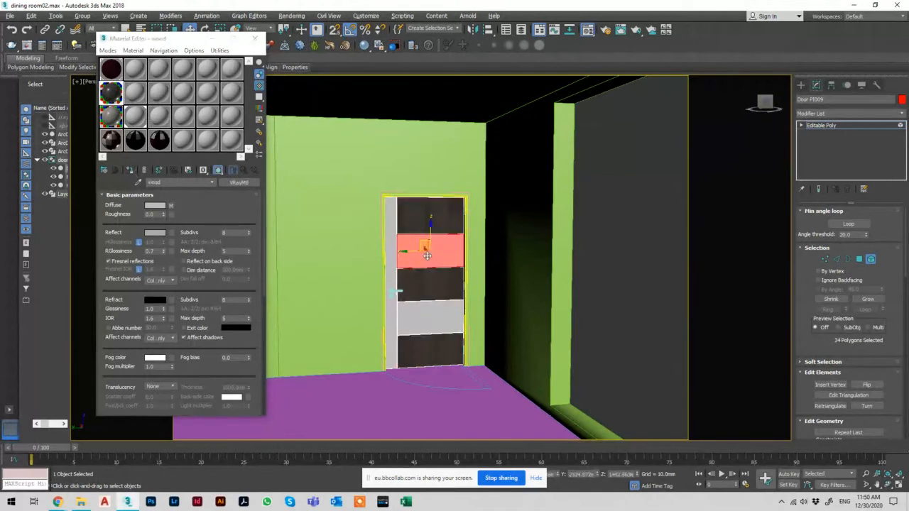
ctrl+click(419, 309)
ctrl+click(387, 264)
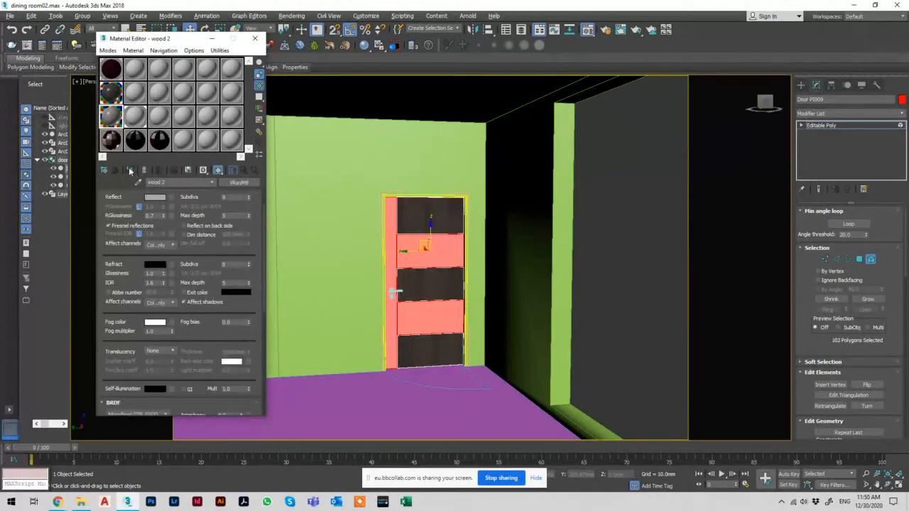
click(132, 172)
click(866, 125)
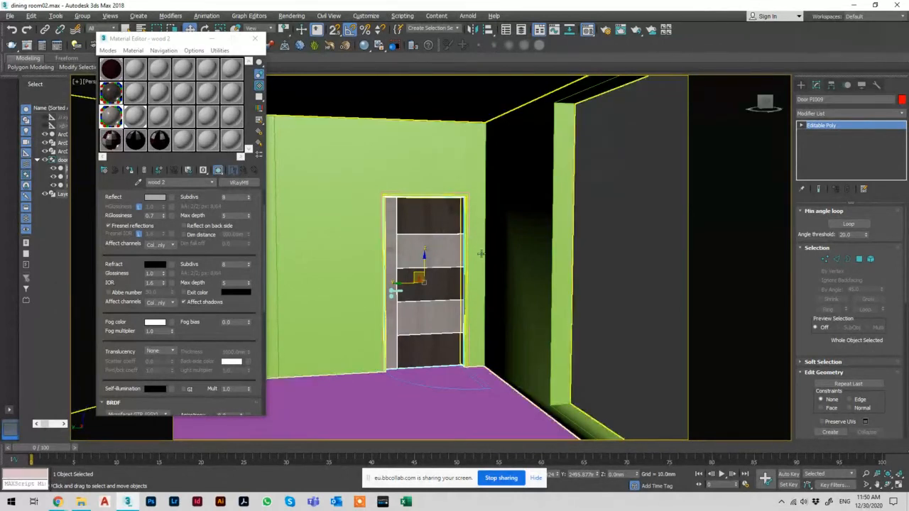
Step: Pick the door's material into the active sample slot, close the door group, and clear the selection and the Material Editor
click(138, 182)
click(442, 216)
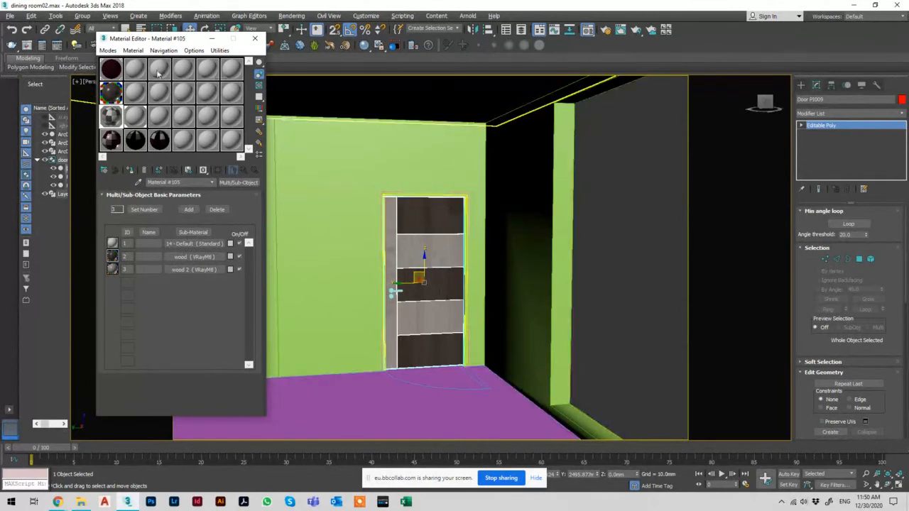
click(85, 18)
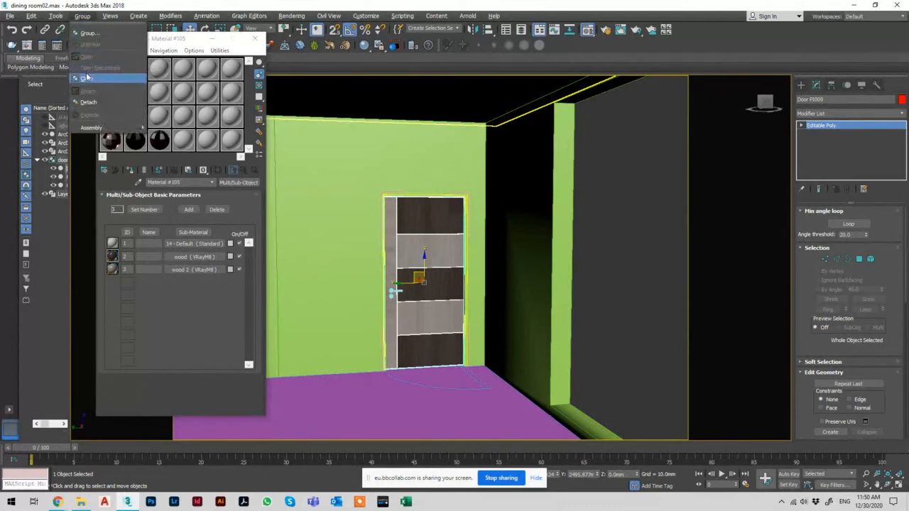
click(436, 250)
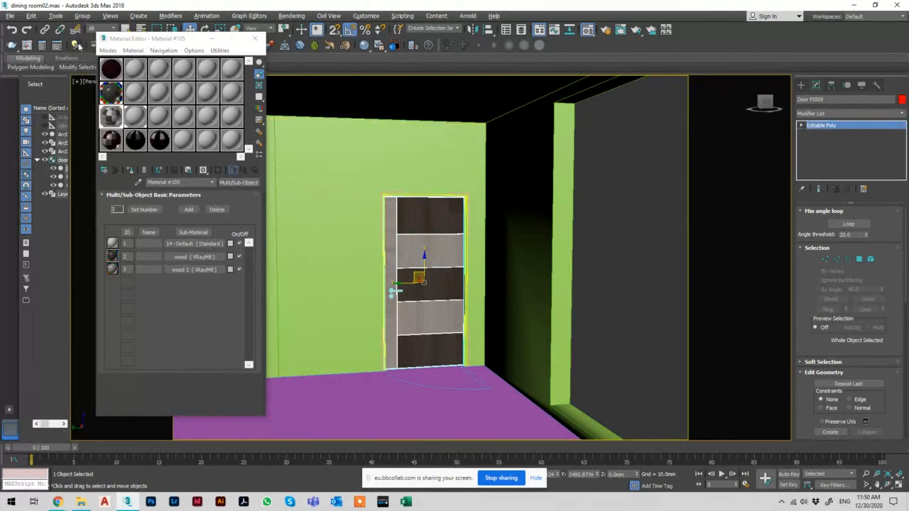
click(92, 17)
click(95, 79)
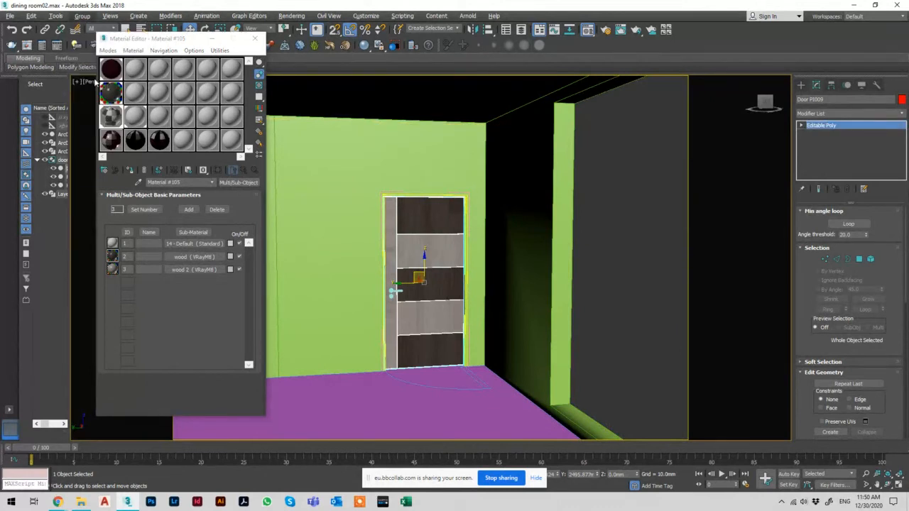
click(617, 215)
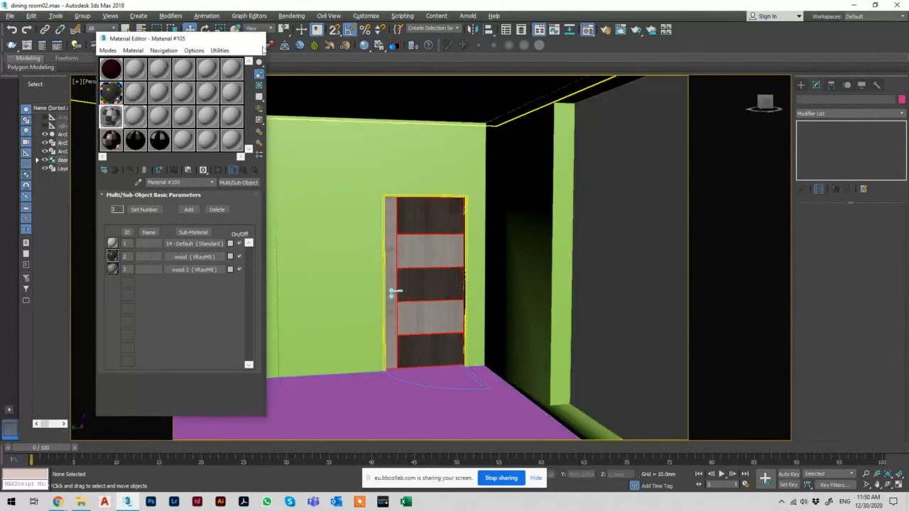
click(256, 38)
Step: Show the room from outside and select its floor slab
scroll(459, 259, up, 5)
key(t)
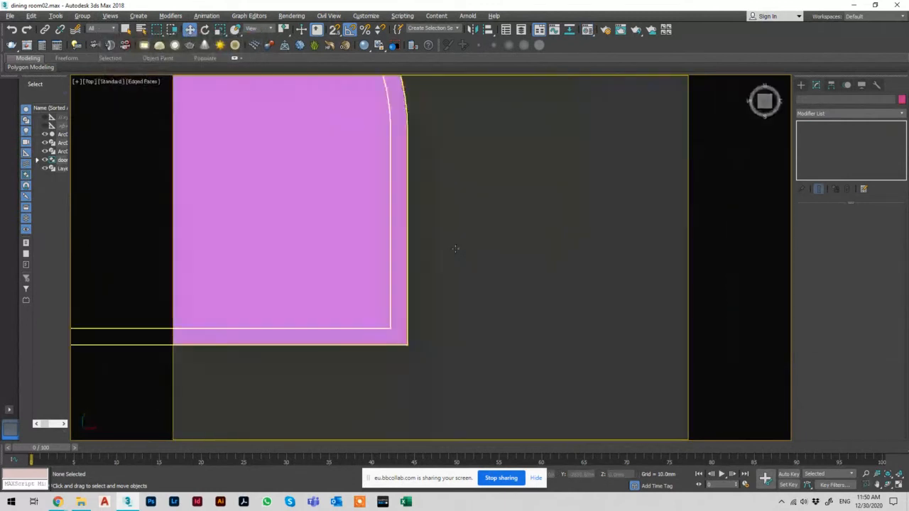
alt+middle_drag(454, 234, 441, 100)
scroll(379, 223, down, 5)
scroll(269, 177, up, 3)
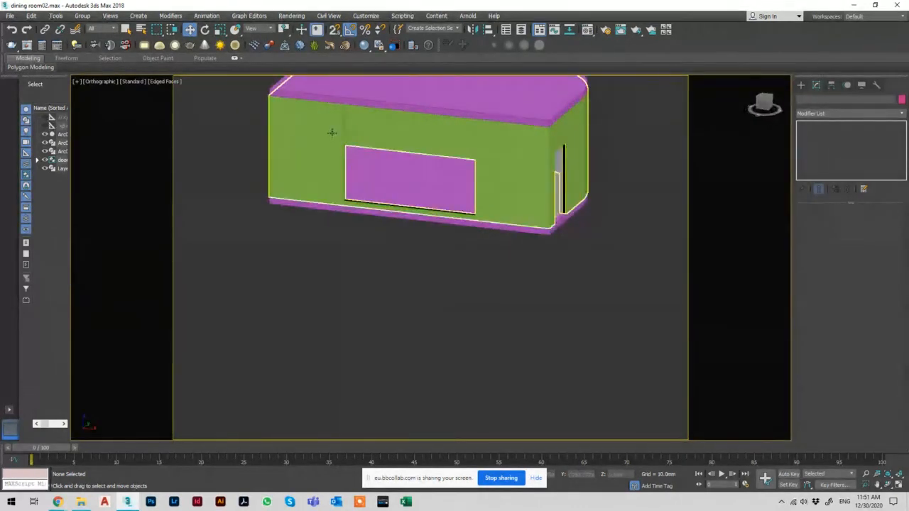
scroll(295, 142, up, 2)
alt+middle_drag(317, 161, 258, 163)
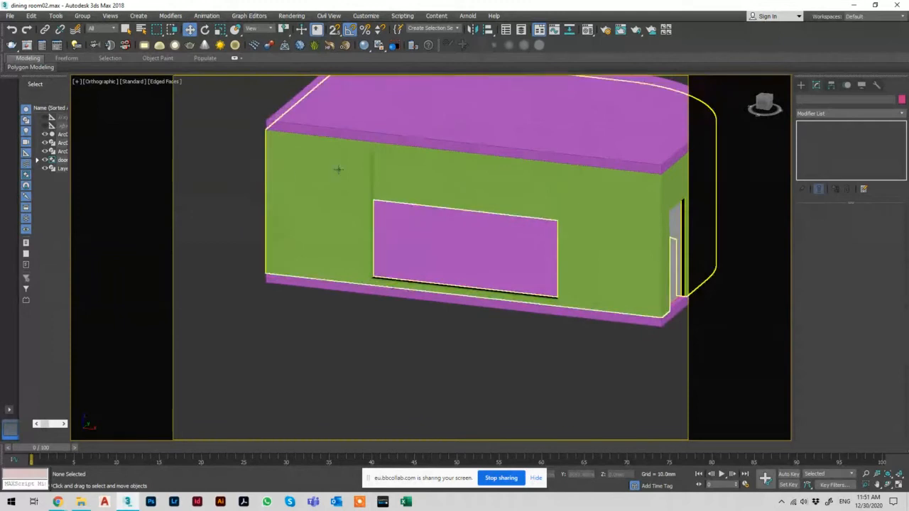
click(355, 142)
click(368, 105)
click(419, 270)
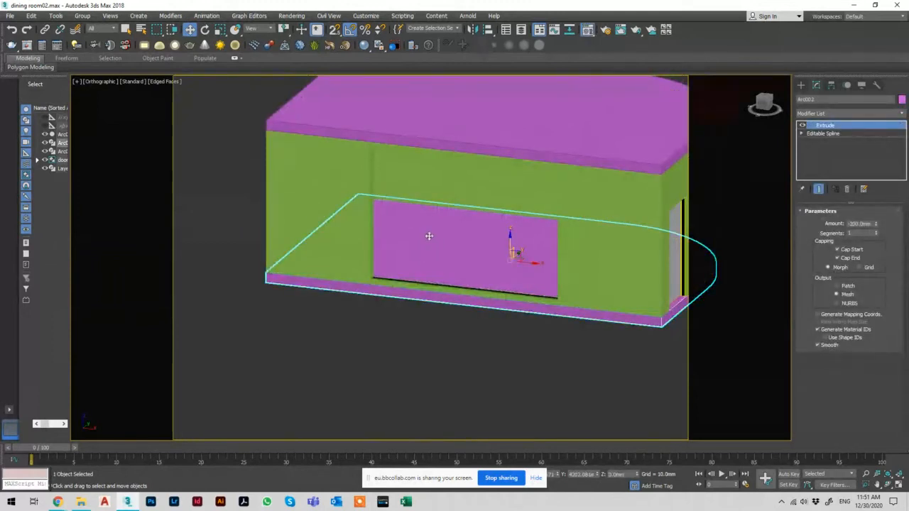
Step: Convert the 14 - Default sample material to a VRayMtl
key(m)
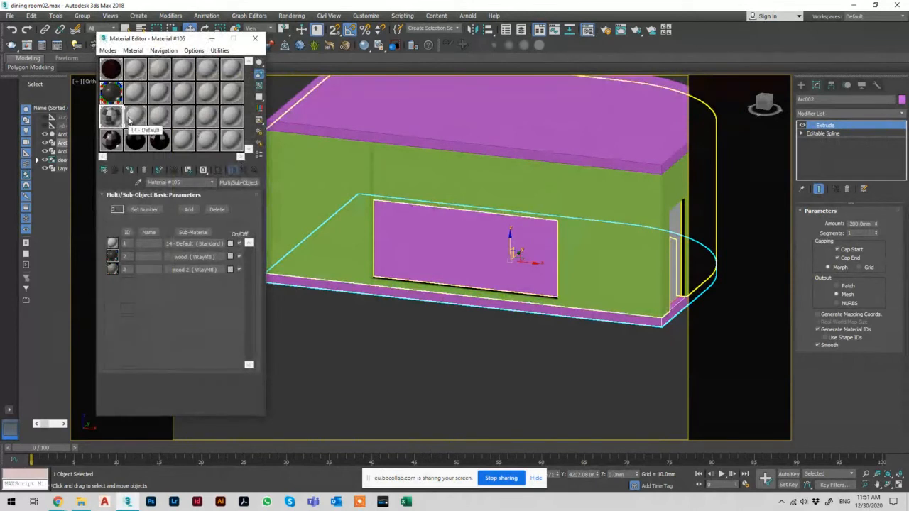
click(136, 115)
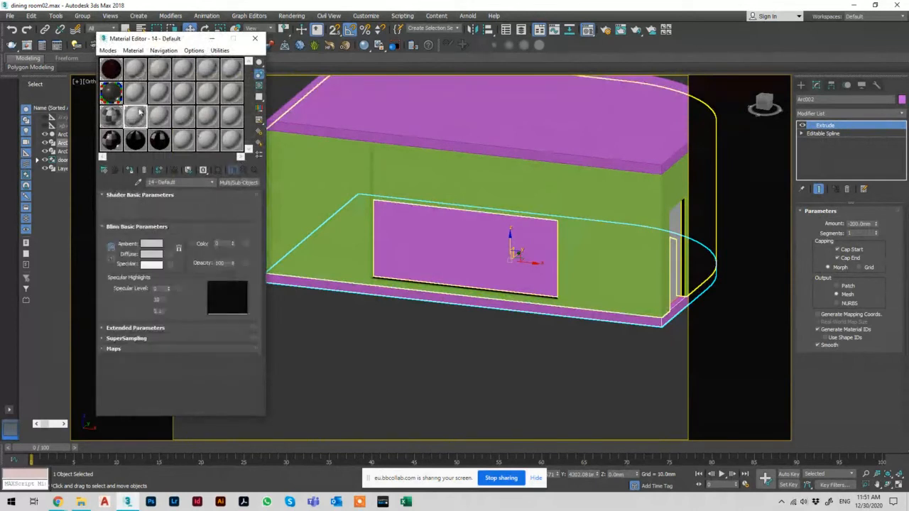
click(250, 183)
text(vraymtl)
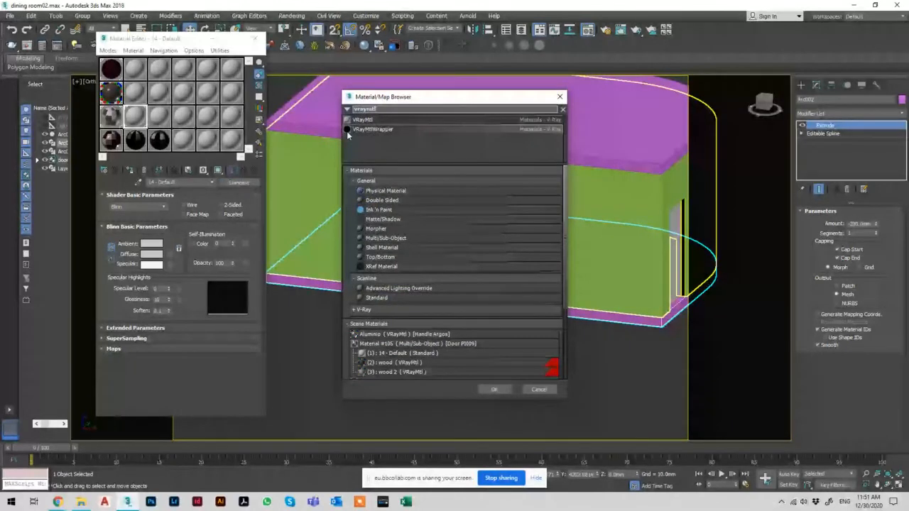
double_click(361, 120)
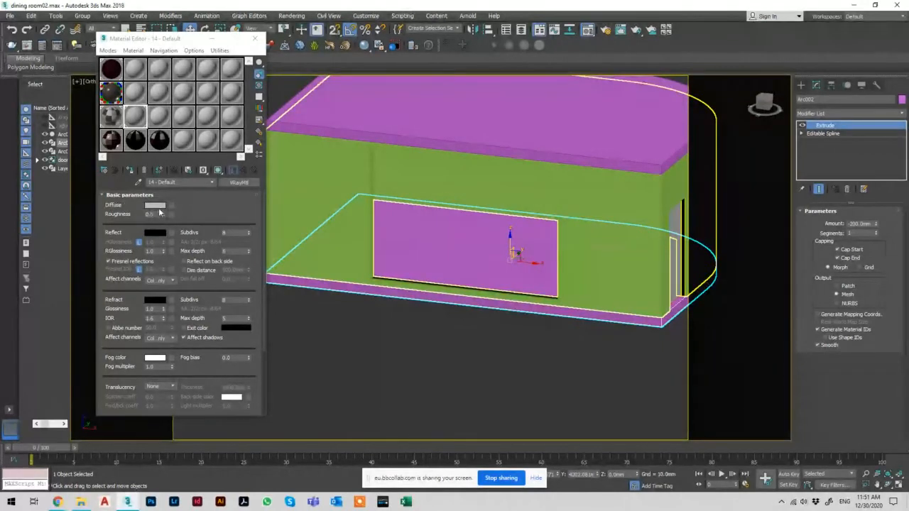
Step: Rename the new V-Ray material as marble and open its enlarged sample preview
click(181, 183)
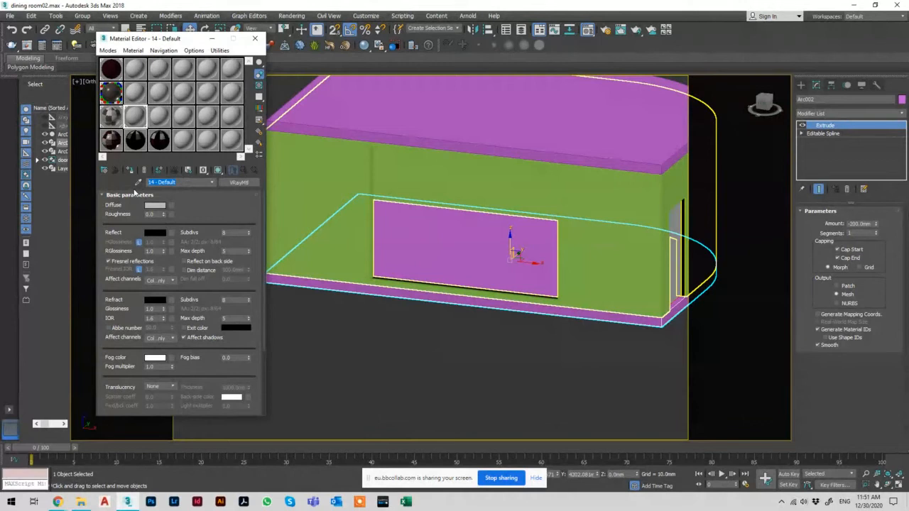
text(marble)
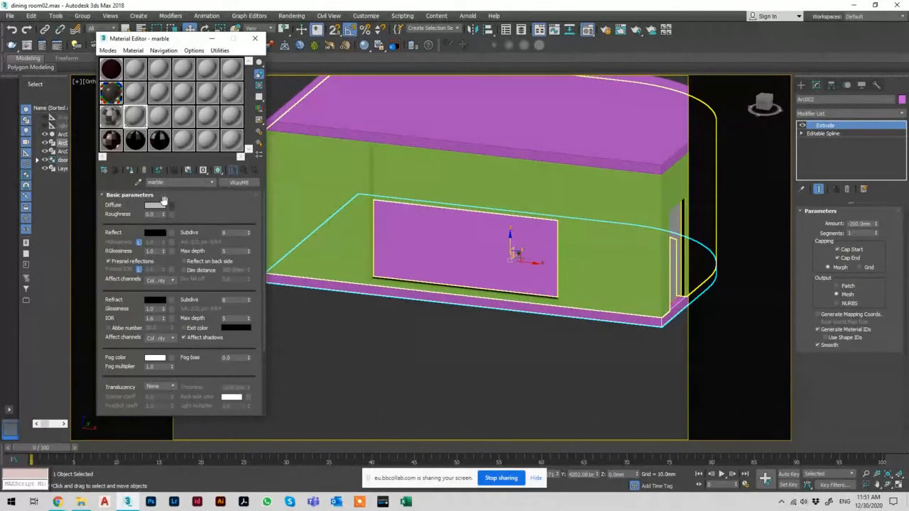
double_click(131, 121)
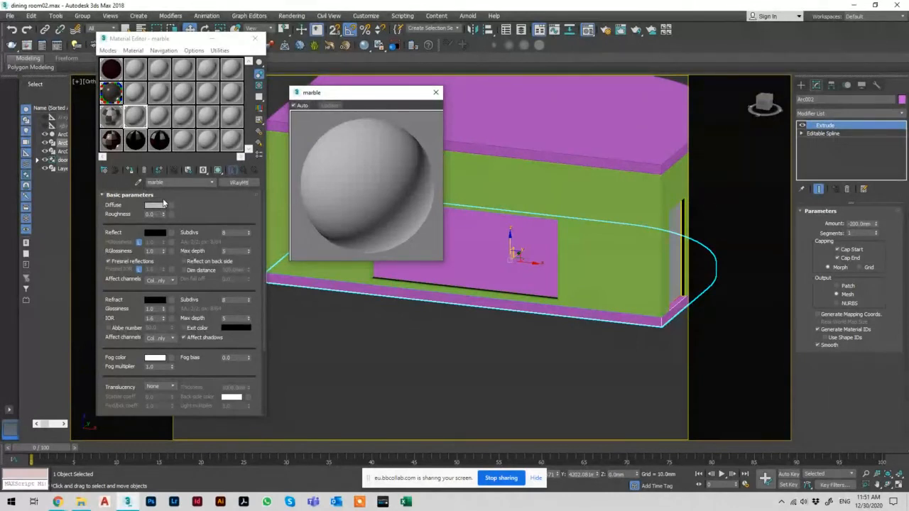
Step: Set the marble material's diffuse color to a saturated purple
click(150, 208)
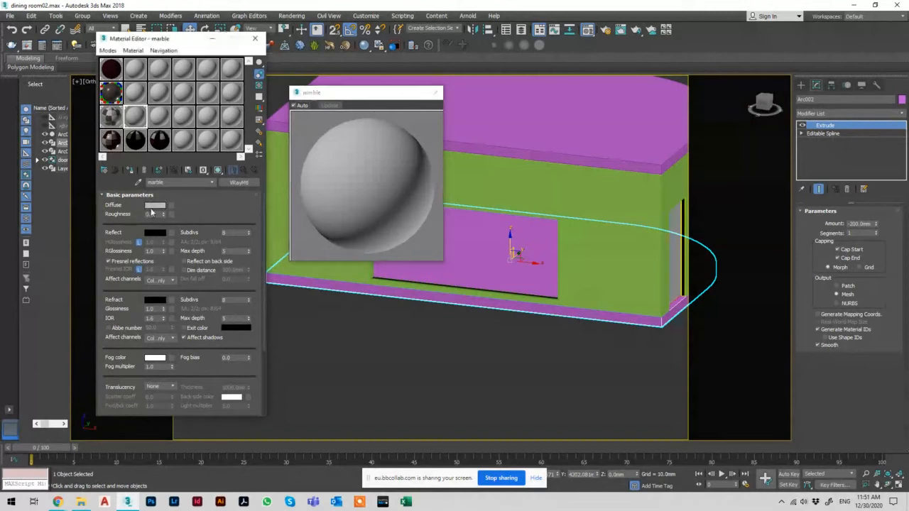
click(245, 91)
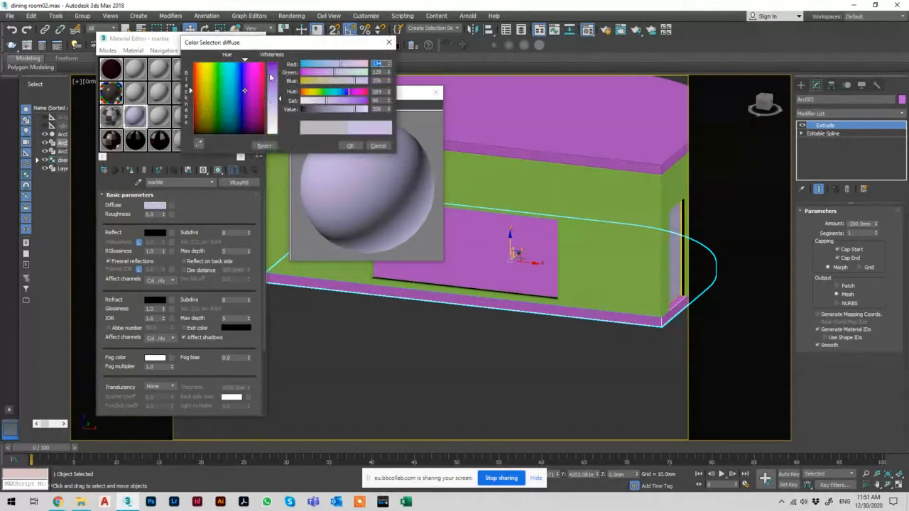
click(270, 76)
click(351, 146)
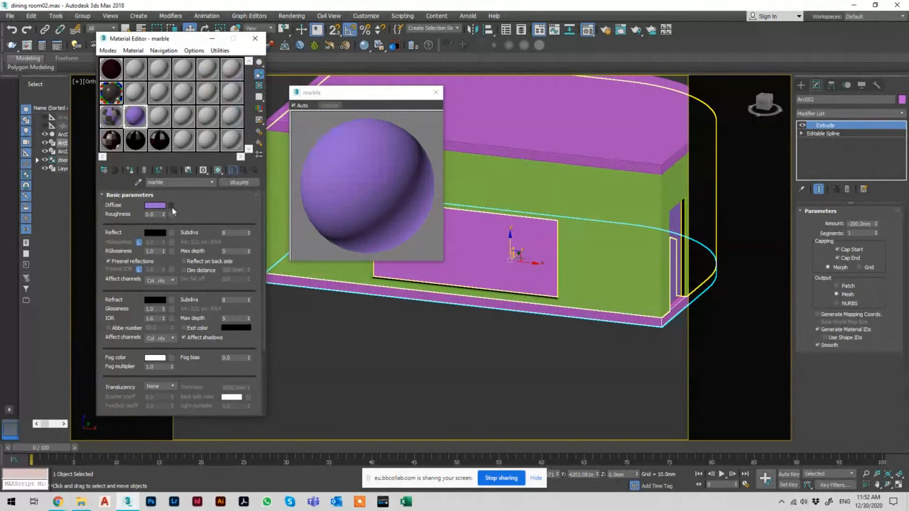
Step: Load the 3331097-Seamless abstract stone marble image from the max tools maps/marble folder as the marble material's diffuse bitmap
click(171, 206)
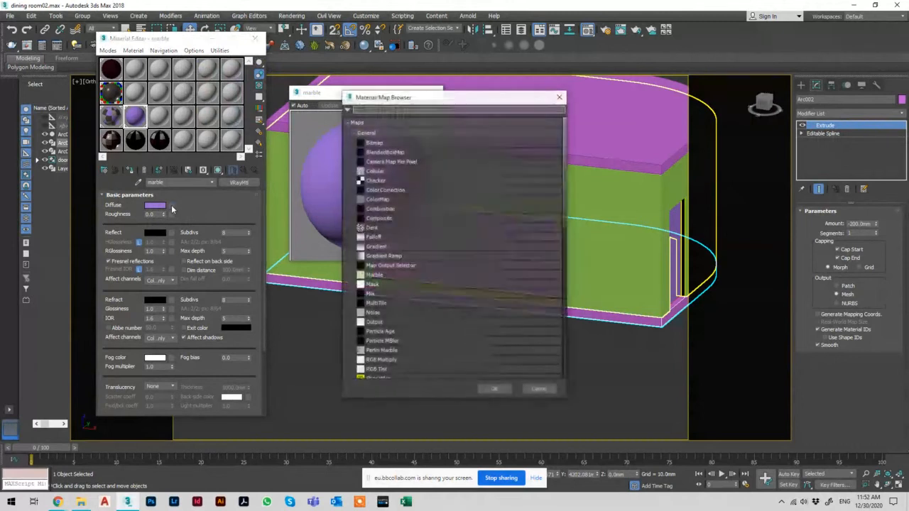
double_click(371, 142)
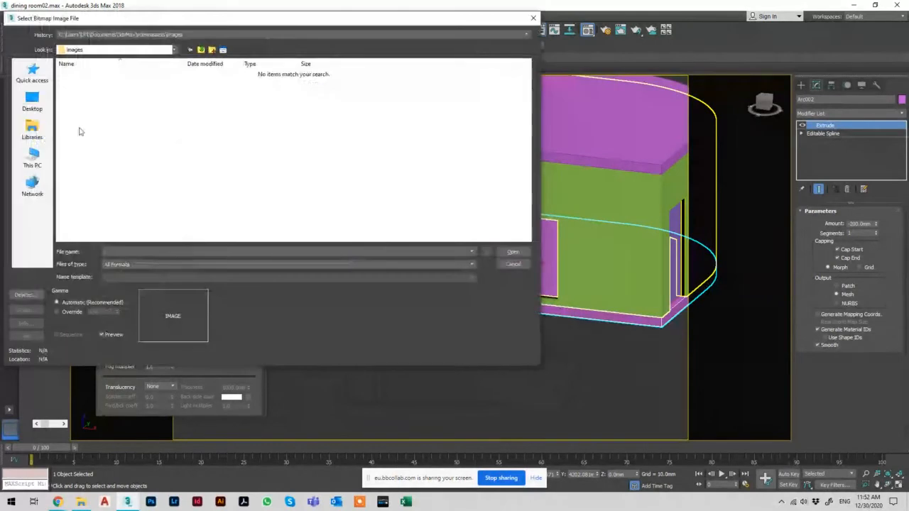
click(32, 101)
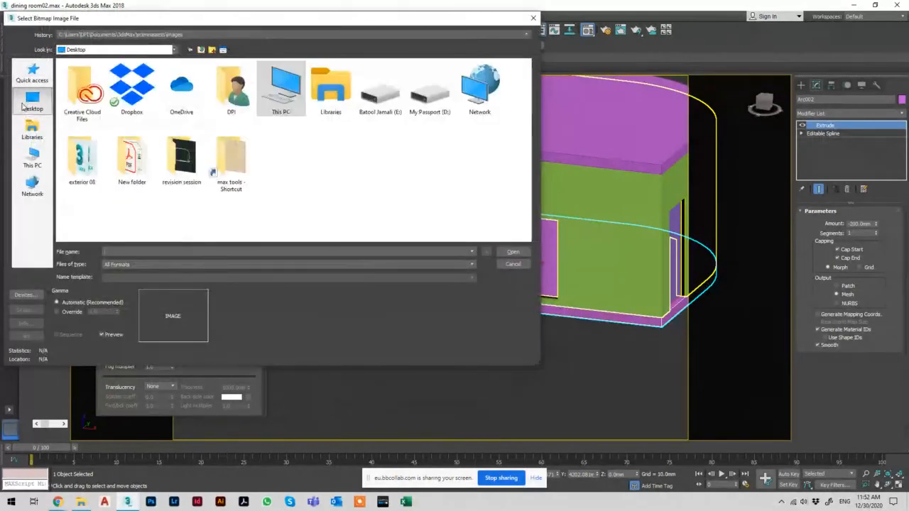
double_click(229, 160)
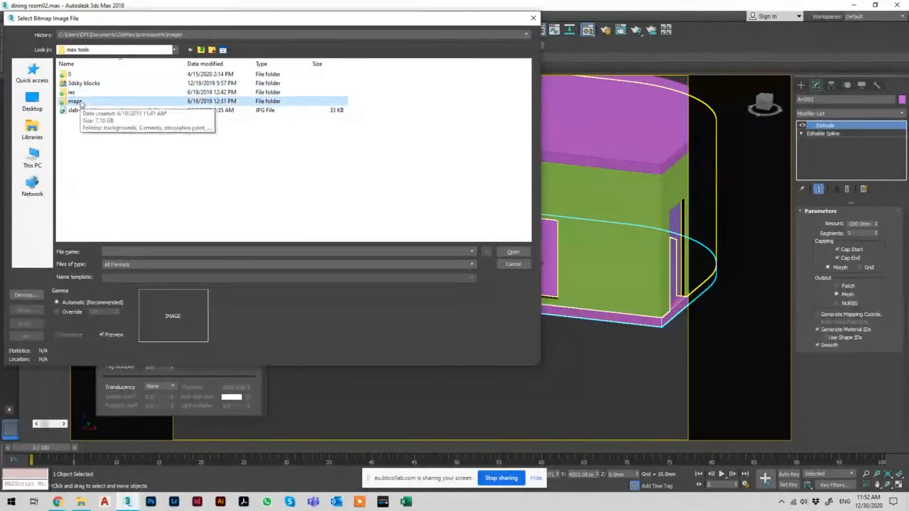
double_click(77, 101)
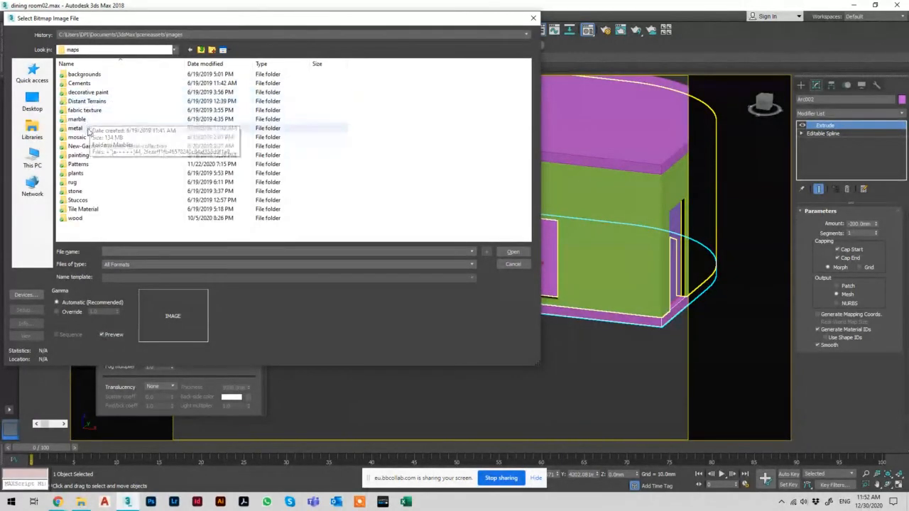
double_click(78, 119)
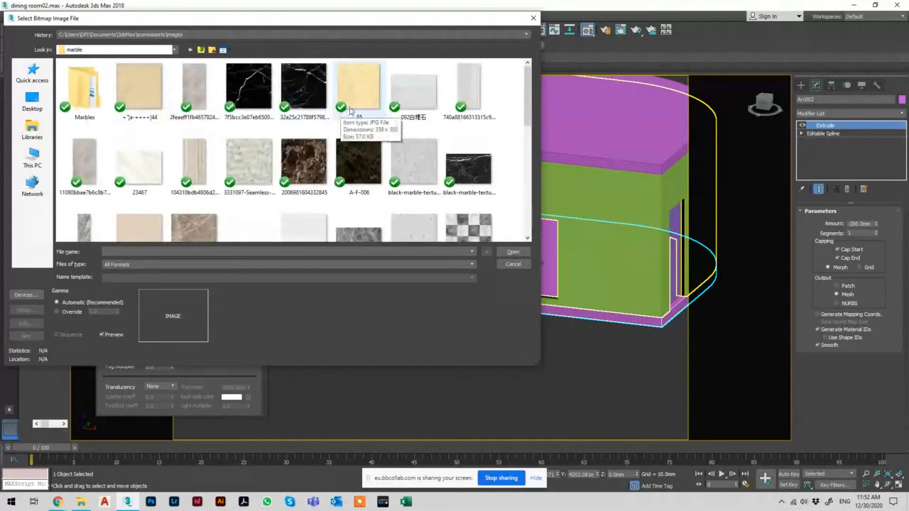
click(411, 168)
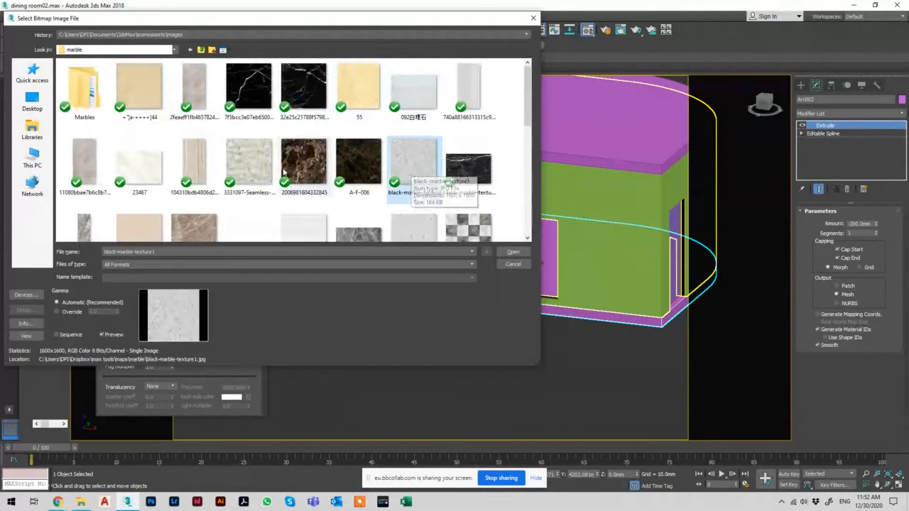
double_click(240, 157)
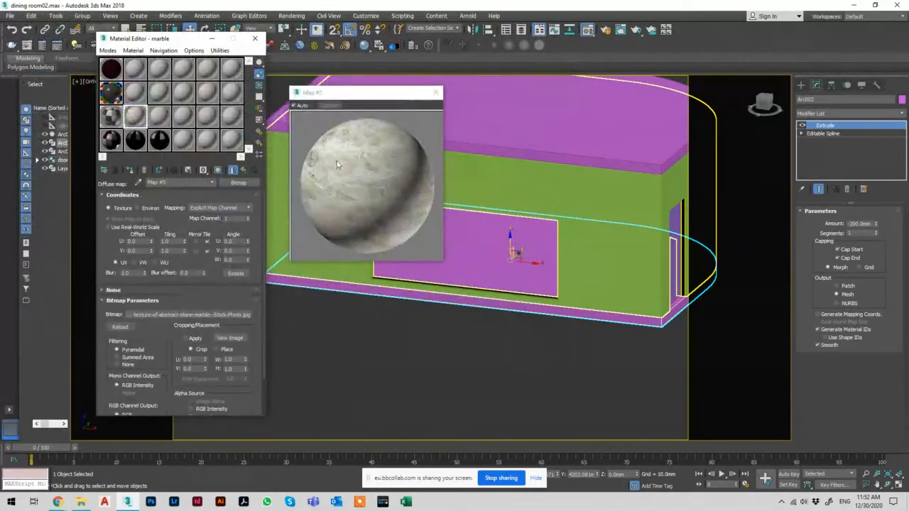
click(245, 174)
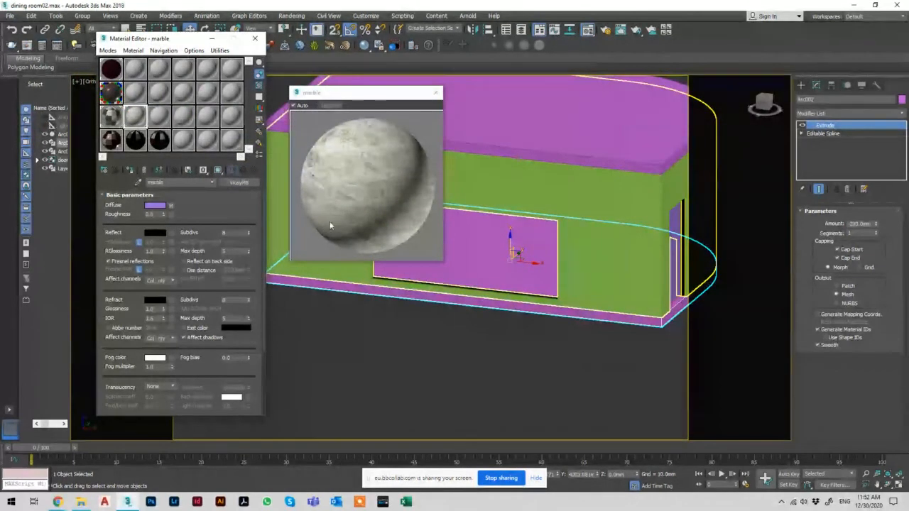
Step: Show the checkered background behind the marble sample and set the material's reflection color to pure white
click(258, 85)
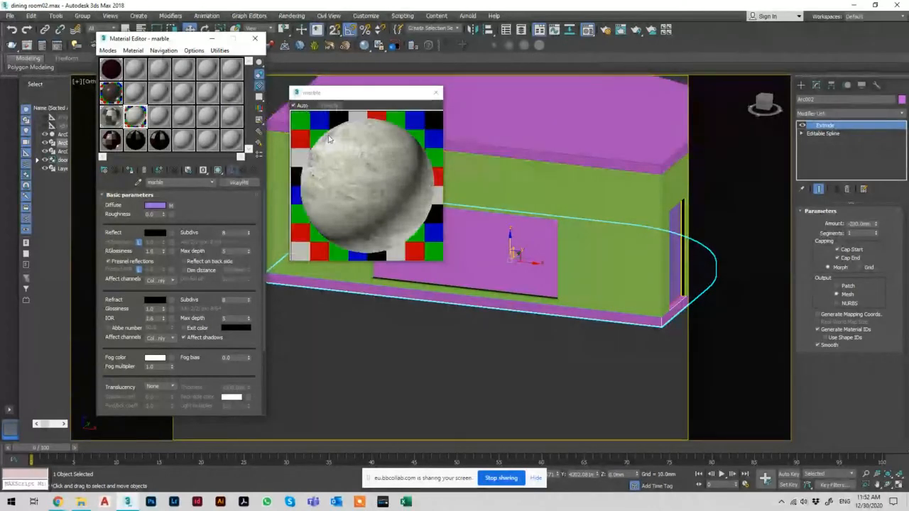
click(156, 233)
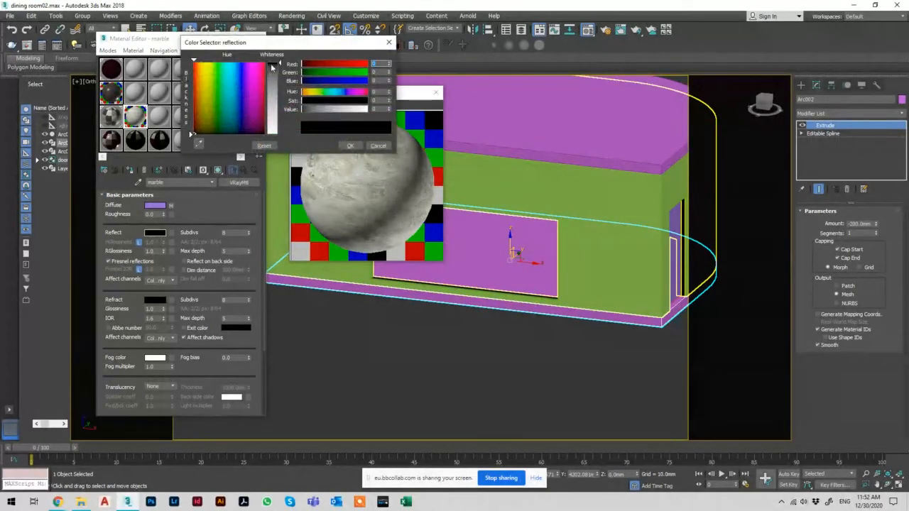
drag(272, 66, 269, 138)
drag(276, 105, 276, 134)
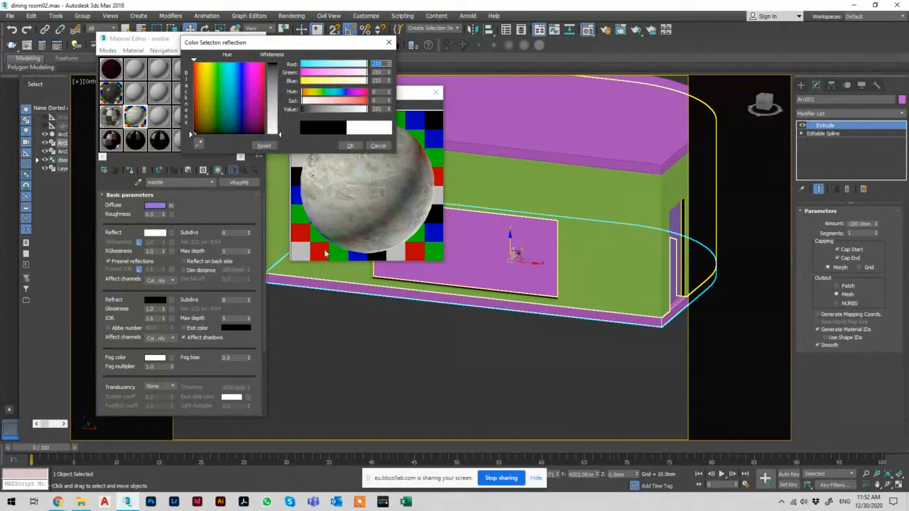
click(348, 146)
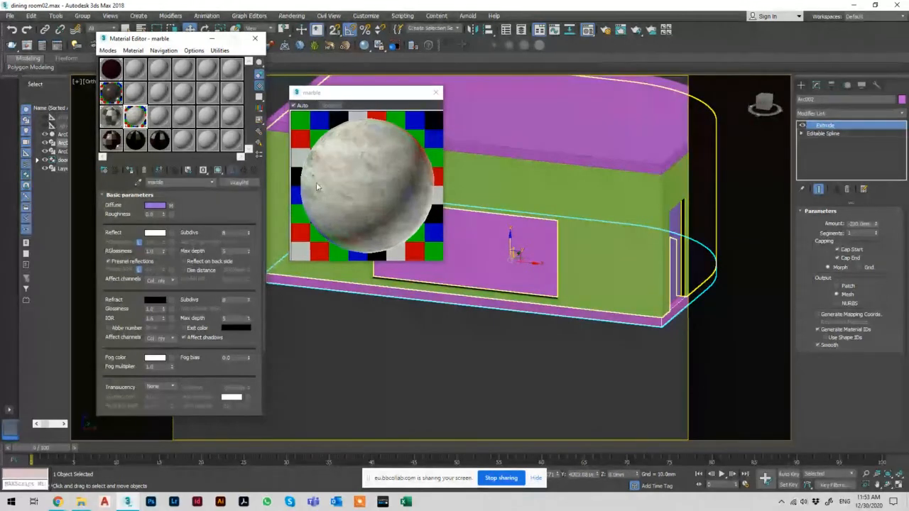
Step: Turn off Fresnel reflections for the marble and darken its reflection color to a grey of value 23
click(117, 265)
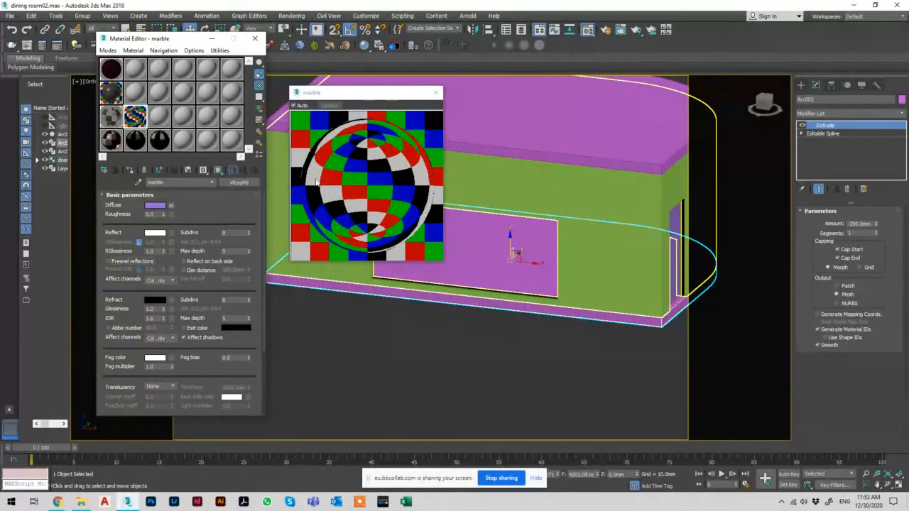
click(155, 232)
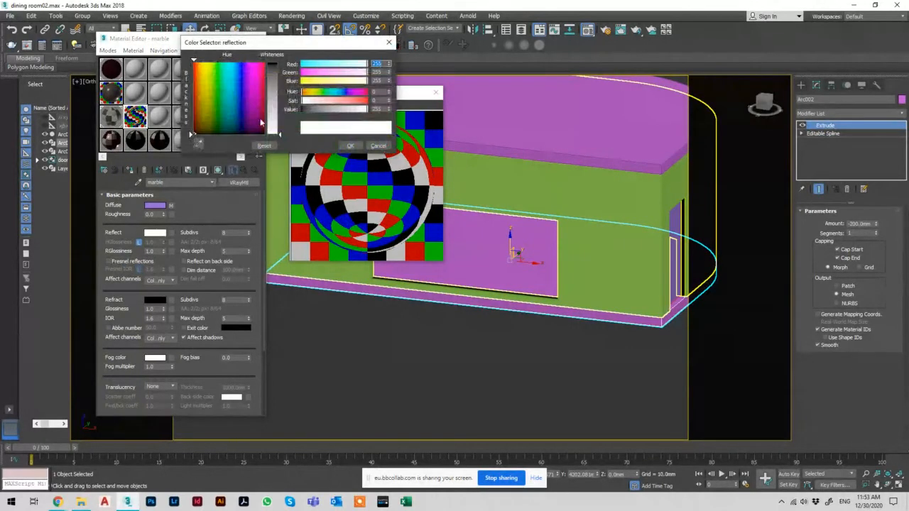
drag(274, 115, 278, 66)
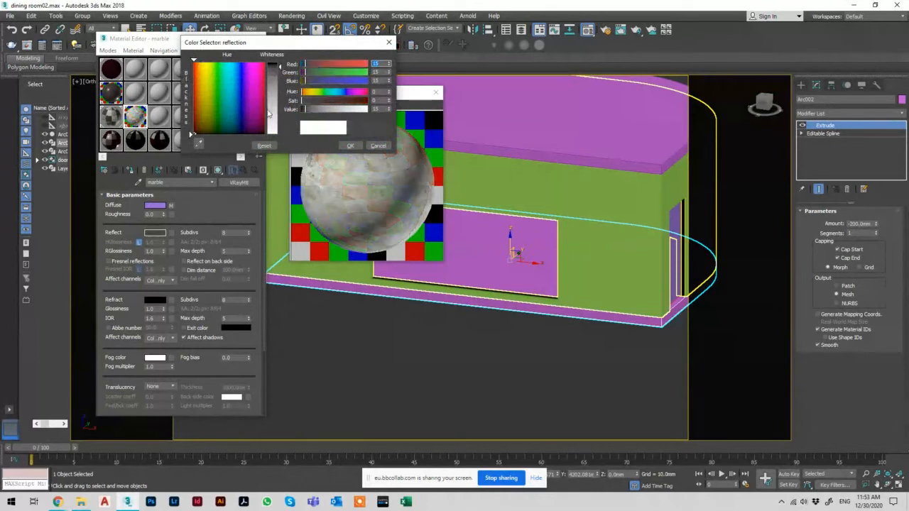
click(279, 71)
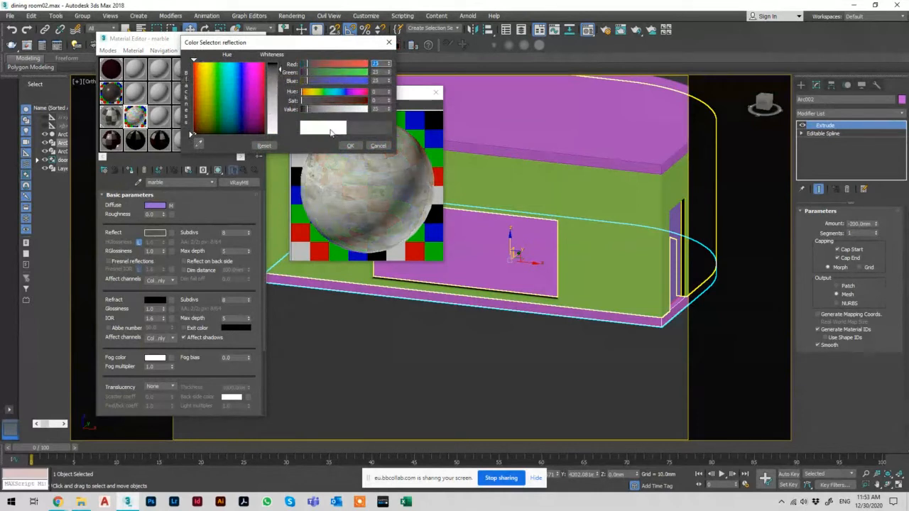
click(350, 146)
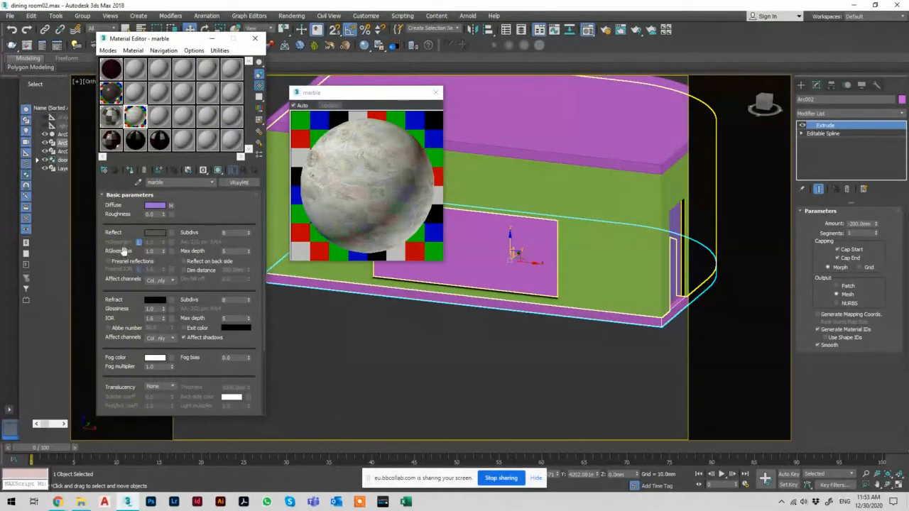
Step: Compare the marble at 0.7 reflection glossiness with and without Fresnel reflections, and return the glossiness to 1.0
double_click(149, 252)
text(0.7)
key(Return)
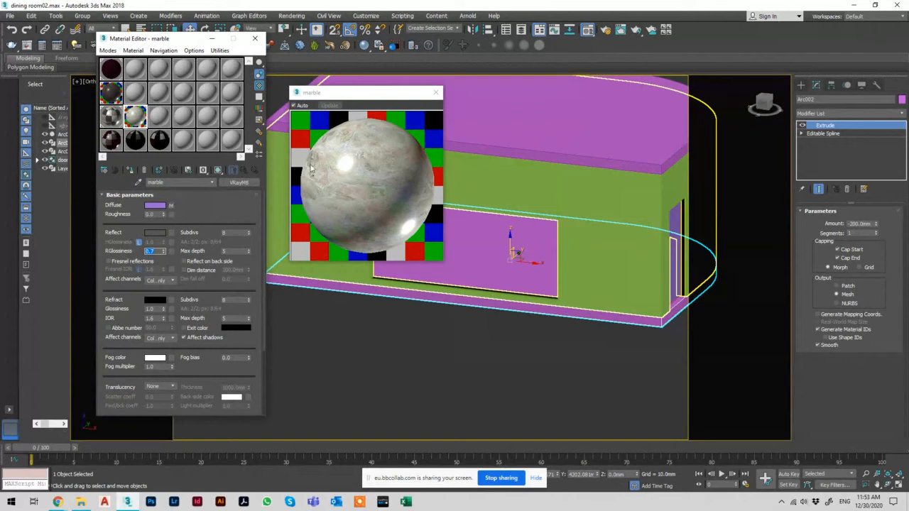
click(128, 263)
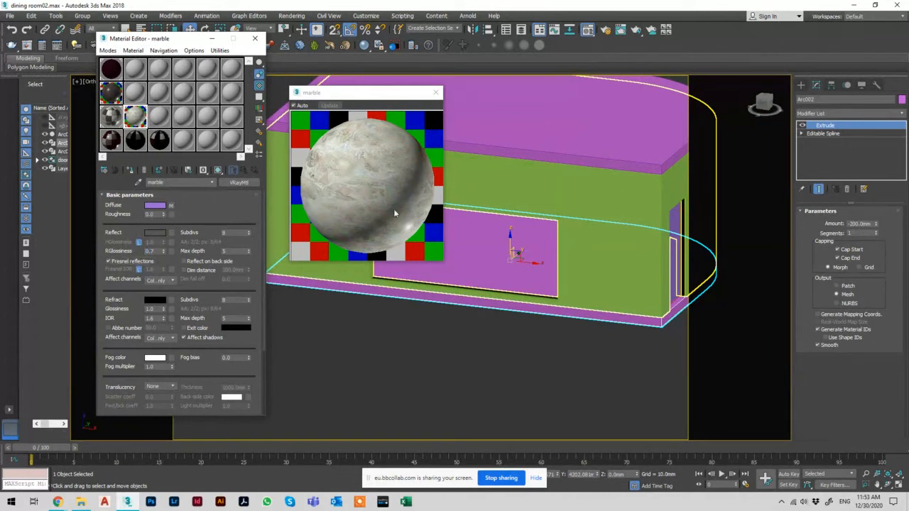
click(135, 263)
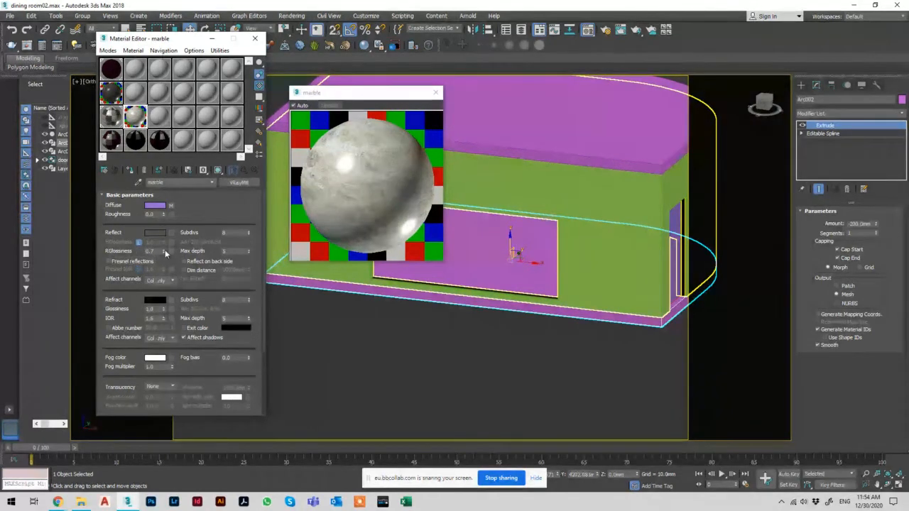
drag(164, 251, 163, 231)
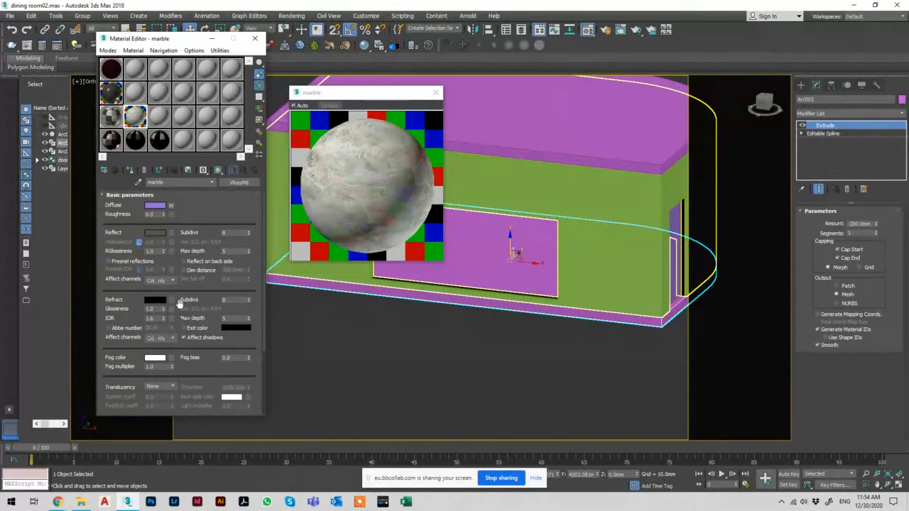
Step: Try several lighter refraction greys on the marble material to preview its transparency, and discard the color change
click(155, 300)
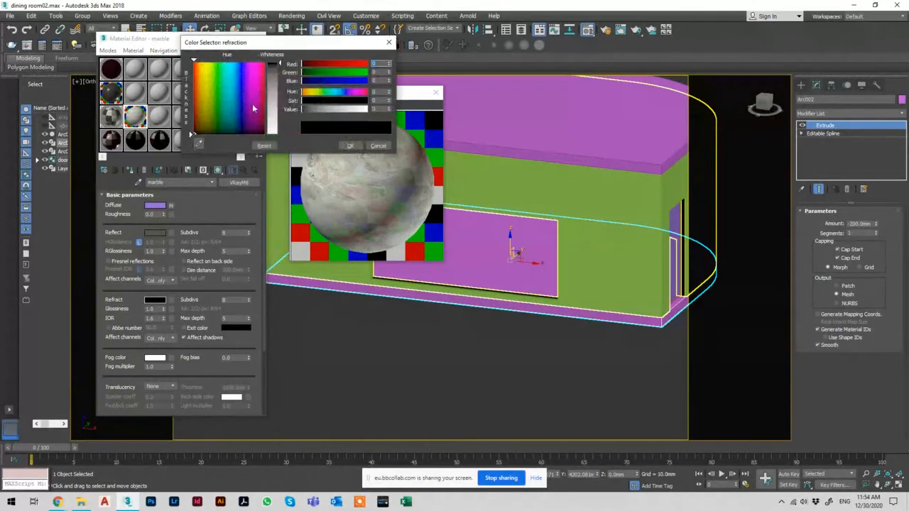
click(271, 82)
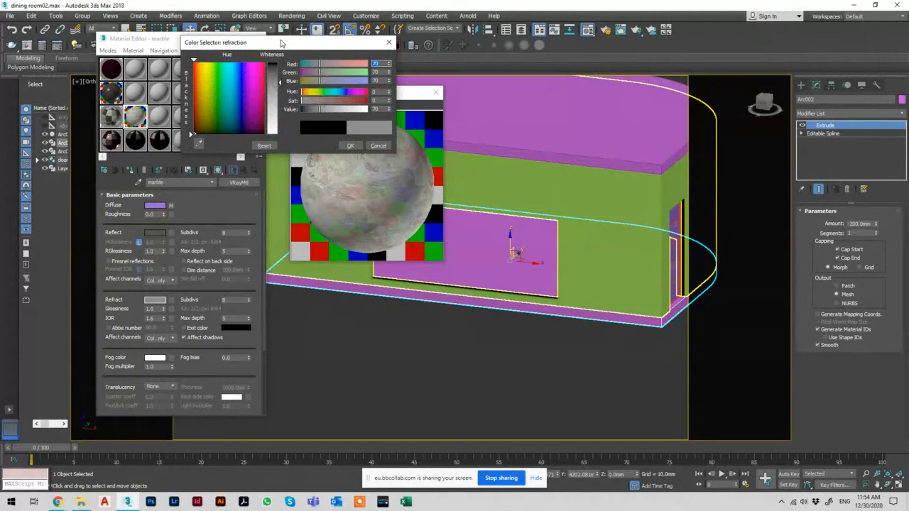
drag(281, 44, 182, 41)
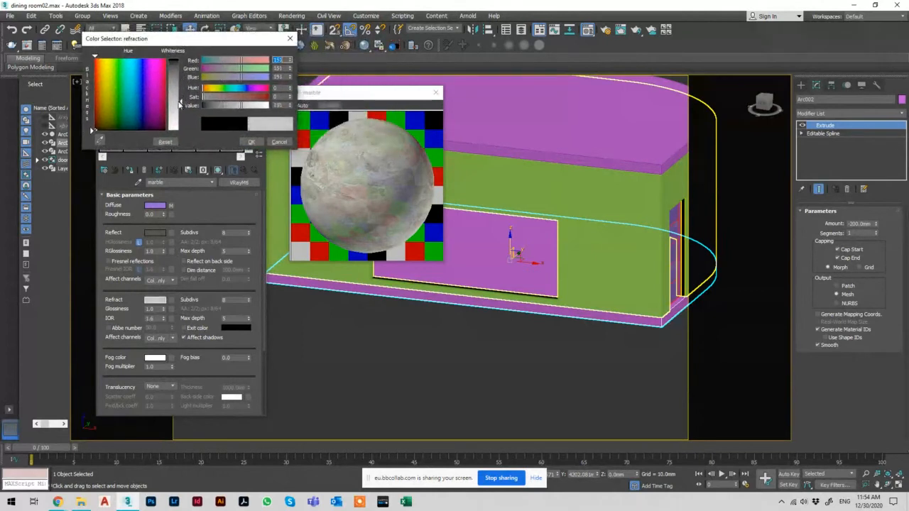
drag(182, 81, 179, 126)
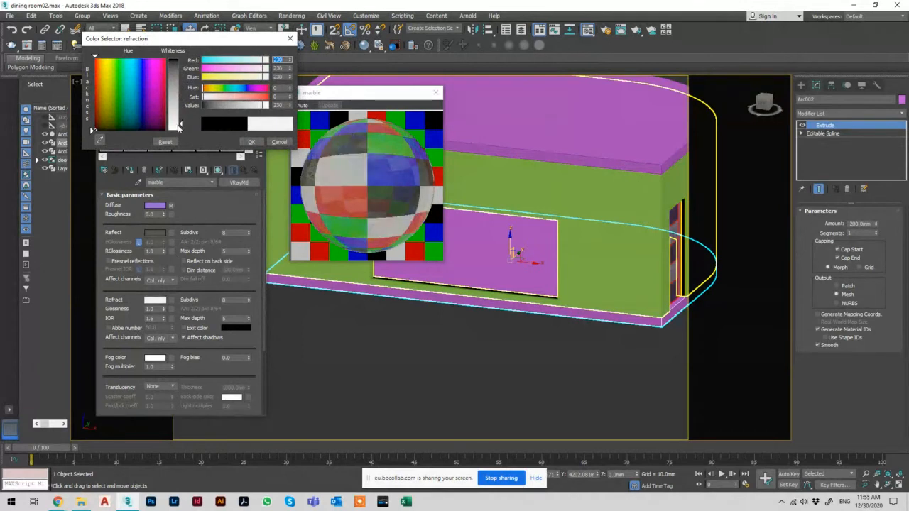
drag(179, 129, 183, 93)
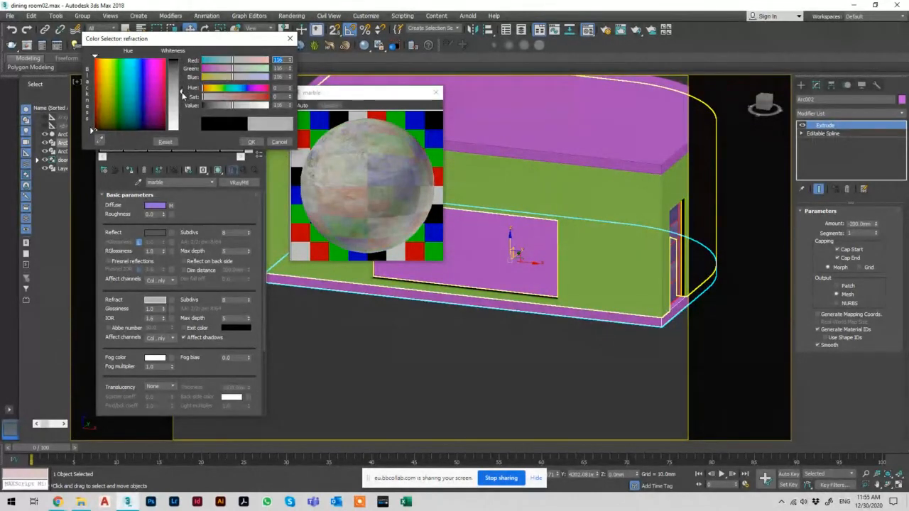
click(279, 141)
Step: Expand the marble material's map list and examine its map slots alongside the matching basic parameters
scroll(203, 260, down, 4)
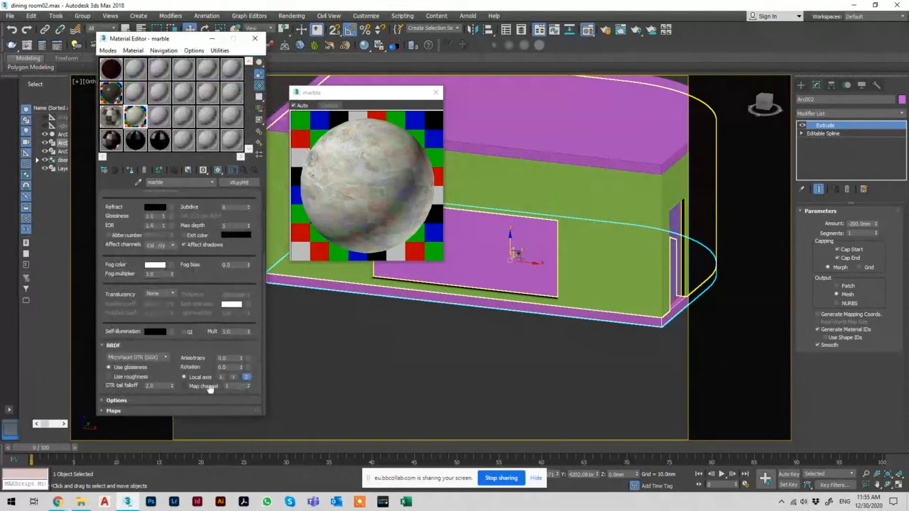
click(194, 412)
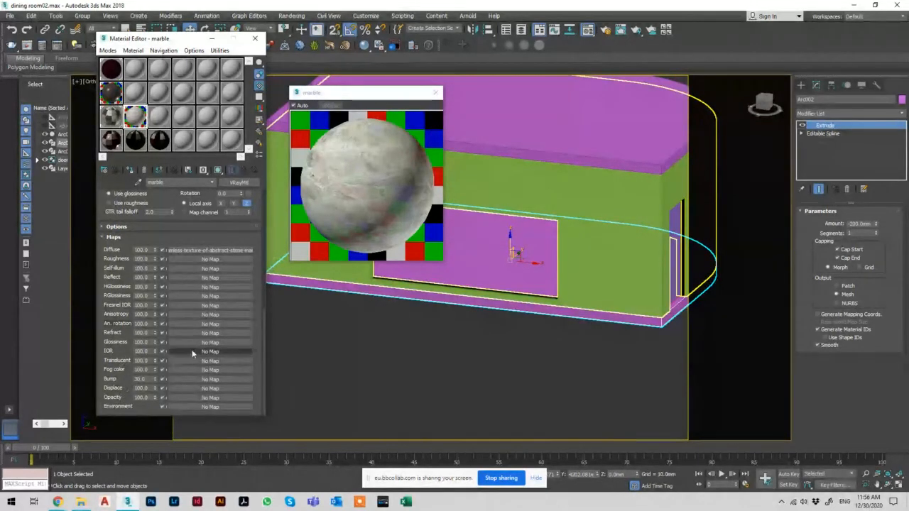
scroll(188, 348, up, 5)
scroll(202, 331, up, 2)
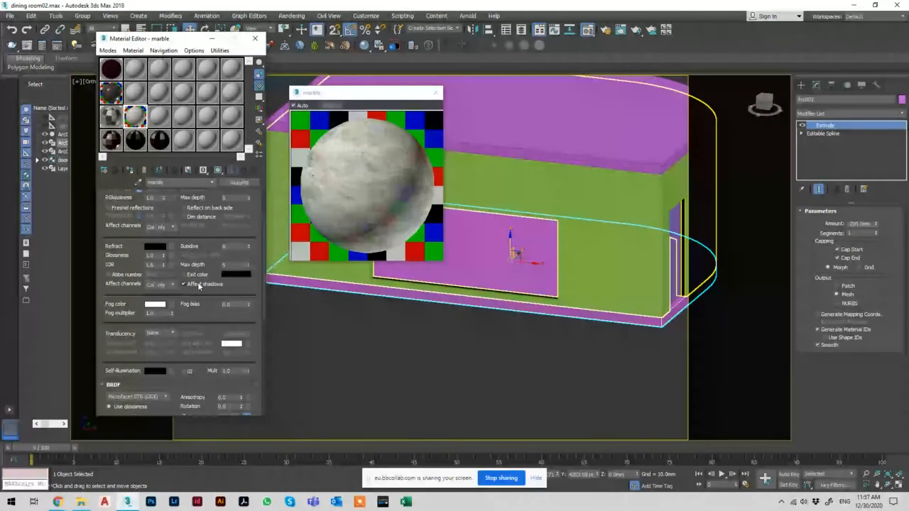
scroll(200, 284, down, 3)
scroll(202, 294, down, 5)
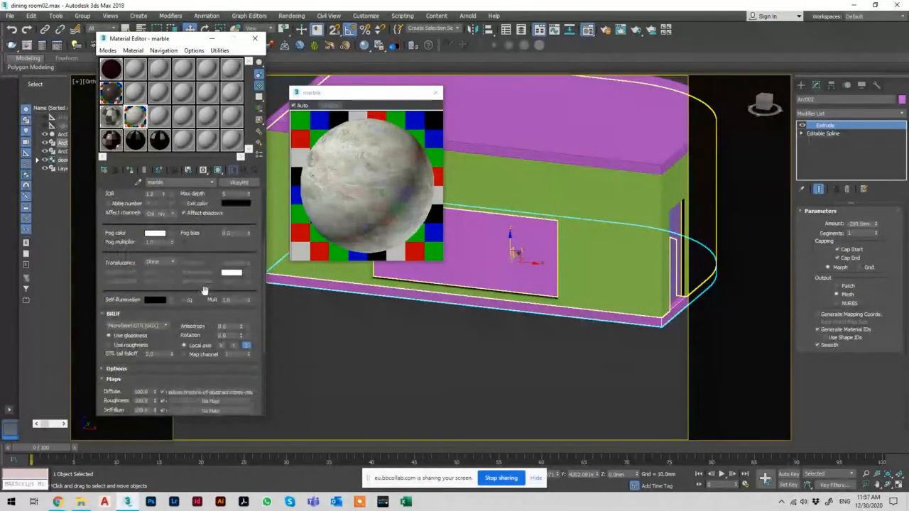
scroll(157, 314, down, 1)
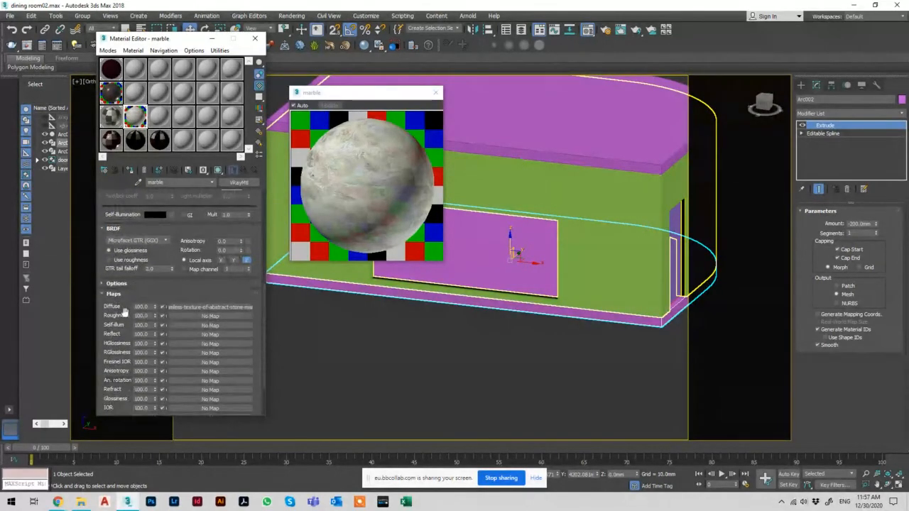
scroll(125, 313, down, 3)
scroll(111, 277, down, 1)
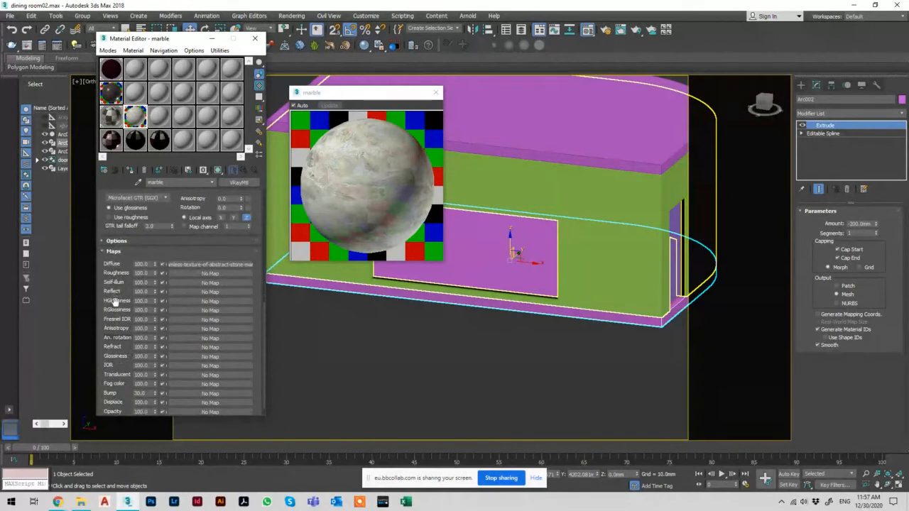
scroll(117, 316, down, 1)
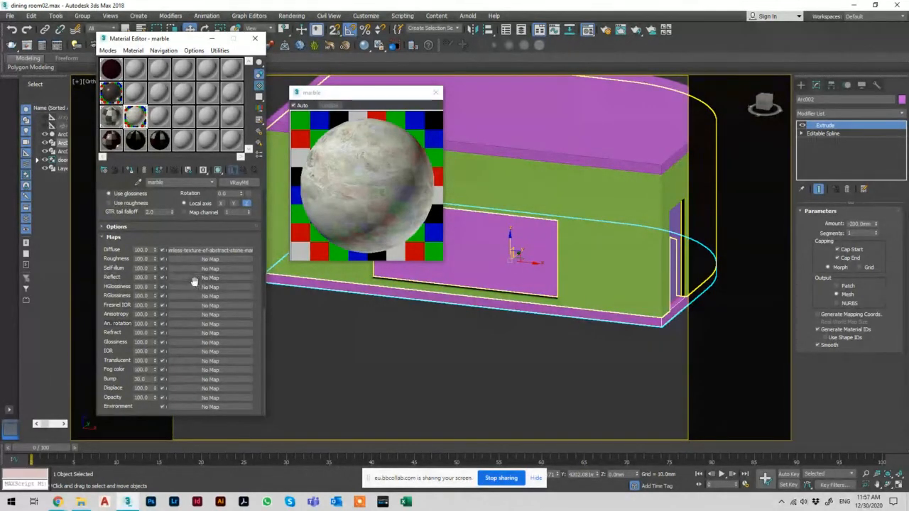
Step: Switch to Chrome and search Google Images for "white and black map" in a new tab
click(57, 502)
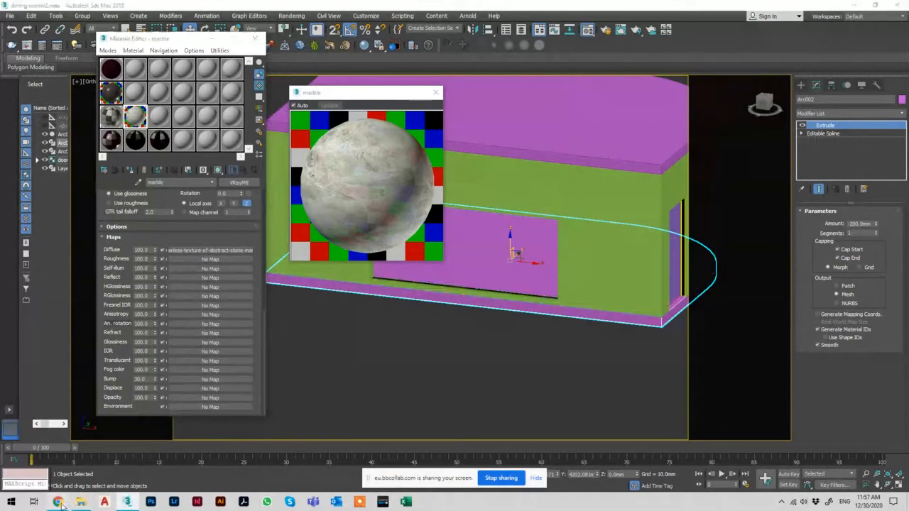
click(66, 465)
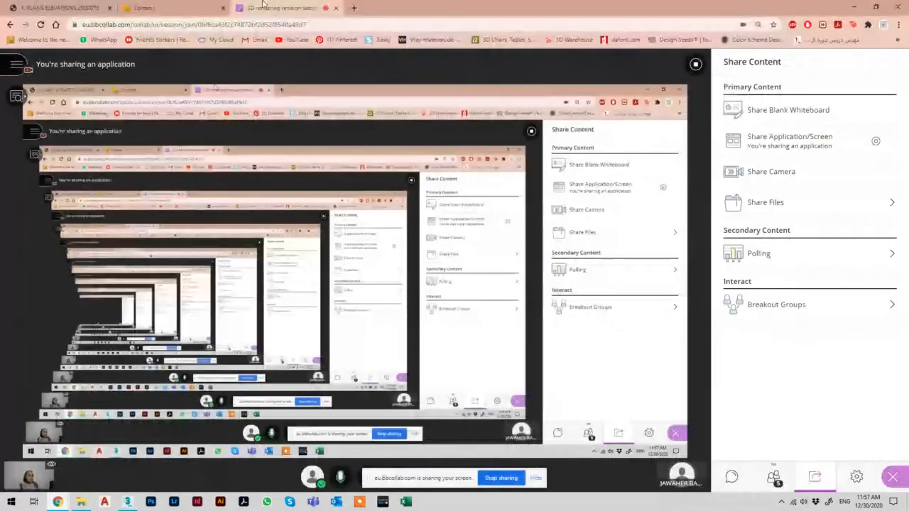
click(354, 8)
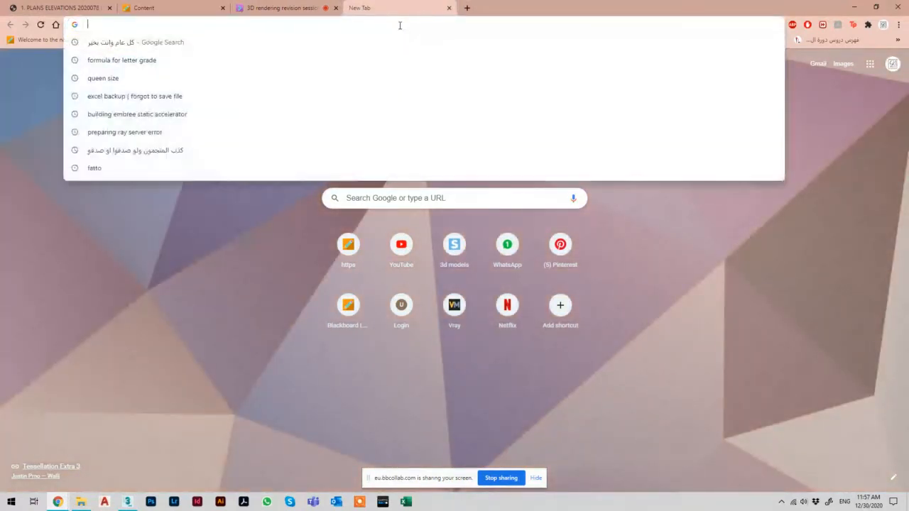
click(402, 24)
text(wh)
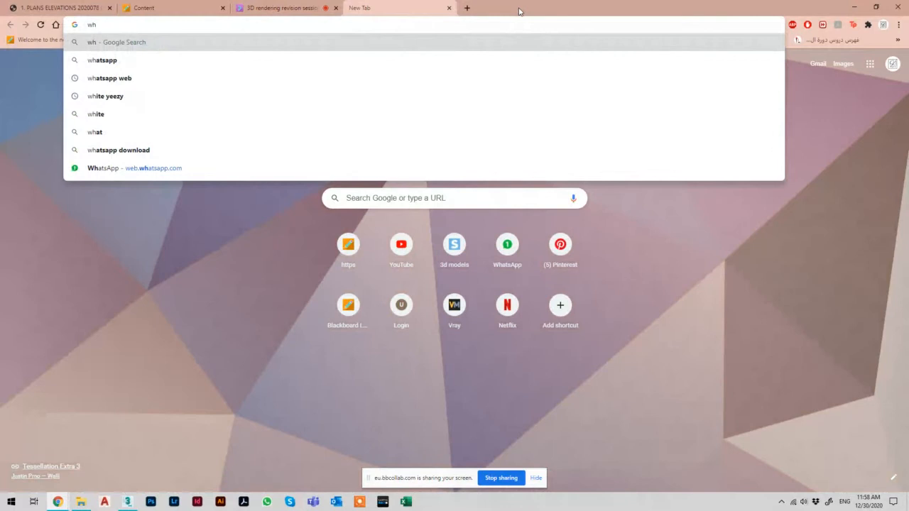
text(te and blac)
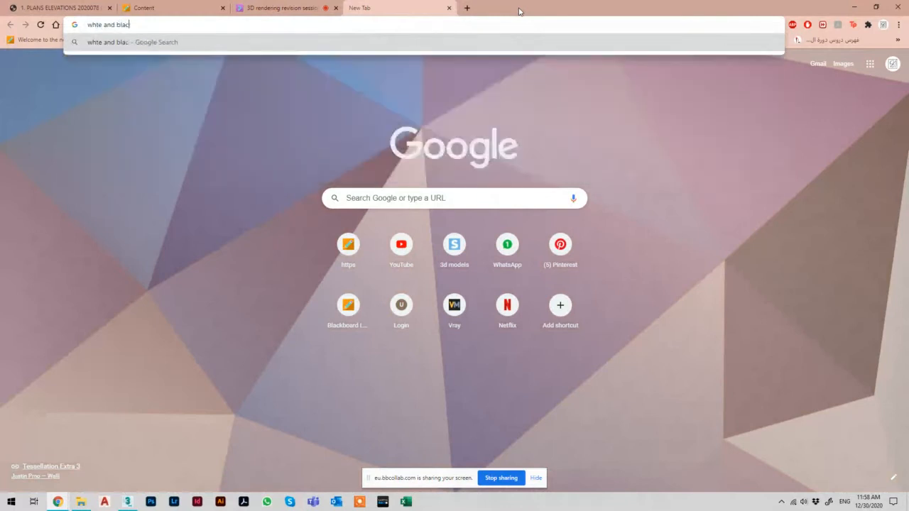
text(k mat)
key(BackSpace)
key(BackSpace)
key(BackSpace)
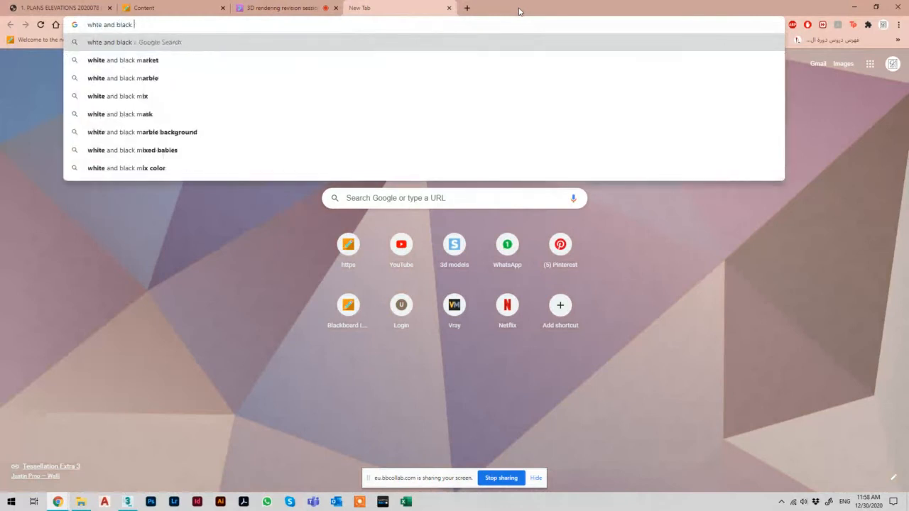
text(map)
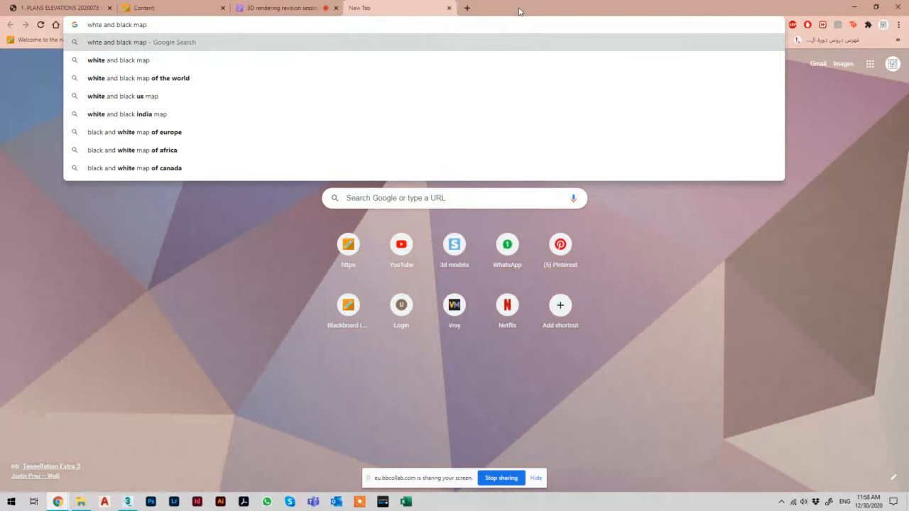
click(193, 42)
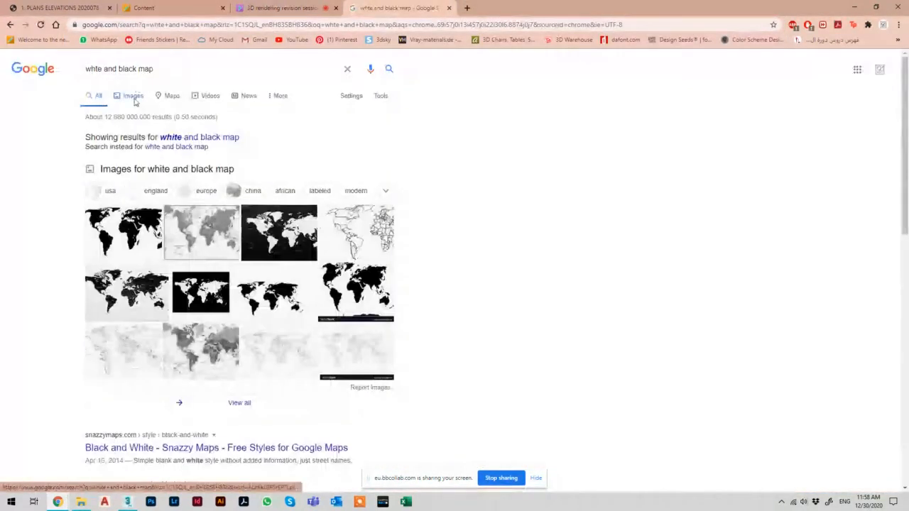
click(134, 100)
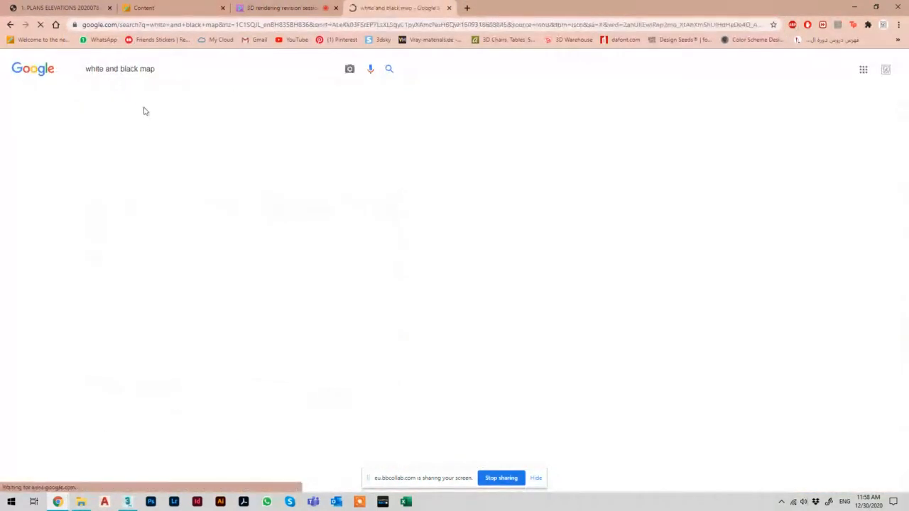
Step: Change the image search to "white and black pattern"
click(172, 68)
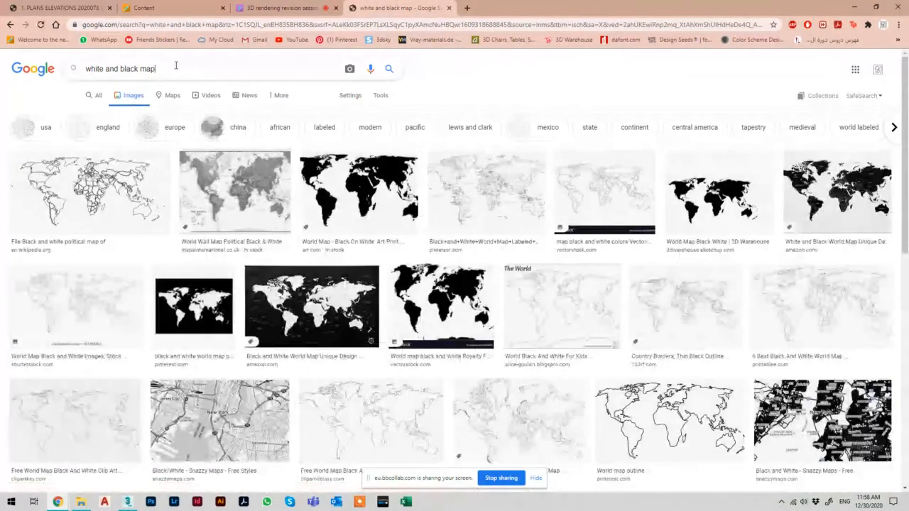
key(BackSpace)
key(BackSpace)
key(BackSpace)
text(p)
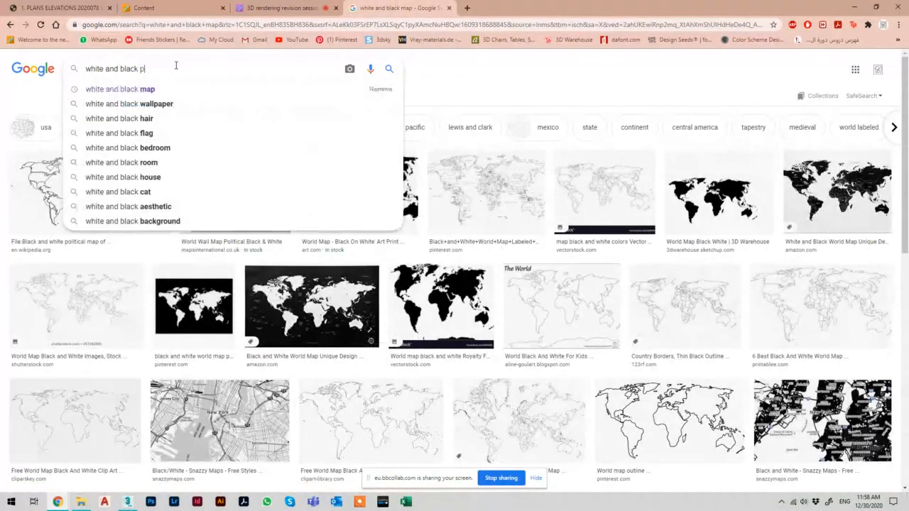
text(attern)
key(Return)
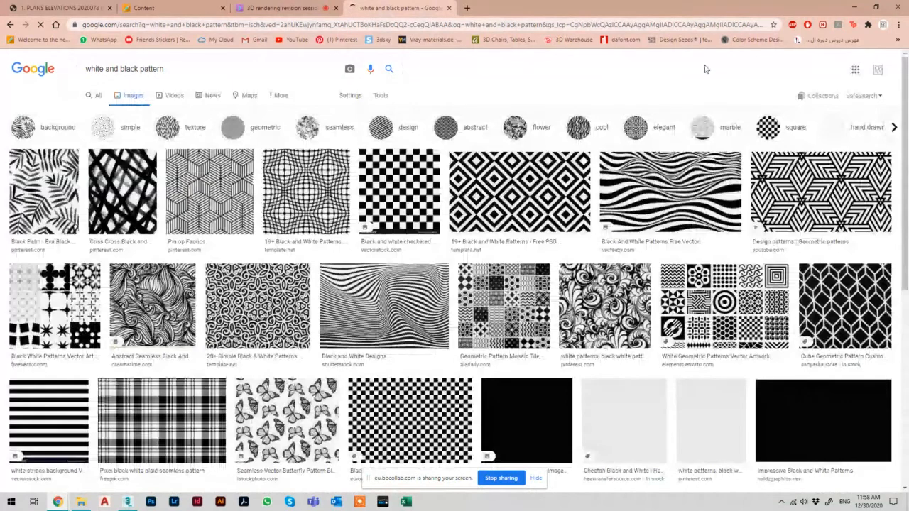
Step: Find the abstract geometric rhombus pattern from 123RF among the image results and start saving its full preview
middle_click(420, 186)
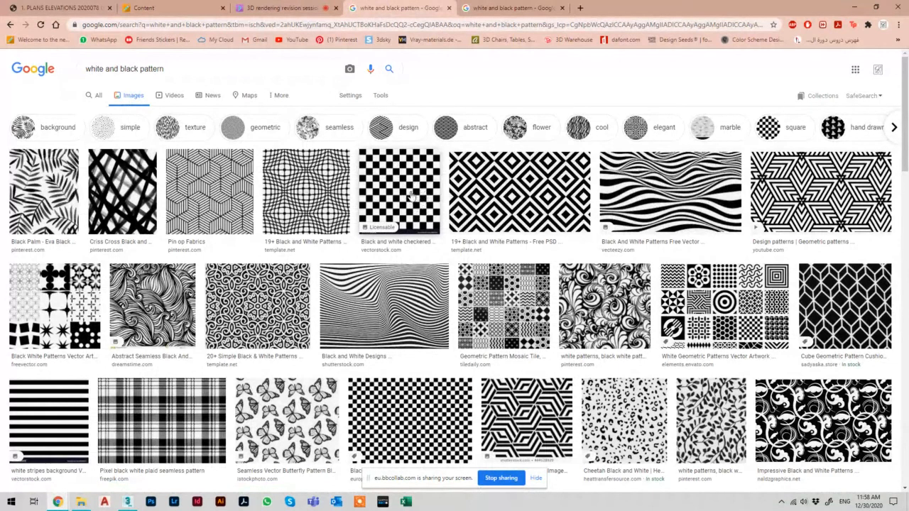
scroll(684, 217, down, 1)
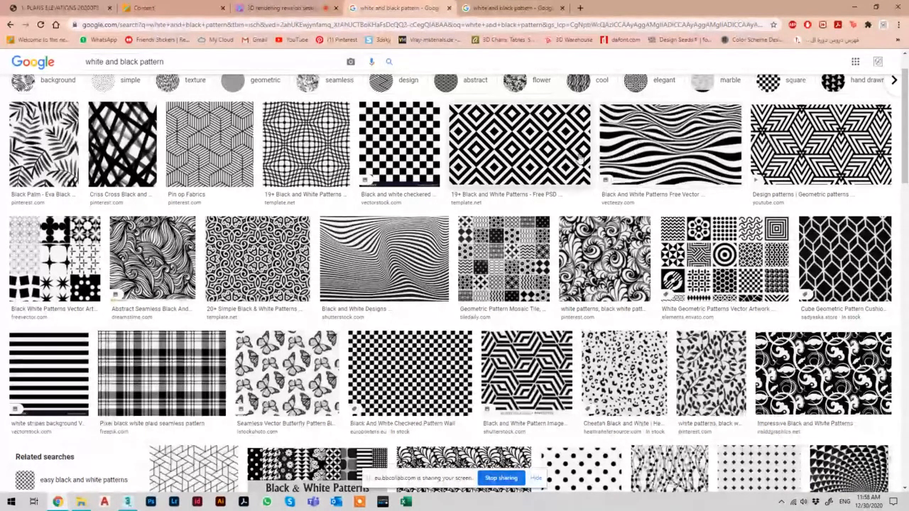
scroll(655, 191, down, 2)
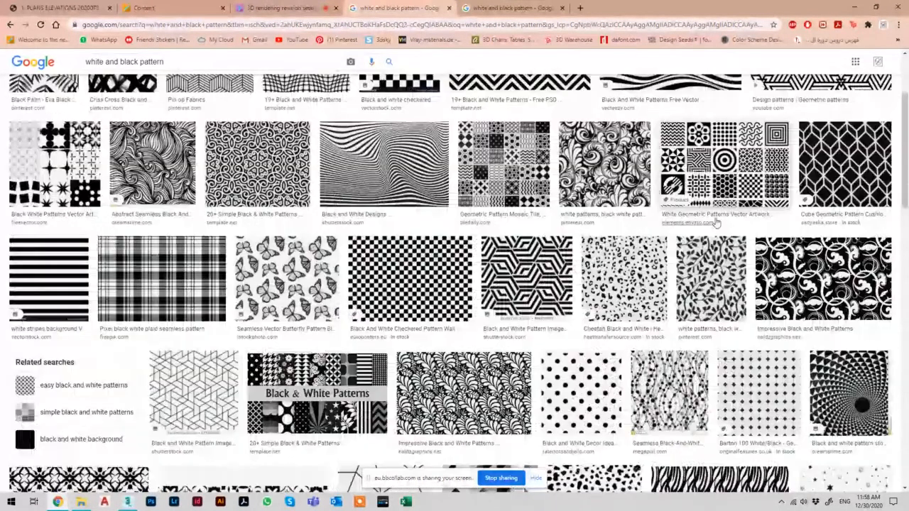
scroll(603, 268, down, 5)
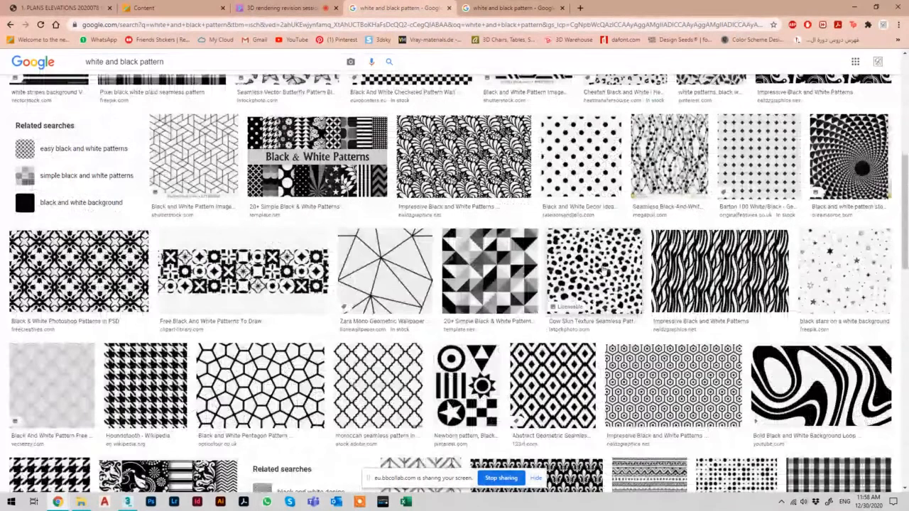
scroll(603, 268, down, 1)
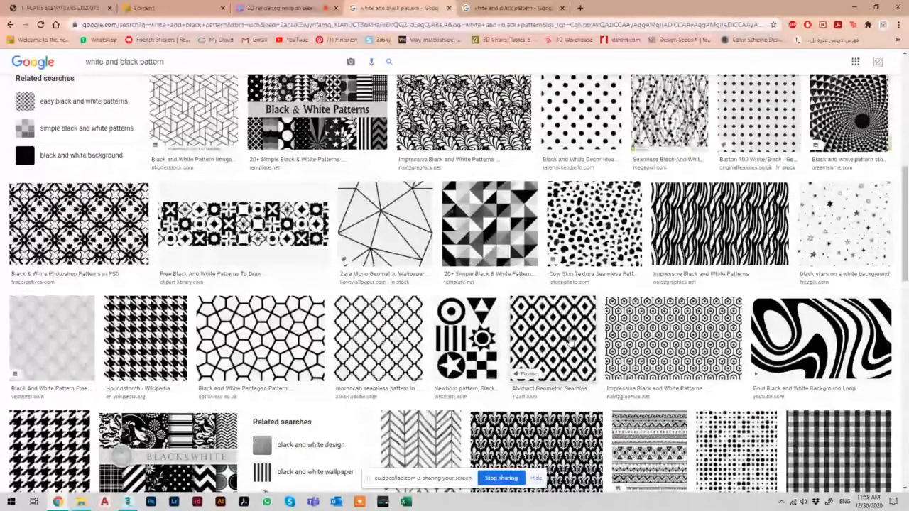
click(572, 343)
right_click(725, 242)
click(734, 265)
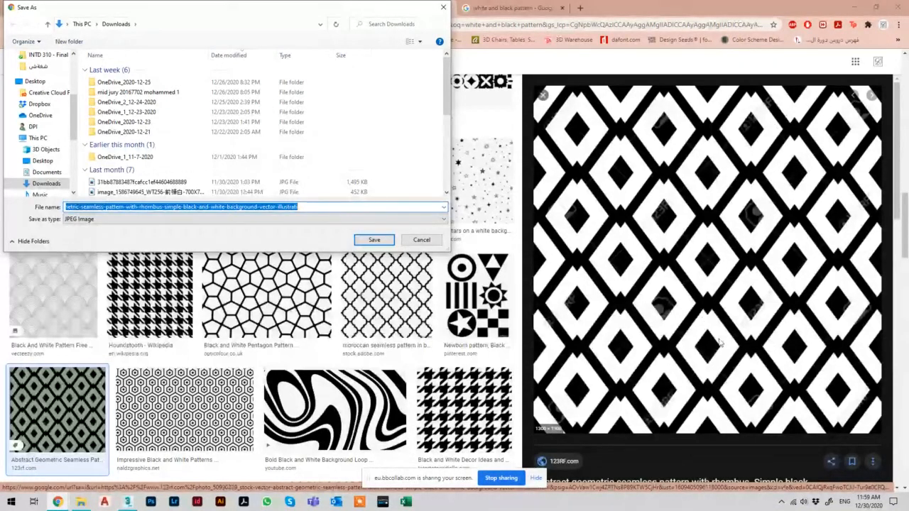
Step: Set the save location to the Maps folder inside the revision session folder on the Desktop
scroll(44, 82, up, 4)
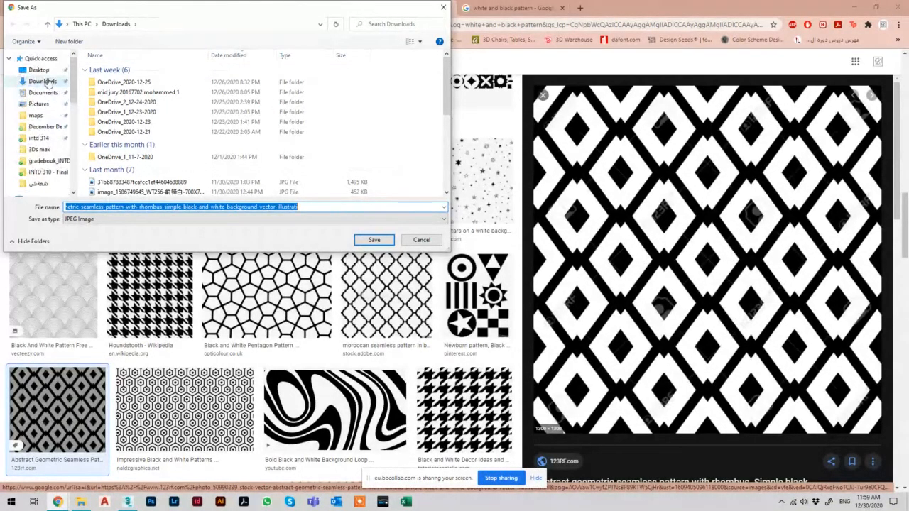
click(40, 70)
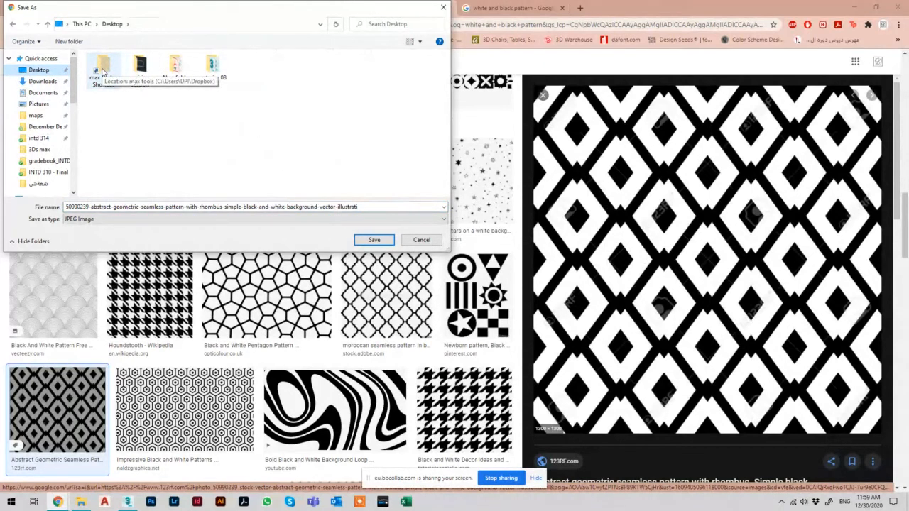
click(140, 71)
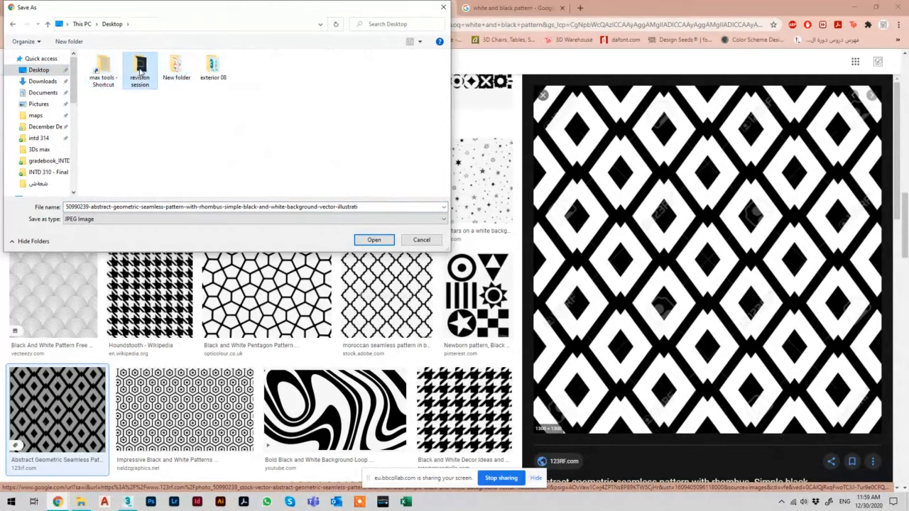
double_click(140, 71)
click(110, 99)
click(112, 99)
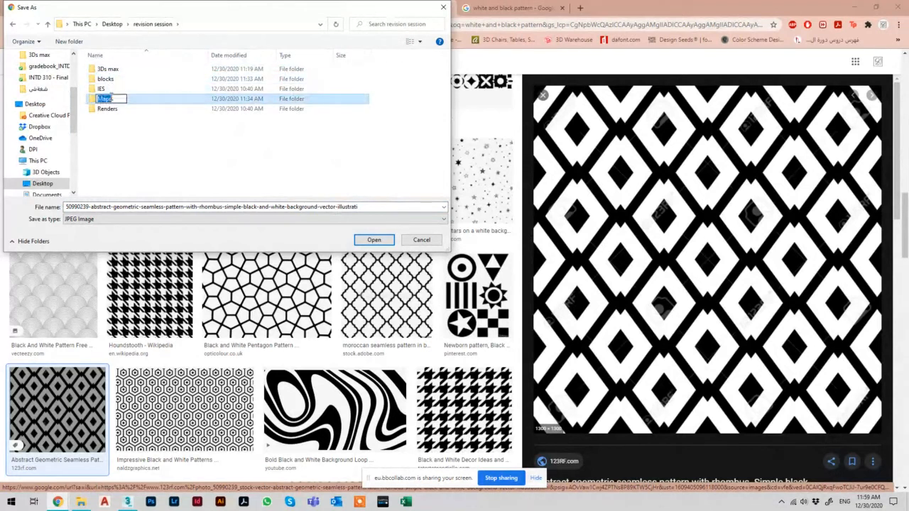
double_click(146, 101)
Step: Keep the existing Encino Catedral bump file and save the rhombus image as a JPEG named pattern
double_click(159, 103)
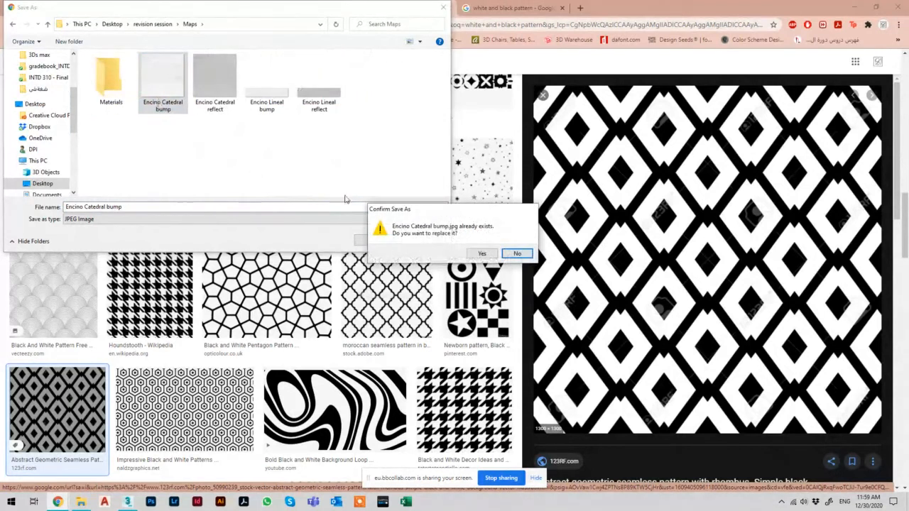
click(517, 253)
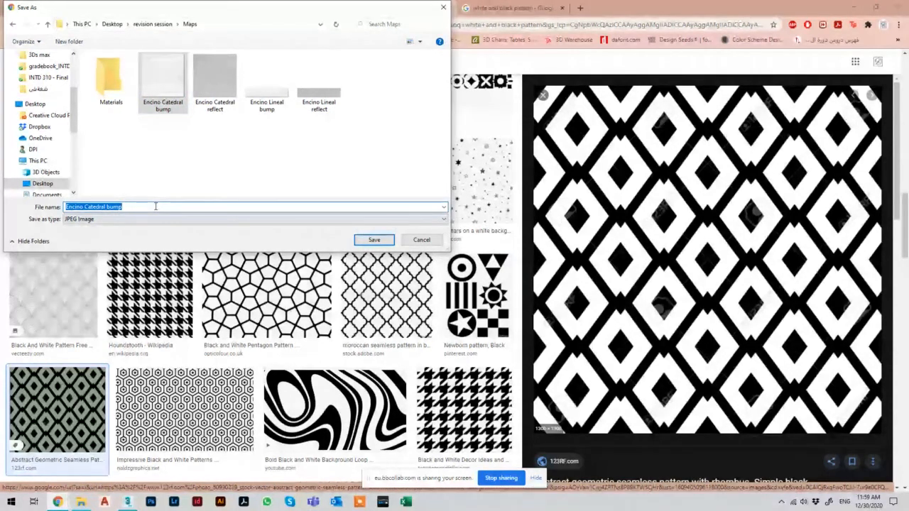
text(rattern)
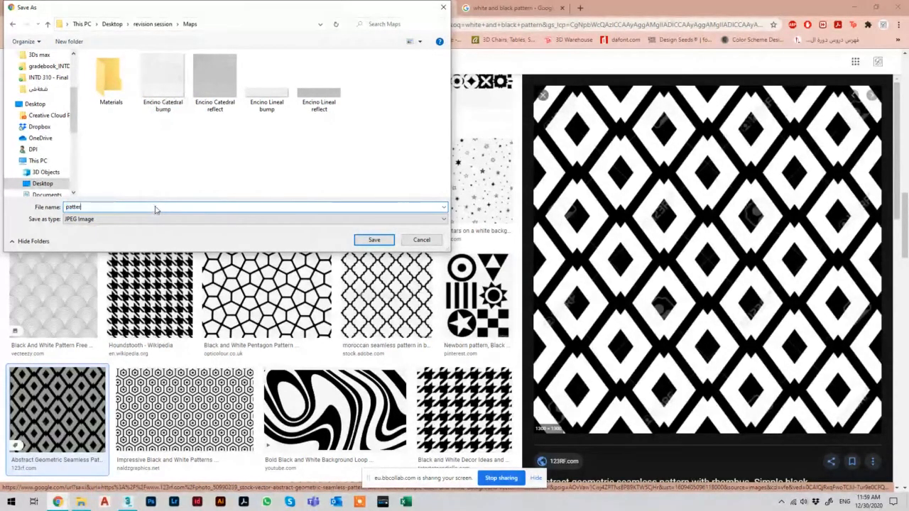
key(Return)
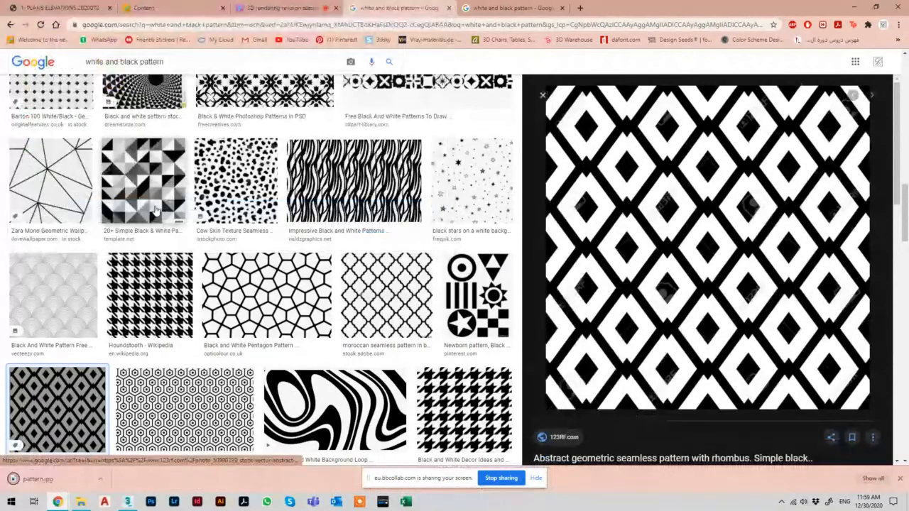
Step: Switch back to 3ds Max and load pattern.jpg from the revision session's Maps folder as a bitmap in the marble's Reflect map slot
key(alt+Tab)
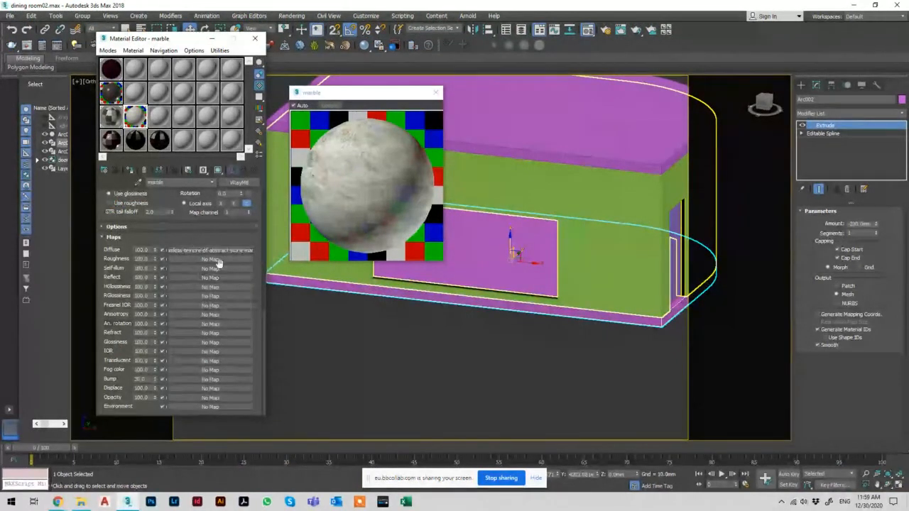
click(186, 275)
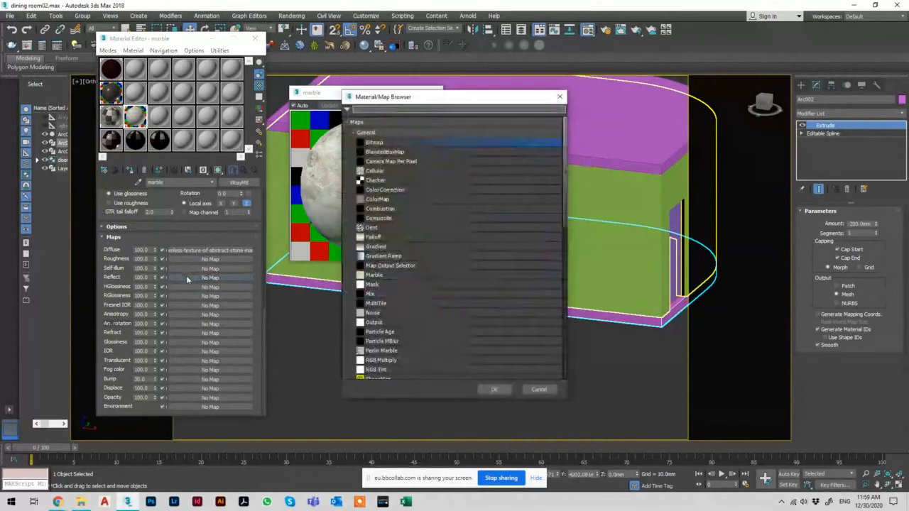
double_click(376, 142)
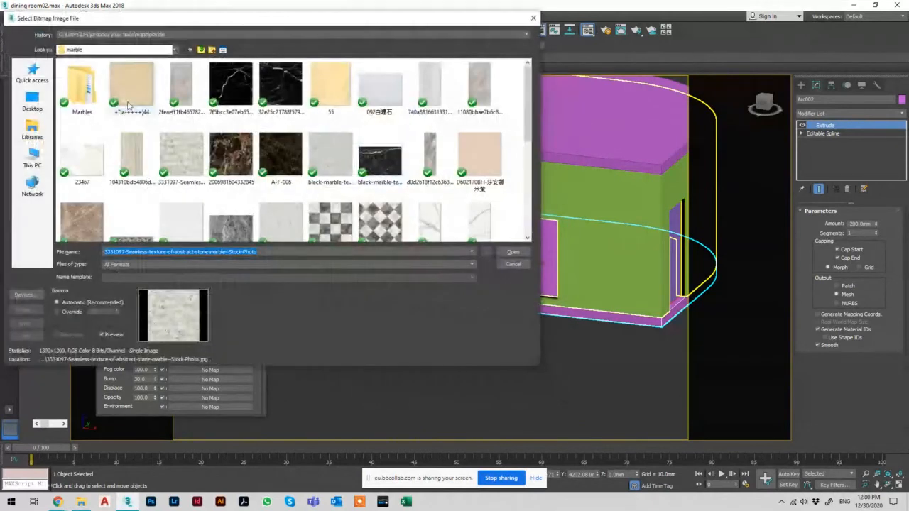
click(202, 51)
click(202, 50)
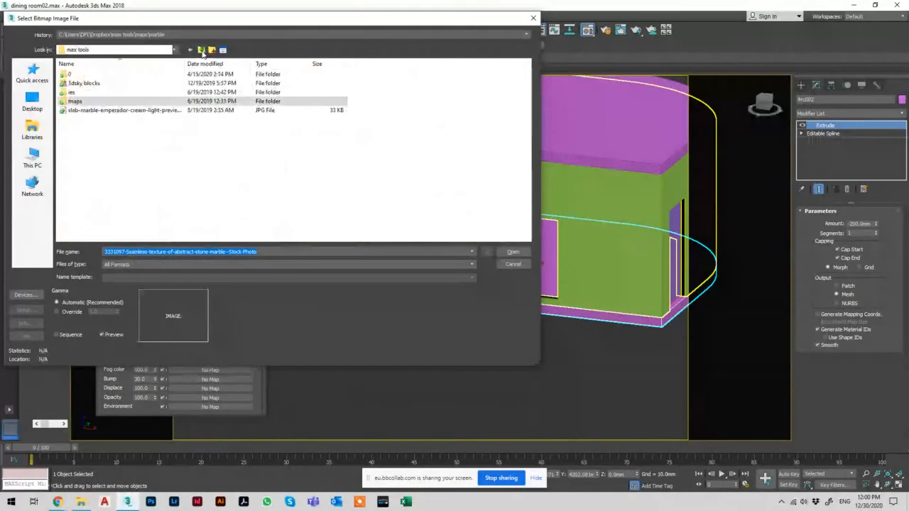
click(32, 103)
double_click(181, 156)
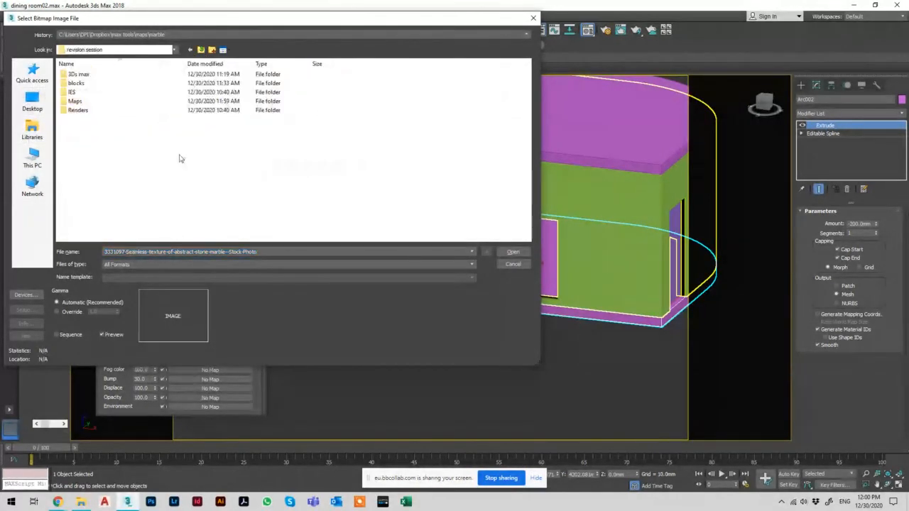
double_click(86, 104)
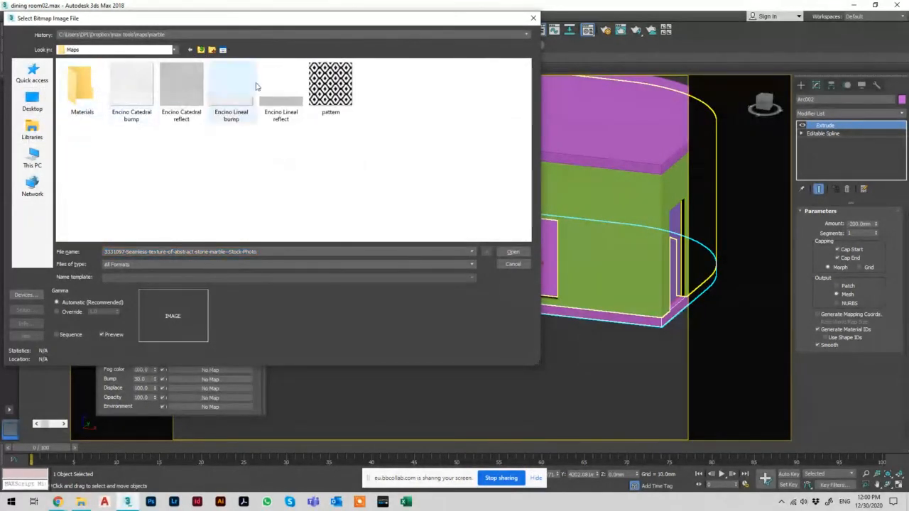
click(330, 83)
double_click(331, 83)
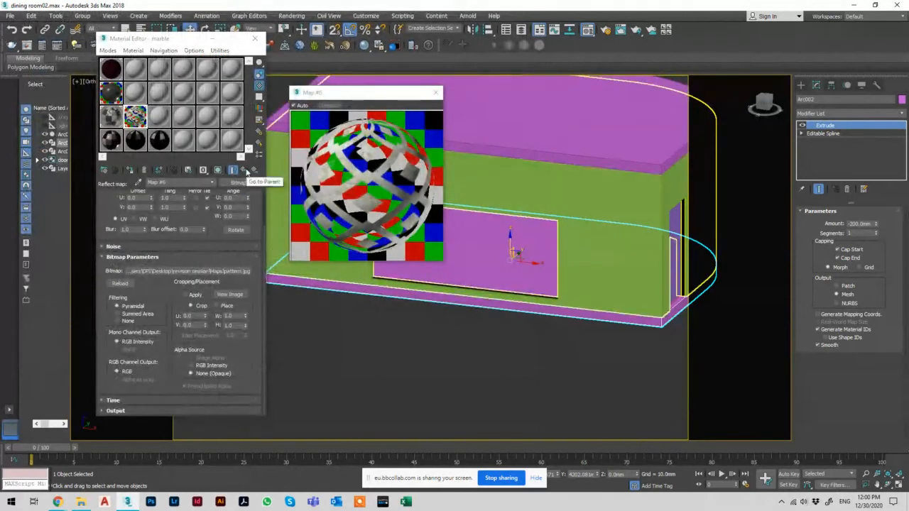
Step: Return to the marble material's main level and examine its map list alongside the preview sphere
click(243, 170)
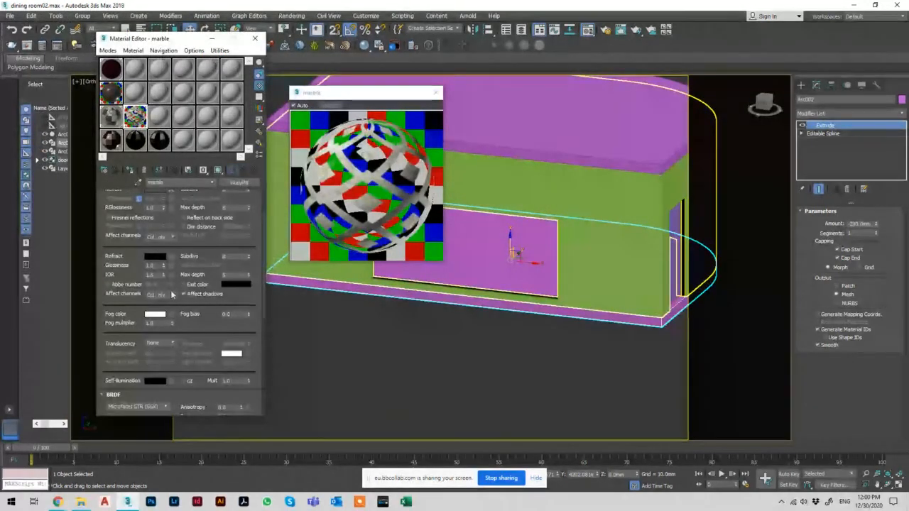
scroll(177, 348, down, 5)
scroll(182, 347, down, 1)
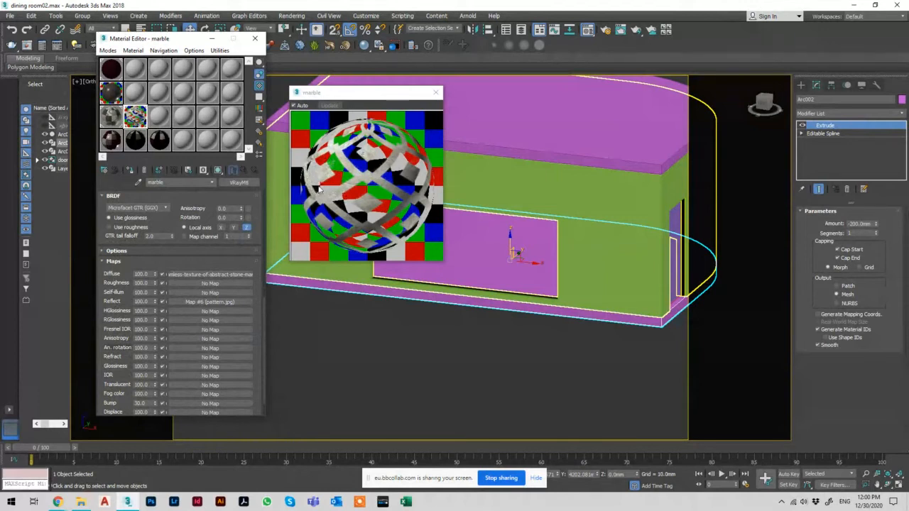
Step: Turn on Fresnel reflections for the marble material and enlarge its preview window to inspect the sphere
scroll(206, 252, up, 2)
scroll(205, 252, up, 8)
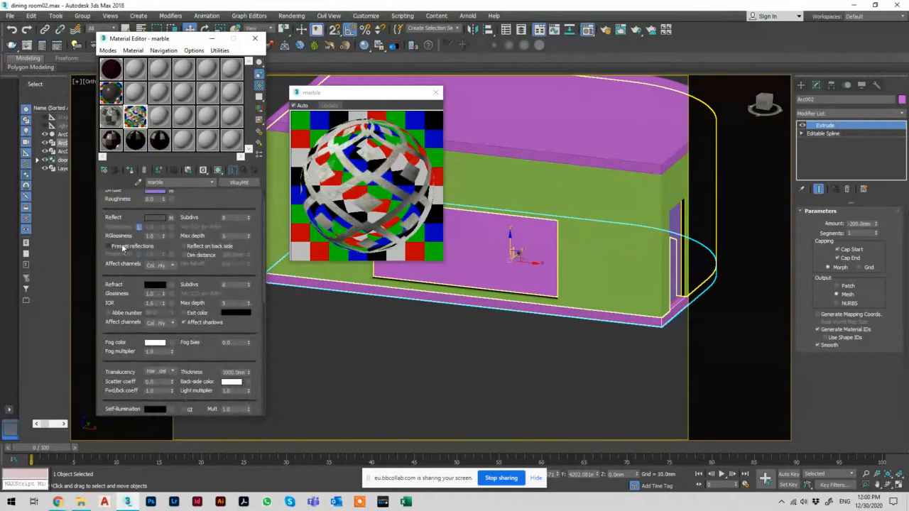
click(121, 247)
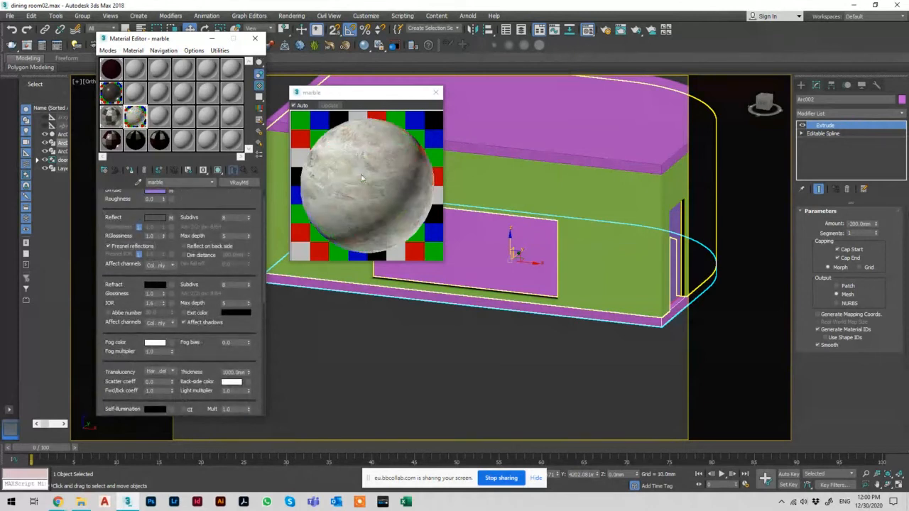
click(441, 260)
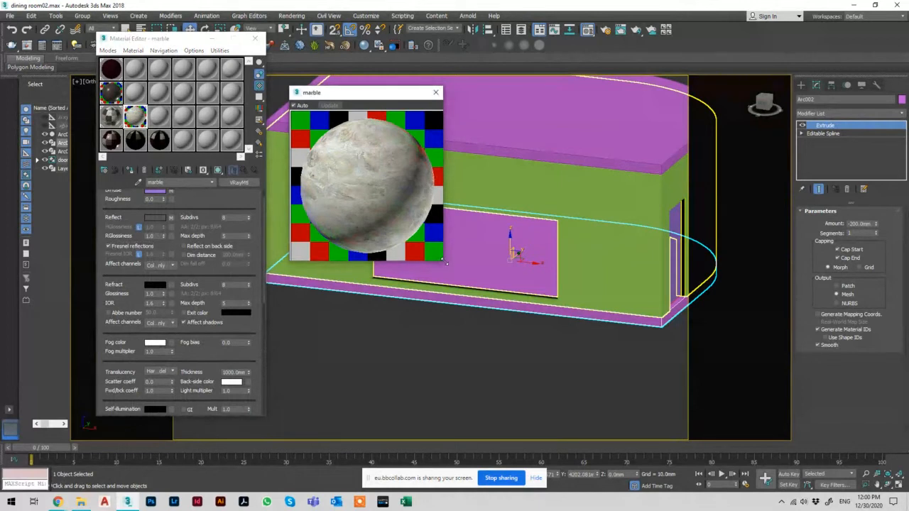
drag(446, 264, 631, 449)
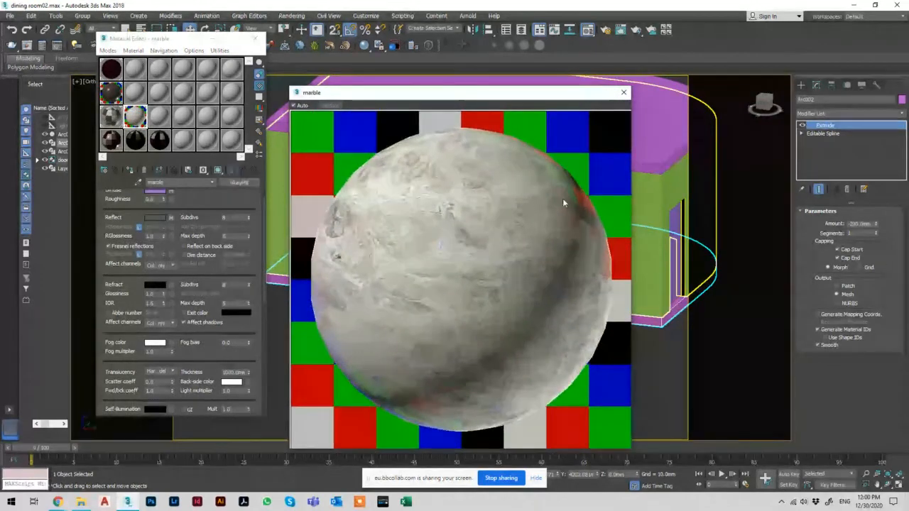
drag(479, 95, 285, 29)
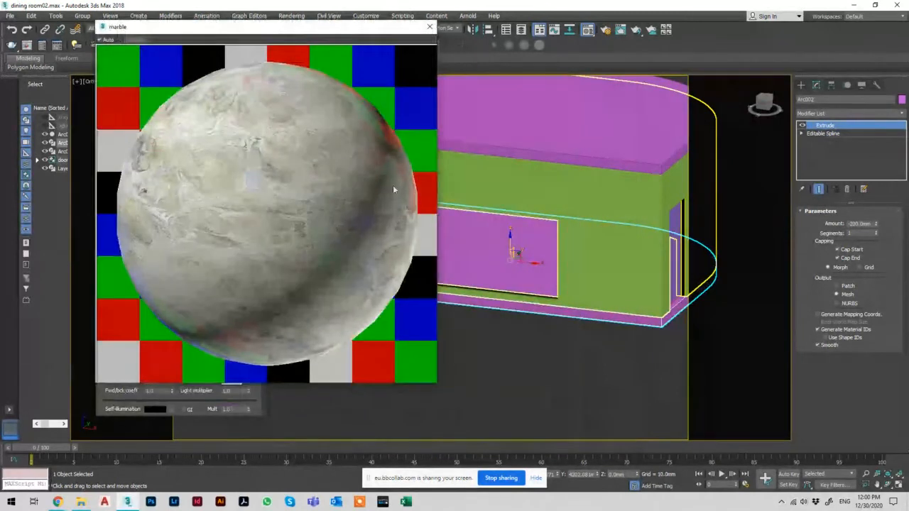
drag(392, 185, 386, 166)
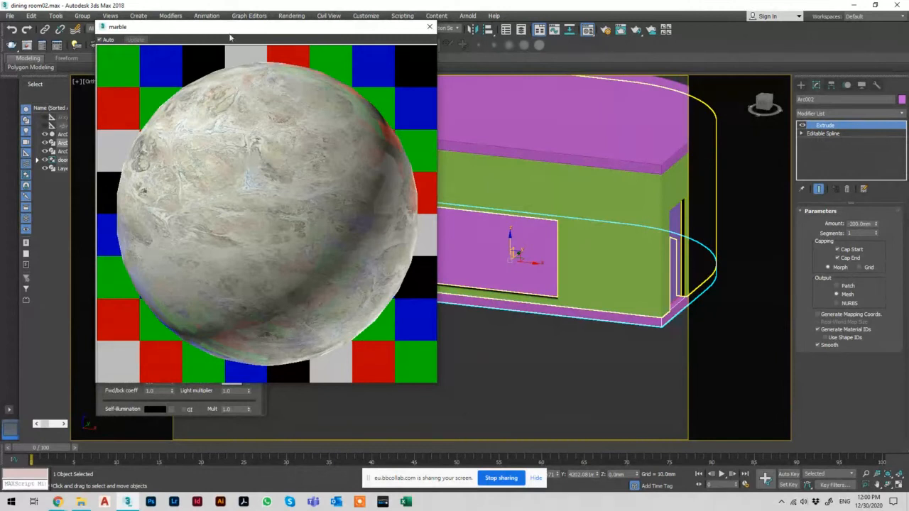
drag(211, 29, 444, 44)
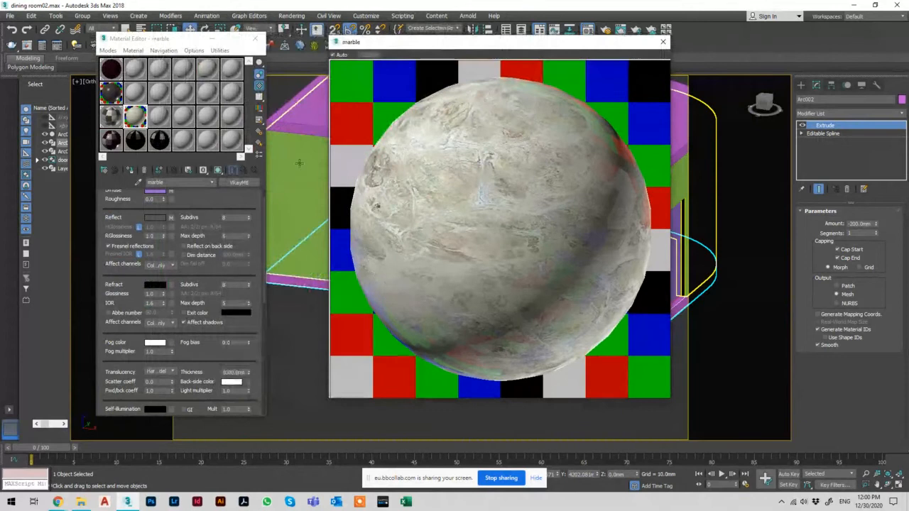
Step: Turn Fresnel reflections back off for the marble material
scroll(197, 269, down, 3)
scroll(196, 270, up, 3)
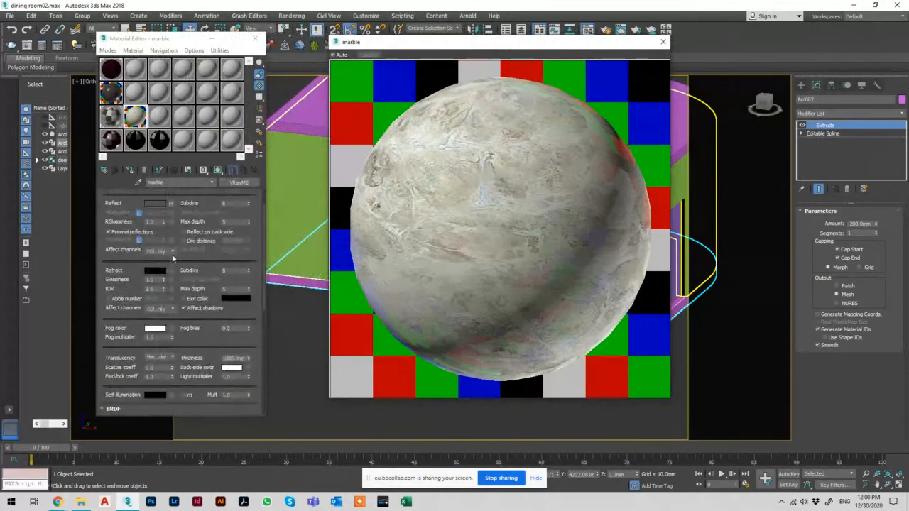
click(129, 231)
Step: Set the marble's Reflect map amount to 40 and close the enlarged material preview
scroll(192, 242, down, 9)
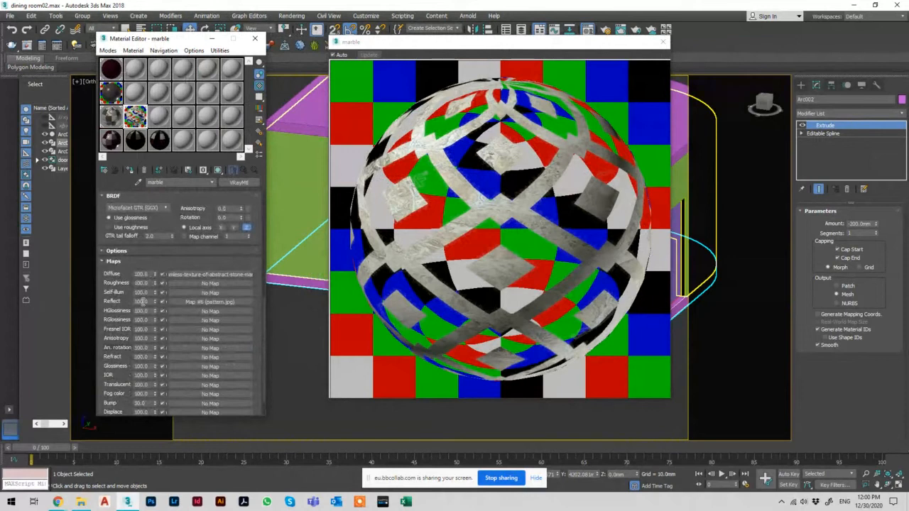
double_click(144, 301)
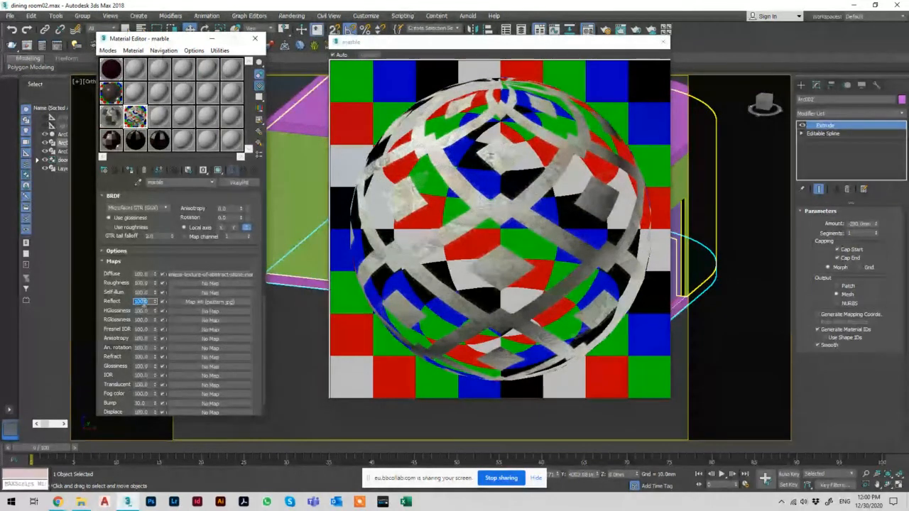
text(40)
key(Return)
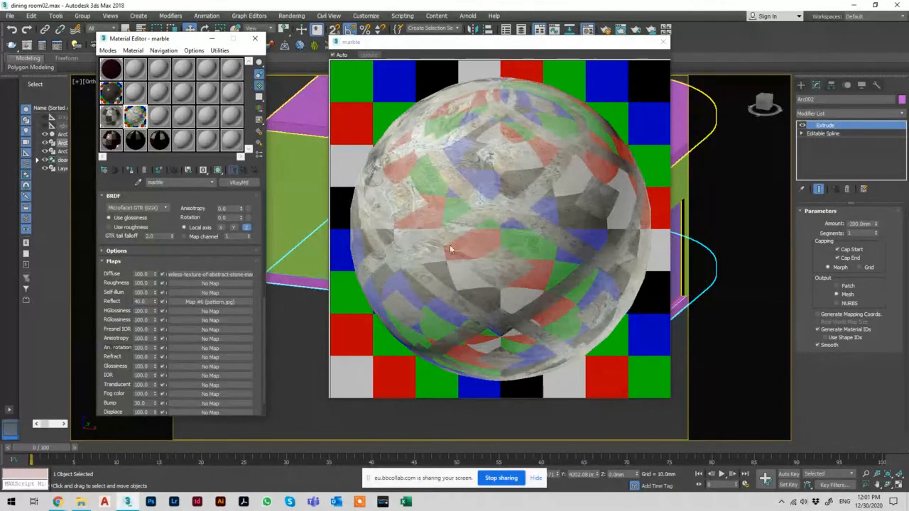
click(663, 41)
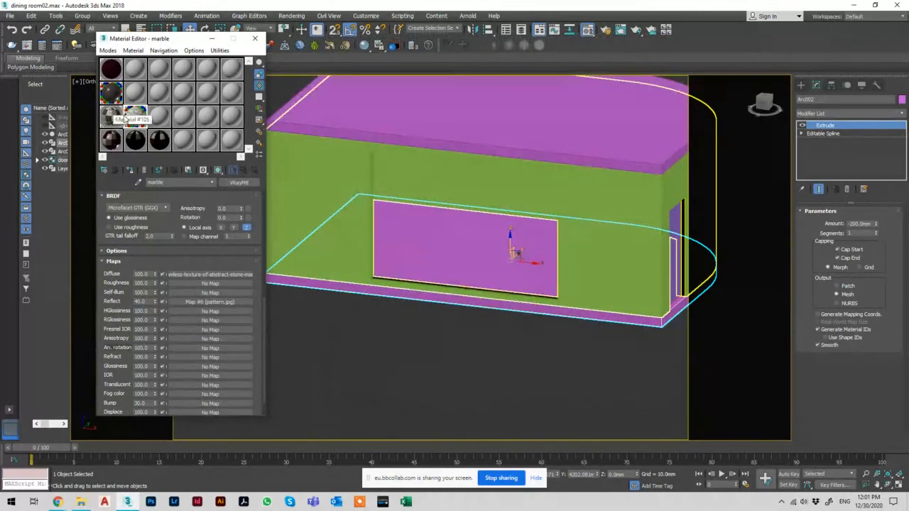
Step: Assign the marble material to the floor object and show its texture in the viewport
drag(517, 293, 485, 265)
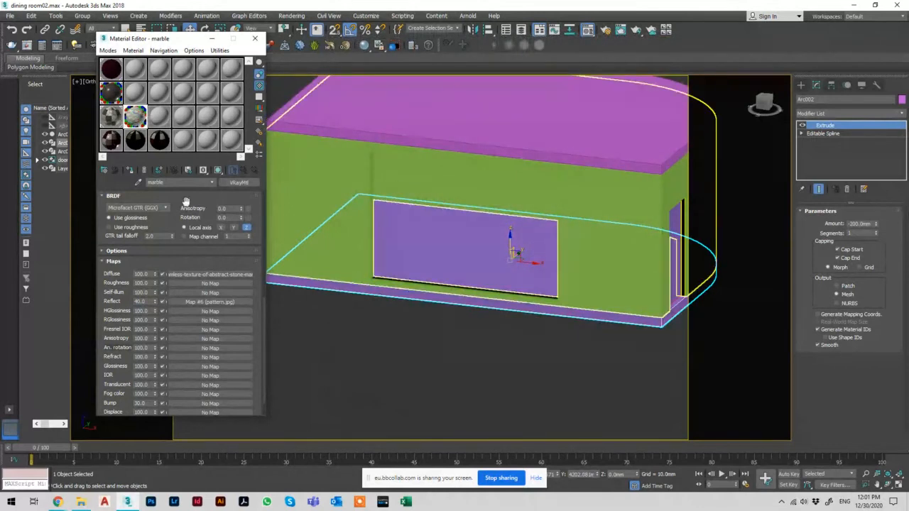
click(218, 170)
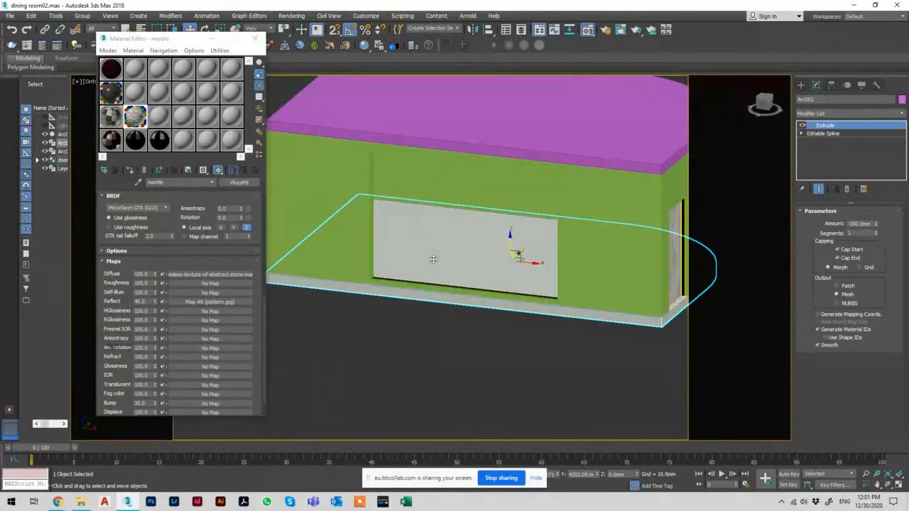
alt+middle_drag(433, 259, 379, 261)
scroll(409, 261, up, 3)
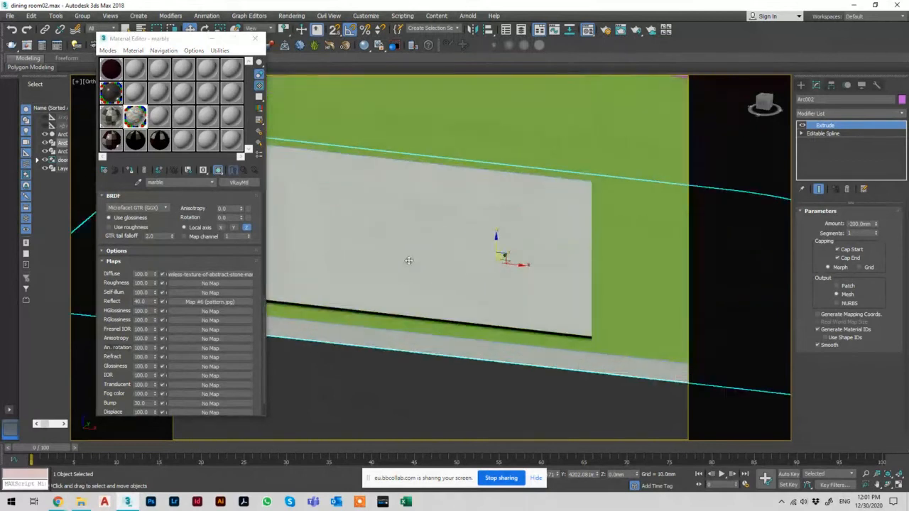
scroll(442, 256, down, 4)
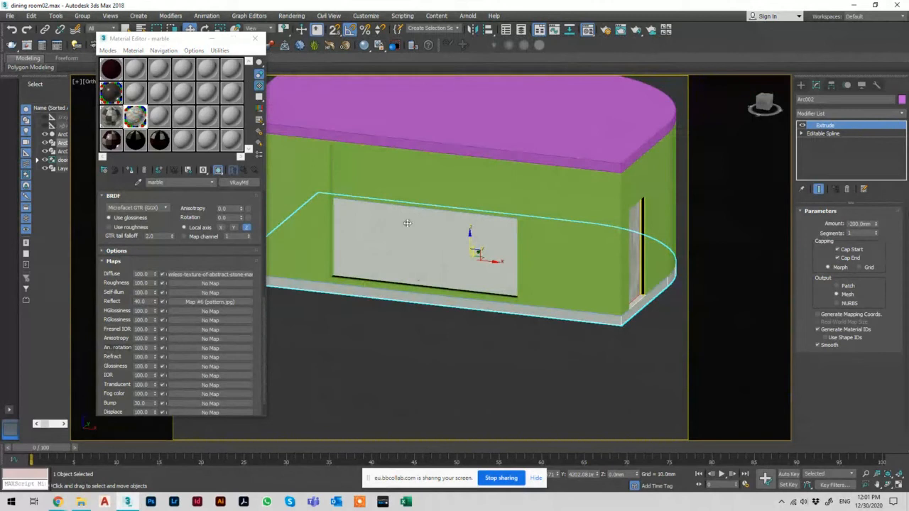
Step: Add a UVW Map modifier to the floor object and set its mapping to Box
click(815, 115)
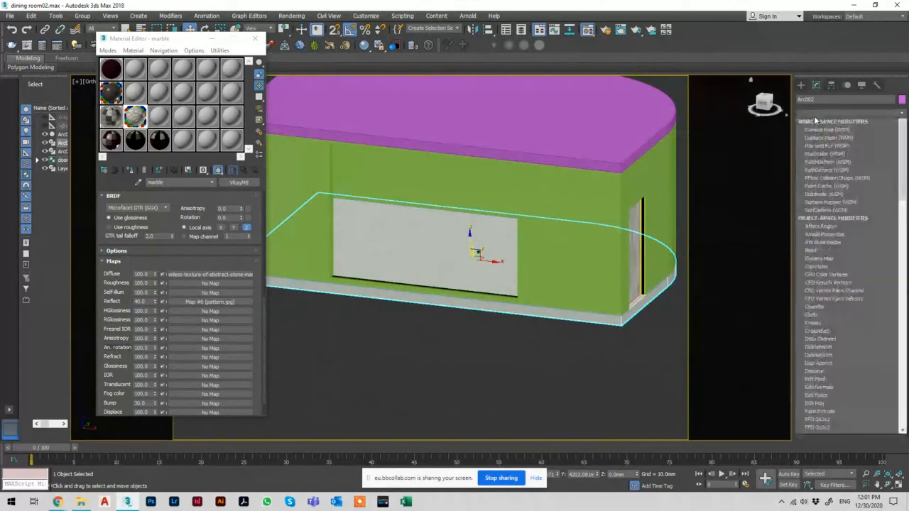
key(u)
key(v)
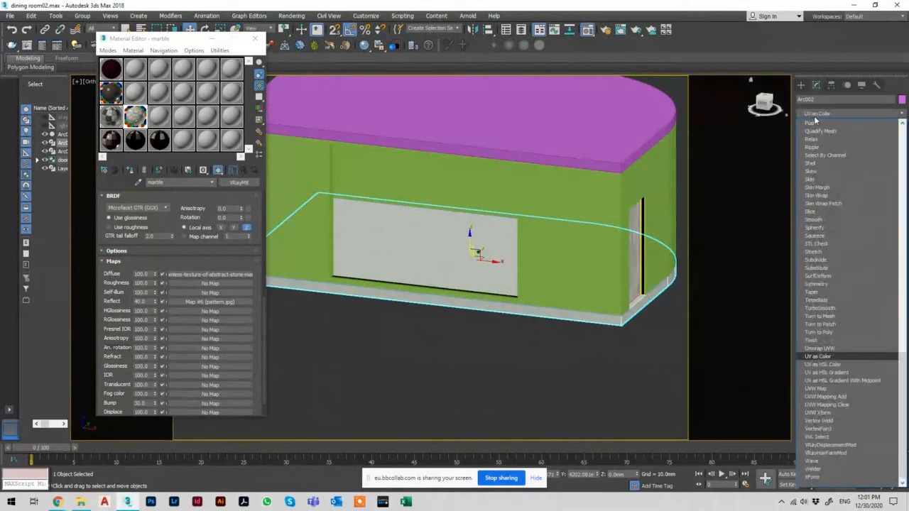
click(825, 390)
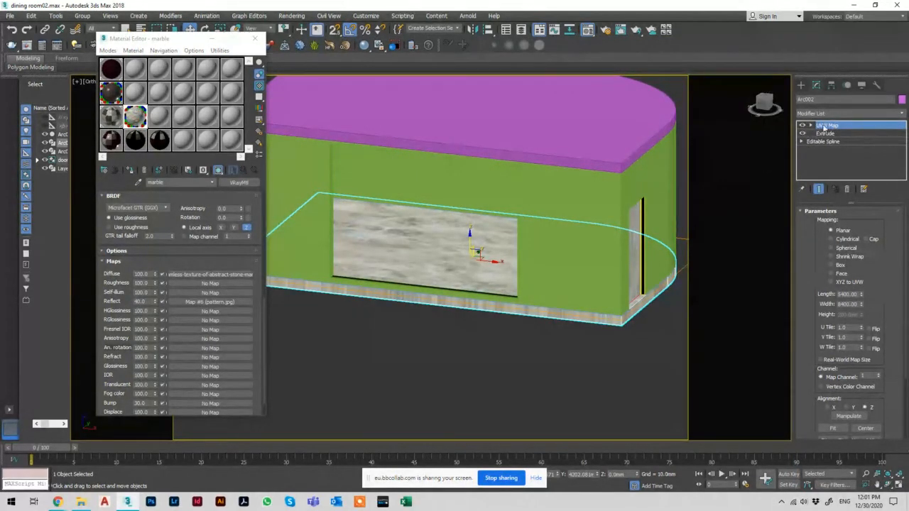
click(831, 265)
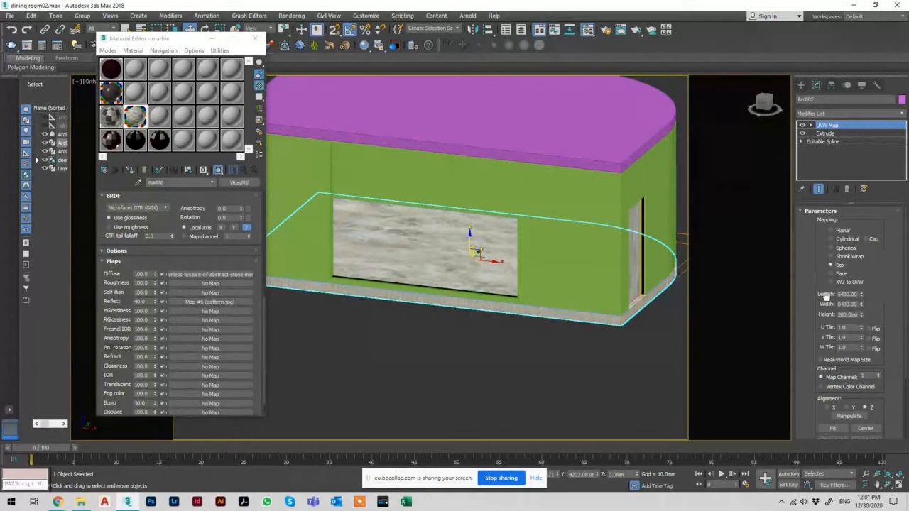
Step: Set the UVW Map box's length, width and height to 500 mm each
double_click(847, 294)
text(500)
key(Tab)
text(500)
key(Tab)
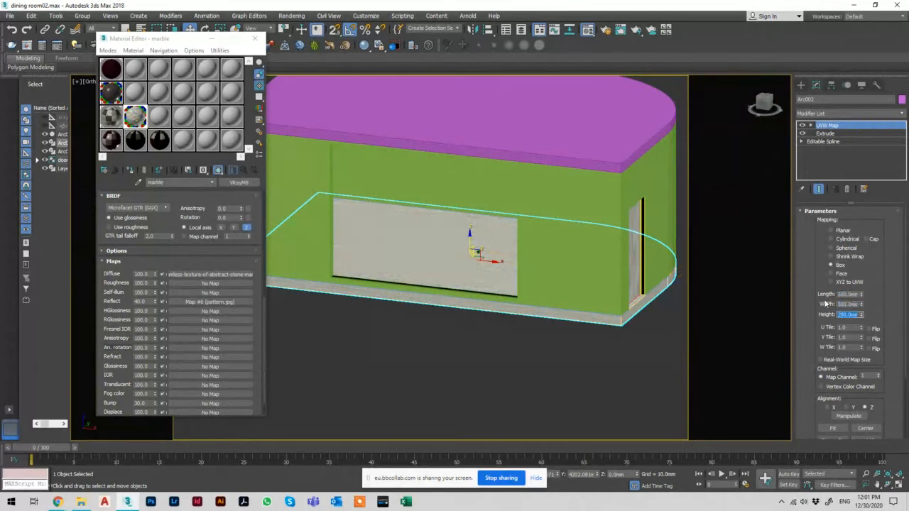
text(500)
key(Tab)
Step: Activate the UVW Map gizmo and scale it up uniformly to enlarge the marble texture, and close the Material Editor
scroll(534, 210, up, 5)
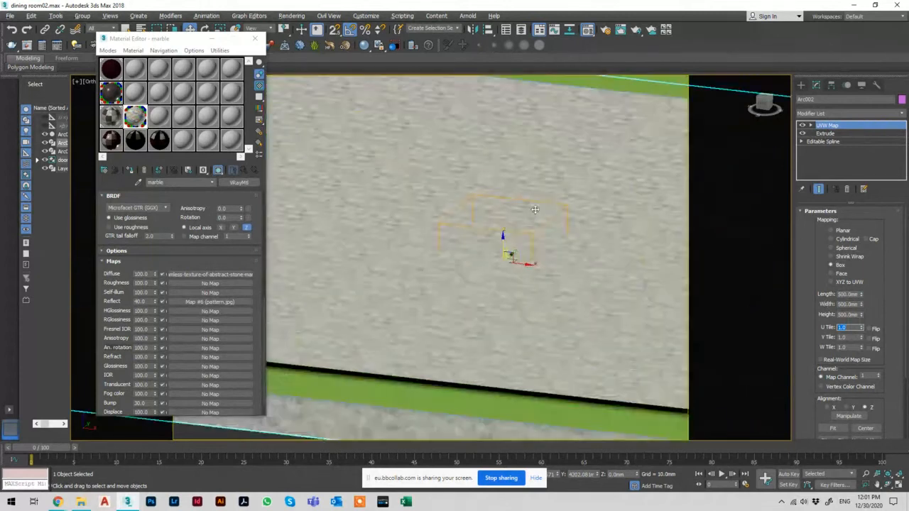
alt+middle_drag(535, 209, 511, 238)
middle_drag(431, 310, 531, 223)
scroll(533, 216, down, 3)
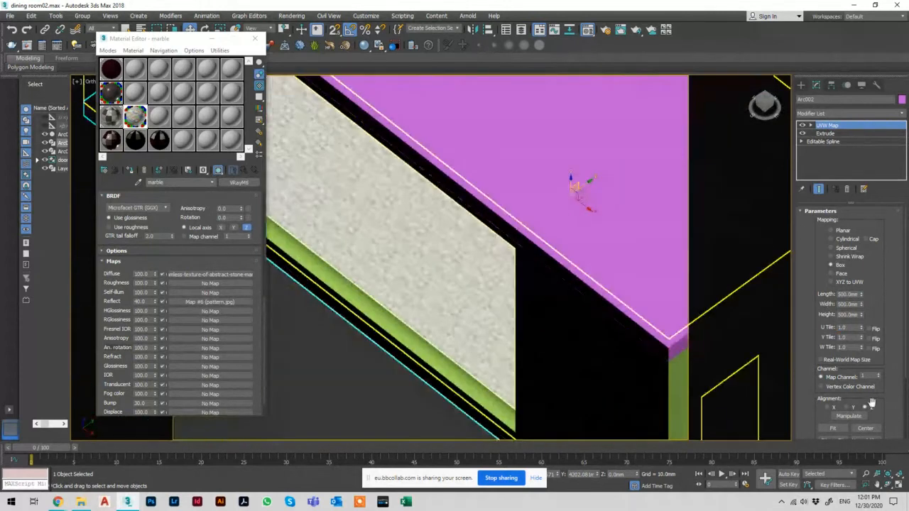
alt+middle_drag(436, 310, 457, 308)
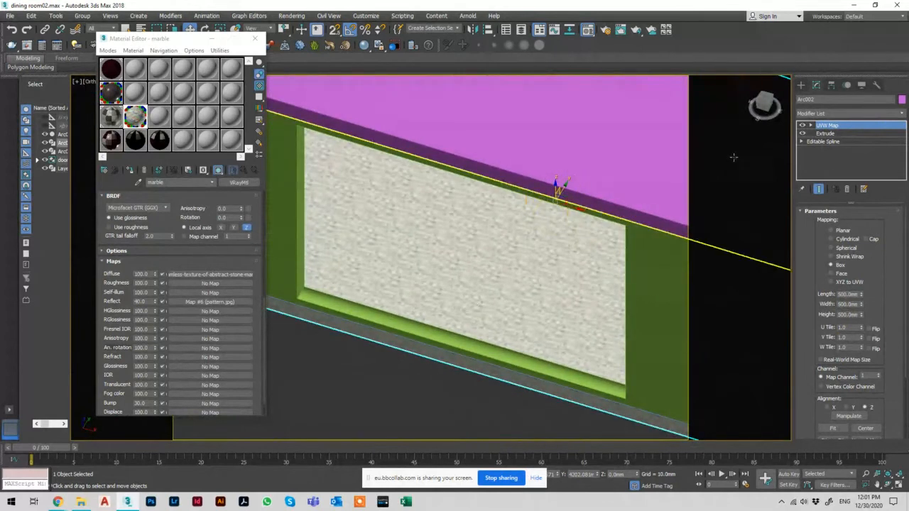
scroll(512, 261, up, 2)
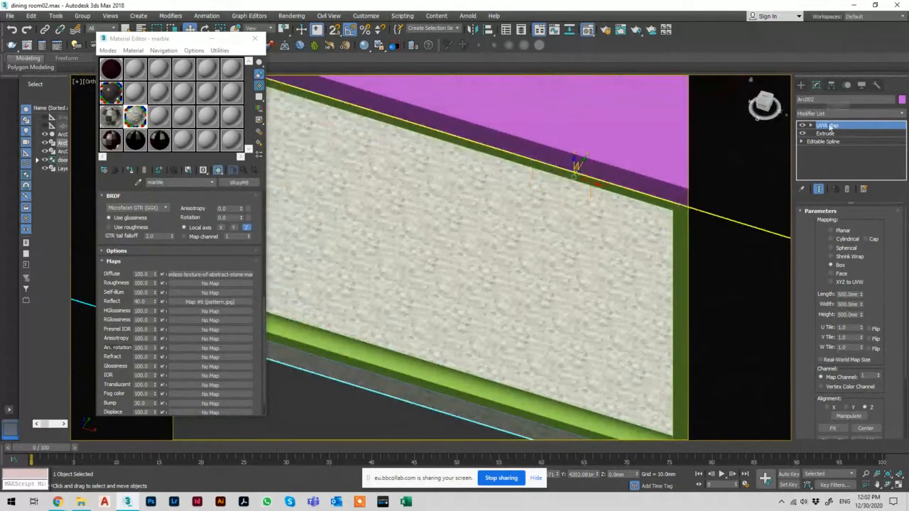
click(828, 126)
scroll(583, 178, down, 2)
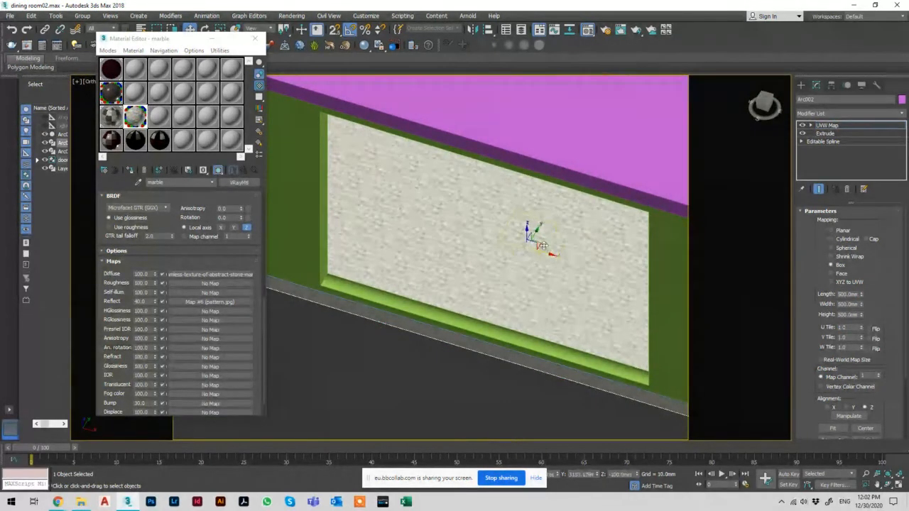
key(r)
drag(531, 248, 512, 248)
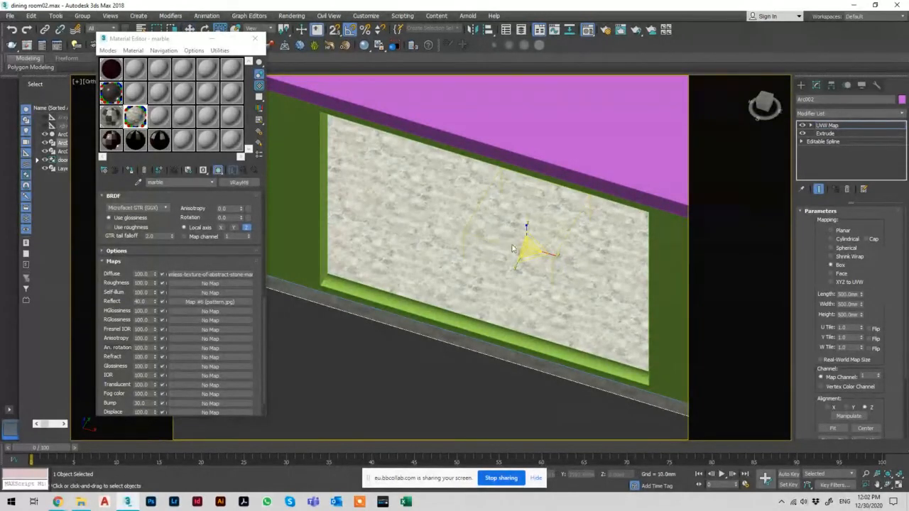
click(255, 38)
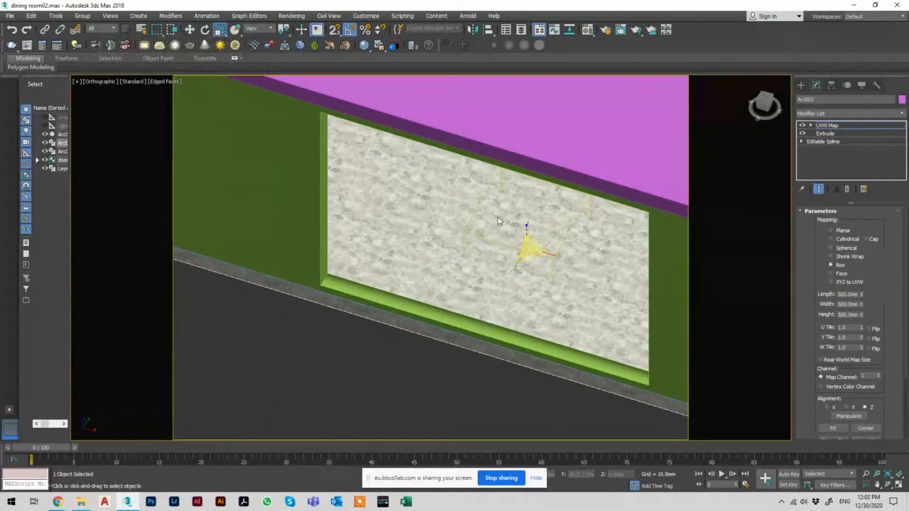
key(w)
key(e)
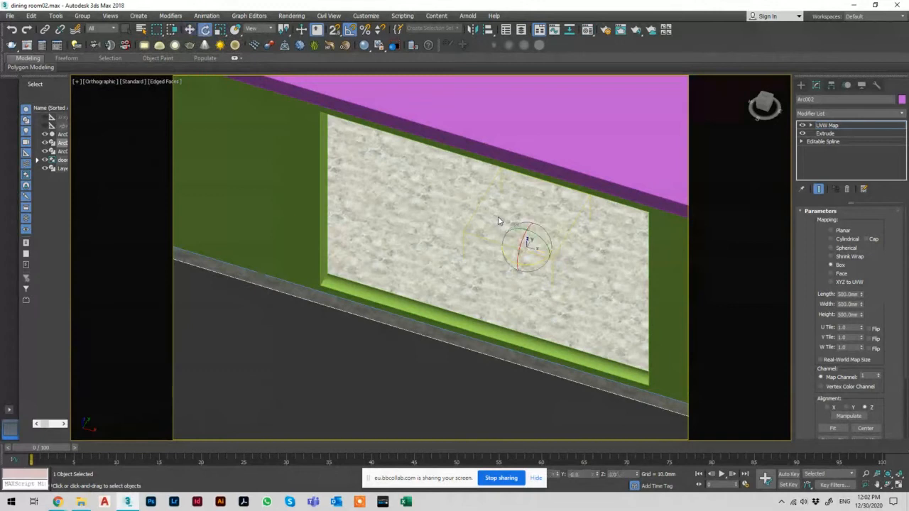
key(r)
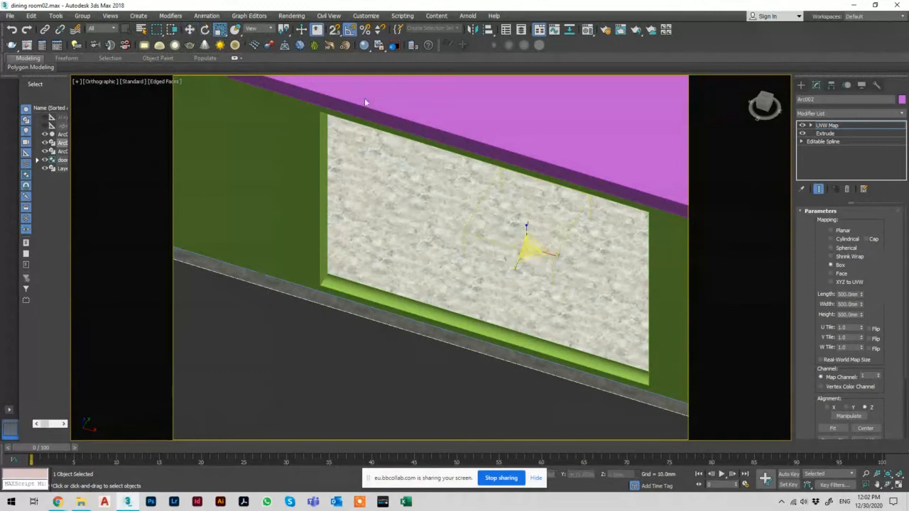
click(190, 29)
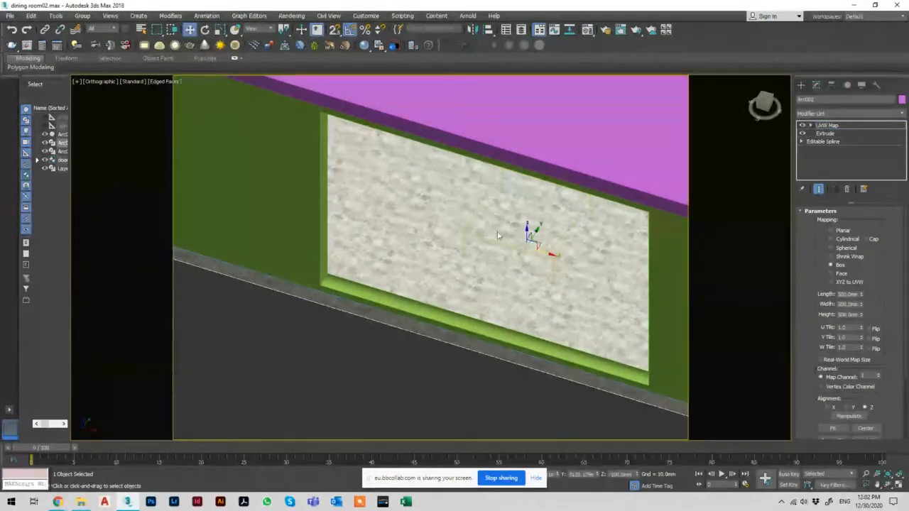
click(205, 29)
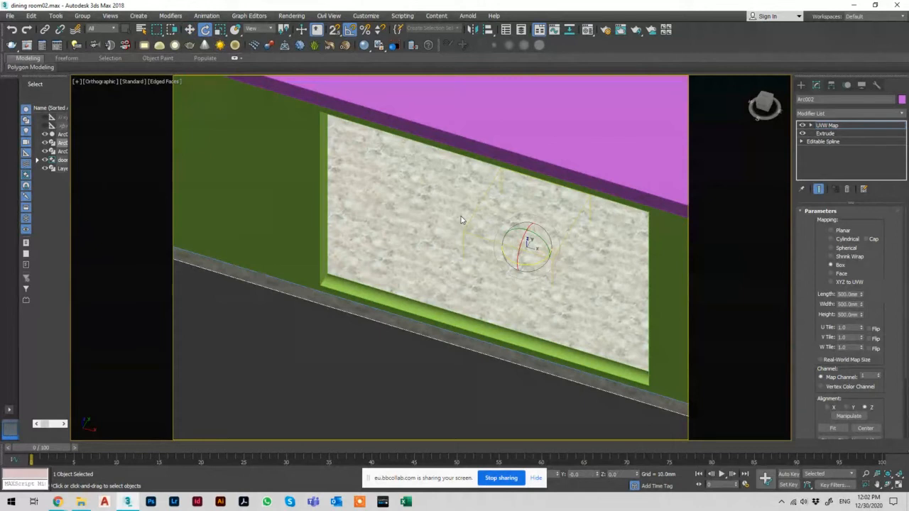
Step: Try scaling the UVW Map gizmo larger to stretch the marble texture, and undo the last two scale changes
key(r)
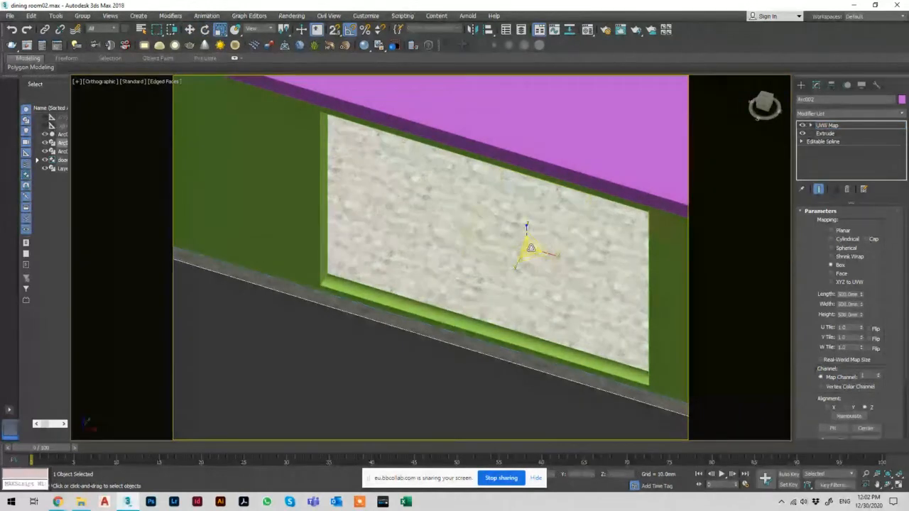
drag(526, 225, 533, 249)
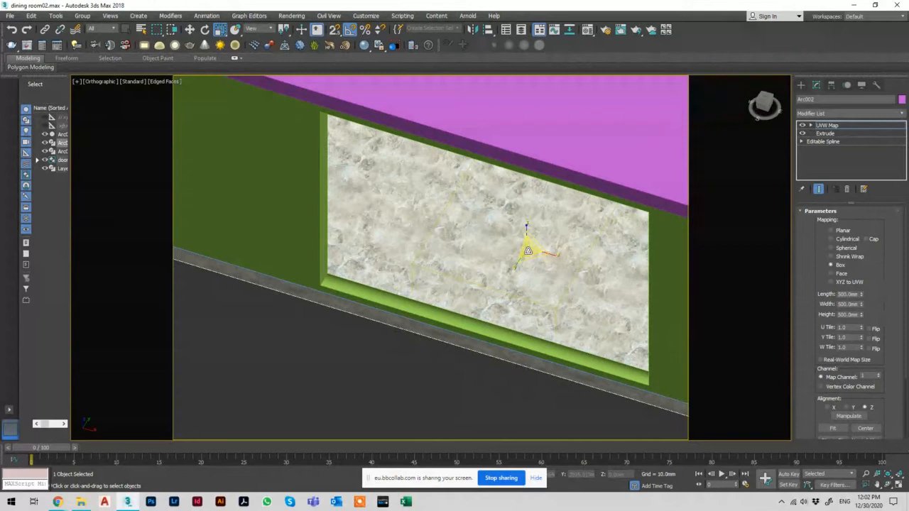
key(ctrl+z)
key(ctrl+z)
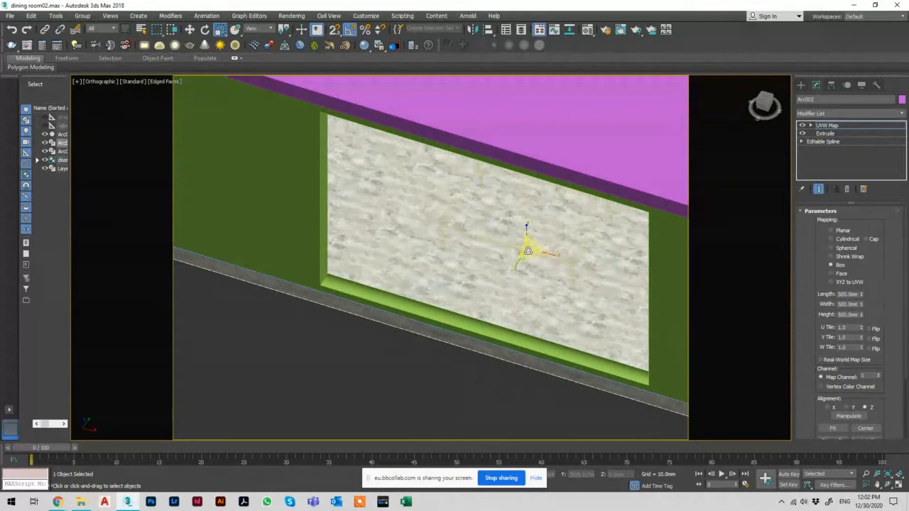
Step: Try stretching the UVW Map gizmo along its Y axis in a wireframe top view, and undo the scaling
middle_drag(527, 250, 500, 246)
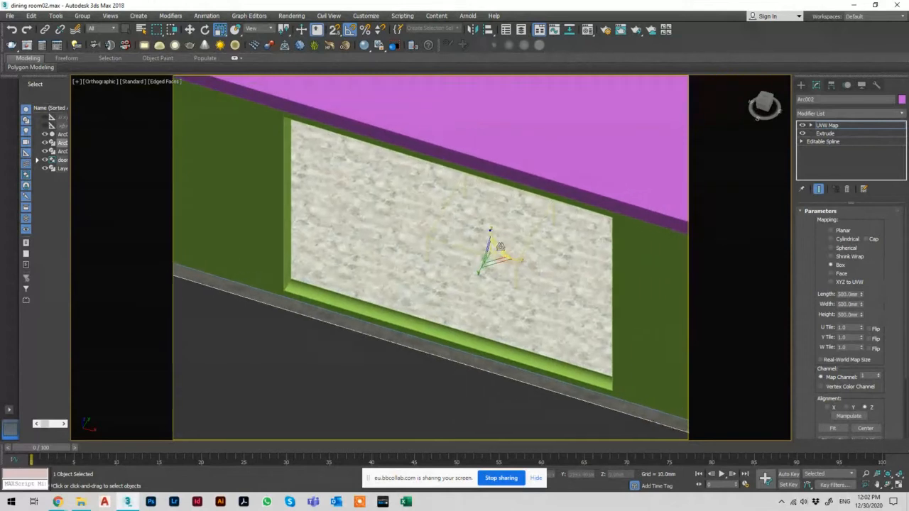
key(t)
key(F3)
scroll(476, 246, down, 3)
scroll(330, 228, up, 3)
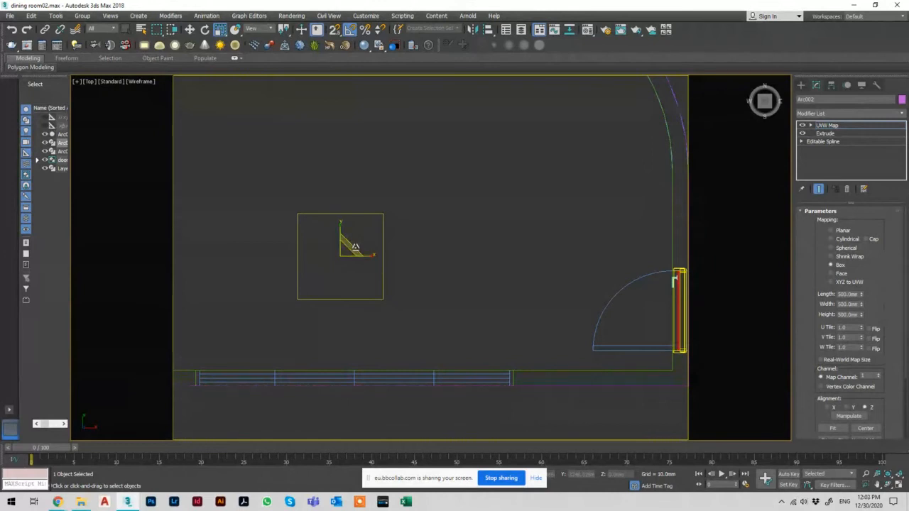
scroll(355, 247, up, 2)
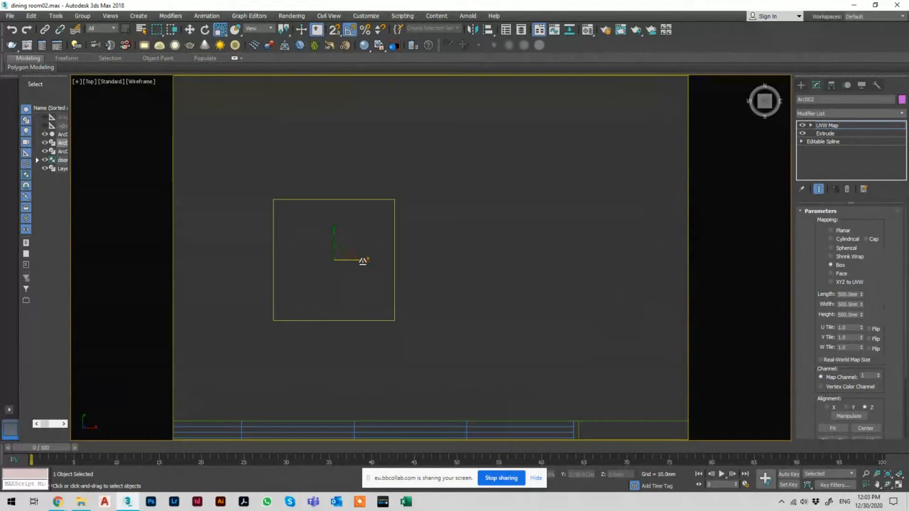
drag(363, 261, 334, 211)
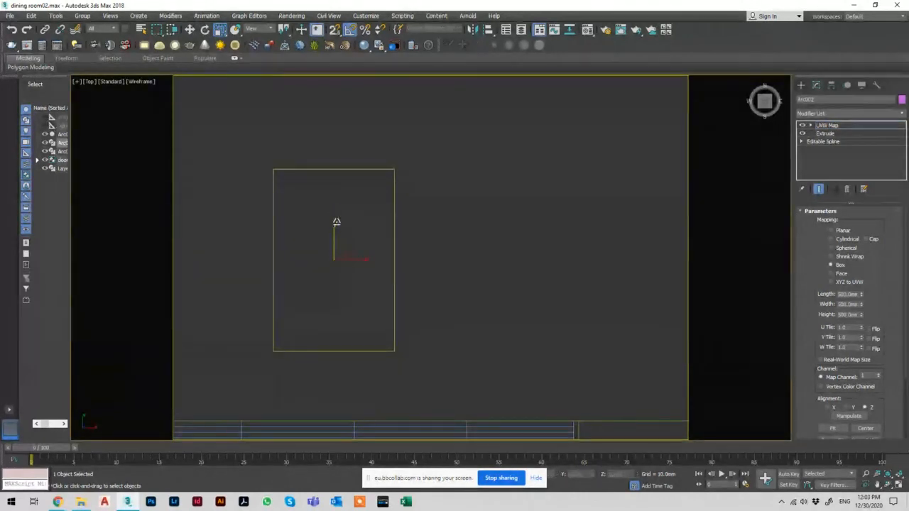
key(ctrl+z)
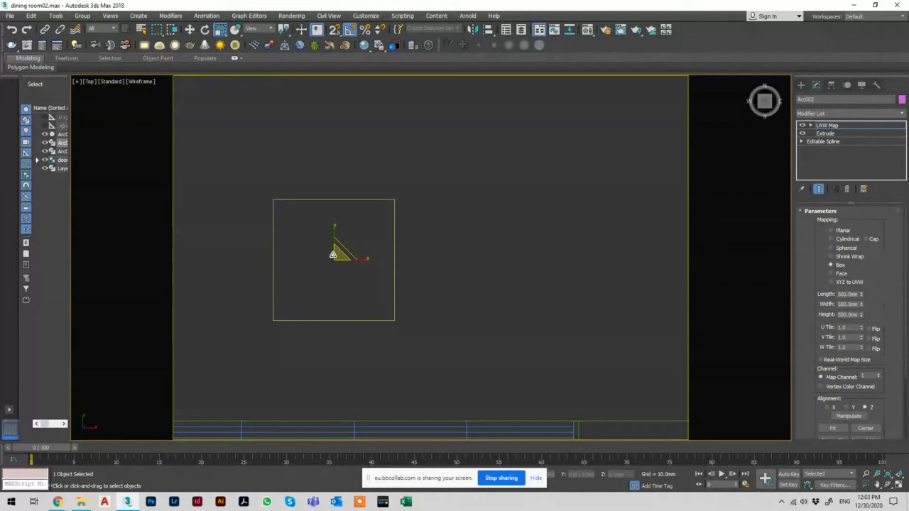
mouse_move(362, 320)
alt+middle_down()
mouse_move(334, 284)
mouse_move(335, 258)
mouse_move(341, 264)
alt+middle_up()
key(F3)
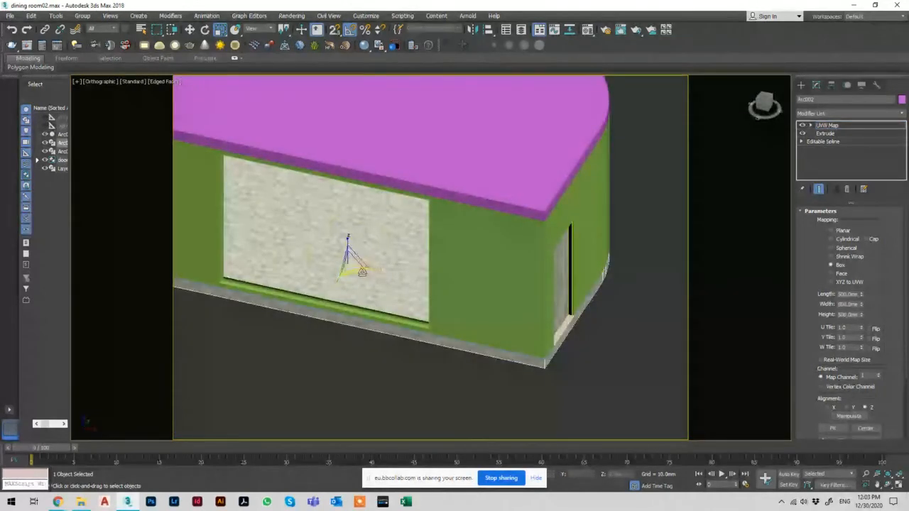
Step: Open the pattern bitmap in the marble material's reflection channel and display it on the floor in the viewport
click(405, 246)
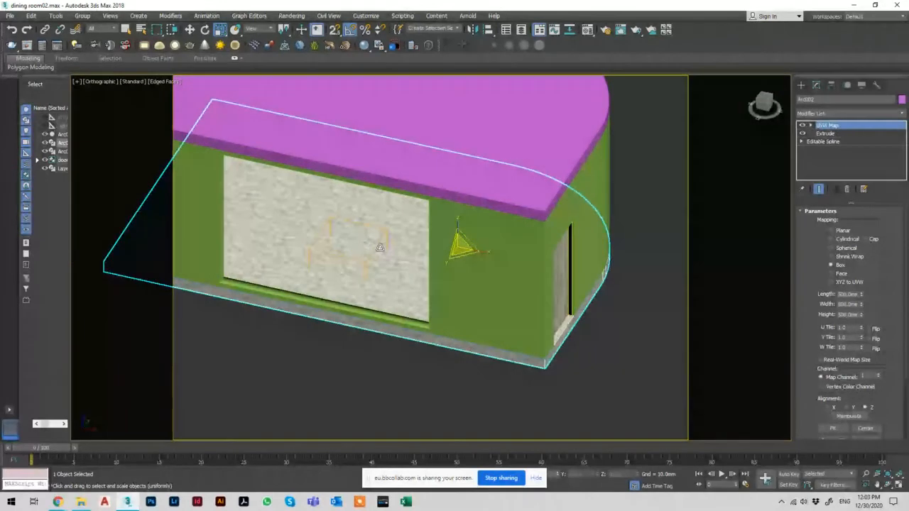
click(587, 29)
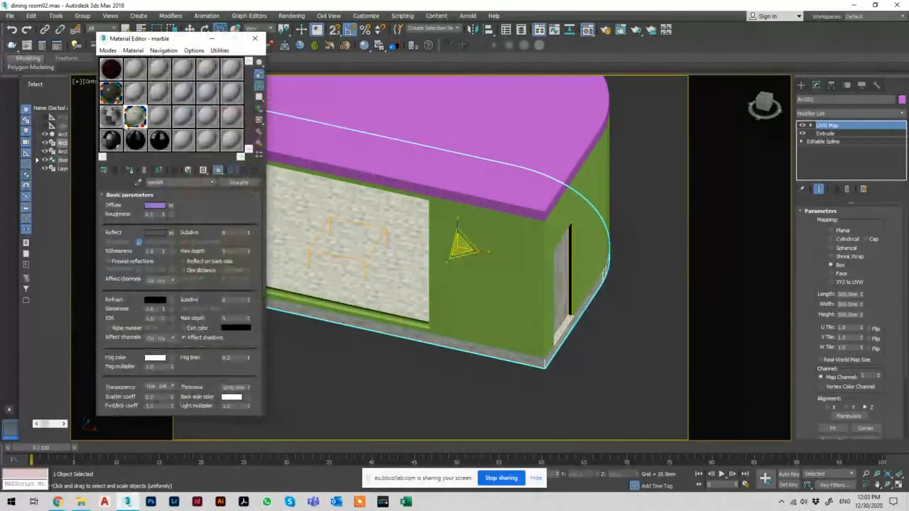
click(171, 233)
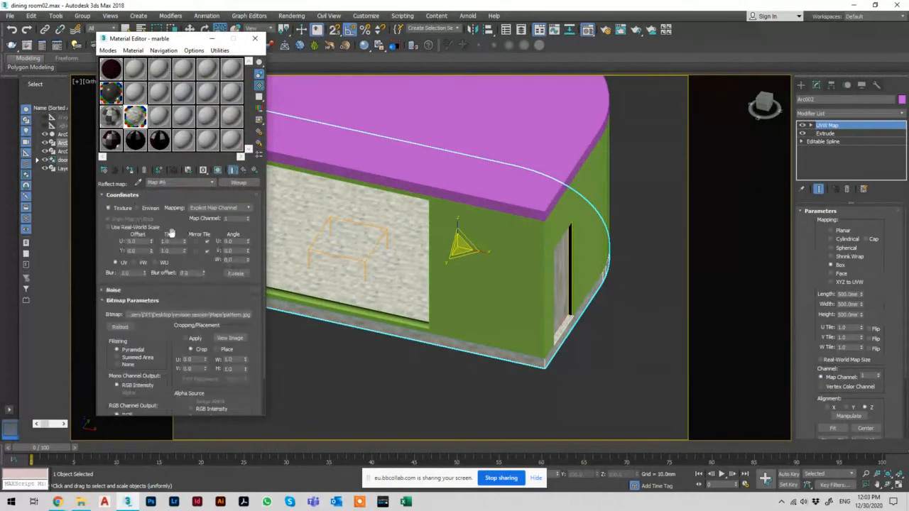
click(217, 171)
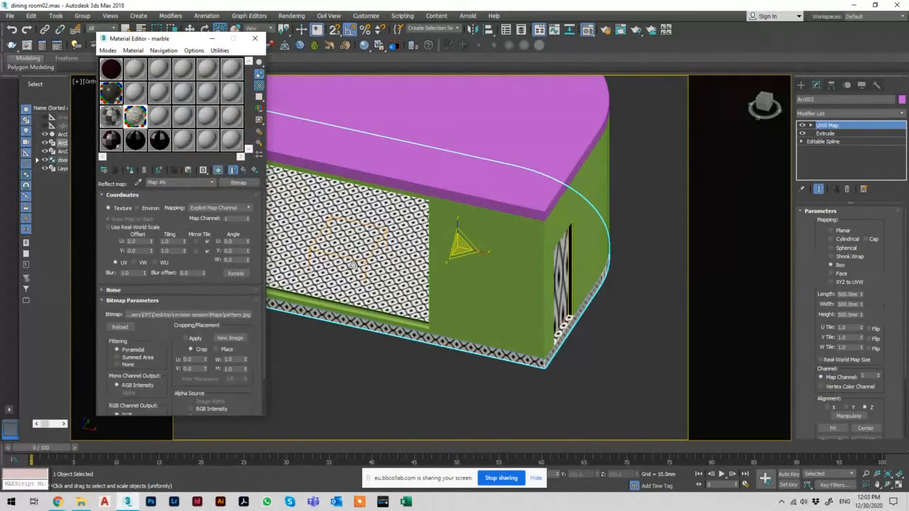
middle_drag(371, 260, 398, 260)
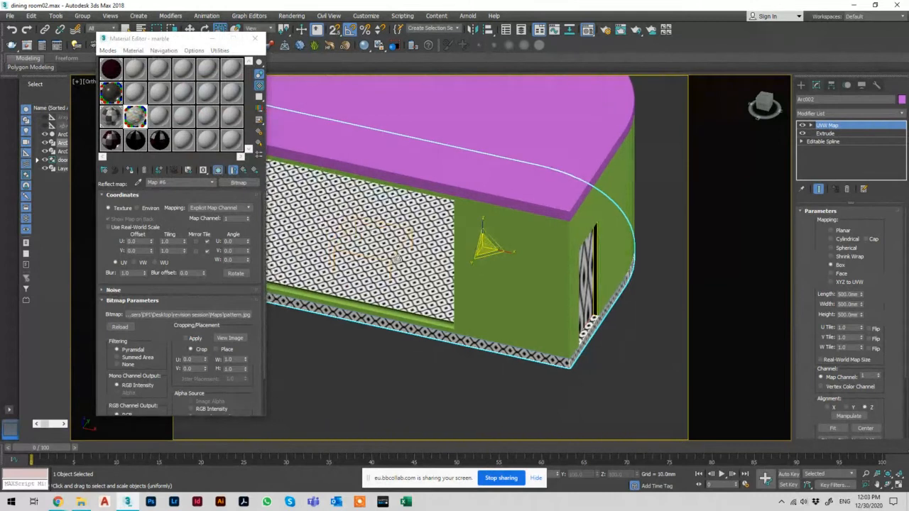
key(w)
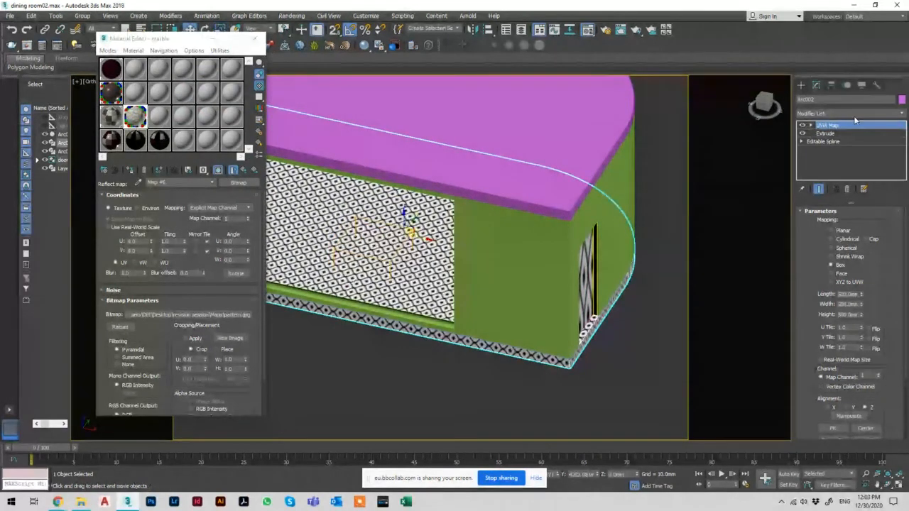
scroll(375, 302, up, 3)
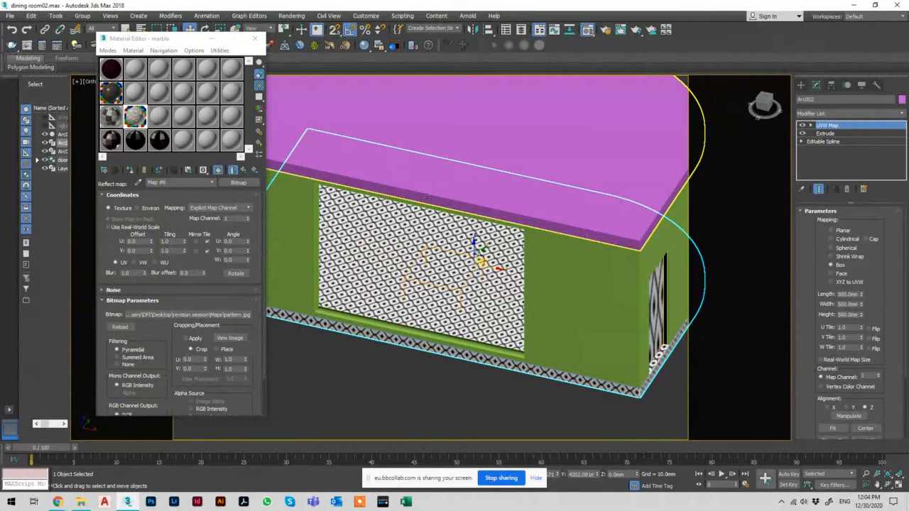
Step: Set the reflection pattern's U and V tiling to 0.5
double_click(171, 242)
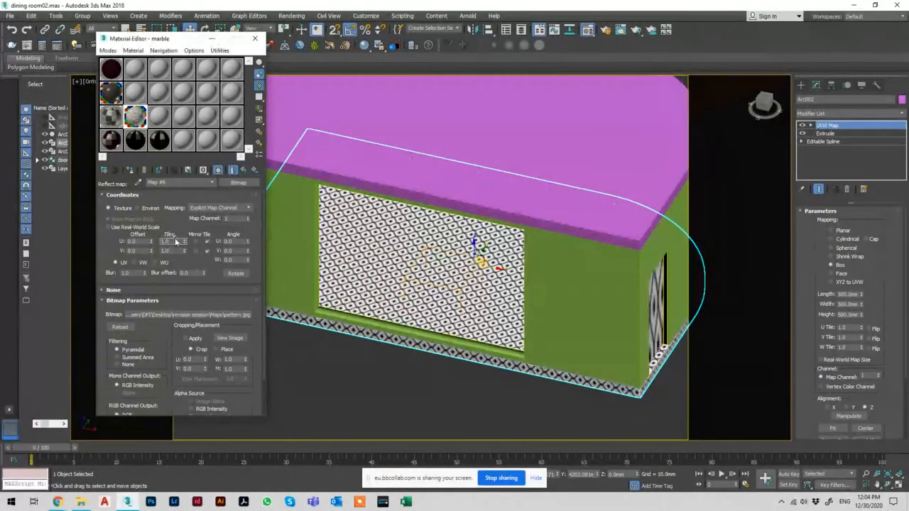
text(0.5)
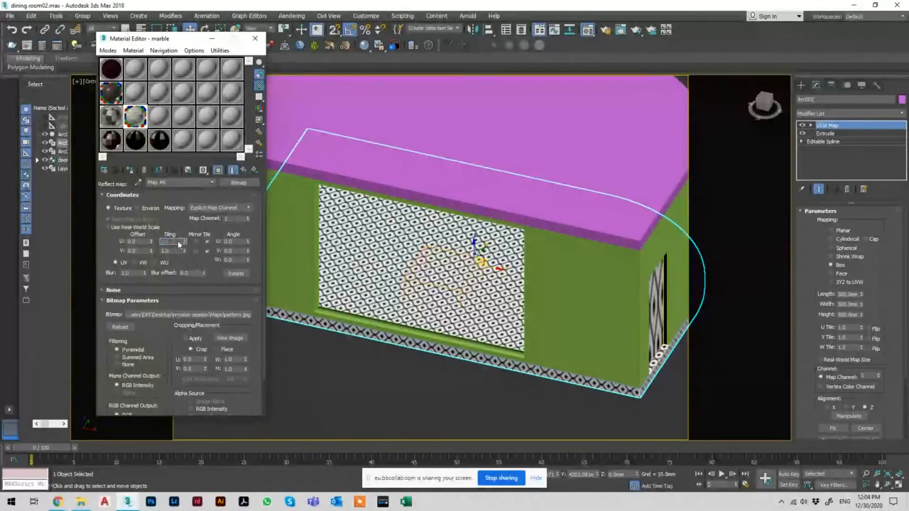
key(Tab)
text(0.5)
key(Return)
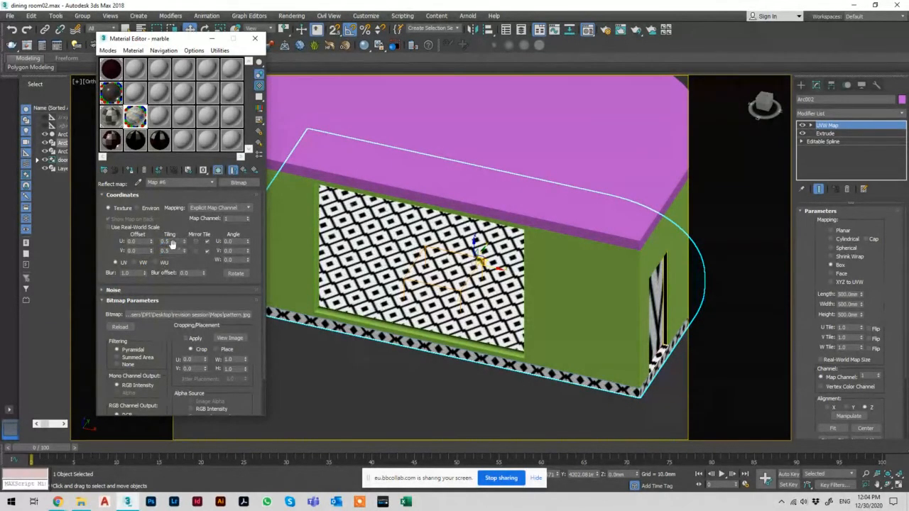
Step: Set the reflection pattern's U and V tiling to 2
drag(170, 242, 159, 244)
text(2)
key(Tab)
text(2)
key(Return)
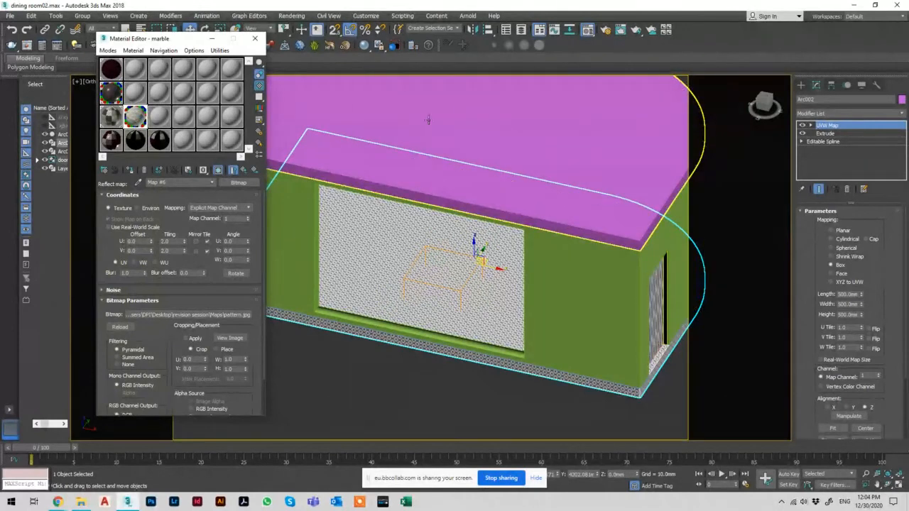
Step: Return to the marble material's main parameters and display its diffuse marble texture in the viewport instead of the pattern
click(245, 171)
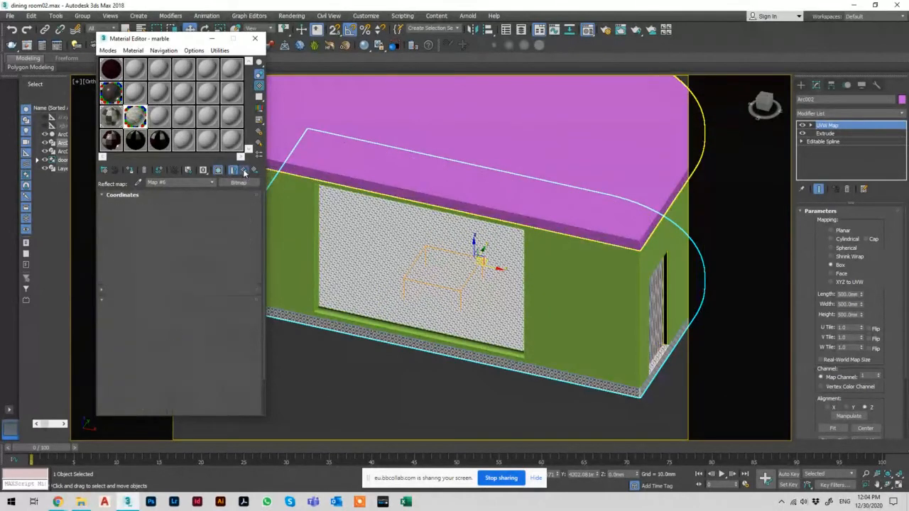
scroll(204, 297, down, 10)
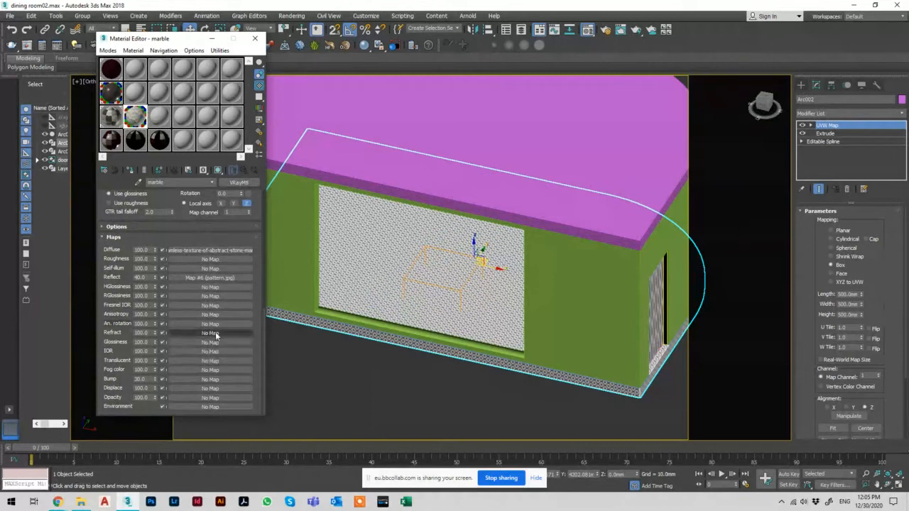
scroll(218, 298, up, 5)
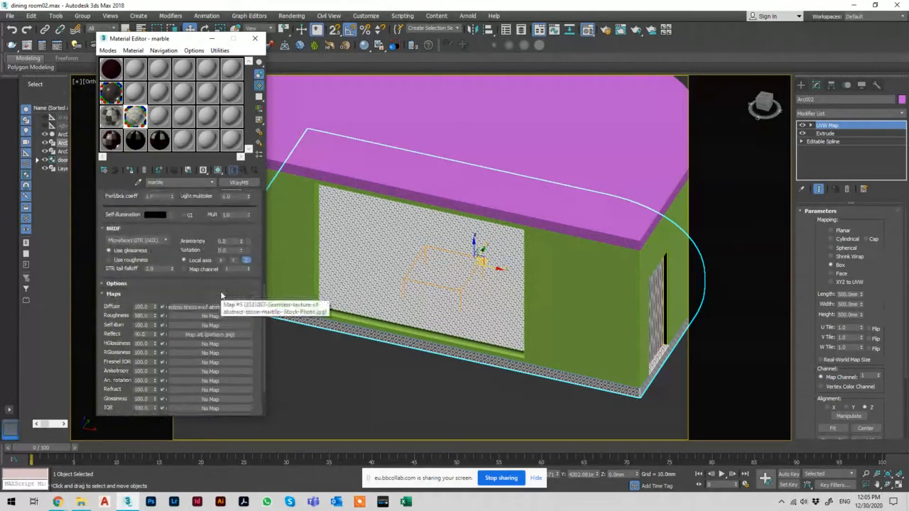
scroll(216, 283, up, 6)
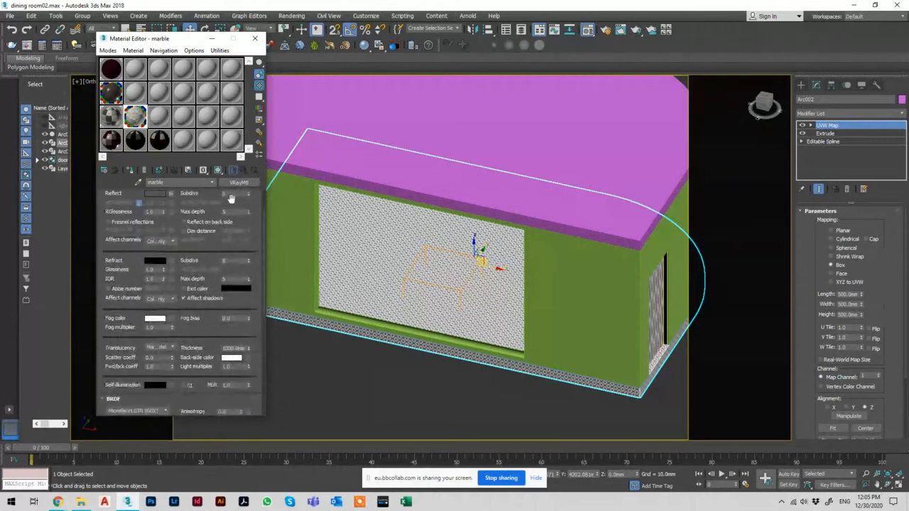
scroll(205, 213, up, 2)
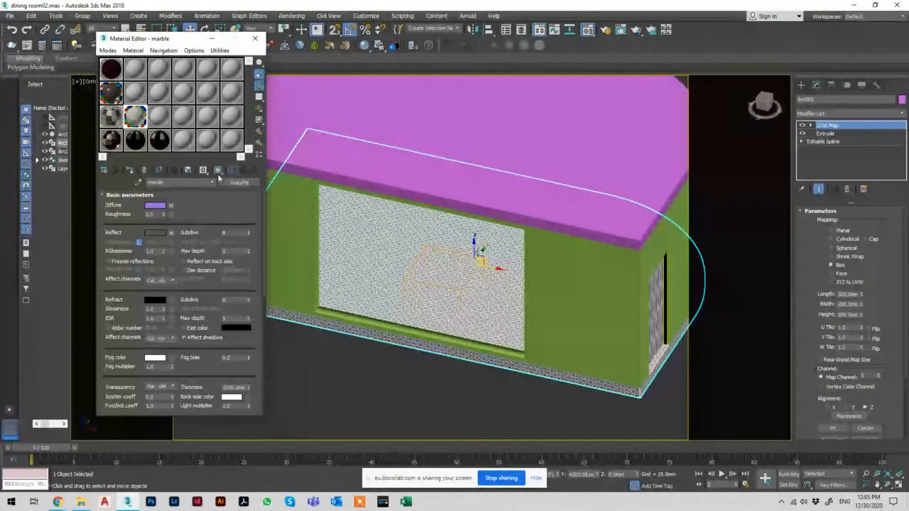
click(218, 170)
click(359, 256)
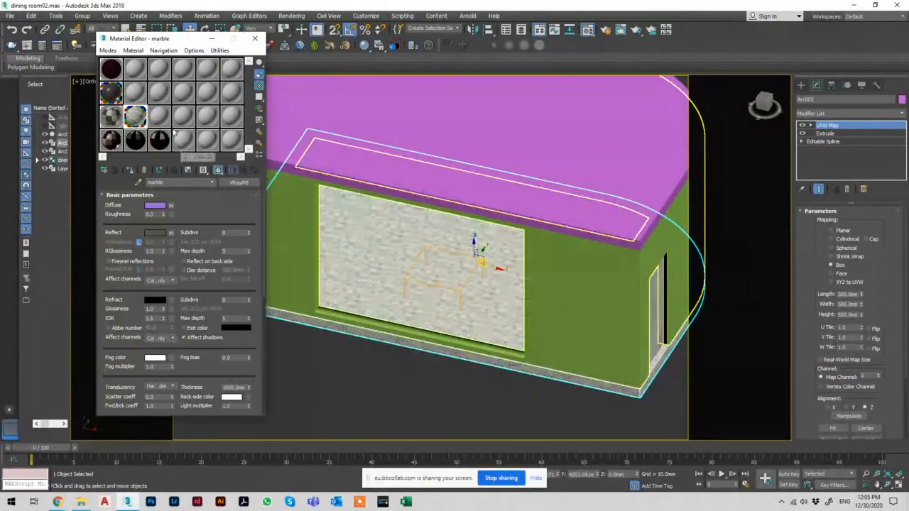
Step: Convert the unused material slot beside the marble to a VRayMtl and name it "wall paint"
click(159, 116)
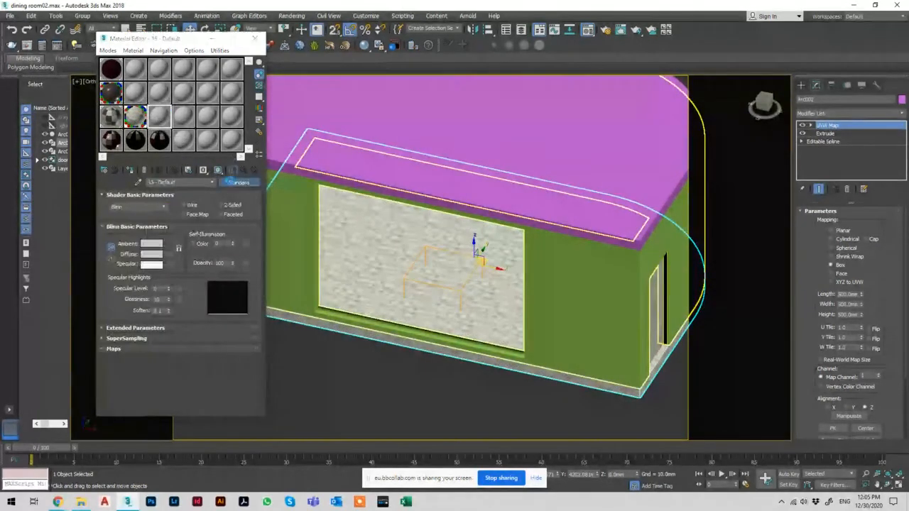
click(238, 183)
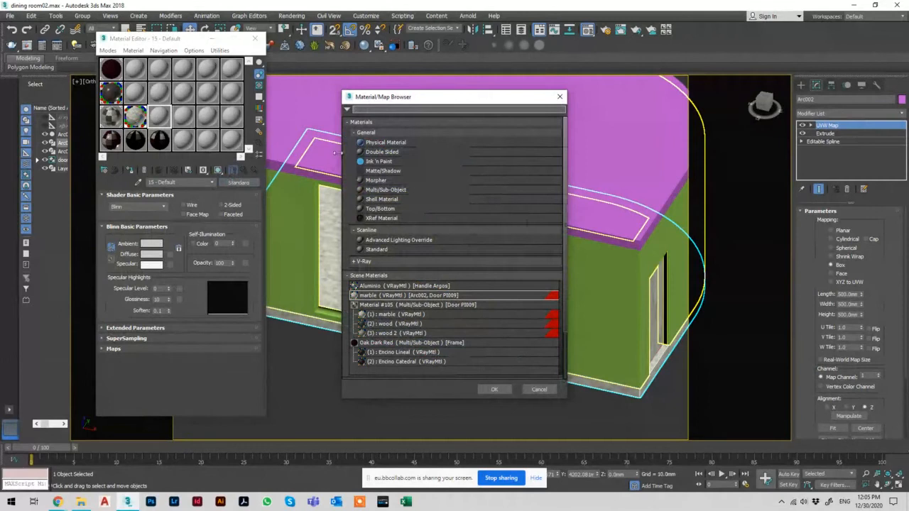
text(vraymtl)
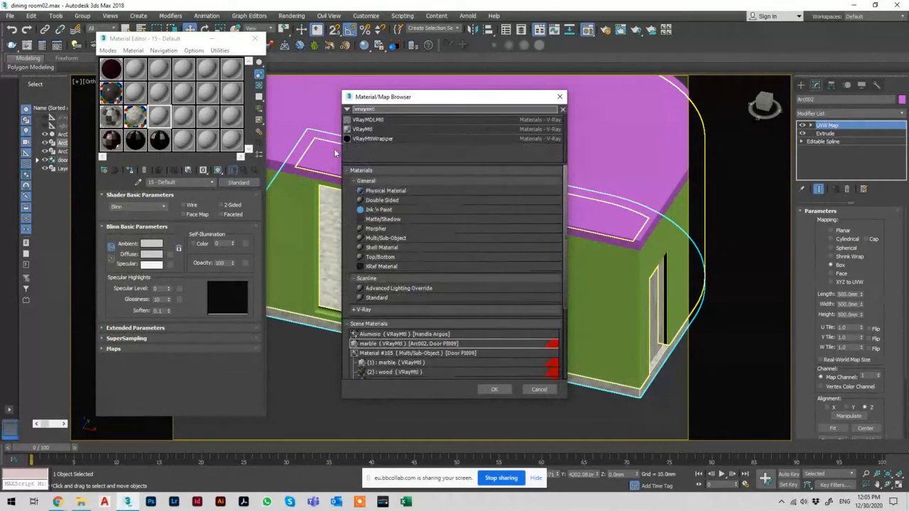
double_click(365, 120)
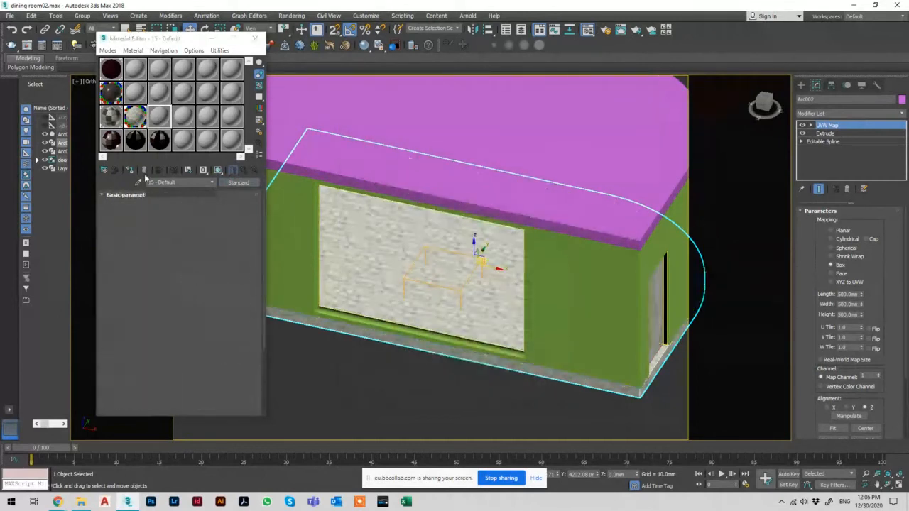
click(181, 182)
text(wa)
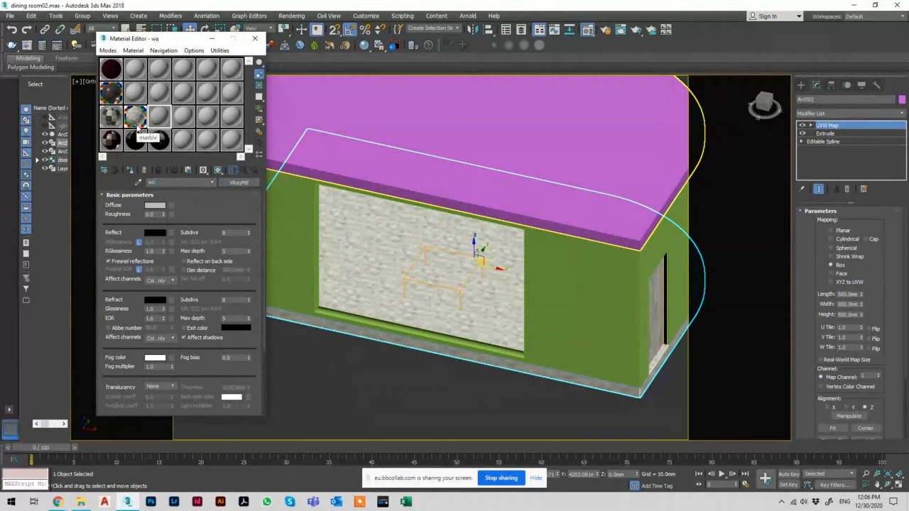
text(ll paint)
Step: Set the wall paint's diffuse colour to white
click(154, 205)
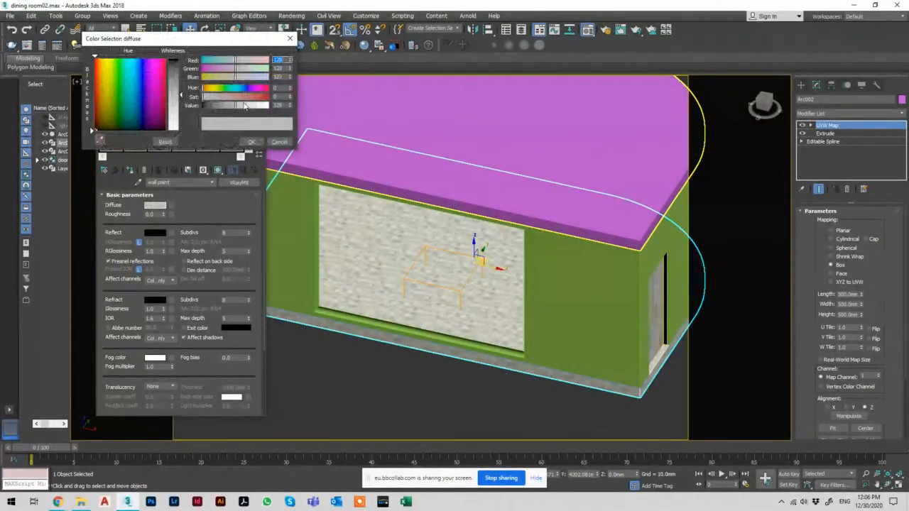
drag(245, 106, 270, 106)
click(250, 142)
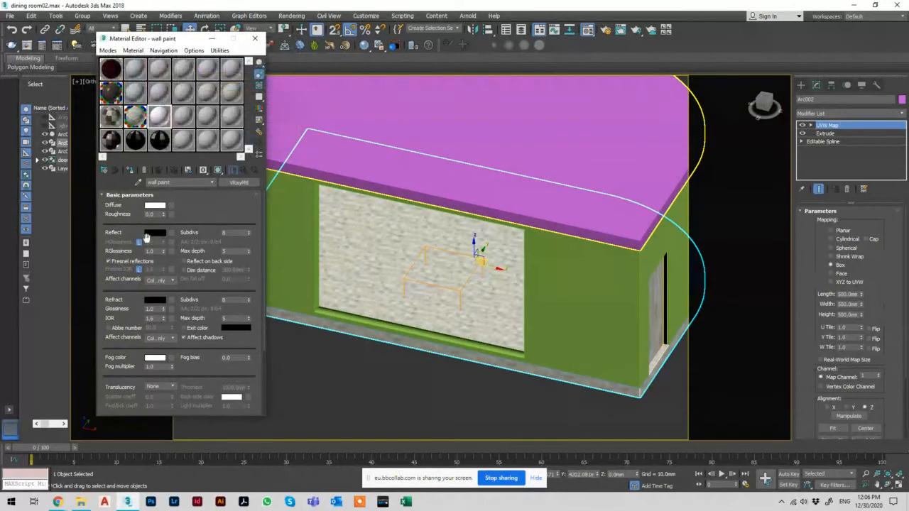
Step: Give the wall paint a mid-grey reflection colour and set its reflection glossiness to 0.8
click(160, 233)
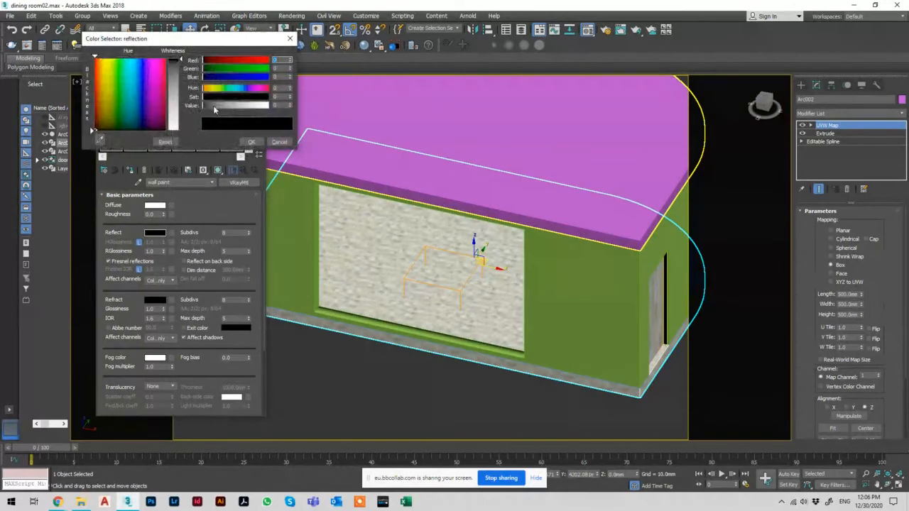
drag(214, 106, 238, 106)
click(251, 141)
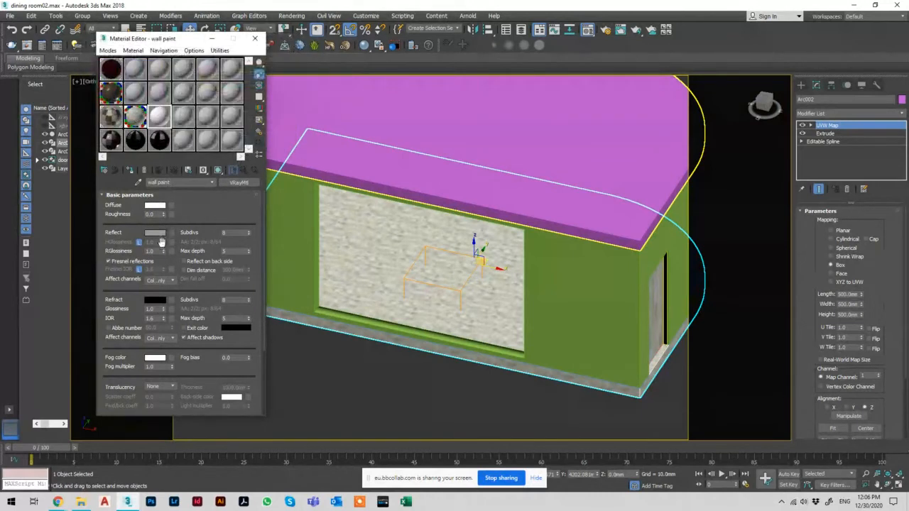
double_click(154, 251)
text(0.8)
key(Return)
Step: Assign a Bitmap to the wall paint's Bump map slot
scroll(203, 249, down, 5)
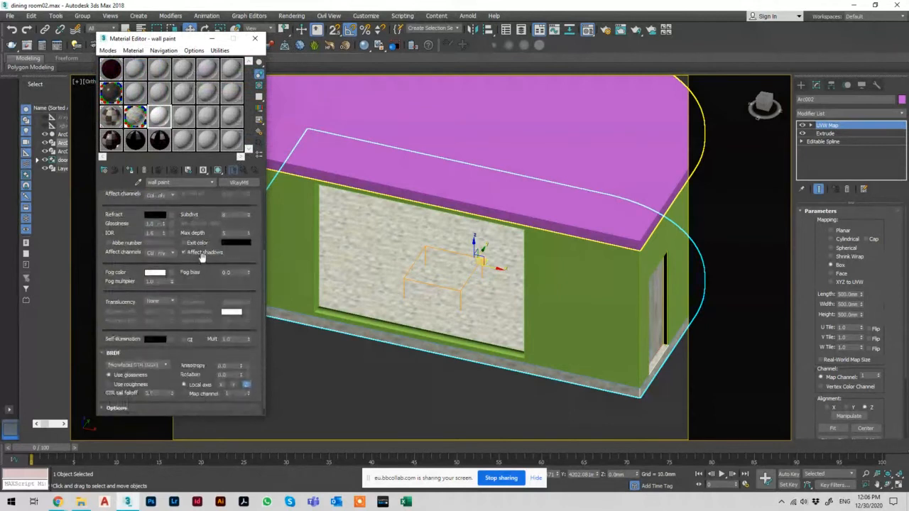
click(163, 412)
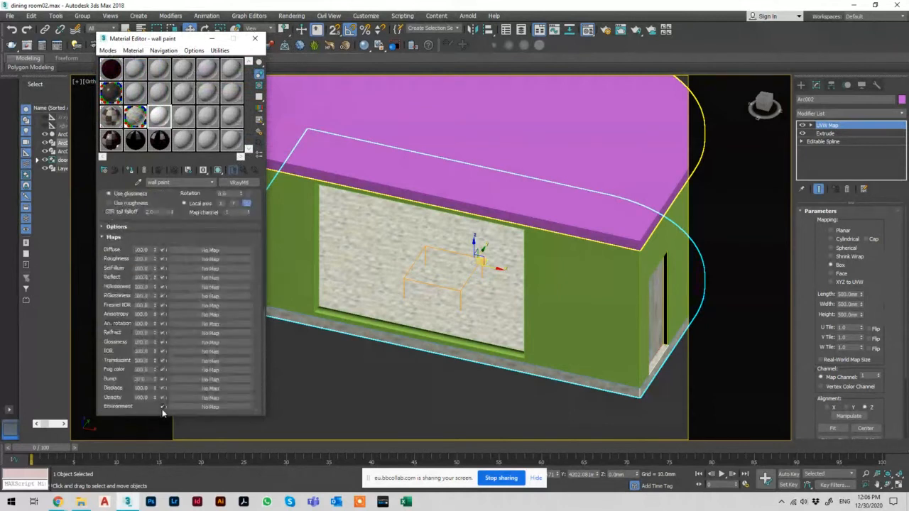
click(193, 380)
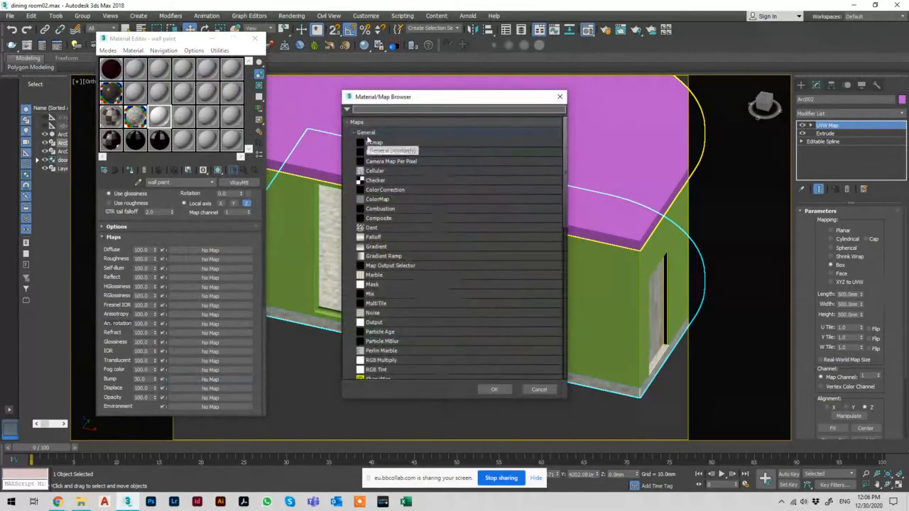
key(Escape)
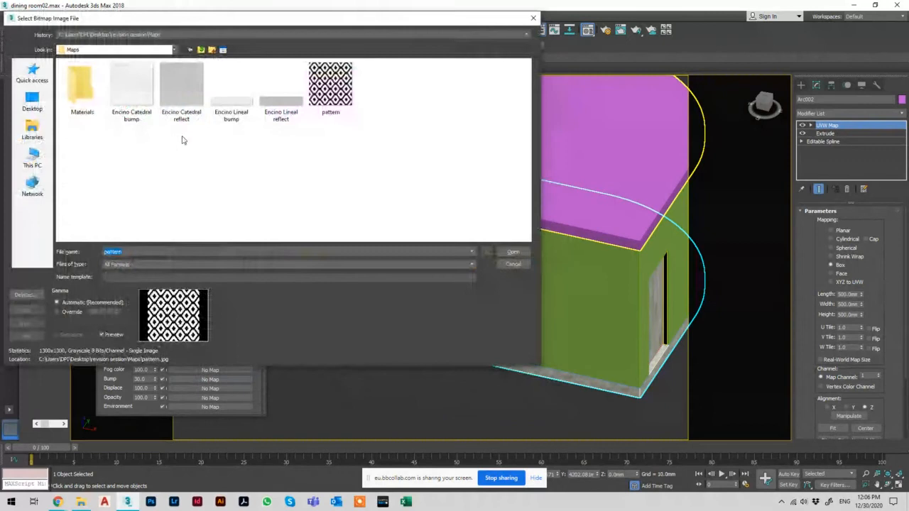
drag(150, 10, 319, 60)
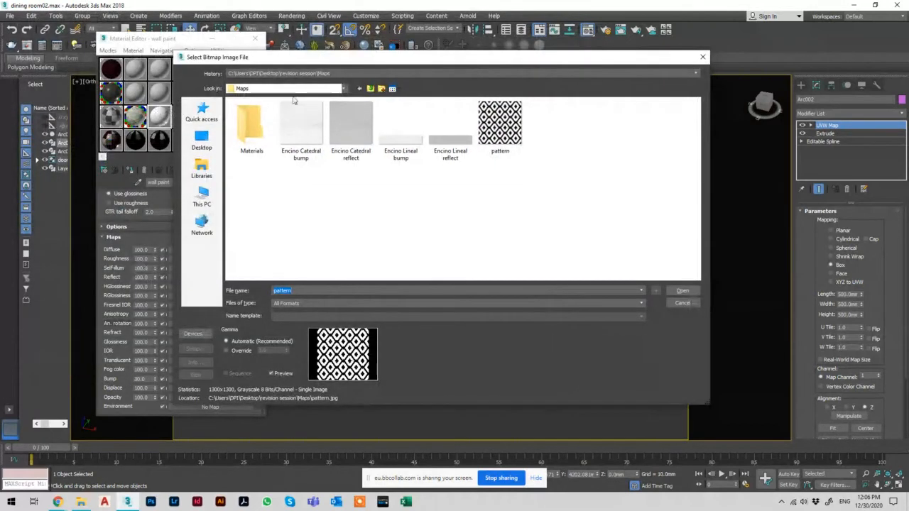
Step: Load Stucco_45_seamless_1024.jpg from the max tools stucco maps folder Seamless_1024 as the bump bitmap
click(370, 88)
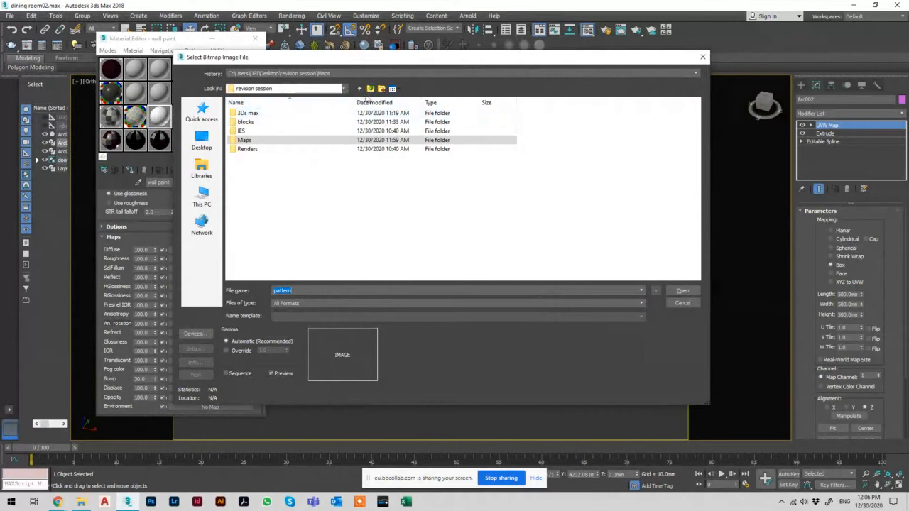
click(370, 88)
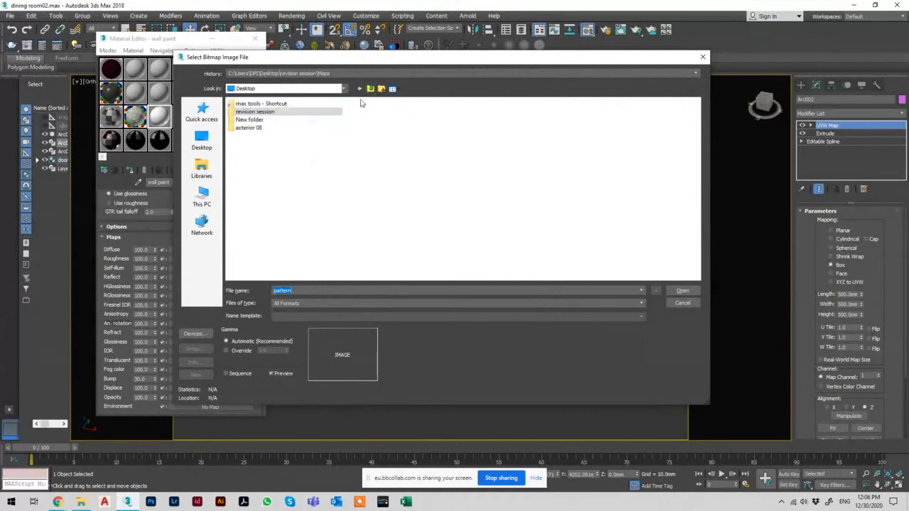
click(202, 140)
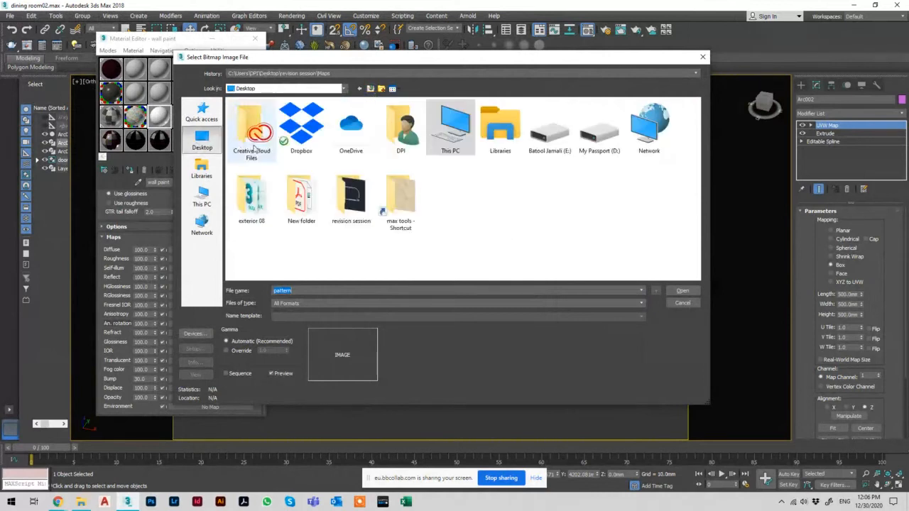
double_click(398, 198)
double_click(245, 140)
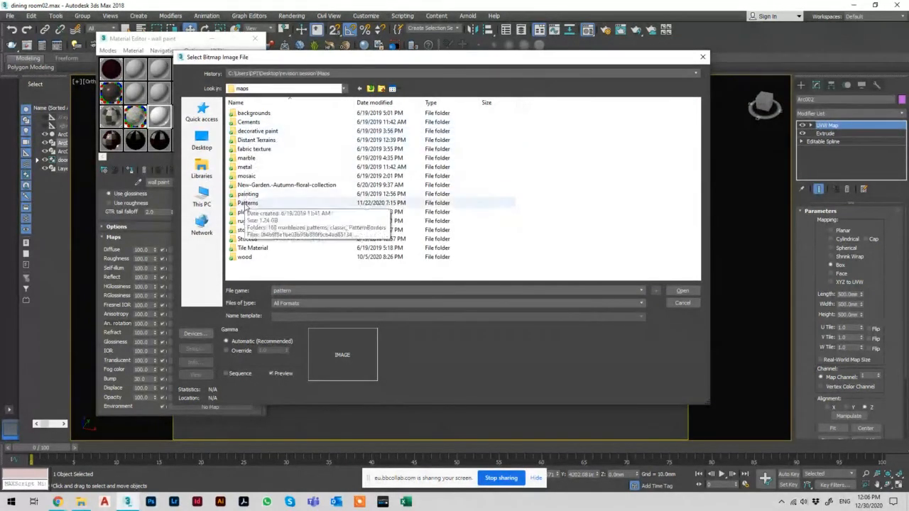
double_click(247, 240)
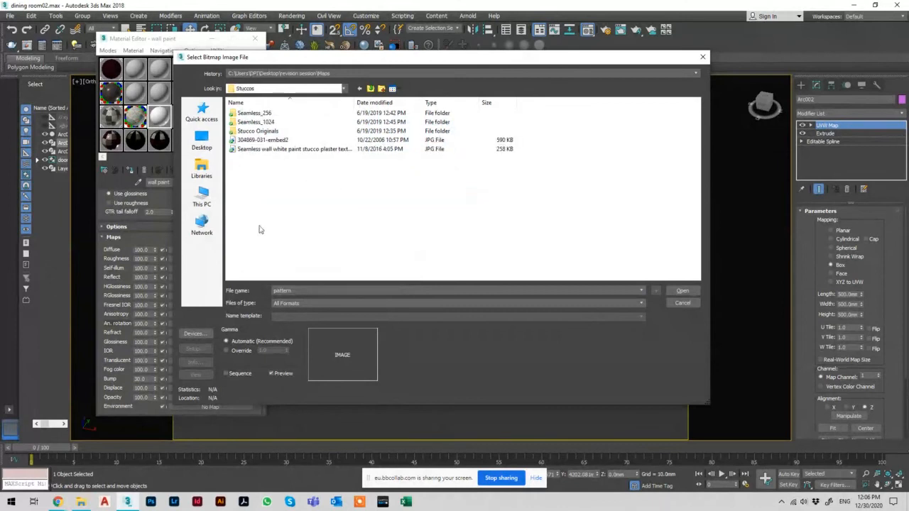
double_click(256, 122)
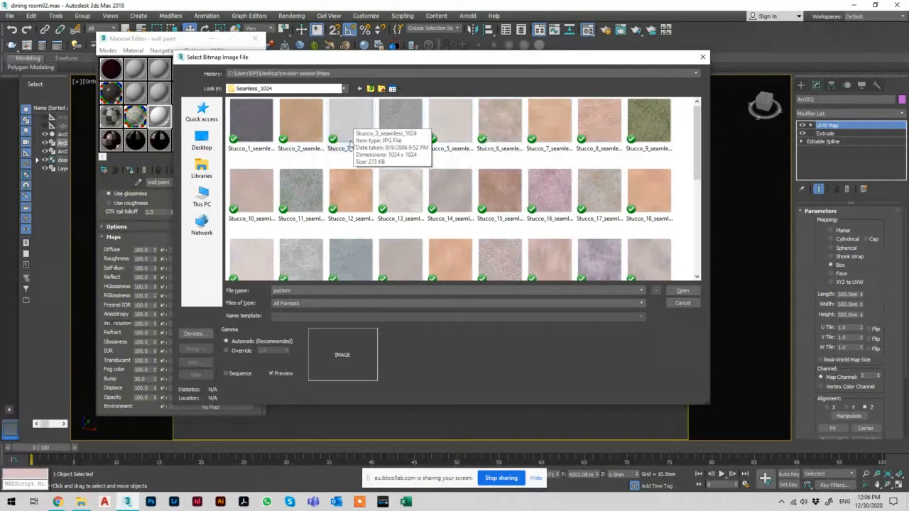
scroll(350, 146, down, 3)
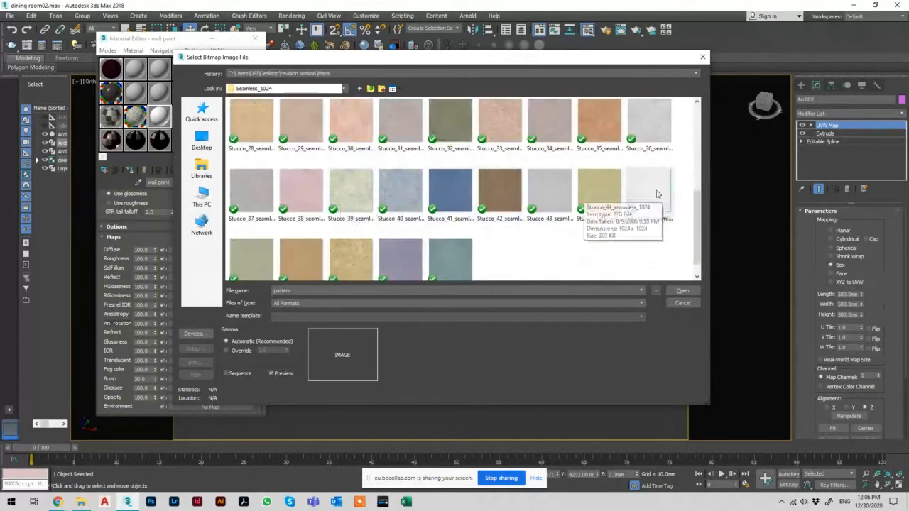
double_click(646, 179)
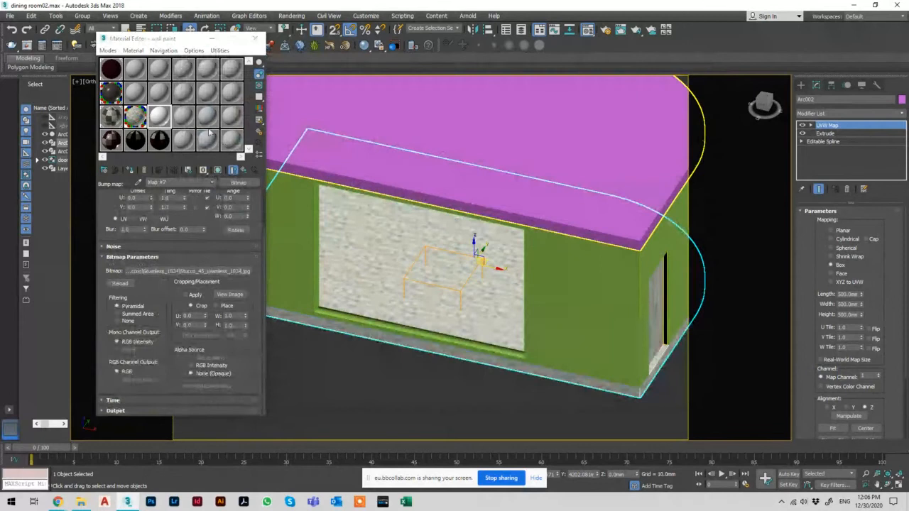
Step: Enlarge the wall paint preview, set the material's bump amount to 15, and close the preview
double_click(163, 119)
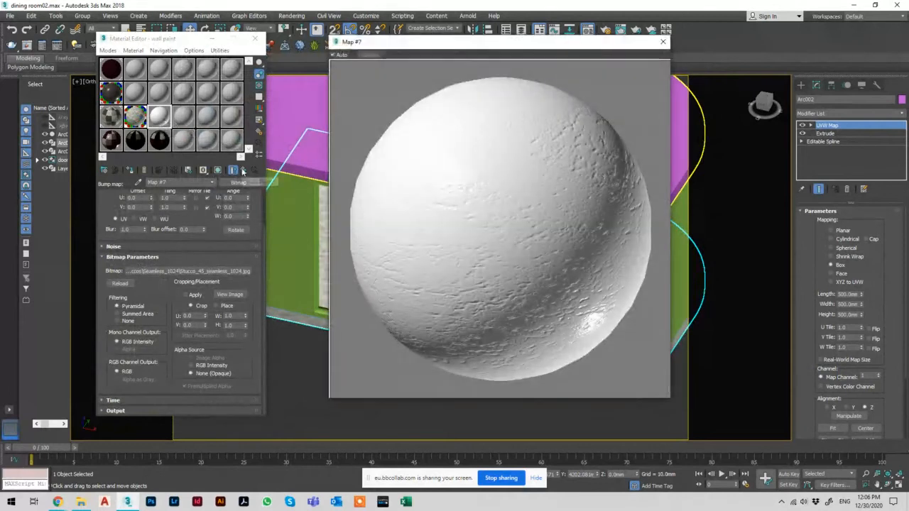
click(242, 171)
scroll(219, 277, down, 3)
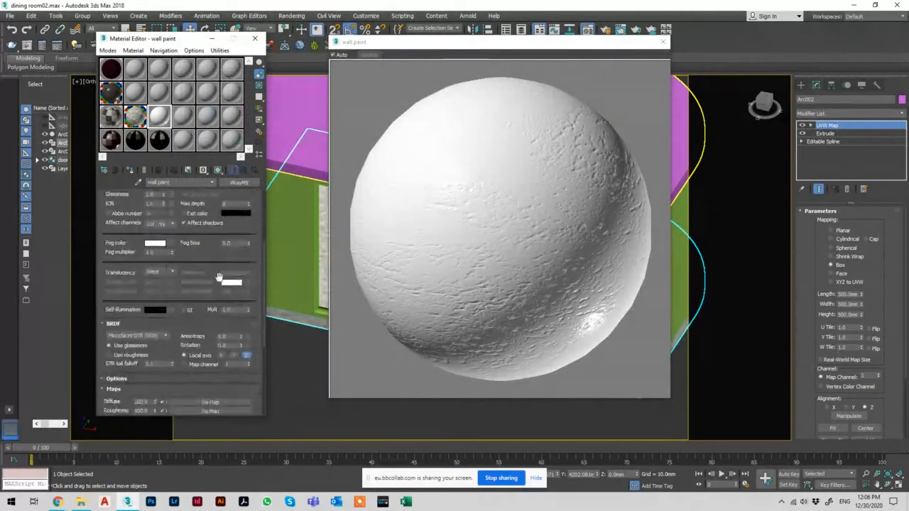
scroll(219, 277, down, 4)
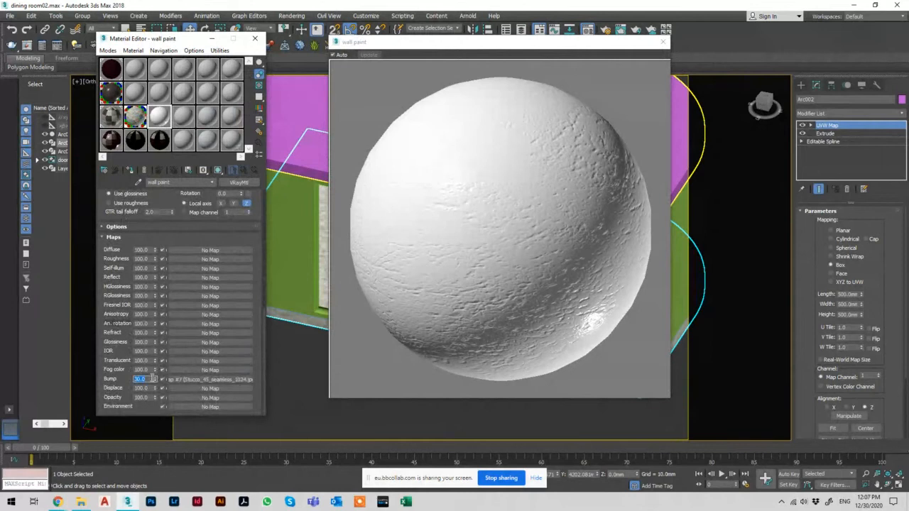
text(15)
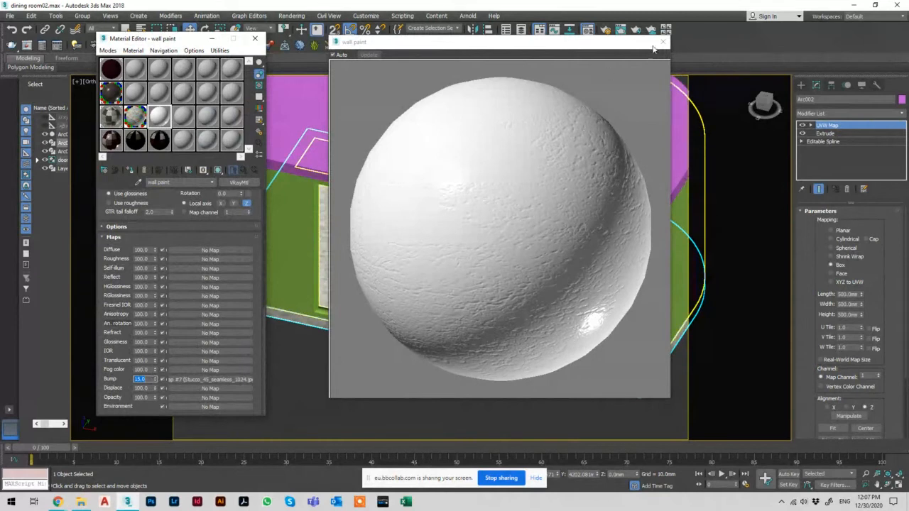
click(663, 43)
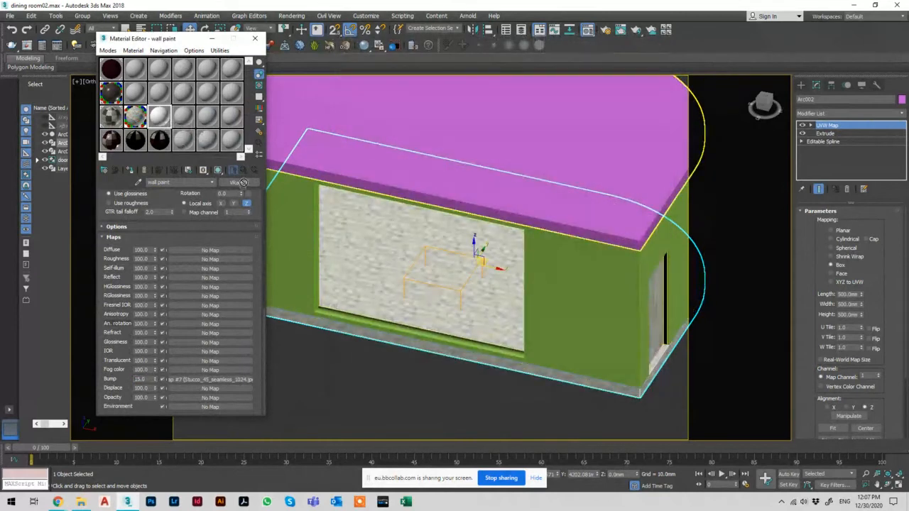
Step: Apply the wall paint to the room walls with its stucco bitmap displayed, and give them a UVW Map modifier with Box mapping
click(192, 379)
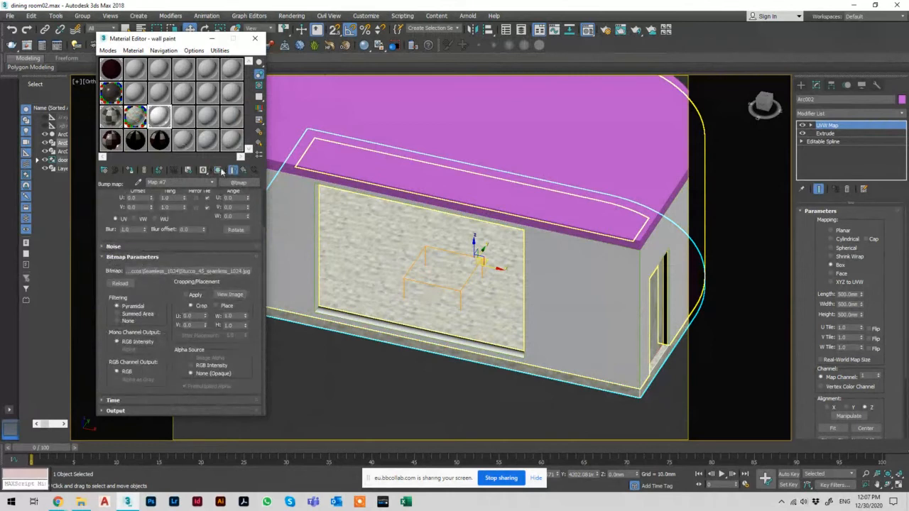
click(560, 264)
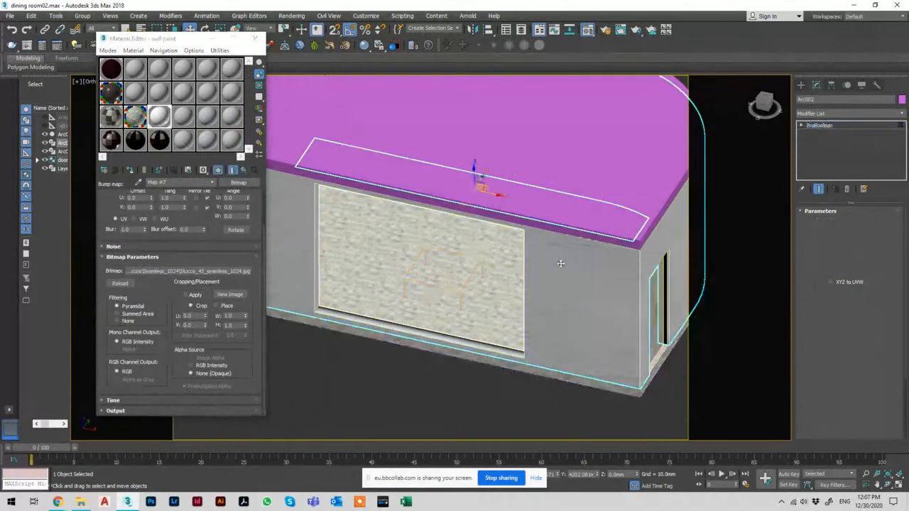
click(827, 114)
scroll(826, 111, down, 10)
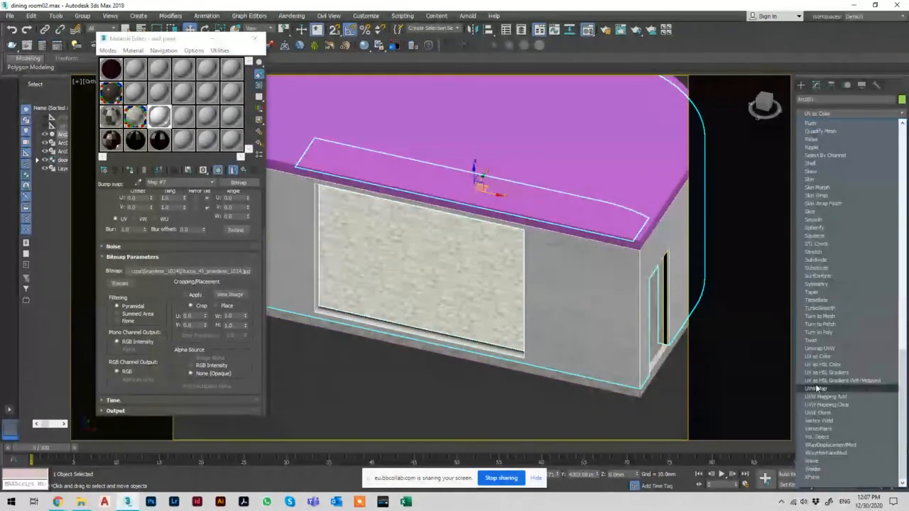
click(817, 389)
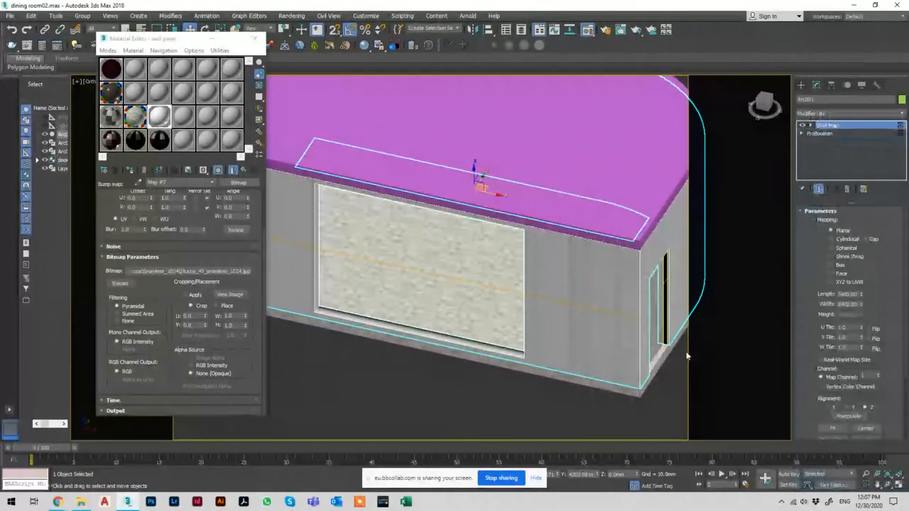
click(831, 265)
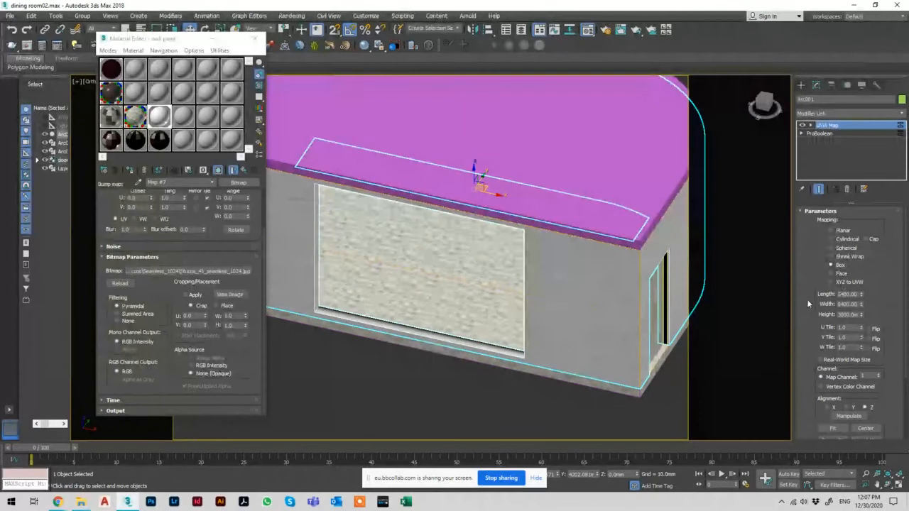
Step: Set the length, width and height of the walls' box mapping to 700 mm each
scroll(648, 306, up, 5)
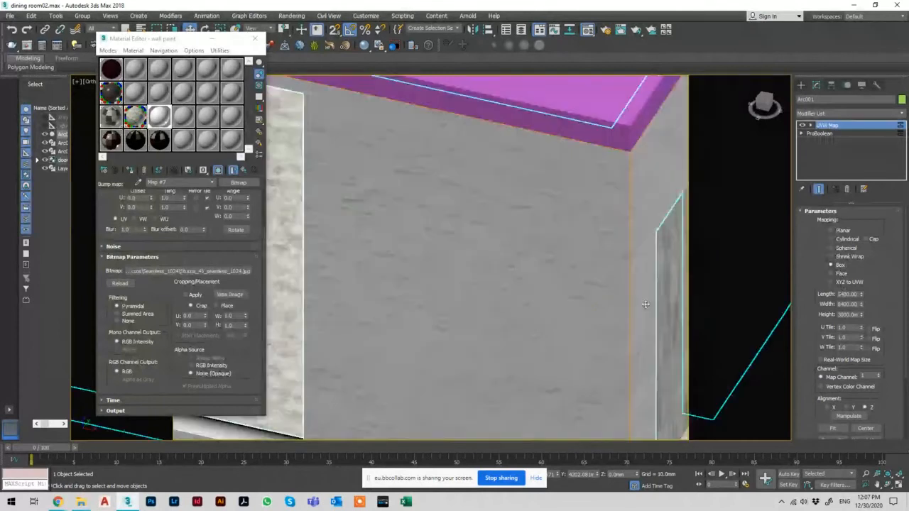
double_click(848, 293)
text(700)
key(Tab)
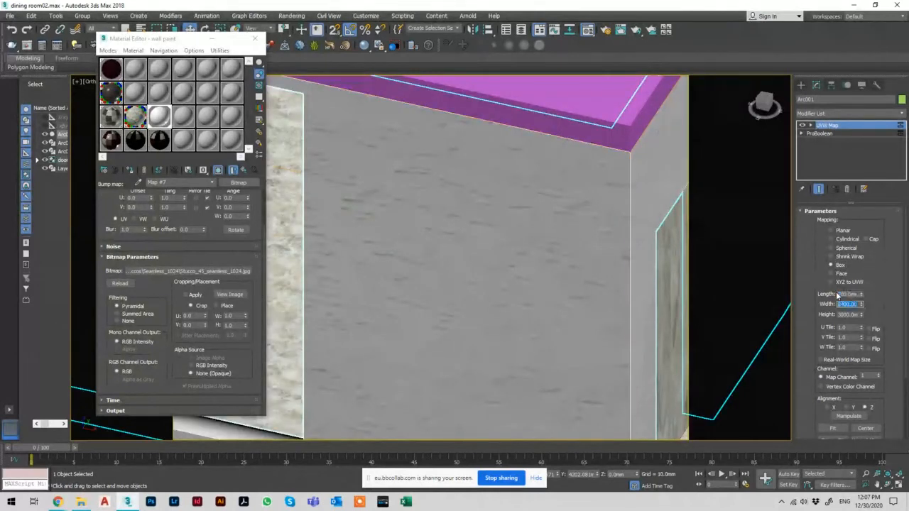
text(700)
key(Tab)
text(700)
key(Tab)
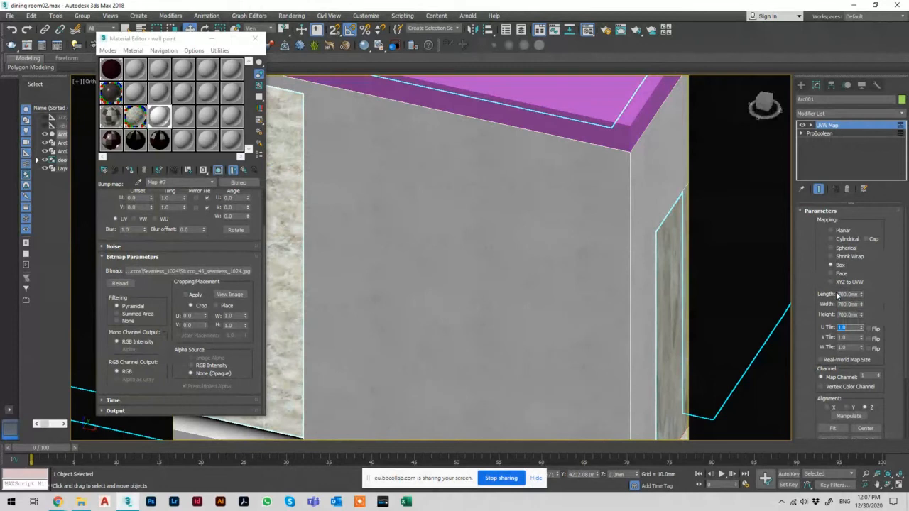
scroll(433, 232, down, 5)
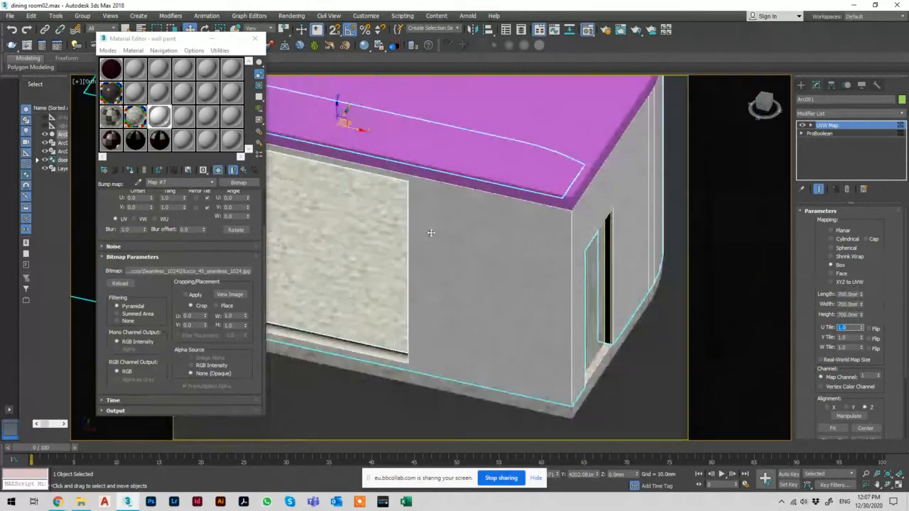
click(835, 126)
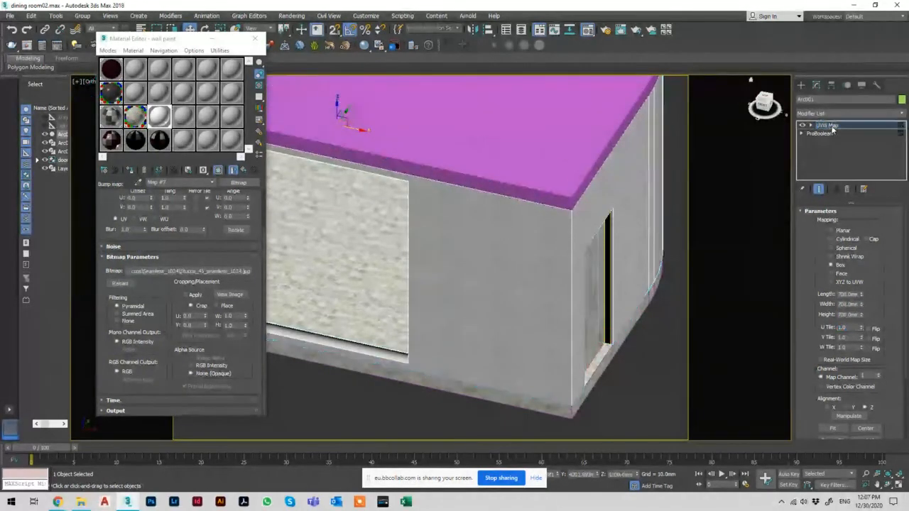
click(837, 127)
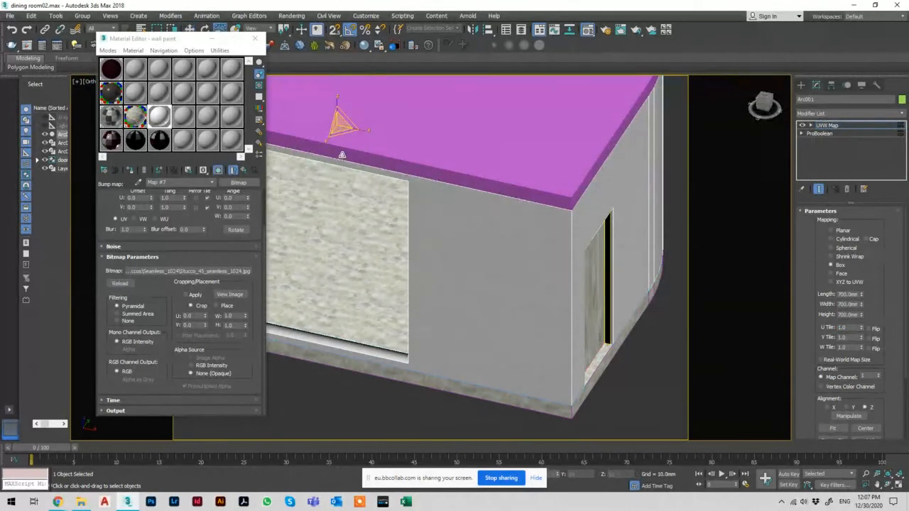
click(828, 125)
scroll(555, 234, down, 2)
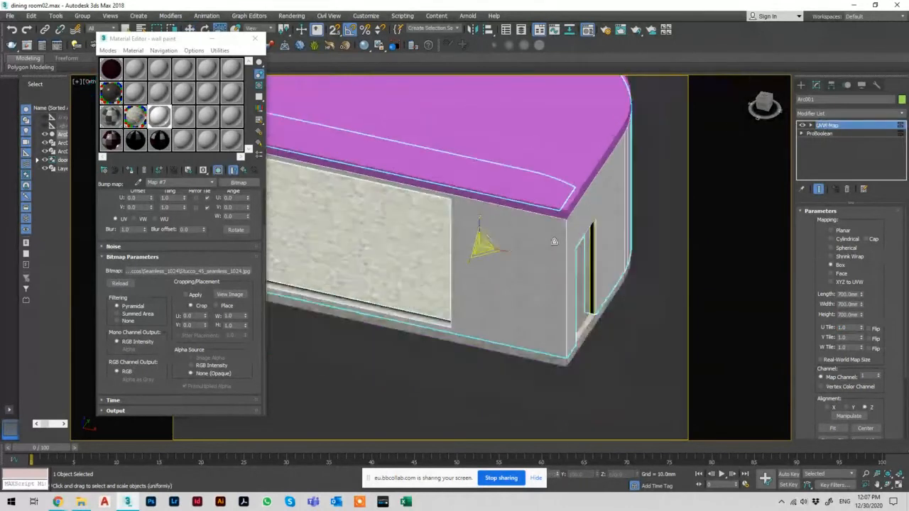
scroll(554, 242, down, 2)
Step: Assign the wall paint material to the purple ceiling slab
key(w)
click(490, 183)
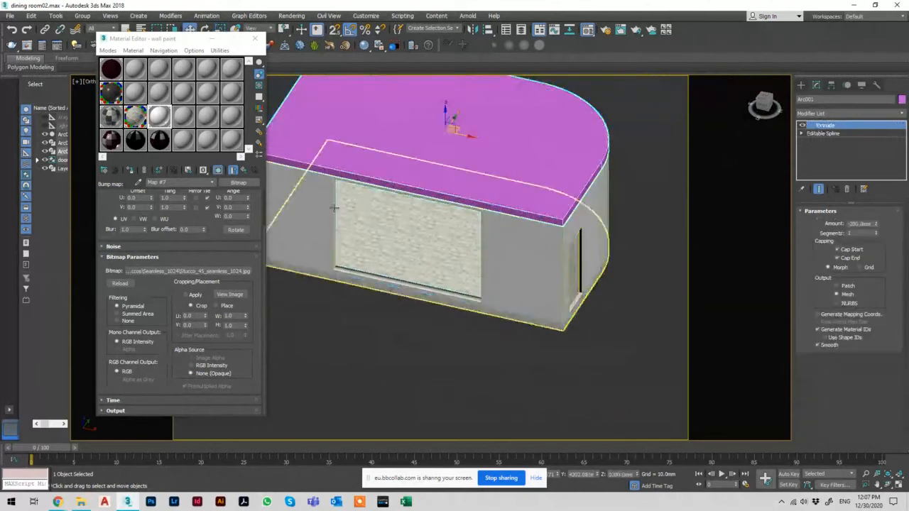
click(130, 171)
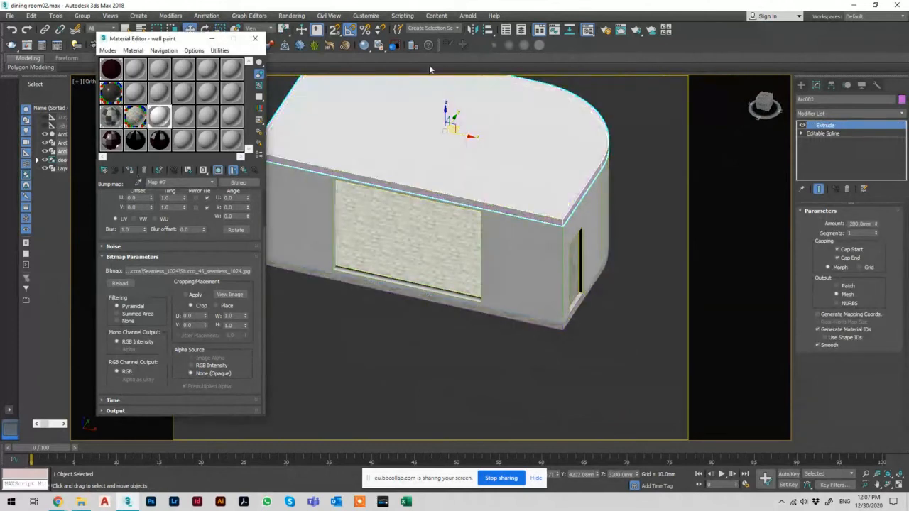
Step: Copy the walls' UVW Map modifier with its 700 mm box mapping onto the ceiling slab
scroll(490, 217, up, 3)
click(526, 227)
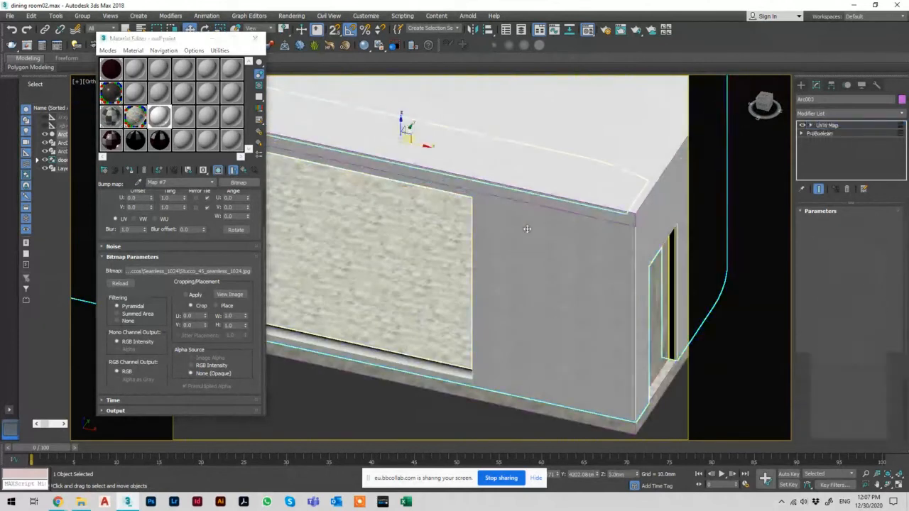
click(525, 128)
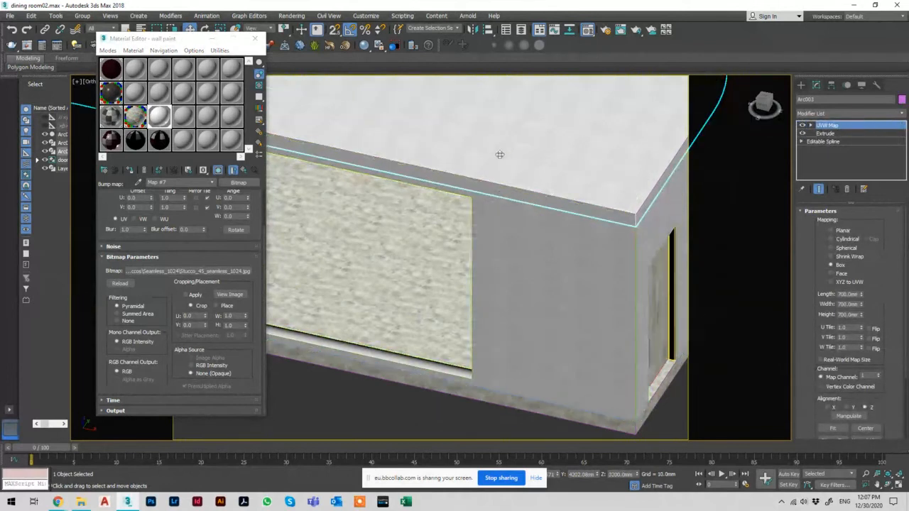
click(547, 264)
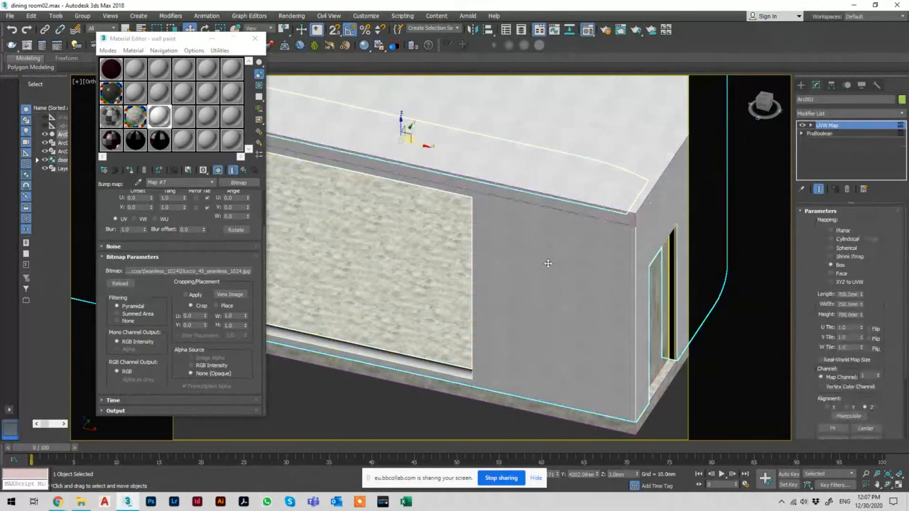
Step: Return from the bump bitmap to the wall paint's top level and display the shaded material in the viewport
click(231, 171)
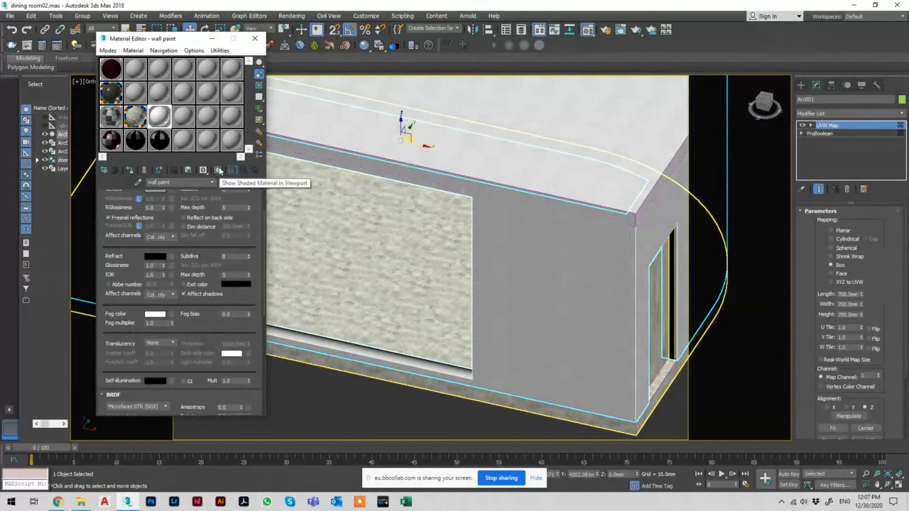
click(219, 171)
scroll(615, 199, down, 3)
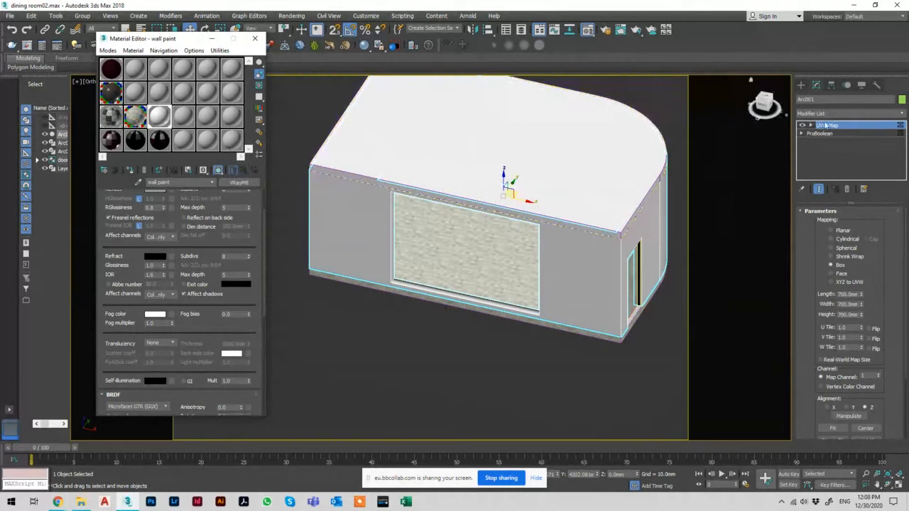
Step: Start a targeted Physical camera, close the Material Editor and show the room in a wireframe Top view
click(807, 86)
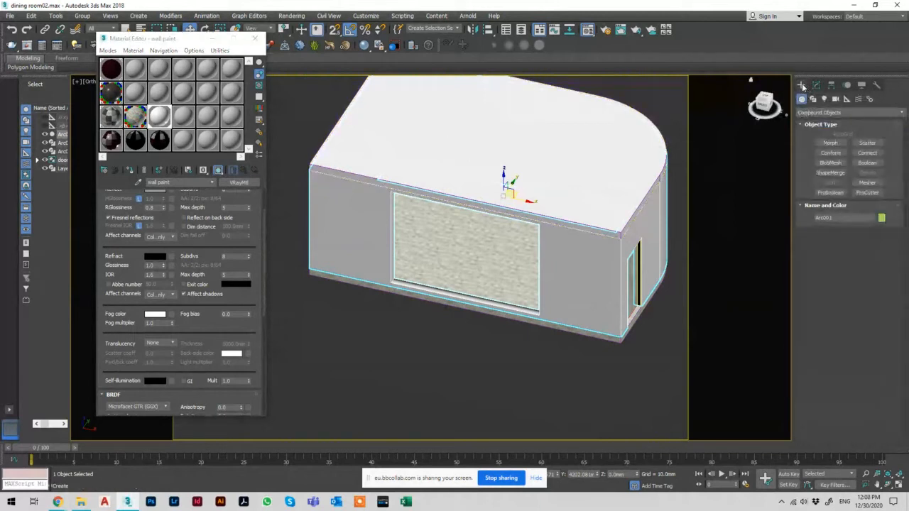
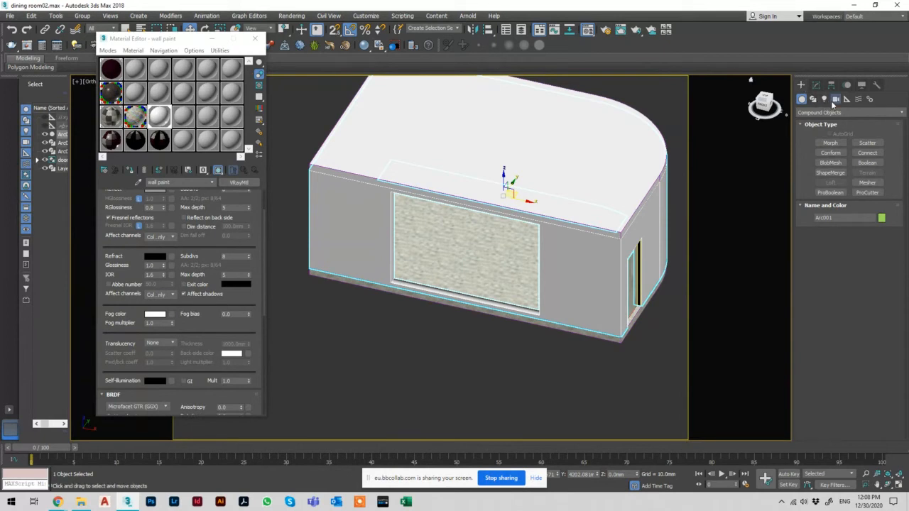
click(835, 99)
click(829, 144)
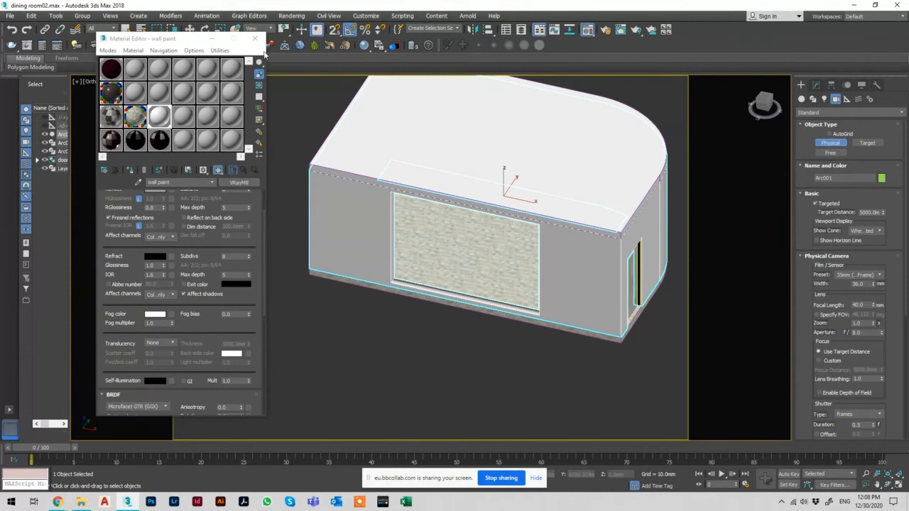
click(255, 39)
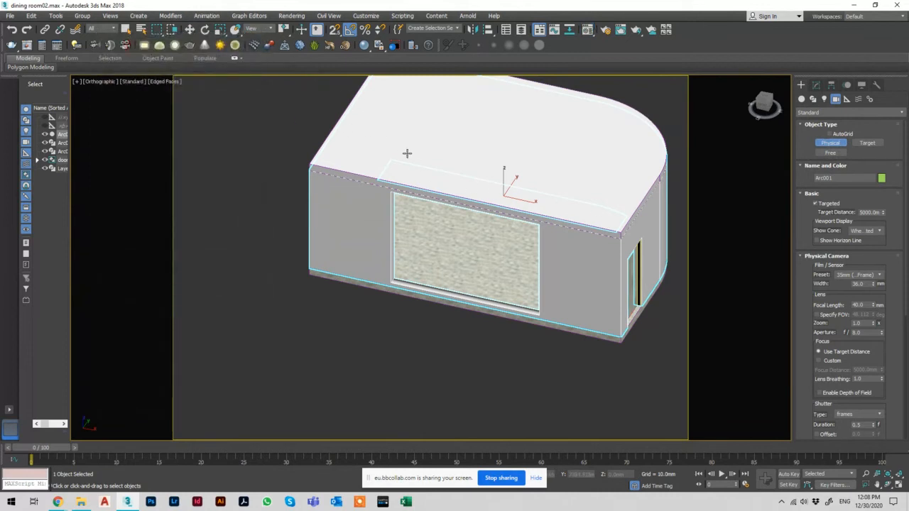
key(t)
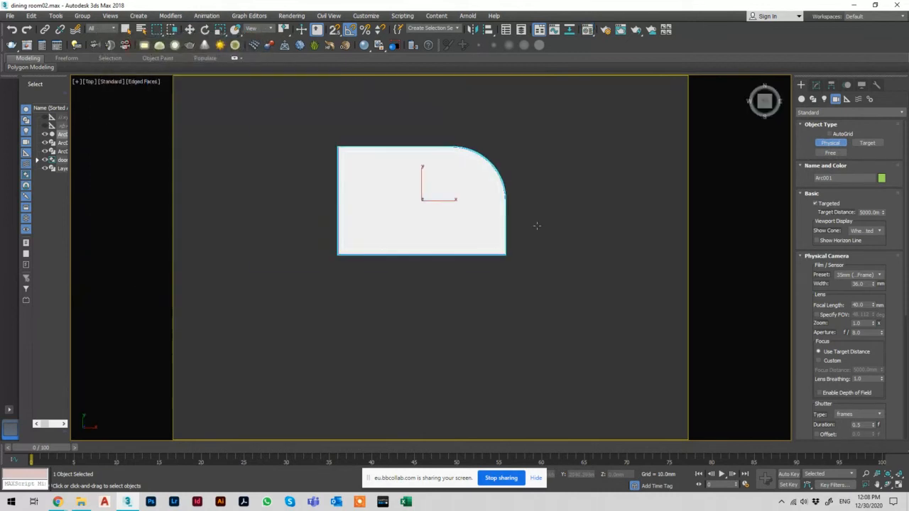
scroll(540, 221, down, 5)
key(F3)
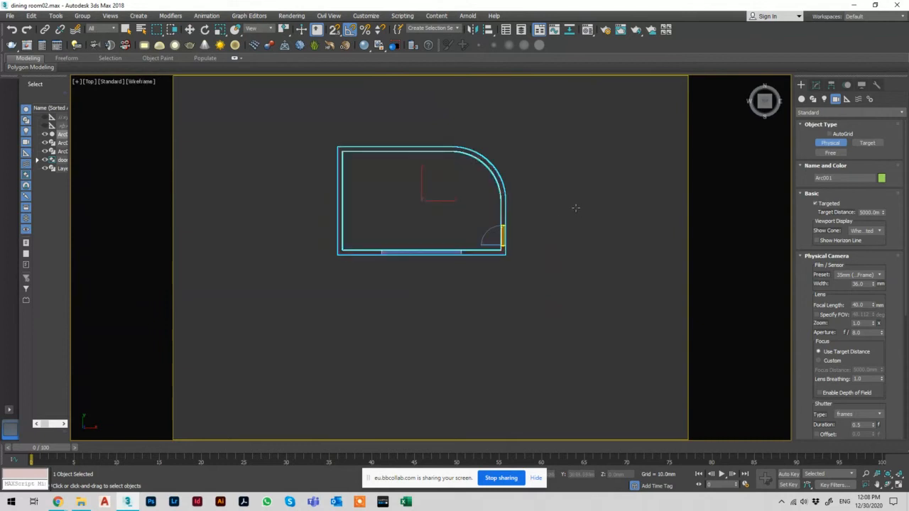
key(F3)
key(F3)
key(F3)
key(F3)
key(F3)
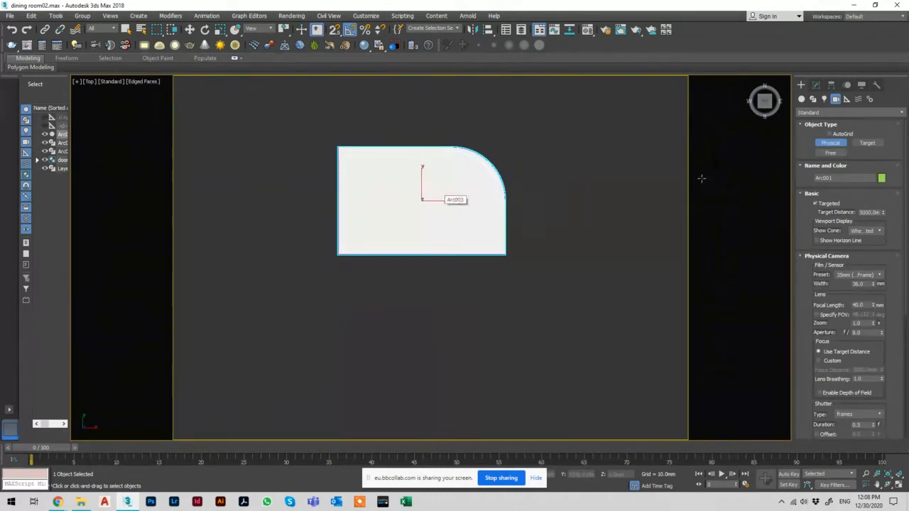
key(F3)
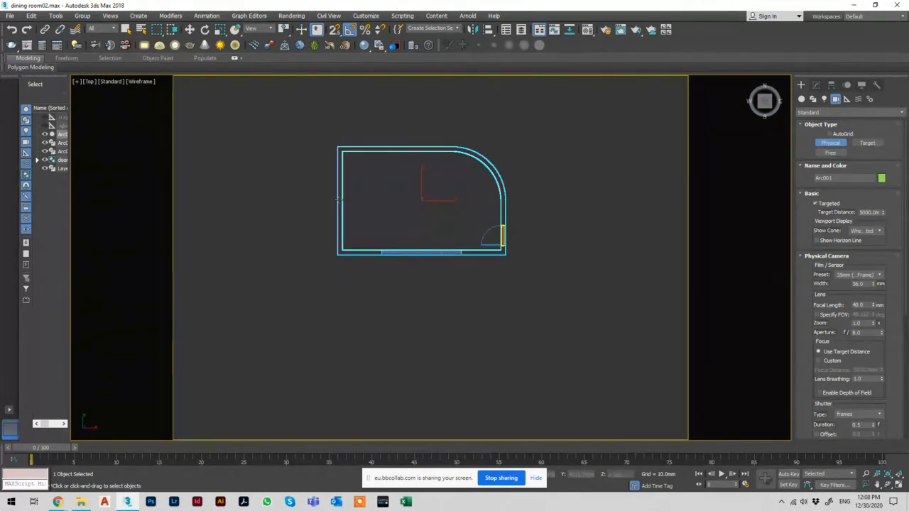
Step: Place the physical camera at the straight end wall, aimed across the room at the door-side wall, and look through it in shaded display
drag(338, 200, 501, 201)
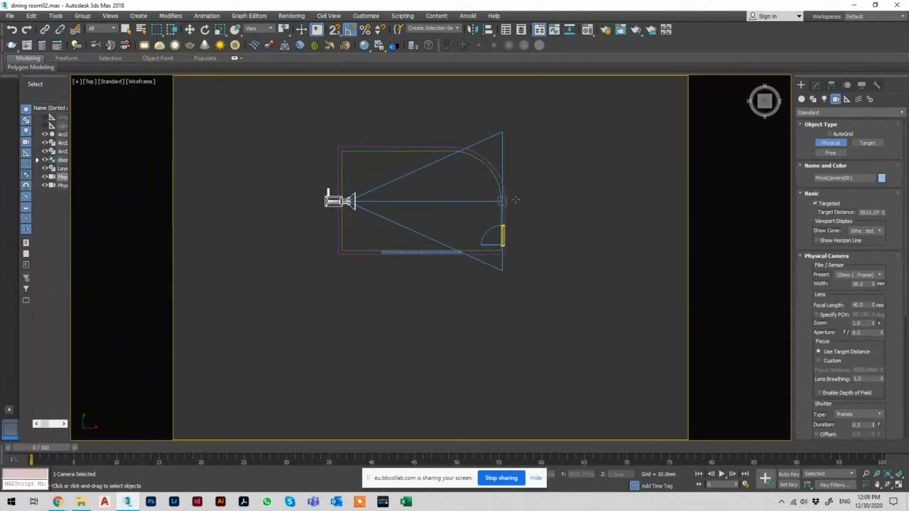
key(w)
key(c)
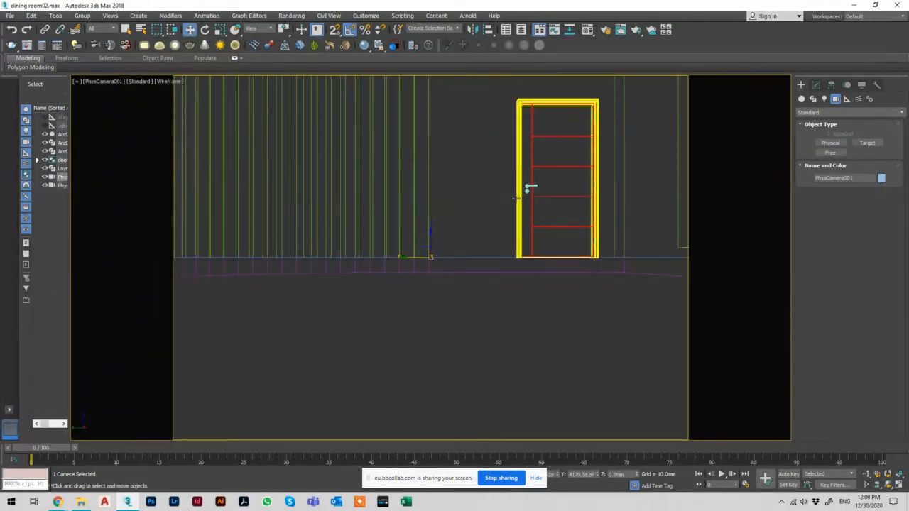
key(F3)
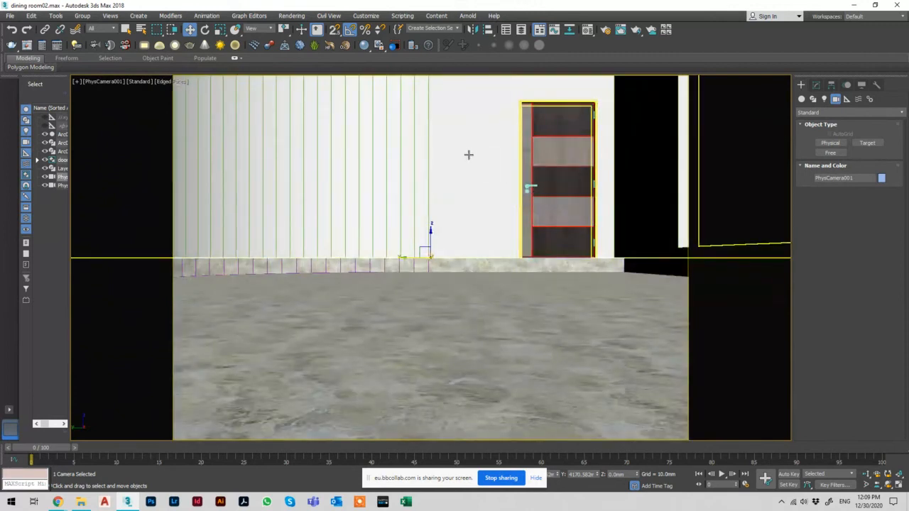
Step: Raise the camera and its target to a height of about 1092 mm so the room's floor and walls are framed
middle_drag(462, 142, 451, 214)
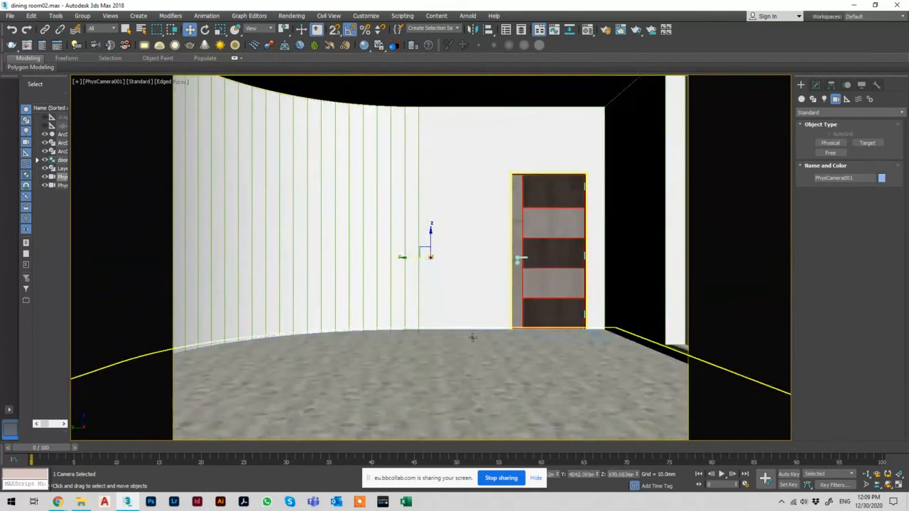
click(536, 478)
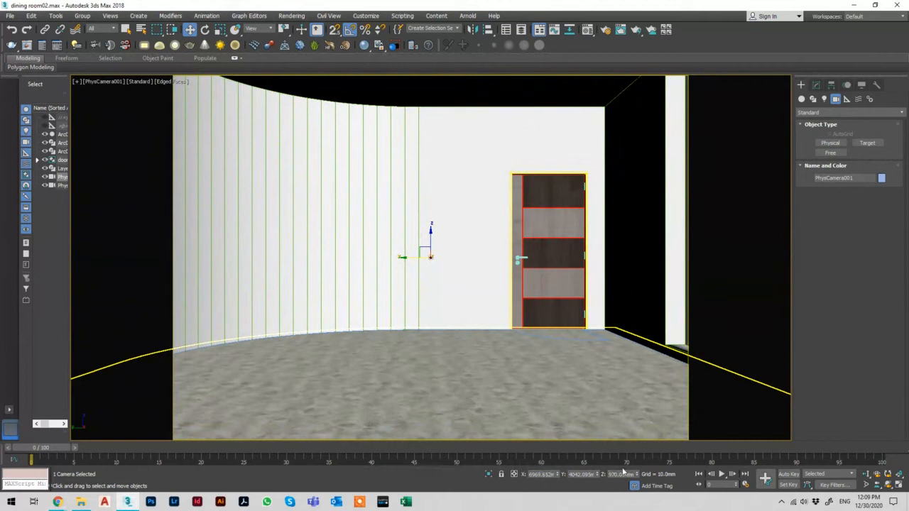
mouse_move(445, 253)
middle_down()
mouse_move(445, 280)
mouse_move(442, 257)
middle_up()
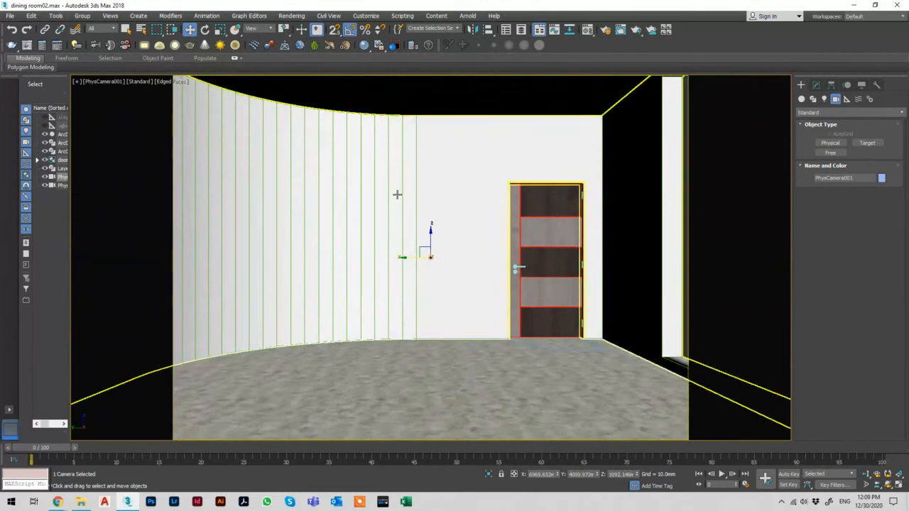
scroll(397, 193, up, 2)
scroll(397, 193, down, 2)
Step: Select the camera of the active view and set its film width to 45 mm
click(384, 208)
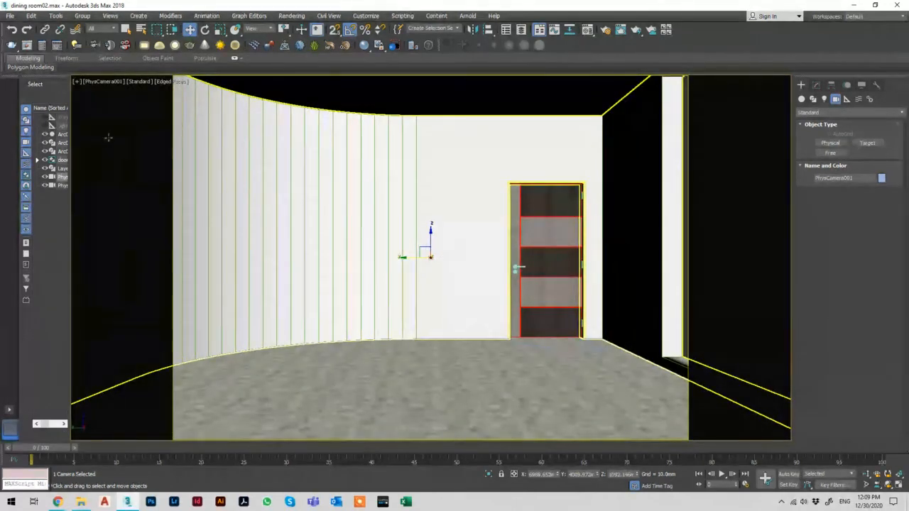
click(103, 82)
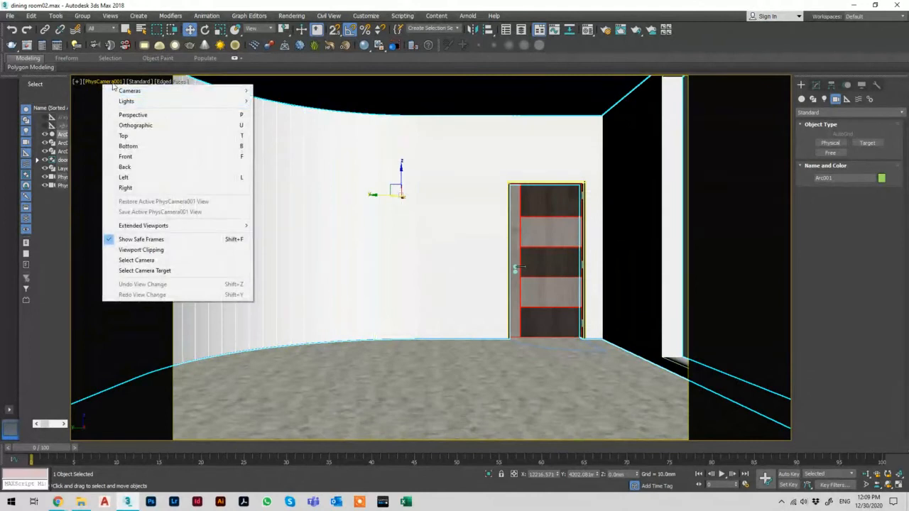
click(132, 260)
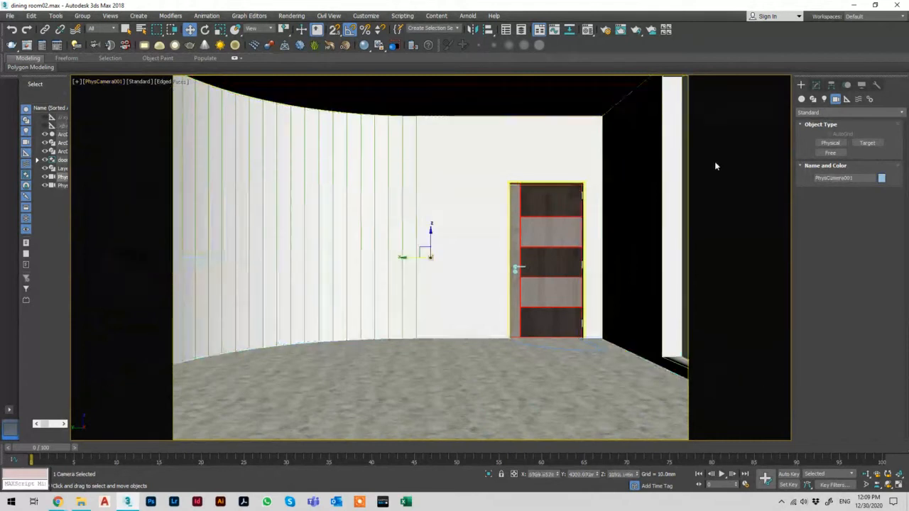
click(817, 86)
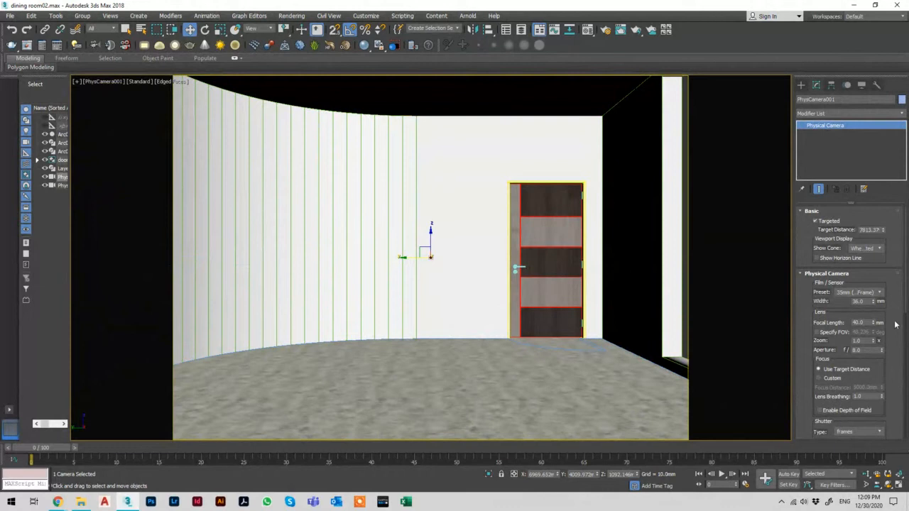
double_click(860, 302)
text(4)
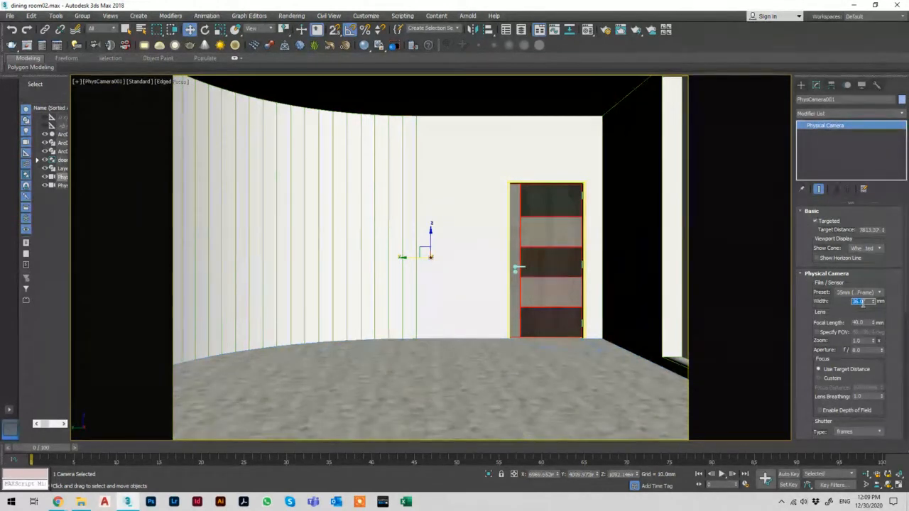
text(5)
key(Tab)
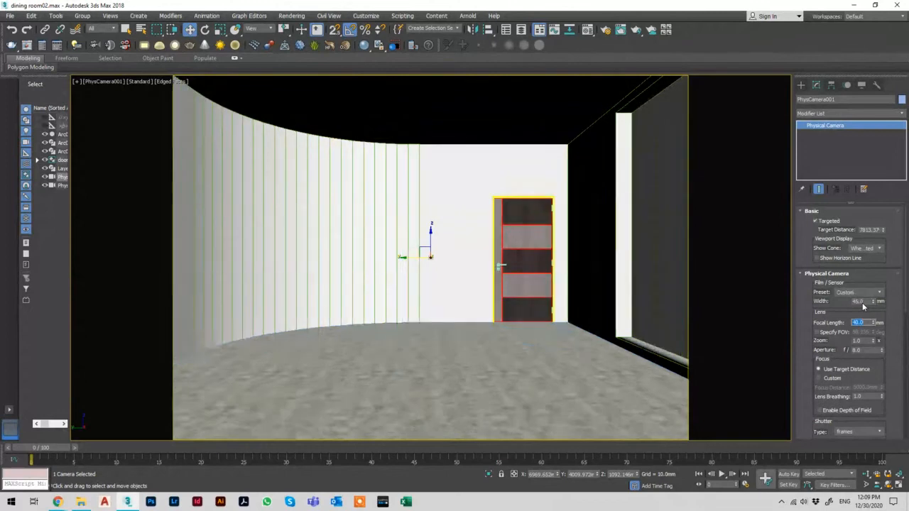
Step: Try a camera focal length of 30 mm and settle on 35 mm
text(30)
key(Return)
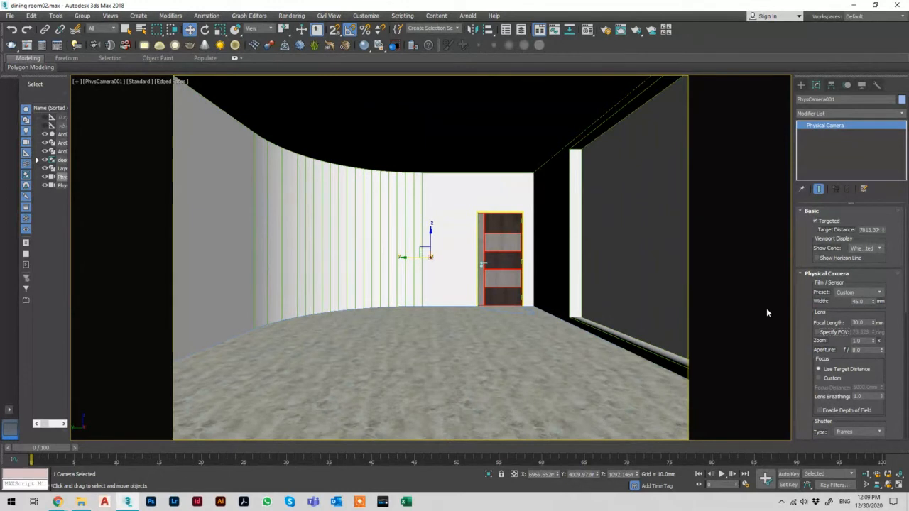
double_click(858, 322)
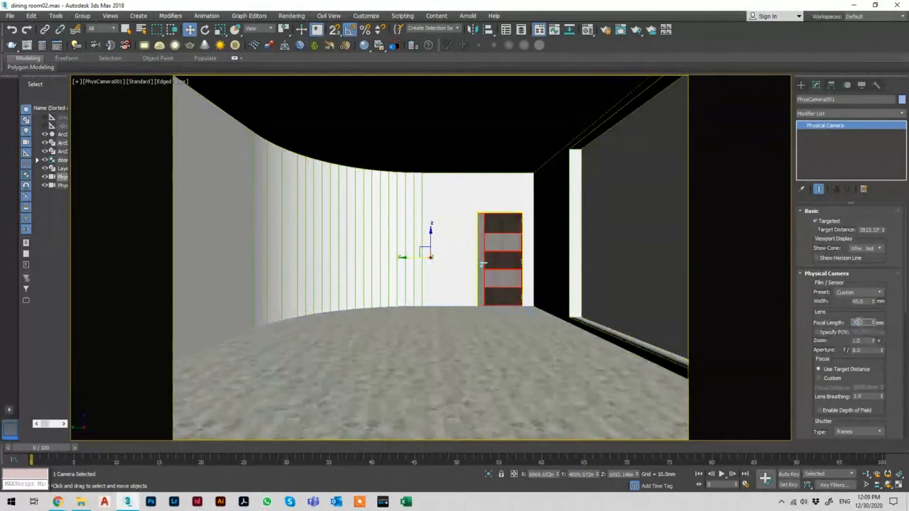
text(35)
key(Return)
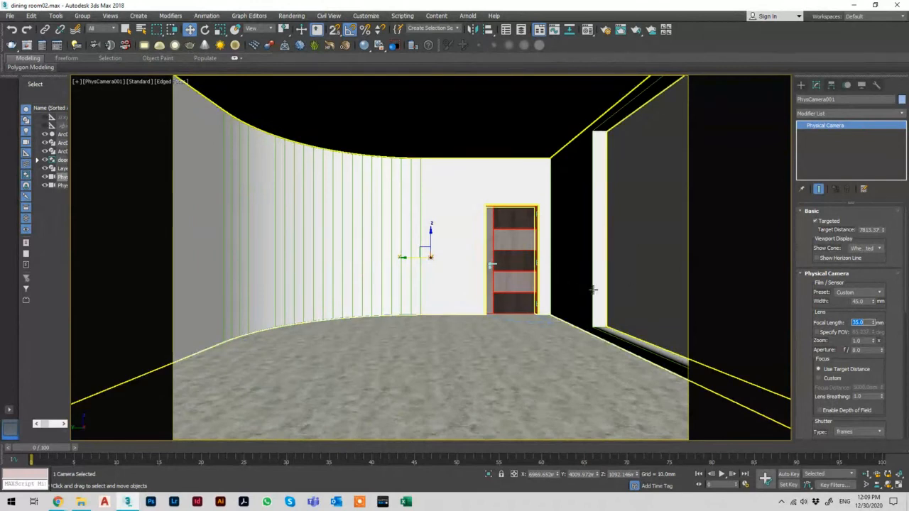
Step: Reselect the physical camera and set its shutter type to 1/seconds
click(636, 274)
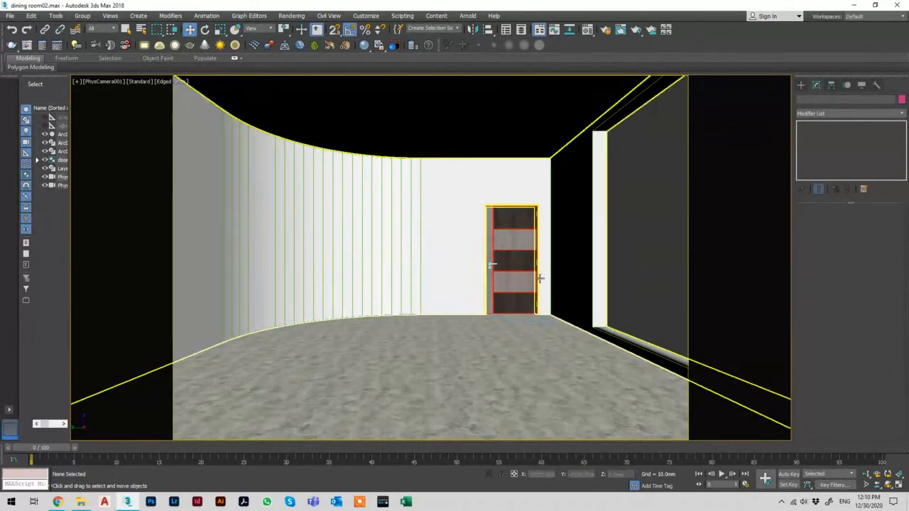
click(138, 231)
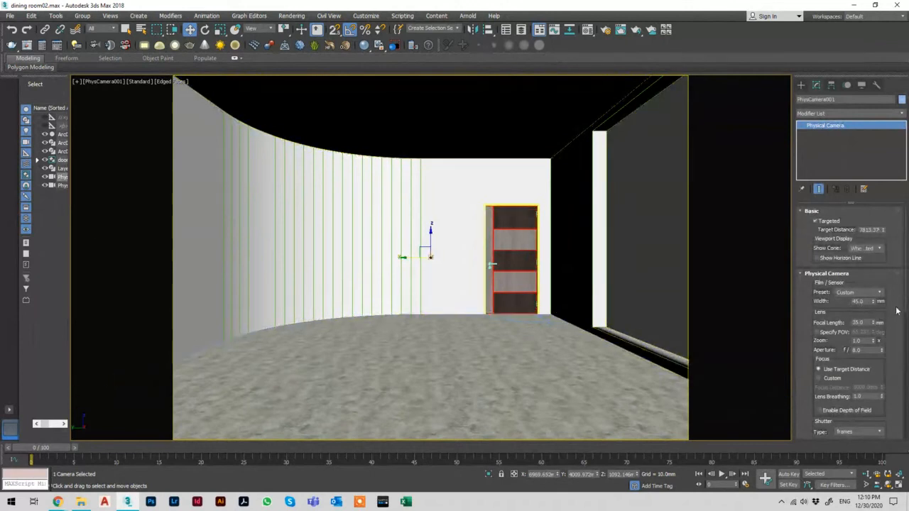
scroll(902, 321, down, 3)
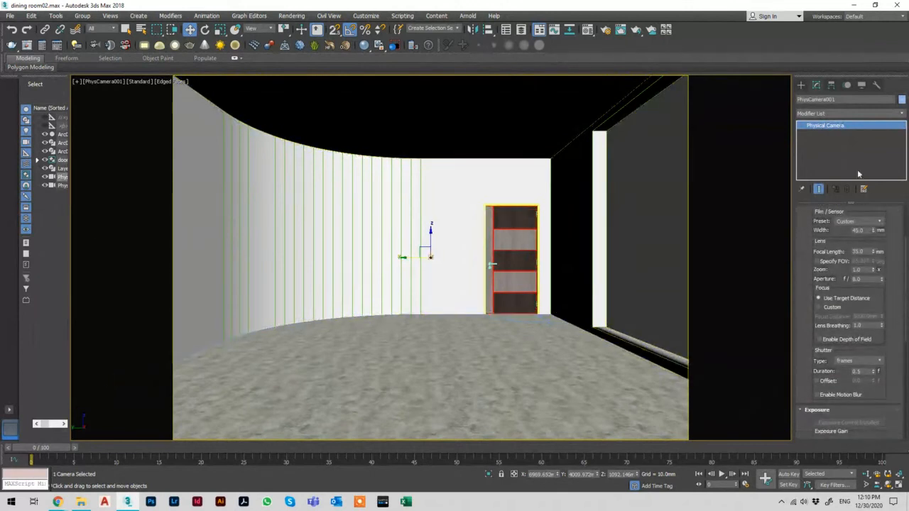
drag(879, 349, 828, 280)
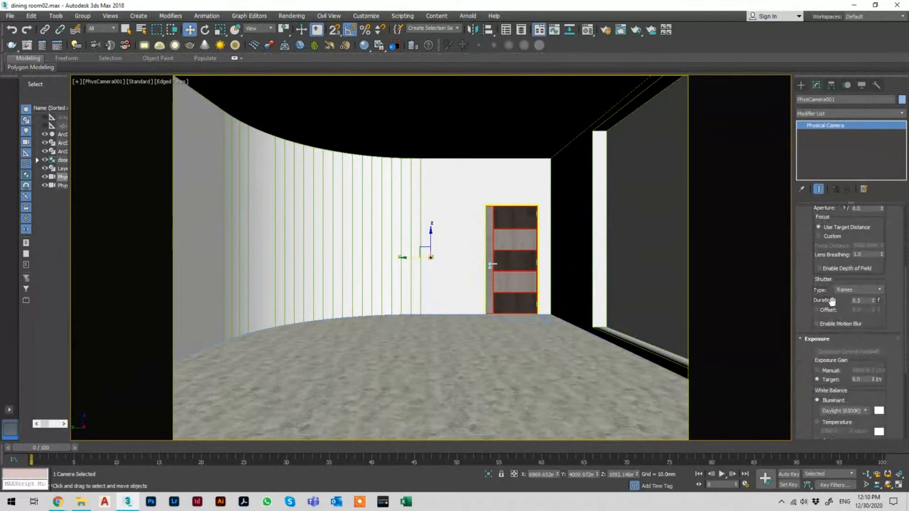
click(839, 291)
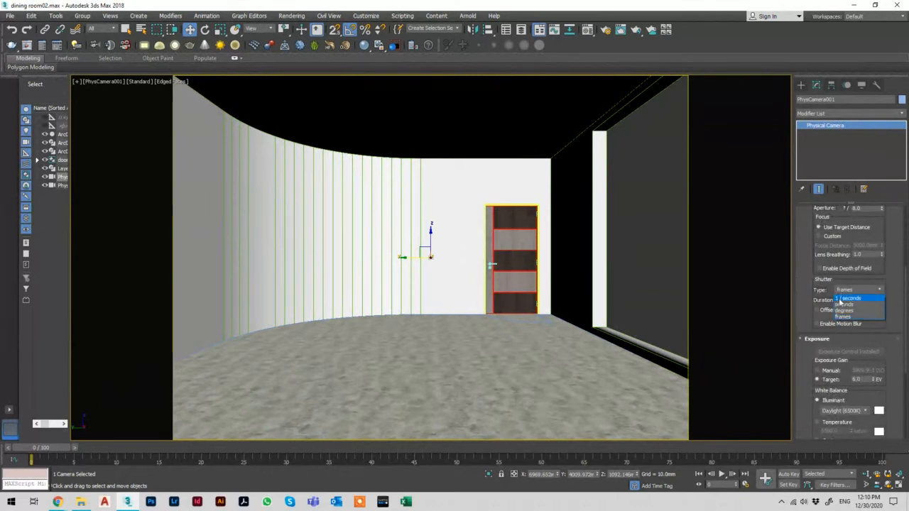
click(841, 299)
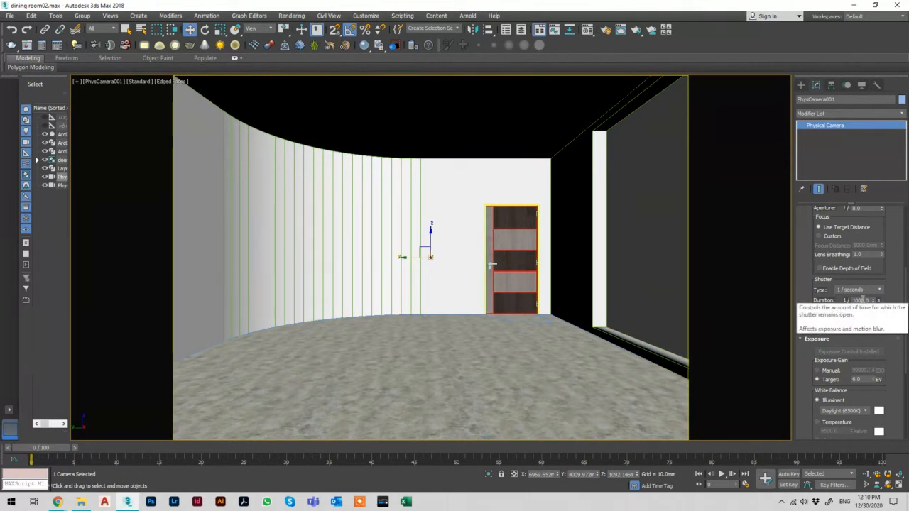
Step: Set the camera's shutter duration to 1/100 s
double_click(863, 300)
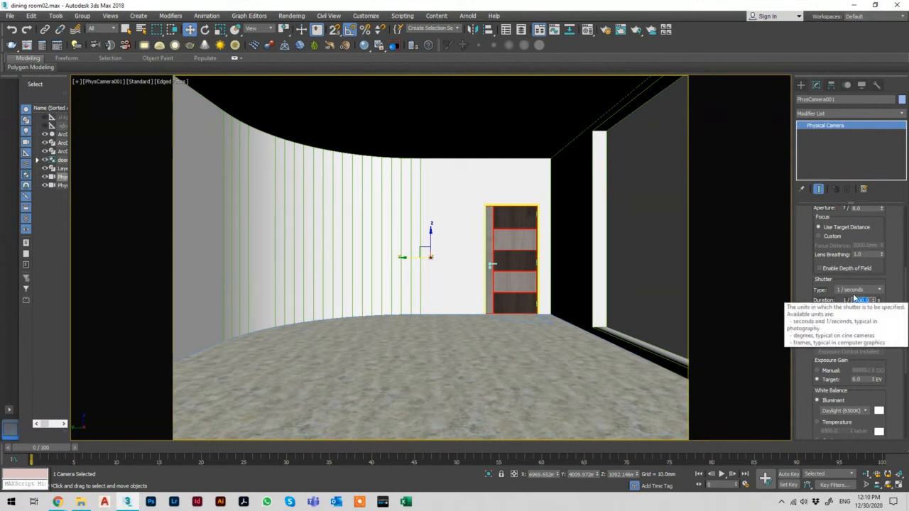
key(BackSpace)
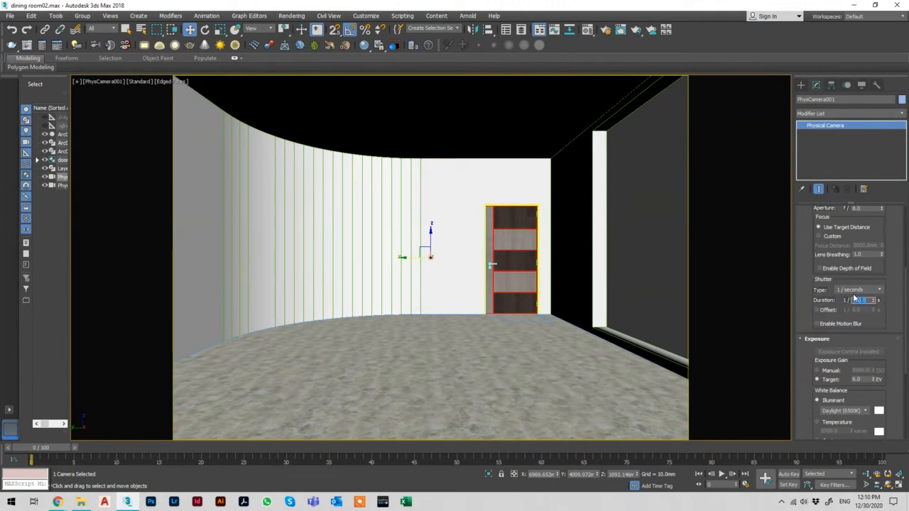
text(100)
key(Return)
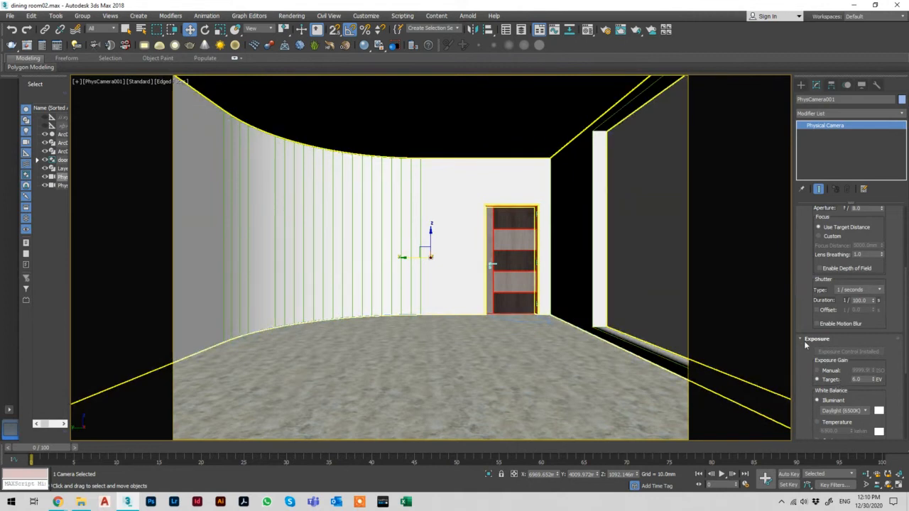
Step: Switch the camera's exposure gain to Manual, try several ISO values and settle on 800
click(817, 370)
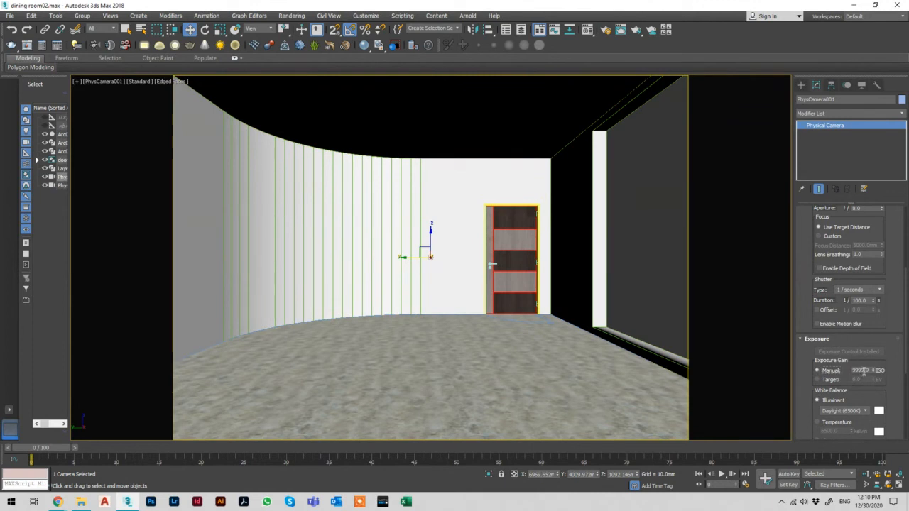
double_click(864, 371)
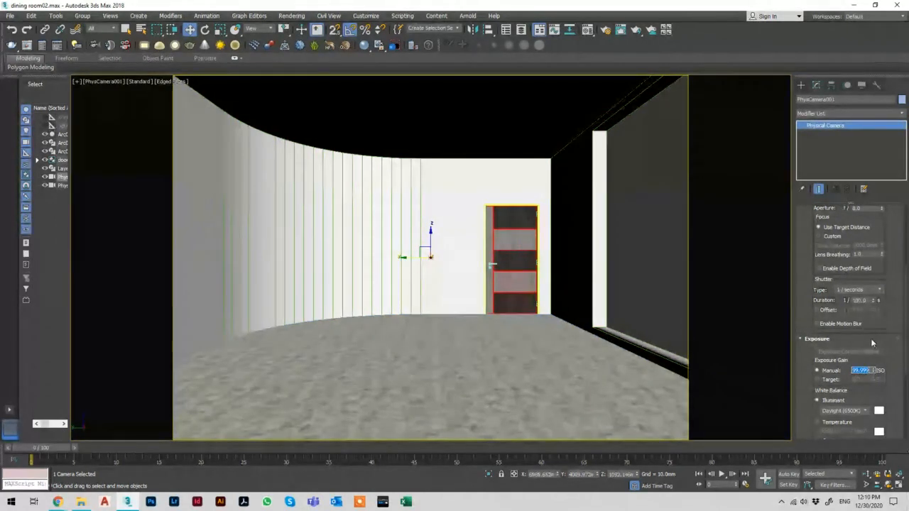
text(300)
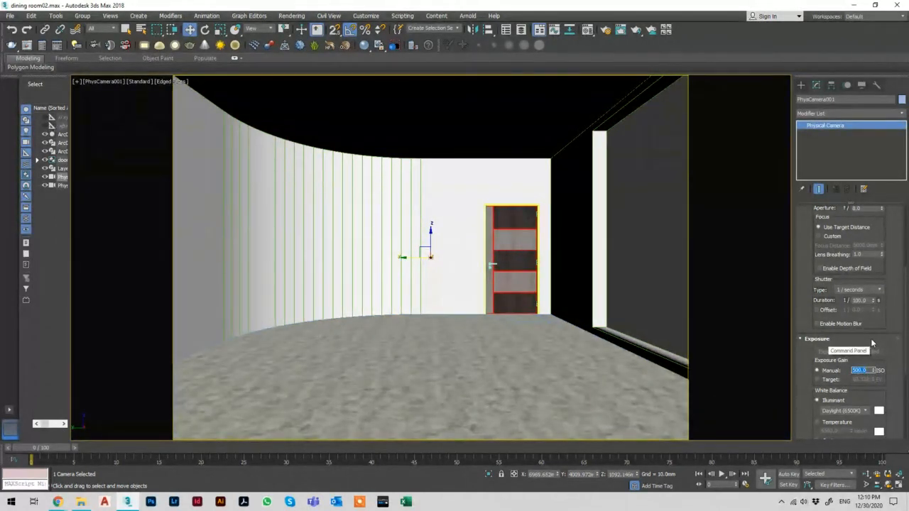
text(500)
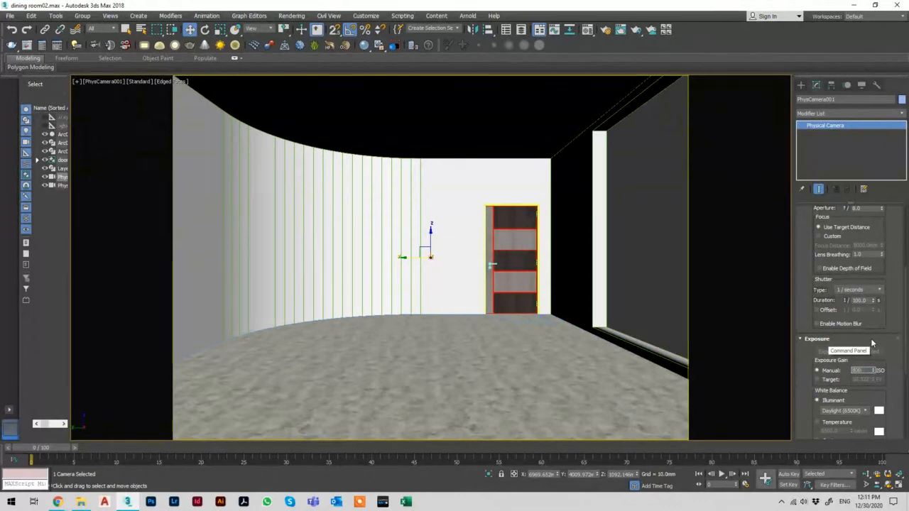
key(Return)
text(1000)
key(Return)
text(800)
Step: Deselect the camera, run a test render of the camera view and close the rendered frame
click(638, 254)
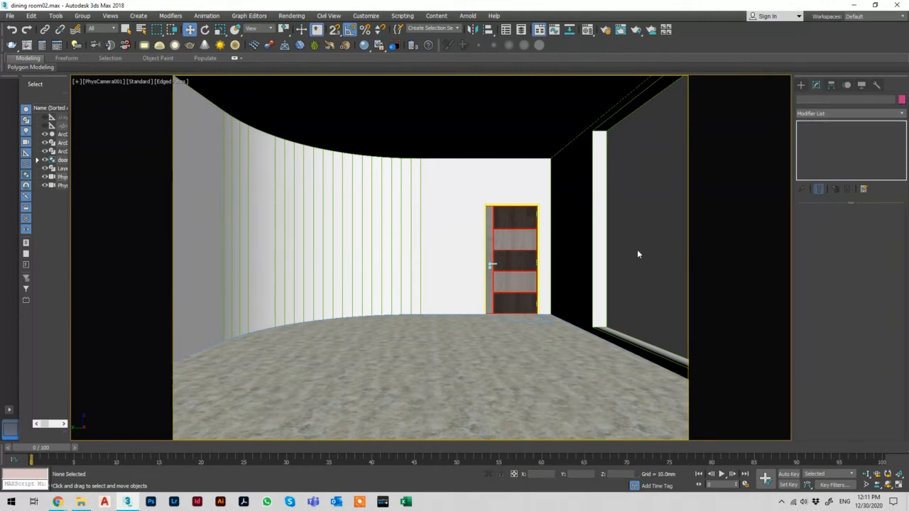
key(shift+q)
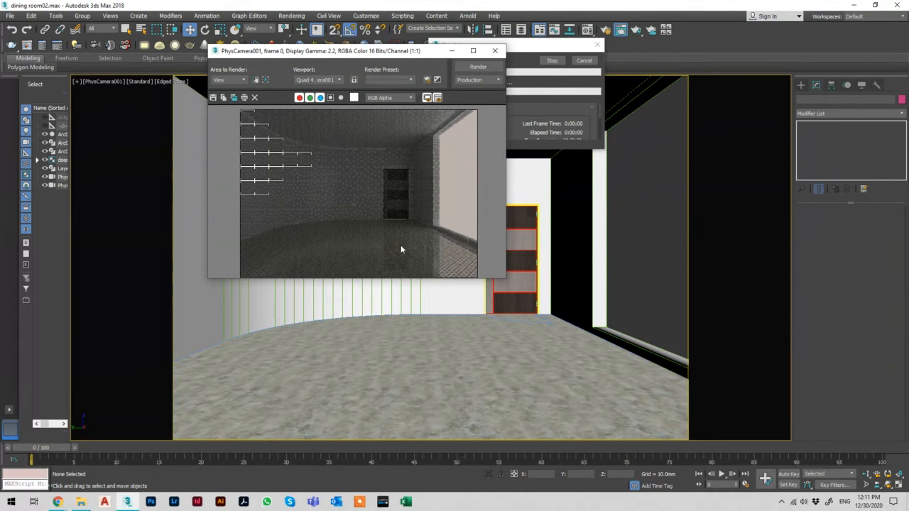
click(493, 52)
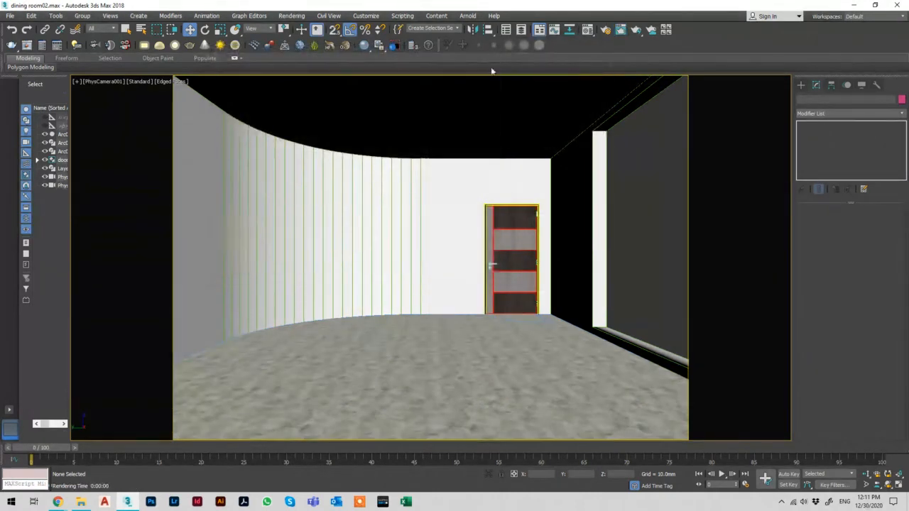
Step: Create a VRaySun in the wireframe Top view, aimed from outside through the window into the room, and accept the VRaySky environment map
click(799, 85)
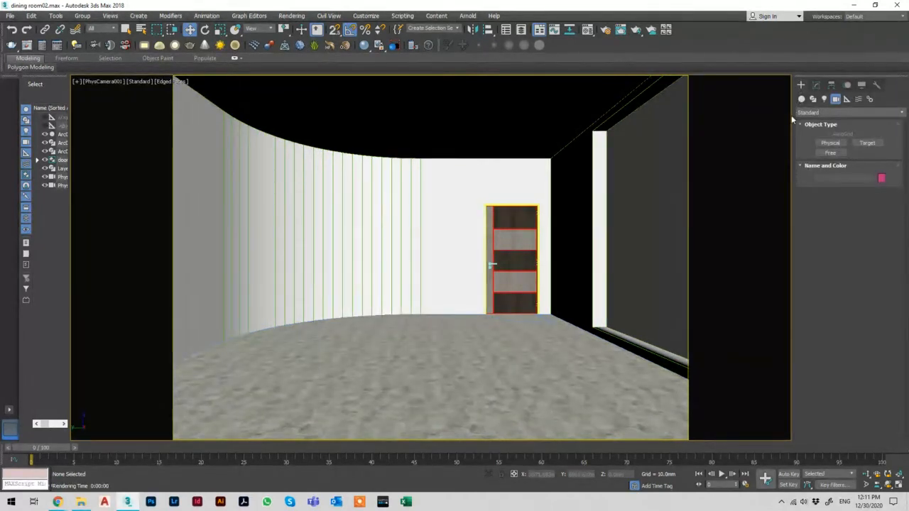
click(824, 99)
click(828, 112)
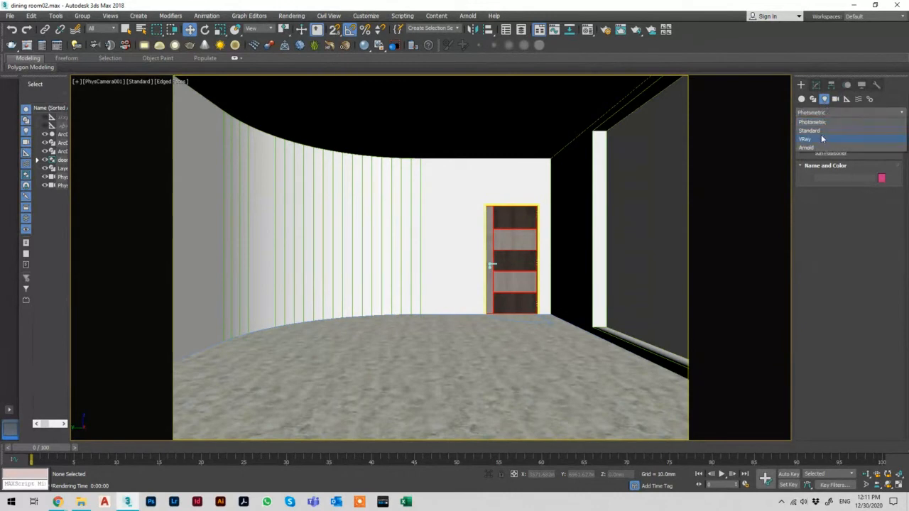
click(819, 140)
click(868, 153)
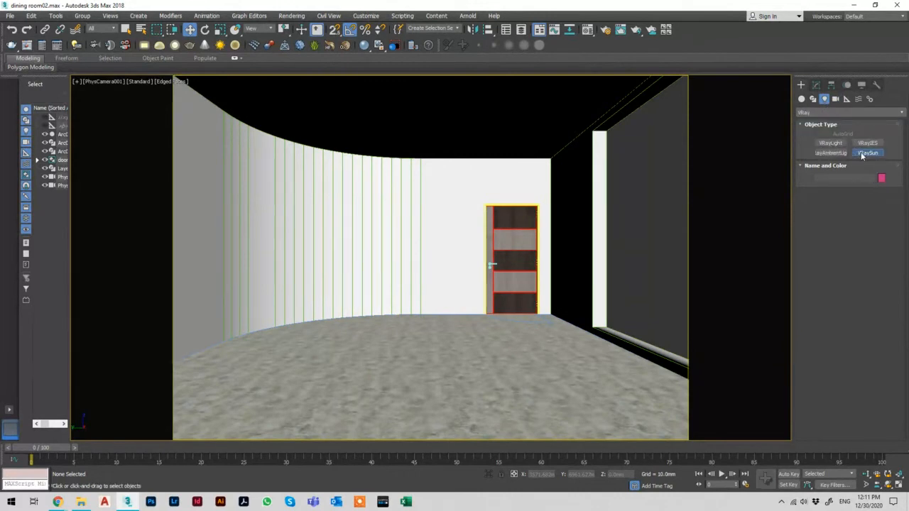
key(t)
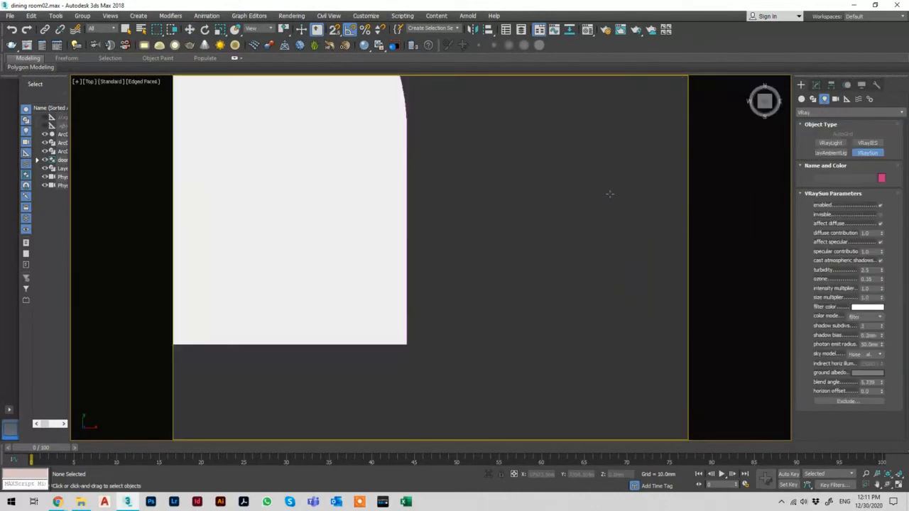
key(F3)
scroll(524, 211, down, 5)
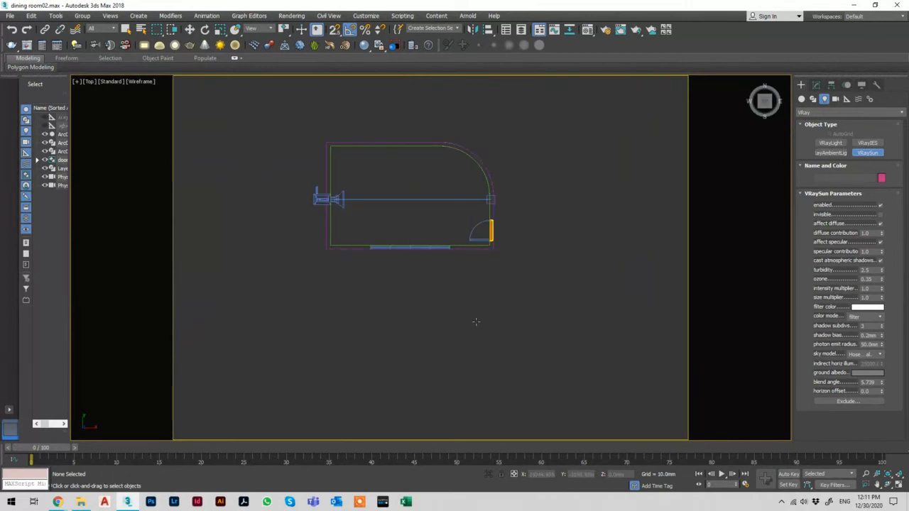
drag(352, 365, 424, 185)
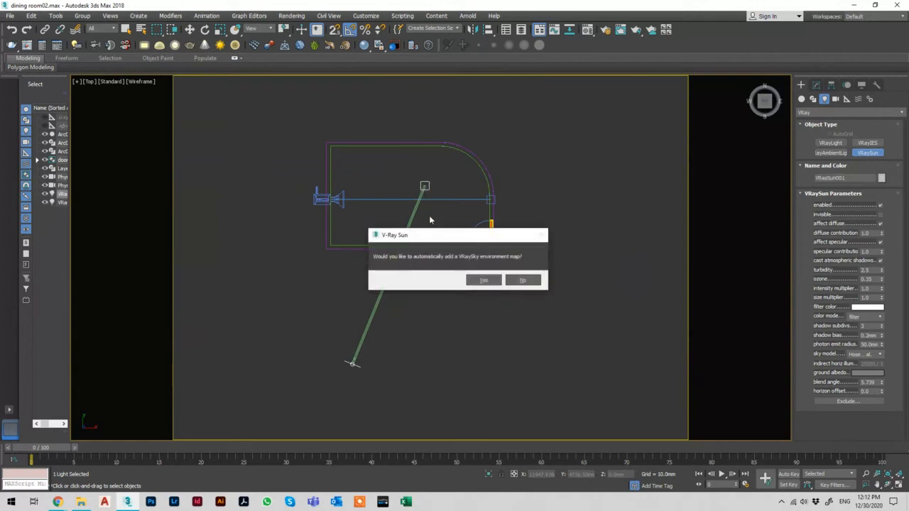
click(487, 281)
click(486, 282)
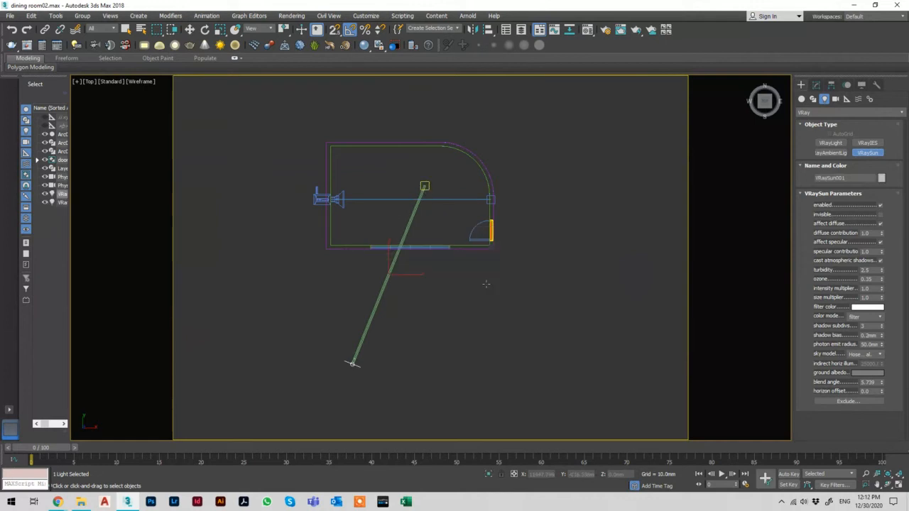
Step: Raise the sun above the room in the Front view to a height of about 4032 mm
key(w)
key(f)
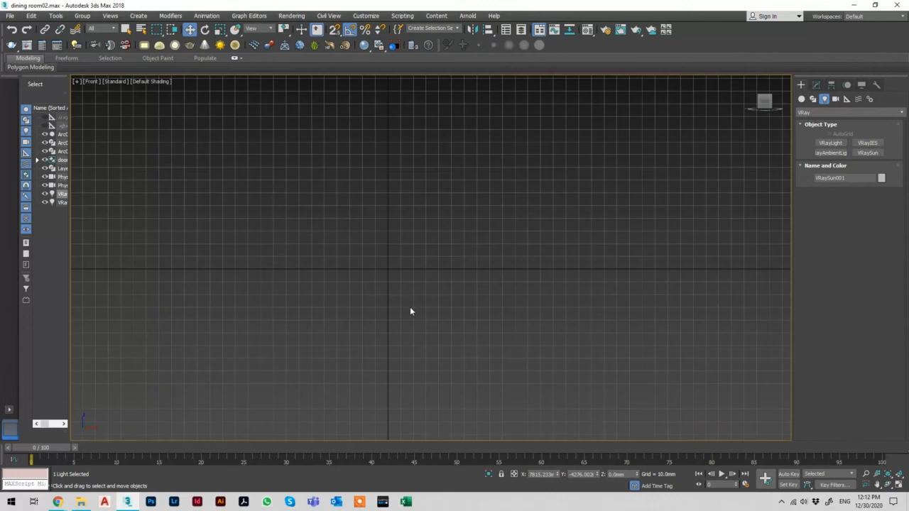
key(z)
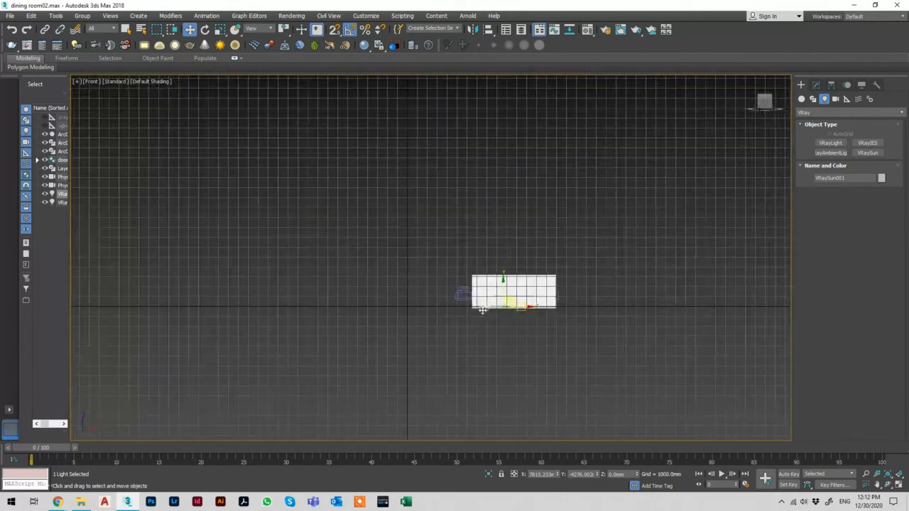
scroll(509, 292, up, 2)
drag(509, 291, 504, 238)
key(g)
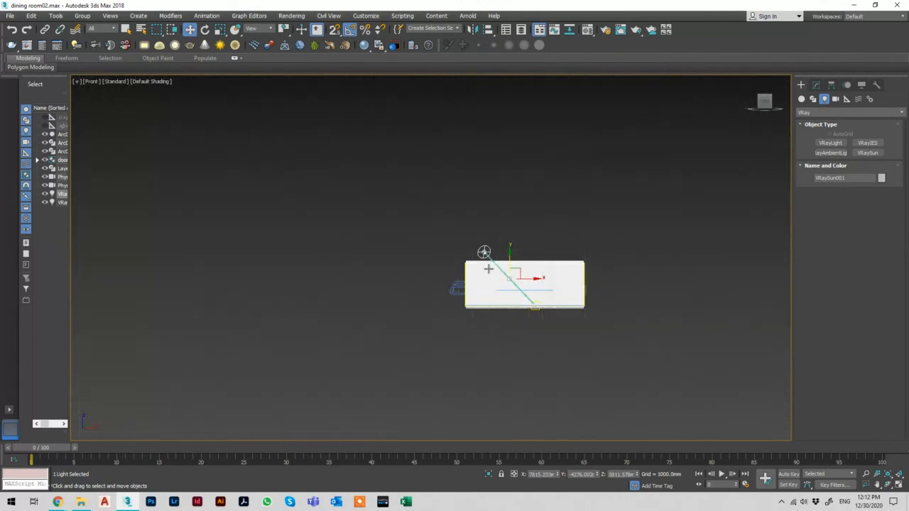
scroll(487, 270, up, 4)
mouse_move(503, 253)
mouse_down()
mouse_move(509, 74)
mouse_move(519, 257)
mouse_up()
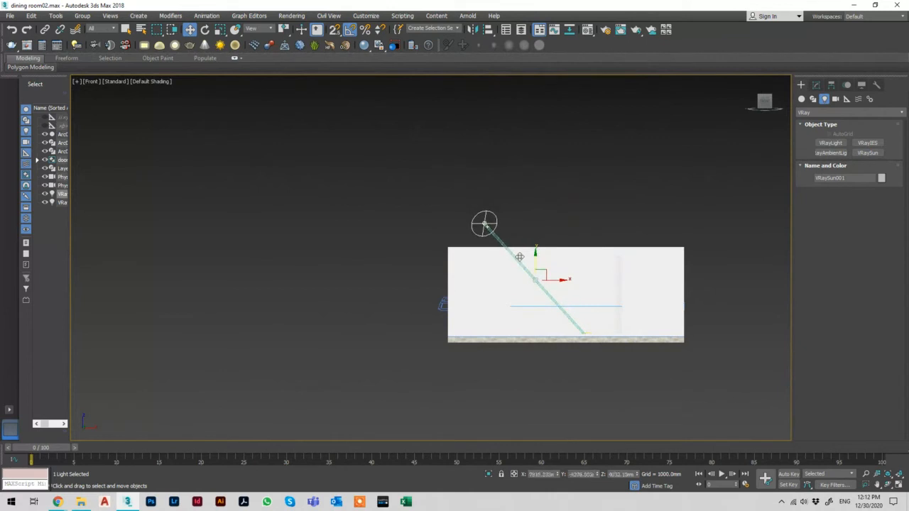
Step: Return to the Top view and make the VRaySun invisible in its parameters
key(t)
click(816, 84)
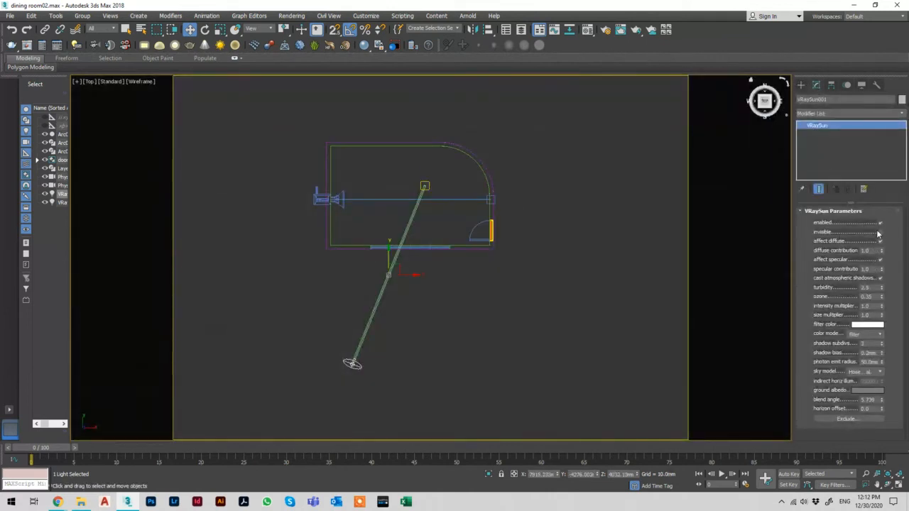
click(880, 232)
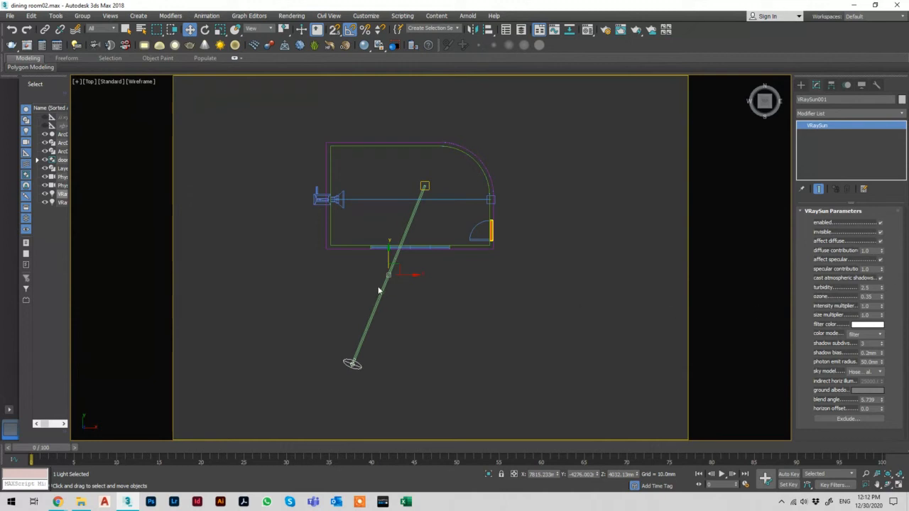
Step: Switch back to the shaded camera view and test-render the room with the sunlight
key(c)
key(F3)
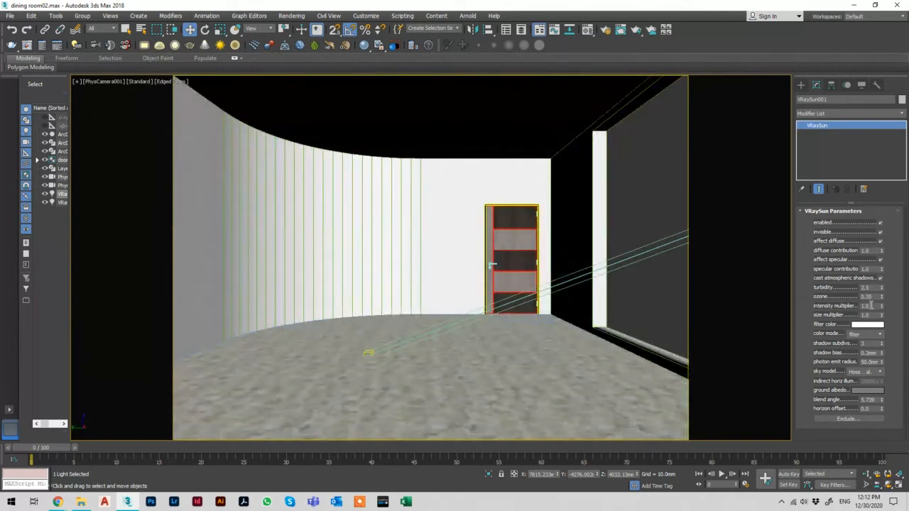
key(shift+q)
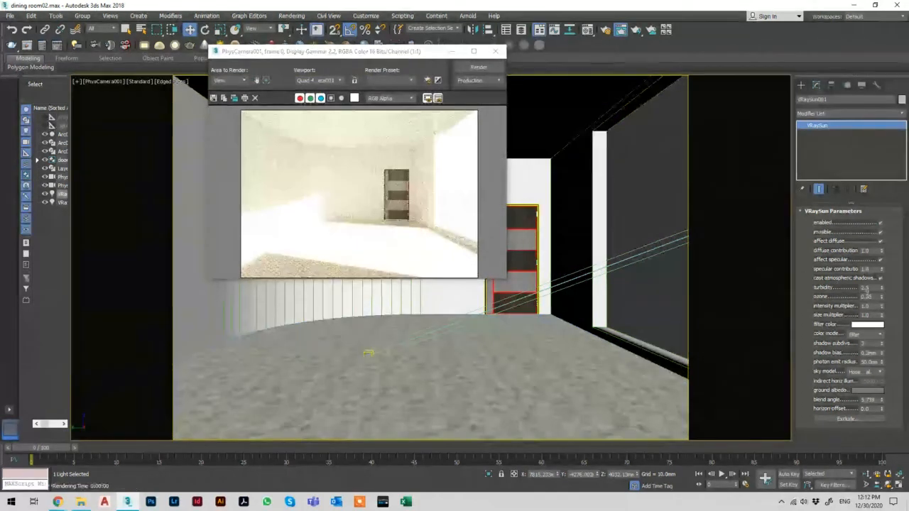
Step: Set the sun's intensity multiplier to 0.05 and render the camera view again
double_click(872, 307)
text(0.05)
key(Return)
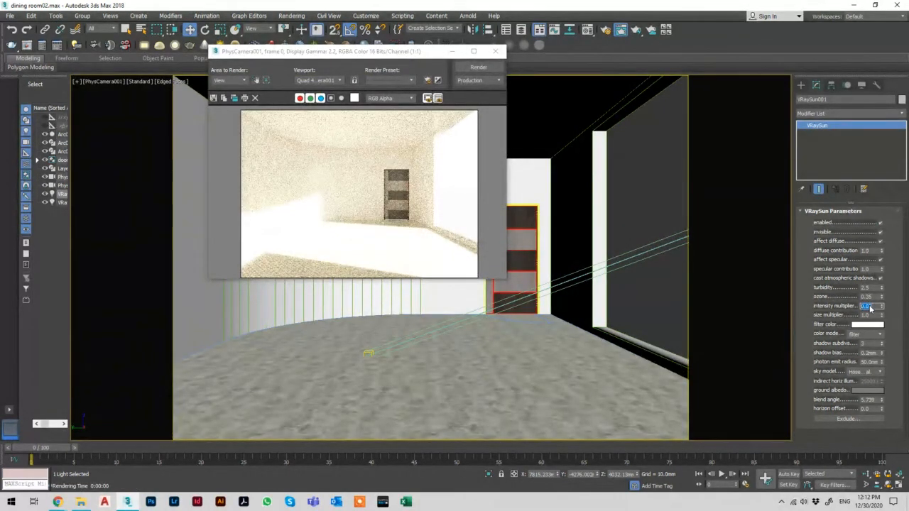
click(476, 67)
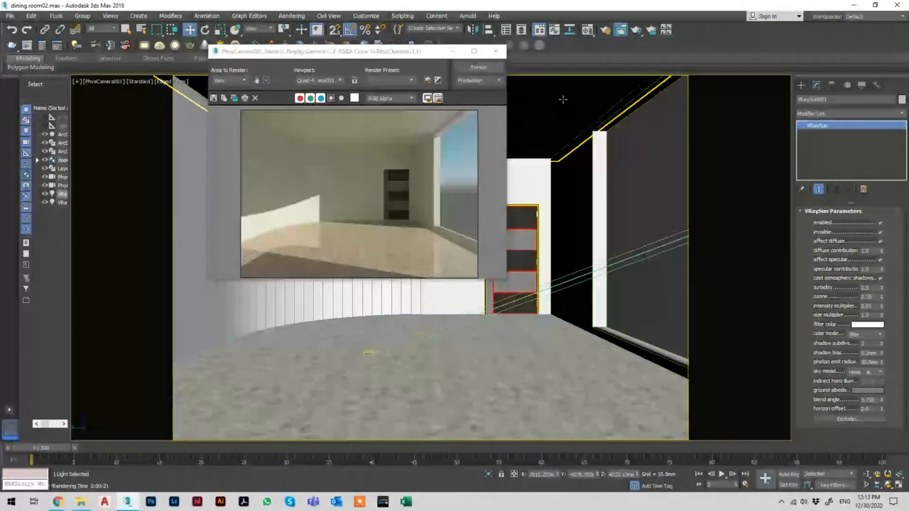
Step: Set the sun's size multiplier to 8 and render only a region over the shadow edge on the floor near the curved wall
double_click(867, 315)
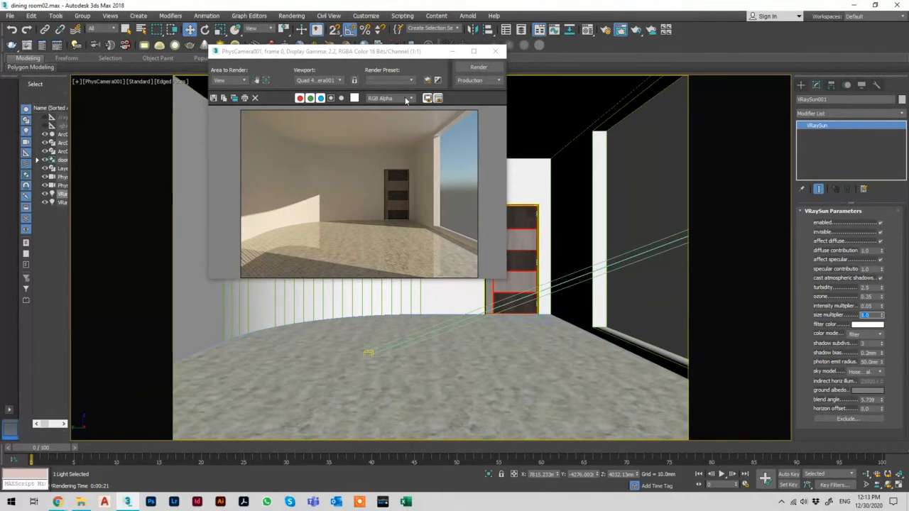
click(256, 80)
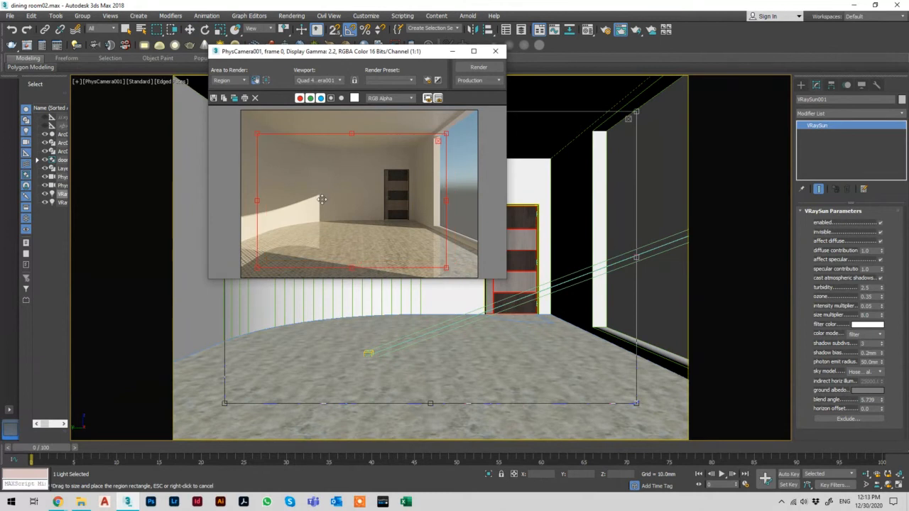
drag(322, 200, 306, 203)
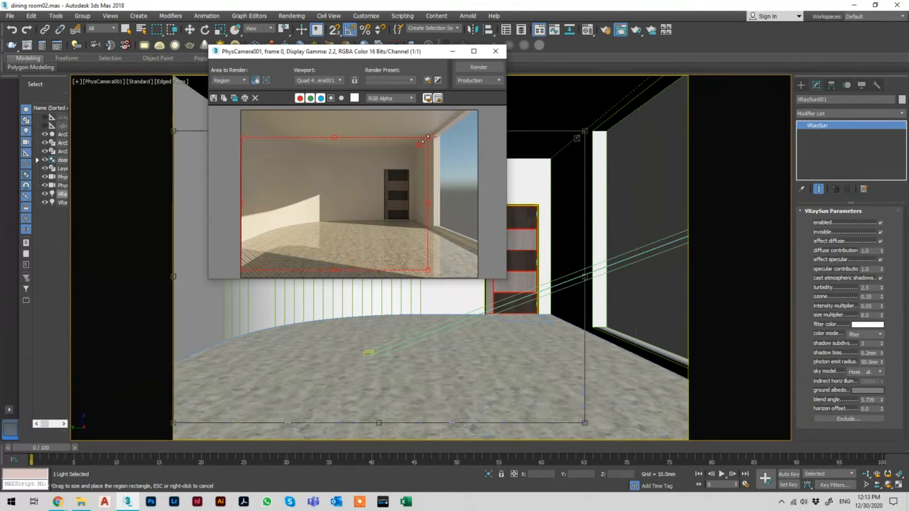
drag(427, 137, 326, 208)
drag(297, 226, 309, 230)
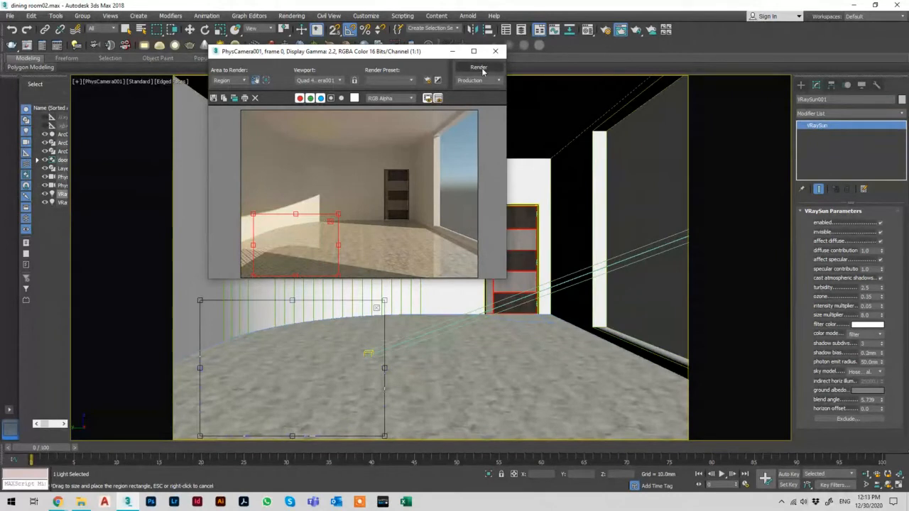
click(479, 68)
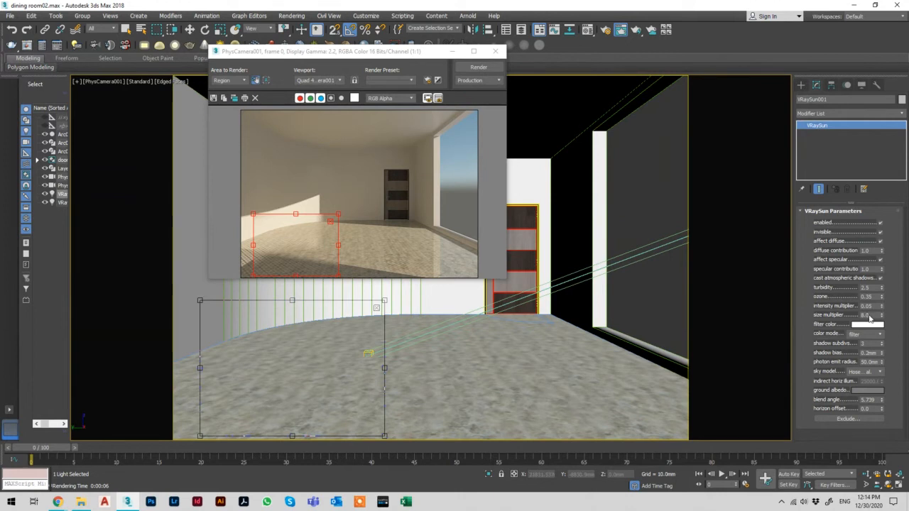
Step: Reset the area to render to View and close the rendered frame window
click(240, 82)
click(219, 89)
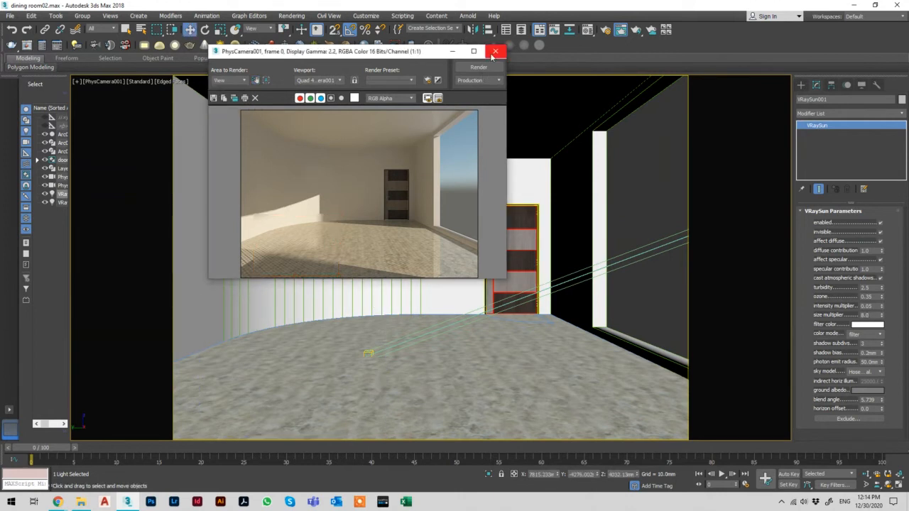
click(495, 51)
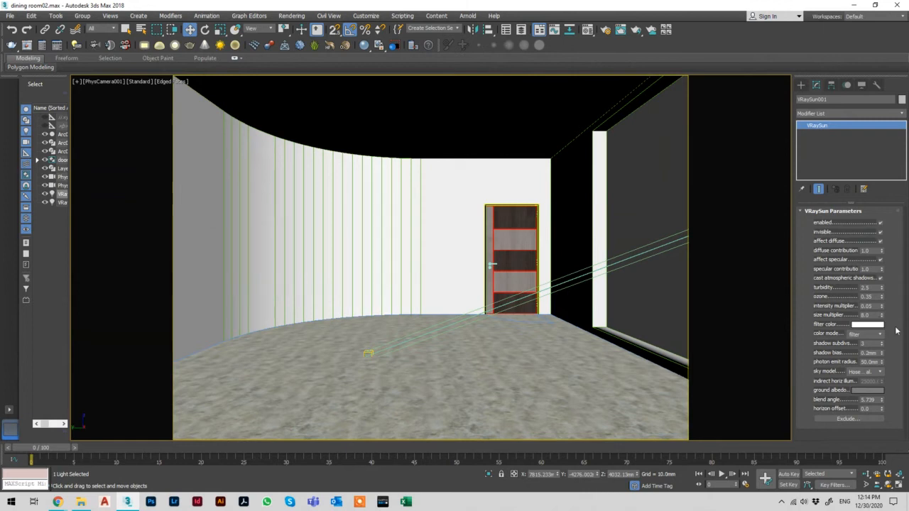
Step: Set the sun's shadow subdivisions to 15 and its shadow bias to 0.002 mm
click(872, 344)
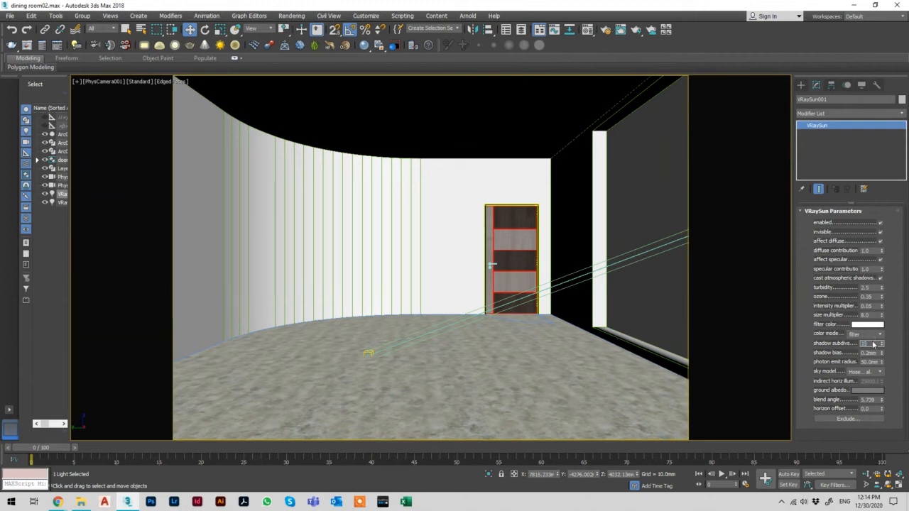
text(15)
key(Tab)
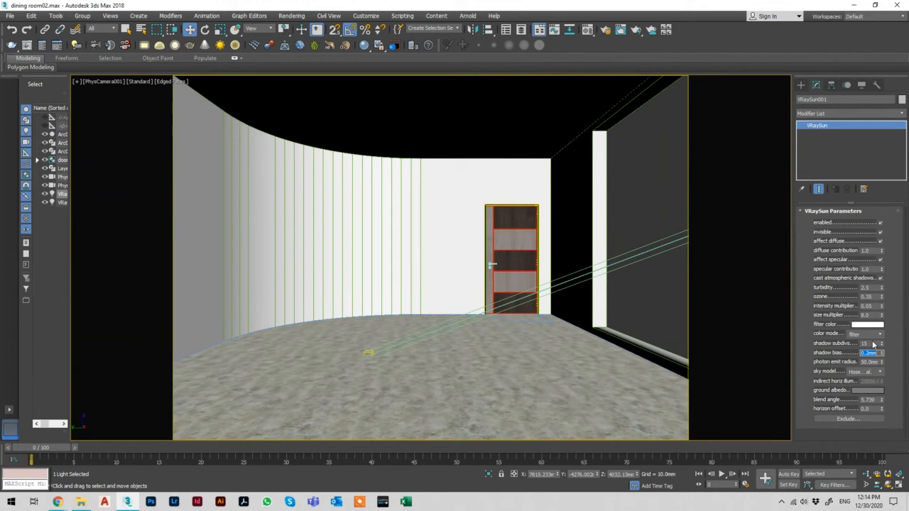
text(00)
key(Return)
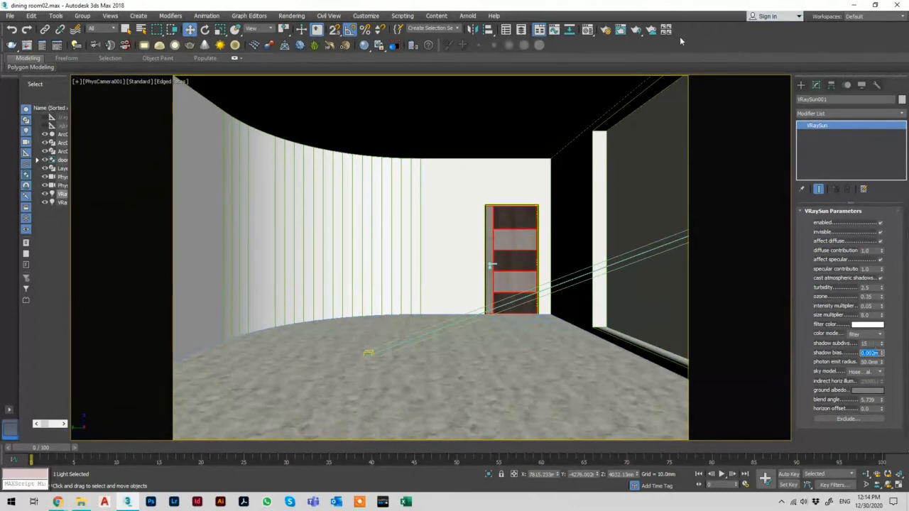
Step: Render the camera view and try larger photon emit radii for the VRaySun, including 500 mm
click(638, 31)
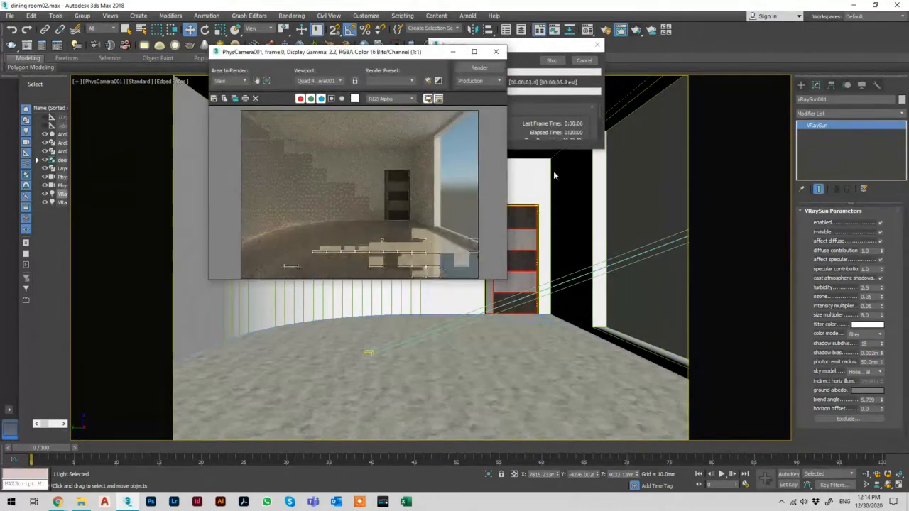
double_click(870, 362)
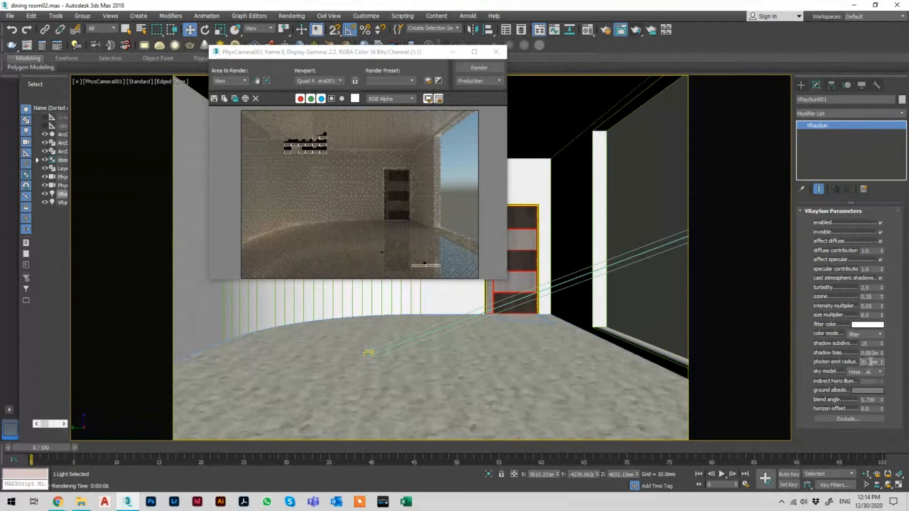
text(80)
text(0)
key(Return)
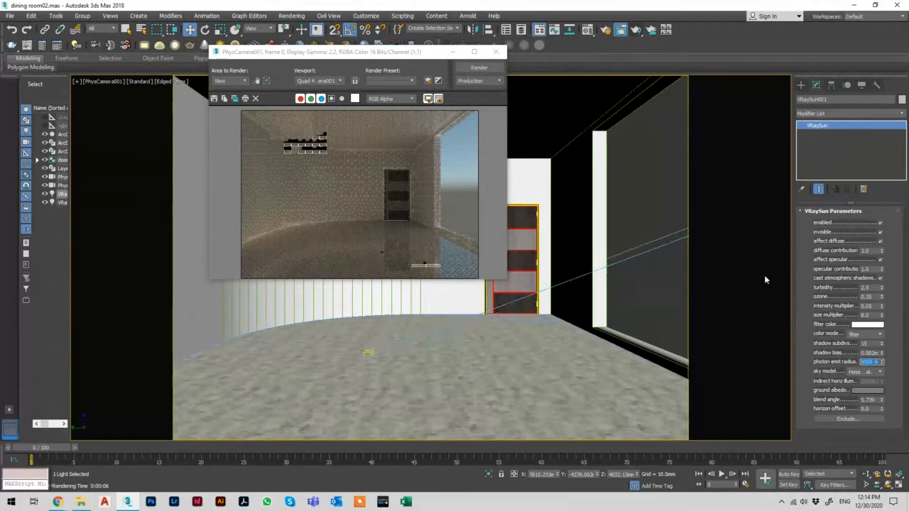
text(500)
key(Return)
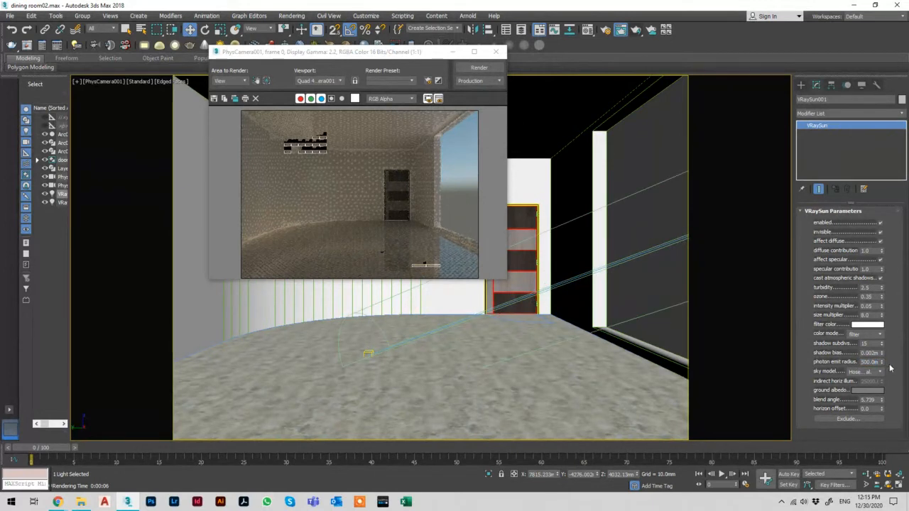
drag(881, 362, 879, 291)
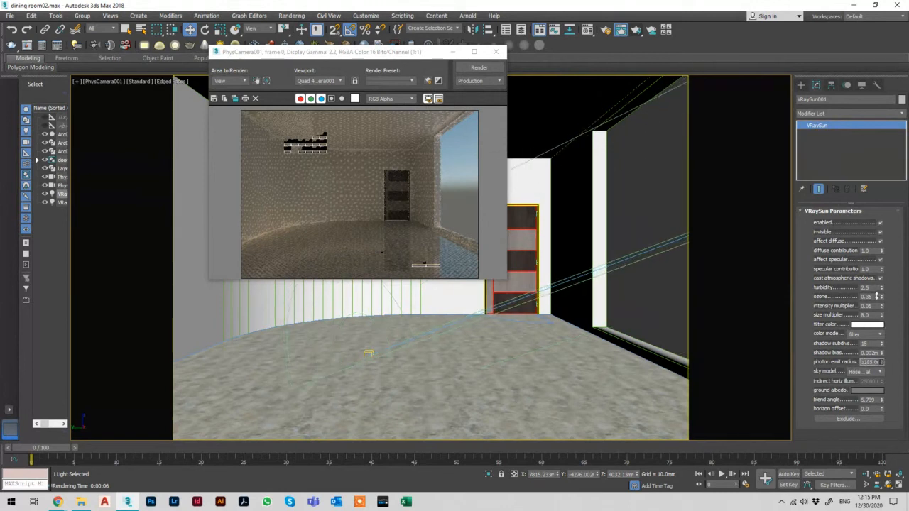
Step: Set the VRaySun's photon emit radius to 2000 mm, render the camera view again and close the rendered frame
double_click(872, 362)
text(3000)
key(Return)
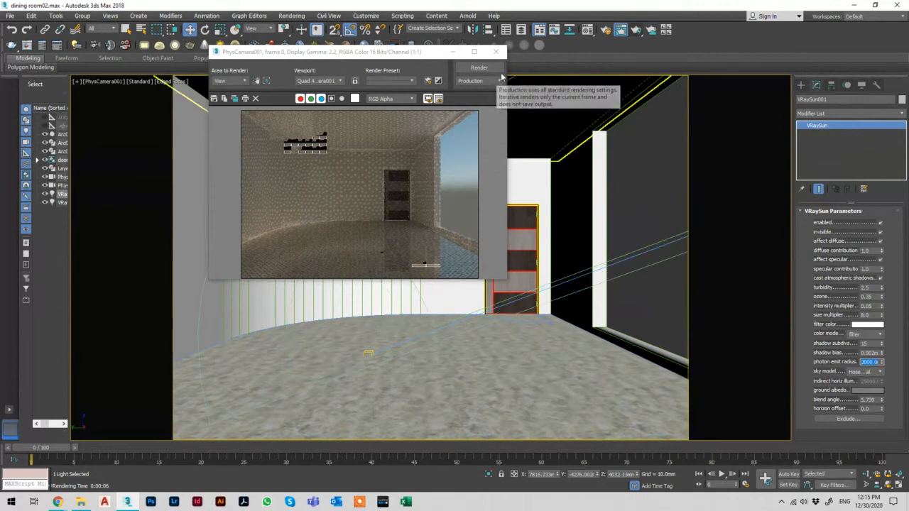
click(478, 69)
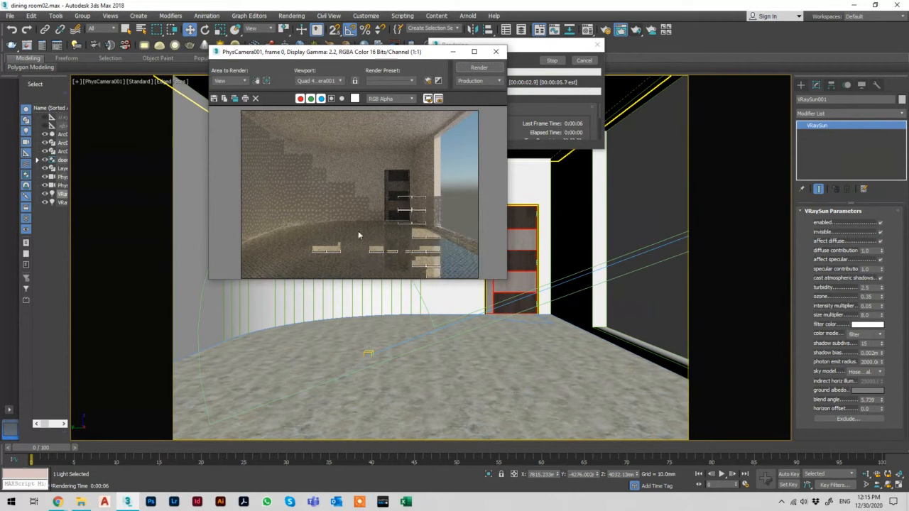
click(490, 54)
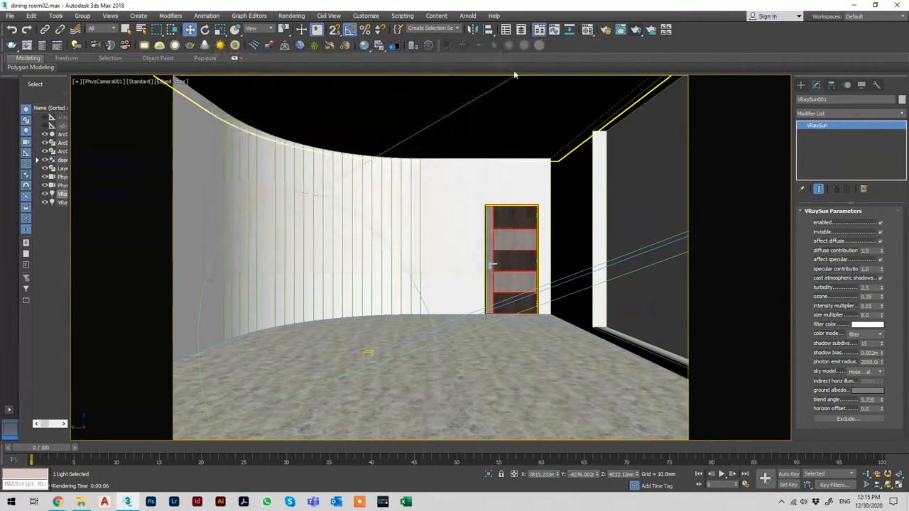
Step: Select the extruded room outline Arc003 instead of the sun and show the whole room in a wireframe top view
click(650, 174)
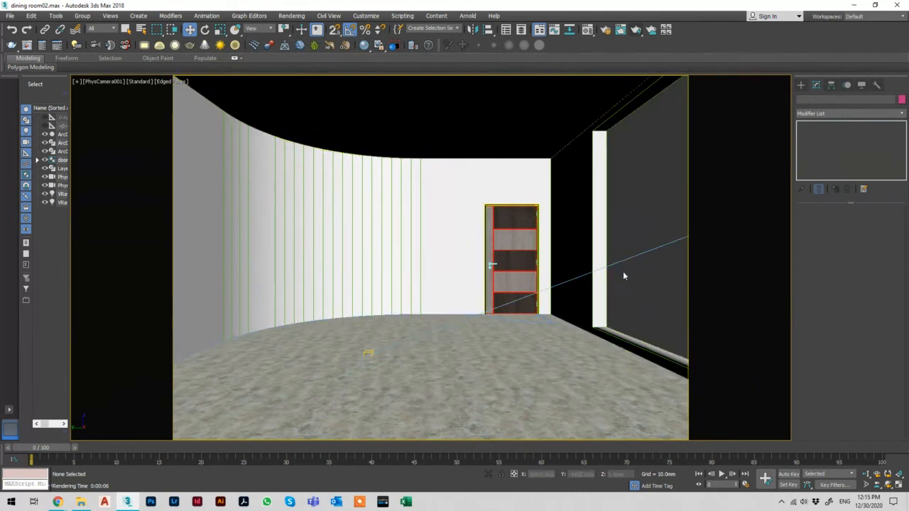
click(479, 109)
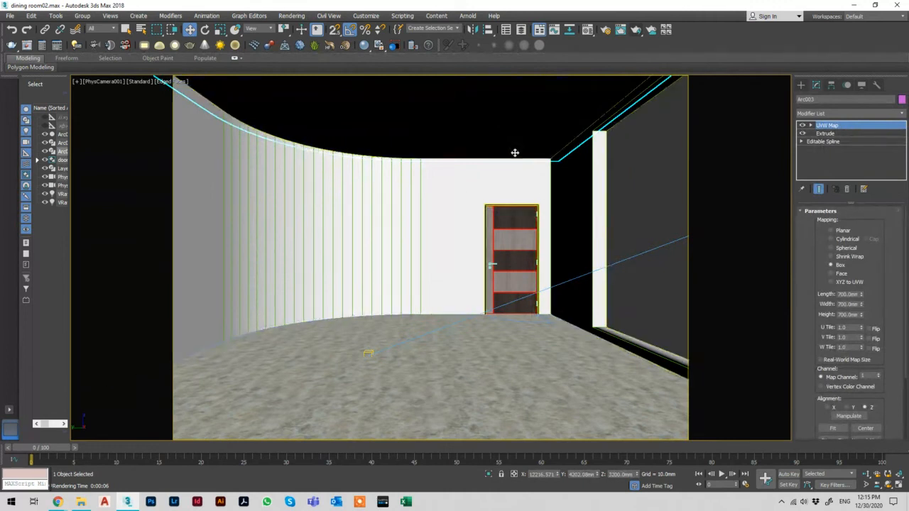
key(t)
key(F3)
scroll(546, 228, down, 5)
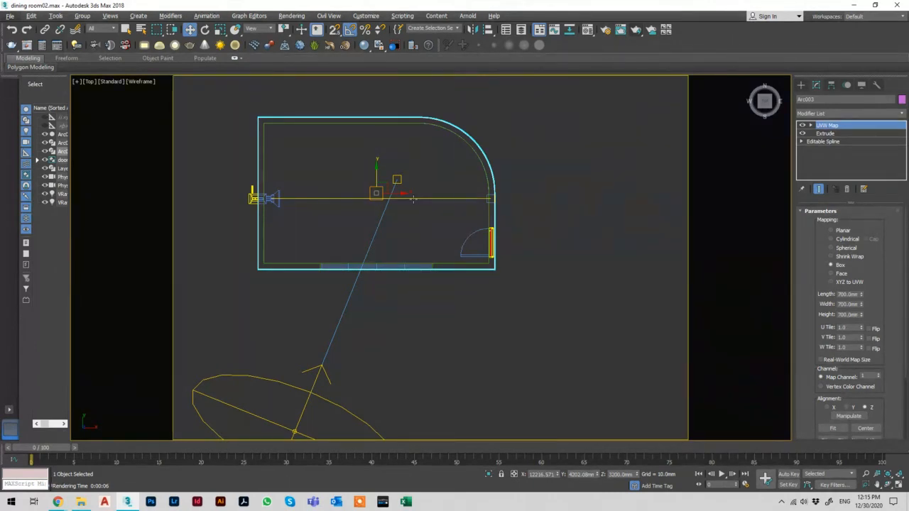
key(alt+Tab)
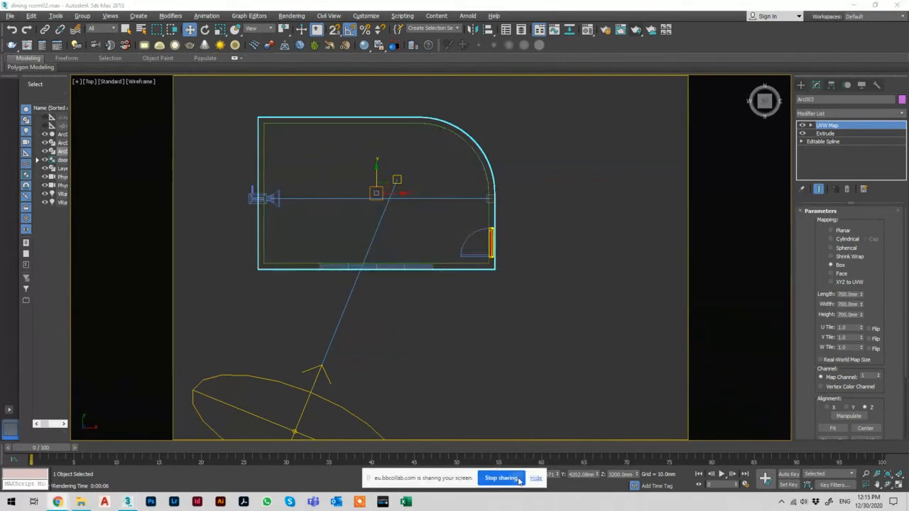
click(520, 478)
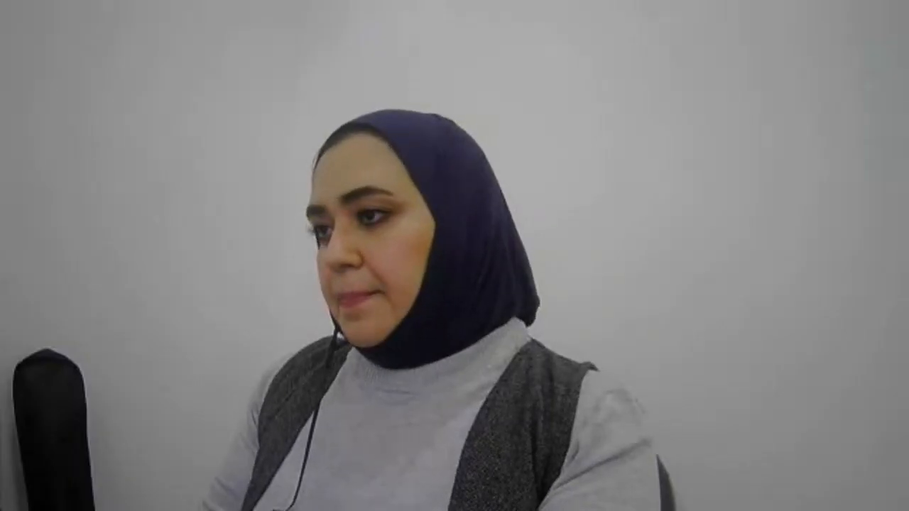
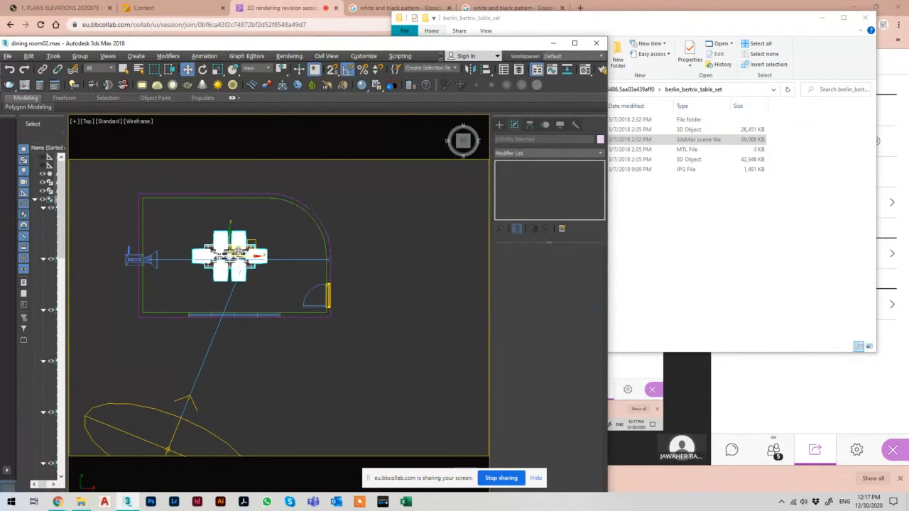
Step: Save the scene as a new incremented copy named dining room03
click(7, 57)
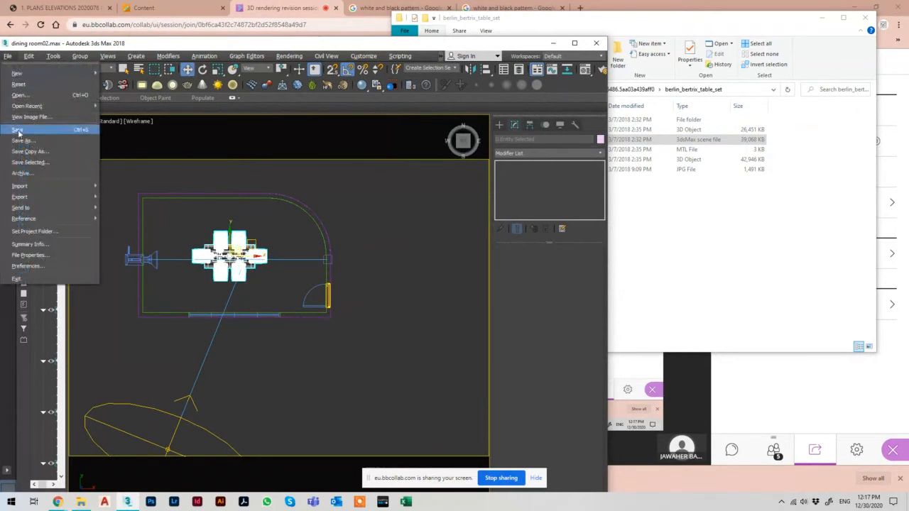
click(28, 149)
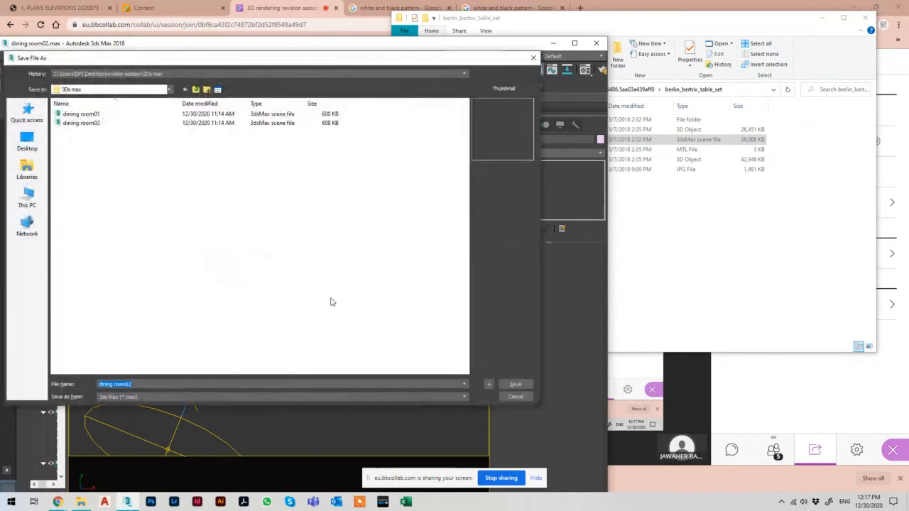
click(515, 385)
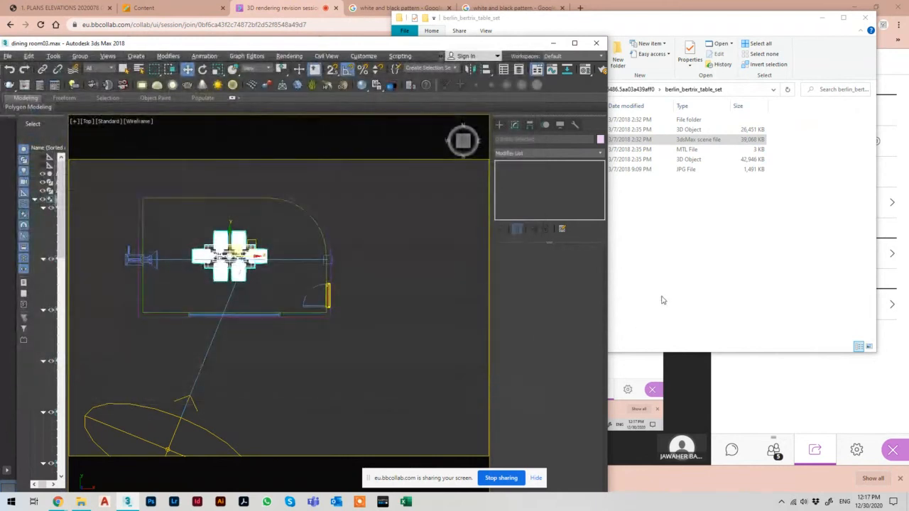
Step: Browse the blocks folder for the window model and open its folder, 1160699.5947c3ea91104
click(675, 273)
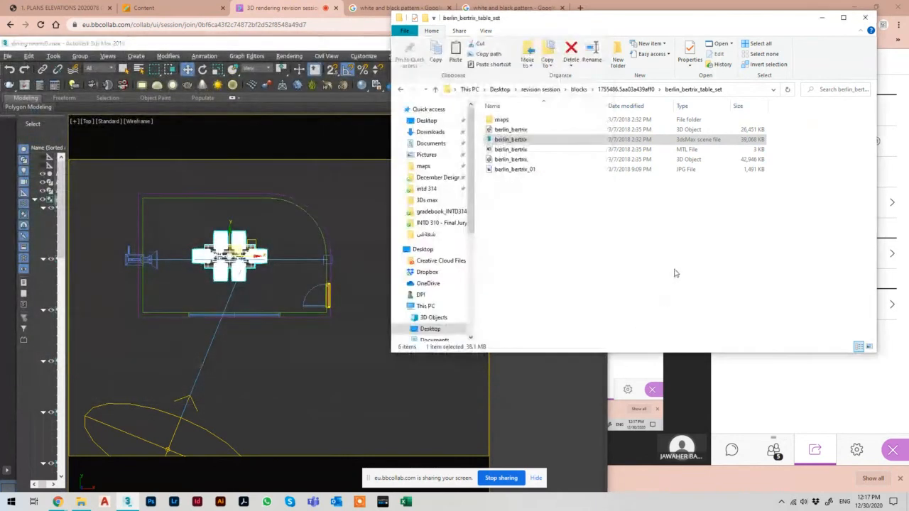
click(577, 89)
scroll(676, 291, down, 3)
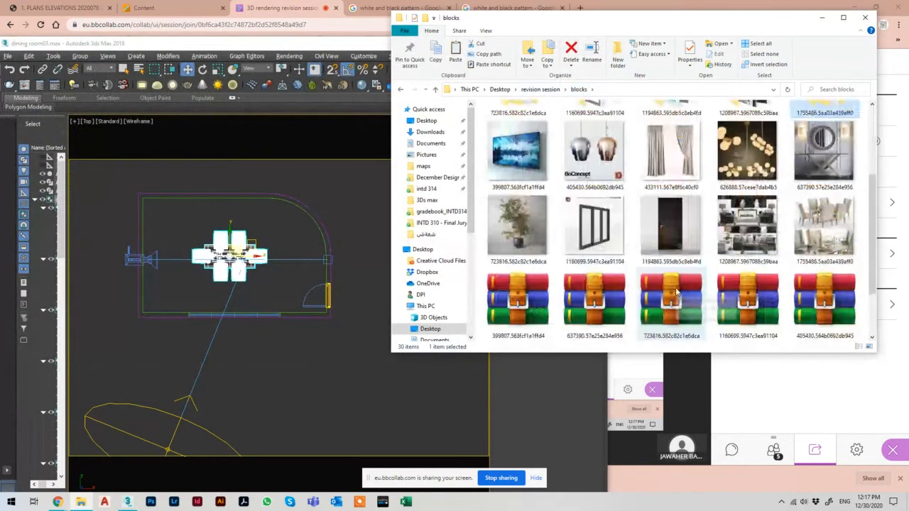
click(598, 234)
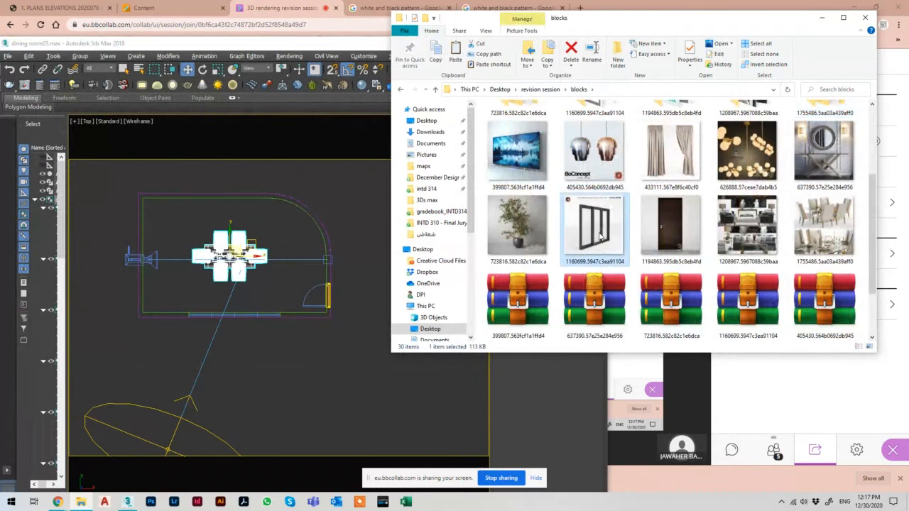
scroll(598, 237, up, 2)
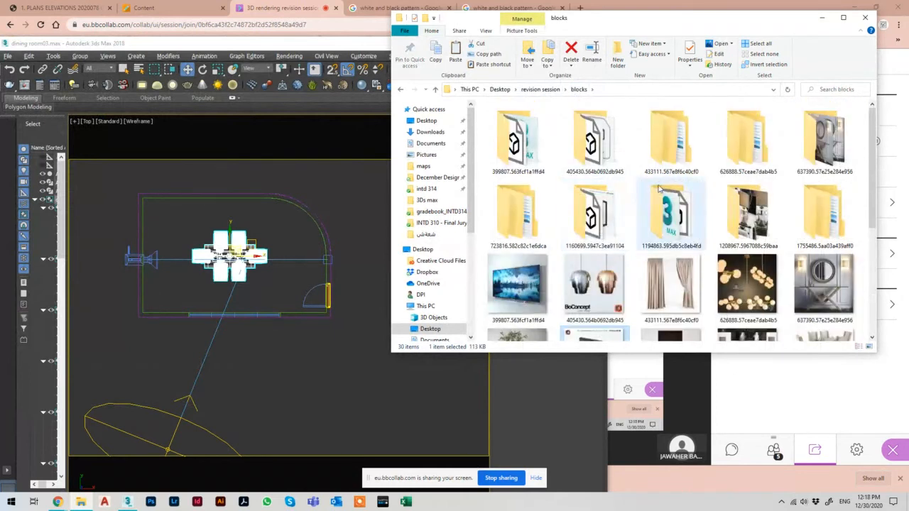
click(620, 227)
double_click(620, 227)
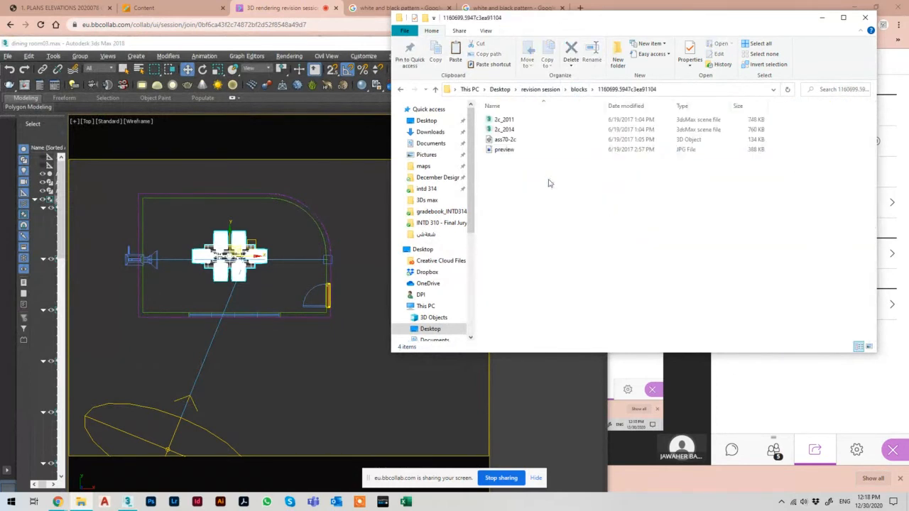
Step: Merge the 2c_2014 window model into the scene and place it at the opening in the room's long straight wall
drag(504, 129, 349, 260)
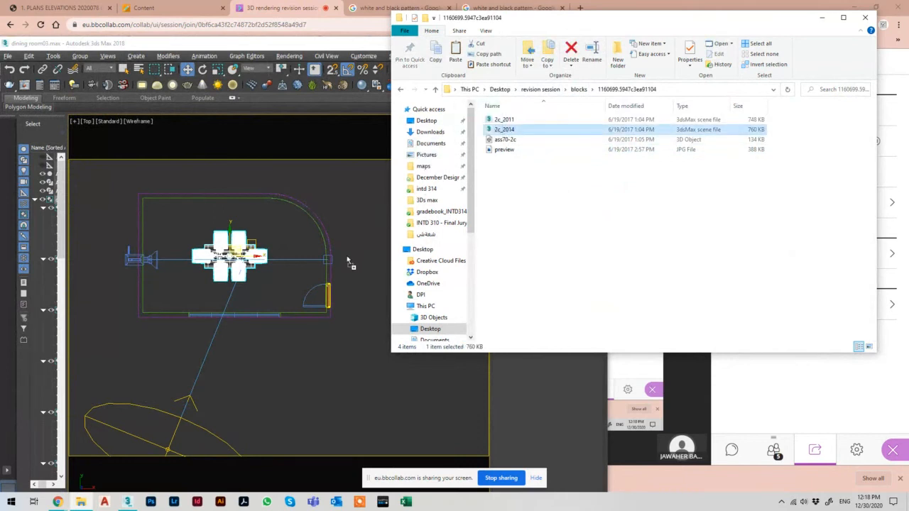
click(362, 272)
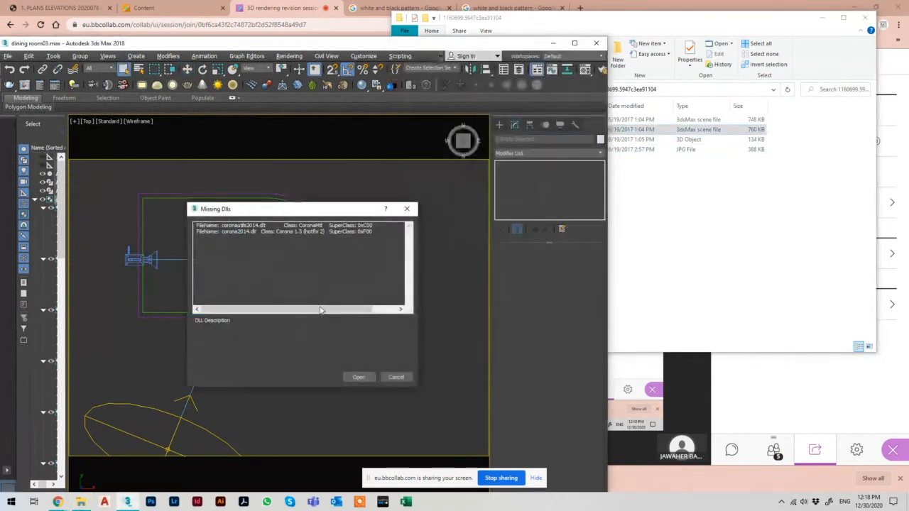
click(359, 377)
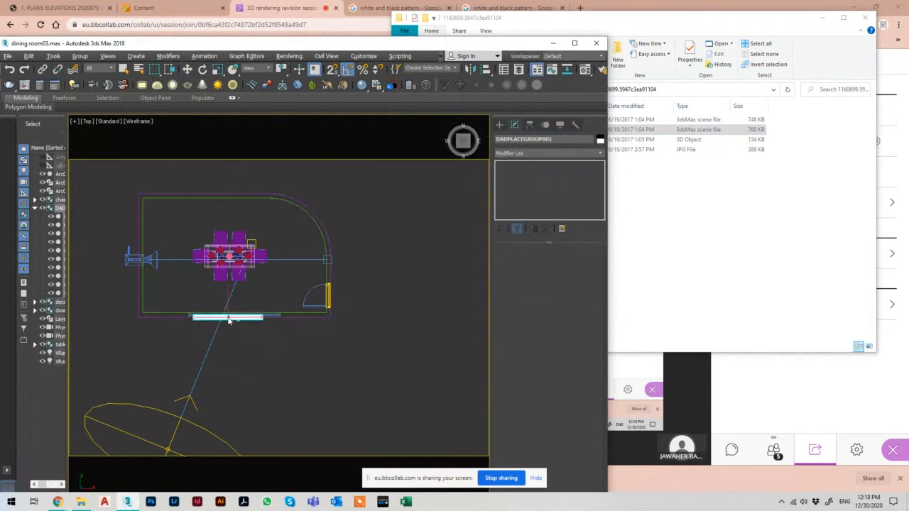
Step: Inspect the merged window in perspective and apply an Edit Poly modifier to its parts for vertex editing
key(w)
key(p)
key(z)
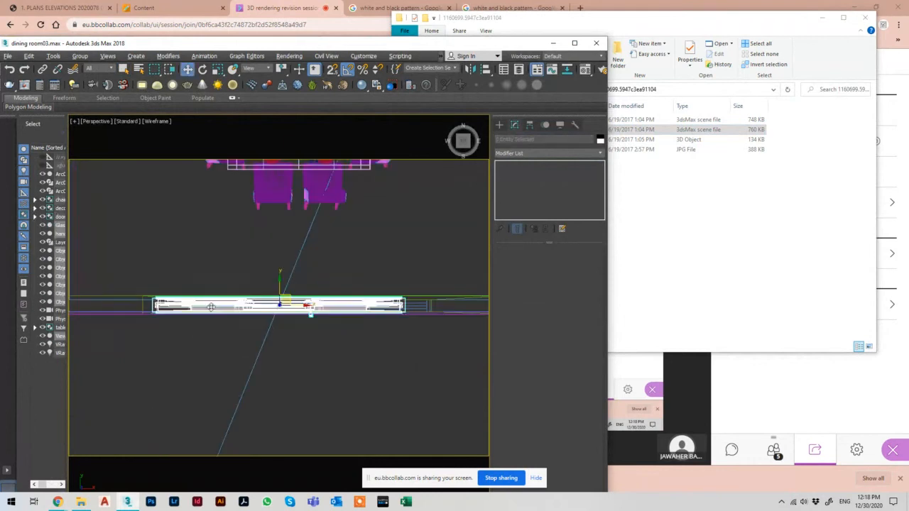
scroll(148, 313, up, 3)
drag(393, 293, 429, 296)
scroll(396, 243, down, 3)
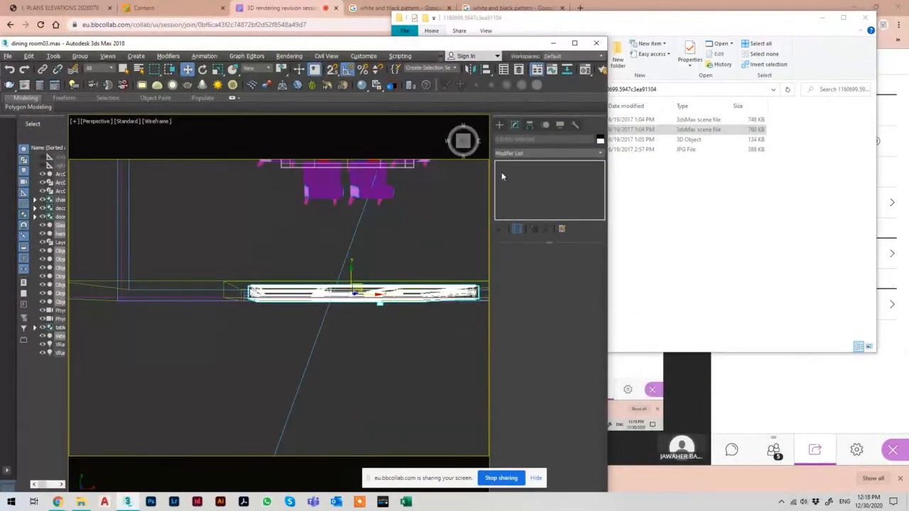
click(509, 154)
scroll(511, 142, down, 3)
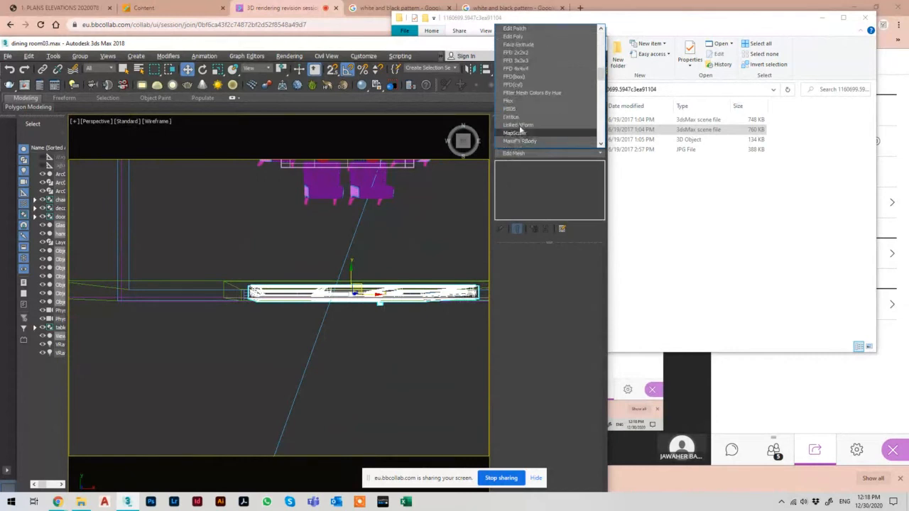
click(513, 36)
scroll(250, 266, down, 4)
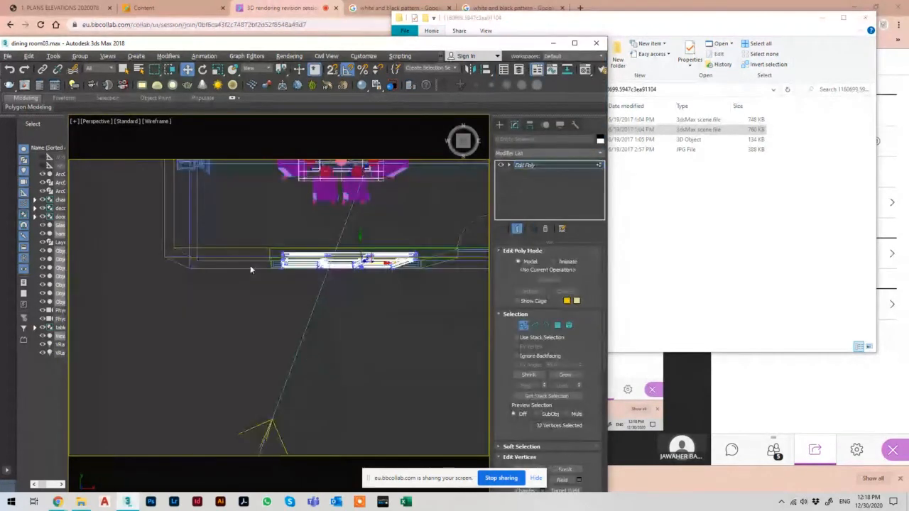
Step: In the top view, stretch the window by moving its left-end vertices to the left edge of the wall opening
alt+middle_drag(250, 272, 321, 262)
key(t)
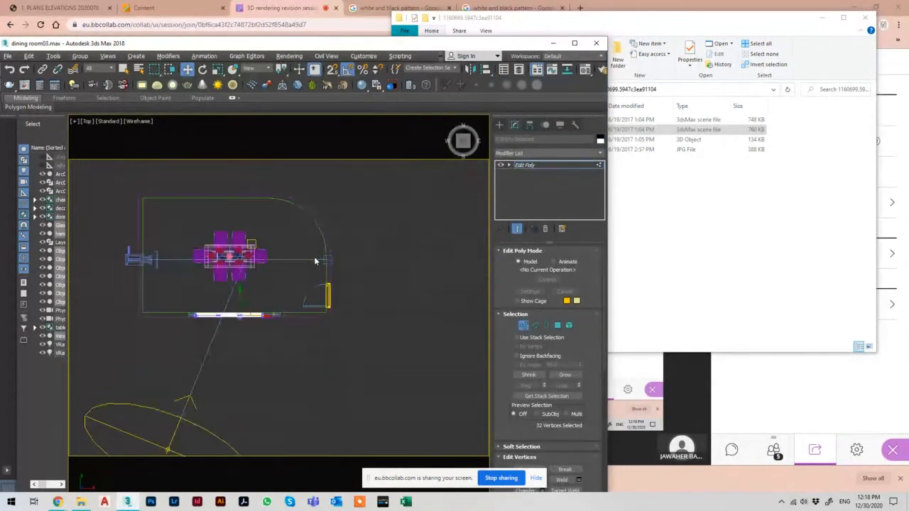
scroll(204, 323, up, 6)
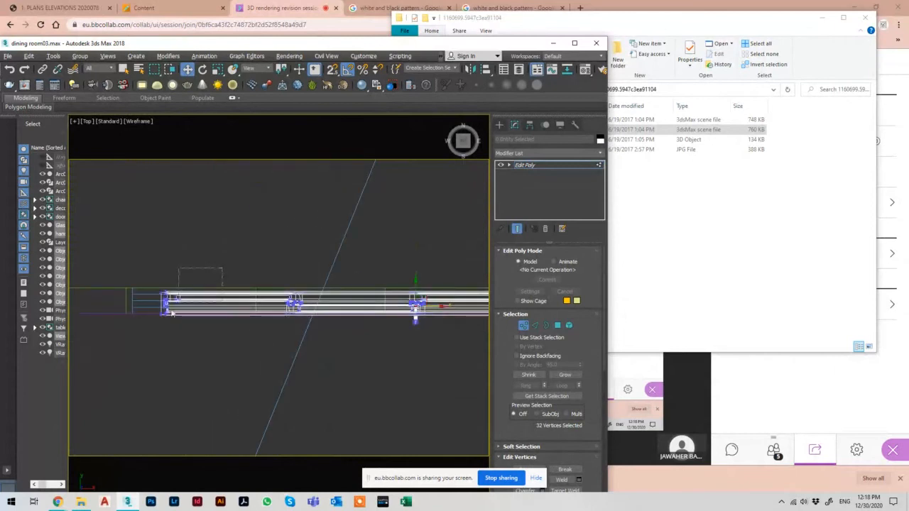
drag(186, 303, 152, 300)
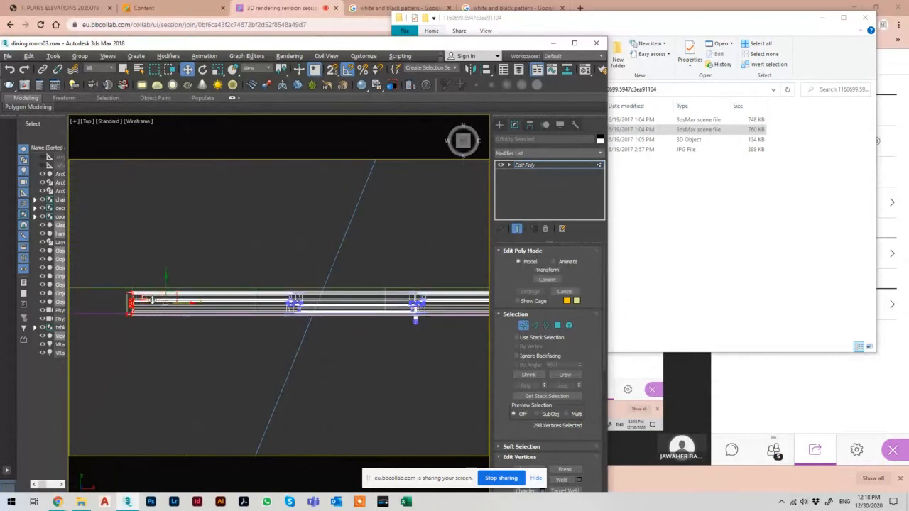
Step: Move the window's right-end vertices out to the right edge of the wall opening
scroll(142, 302, down, 3)
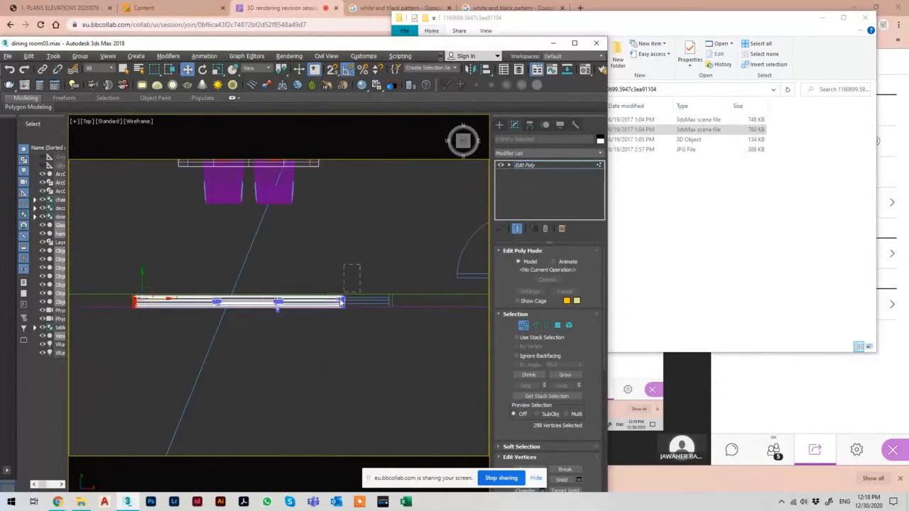
scroll(356, 306, up, 2)
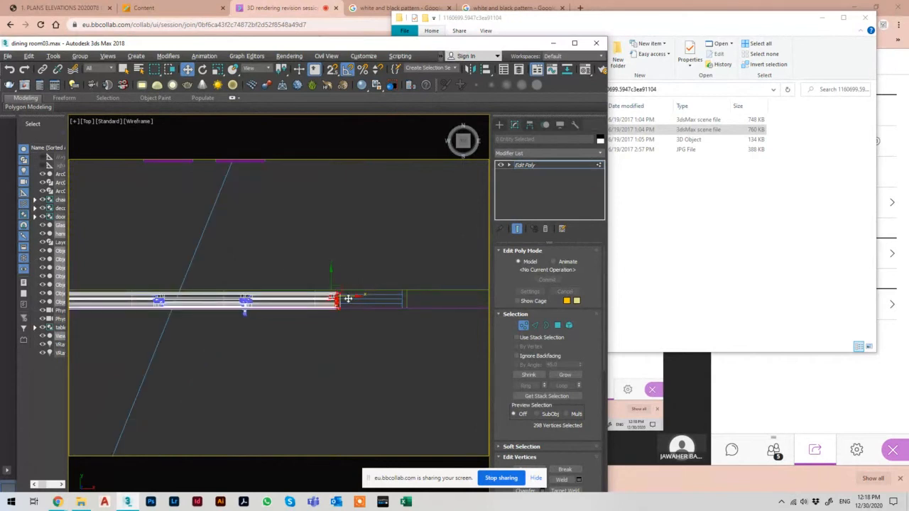
scroll(348, 299, up, 1)
drag(370, 297, 435, 291)
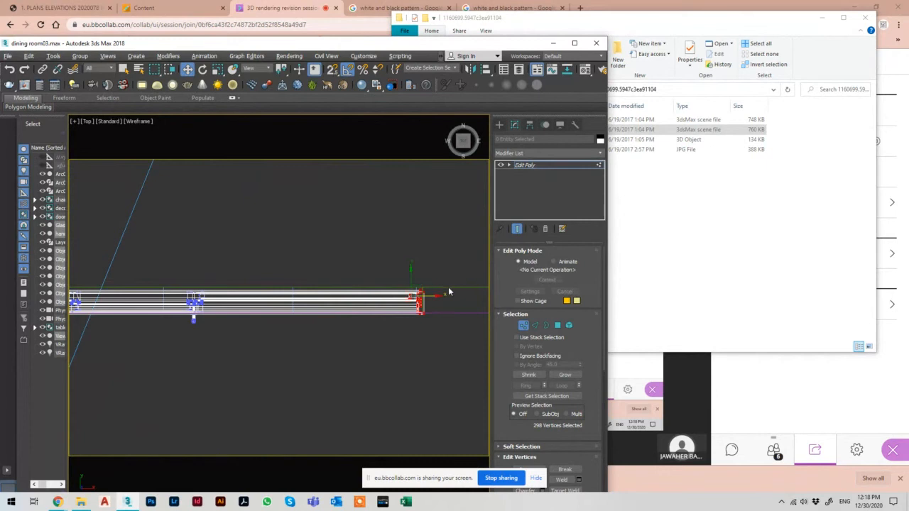
Step: Finish vertex editing and shift the whole window slightly in the top view to align it with the wall thickness
scroll(445, 292, down, 2)
key(1)
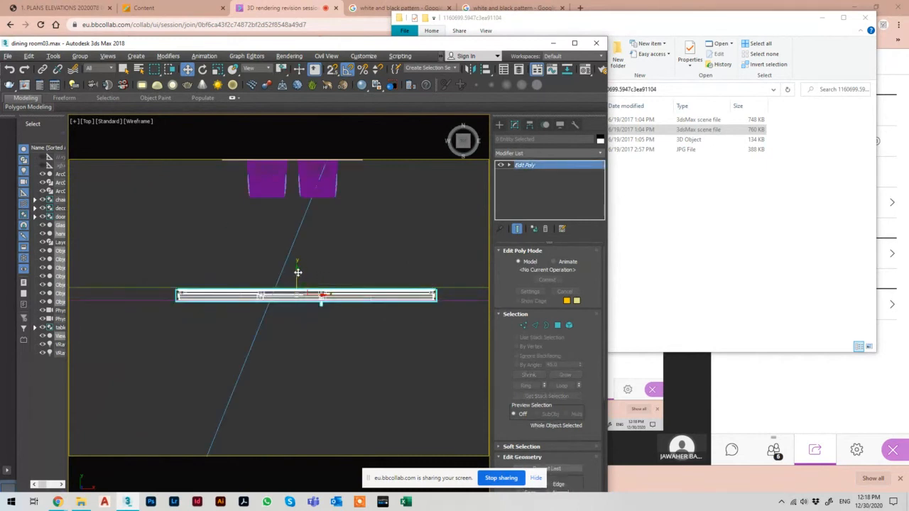
drag(298, 272, 299, 270)
key(p)
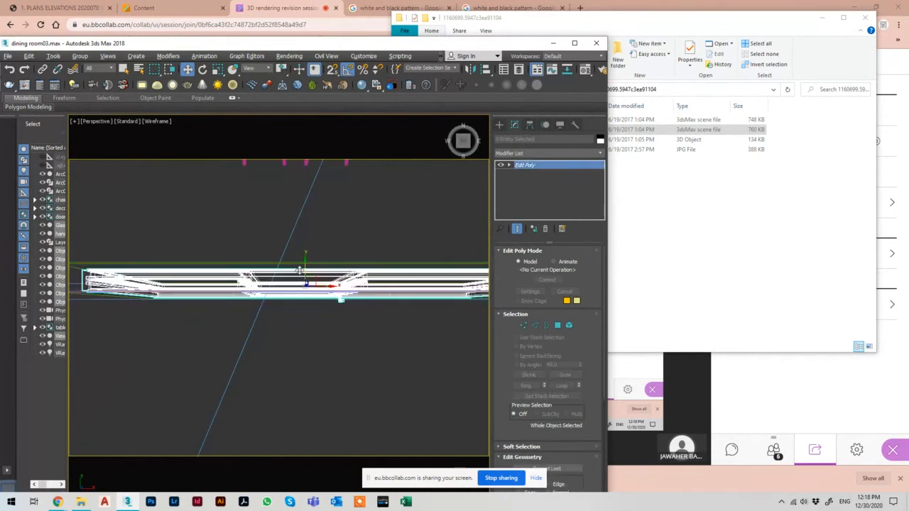
Step: In the shaded front view with edged faces, raise the window slightly so it sits on the opening's lower edge
key(F3)
alt+middle_drag(306, 405, 311, 326)
key(f)
key(F3)
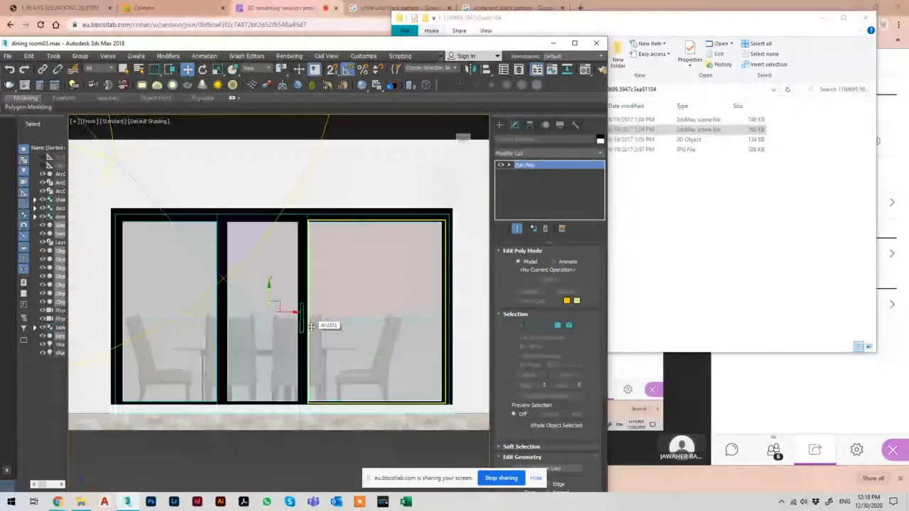
scroll(427, 229, down, 2)
key(F4)
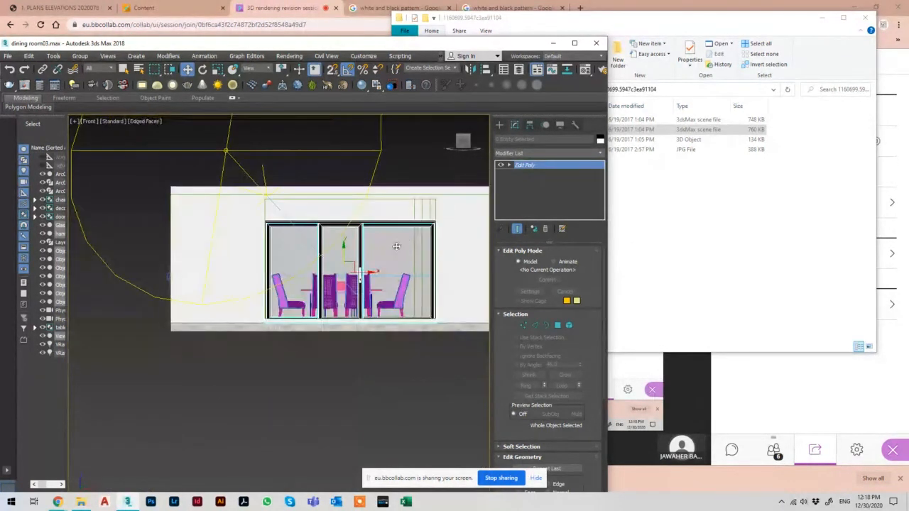
scroll(351, 280, up, 2)
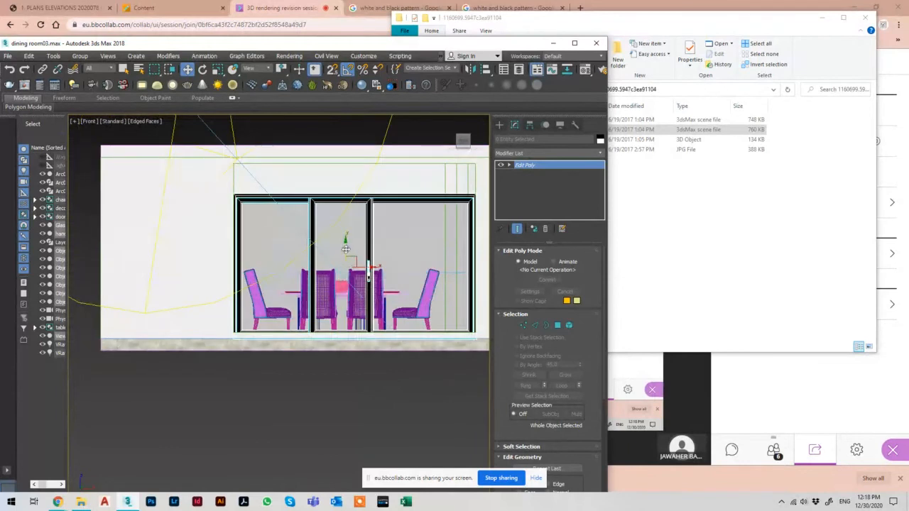
drag(345, 249, 344, 244)
Step: Stretch the window upward by moving its top vertices to the upper edge of the wall opening
key(1)
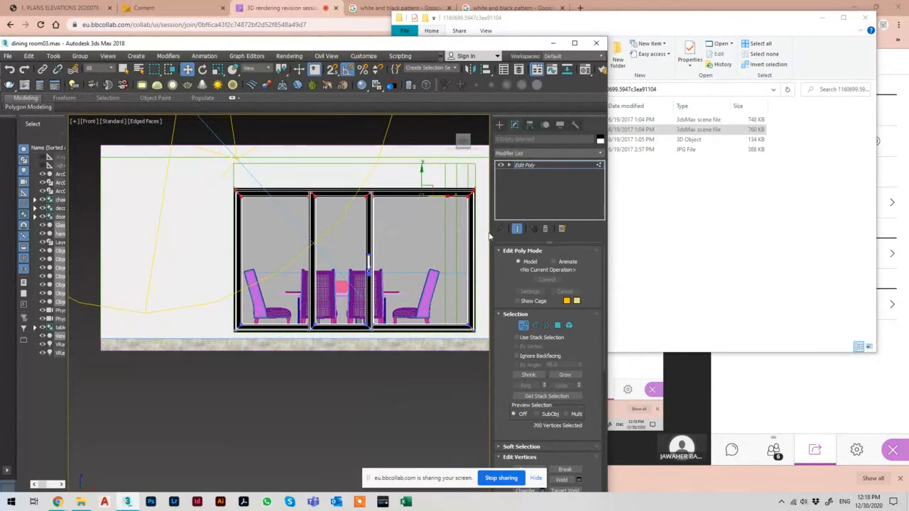
drag(421, 182, 418, 156)
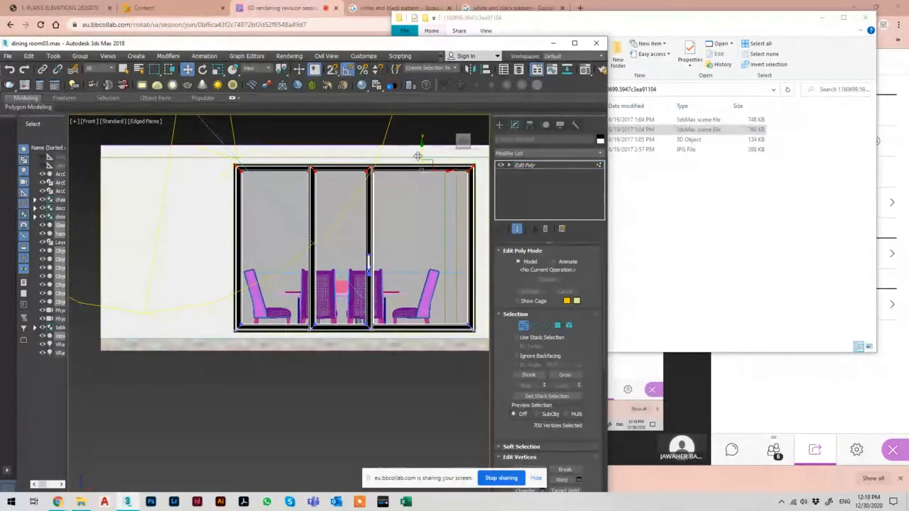
key(ctrl+z)
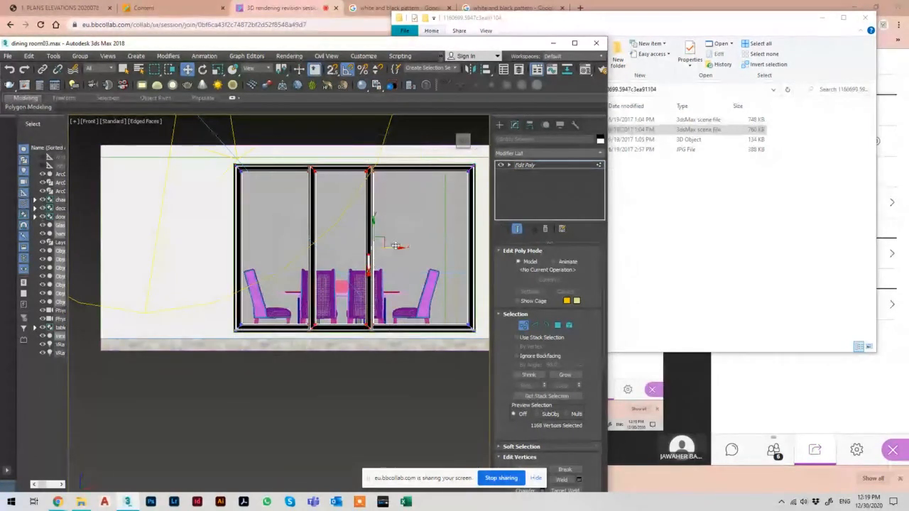
Step: Move the vertices of both intermediate window mullions and the handle to the left, and finish vertex editing
drag(395, 246, 356, 238)
key(1)
scroll(348, 331, down, 3)
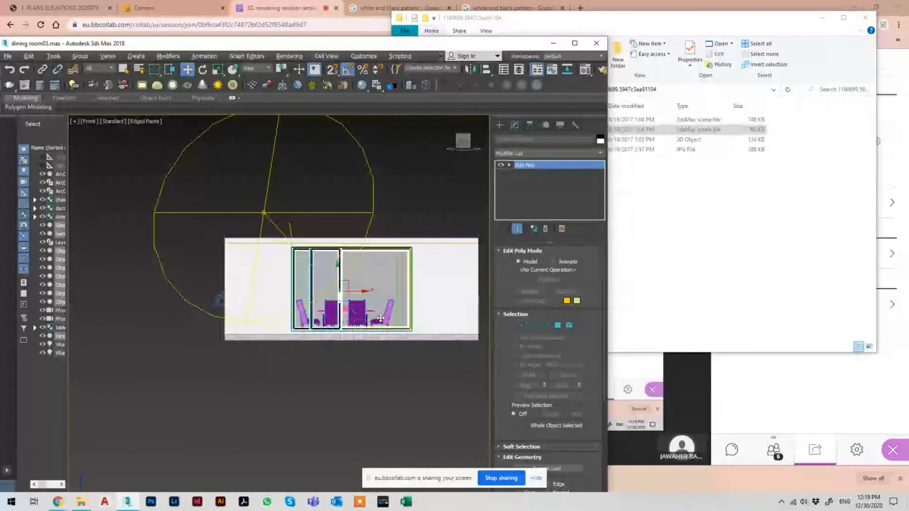
alt+middle_drag(348, 331, 385, 342)
Step: Merge the curtain scene file "Model for 3dsky3" from the Model3 folder inside blocks into the dining room scene
click(638, 236)
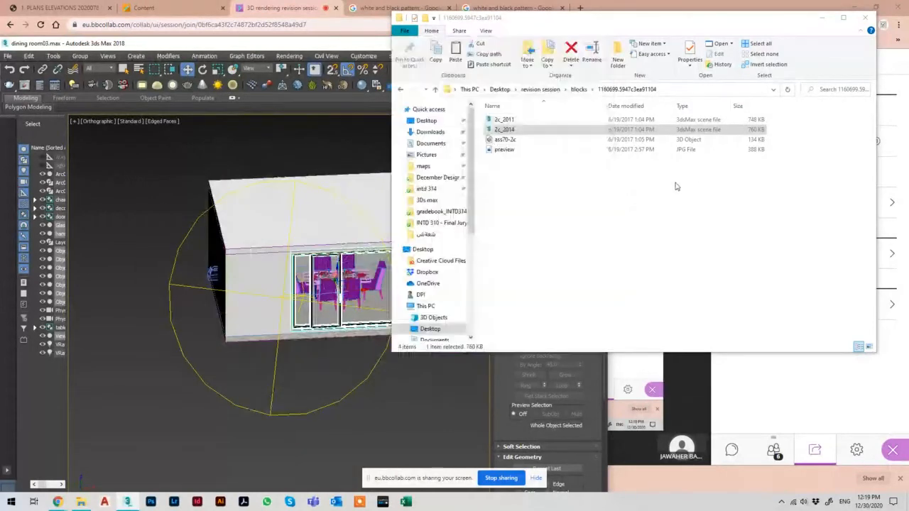
click(579, 89)
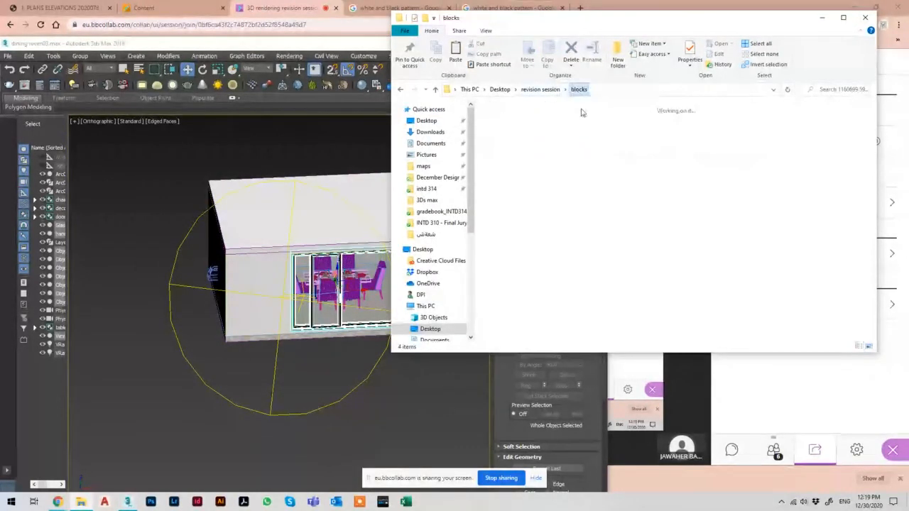
click(665, 270)
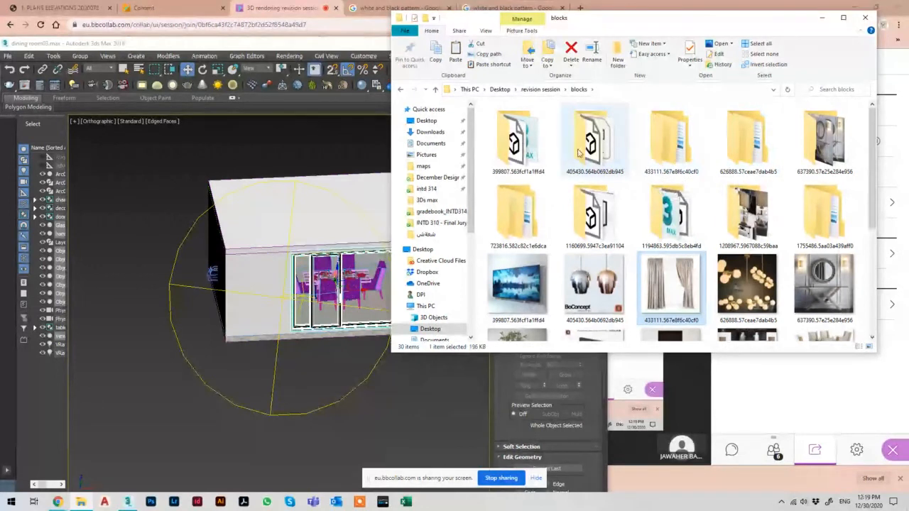
double_click(670, 140)
double_click(551, 122)
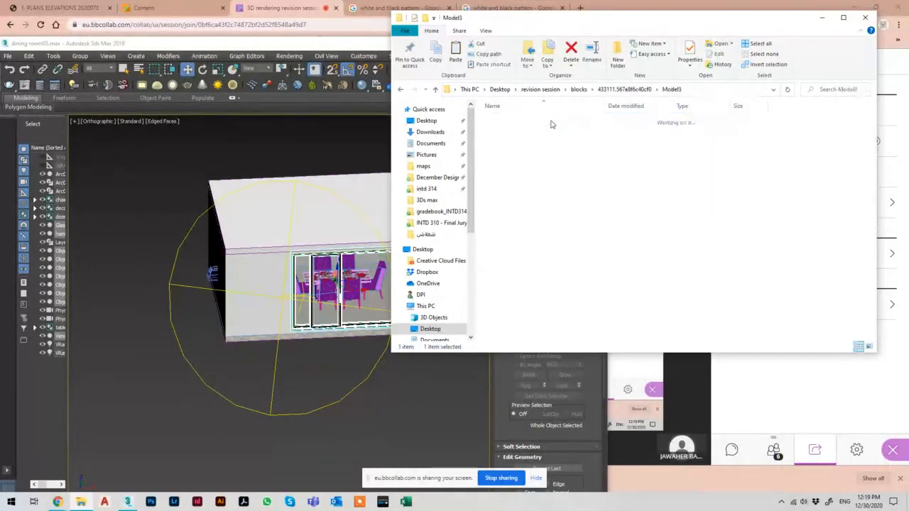
drag(522, 130, 308, 363)
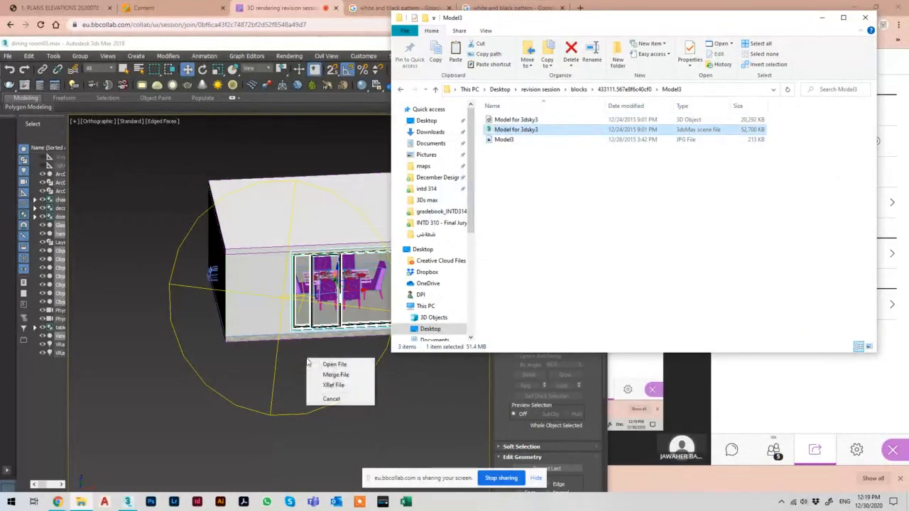
click(320, 375)
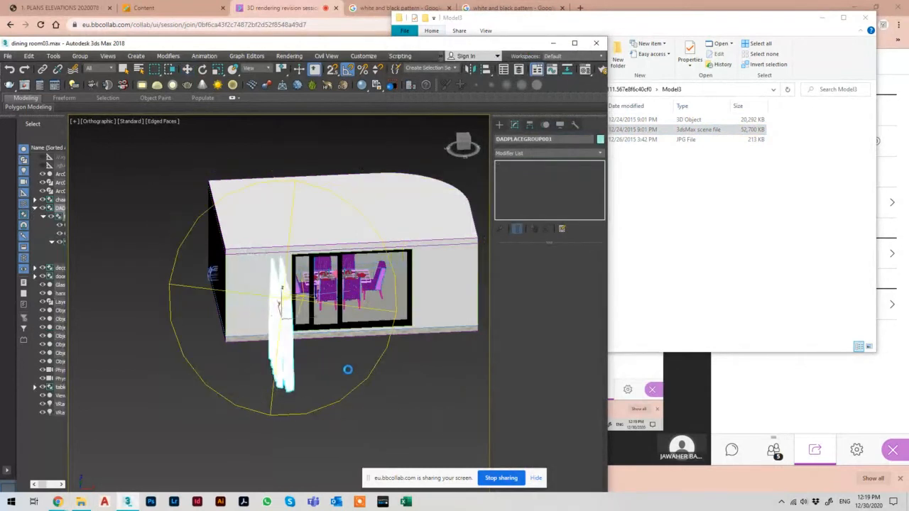
Step: Rotate the merged curtain group 90 degrees in the top view so it runs parallel to the window wall
click(348, 369)
key(t)
key(F3)
key(z)
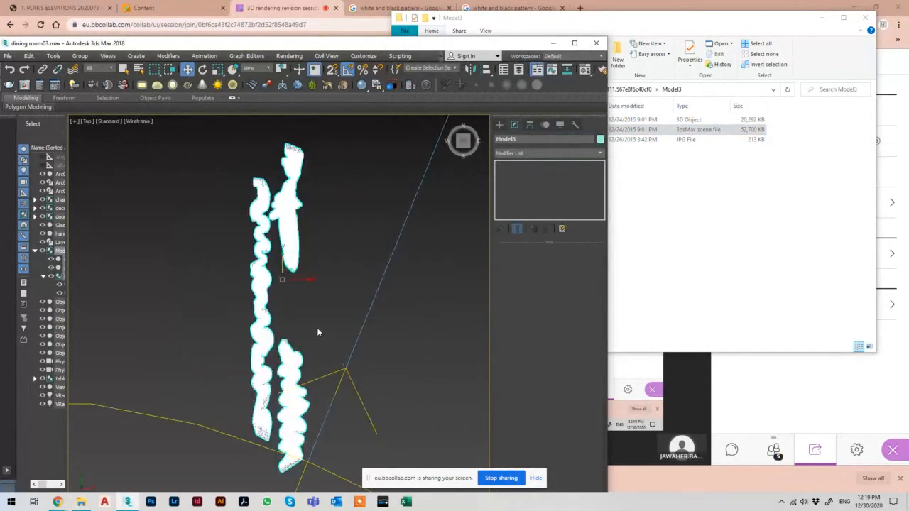
scroll(318, 331, down, 5)
scroll(332, 341, up, 1)
key(e)
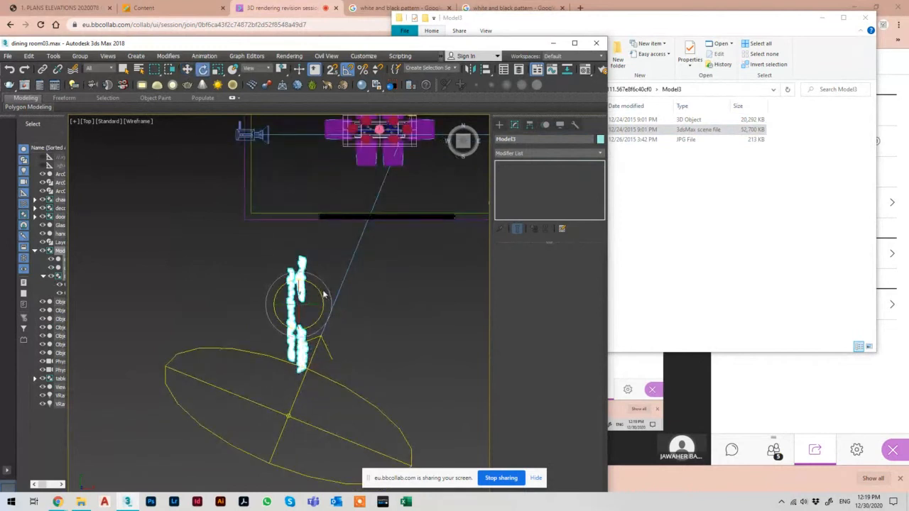
drag(318, 290, 275, 273)
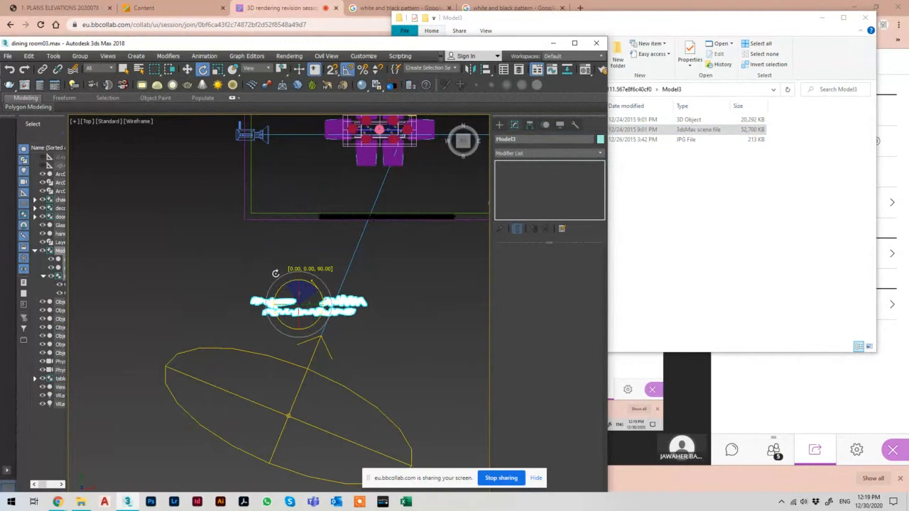
Step: Move the curtain group in the top view to the window on the inner side of the wall
key(w)
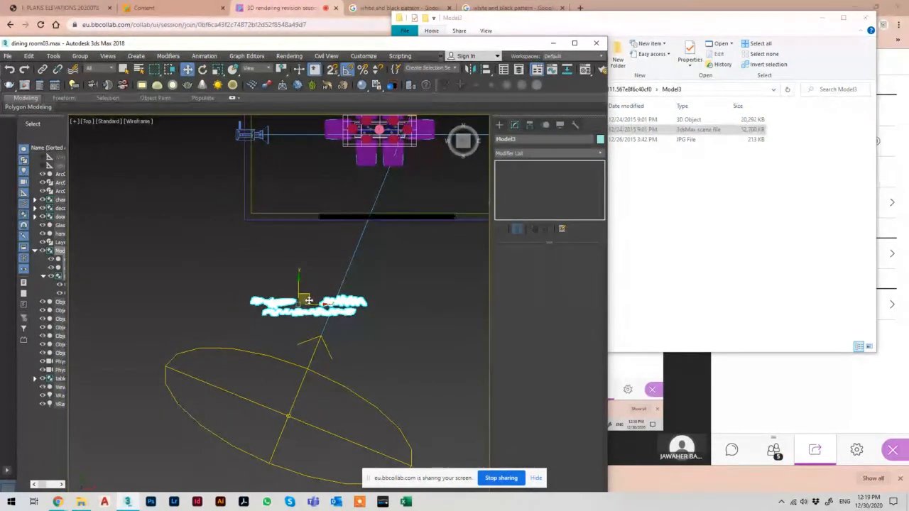
drag(310, 301, 350, 200)
scroll(400, 206, up, 4)
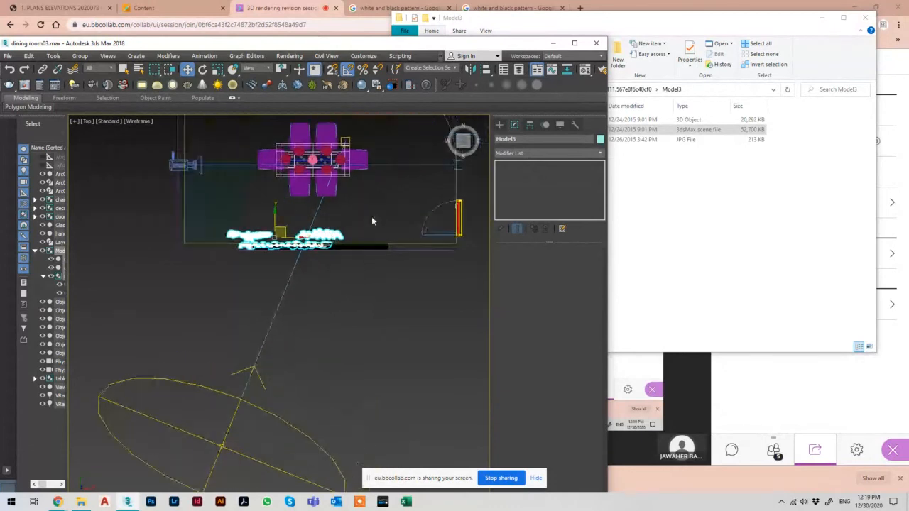
click(360, 213)
Step: Open the curtain group and move its right-hand drape to the right end of the window
click(284, 250)
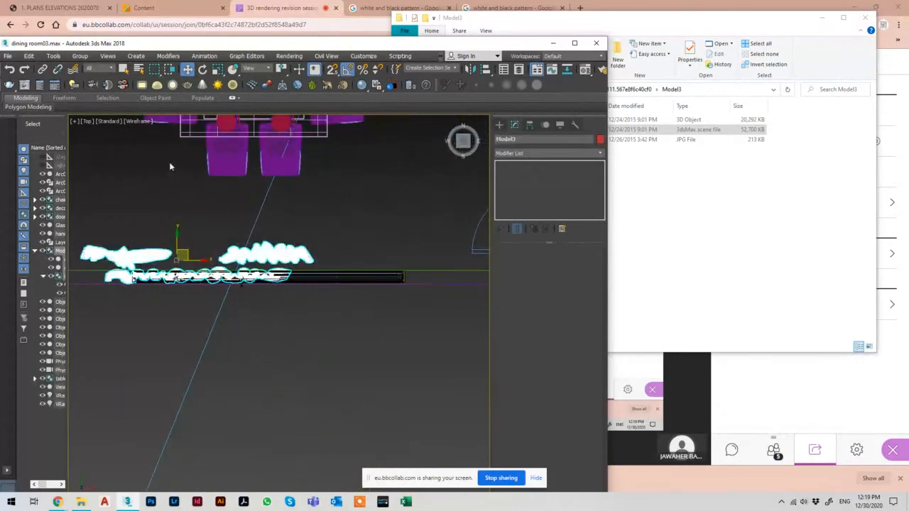
click(80, 56)
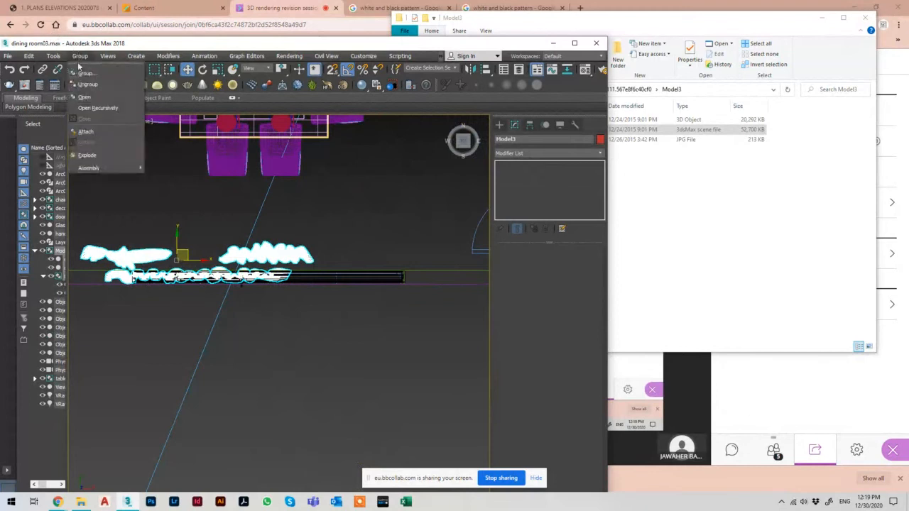
click(84, 99)
click(123, 249)
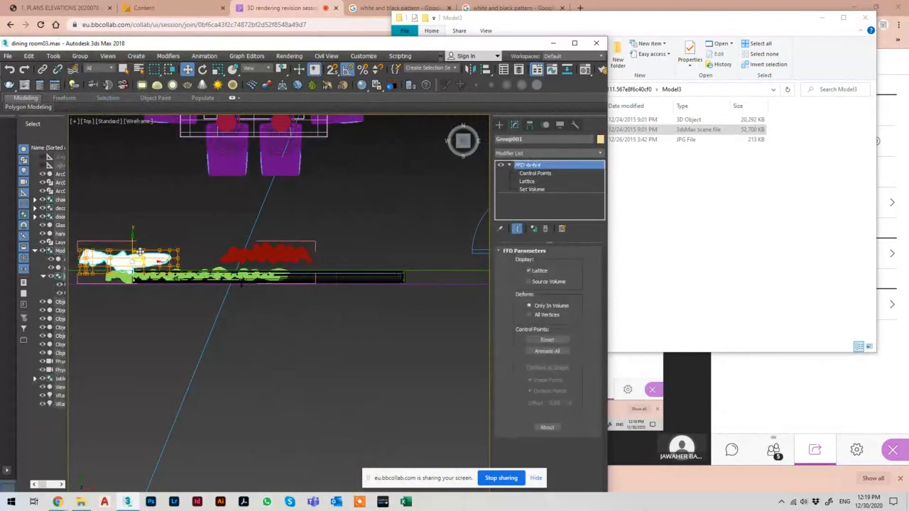
click(285, 251)
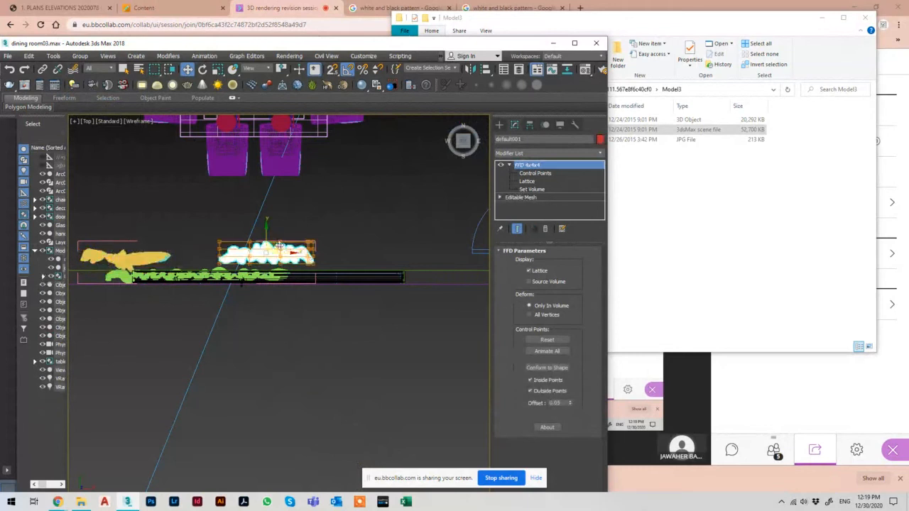
drag(280, 246, 374, 252)
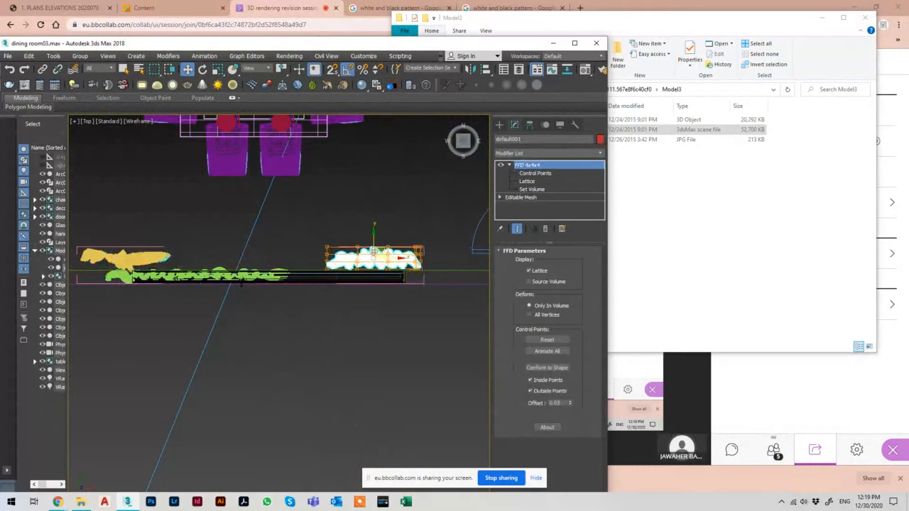
Step: Scale the sheer curtain thinner in depth and move it inward, clear of the window frame
click(273, 270)
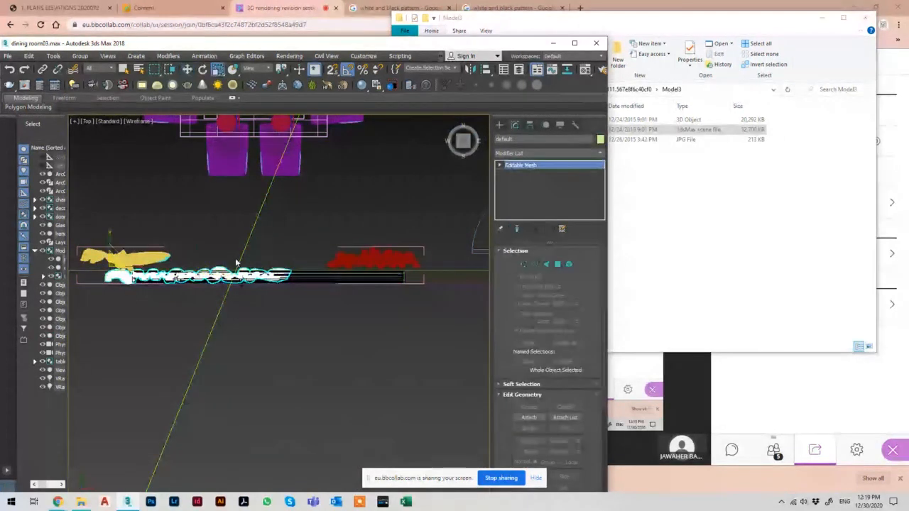
drag(108, 236, 109, 245)
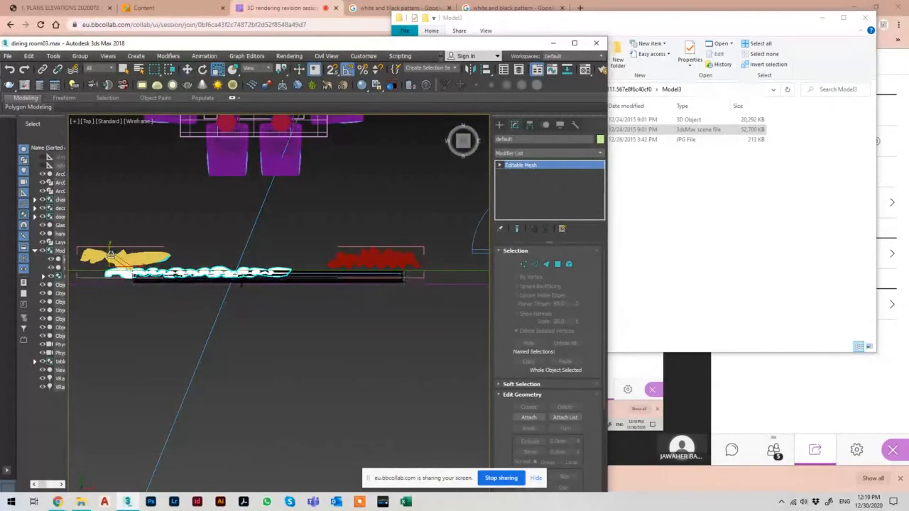
key(w)
drag(199, 251, 194, 243)
Step: In a shaded perspective view from inside the room, slide the sheer curtain along the wall over the uncovered glass
key(p)
key(F3)
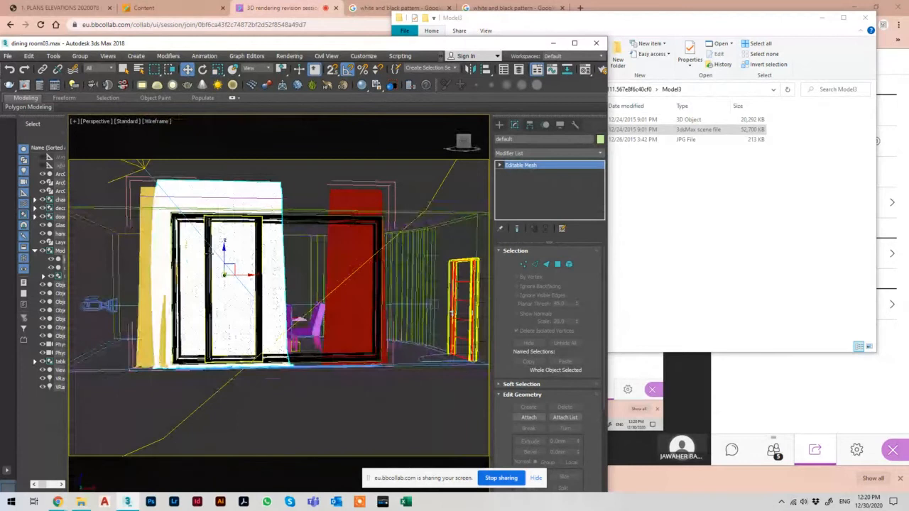
mouse_move(206, 257)
alt+middle_down()
mouse_move(213, 318)
mouse_move(379, 315)
mouse_move(277, 314)
mouse_move(276, 303)
mouse_move(323, 304)
mouse_move(266, 319)
mouse_move(314, 262)
mouse_move(305, 278)
mouse_move(313, 268)
mouse_move(352, 280)
mouse_move(357, 303)
alt+middle_up()
key(F3)
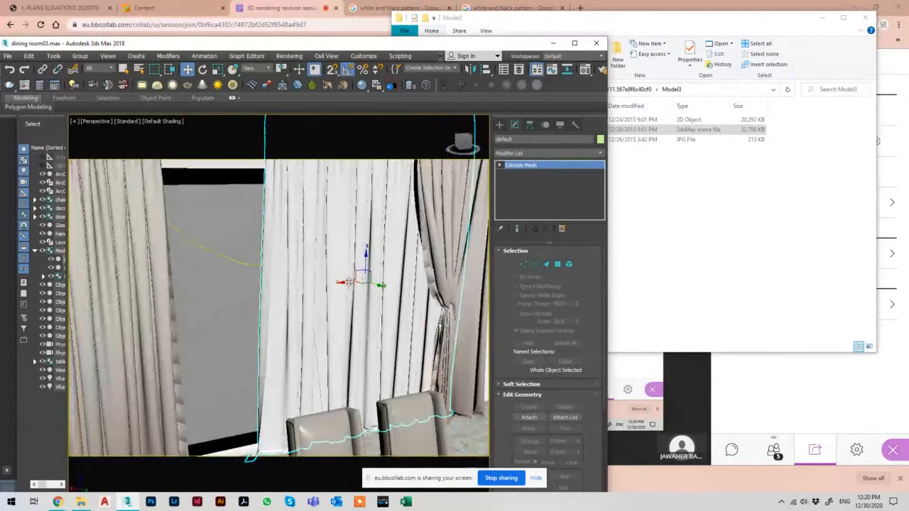
mouse_move(348, 282)
mouse_down()
mouse_move(103, 300)
mouse_move(143, 305)
mouse_up()
click(342, 339)
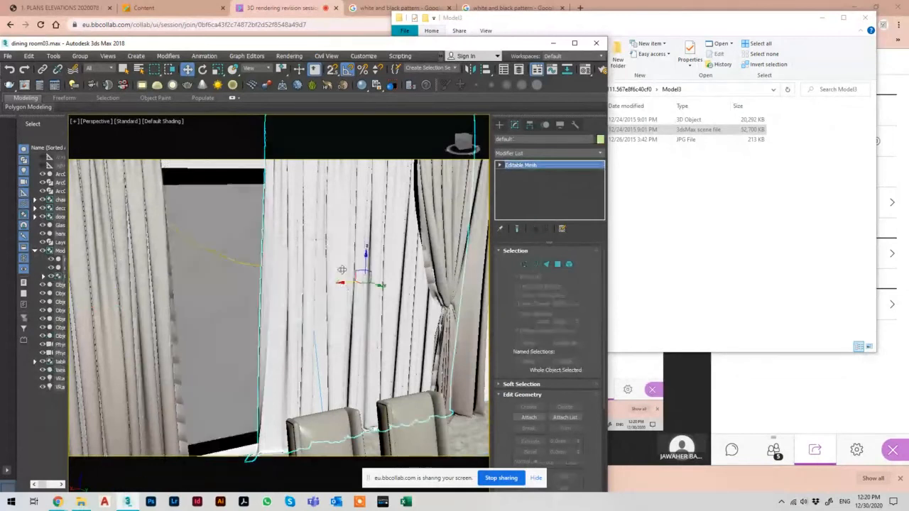
drag(340, 281, 253, 289)
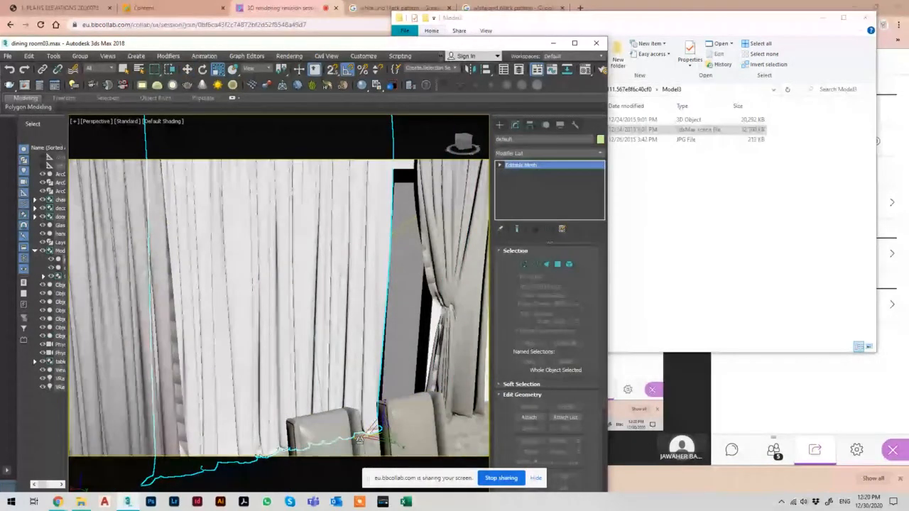
Step: Widen the sheer curtain along the wall and shift it to span the gap between the two side drapes
drag(360, 439, 348, 438)
key(w)
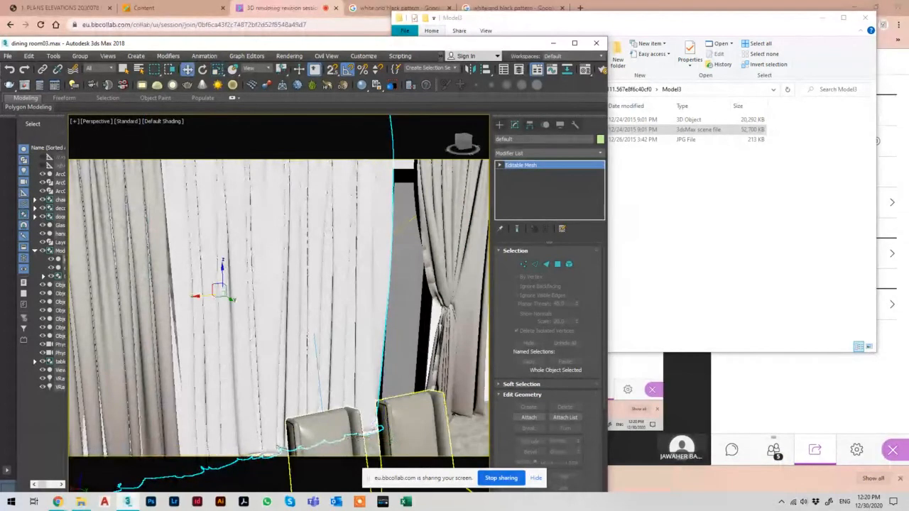
drag(204, 297, 283, 287)
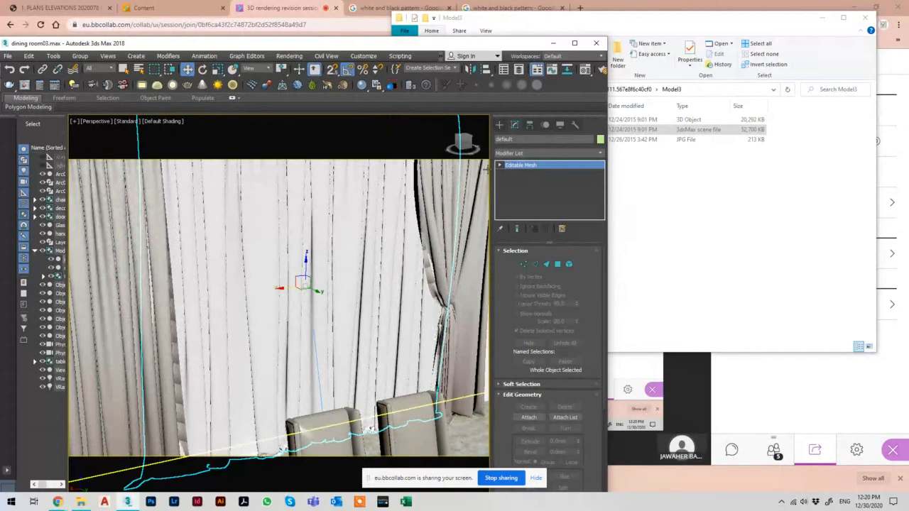
Step: Maximize the program window and examine the complete curtain arrangement from inside the room
double_click(431, 42)
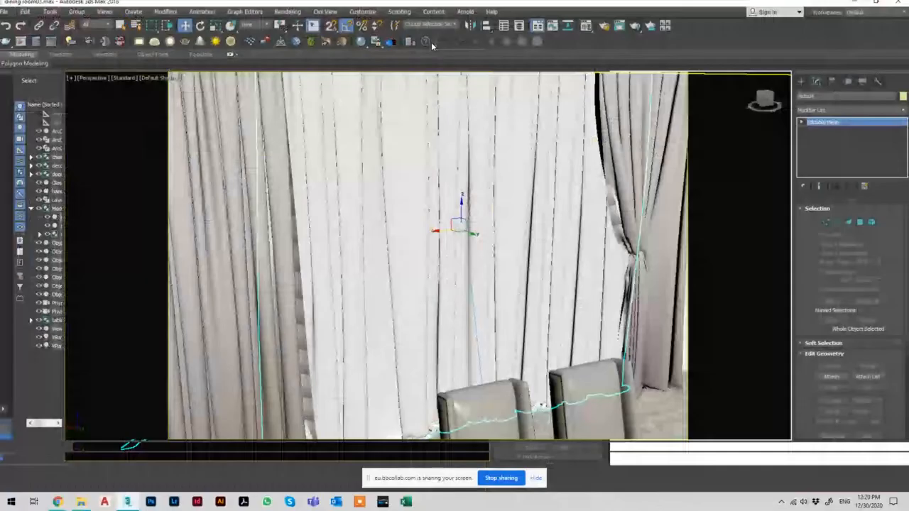
click(866, 486)
drag(577, 297, 573, 320)
right_click(574, 322)
alt+middle_drag(574, 321, 552, 326)
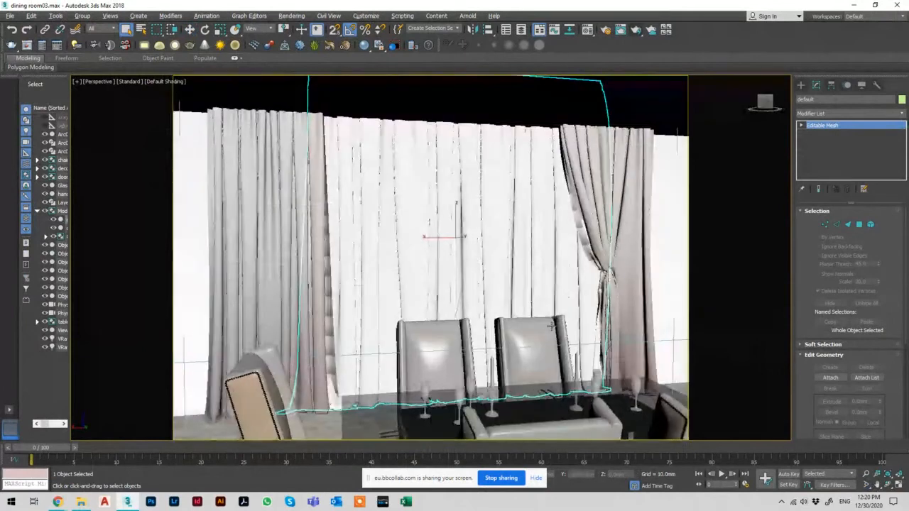
Step: Return to the PhysCamera001 view and orbit it to frame the dining table, door and curtains from an angle
key(c)
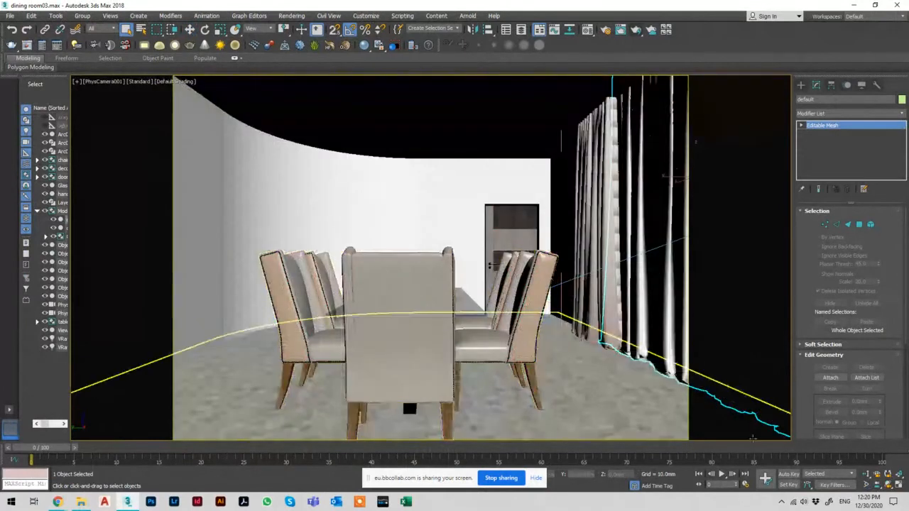
click(887, 484)
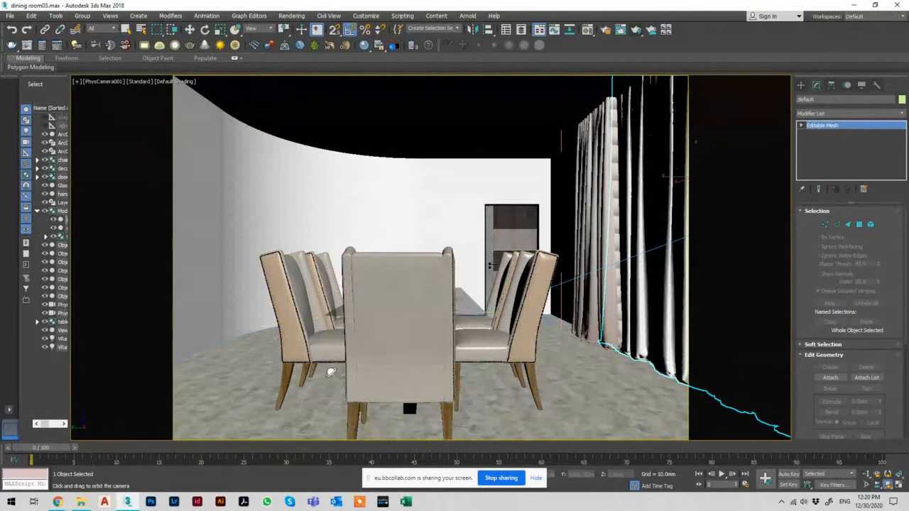
drag(329, 372, 356, 370)
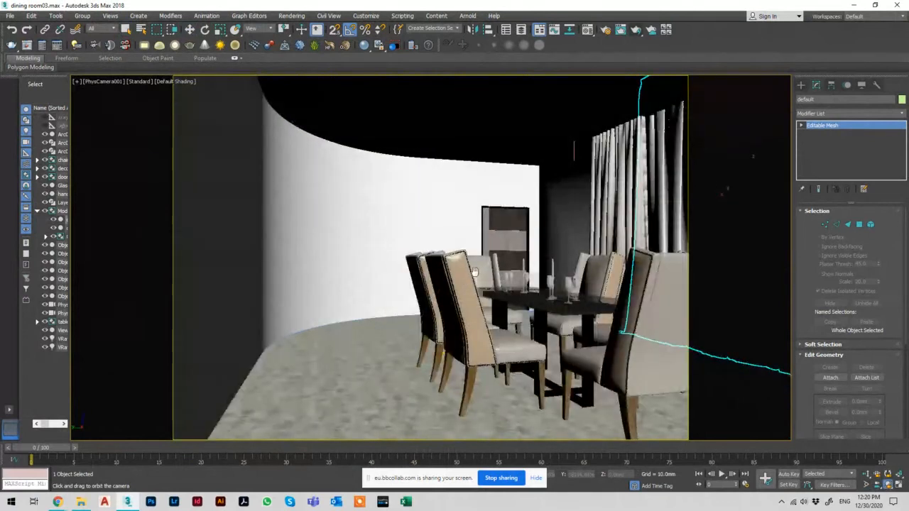
drag(476, 271, 452, 292)
mouse_move(472, 354)
mouse_down()
mouse_move(498, 342)
mouse_move(466, 338)
mouse_up()
Step: Assign the existing wood material to the door group in the far wall
key(w)
click(439, 254)
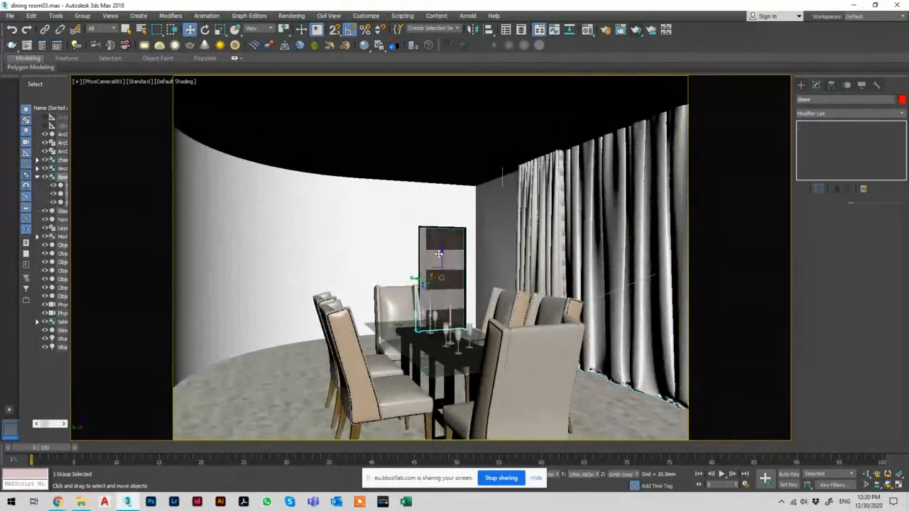
key(m)
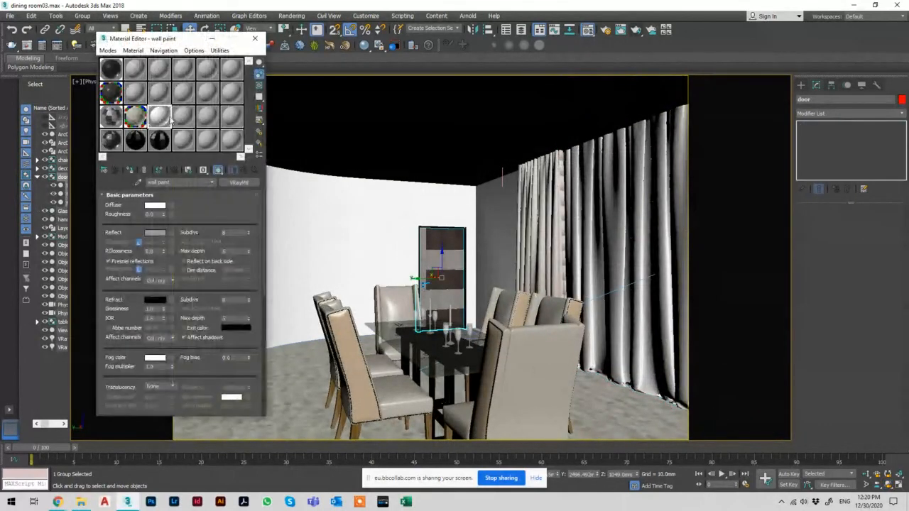
click(114, 71)
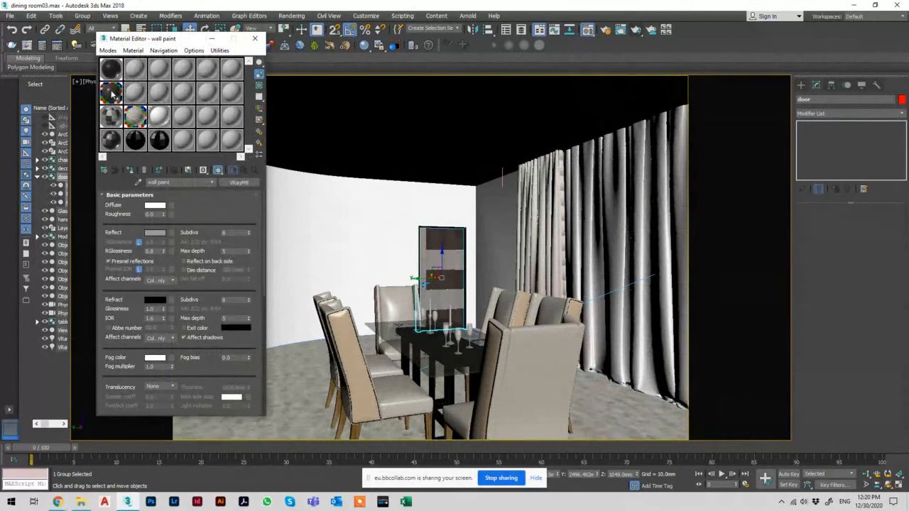
click(129, 171)
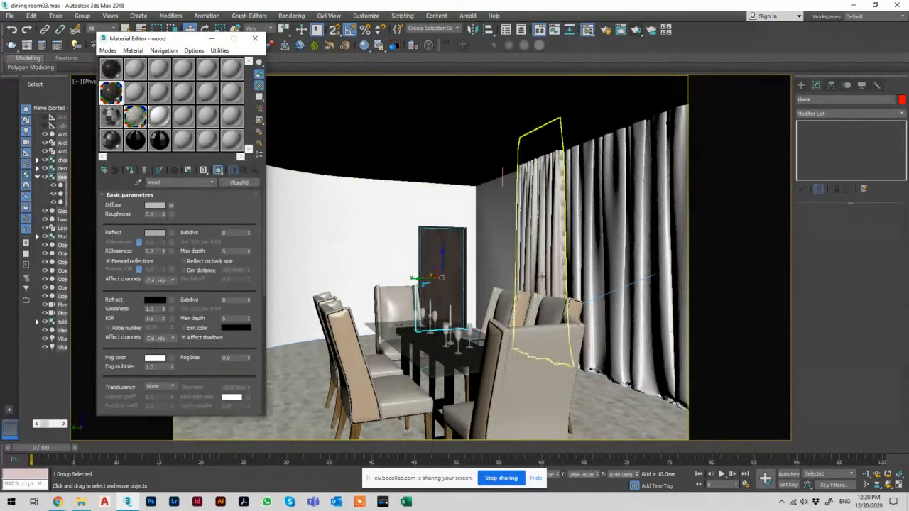
Step: Add a UVW Map modifier to the door with box mapping of 700 mm length, width and height, and close the Material Editor
click(836, 112)
key(u)
key(u)
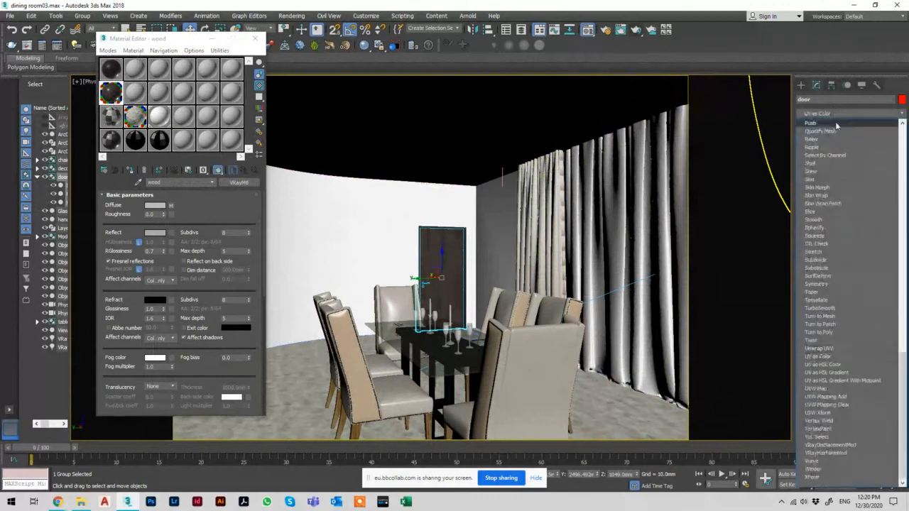
click(822, 388)
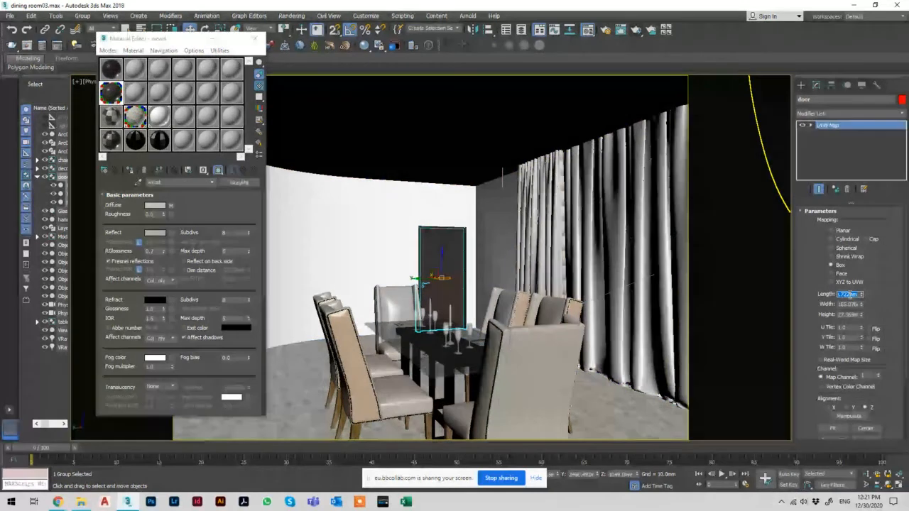
key(Tab)
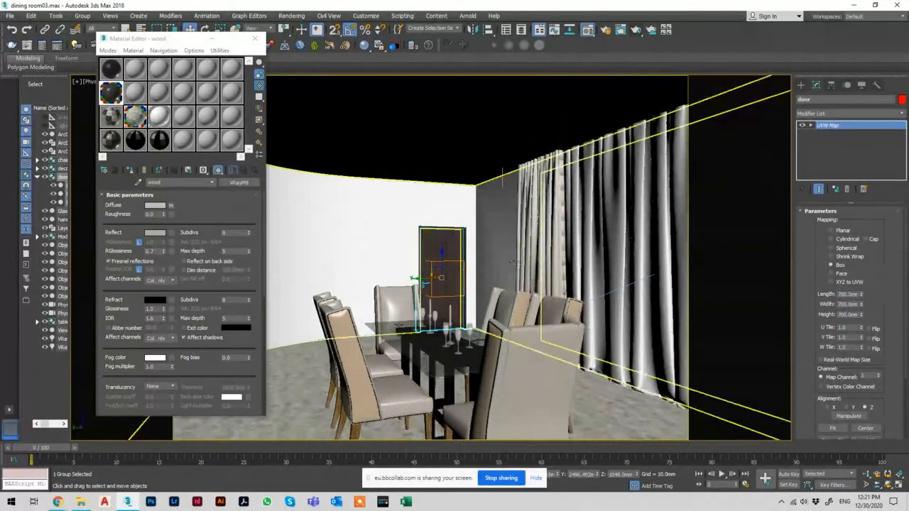
click(442, 226)
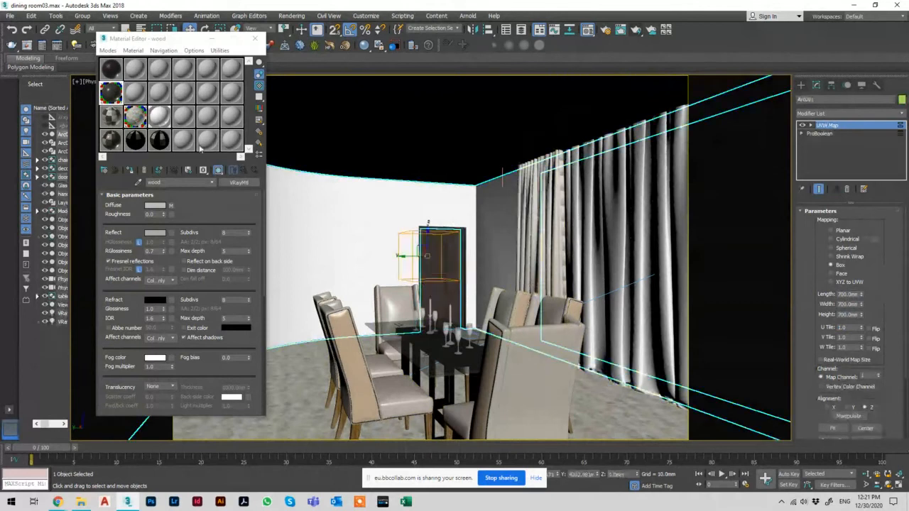
click(255, 42)
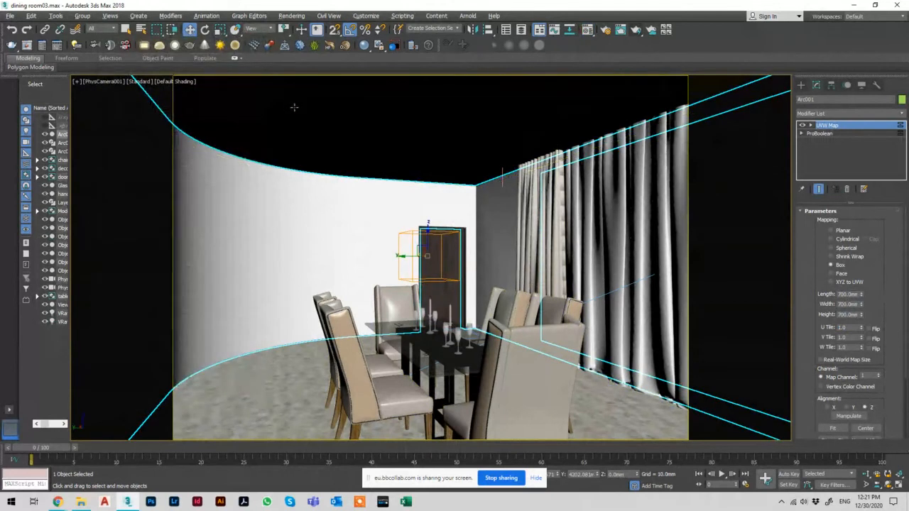
Step: Switch to File Explorer and look through the blocks folder for the bubble chandelier model
key(alt+Tab)
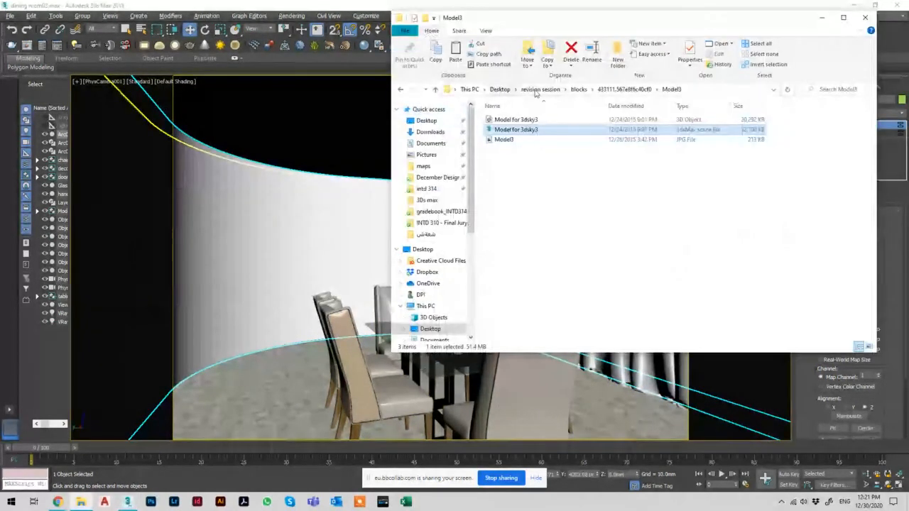
click(579, 89)
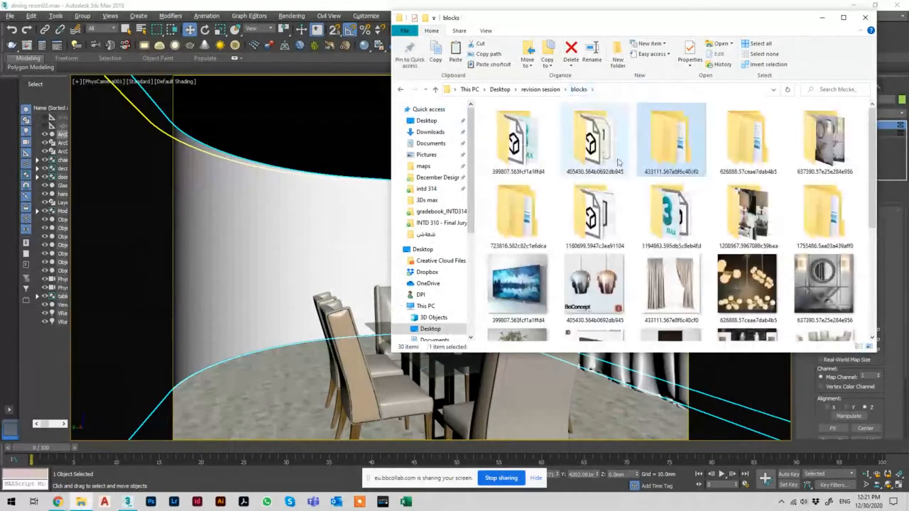
click(724, 269)
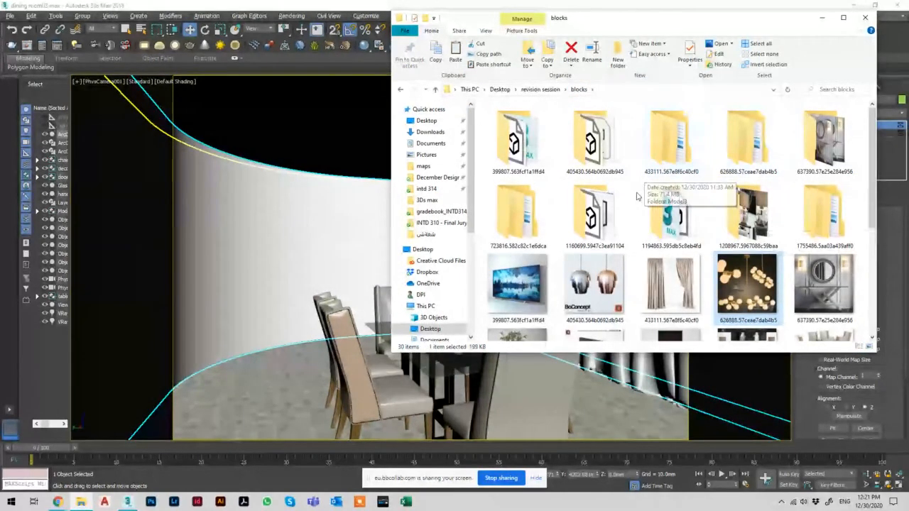
scroll(770, 199, down, 2)
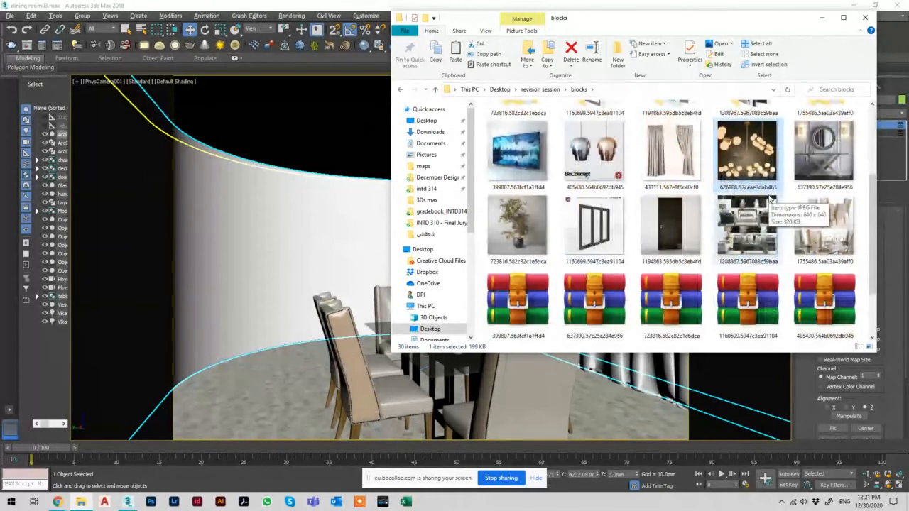
scroll(770, 199, up, 3)
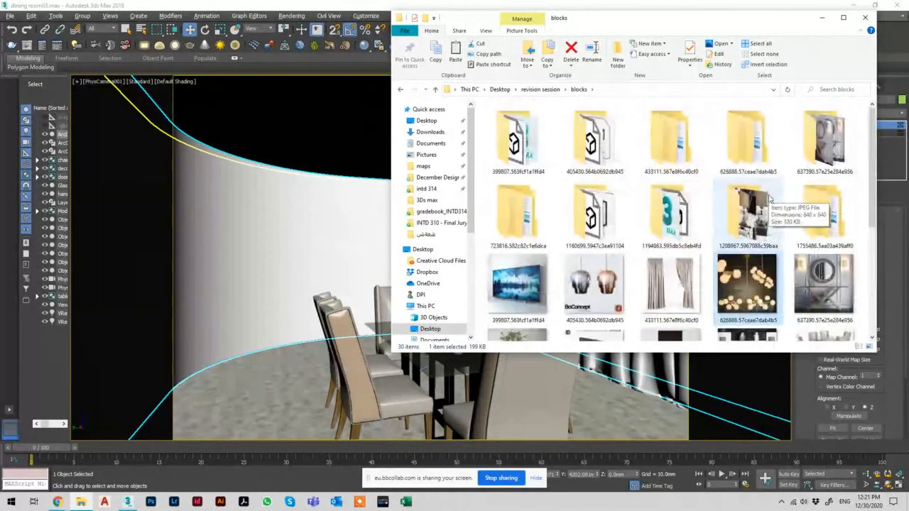
Step: Merge the Max 2014 scene file from the Max subfolder of 626888.57ceae7dab4b5 and place the chandelier in the room
double_click(762, 156)
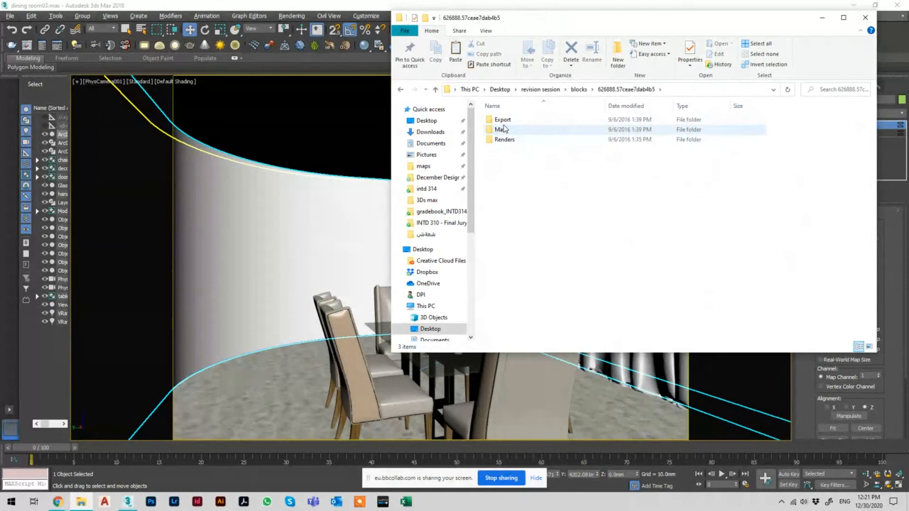
double_click(503, 129)
click(512, 130)
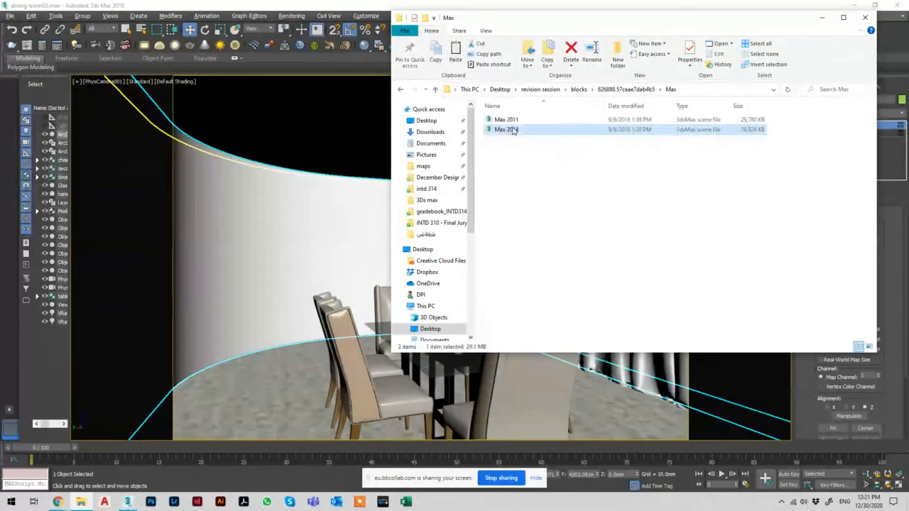
drag(513, 131, 348, 366)
drag(302, 384, 303, 384)
click(320, 403)
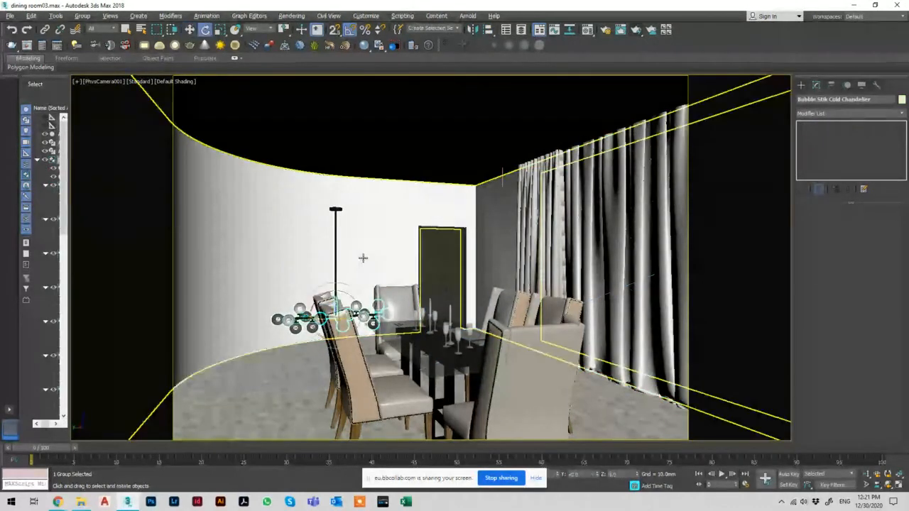
Step: Rotate the chandelier horizontally so its arms run along the length of the dining table
key(e)
drag(343, 321, 311, 323)
key(w)
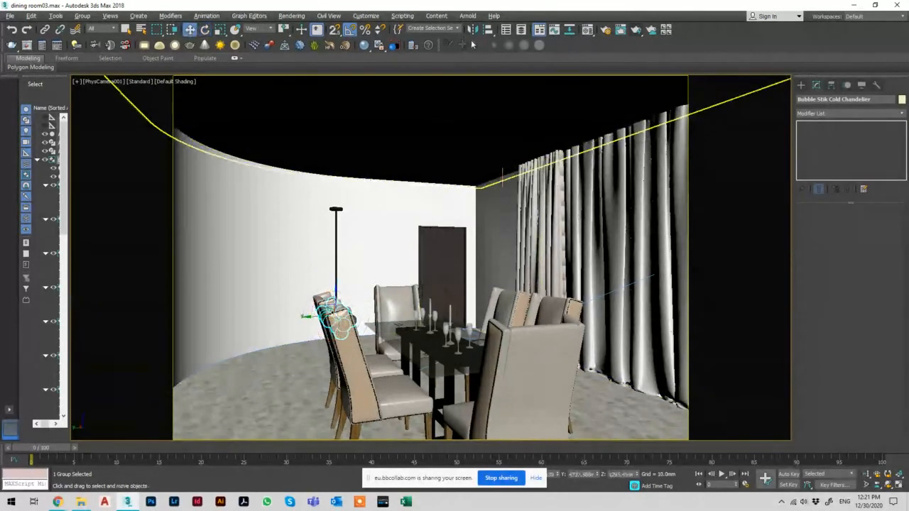
Step: Align the chandelier to the dining table center to center in X and Y
click(488, 28)
click(437, 355)
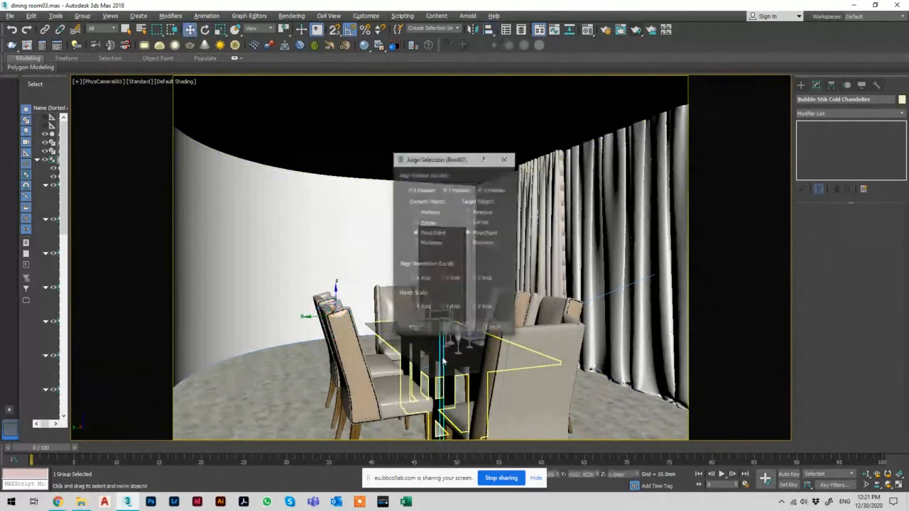
click(490, 190)
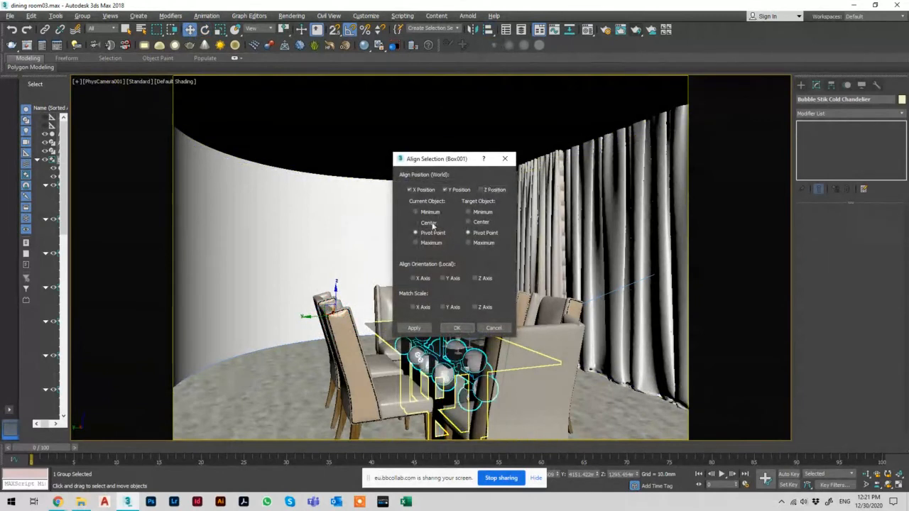
click(468, 223)
click(414, 327)
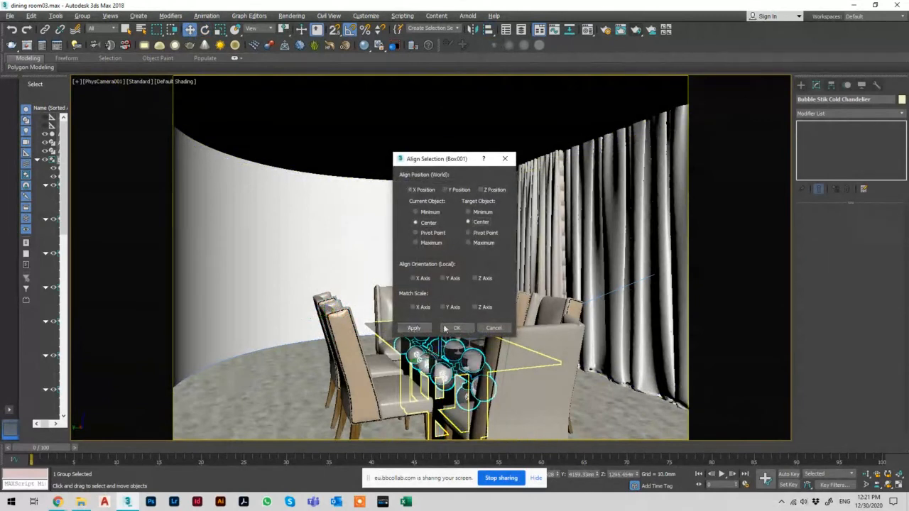
click(457, 327)
Step: Align the chandelier to the ceiling in Z only, matching its maximum to the ceiling's minimum
click(488, 29)
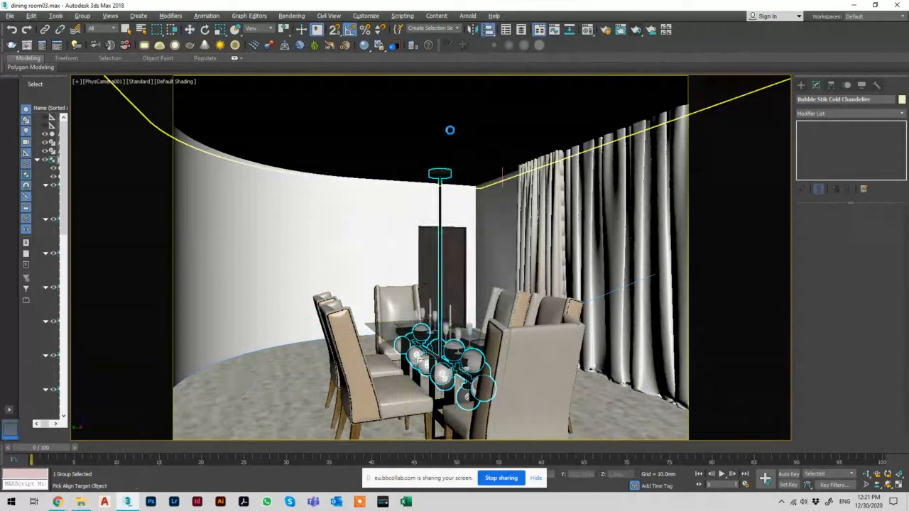
click(460, 185)
click(482, 190)
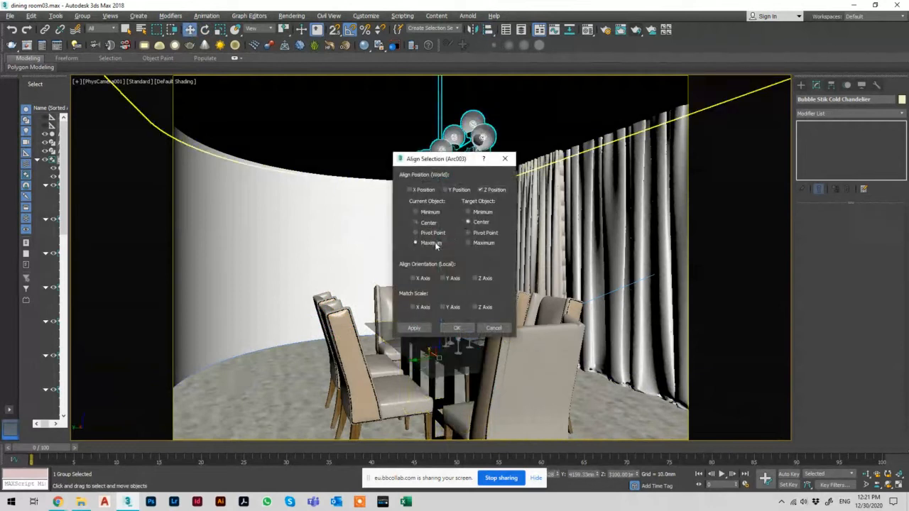
click(471, 213)
click(457, 328)
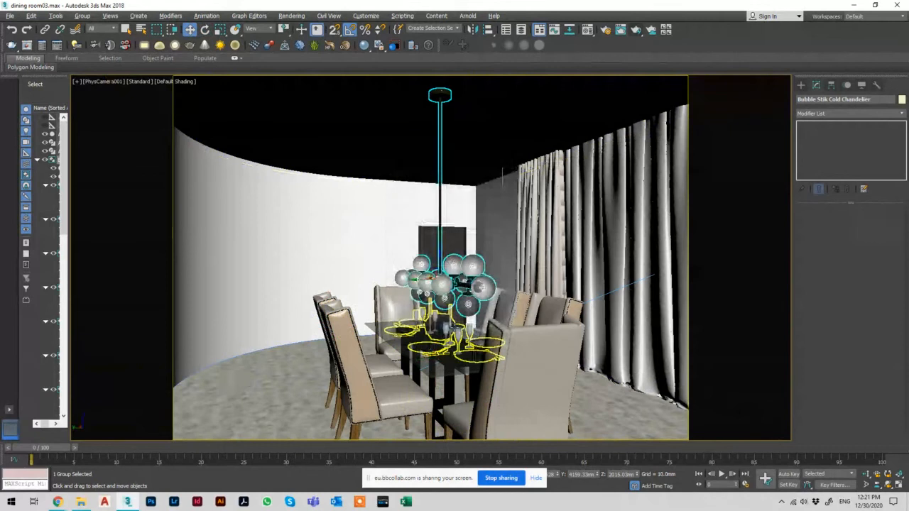
Step: Try to raise the chandelier higher above the table in a perspective view
key(p)
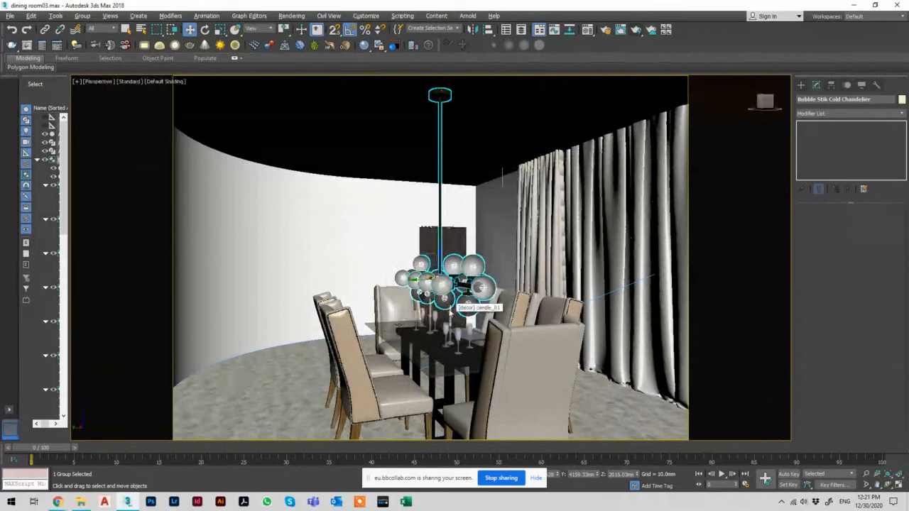
alt+middle_drag(449, 313, 440, 260)
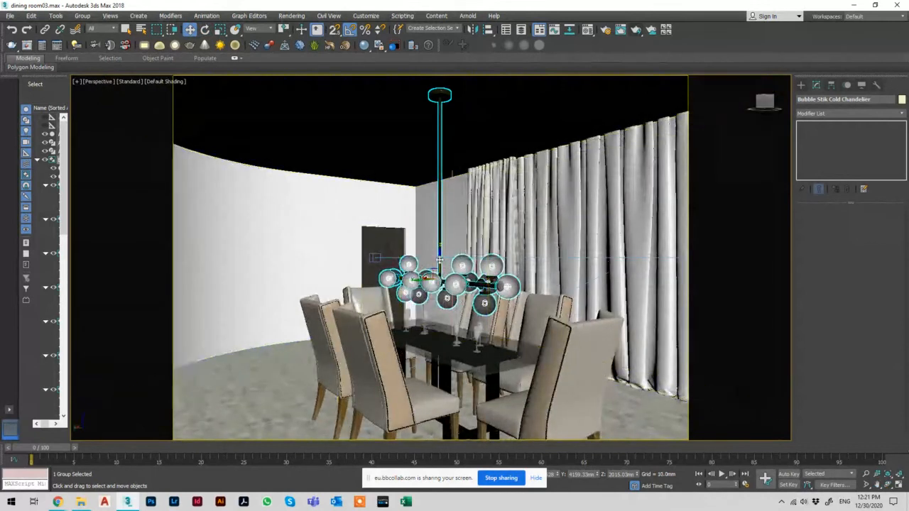
drag(440, 260, 432, 178)
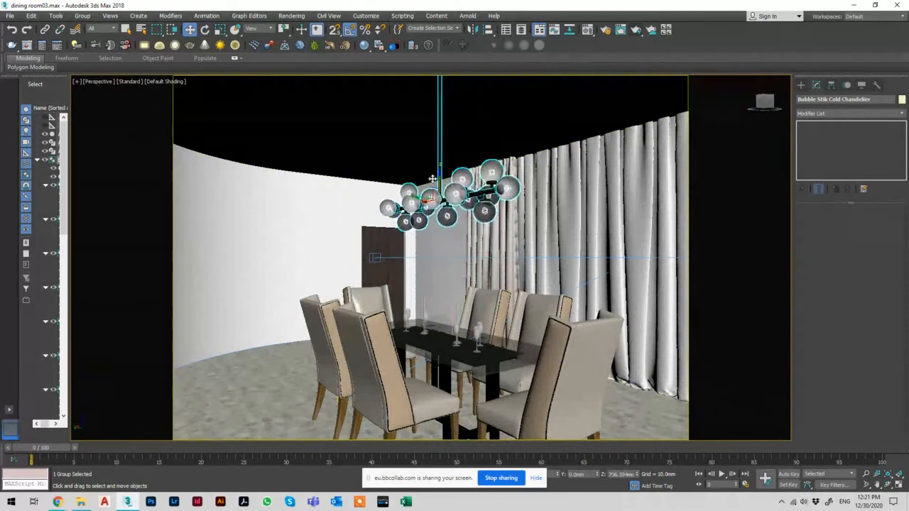
key(ctrl+z)
Step: Scale the chandelier down uniformly and realign its top to the underside of the ceiling in Z
key(r)
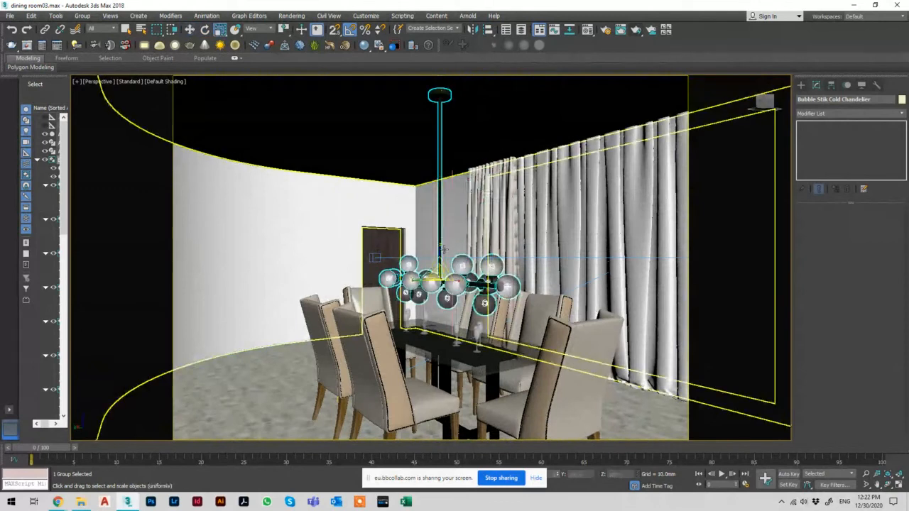
drag(437, 273, 439, 289)
key(w)
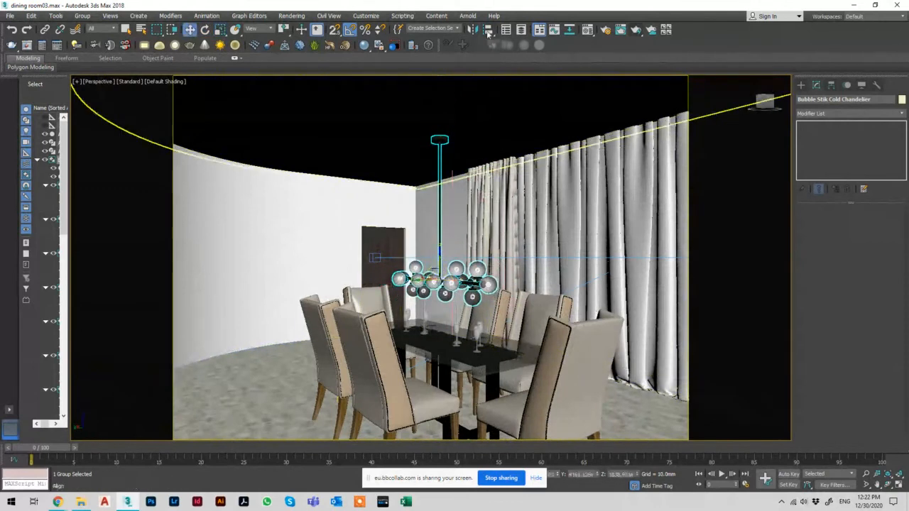
click(488, 32)
click(469, 175)
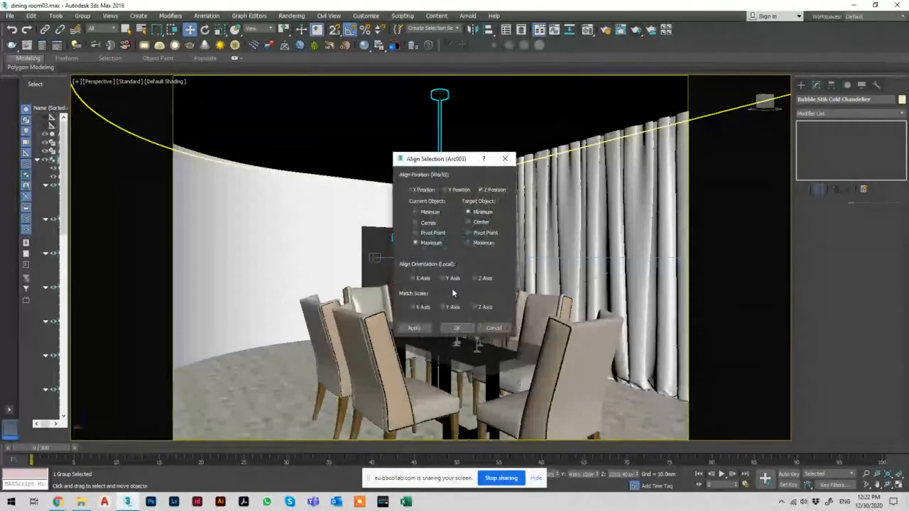
click(459, 328)
click(812, 115)
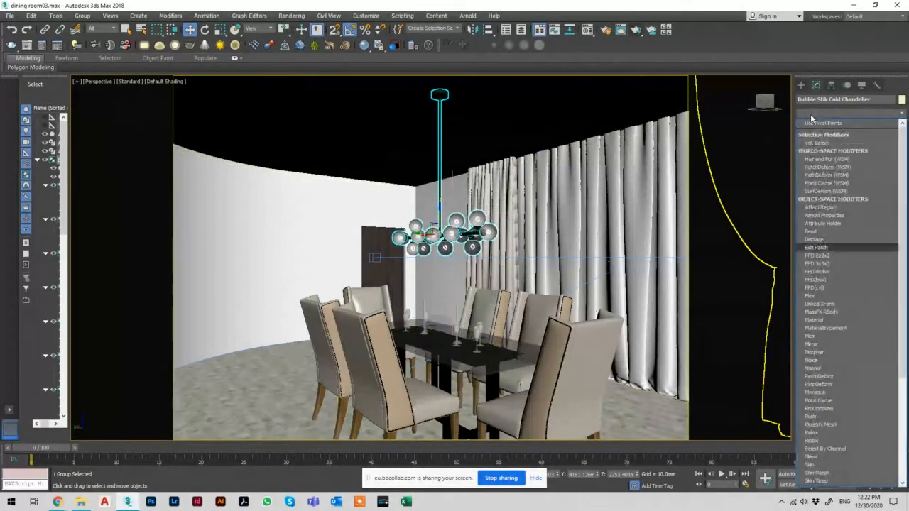
key(e)
click(480, 190)
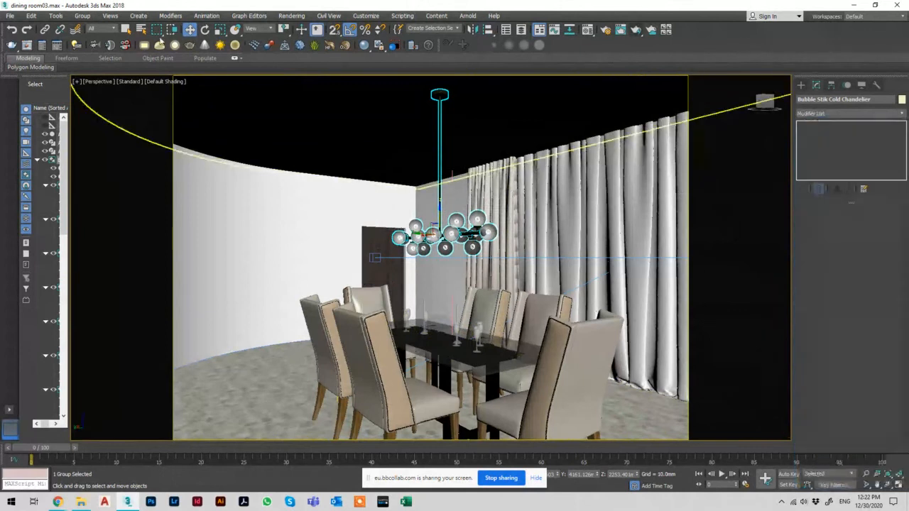
Step: Open the chandelier group, move the top vertices of its hanging rod down to shorten it, and close the group
click(90, 17)
click(92, 57)
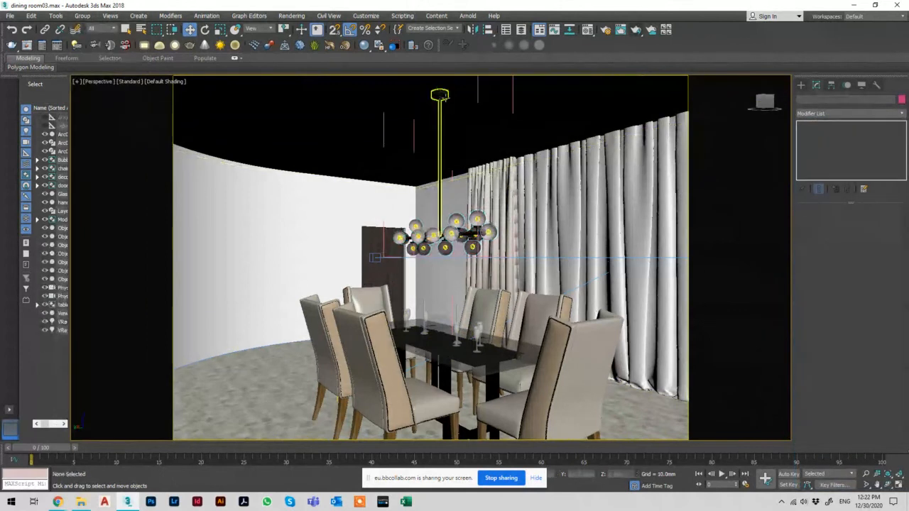
click(448, 94)
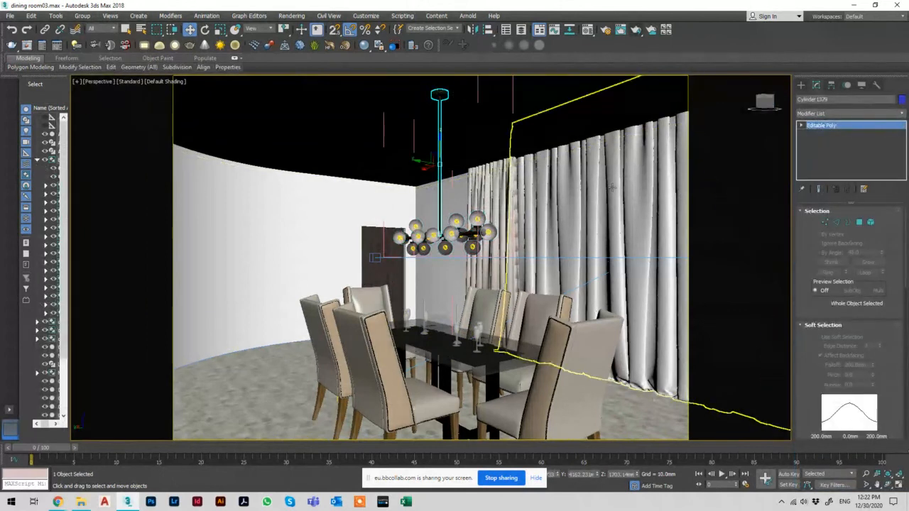
key(1)
drag(506, 78, 434, 112)
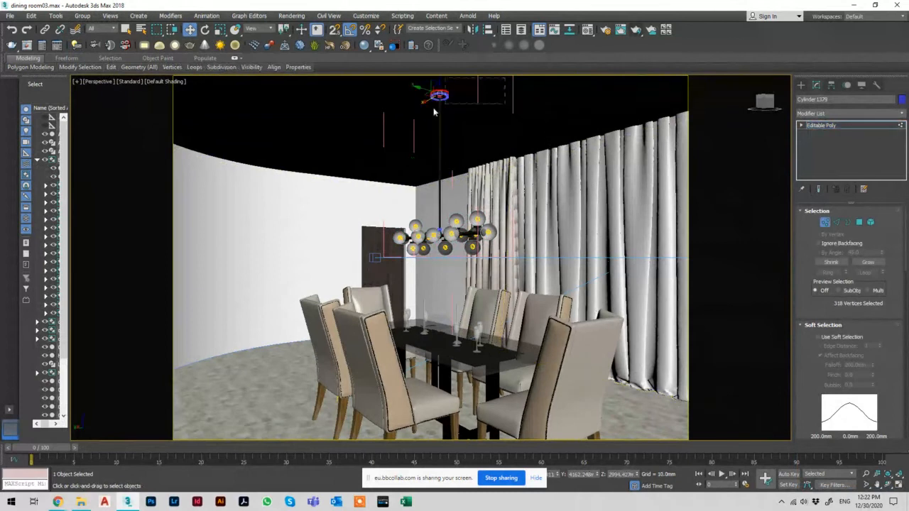
drag(440, 79, 437, 94)
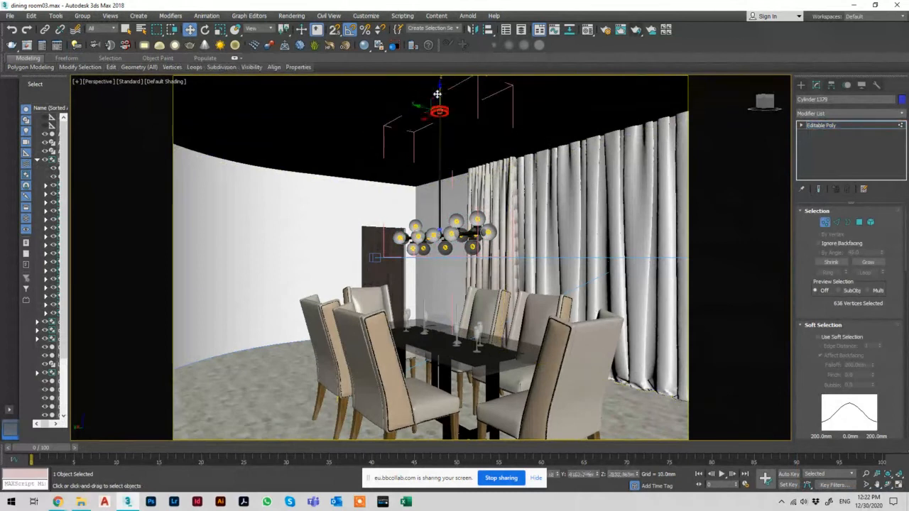
key(1)
click(83, 15)
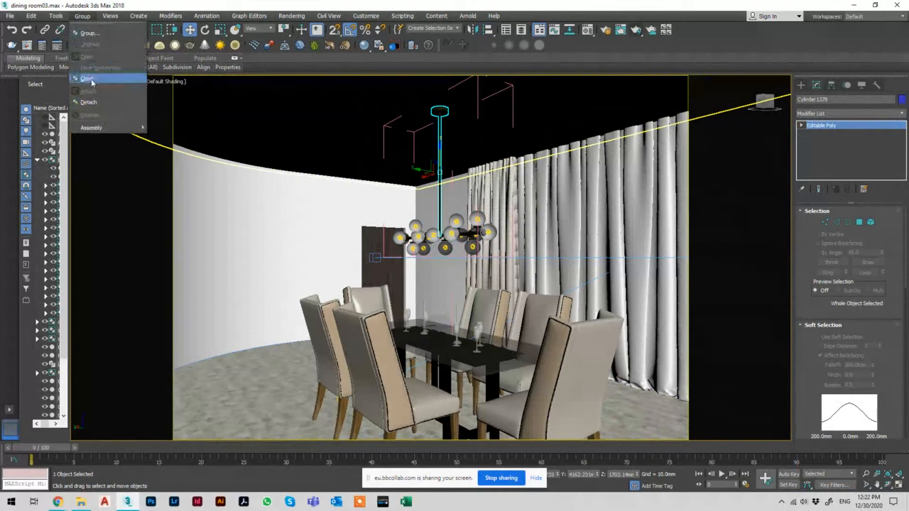
click(92, 80)
Step: Align the shortened chandelier to the ceiling in Z, matching its maximum to the ceiling's minimum
click(490, 32)
click(379, 124)
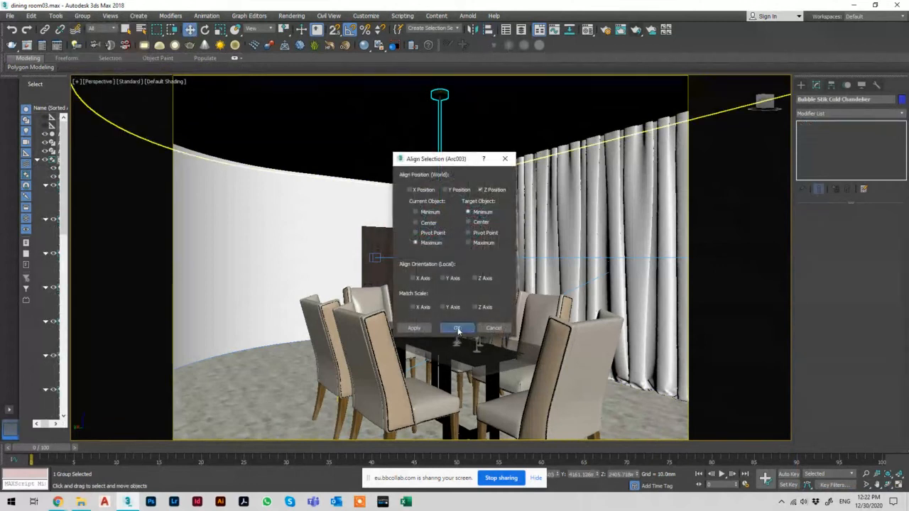
click(458, 329)
Step: In a wireframe top view, select the table, chairs and tableware without the chandelier and cameras, and group them
ctrl+click(460, 358)
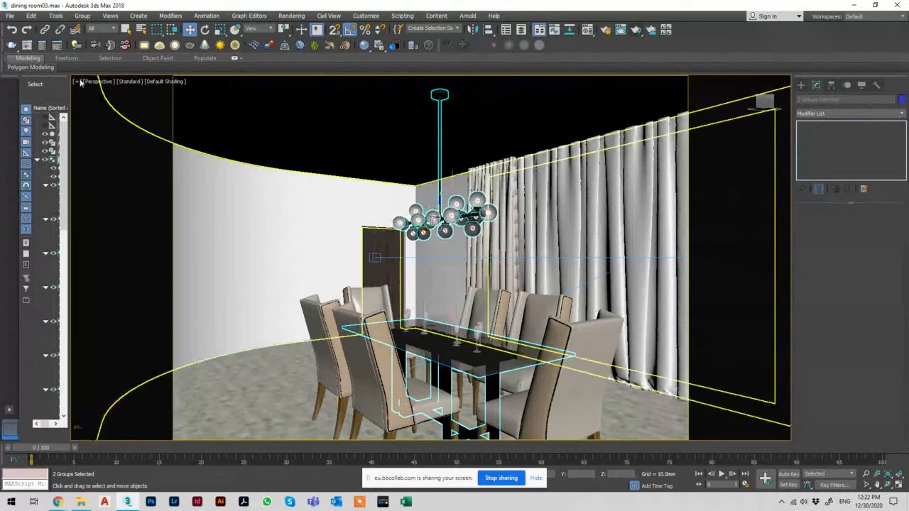
click(82, 16)
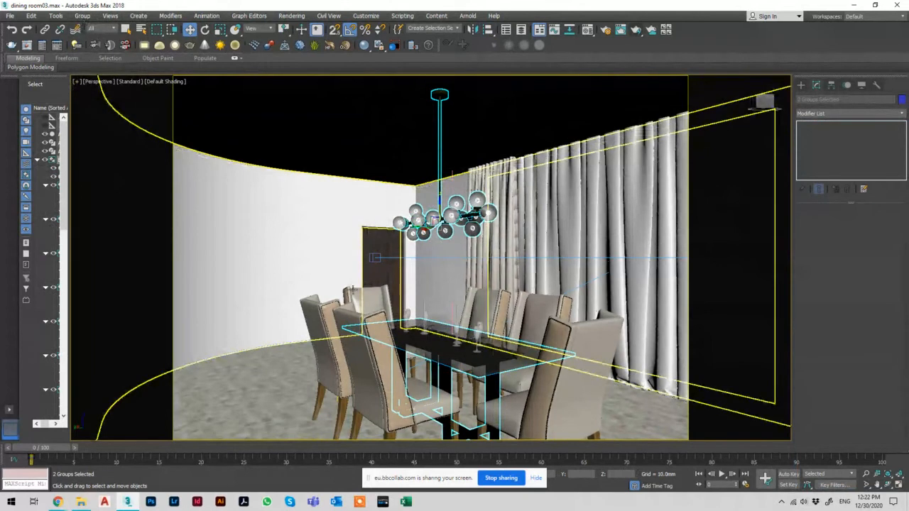
click(404, 347)
key(t)
key(z)
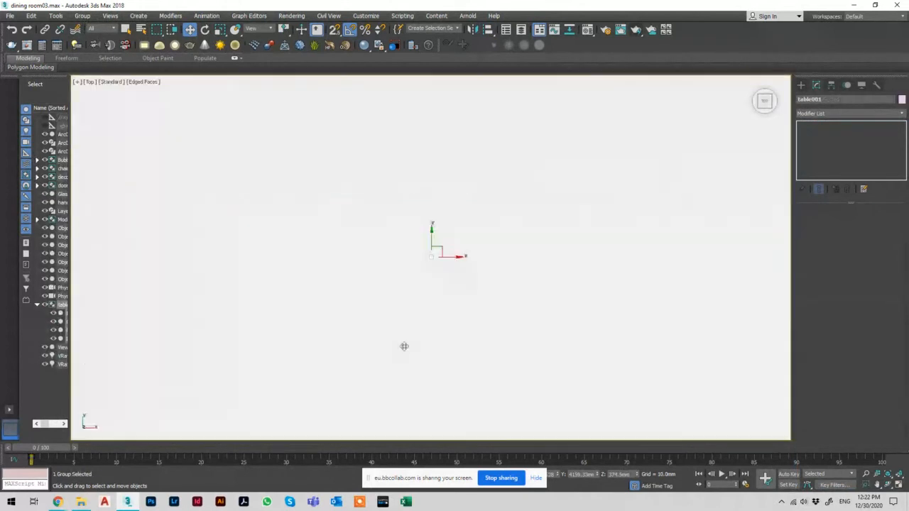
key(F3)
scroll(530, 177, down, 10)
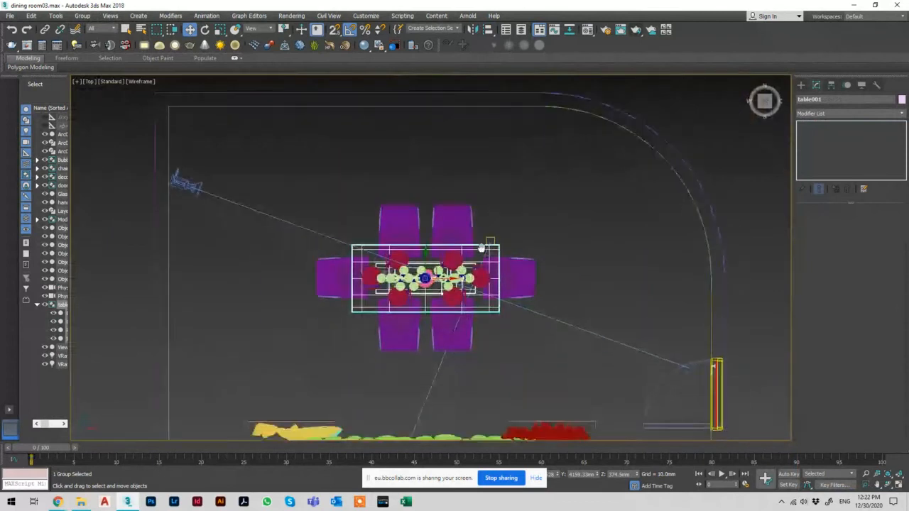
drag(544, 146, 300, 316)
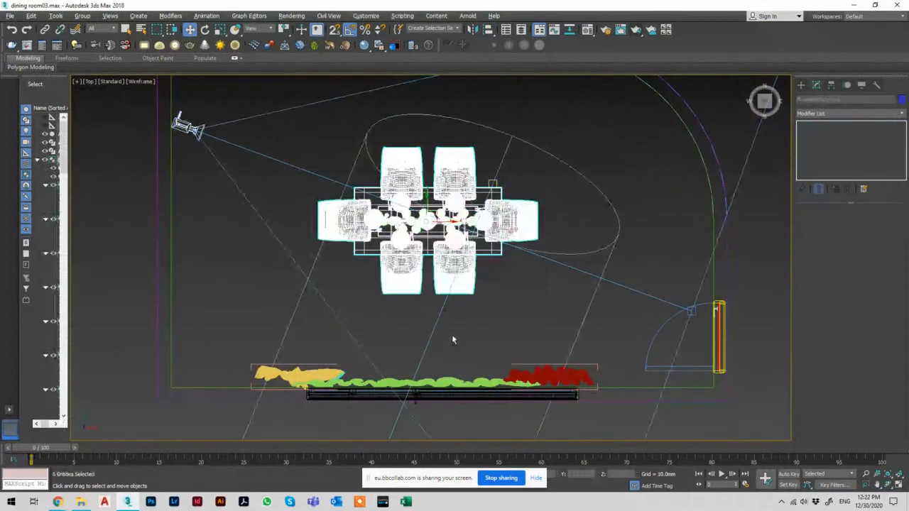
alt+drag(367, 364, 345, 374)
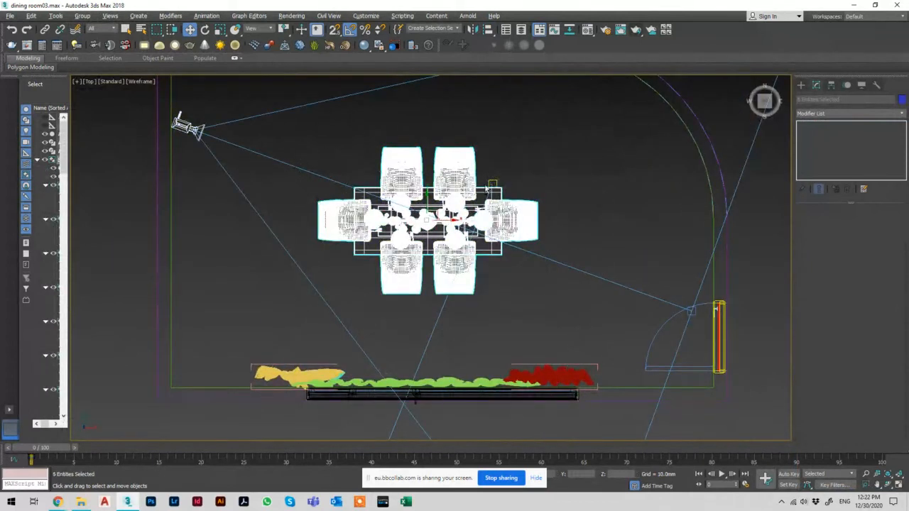
alt+drag(255, 126, 201, 187)
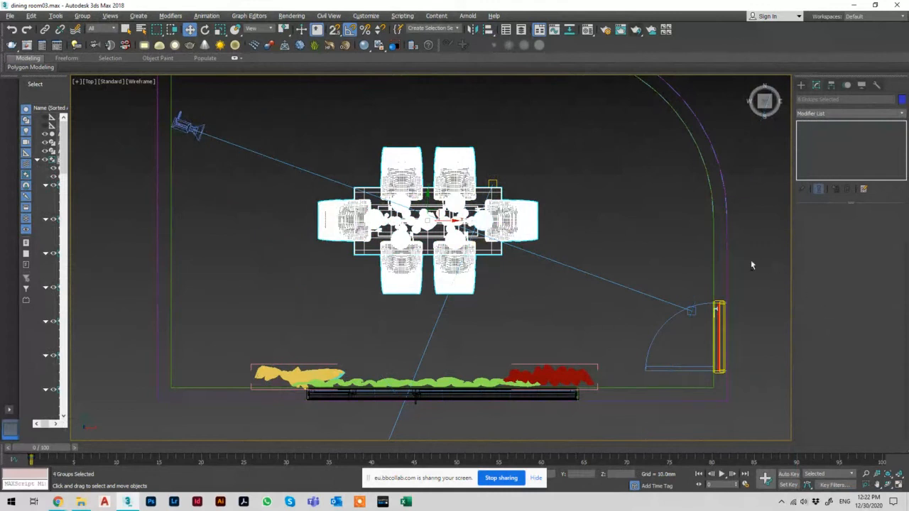
alt+click(410, 222)
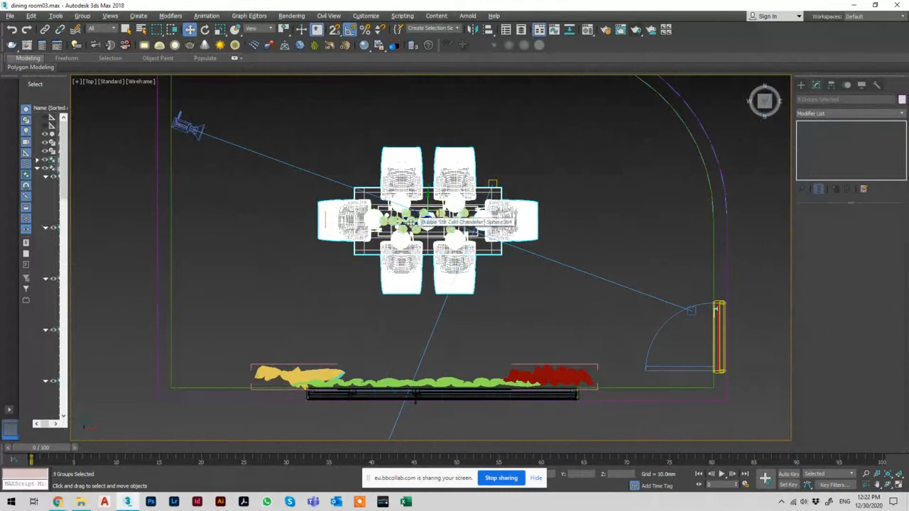
click(82, 16)
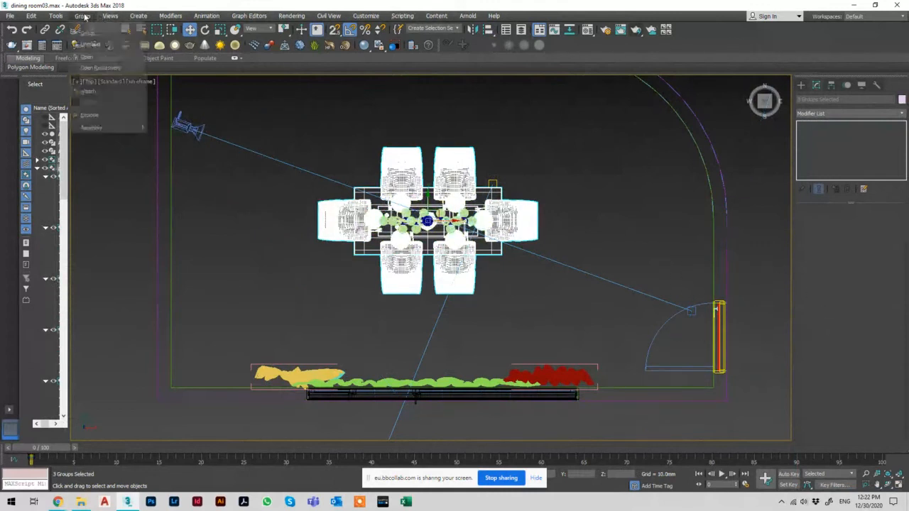
click(83, 33)
click(460, 268)
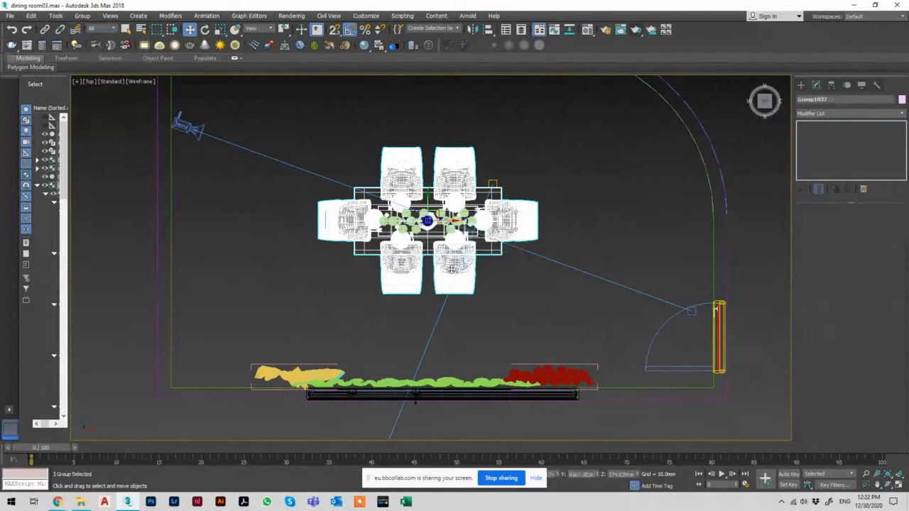
Step: Align the dining set group together with the chandelier to Arc003, center to center in X and Y
scroll(430, 263, down, 2)
ctrl+click(404, 234)
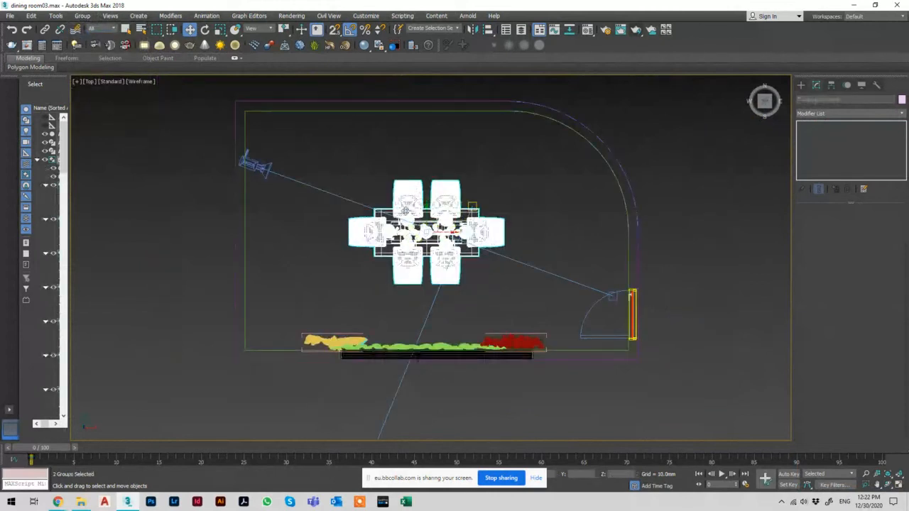
click(489, 30)
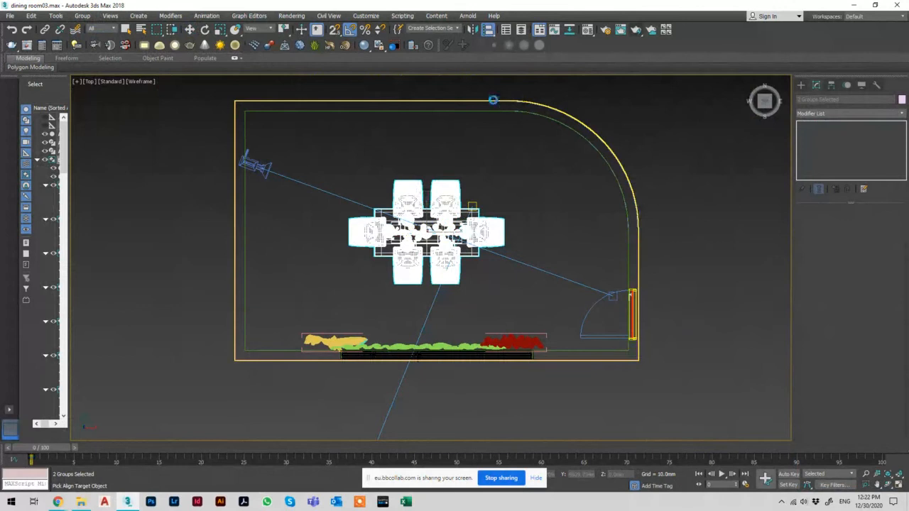
click(492, 99)
click(458, 190)
click(419, 190)
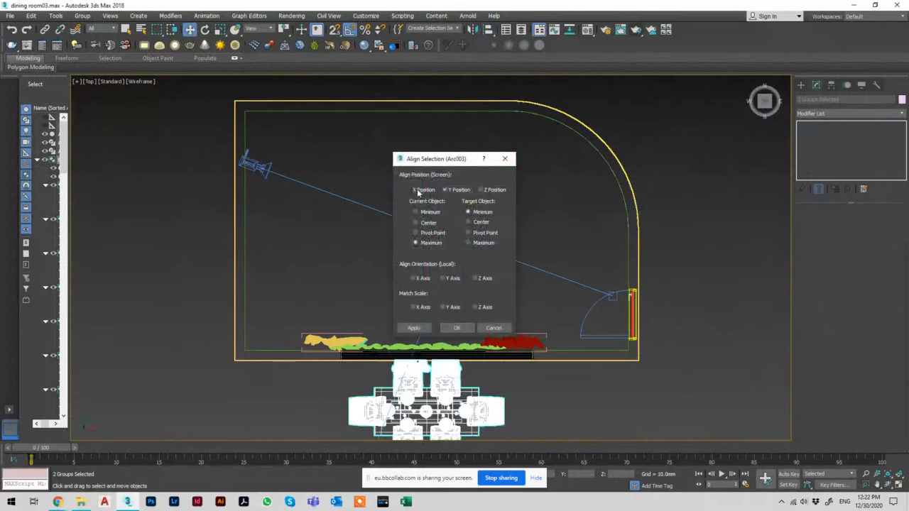
click(426, 222)
click(476, 222)
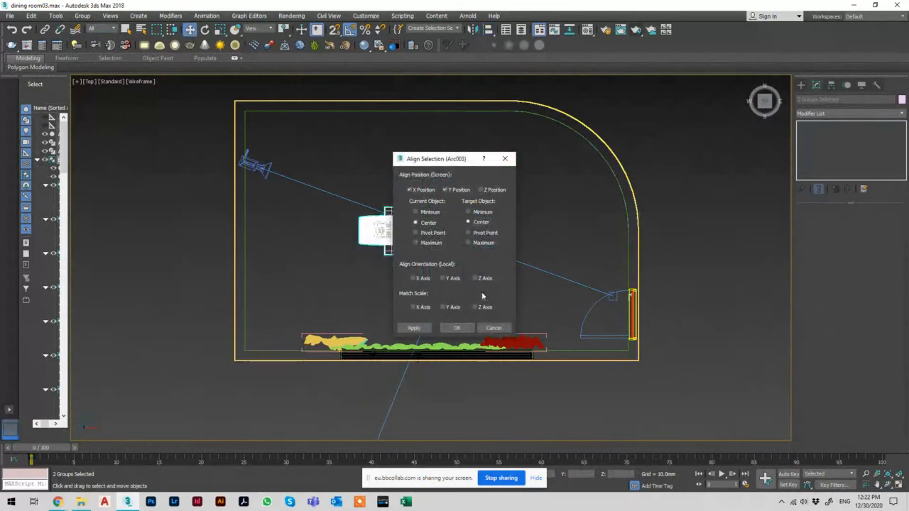
click(459, 329)
click(529, 223)
Step: Dolly PhysCamera001 slightly back in the shaded camera view with safe frames, and run a test render
key(c)
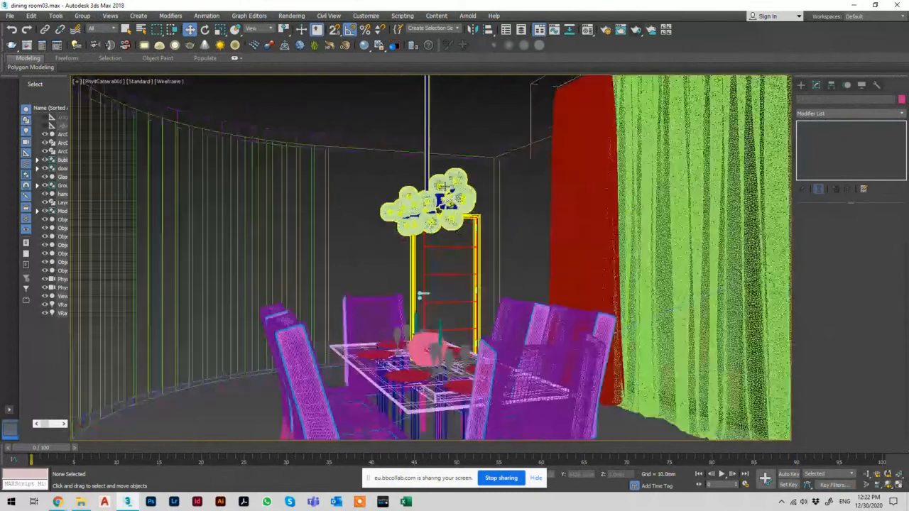
key(F3)
key(shift+f)
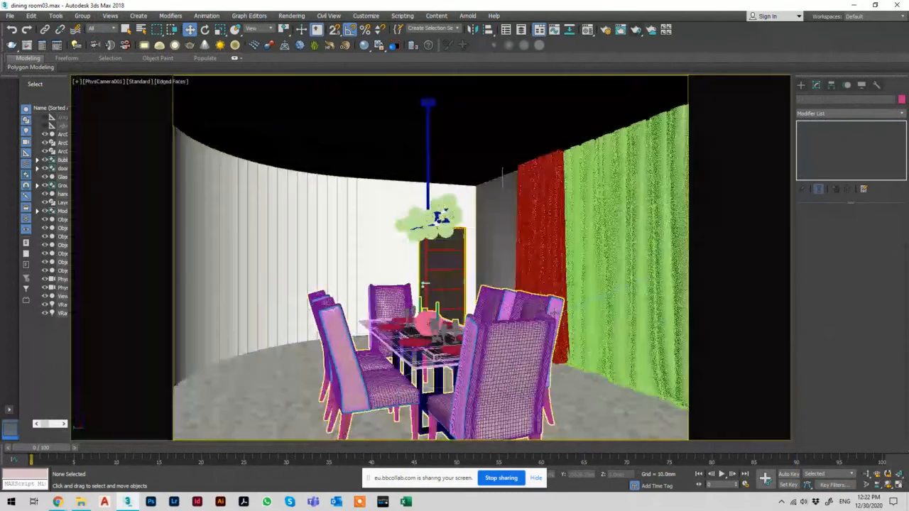
click(865, 475)
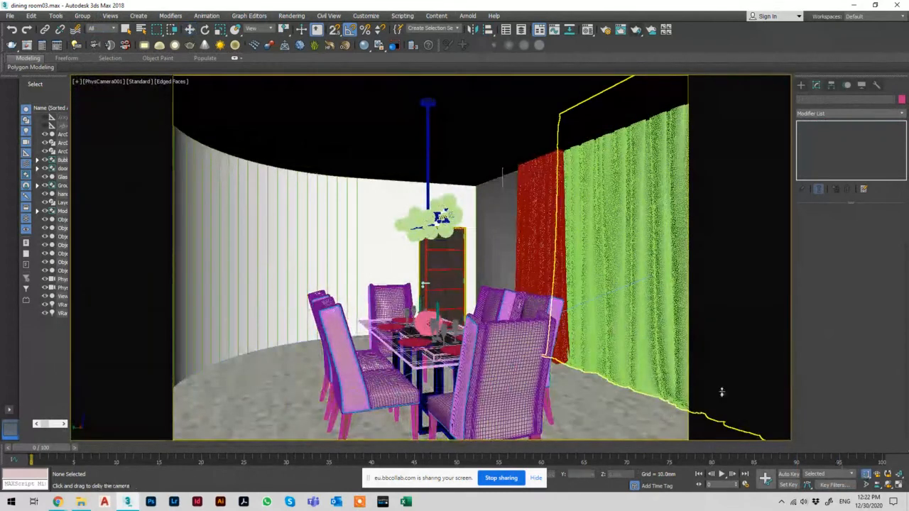
drag(612, 309, 606, 309)
key(F3)
key(F3)
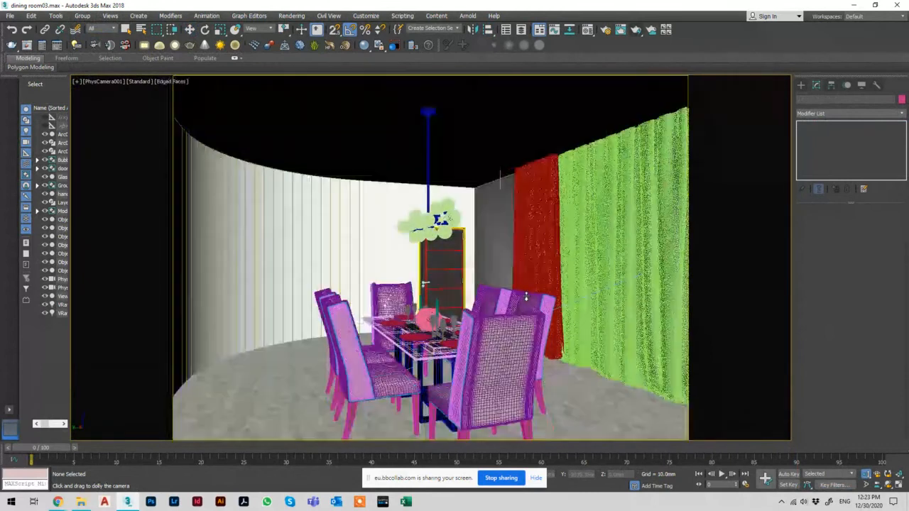
key(shift+q)
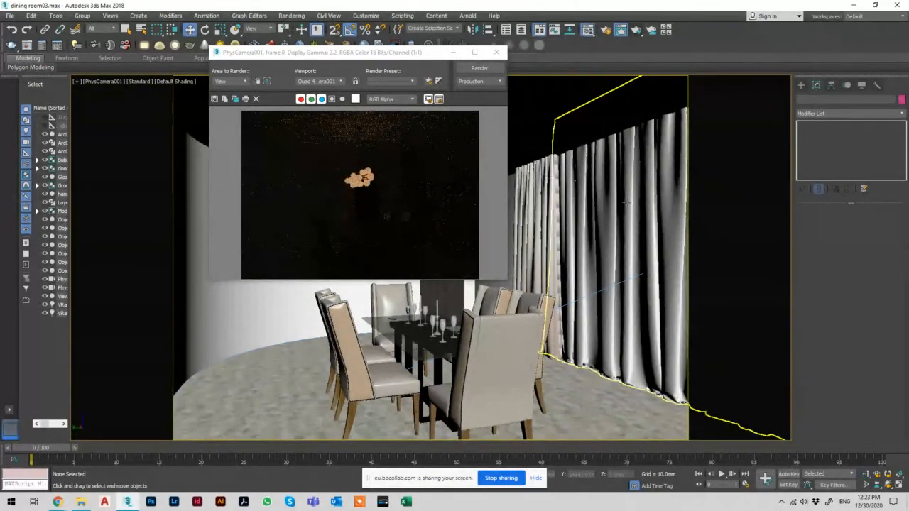
Step: Sample the curtain's material into the Material Editor and examine its front material and the Falloff map used for opacity
key(m)
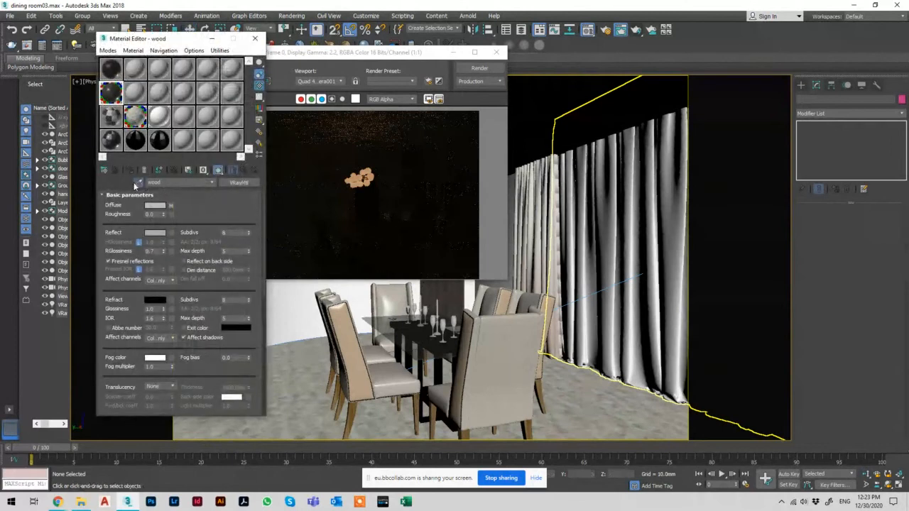
click(655, 205)
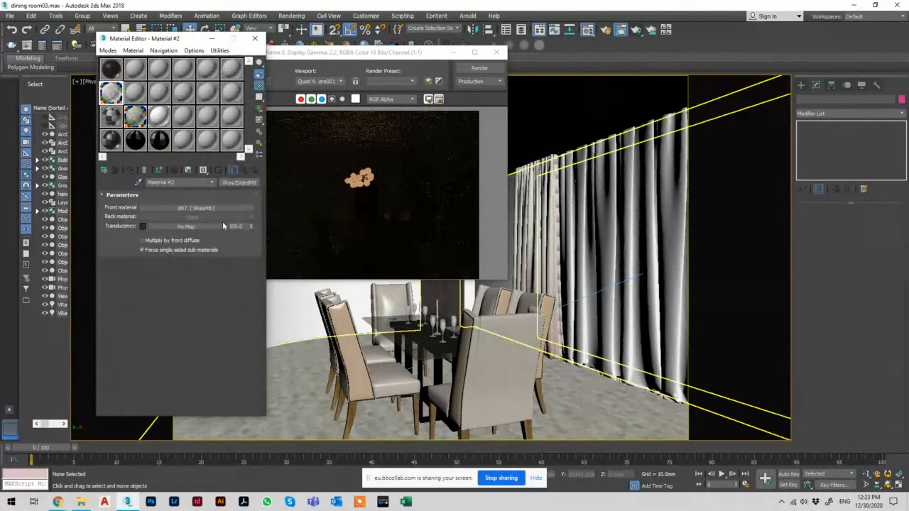
click(162, 208)
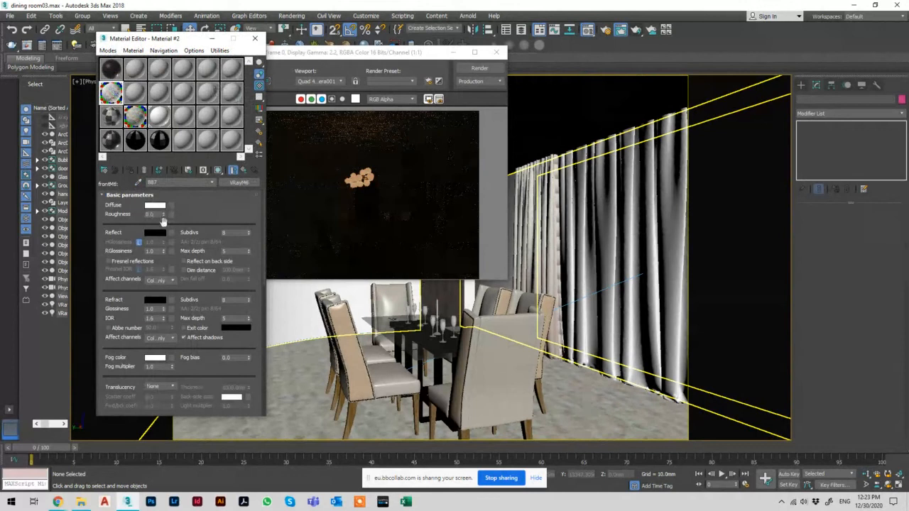
scroll(190, 251, down, 3)
scroll(189, 251, down, 15)
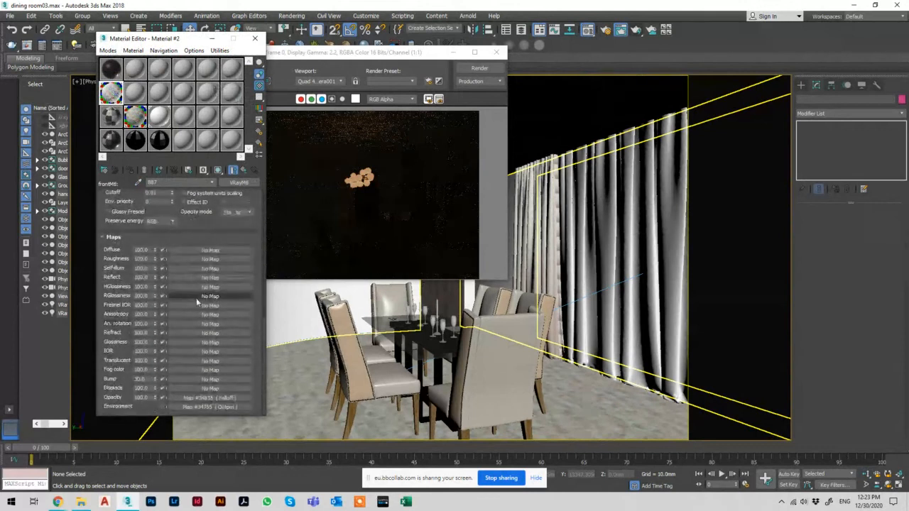
click(183, 399)
scroll(135, 241, up, 3)
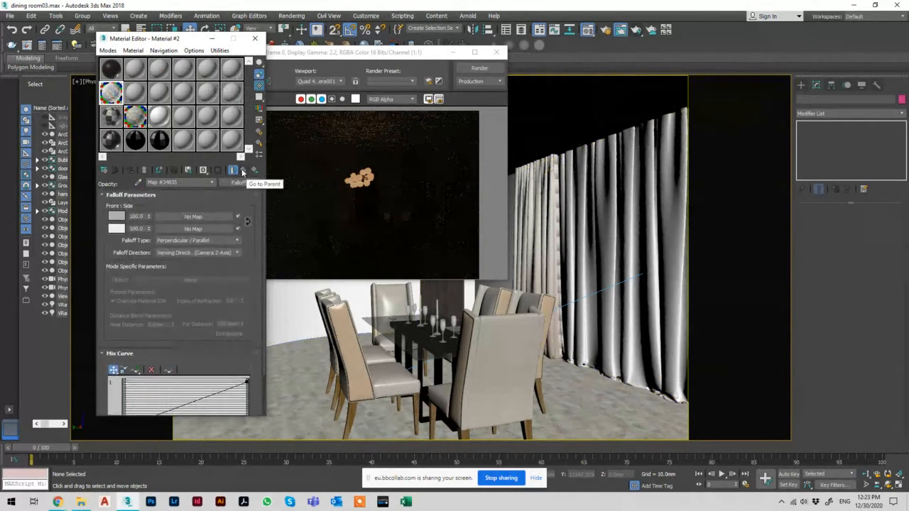
click(242, 171)
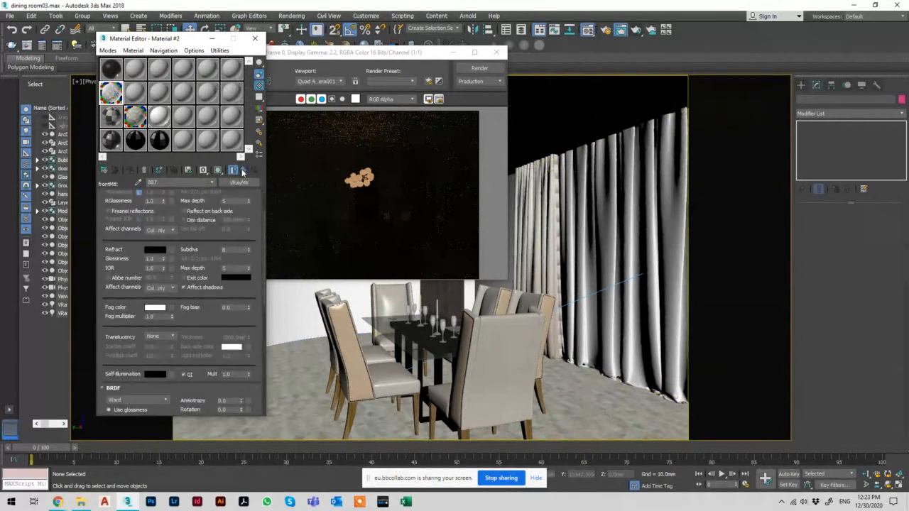
scroll(204, 239, down, 10)
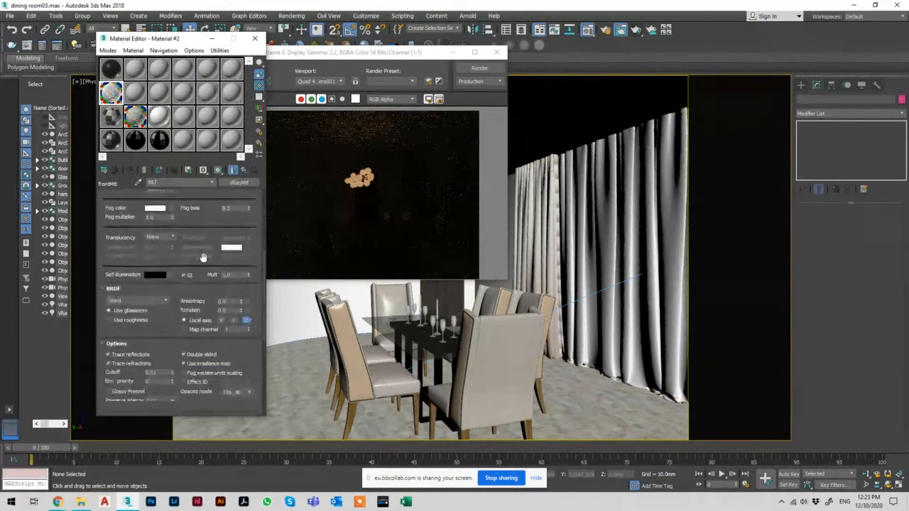
Step: Return to the two-sided curtain material and copy its front material 887 as an instance into a free sample slot
click(242, 172)
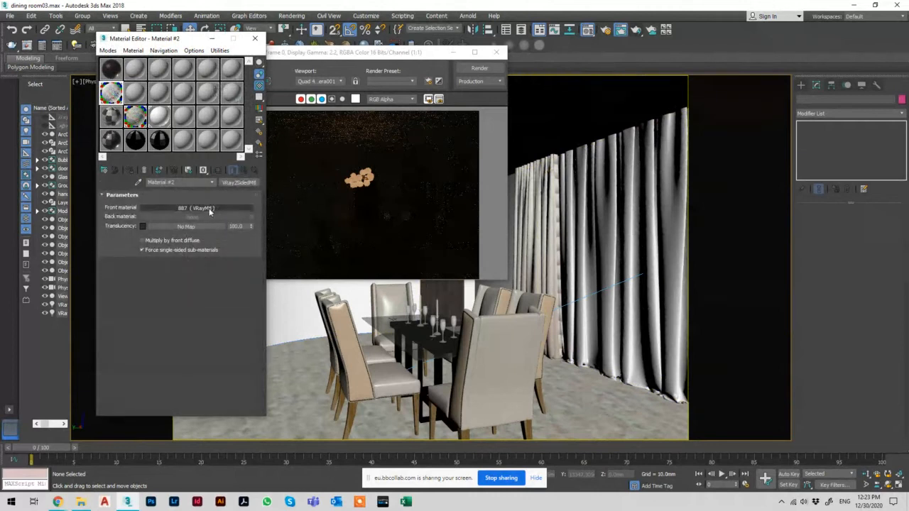
drag(146, 105, 169, 209)
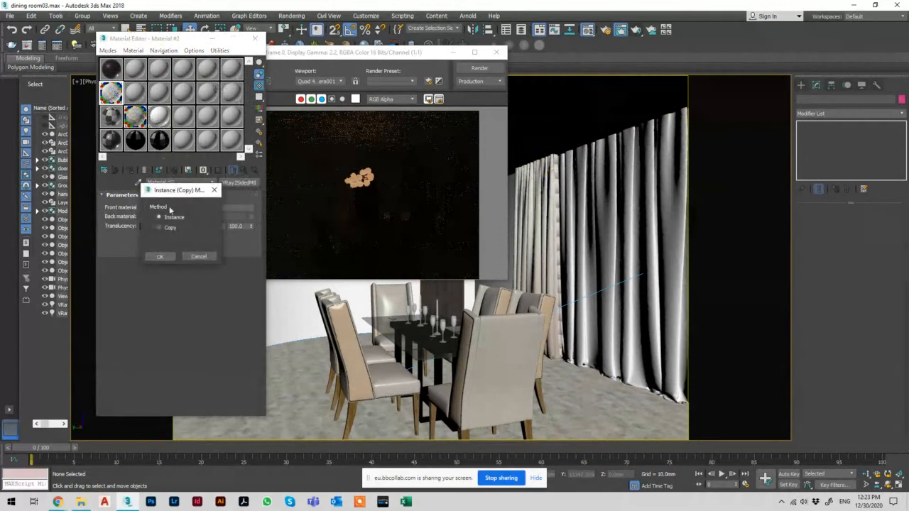
click(167, 254)
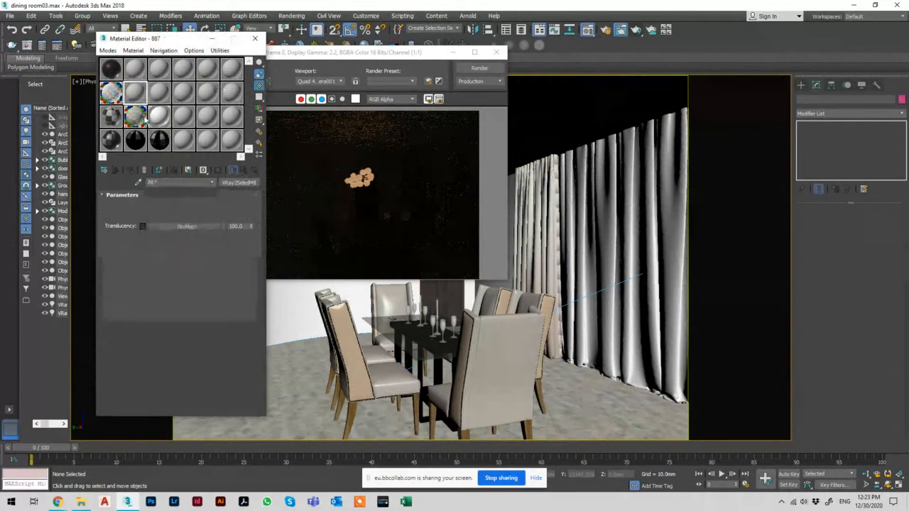
Step: Assign material 887 to the long curtain covering the window and check the material's opacity mode options
click(529, 219)
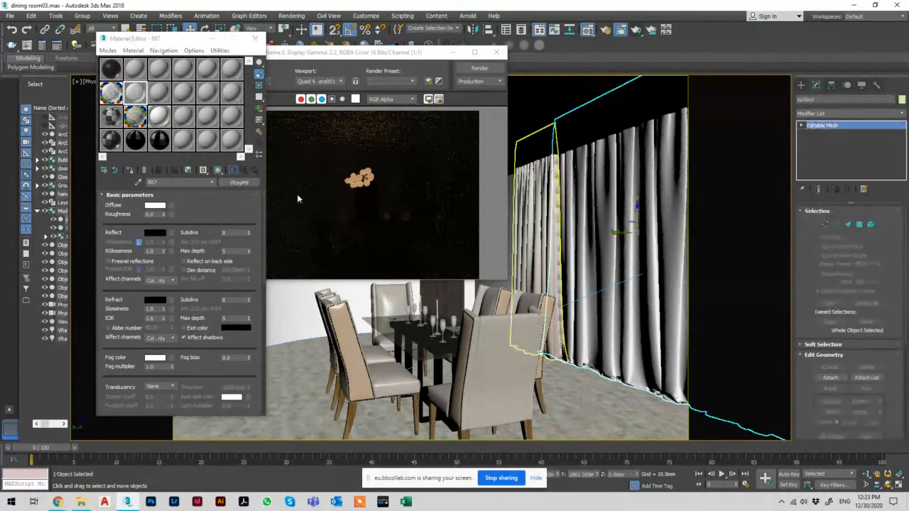
click(130, 171)
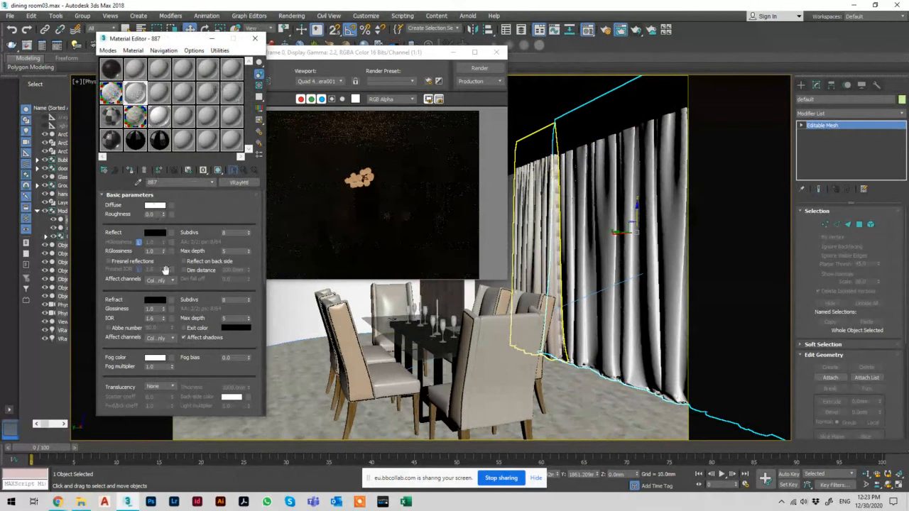
scroll(196, 263, down, 10)
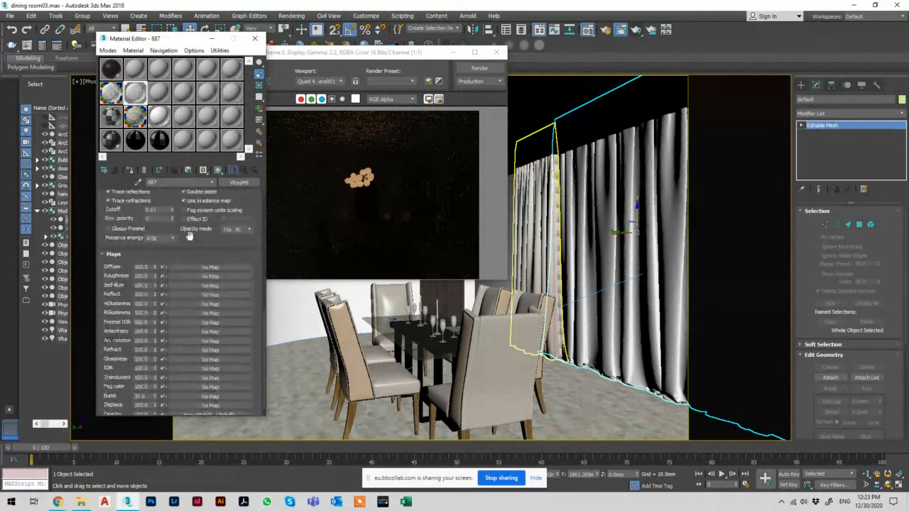
click(251, 231)
click(363, 210)
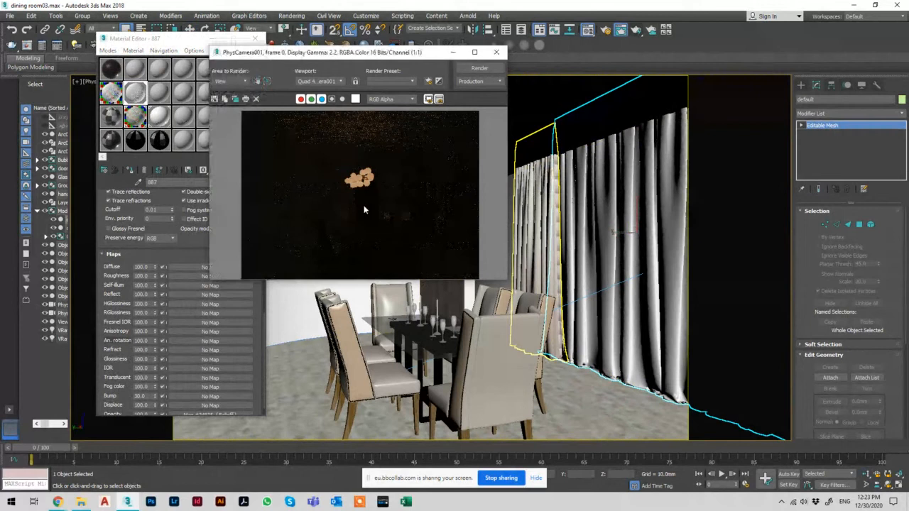
Step: Start a test render of the PhysCamera001 view, cancel it and dismiss the rendered frame
click(478, 68)
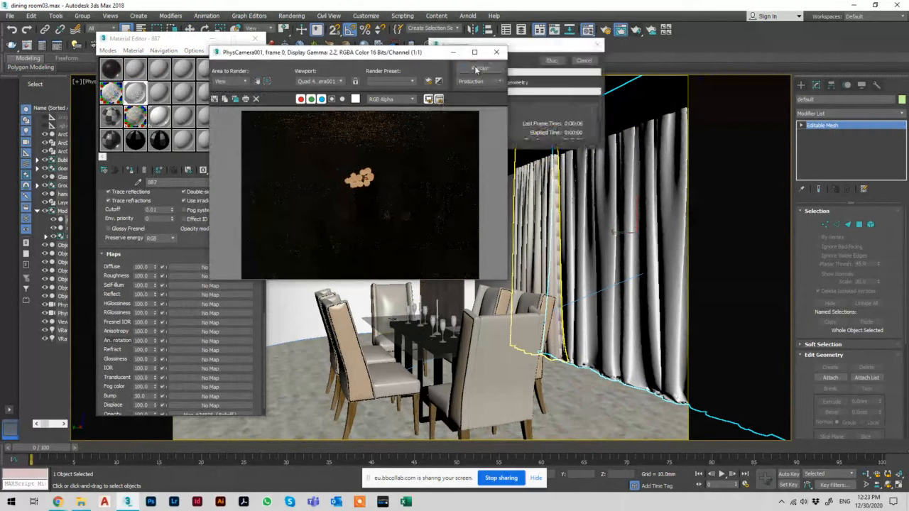
click(581, 61)
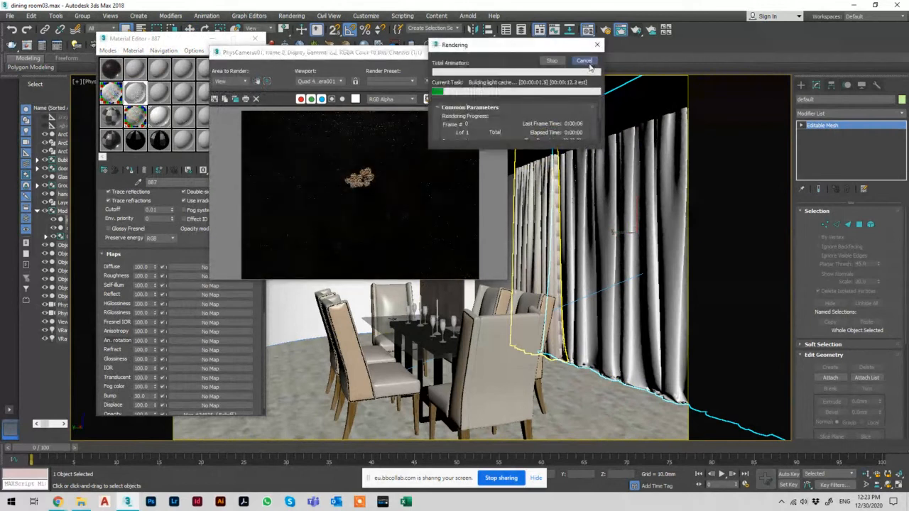
click(489, 44)
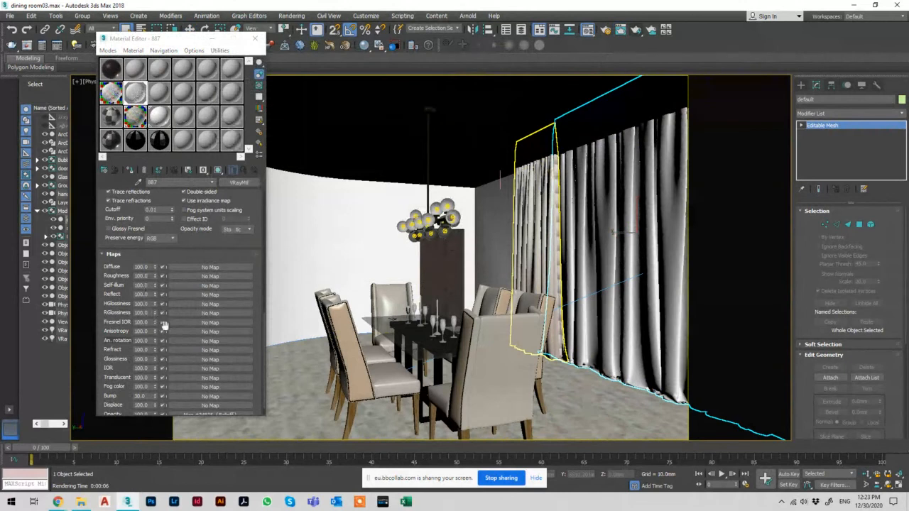
Step: Clear the Falloff map from material 887's opacity and assign the 02_bump bitmap from the fabric texture folder instead
scroll(182, 368, down, 1)
drag(206, 390, 206, 399)
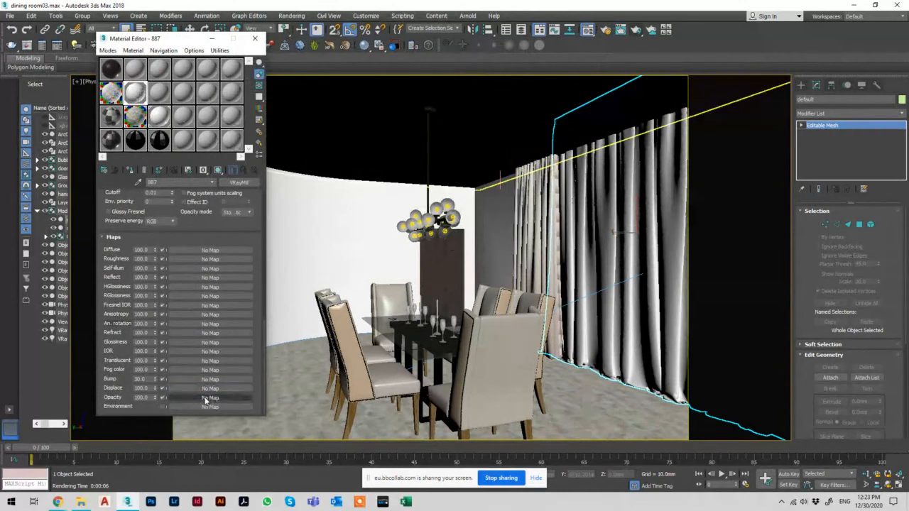
click(206, 399)
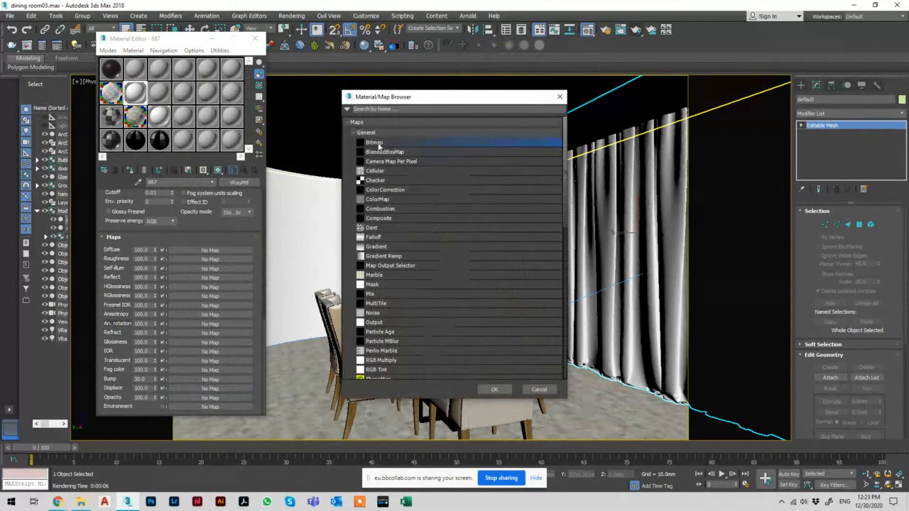
double_click(377, 145)
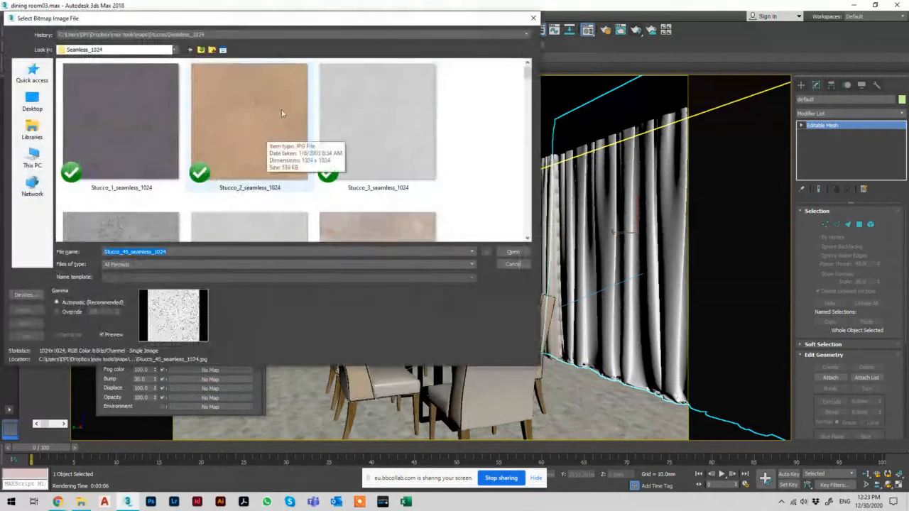
click(190, 50)
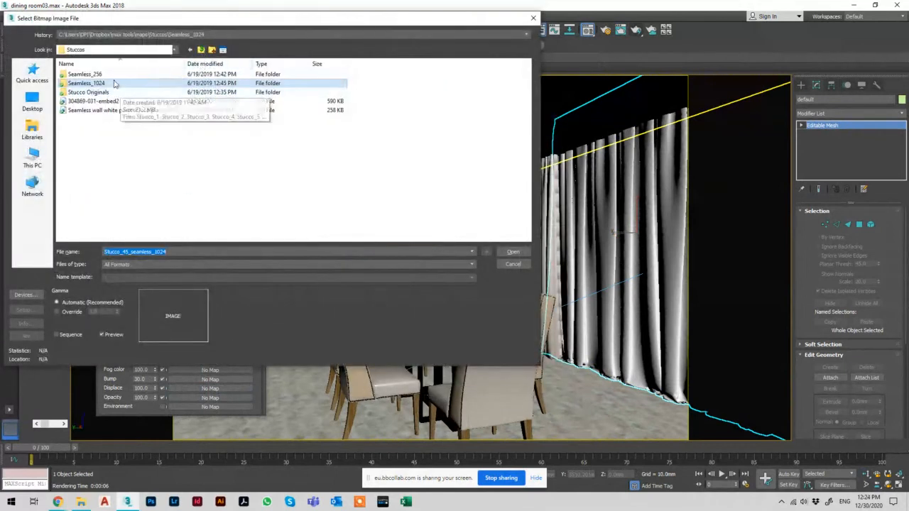
click(201, 49)
click(201, 50)
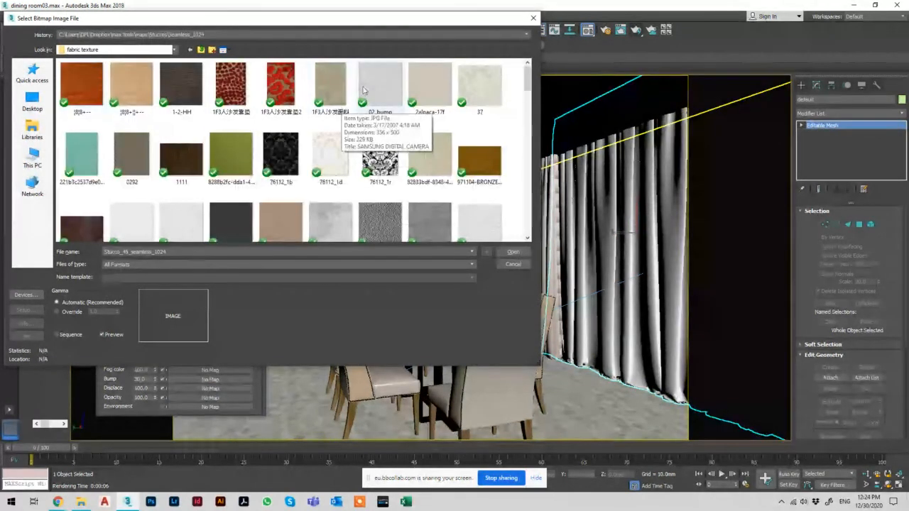
click(372, 86)
double_click(369, 86)
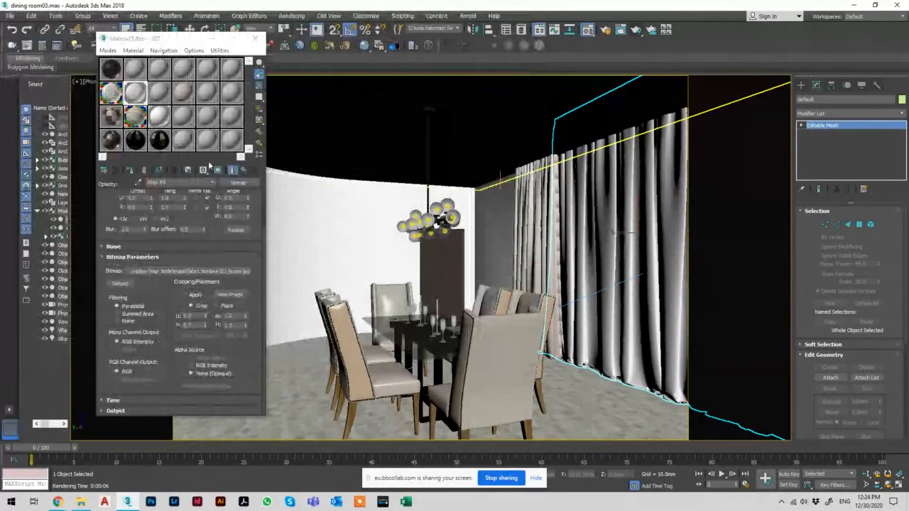
Step: Test render material 887 with the new opacity bitmap, and display that bitmap on the curtain in the shaded viewport
click(242, 170)
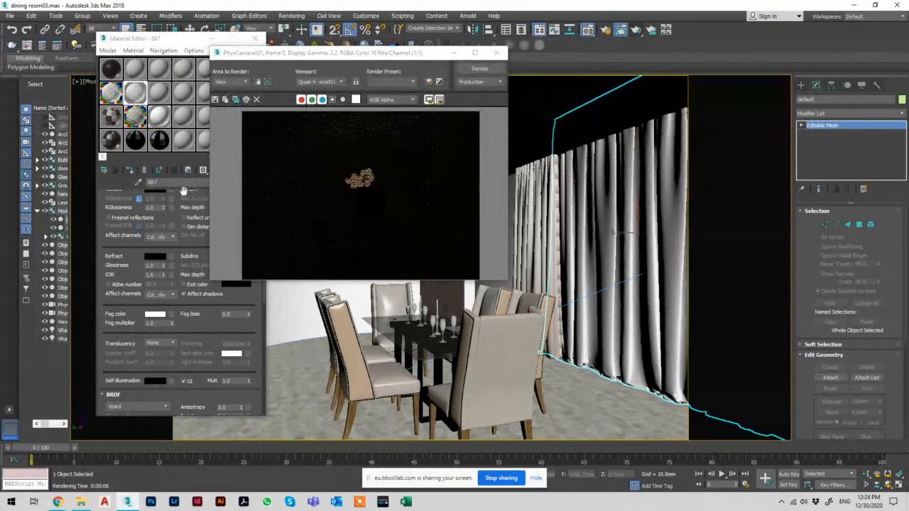
scroll(192, 302, down, 10)
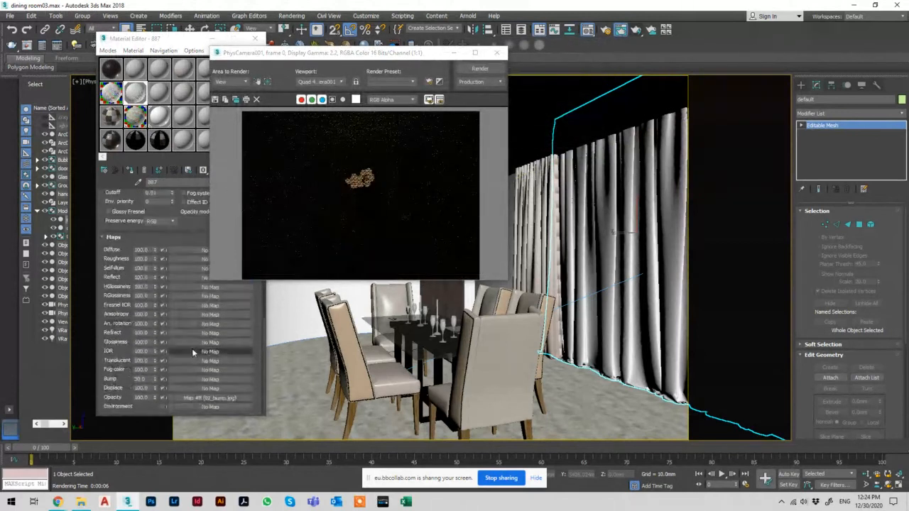
click(197, 398)
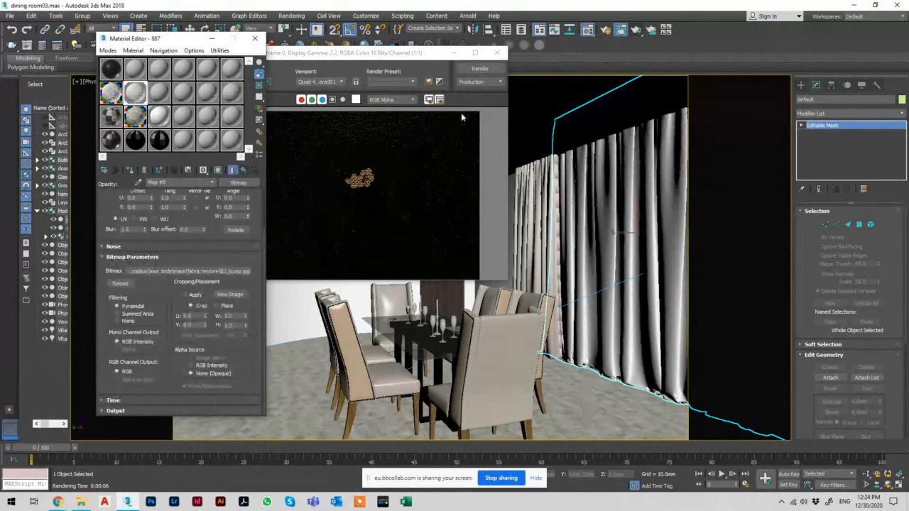
click(497, 52)
click(218, 170)
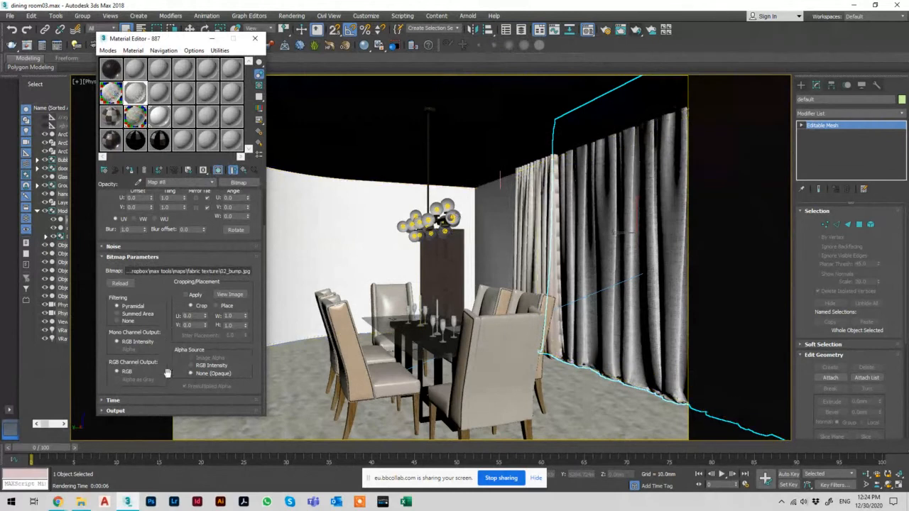
Step: Try inverting the output of the opacity bitmap and test render the camera view
click(157, 410)
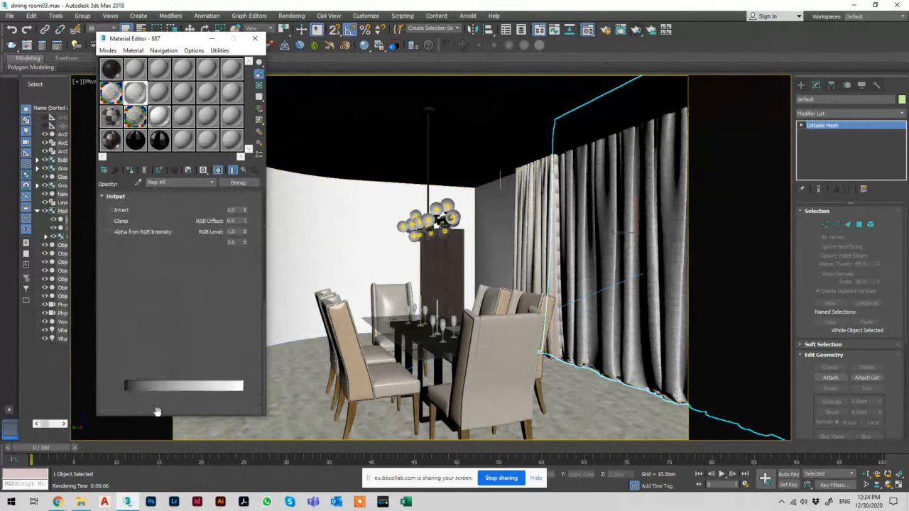
click(112, 210)
key(shift+q)
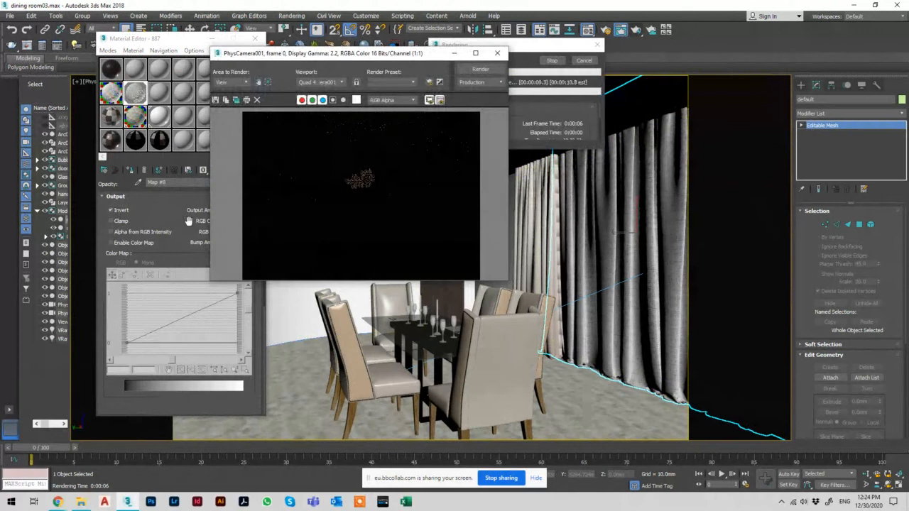
scroll(409, 185, down, 1)
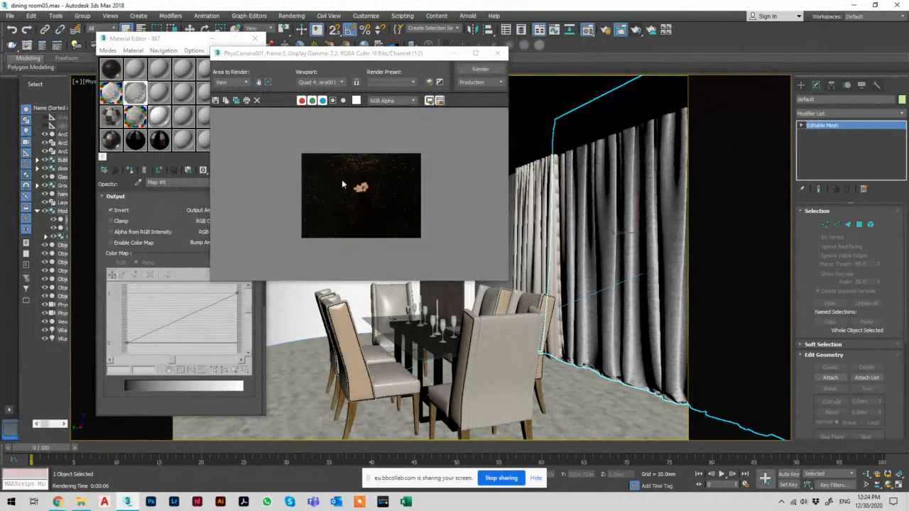
click(497, 53)
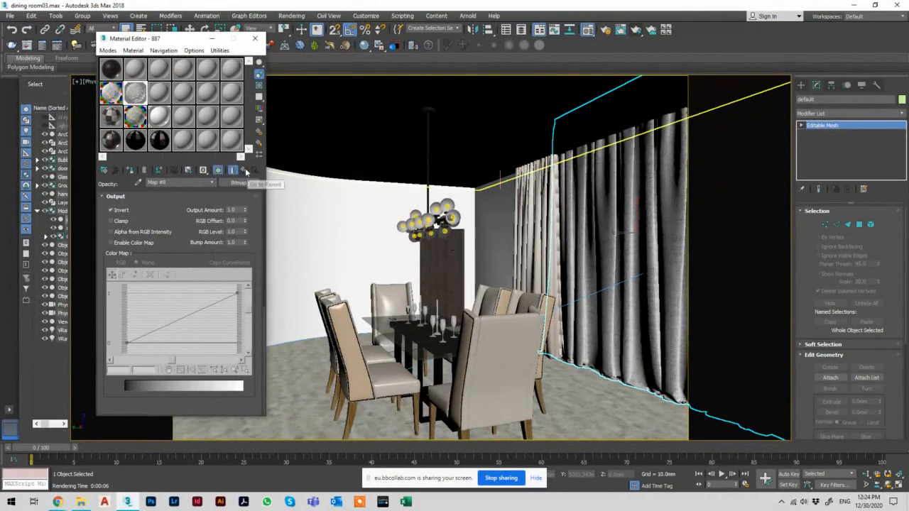
Step: Reopen material 887's opacity bitmap from its map list and turn off the output inversion
click(244, 171)
scroll(205, 363, down, 4)
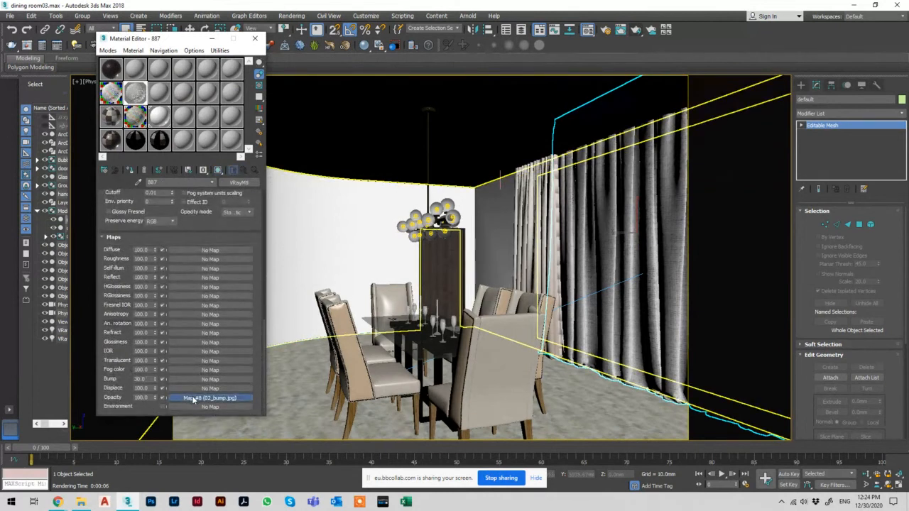
click(192, 398)
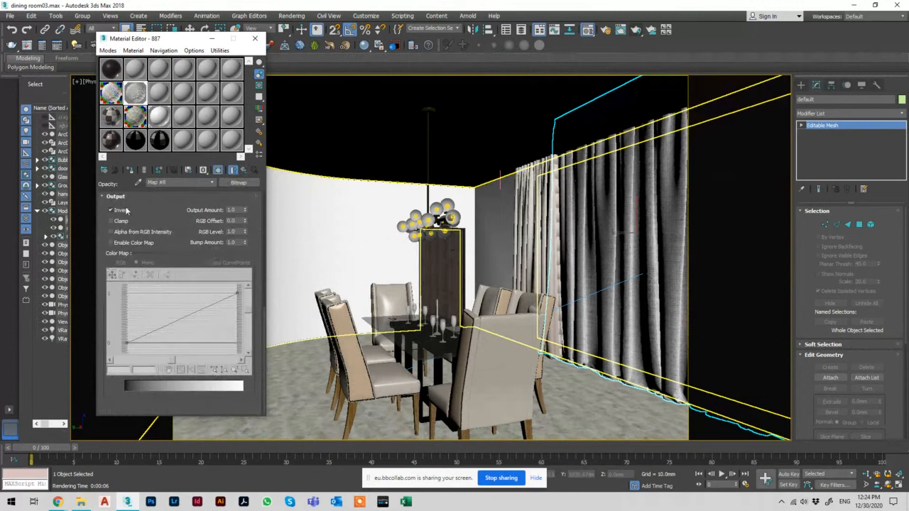
Step: Replace the opacity bitmap's image with mpm_vol.07_p08_fabric_3_diff.jpg from the fabric texture folder
scroll(145, 215, up, 10)
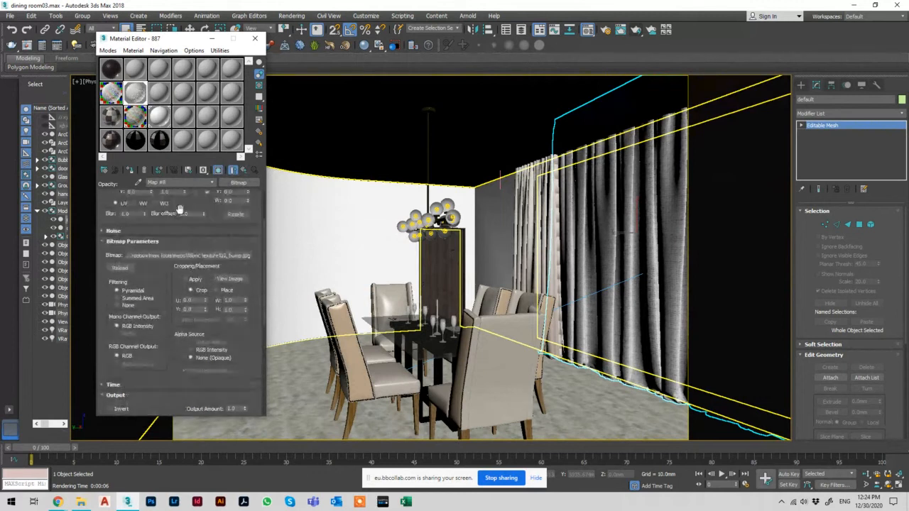
scroll(197, 277, up, 1)
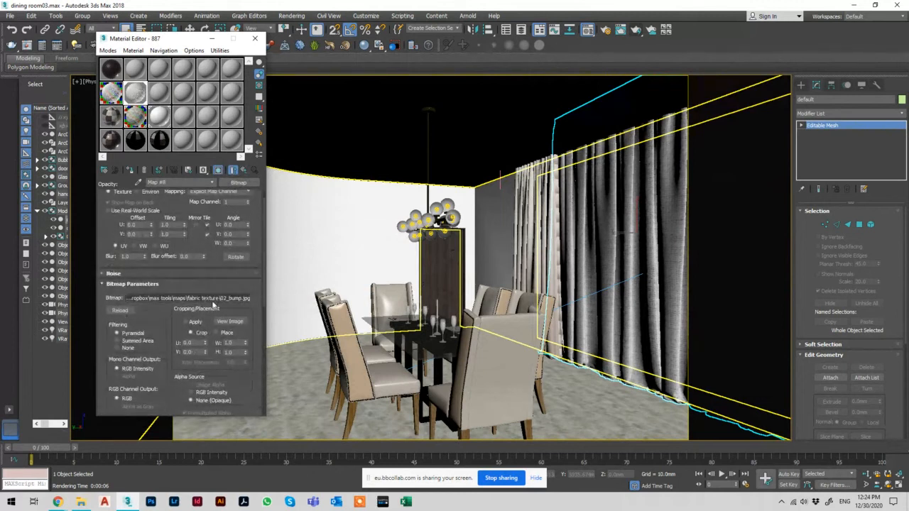
click(213, 298)
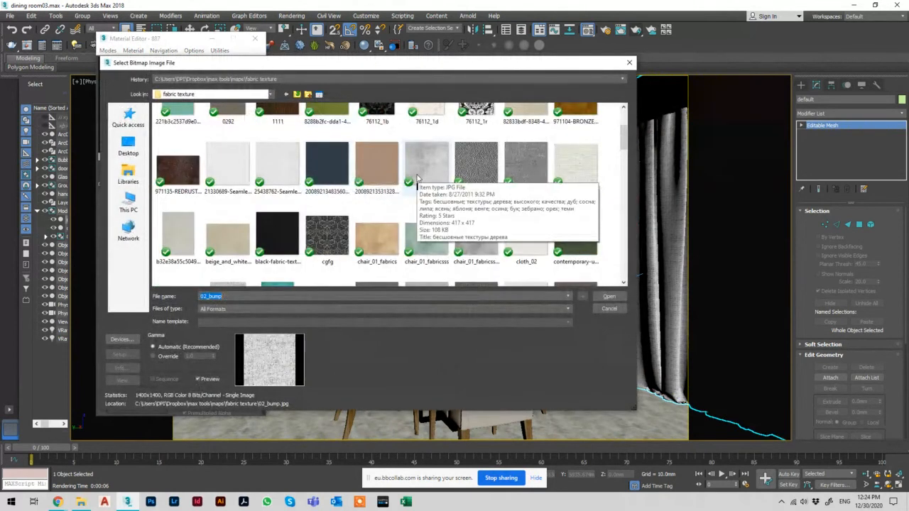
scroll(409, 179, down, 3)
scroll(410, 179, down, 3)
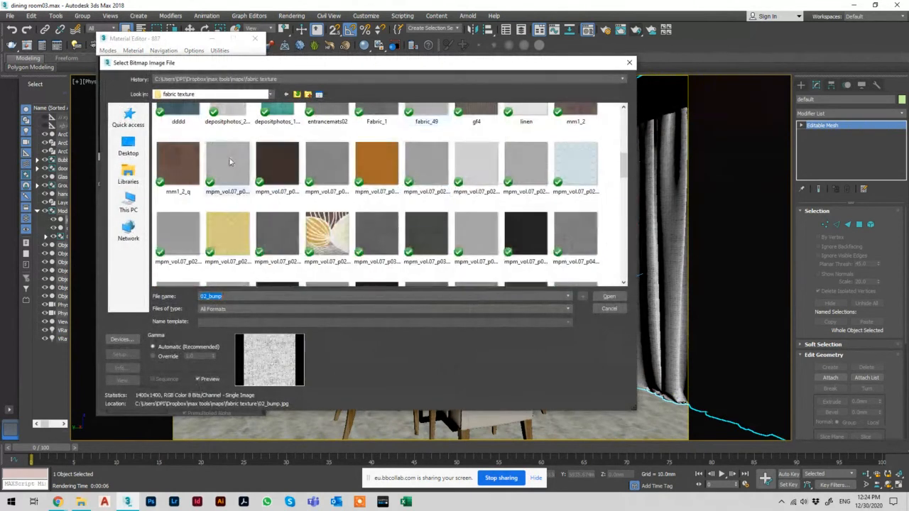
scroll(373, 222, down, 3)
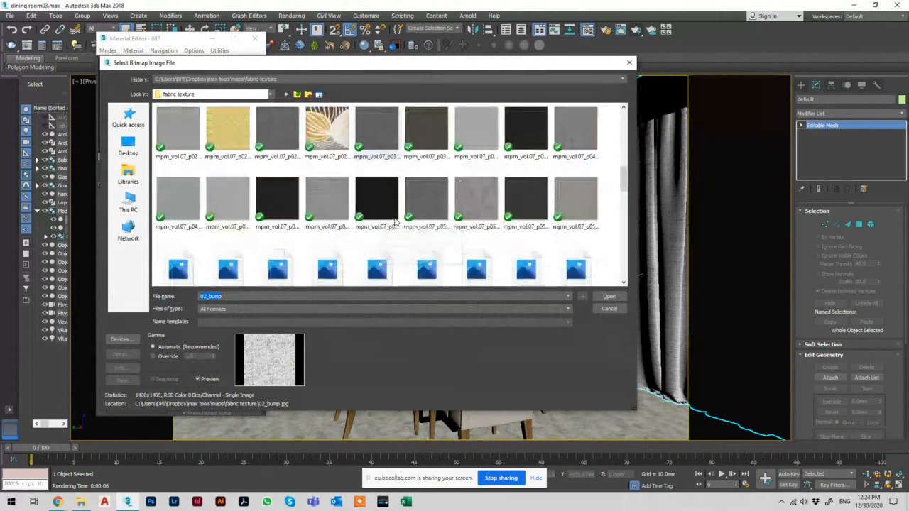
scroll(393, 164, down, 3)
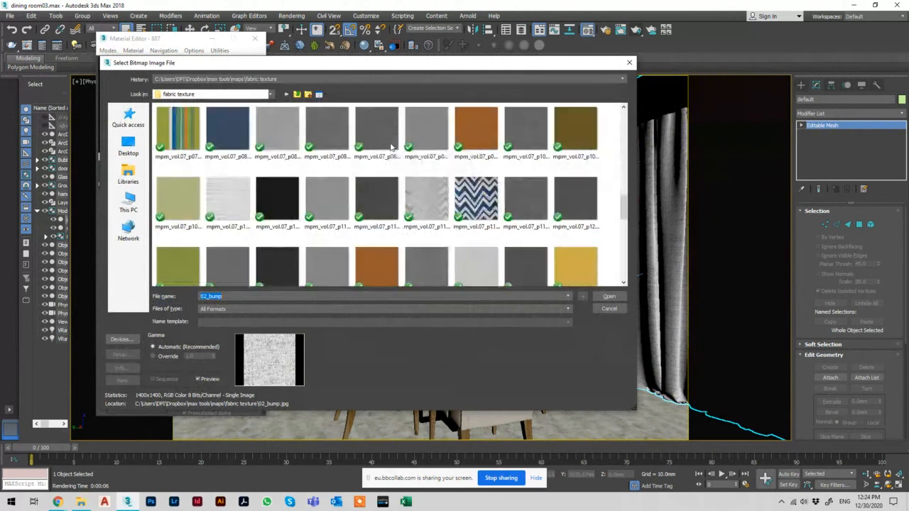
scroll(382, 163, down, 3)
scroll(382, 164, up, 6)
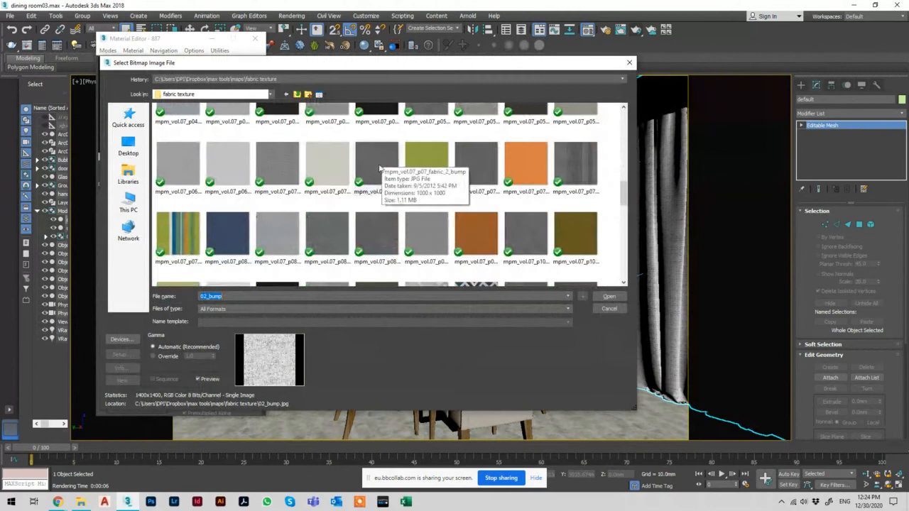
double_click(327, 227)
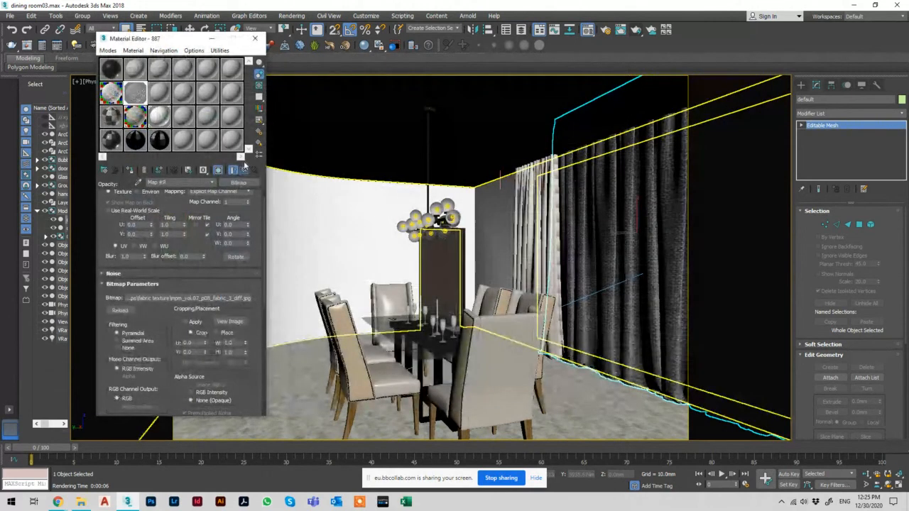
Step: Preview material 887's sample enlarged against a checkered background and test render the camera view
click(243, 170)
double_click(138, 95)
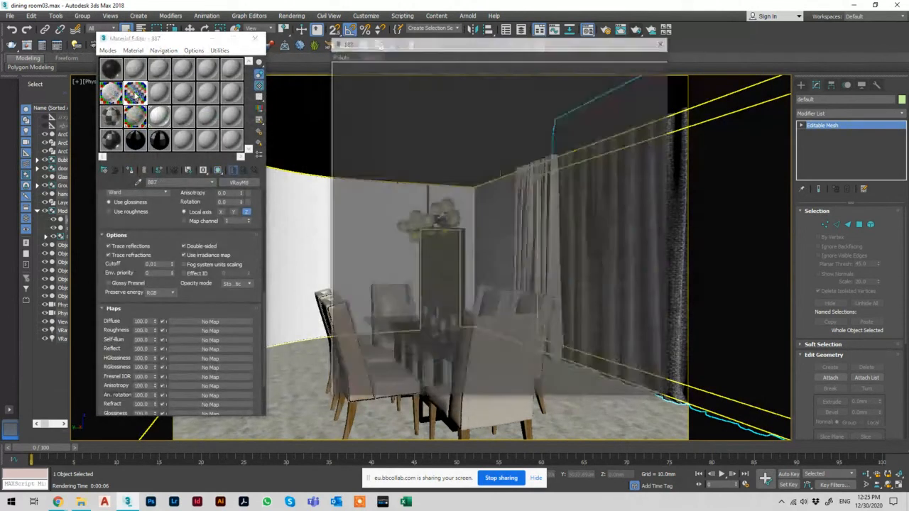
click(662, 41)
click(639, 33)
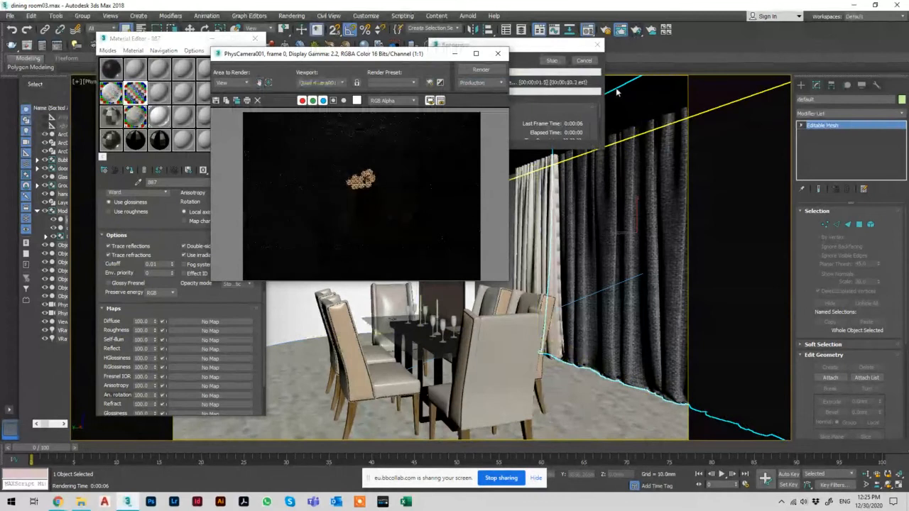
Step: Hide the selected curtain and select the window glass pane behind it
right_click(609, 179)
click(629, 146)
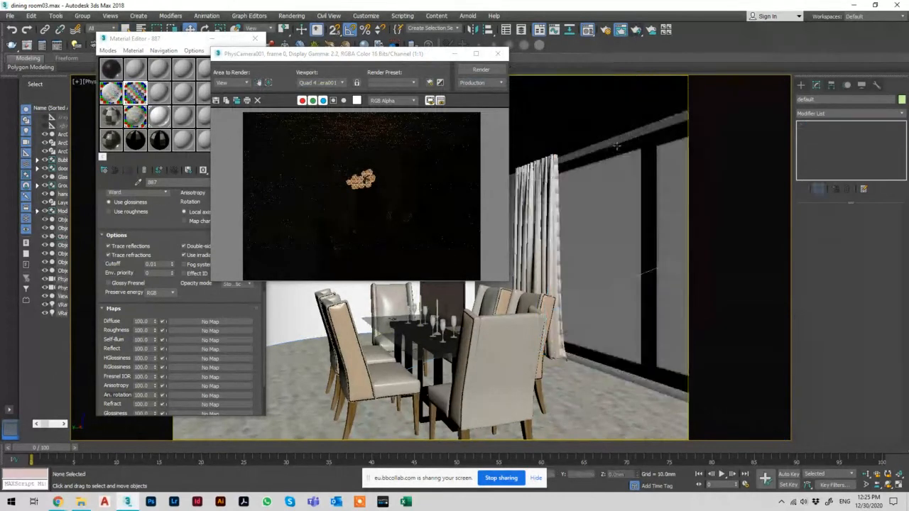
click(616, 198)
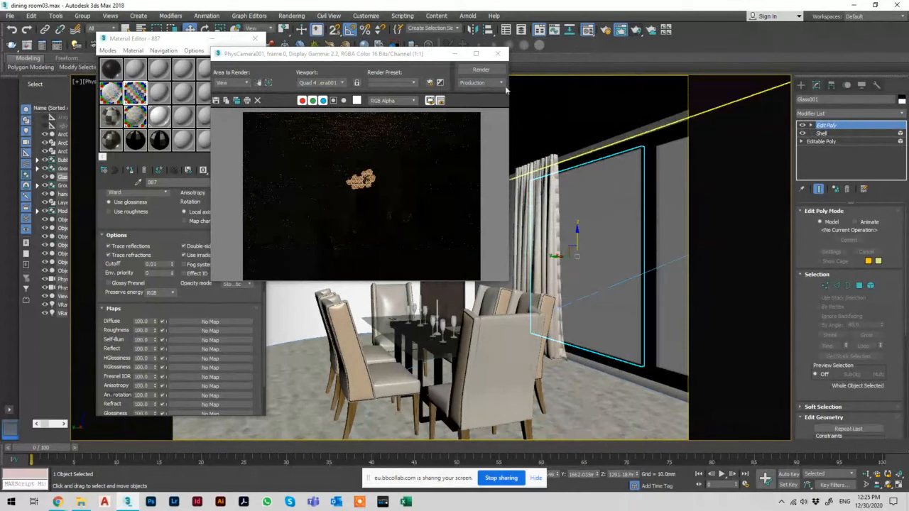
Step: Test render the camera view with the sheer curtain hidden
click(481, 69)
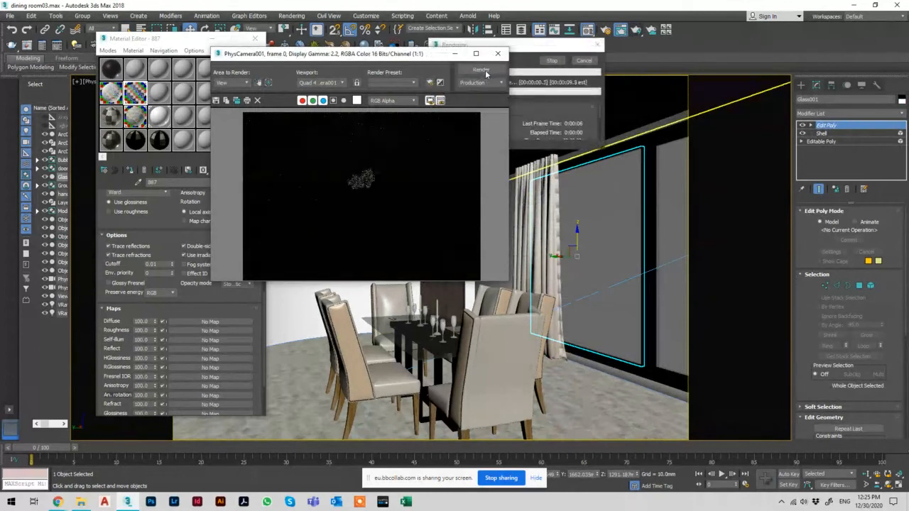
Step: Switch to the Collaborate session in Chrome, unmute the microphone, check the attendees list, and return to 3ds Max
key(alt+Tab)
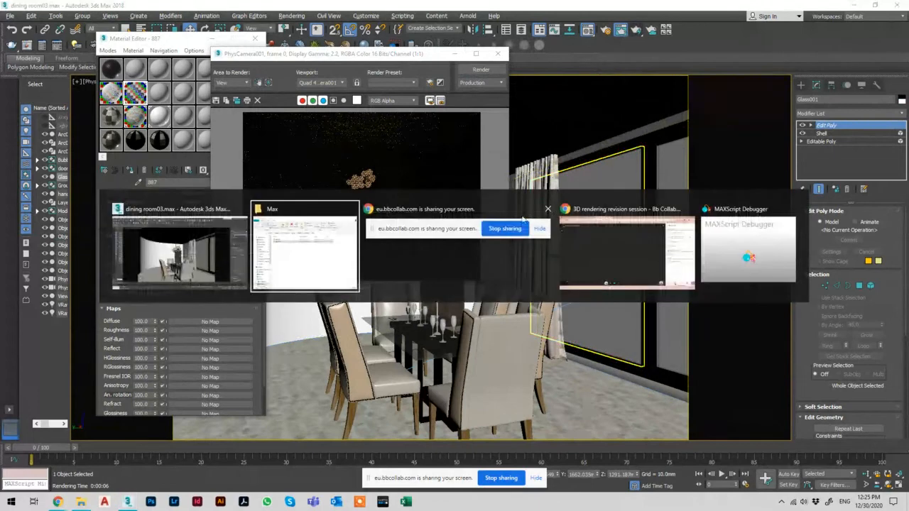
key(alt+Tab)
key(alt+Tab)
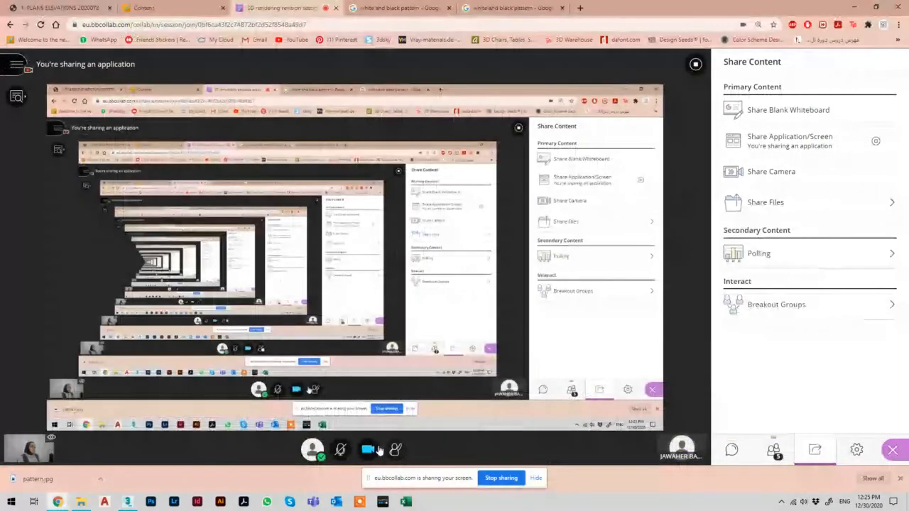
click(342, 452)
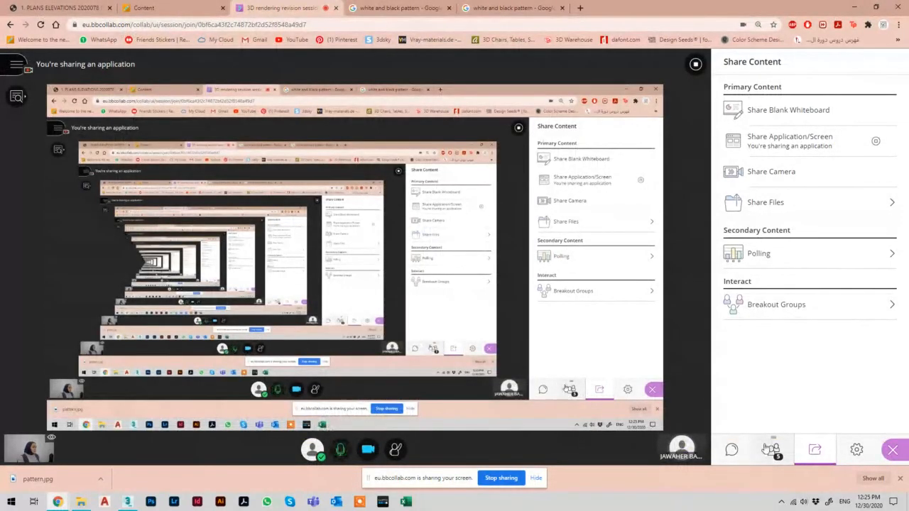
click(773, 450)
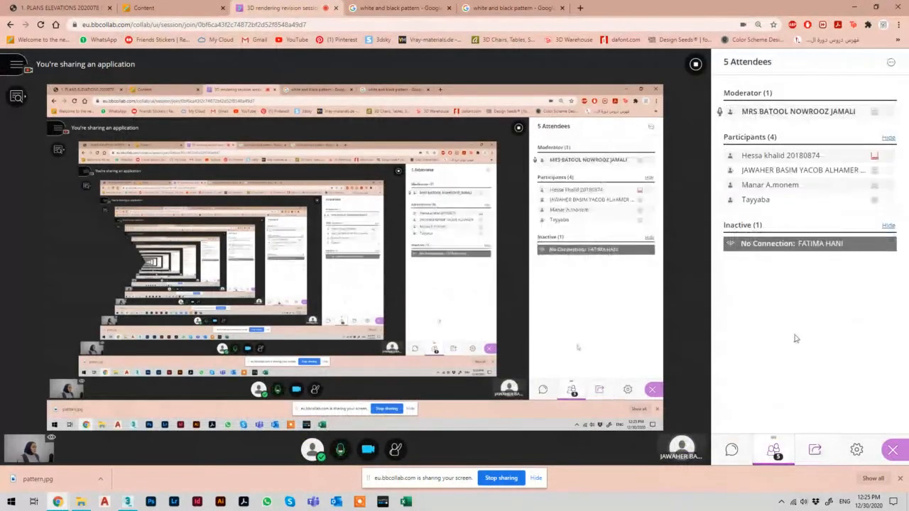
click(856, 7)
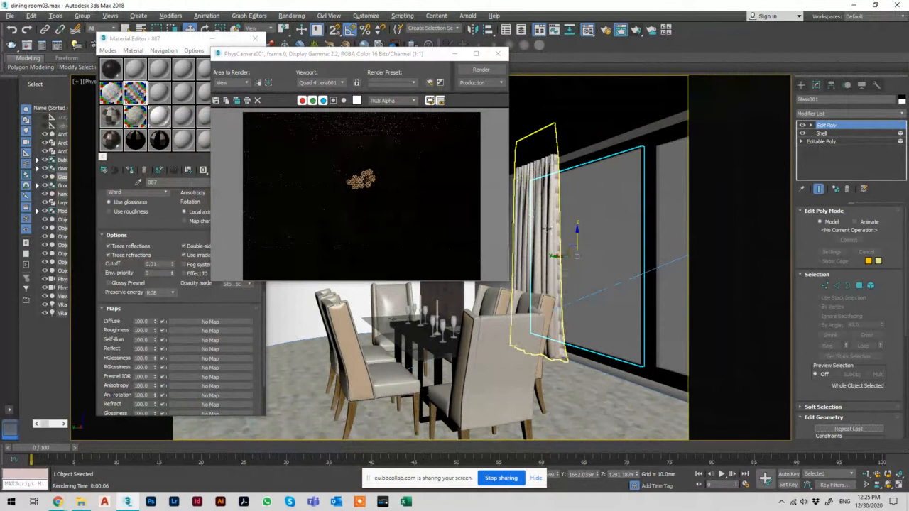
Step: Close the render, sample the window glass material into the Material Editor, and change its type to VRayMtl
click(498, 54)
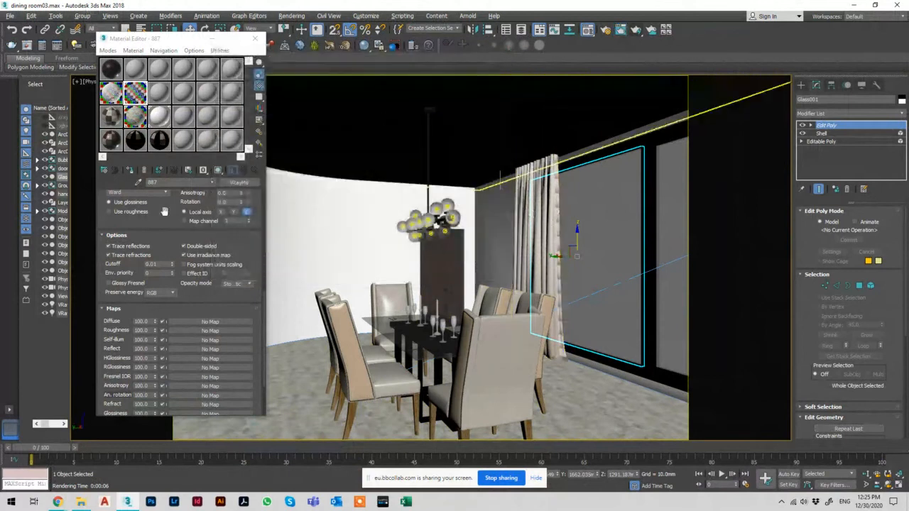
click(138, 182)
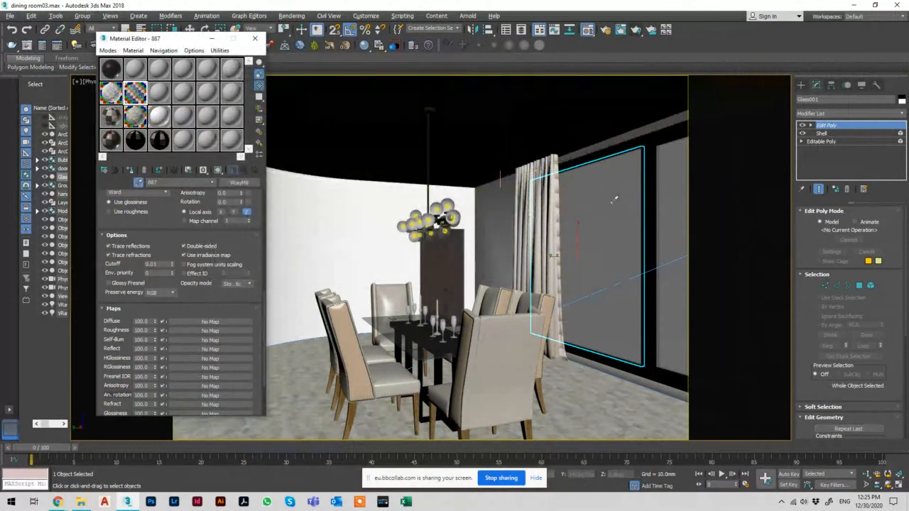
click(610, 203)
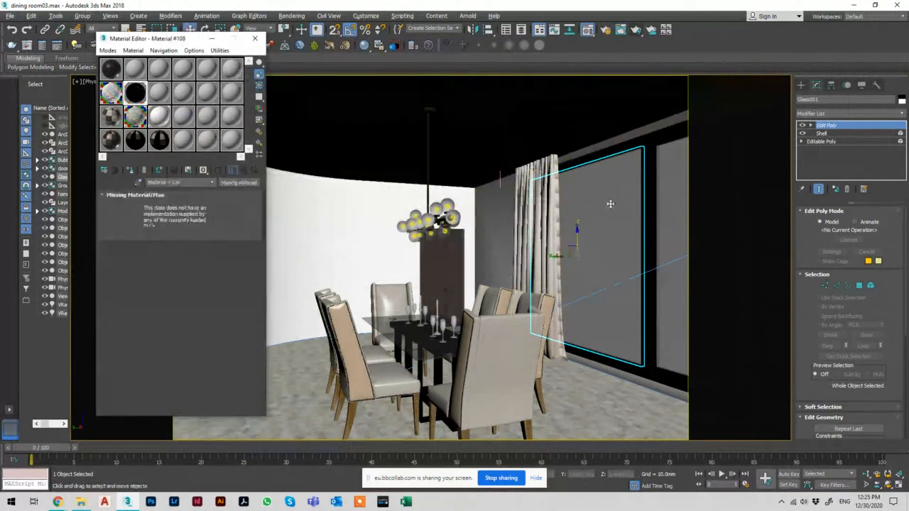
click(243, 183)
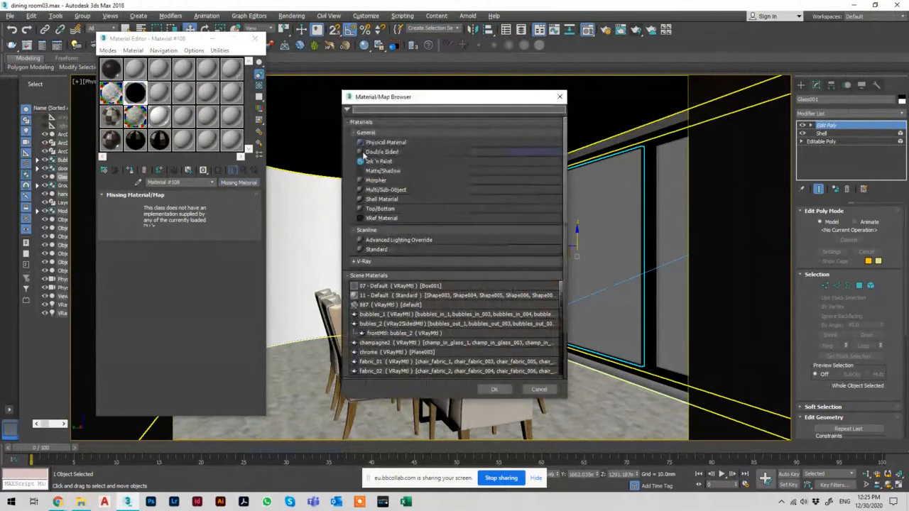
text(vraymtl)
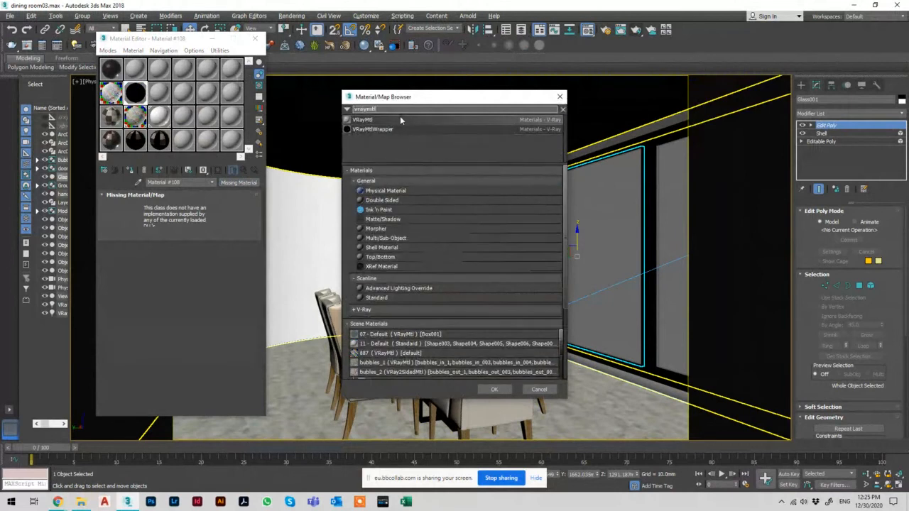
double_click(399, 116)
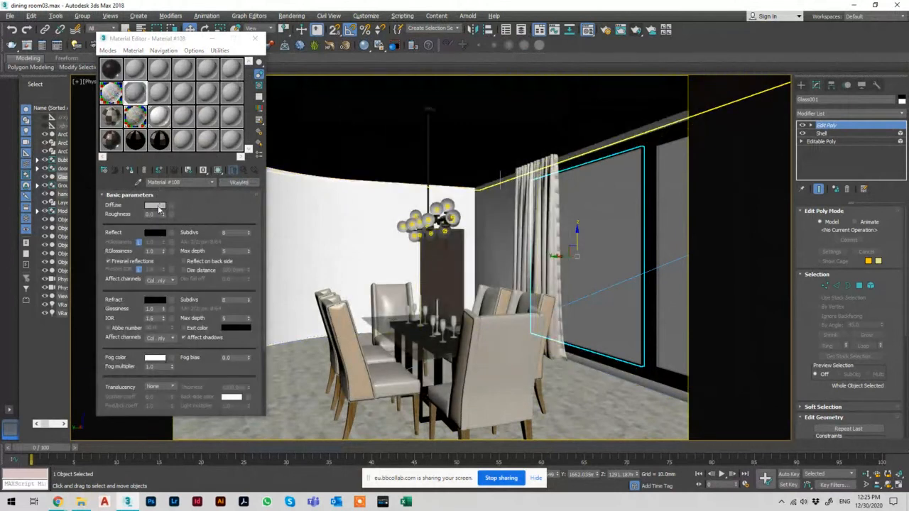
Step: Set the glass material's diffuse colour to a pale blue
click(158, 207)
click(242, 89)
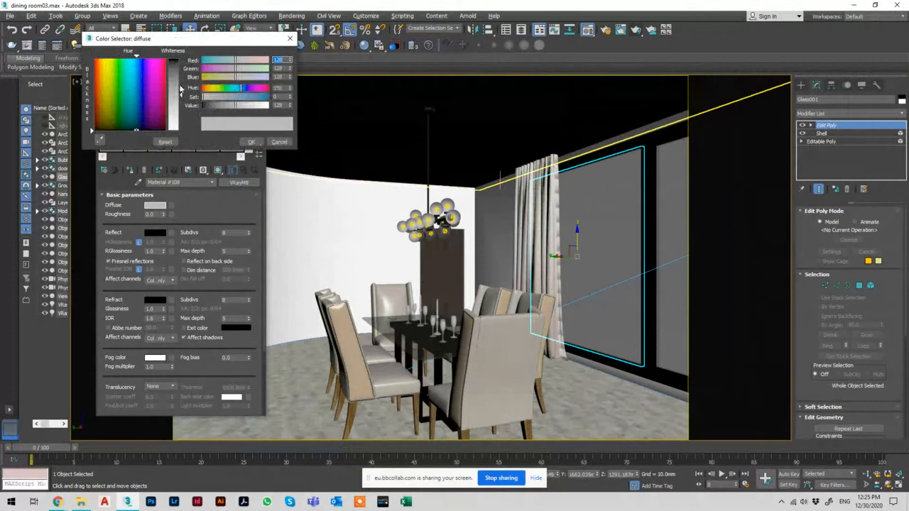
click(219, 97)
click(251, 106)
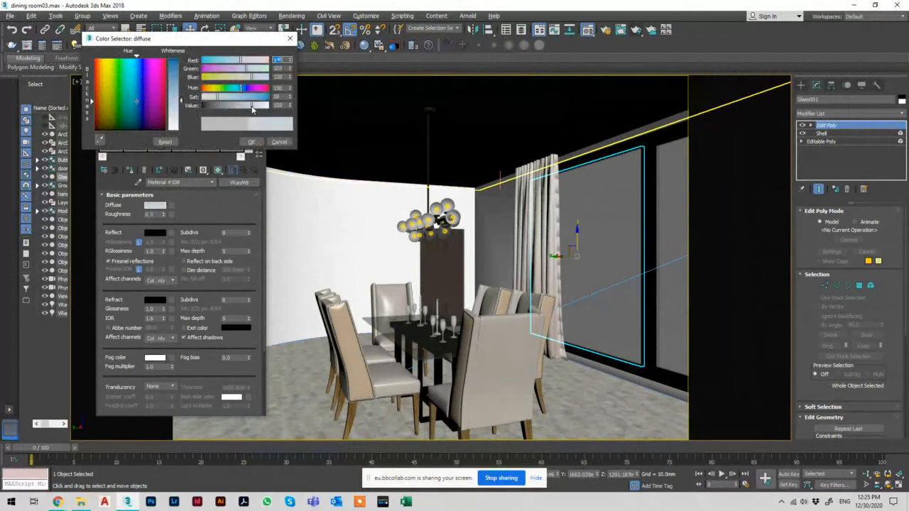
click(251, 143)
Step: Set the glass material's reflection colour to grey and turn off Fresnel reflections
click(155, 233)
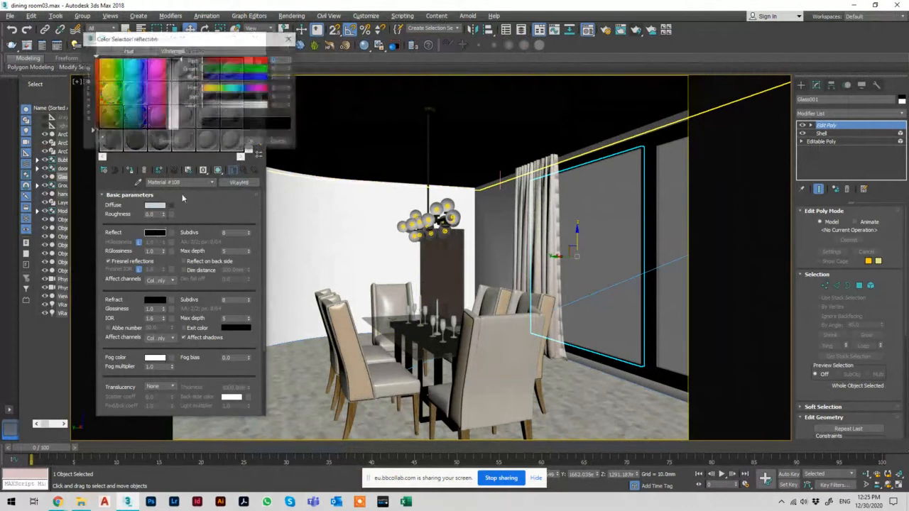
drag(184, 87, 178, 76)
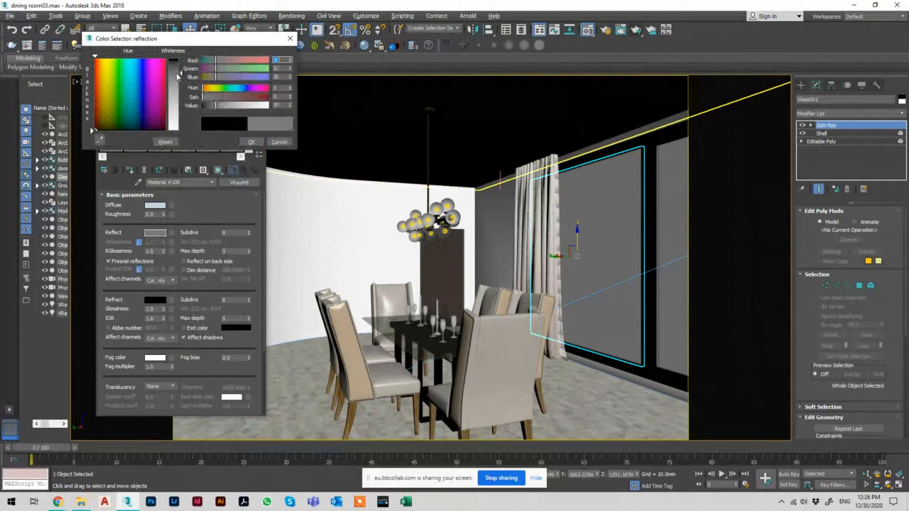
click(250, 141)
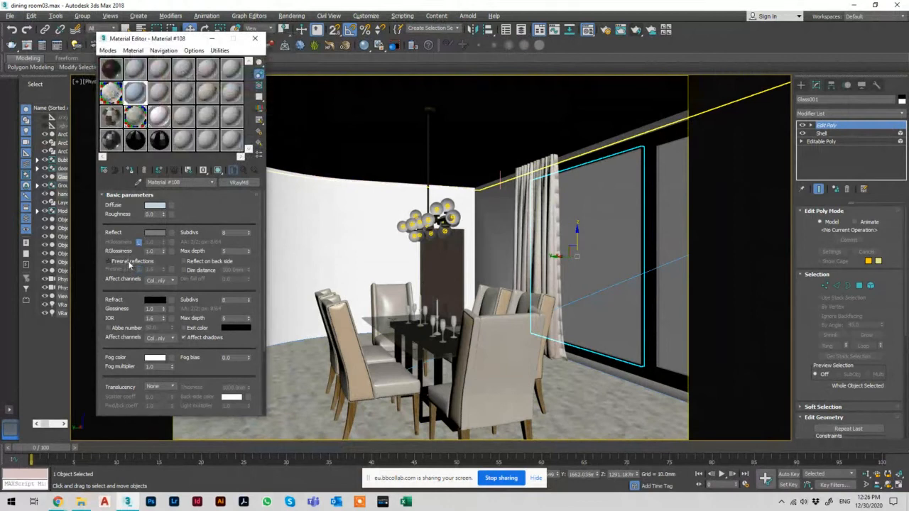
Step: Set the glass material's refraction colour to near-white and test render the camera view
scroll(185, 261, down, 3)
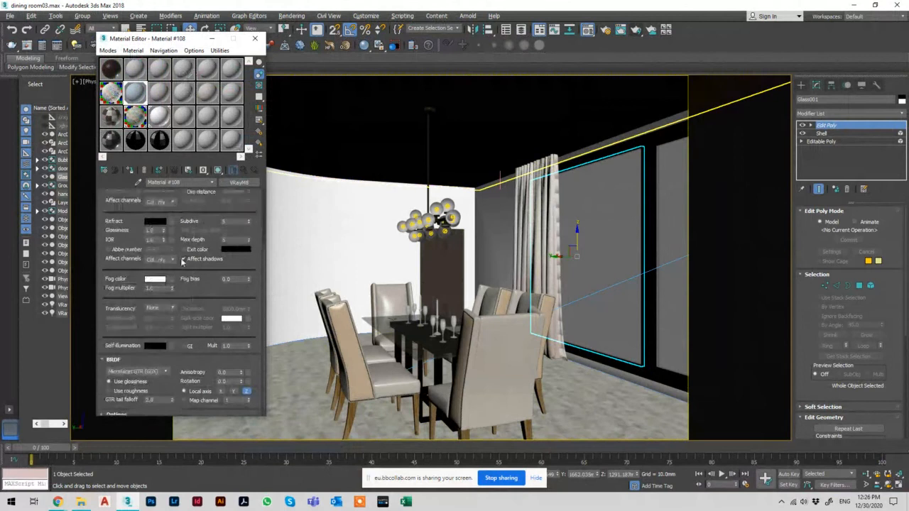
scroll(182, 262, up, 1)
click(154, 235)
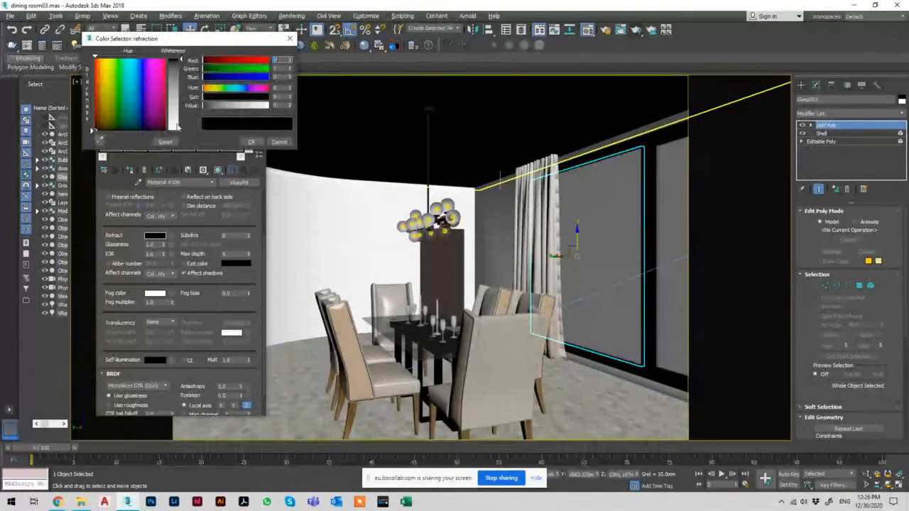
drag(177, 126, 179, 130)
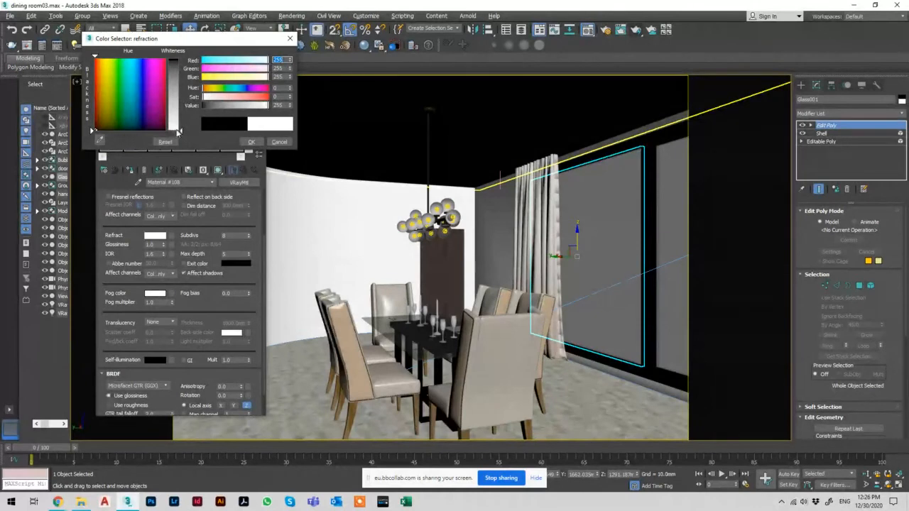
drag(178, 131, 179, 130)
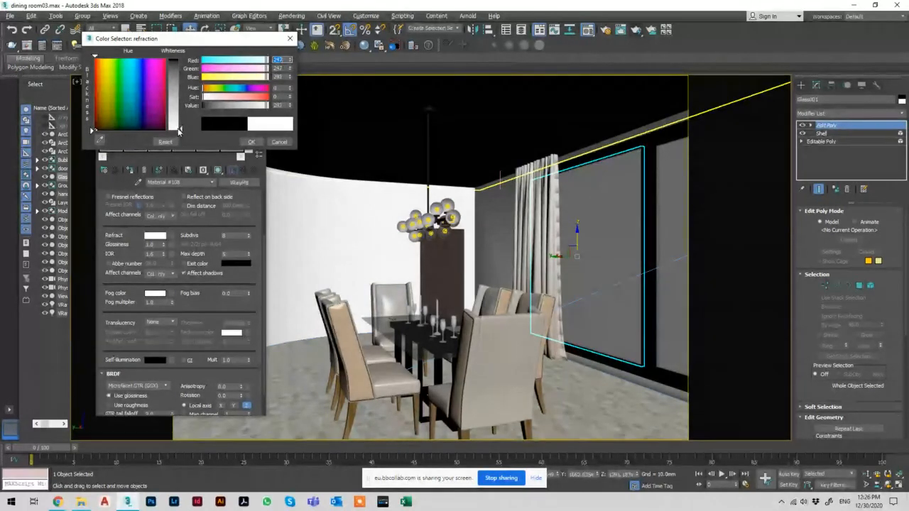
click(250, 142)
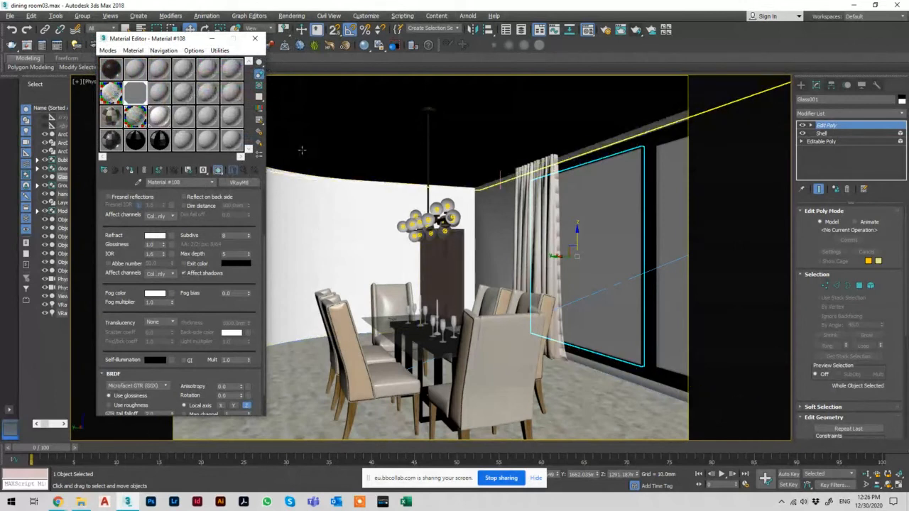
key(shift+q)
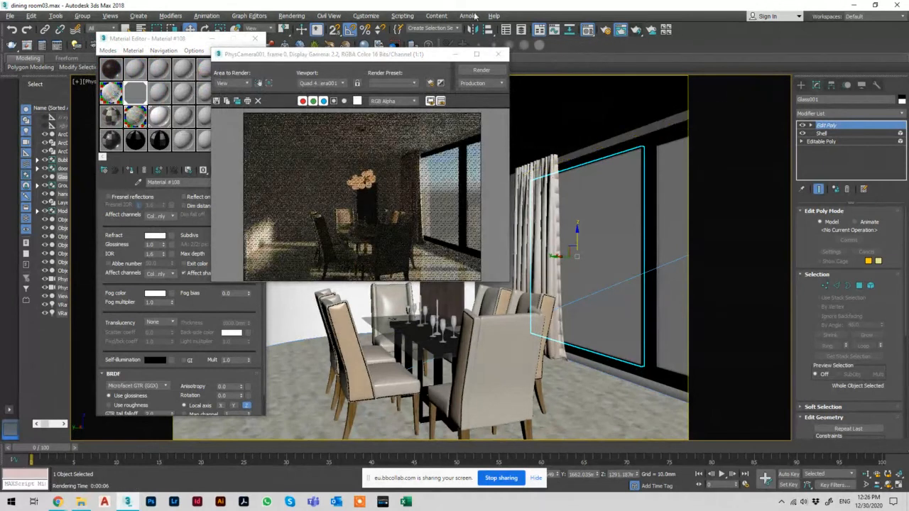
click(498, 54)
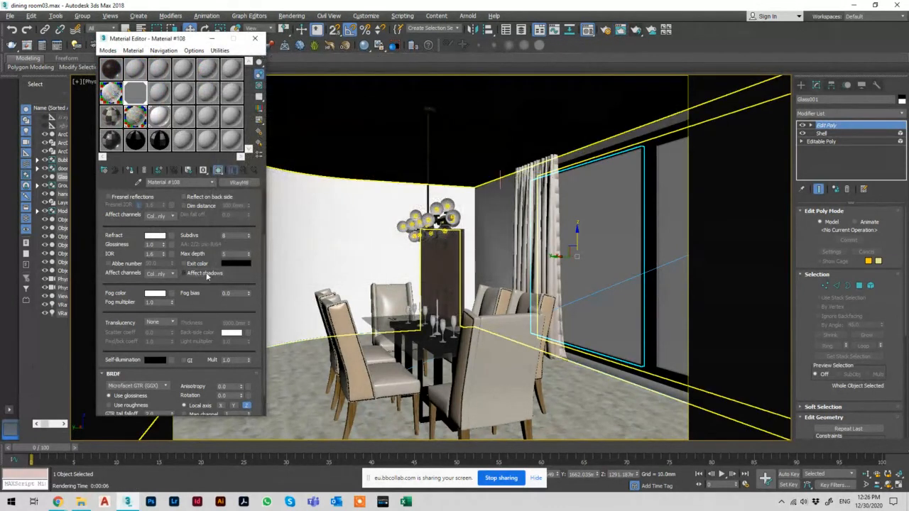
Step: Try a test render with the glass refraction's Affect shadows option off, and turn the option back on
key(shift+q)
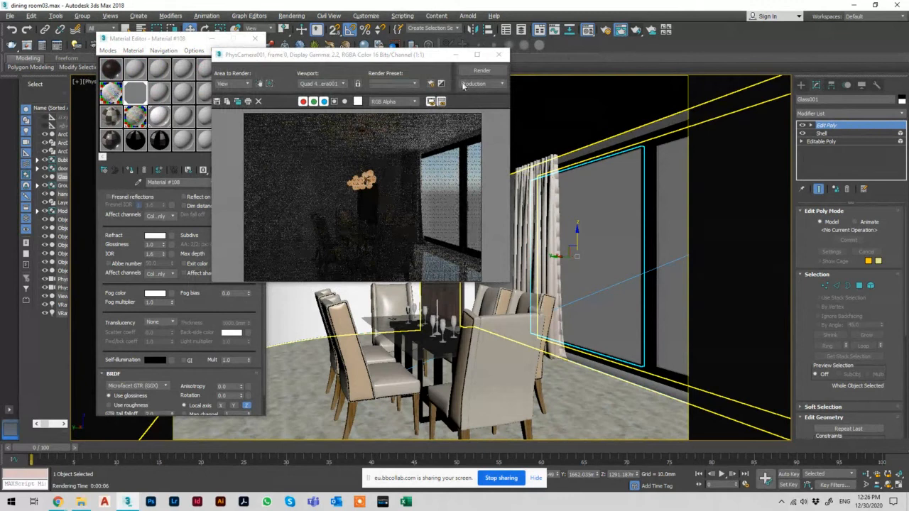
click(499, 54)
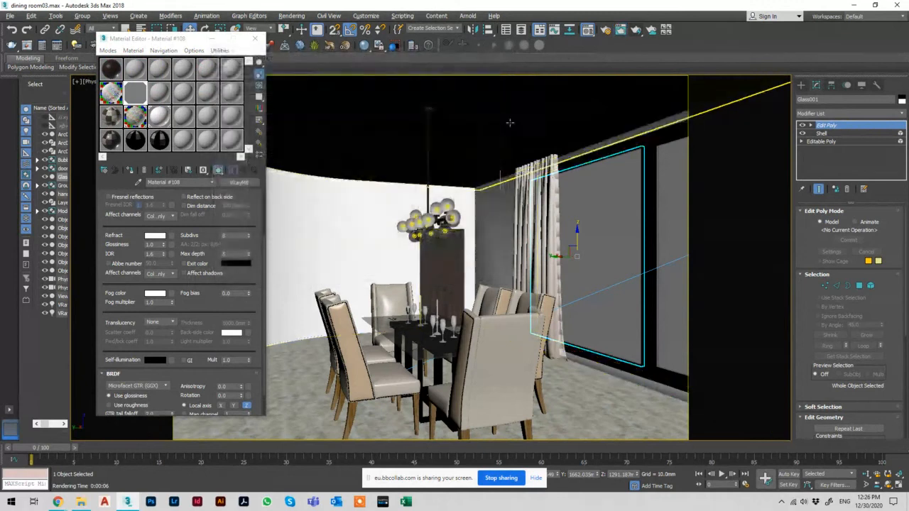
click(183, 274)
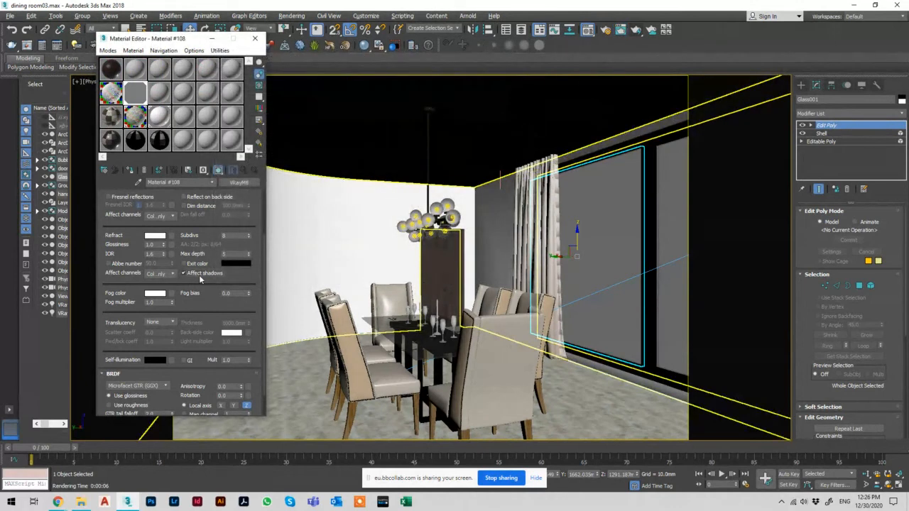
Step: Unhide all objects and test render the camera view with the curtain in front of the glass
right_click(515, 224)
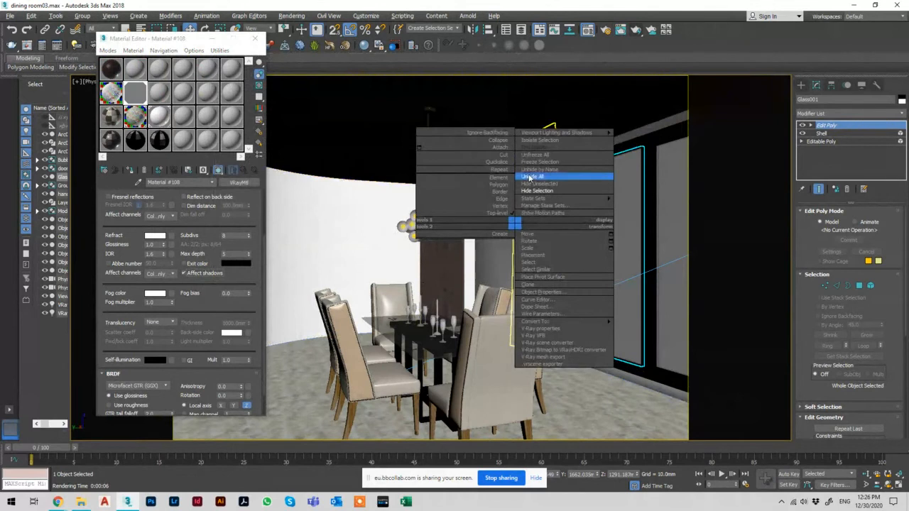
click(529, 177)
key(shift+q)
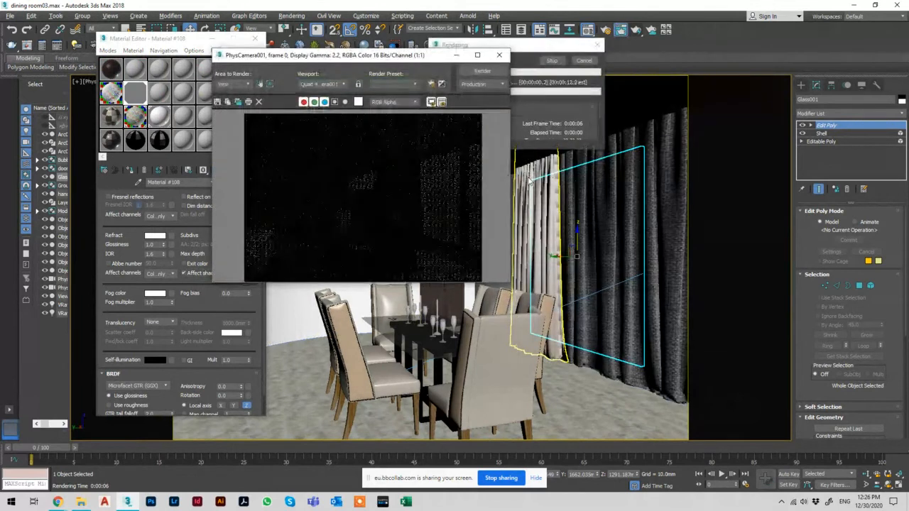
Step: Sample the sheer curtain's material, set its opacity map amount to 50 and test render the camera view
click(184, 292)
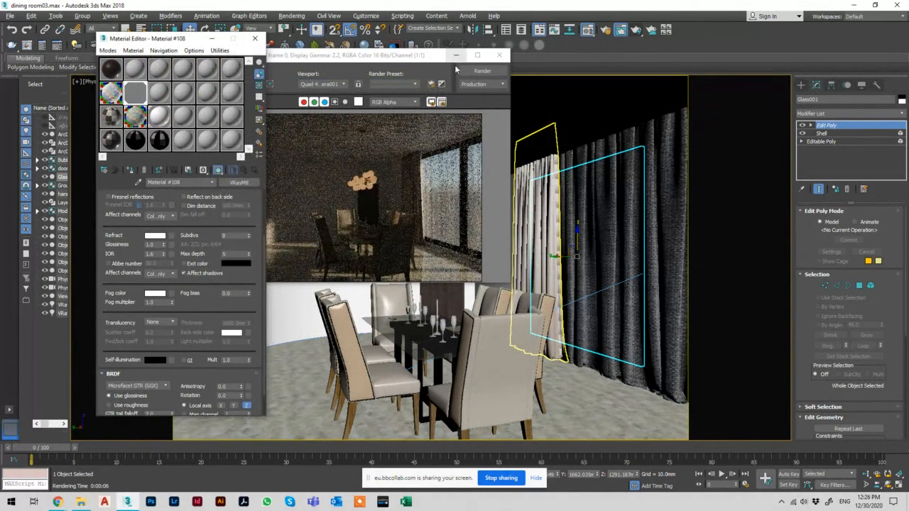
scroll(196, 366, down, 2)
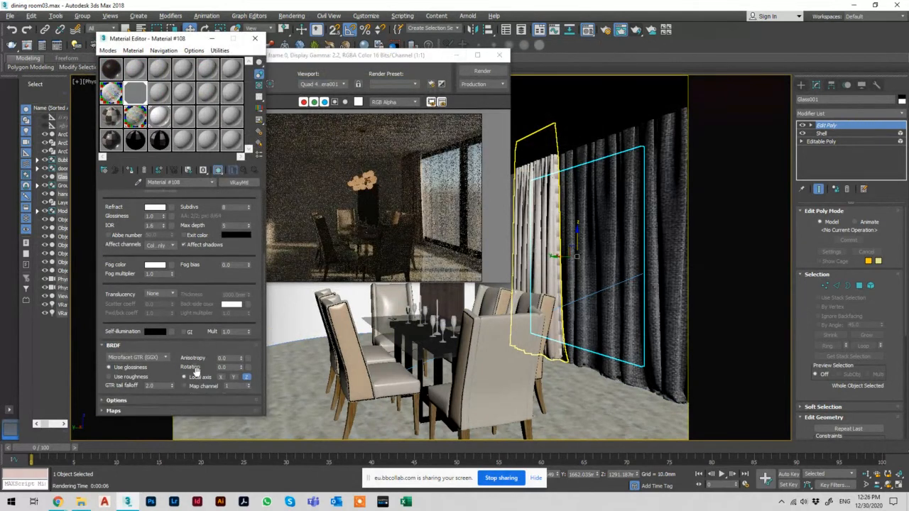
click(190, 410)
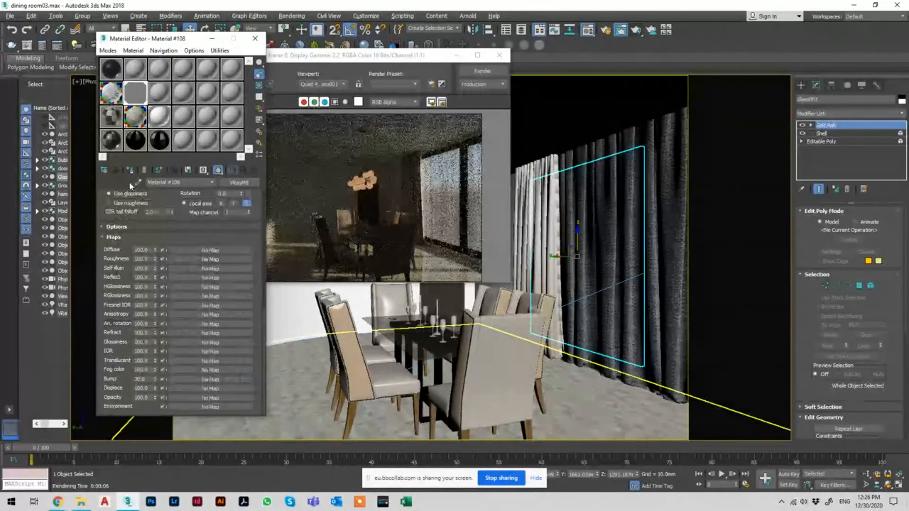
click(403, 351)
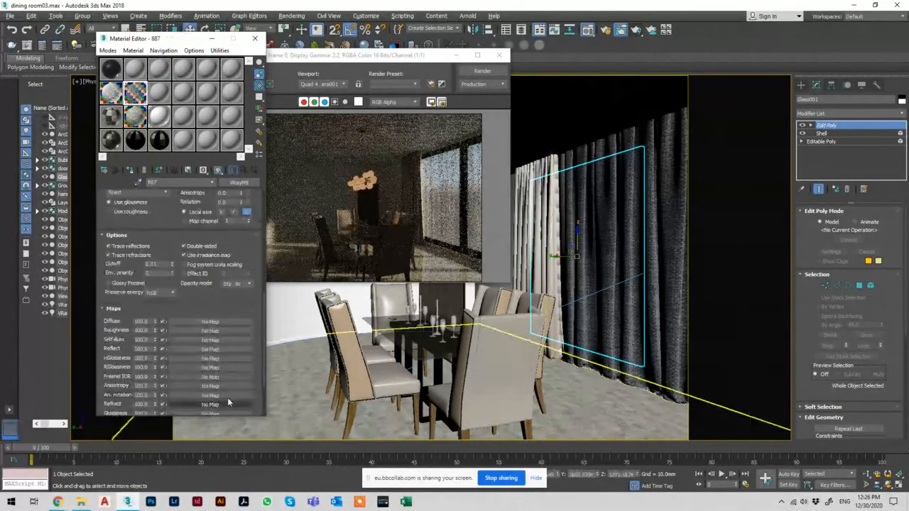
scroll(206, 345, down, 3)
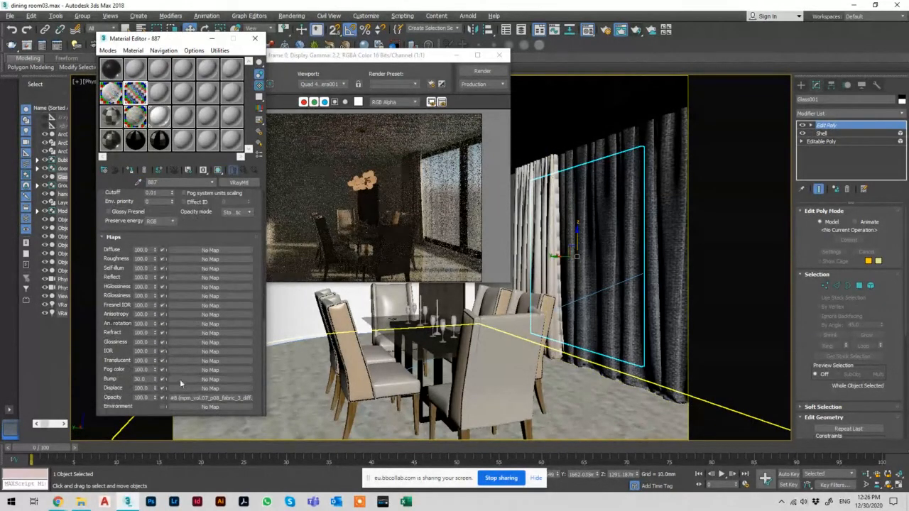
click(146, 398)
double_click(145, 398)
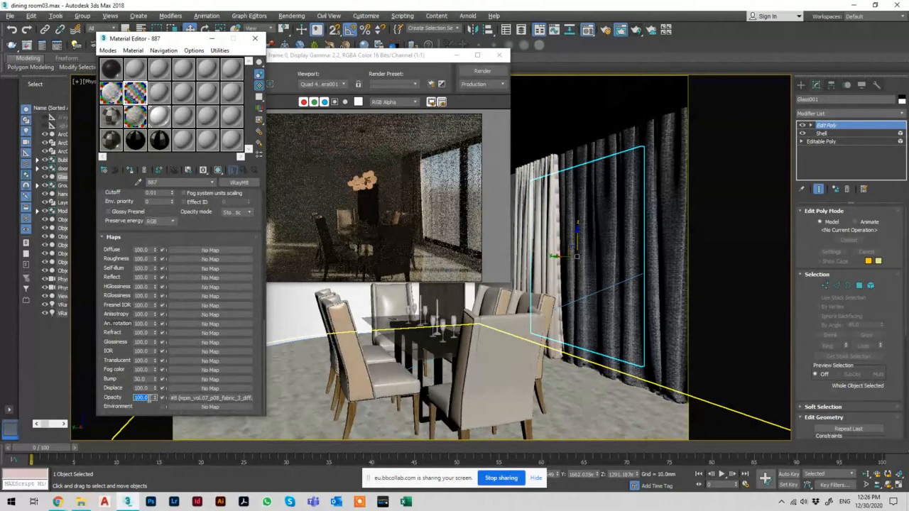
key(Return)
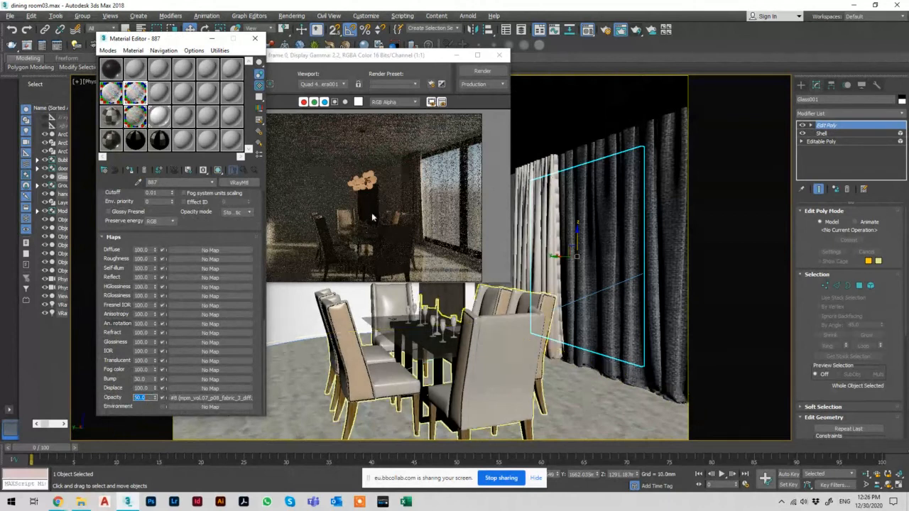
click(486, 70)
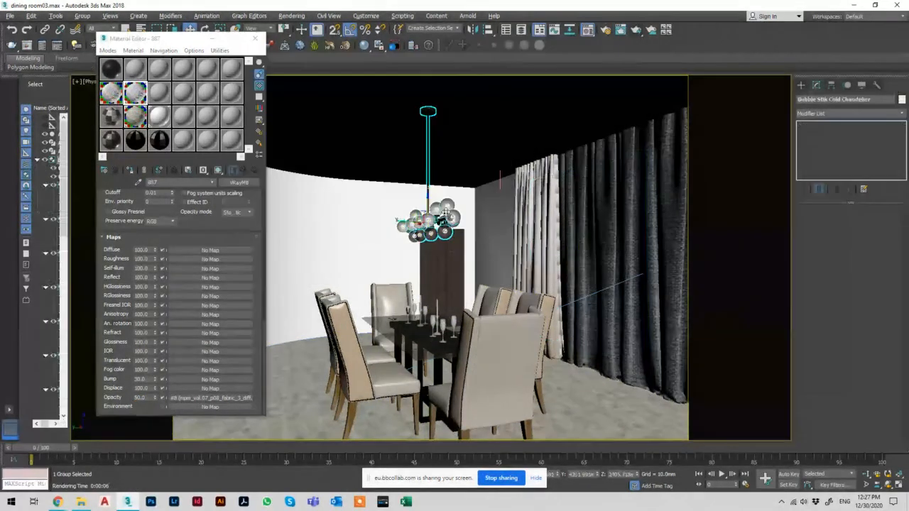
Step: Select the ceiling object above the chandelier and clone it as an independent copy
key(z)
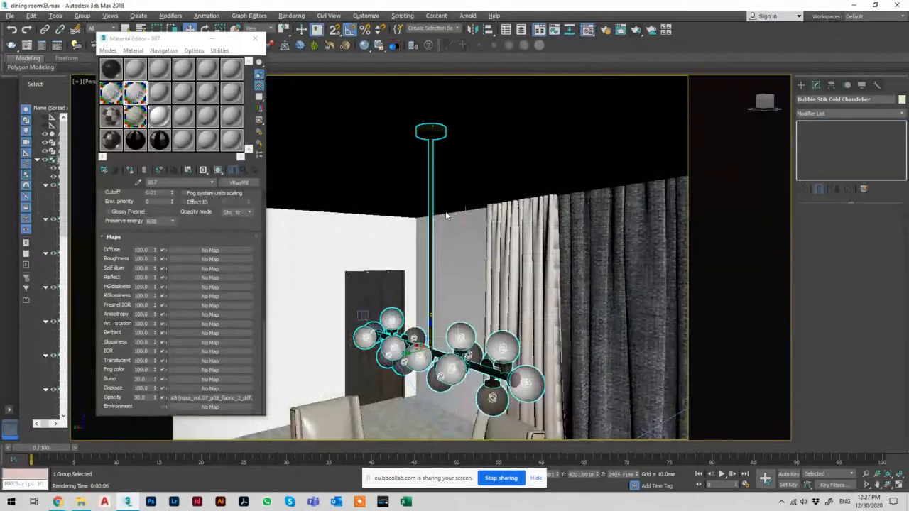
scroll(462, 358, up, 5)
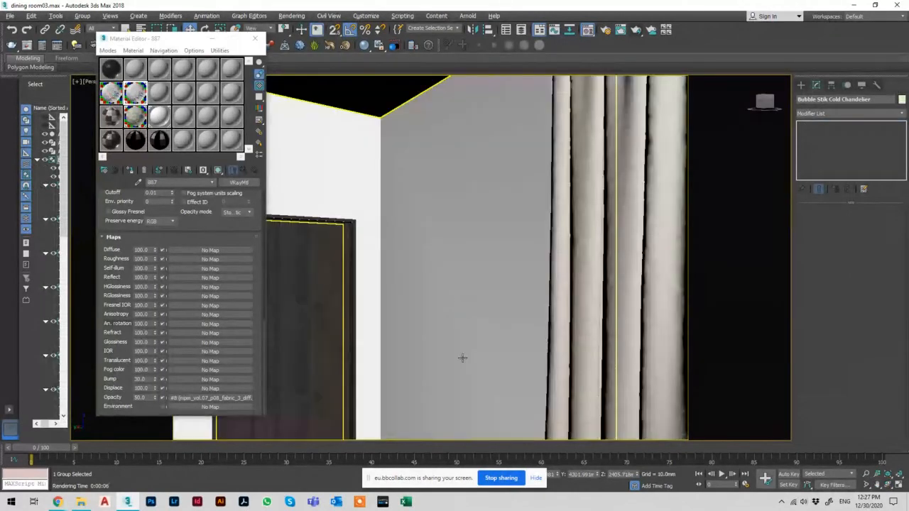
scroll(454, 314, down, 6)
scroll(460, 324, up, 3)
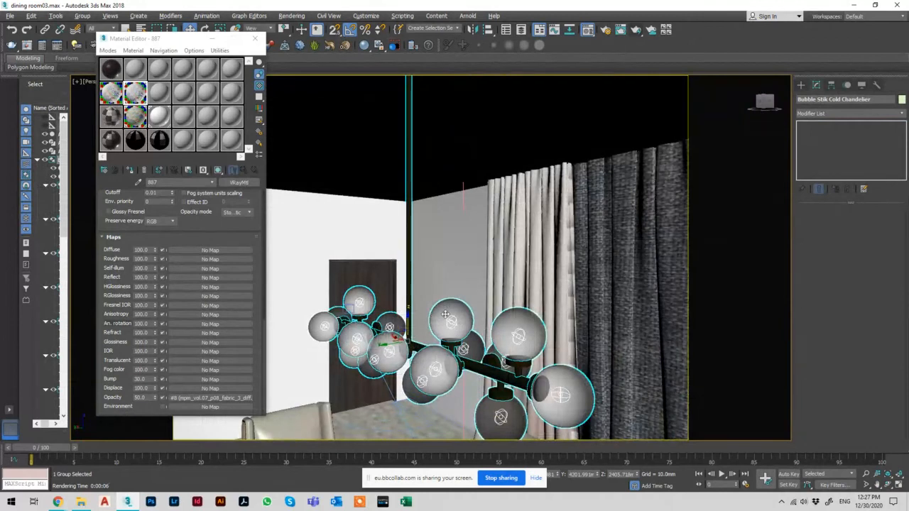
scroll(433, 314, down, 2)
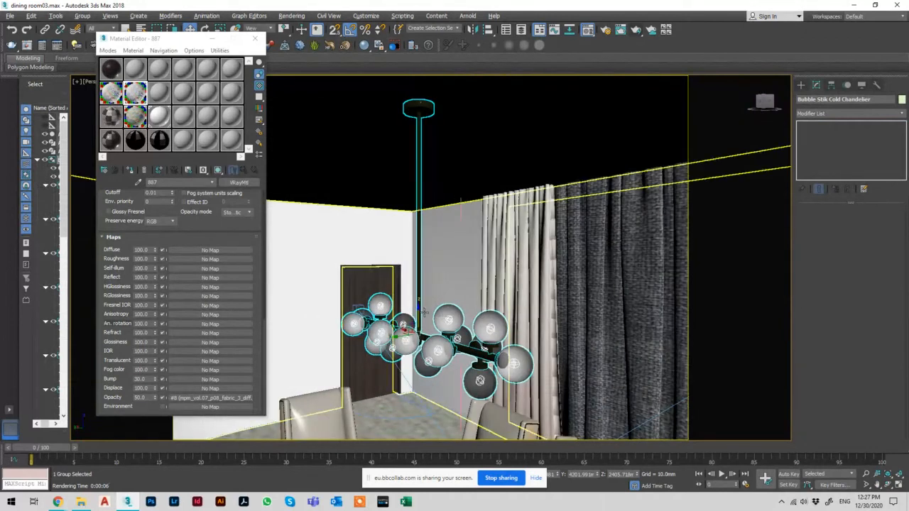
scroll(423, 313, down, 2)
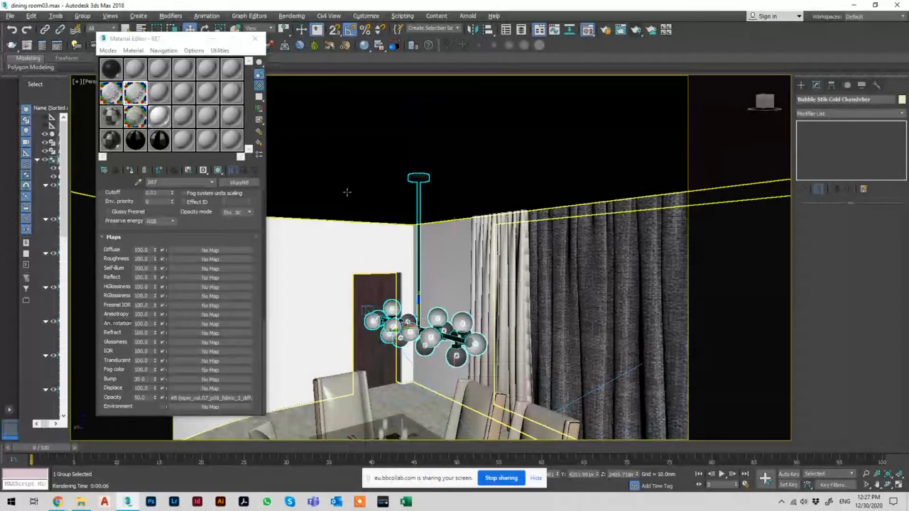
key(m)
click(324, 159)
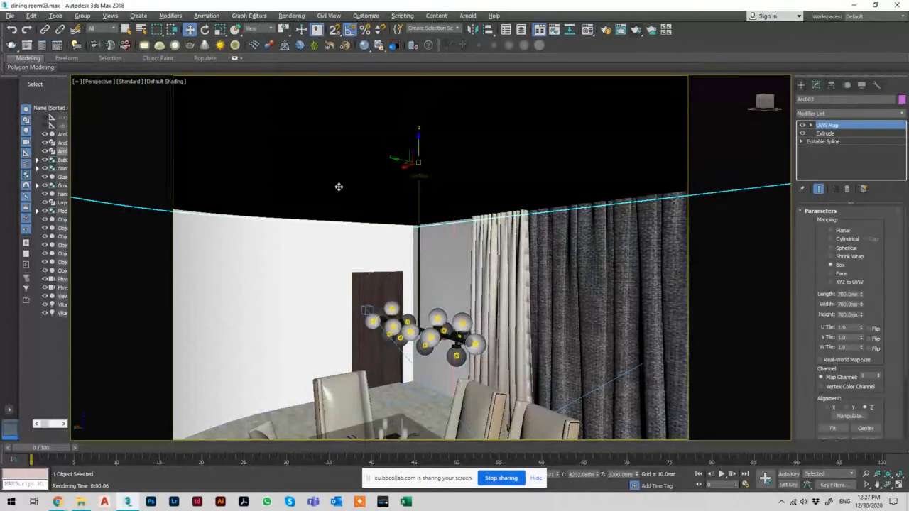
key(t)
scroll(375, 145, up, 3)
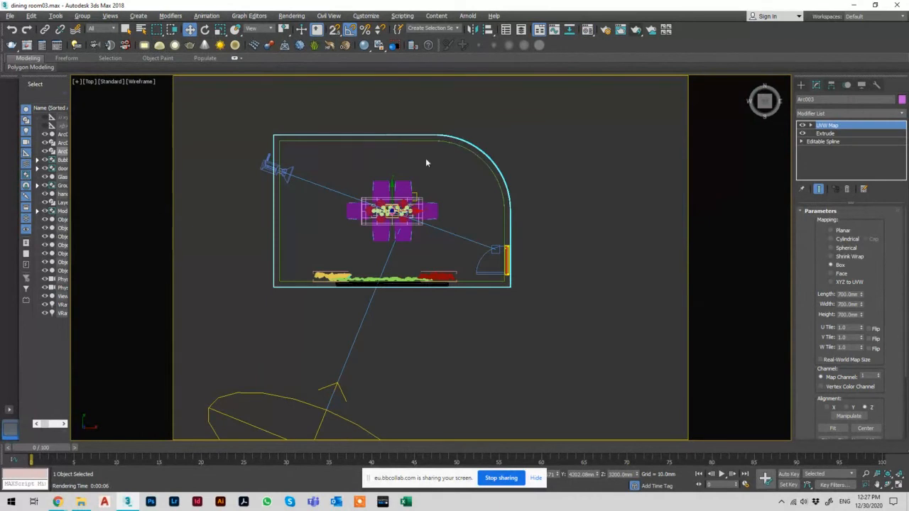
alt+middle_drag(531, 203, 451, 203)
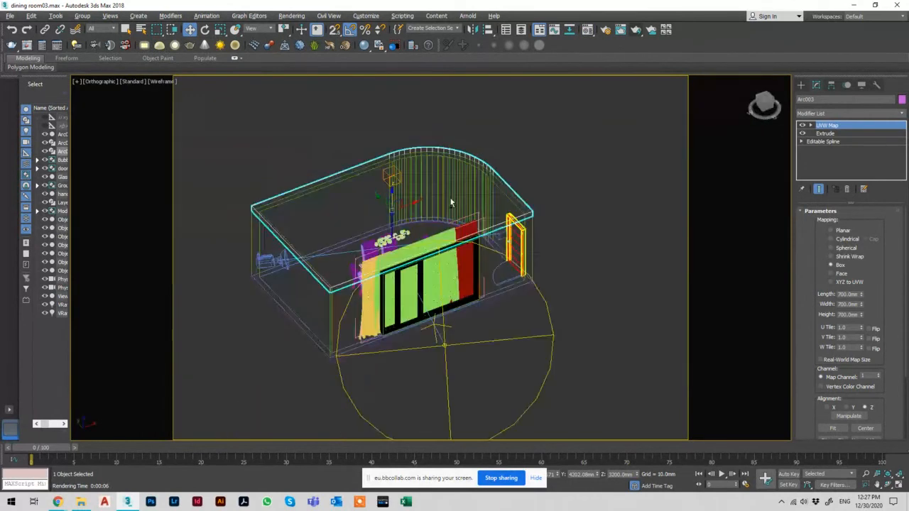
scroll(442, 200, up, 5)
key(ctrl+v)
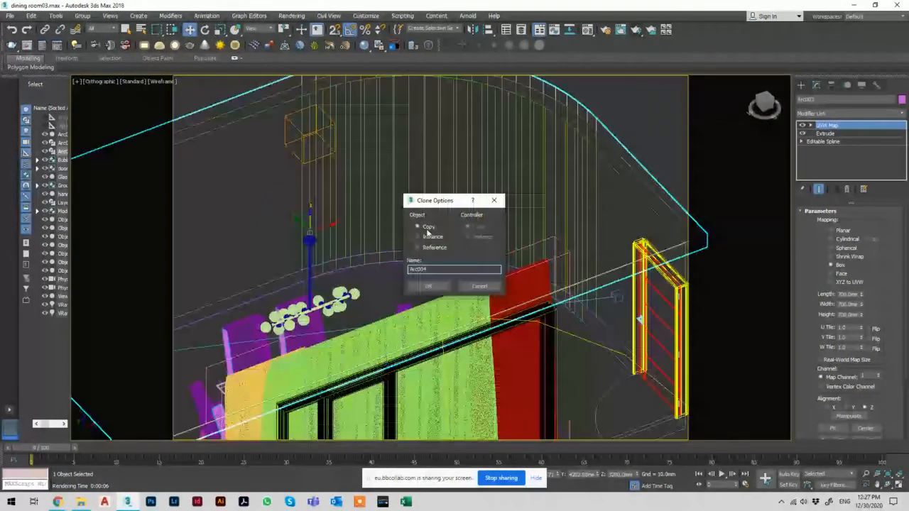
click(426, 288)
Step: In the top view, select the copied ceiling's boundary at spline level for outlining
key(t)
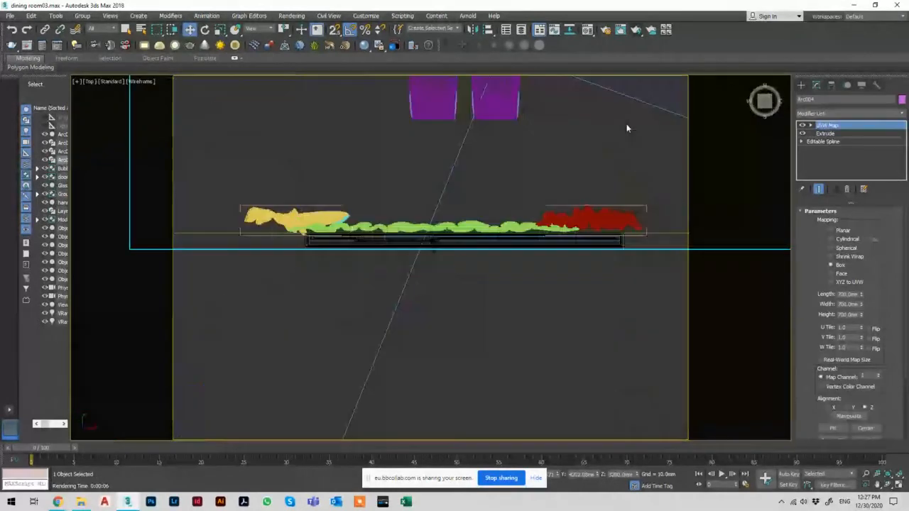
click(833, 142)
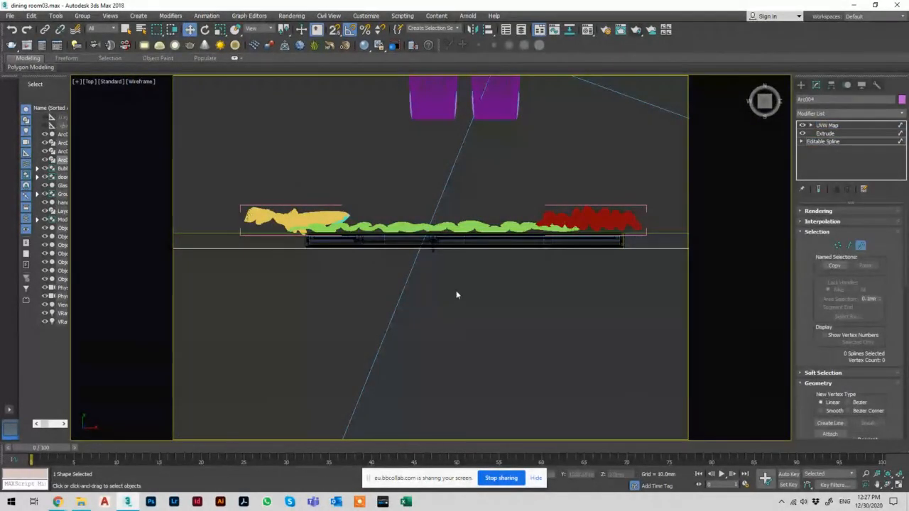
scroll(457, 294, down, 4)
click(456, 270)
scroll(868, 284, down, 3)
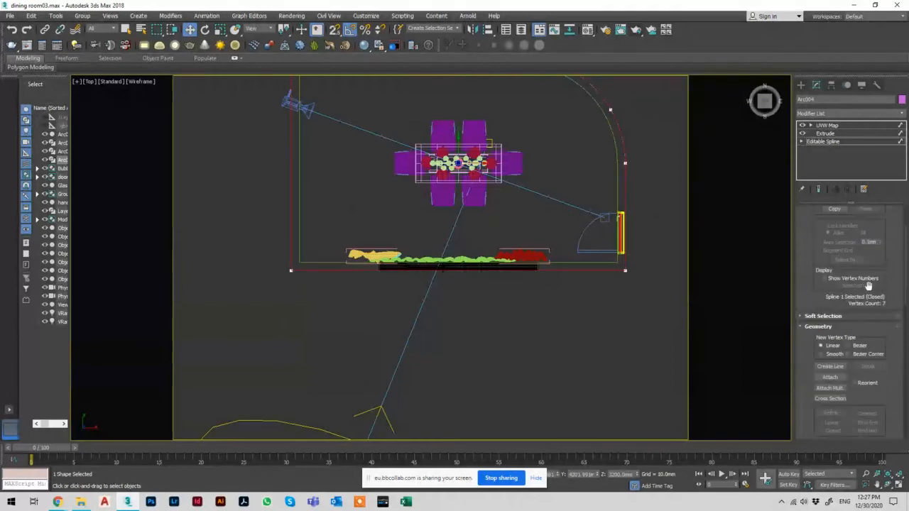
scroll(868, 284, down, 10)
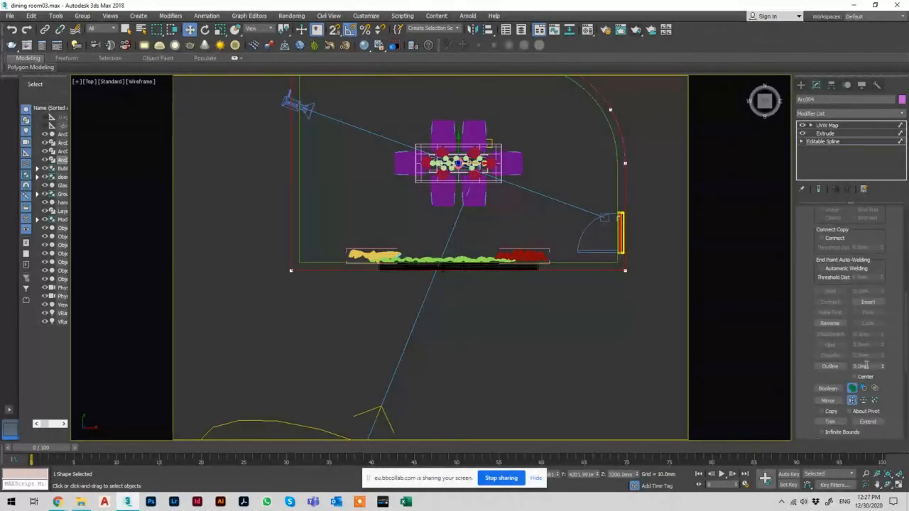
Step: Try outlining the copied ceiling's spline outward, then with an offset of -1000 mm, undoing each outline
click(866, 365)
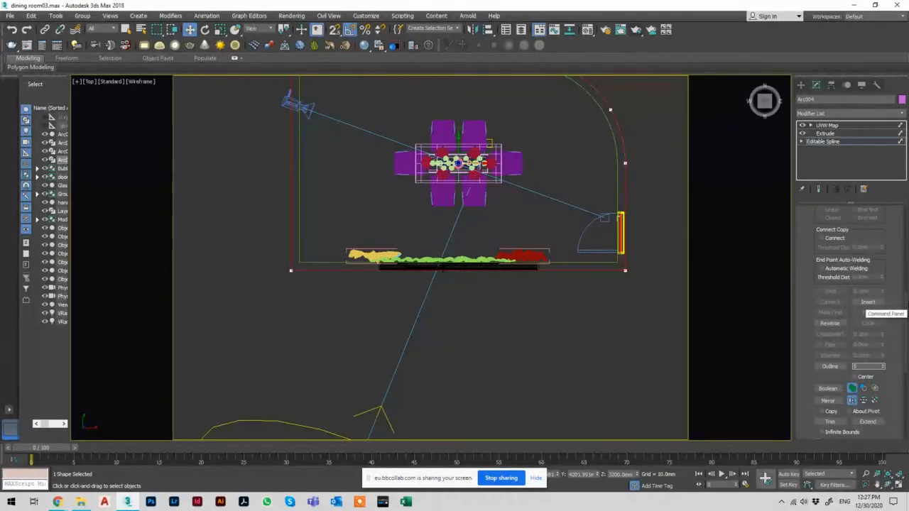
key(Return)
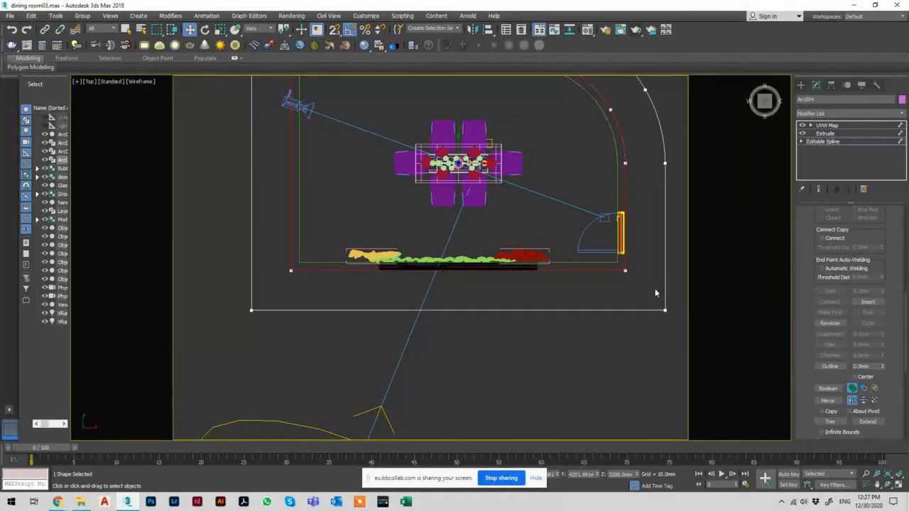
key(ctrl+z)
click(878, 366)
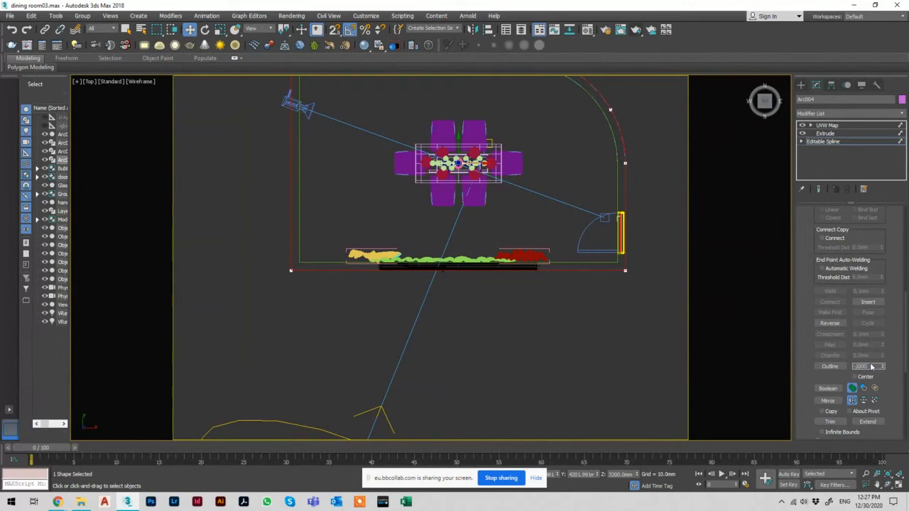
text(-1000)
key(Return)
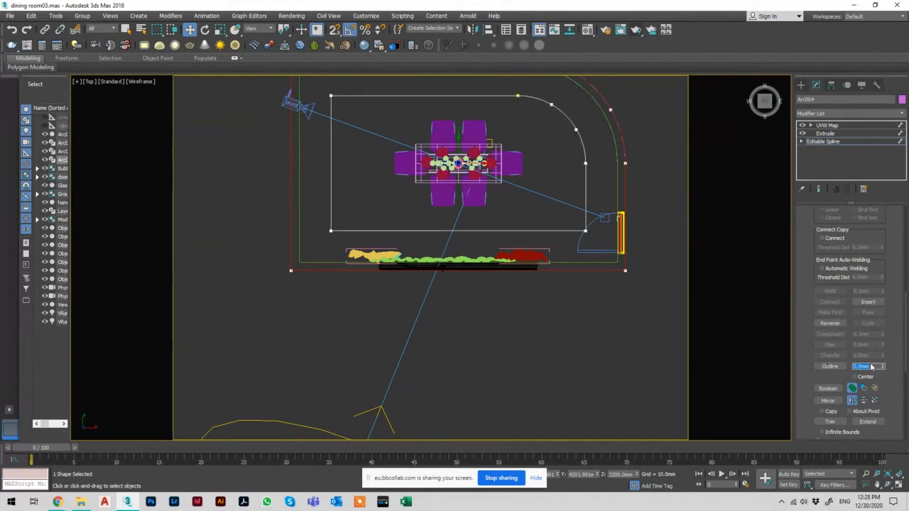
middle_drag(569, 220, 561, 259)
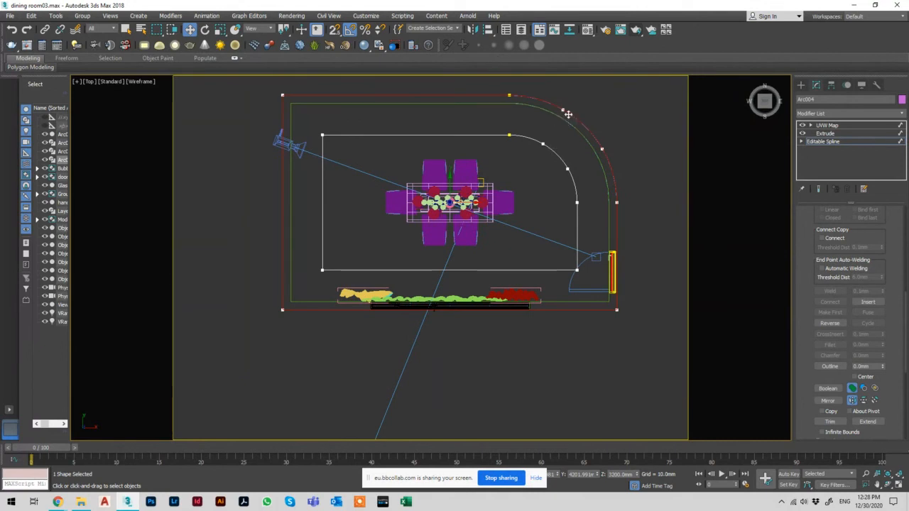
middle_drag(592, 121, 570, 116)
key(ctrl+z)
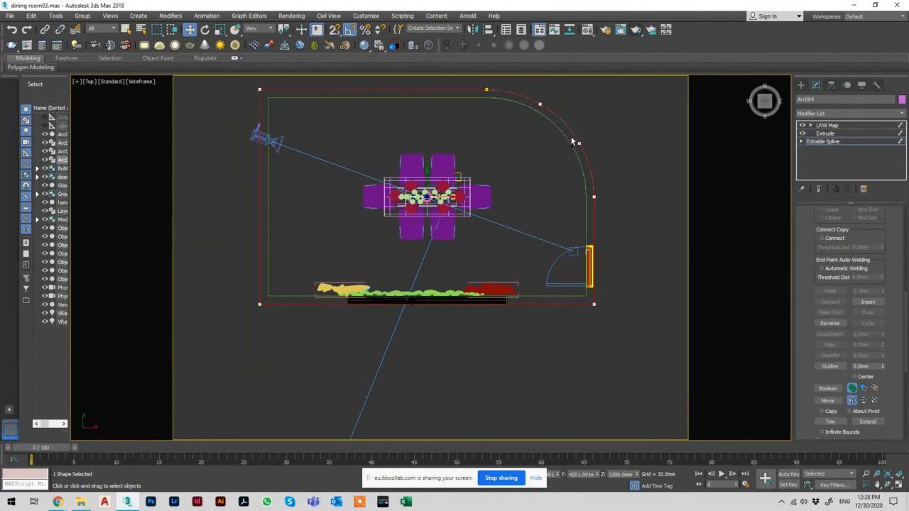
Step: Outline the copied ceiling's spline 200 mm inward to the inner wall line and delete the outer spline
click(861, 366)
text(200)
key(Return)
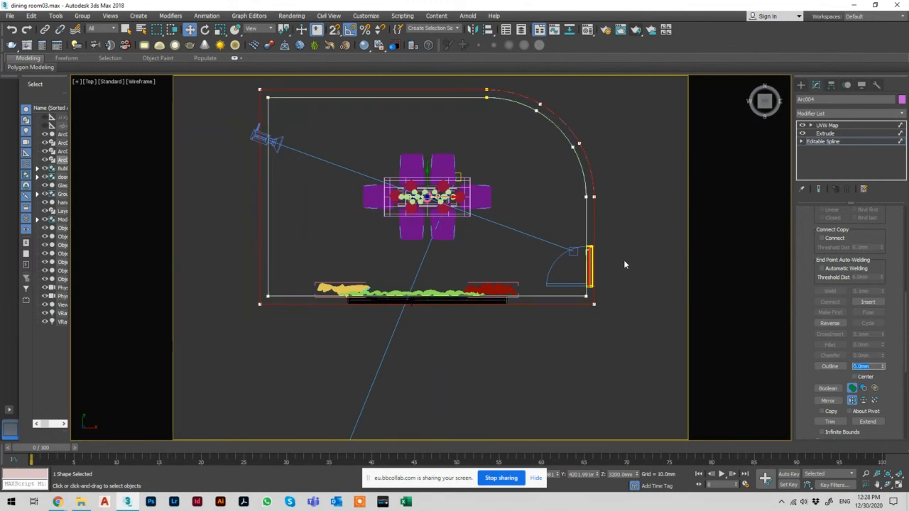
click(594, 215)
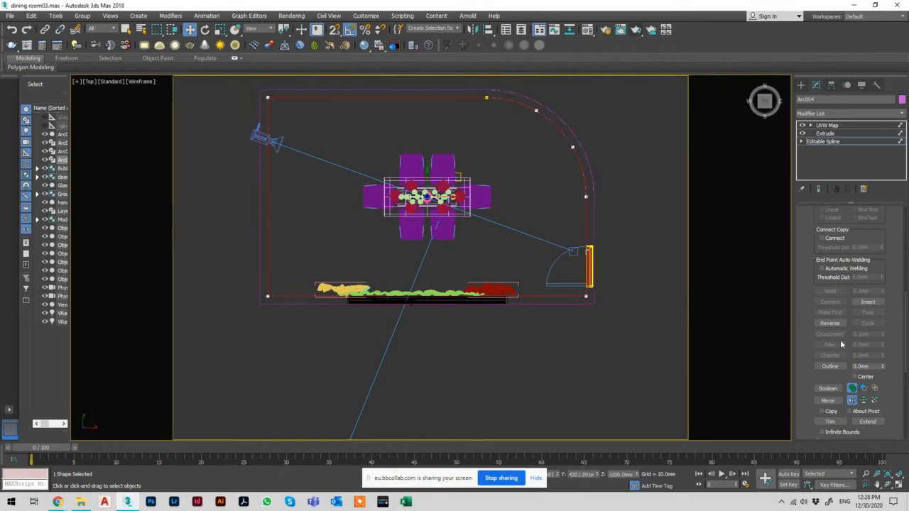
Step: Move the two spline vertices on the curtain side 250 mm in Y, away from the window wall
key(1)
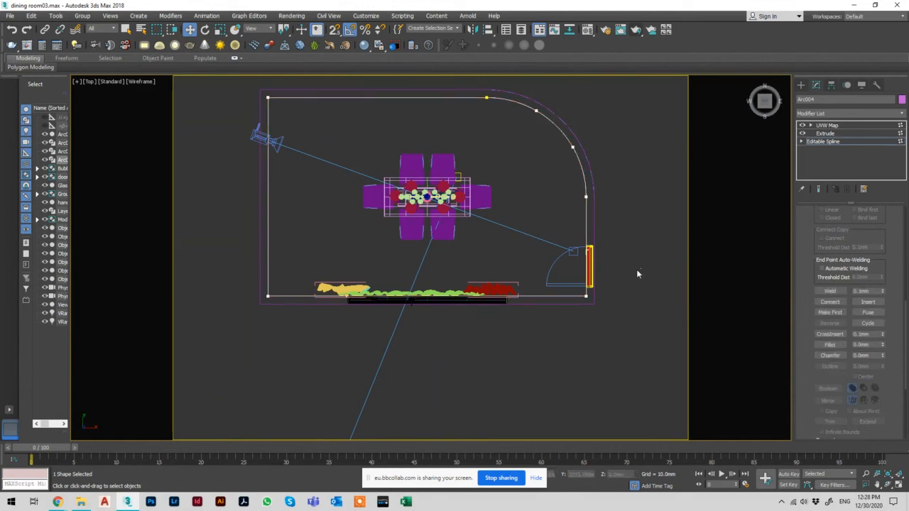
drag(259, 336, 258, 335)
right_click(190, 30)
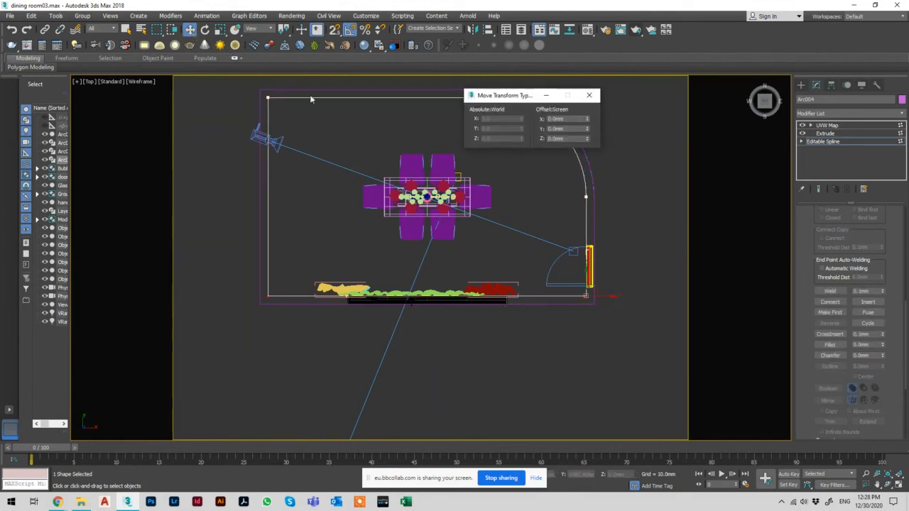
double_click(561, 128)
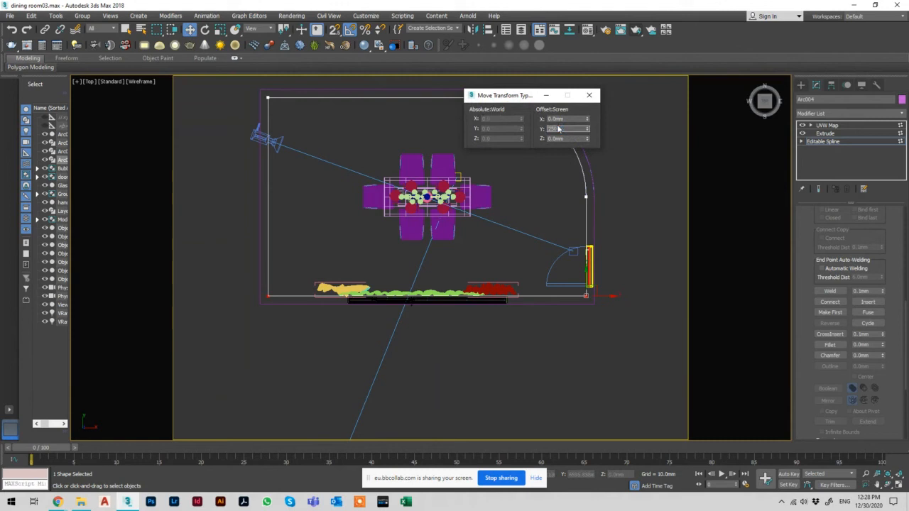
key(Return)
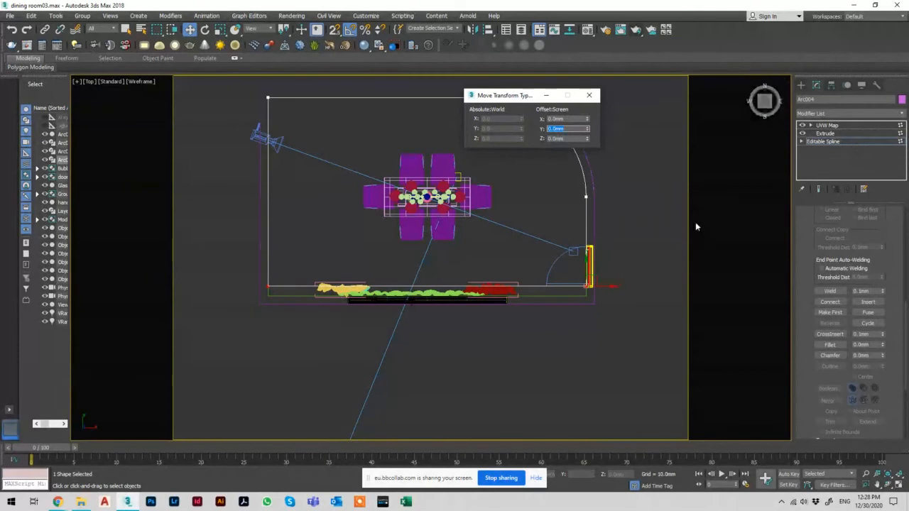
Step: Outline the adjusted ceiling spline 1000 mm inward to form a closed border around the dining table area
key(3)
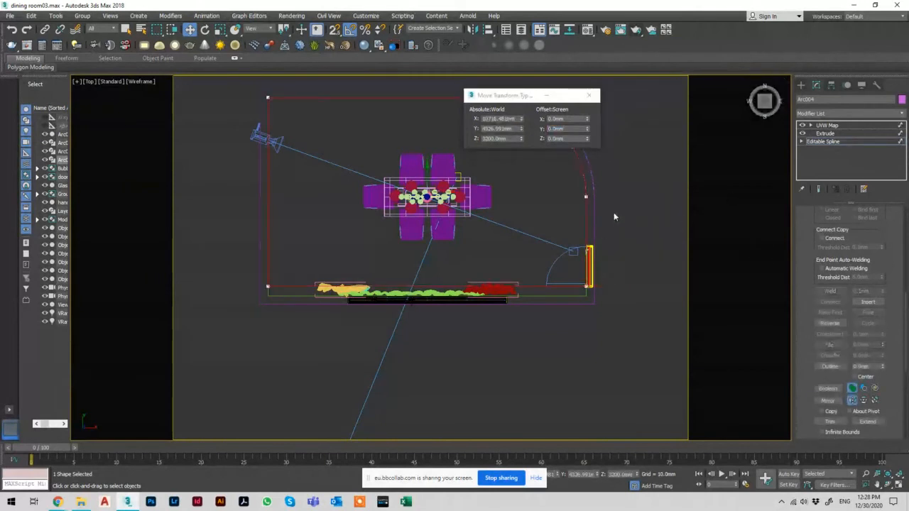
click(862, 367)
text(-100)
key(Return)
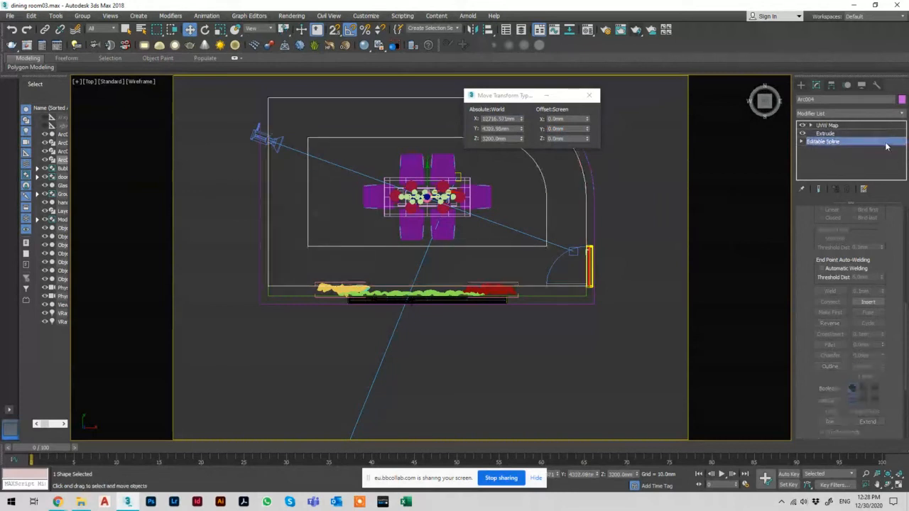
Step: Set the ceiling border's Extrude amount to -50 mm, working from the camera view
click(827, 125)
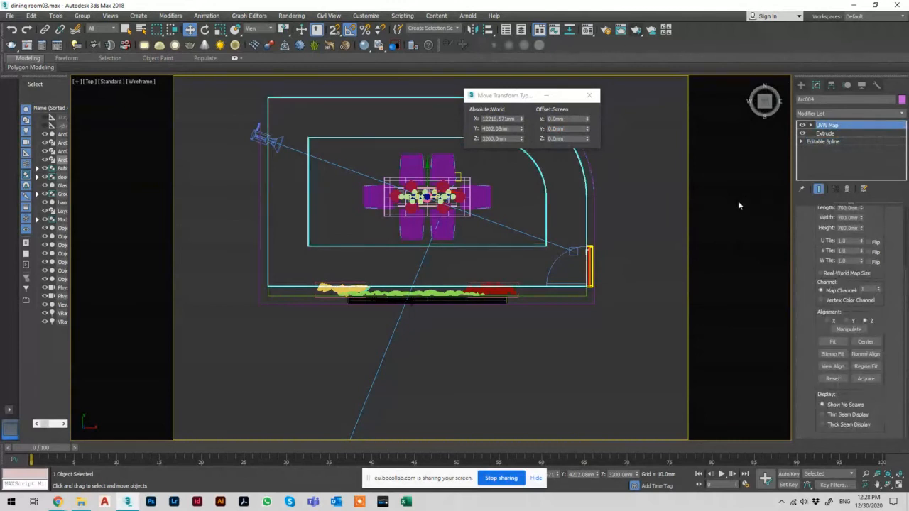
click(588, 95)
key(c)
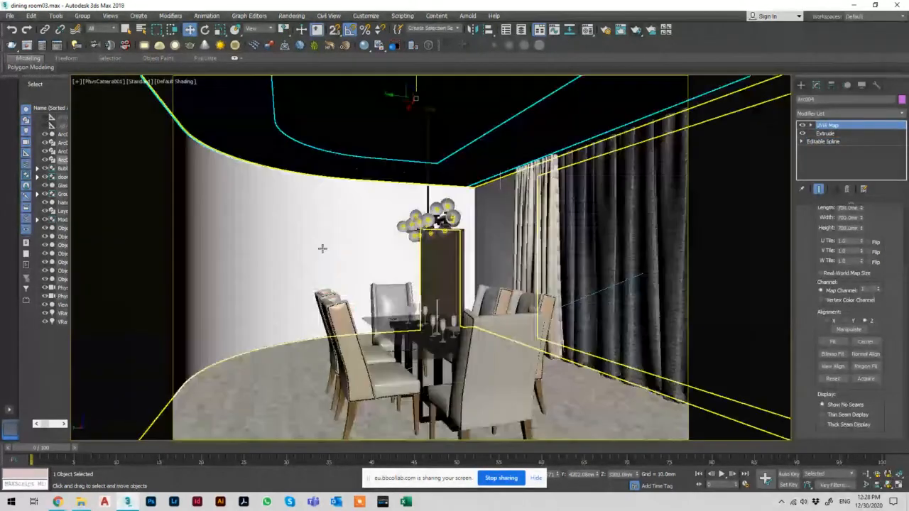
key(F3)
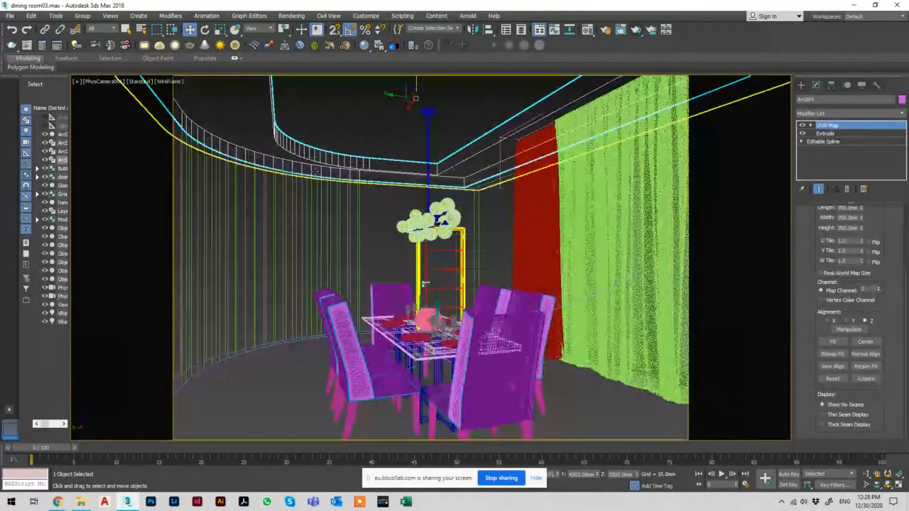
click(842, 133)
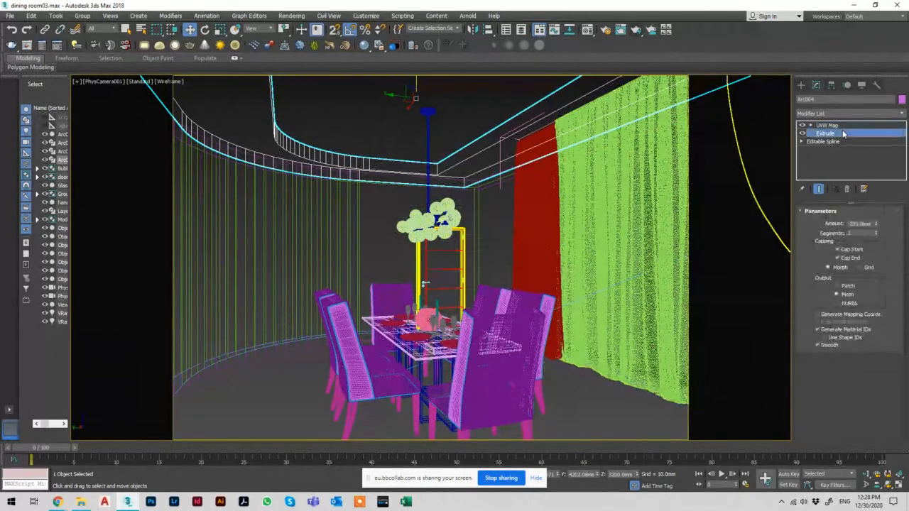
double_click(865, 224)
text(-50)
key(Return)
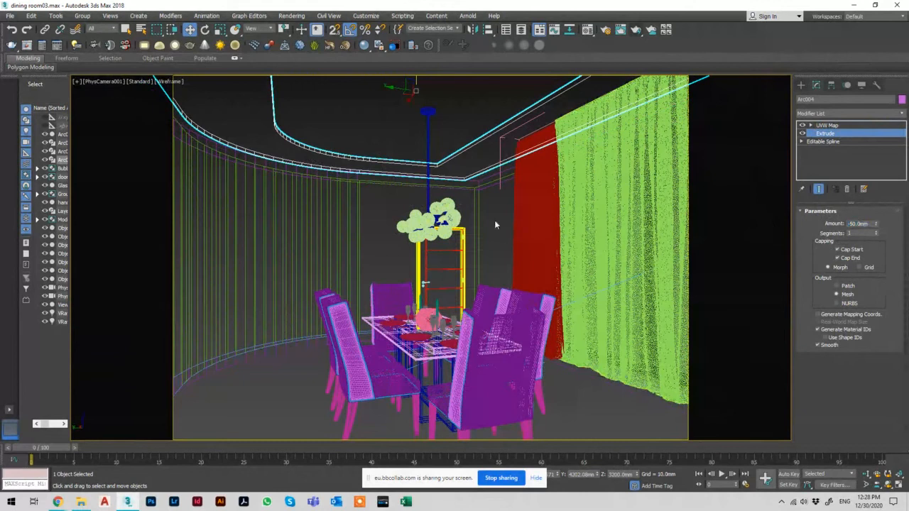
Step: Align the border to the ceiling in Z position only, matching the border's maximum to the ceiling's minimum
key(F3)
click(488, 30)
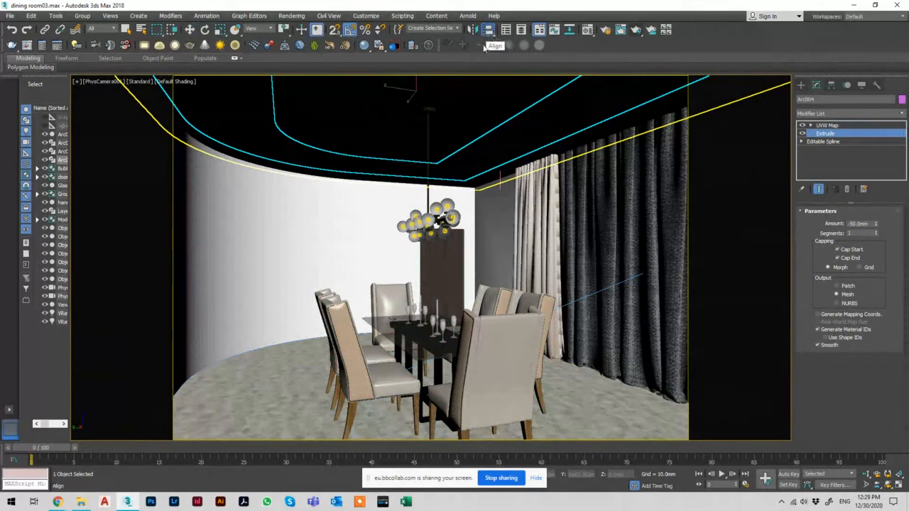
click(402, 118)
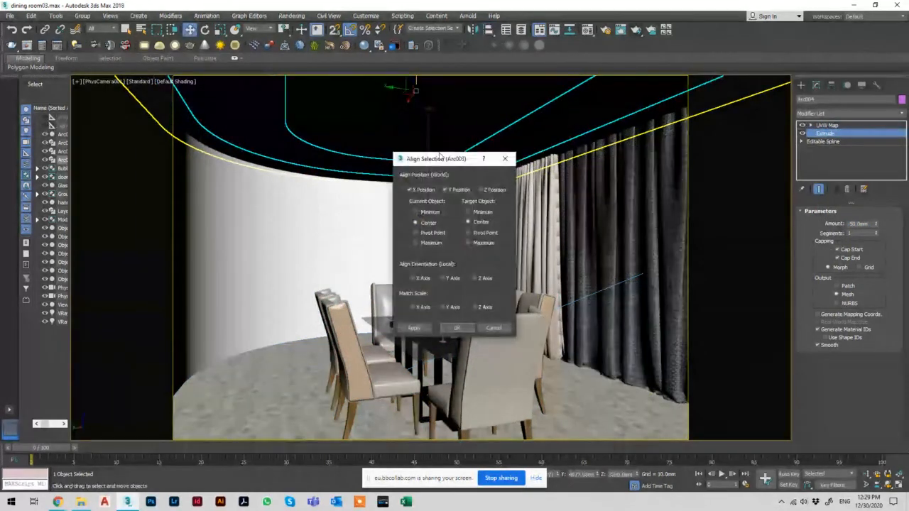
click(453, 191)
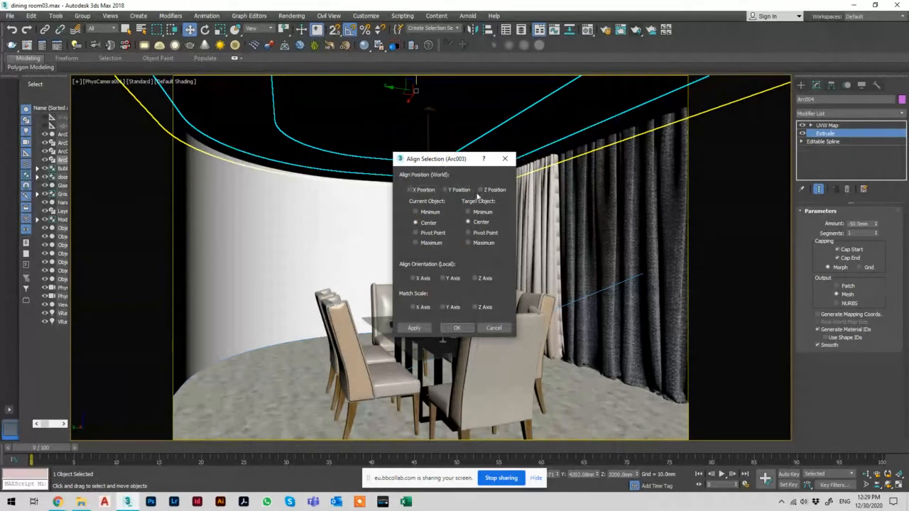
click(482, 190)
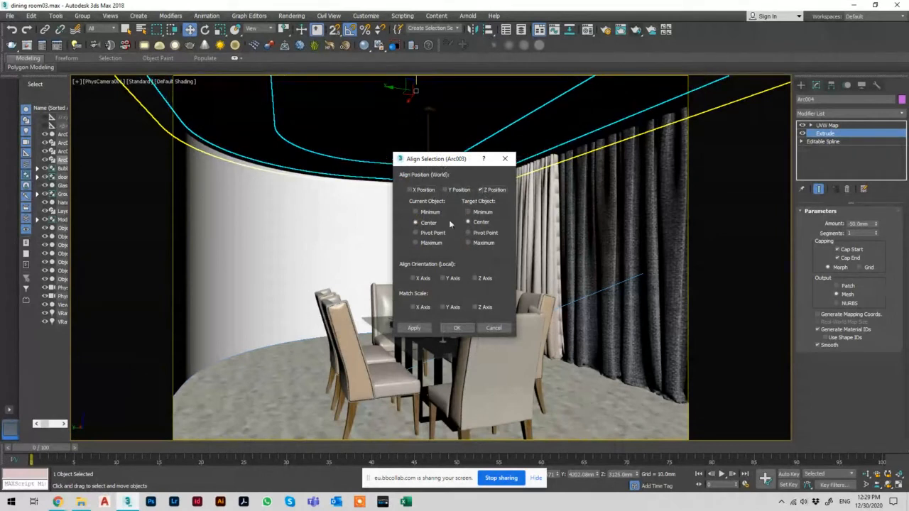
click(430, 243)
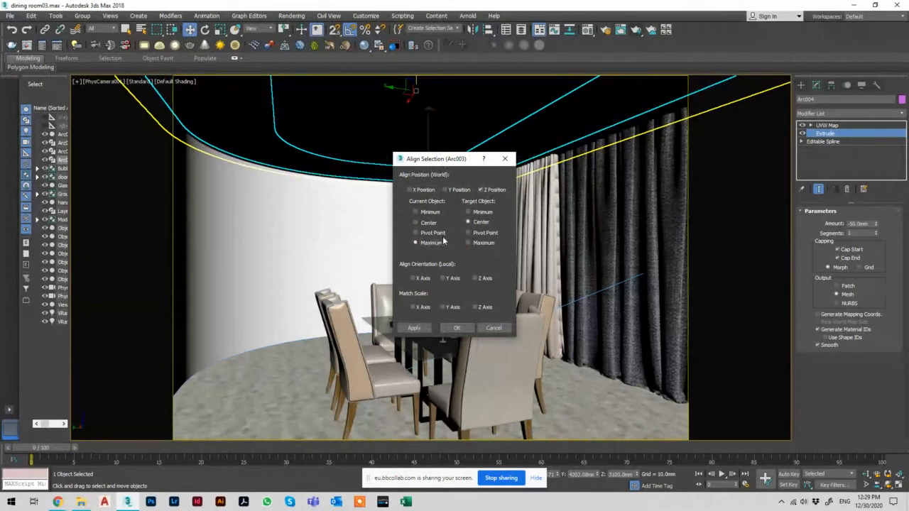
click(483, 213)
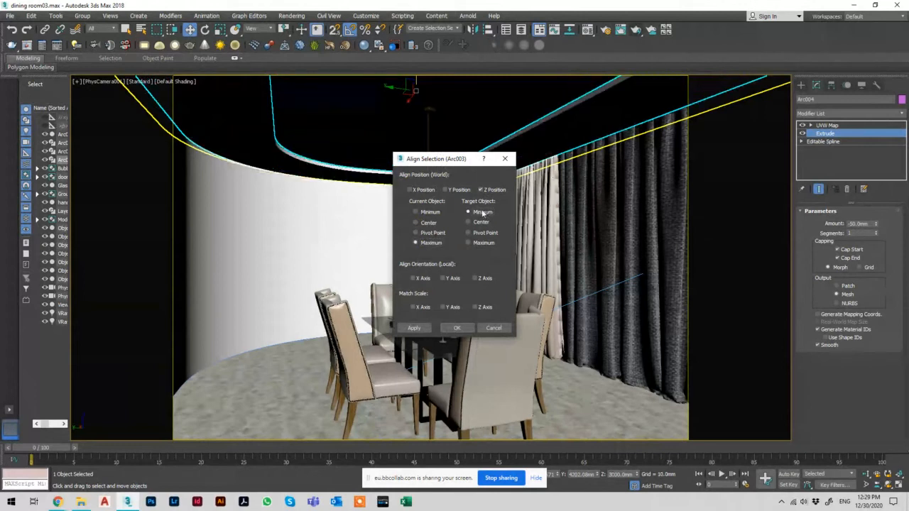
click(459, 328)
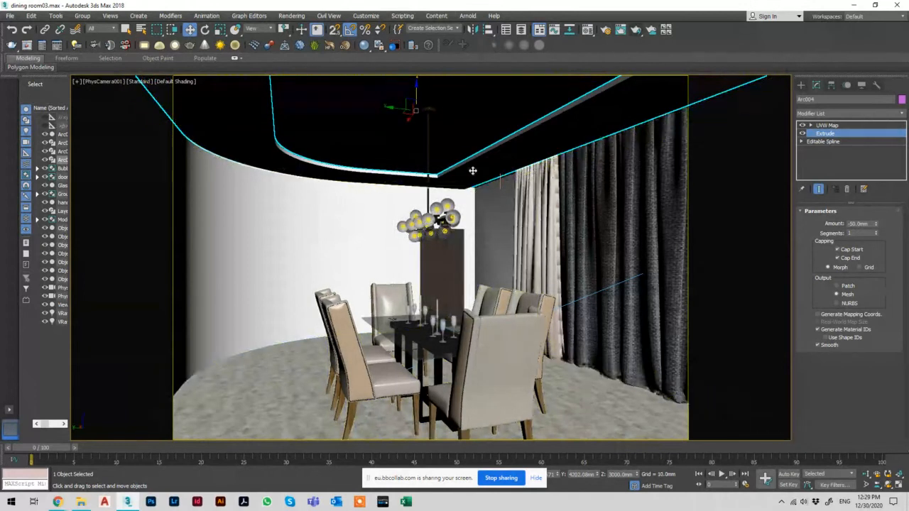
Step: Move the ceiling border down to a Z position of 2850 mm
right_click(191, 30)
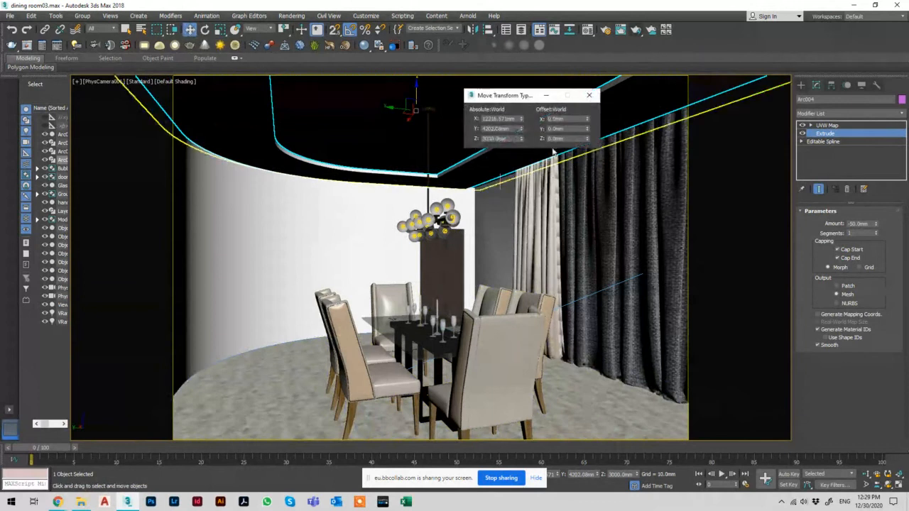
double_click(579, 138)
text(-)
text(350)
key(Return)
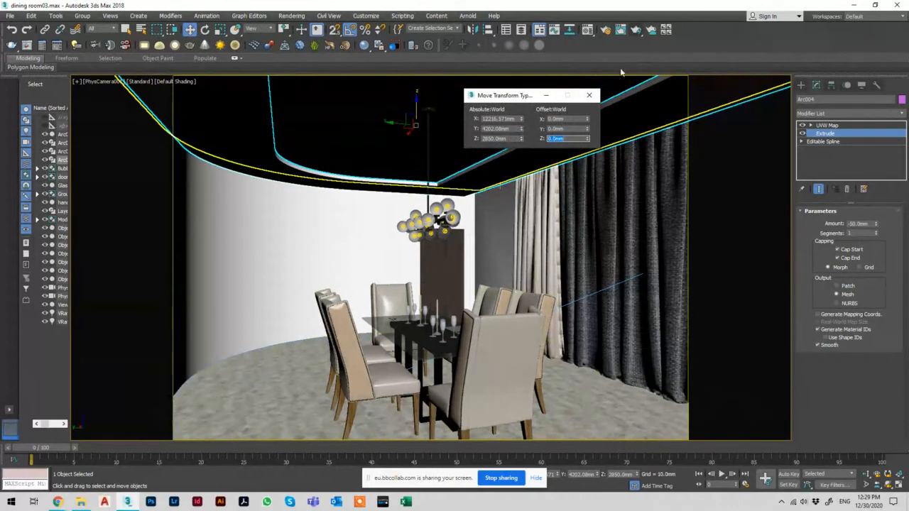
click(589, 96)
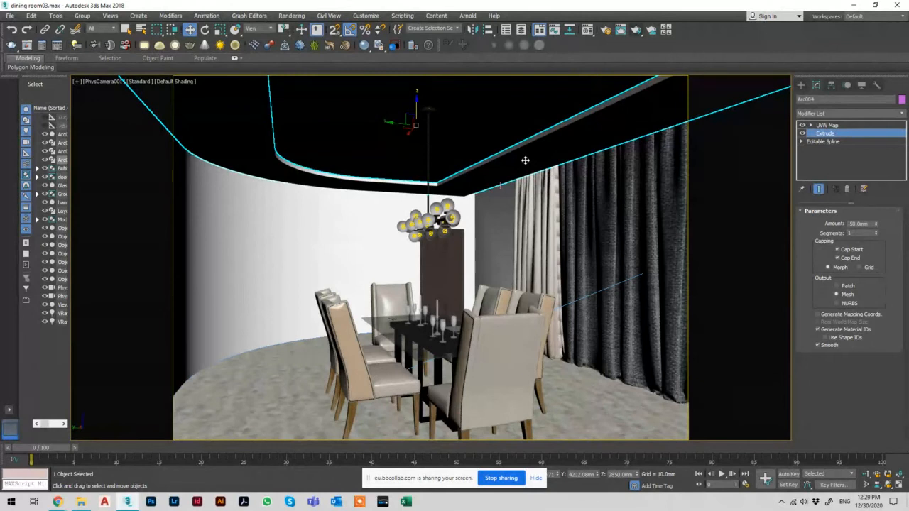
Step: Clone the ceiling border in place as an independent copy, working in the top wireframe view
key(t)
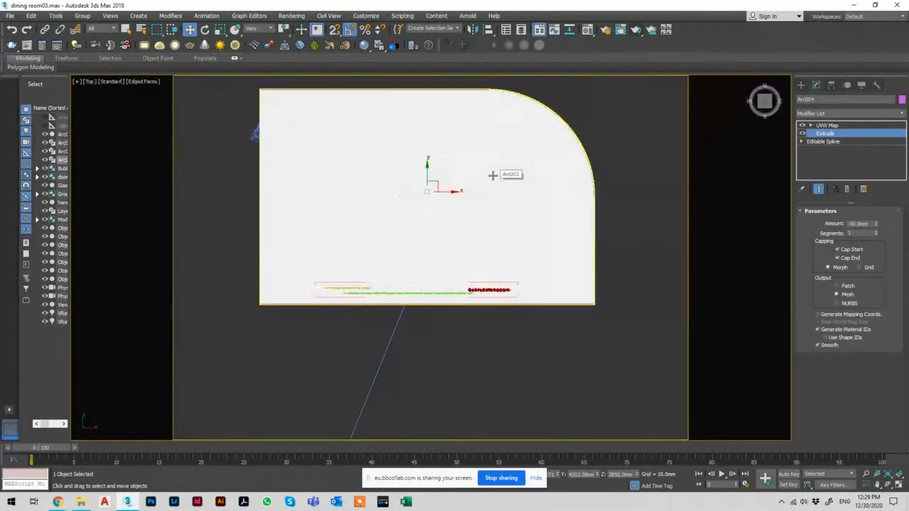
key(F3)
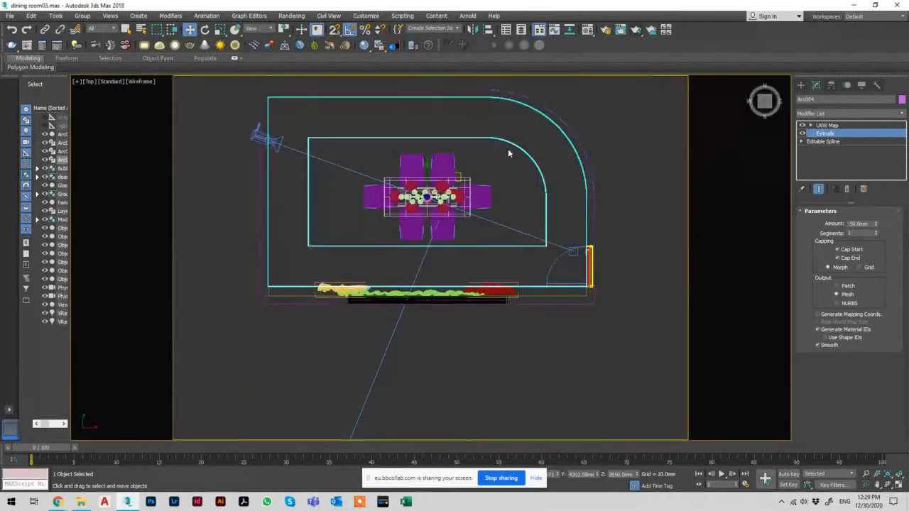
key(ctrl+v)
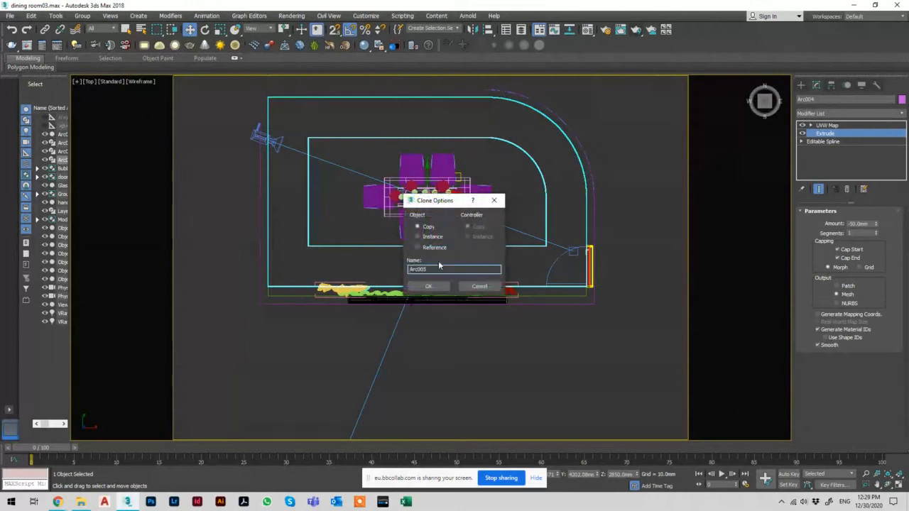
click(429, 287)
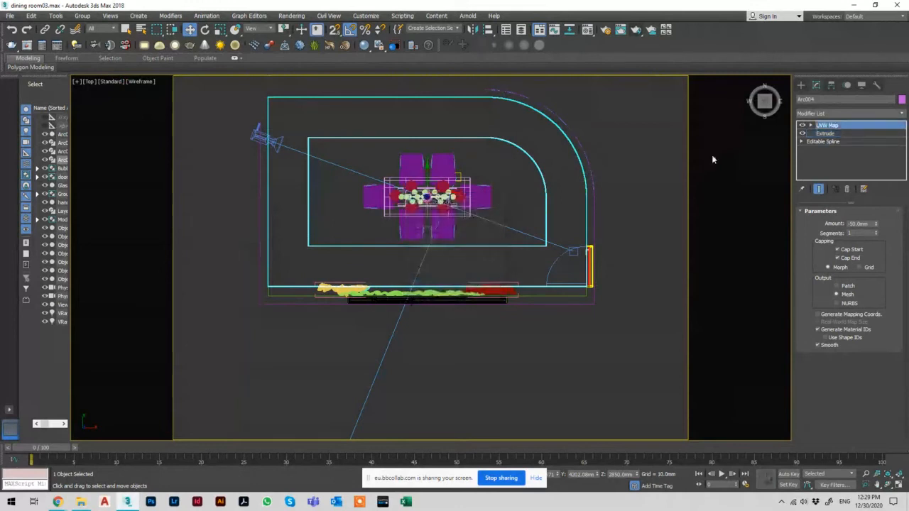
Step: Outline the cloned border's inner spline 200 mm outward and delete the original inner spline
click(824, 142)
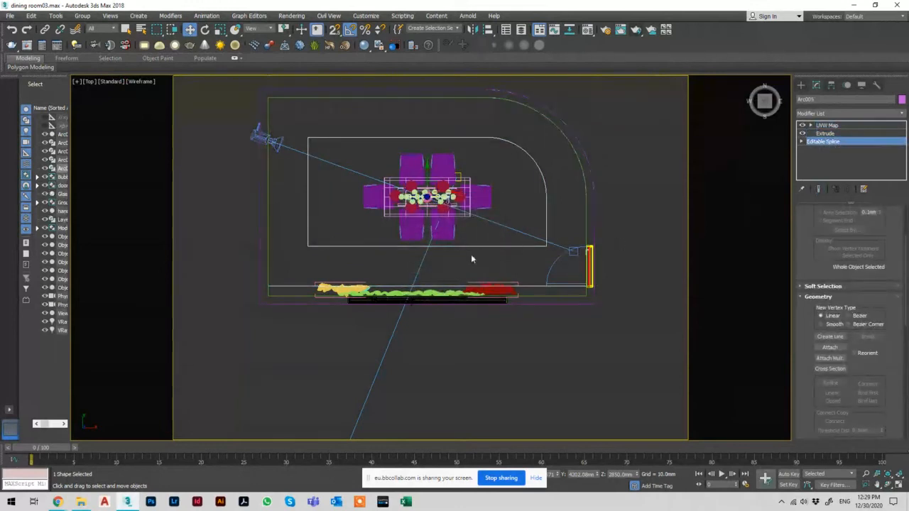
key(3)
click(520, 243)
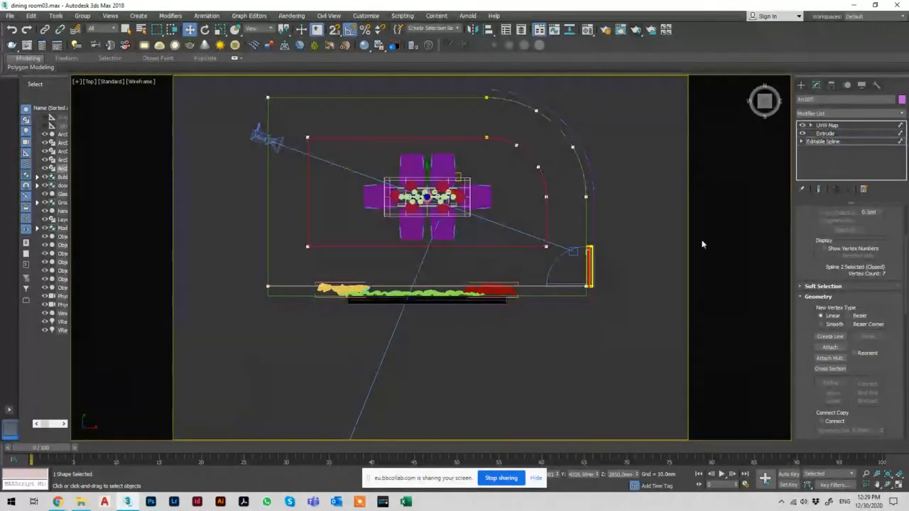
scroll(883, 327, down, 3)
scroll(883, 327, down, 2)
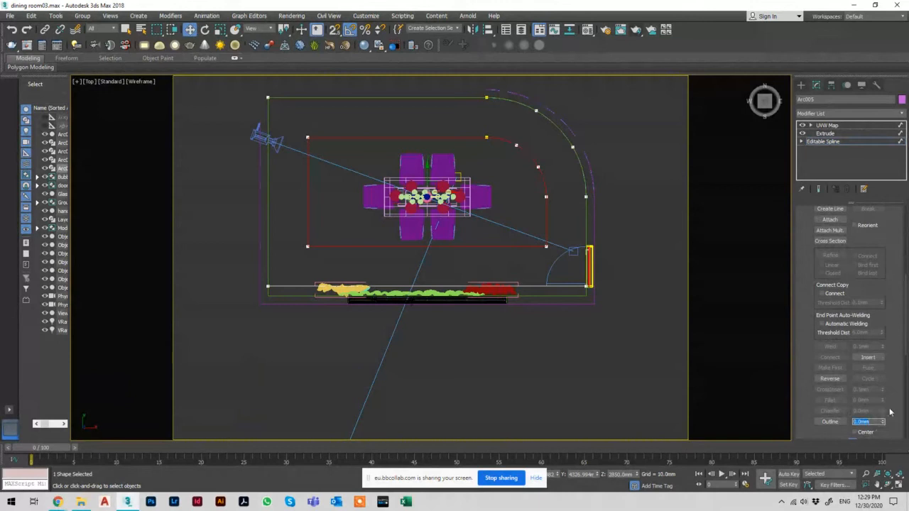
text(200)
key(Return)
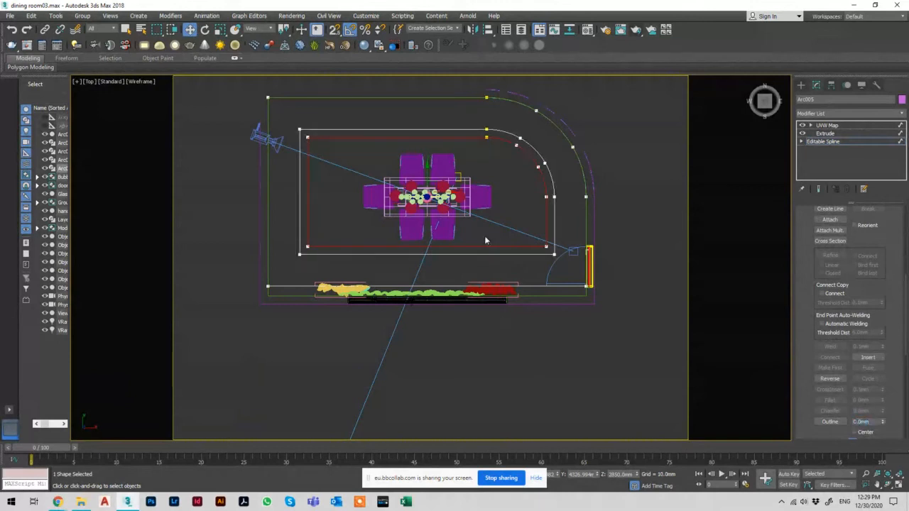
middle_drag(542, 232, 529, 234)
key(Delete)
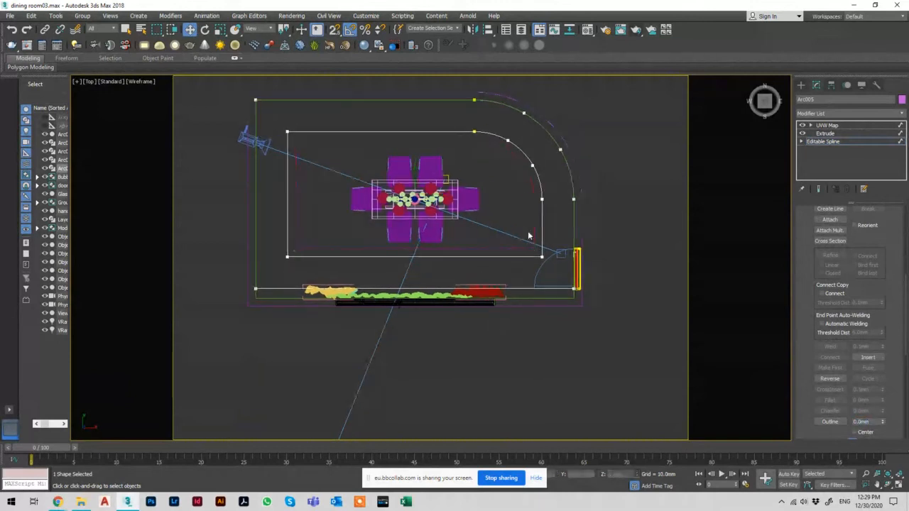
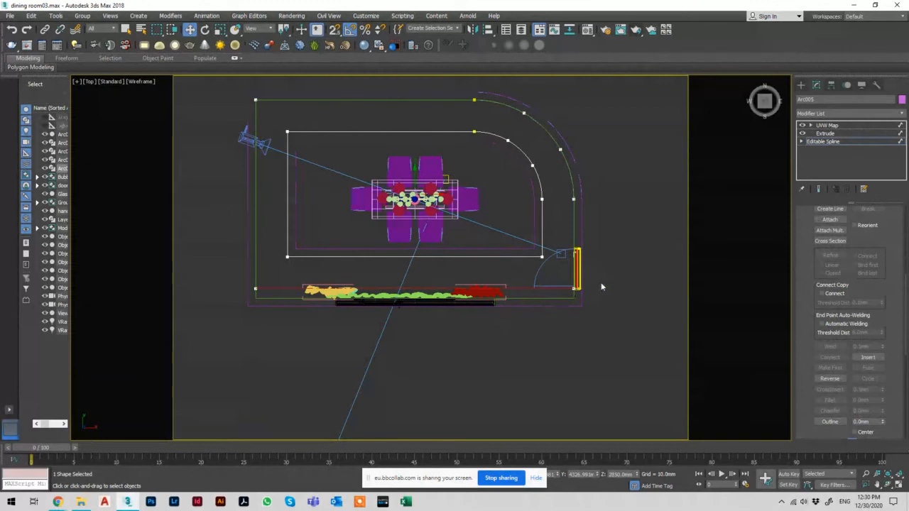
Step: Move the cloned border's two outer vertices on the curtain side 200 mm in Y, away from the window wall
key(1)
drag(612, 285, 219, 311)
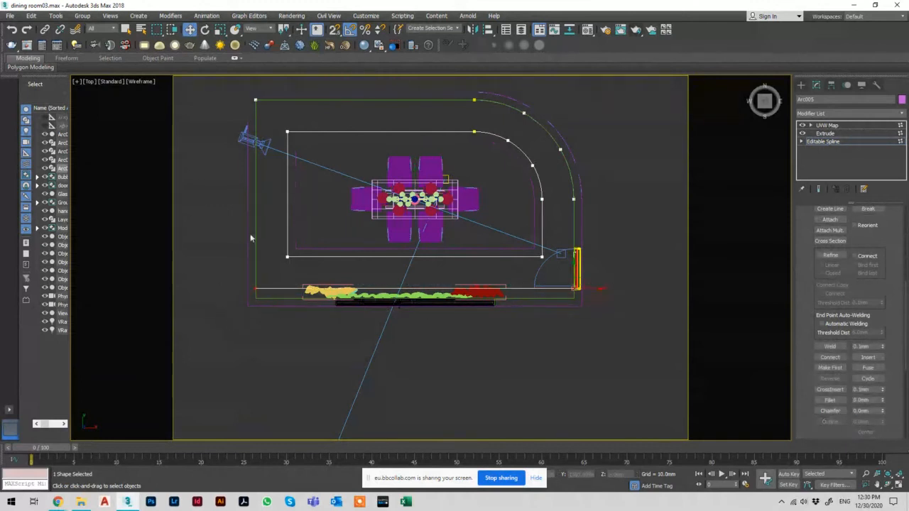
right_click(189, 31)
double_click(563, 129)
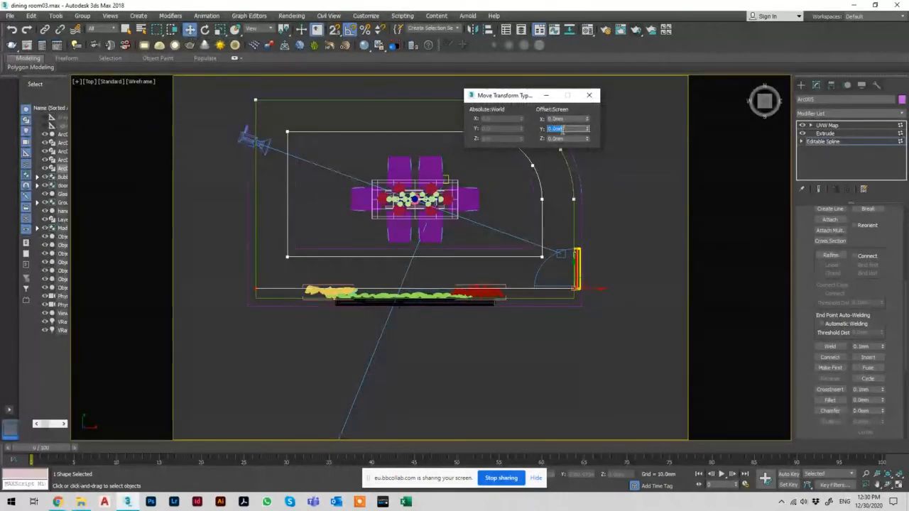
text(200)
key(Return)
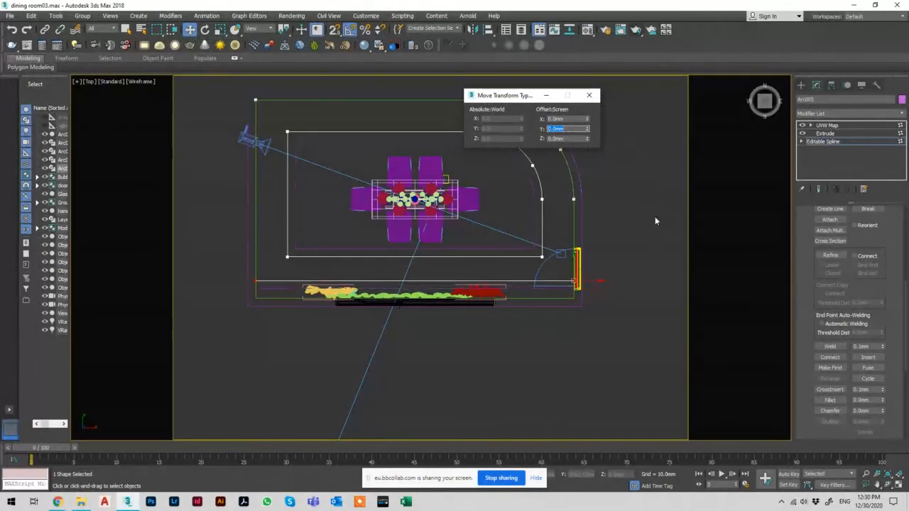
Step: Set the cloned border's Extrude amount to -150 mm
click(828, 125)
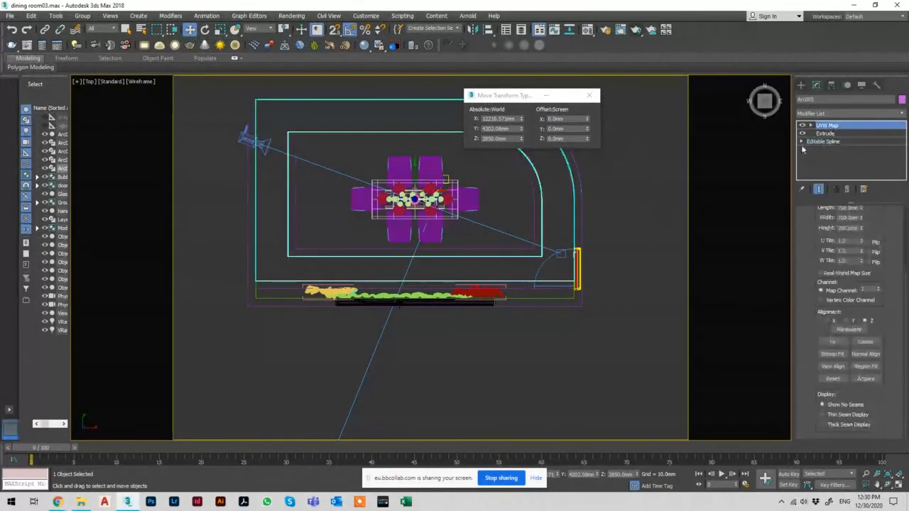
click(835, 135)
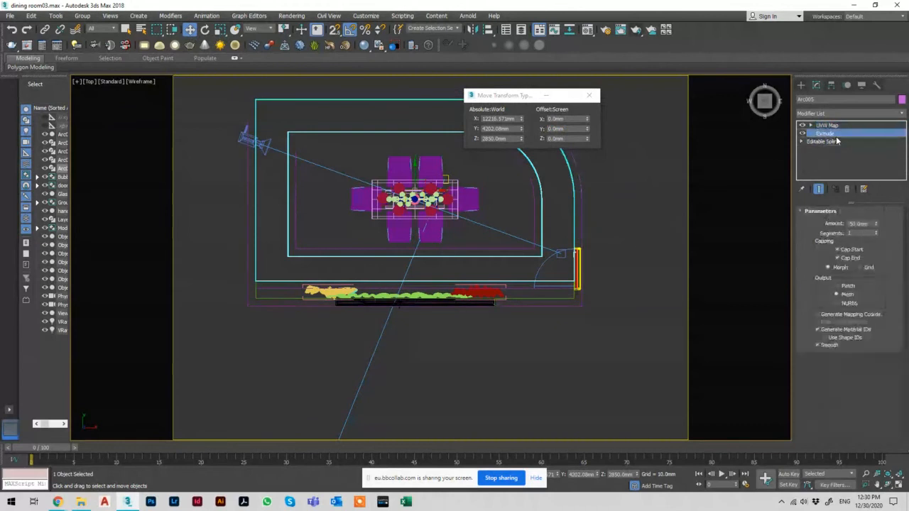
double_click(857, 223)
text(-150)
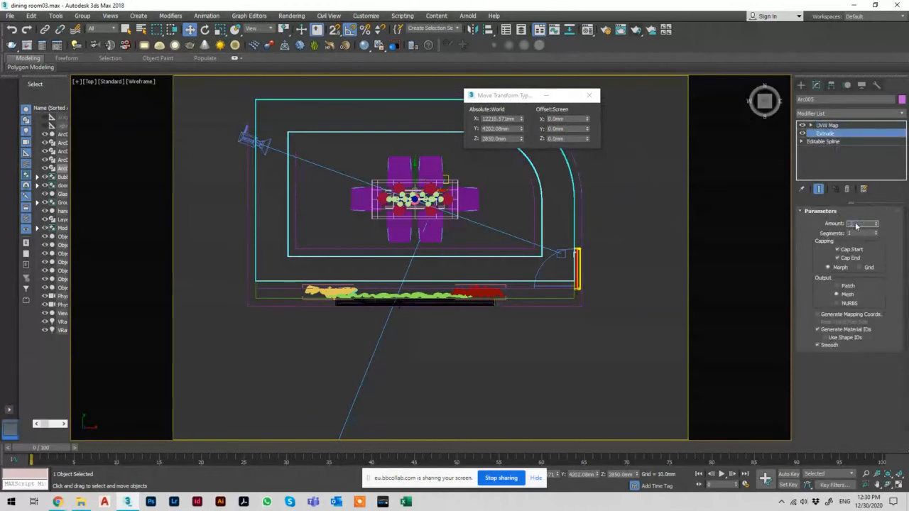
key(Return)
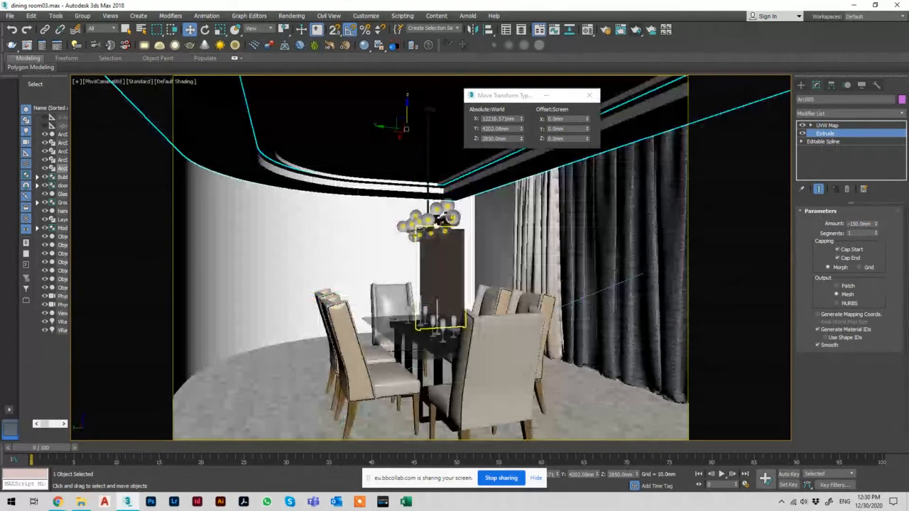
Step: Align the cloned border's top to the underside of the ceiling in Z, using the same alignment settings as the first border
key(c)
click(488, 30)
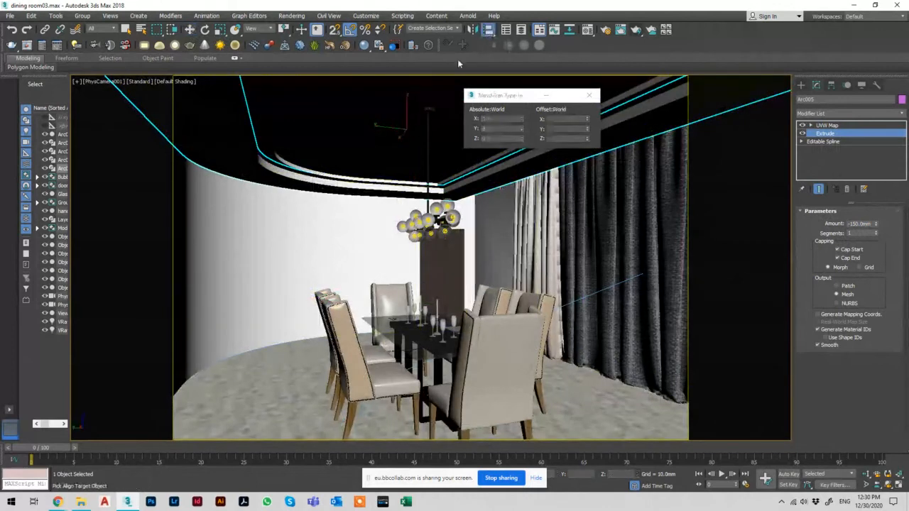
click(359, 112)
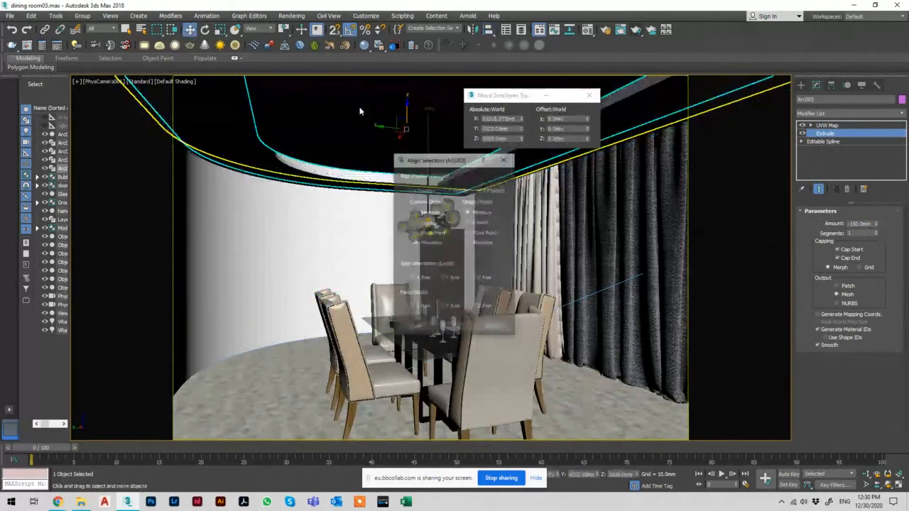
click(463, 326)
click(589, 96)
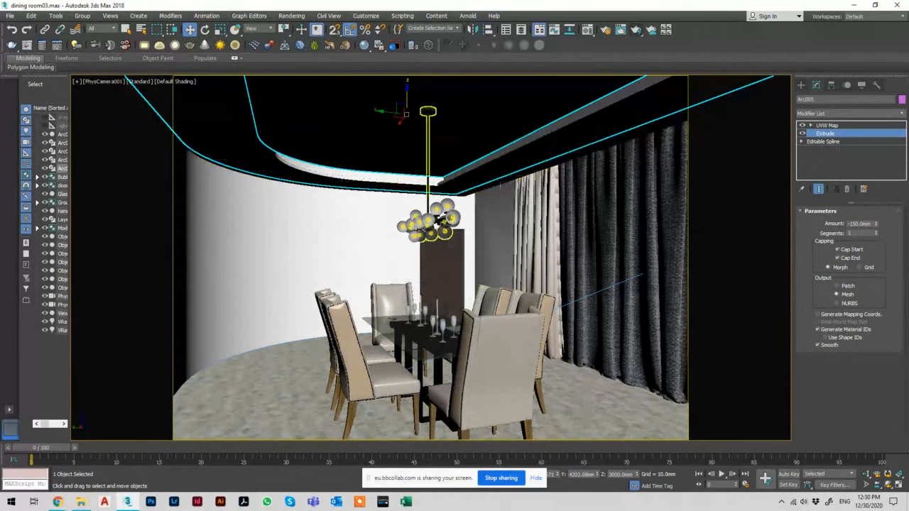
Step: Hide the curtain objects in front of the window in the front wireframe view
key(f)
key(F3)
scroll(395, 218, down, 6)
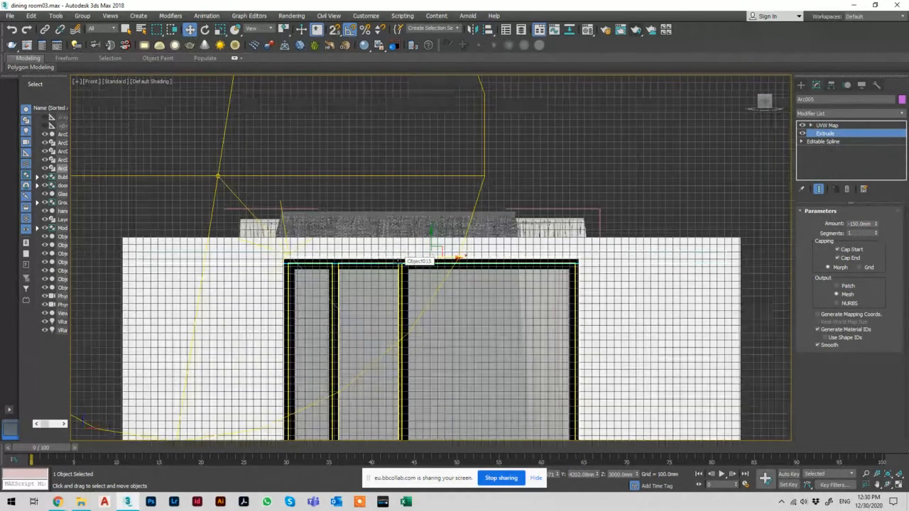
key(F3)
middle_drag(589, 267, 522, 226)
click(430, 256)
ctrl+click(295, 260)
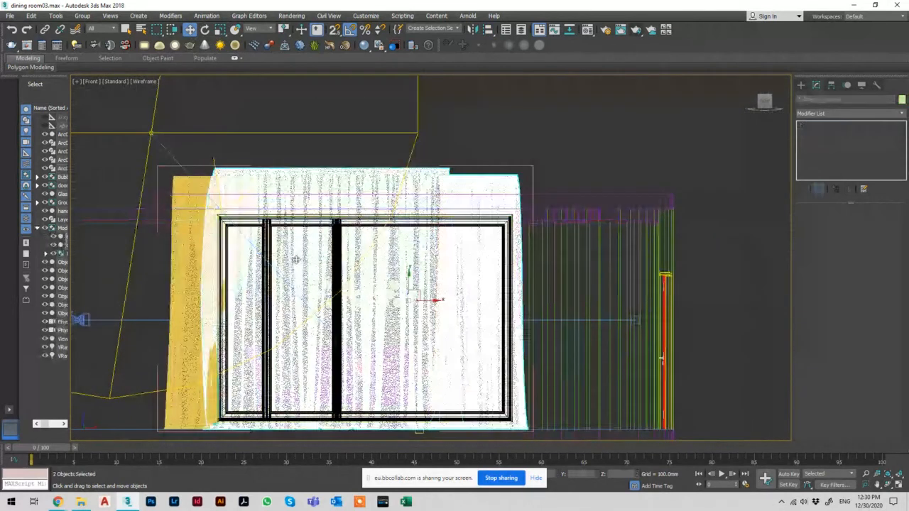
ctrl+click(193, 254)
right_click(193, 254)
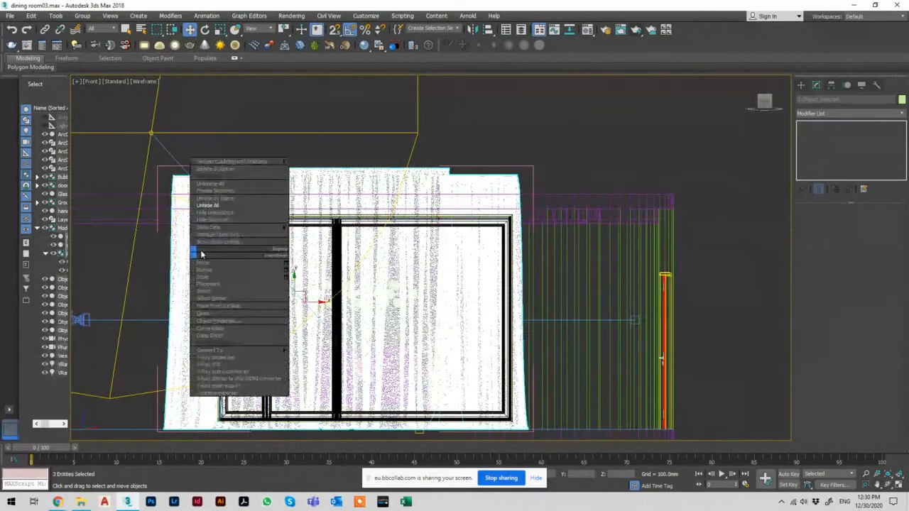
click(223, 221)
scroll(335, 220, up, 6)
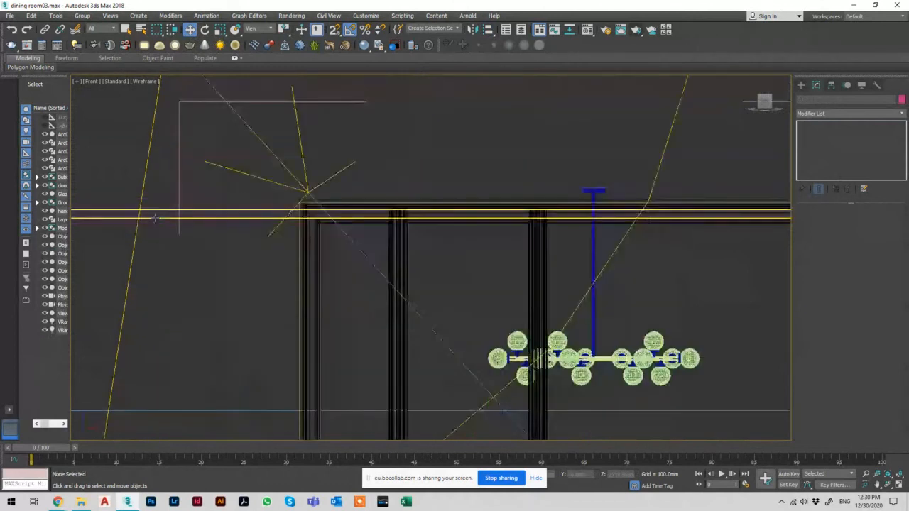
Step: Inspect the heights of the ceiling and its two stepped borders in profile, and unhide all objects
click(335, 218)
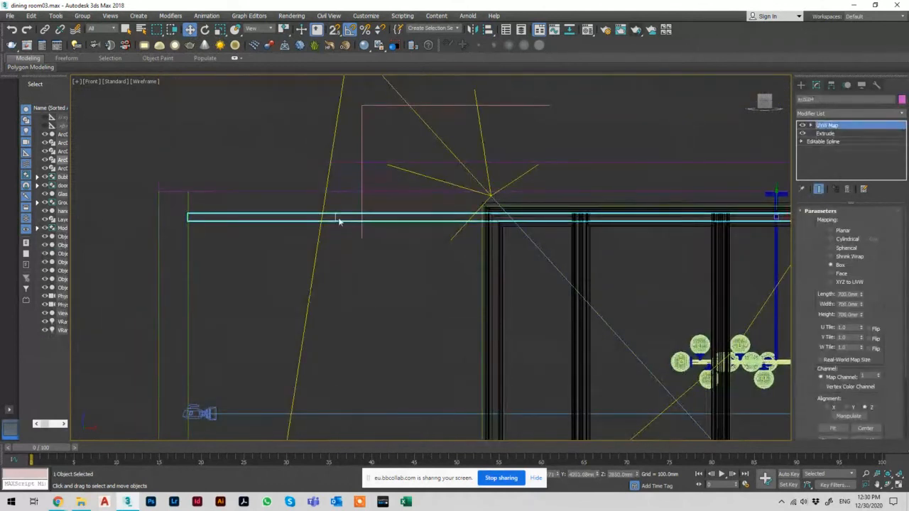
click(309, 198)
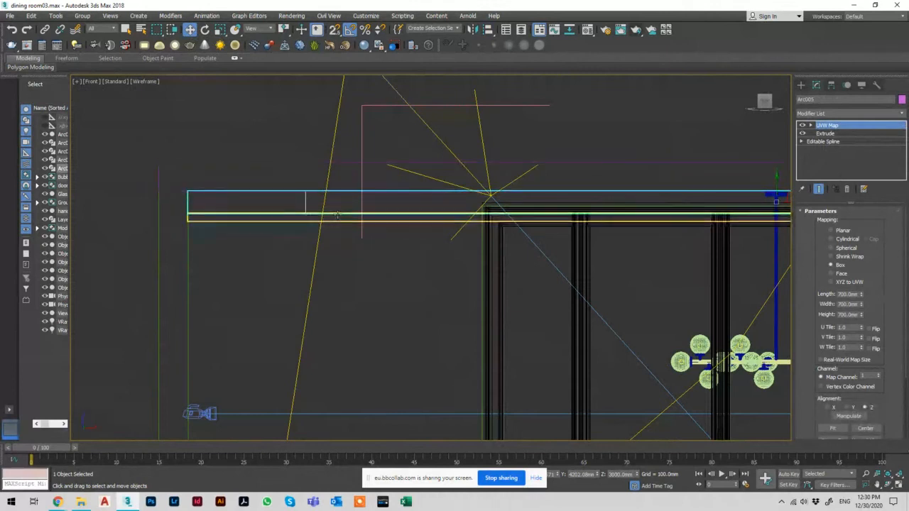
click(321, 164)
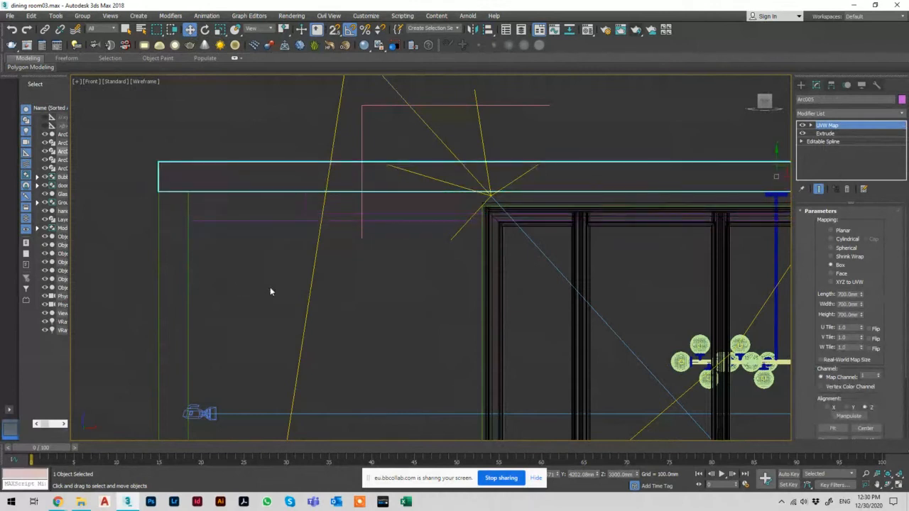
right_click(285, 272)
click(304, 225)
key(c)
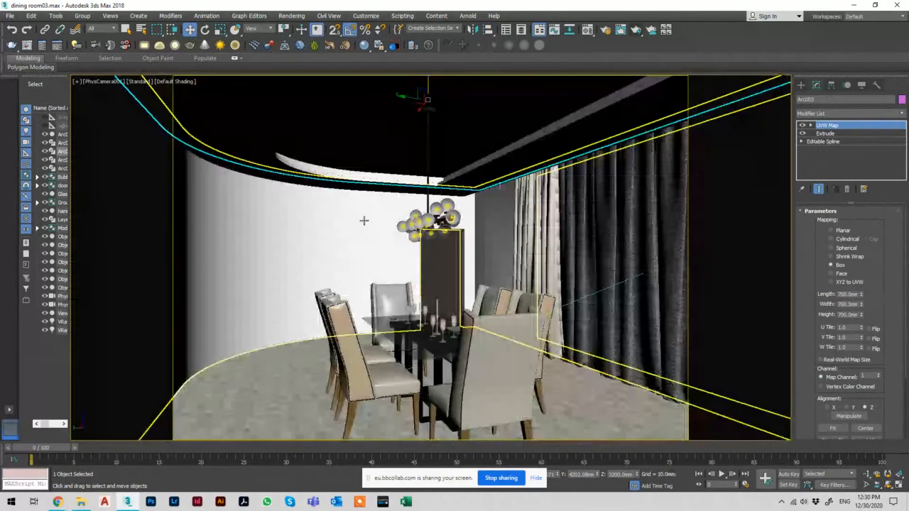
click(476, 167)
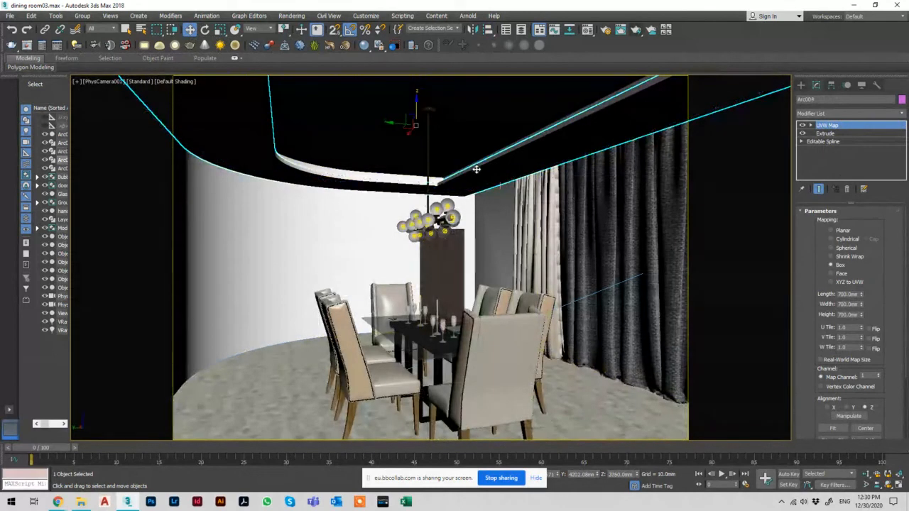
key(t)
key(F3)
click(801, 84)
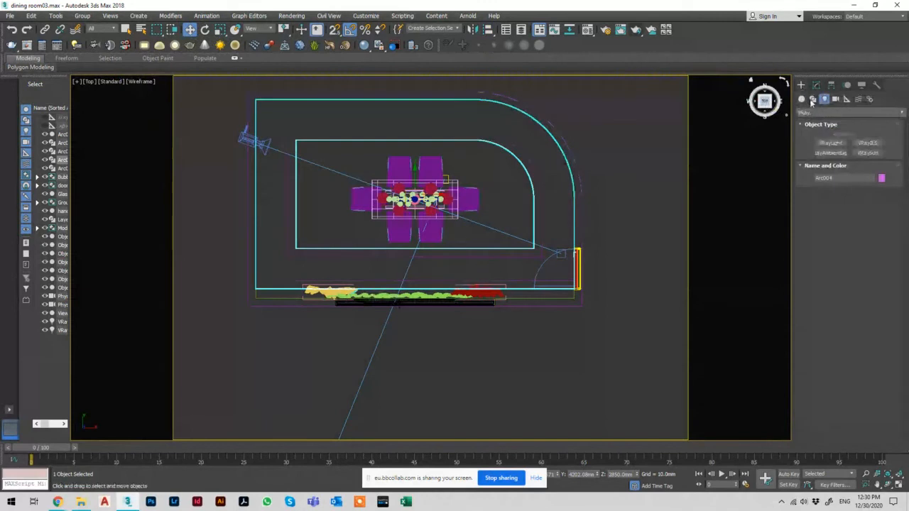
click(824, 98)
click(830, 143)
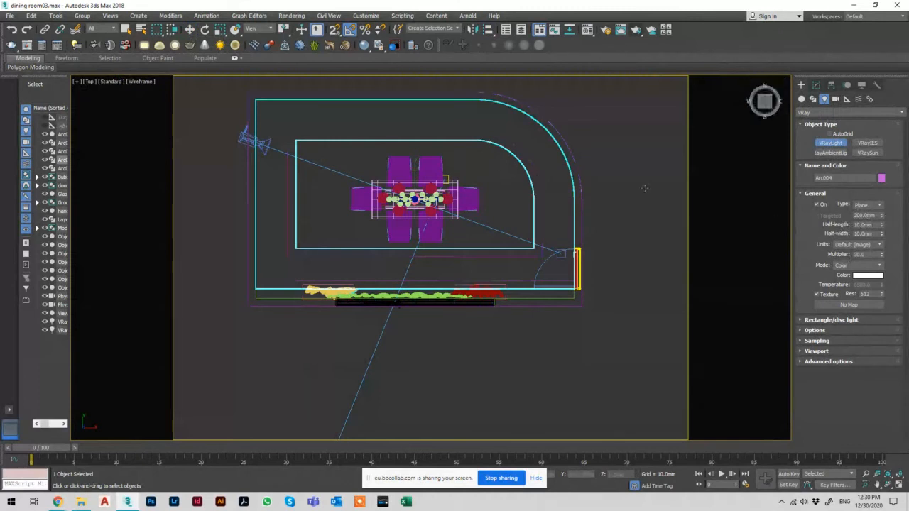
scroll(305, 142, up, 2)
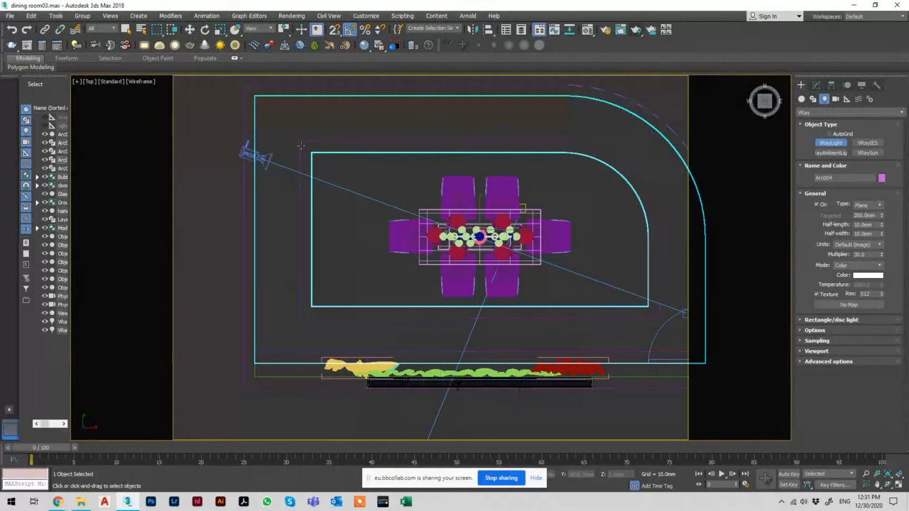
drag(308, 151, 309, 312)
key(e)
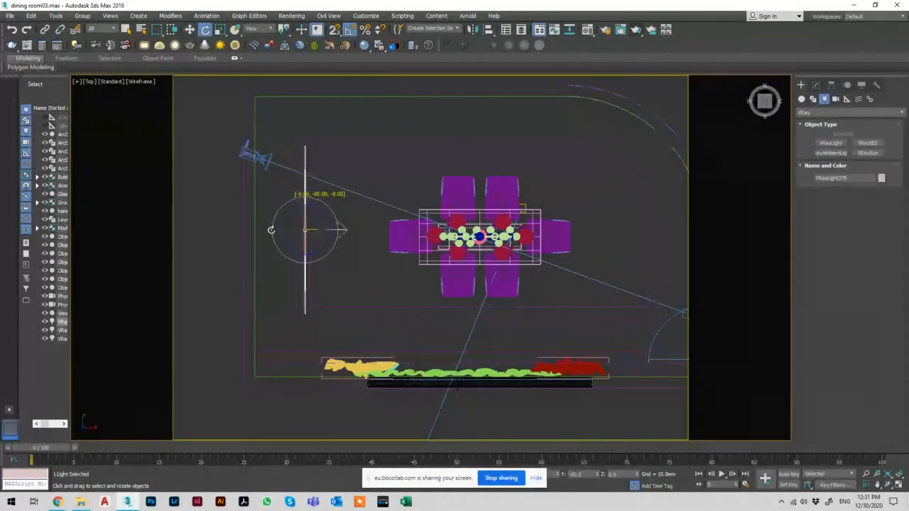
key(f)
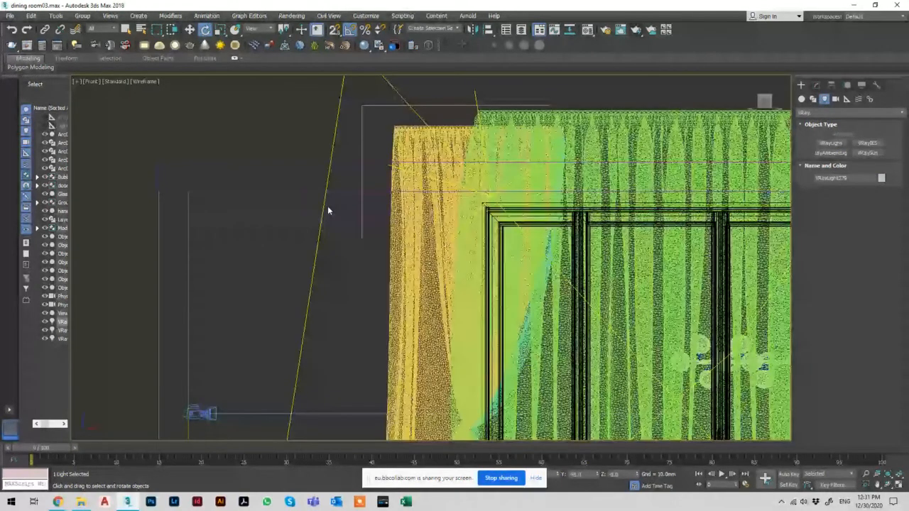
click(327, 206)
Step: Draw a VRay plane light with AutoGrid along the upper border's recessed inner face at the straight short end of the room
key(z)
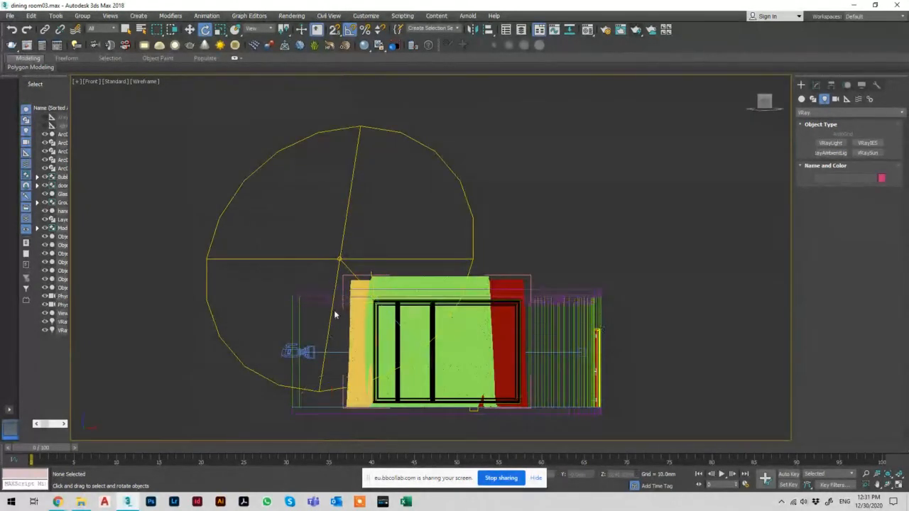
scroll(335, 315, up, 5)
click(316, 280)
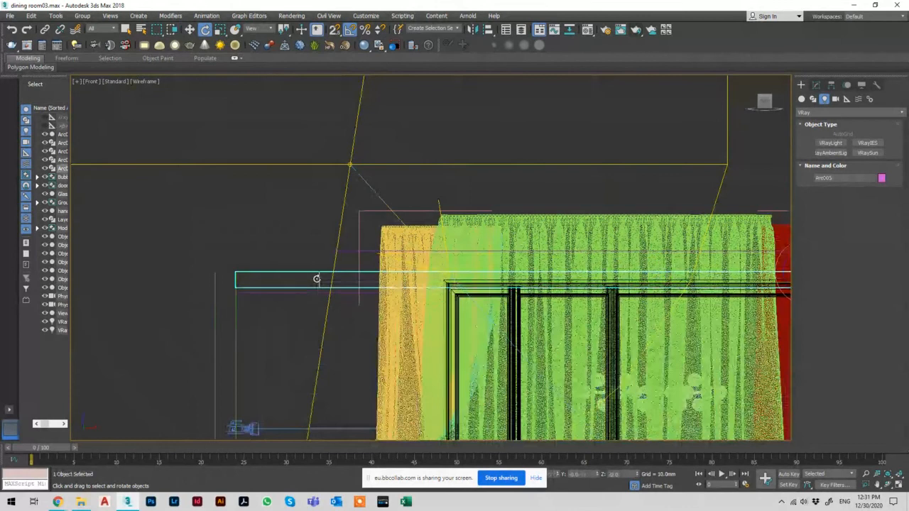
key(p)
key(F3)
key(z)
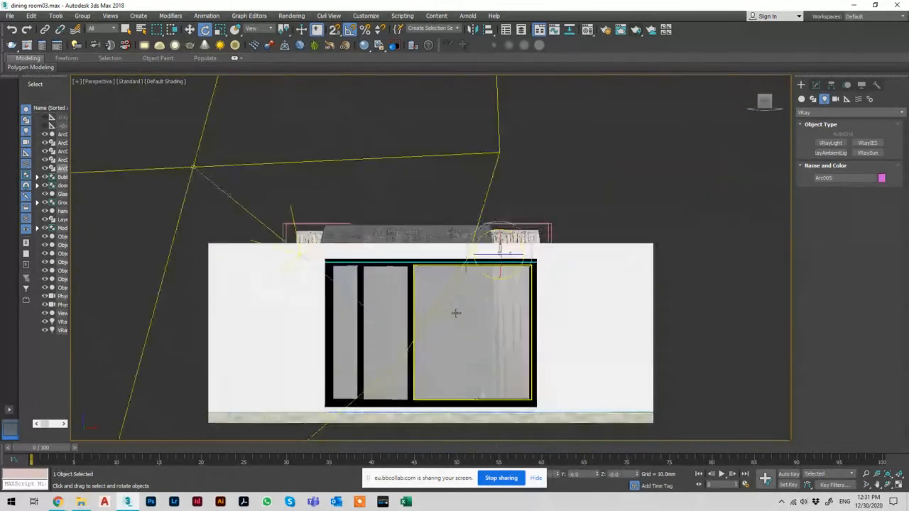
mouse_move(456, 313)
alt+middle_down()
mouse_move(434, 299)
mouse_move(370, 300)
alt+middle_up()
scroll(470, 286, up, 6)
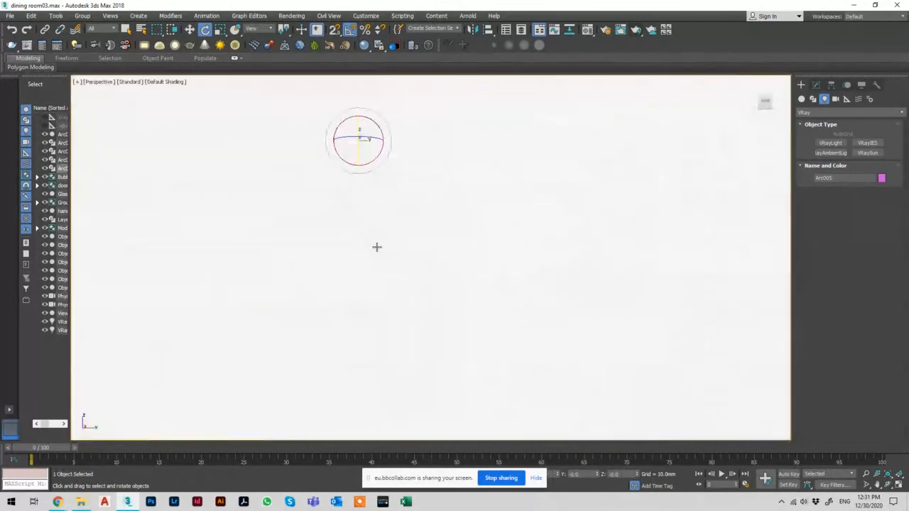
alt+middle_drag(361, 239, 371, 220)
scroll(384, 245, up, 4)
key(F4)
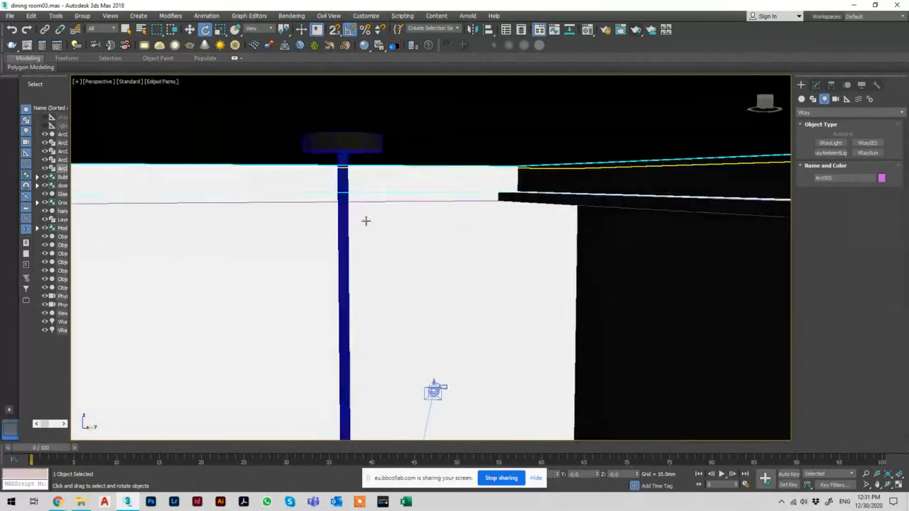
middle_drag(318, 212, 439, 219)
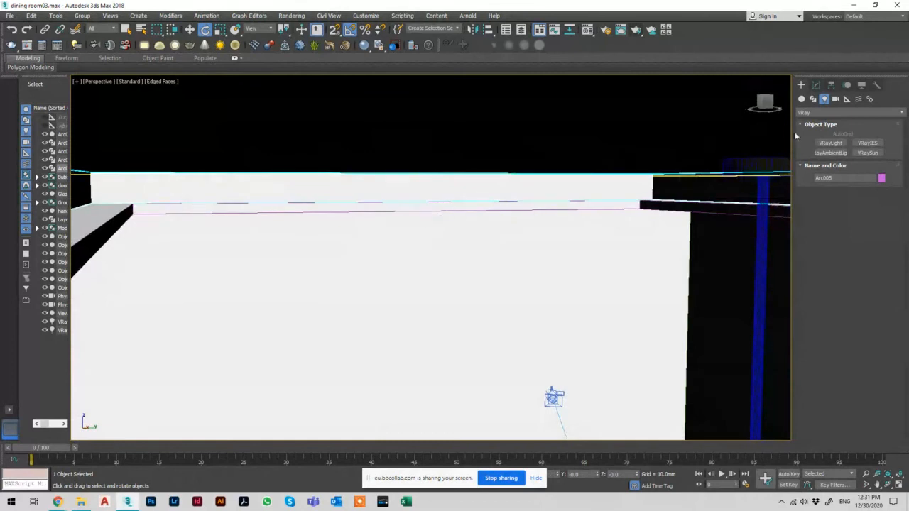
click(831, 143)
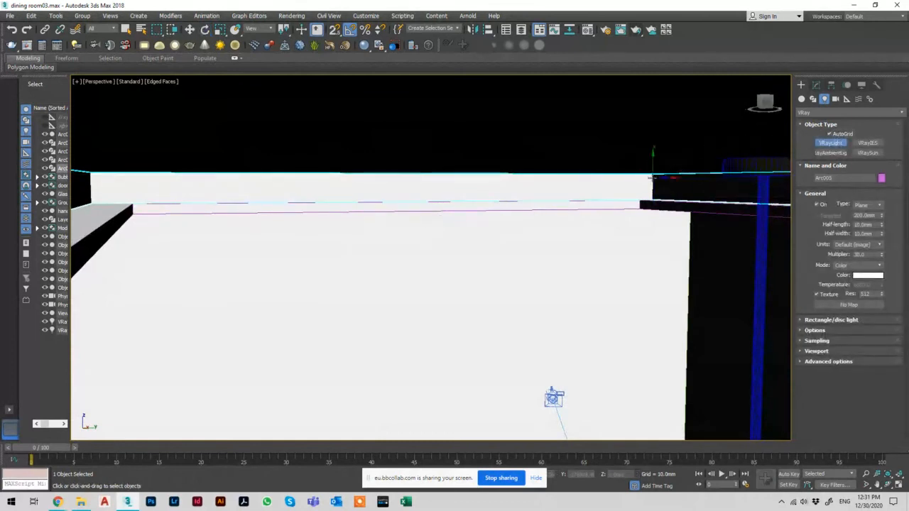
drag(649, 179, 93, 188)
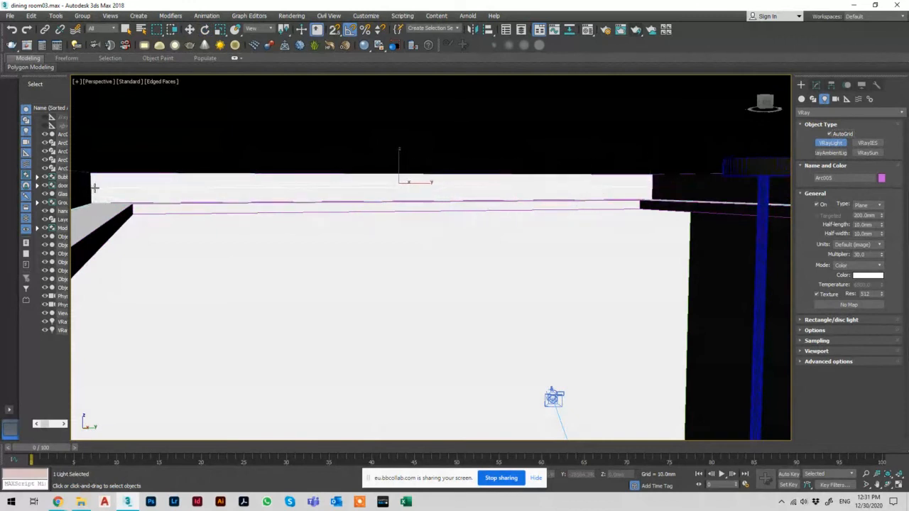
Step: Rotate the new plane light to face into the room and lower it to about 2880 mm in Z
key(e)
drag(402, 204, 405, 116)
key(w)
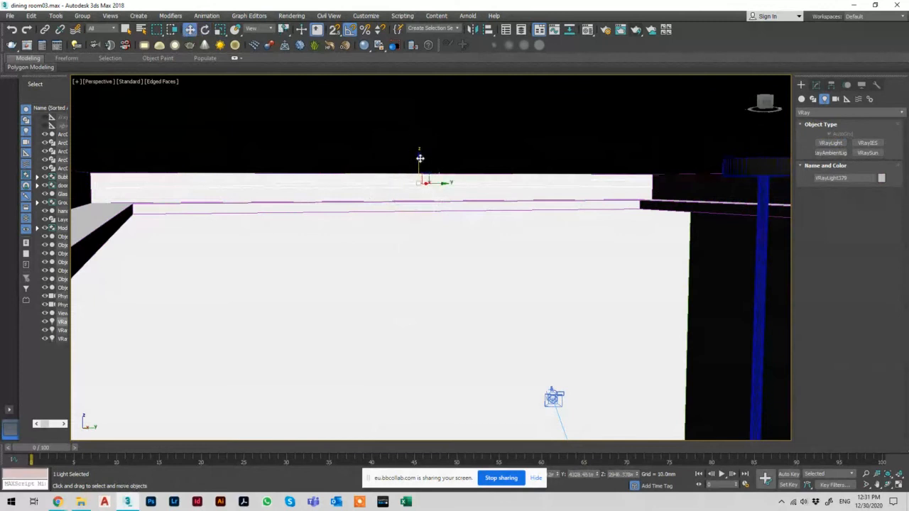
drag(418, 160, 413, 172)
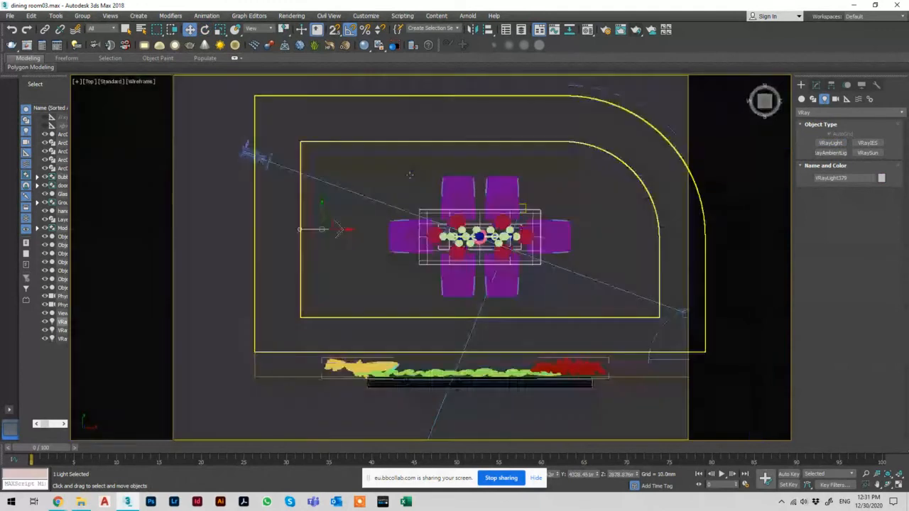
Step: Position the plane light just on the room side of the upper border's inner edge in the top view
key(t)
key(F3)
scroll(312, 234, up, 10)
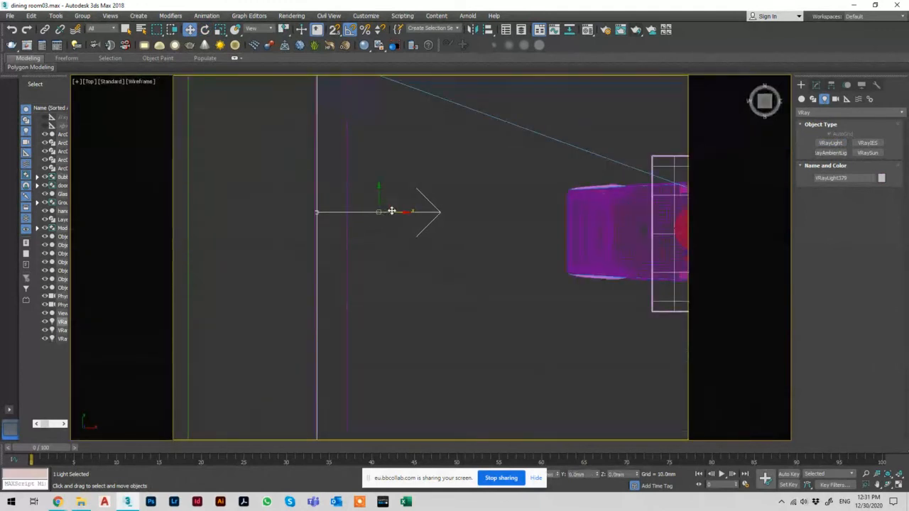
scroll(313, 215, up, 5)
scroll(313, 214, up, 3)
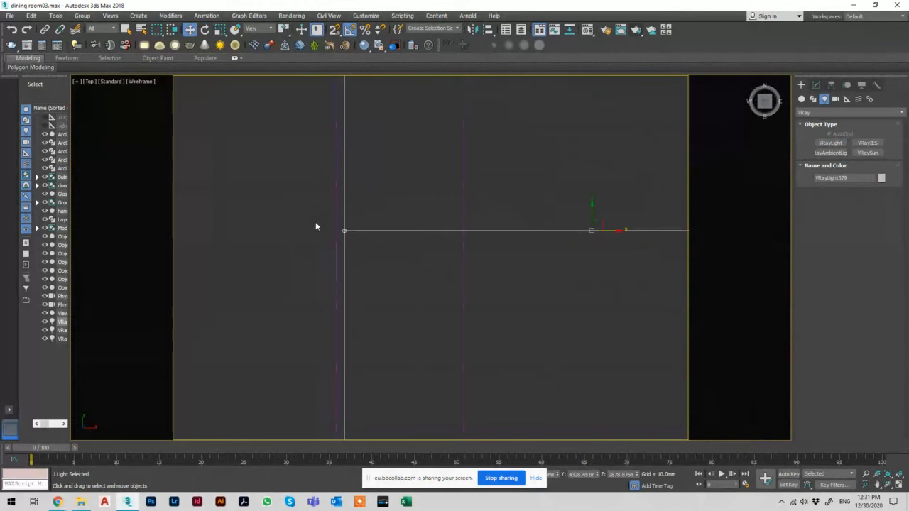
Step: Make one instance of the plane light rotated 90° in Z and place it along the upper border's curtain-side inner edge
scroll(283, 186, down, 8)
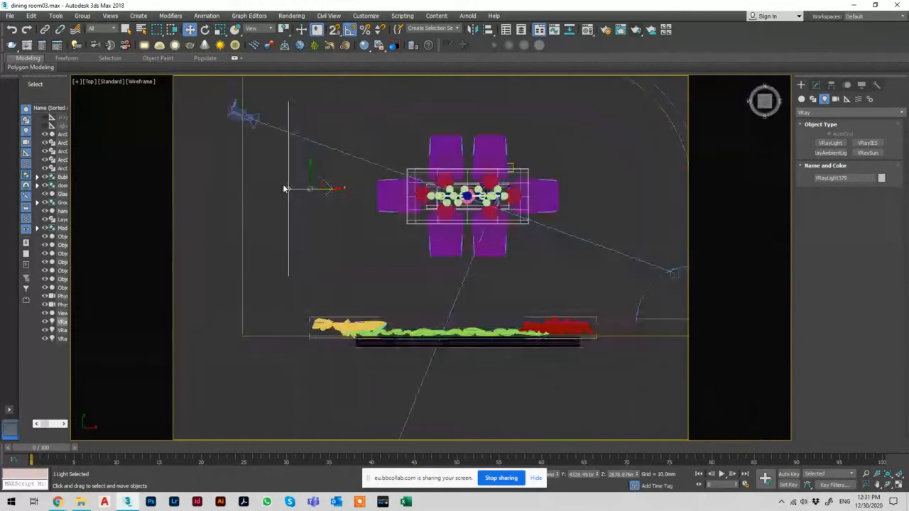
middle_drag(283, 188, 246, 210)
key(e)
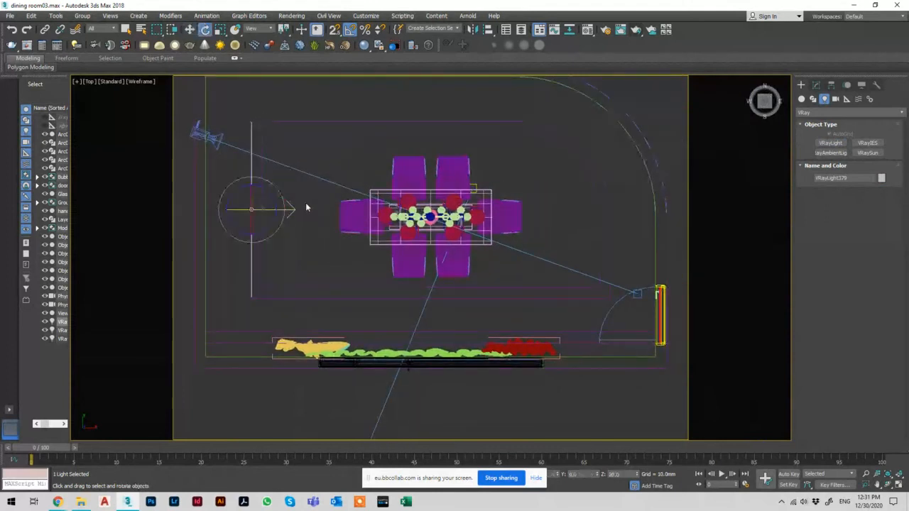
mouse_move(274, 194)
mouse_down()
mouse_move(222, 179)
mouse_move(248, 162)
mouse_move(247, 170)
mouse_up()
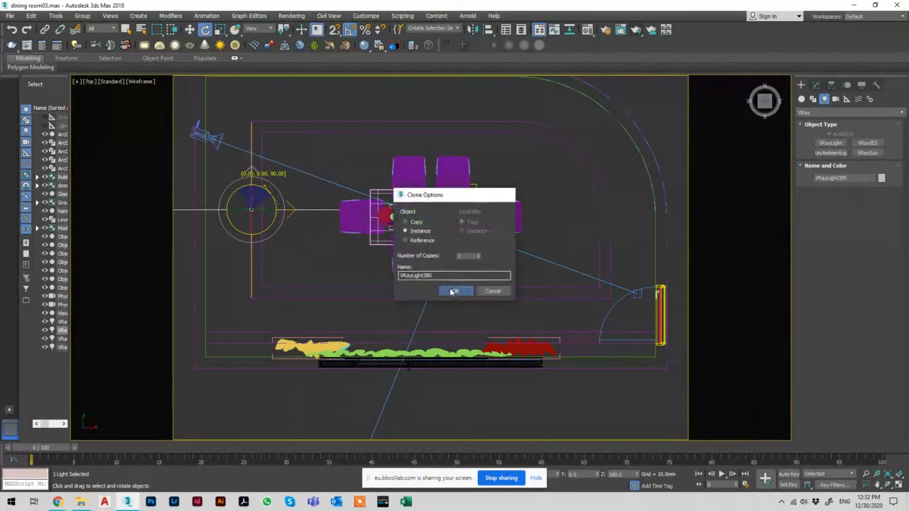
click(455, 291)
key(w)
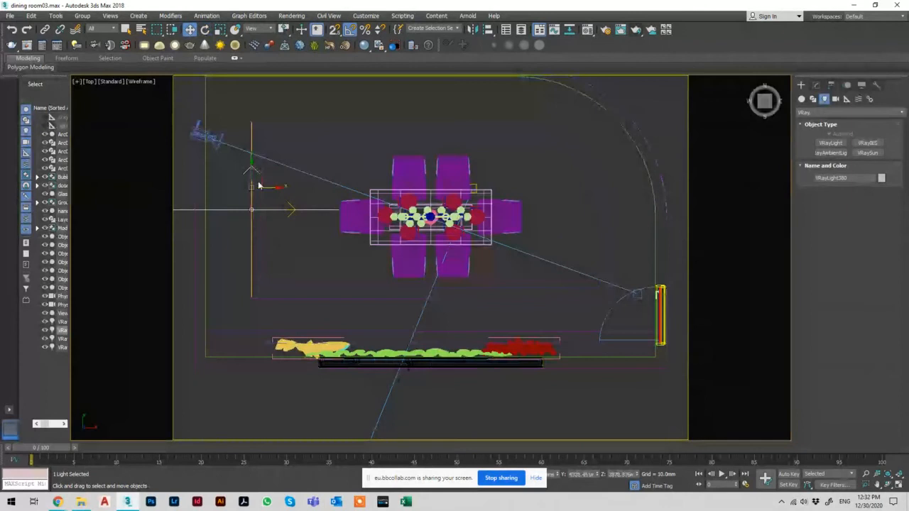
drag(257, 181, 440, 263)
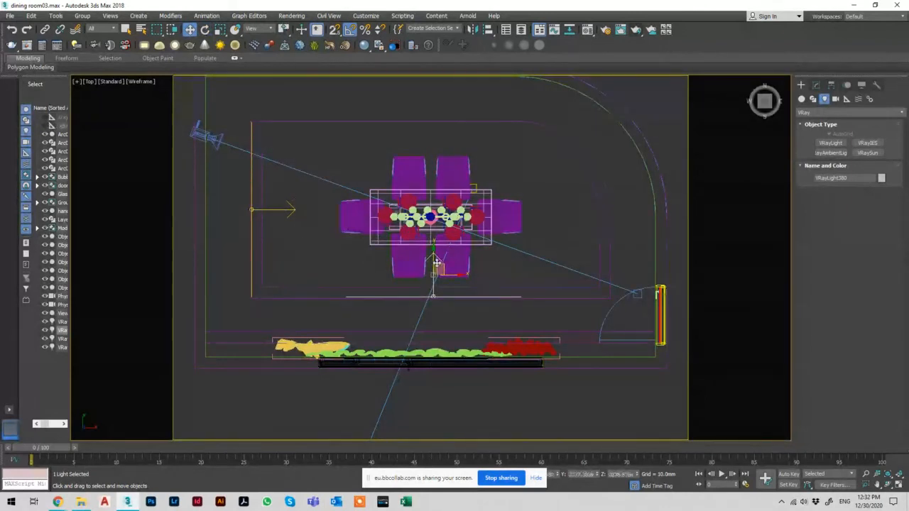
Step: Stretch the curtain-side light along X to span the border's long edge and centre it there
key(r)
drag(467, 296, 503, 296)
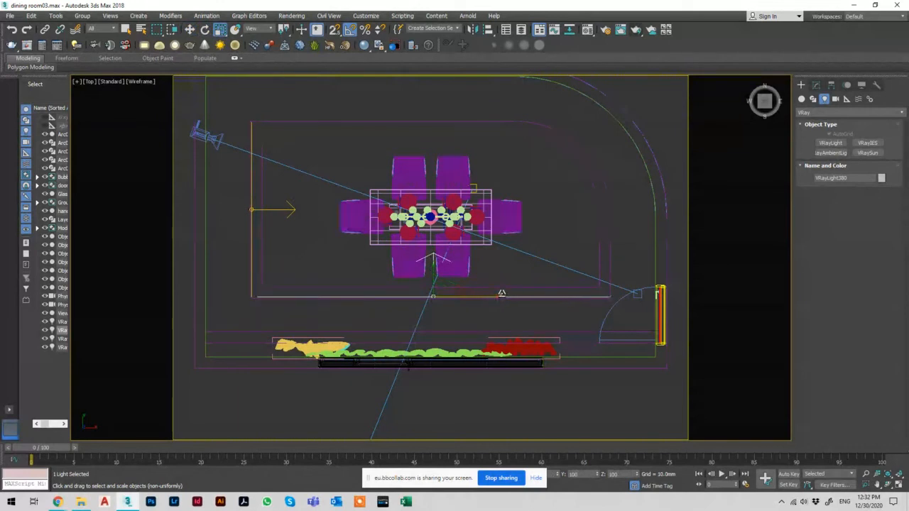
key(w)
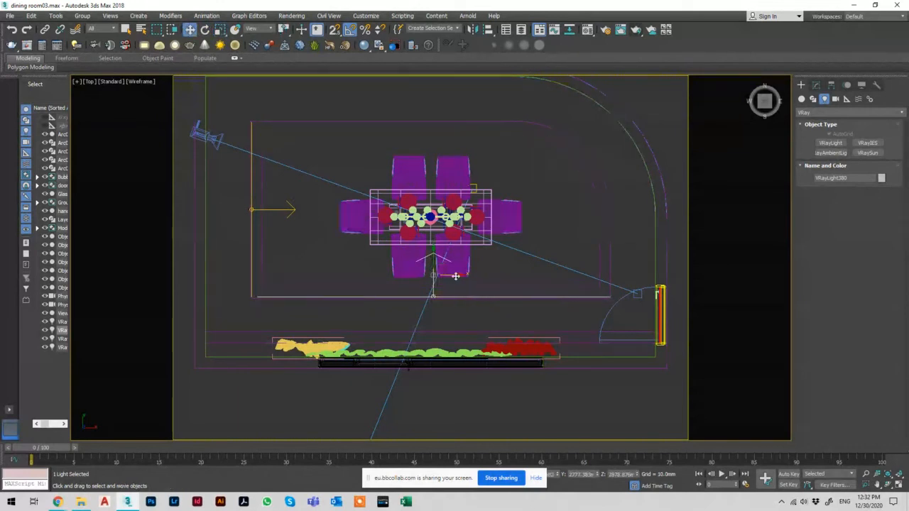
Step: Make one instance of the curtain-side plane light rotated 180° in Z
key(e)
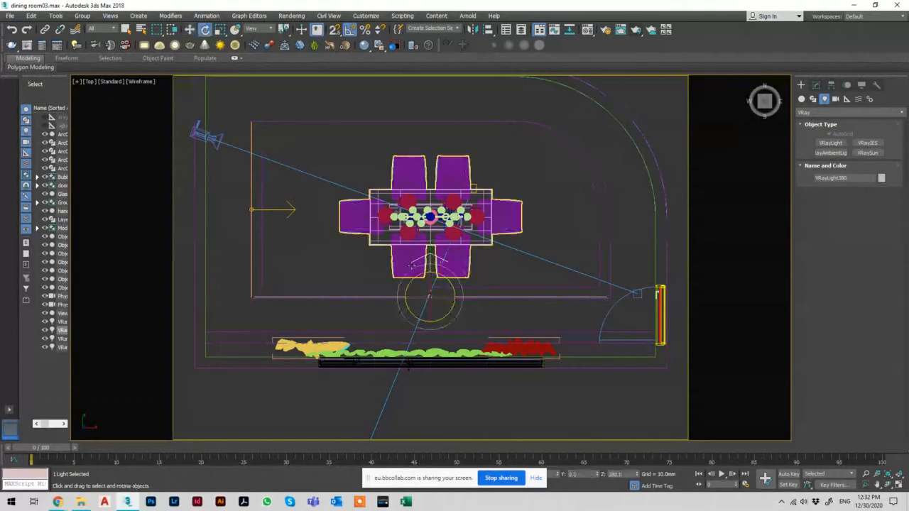
drag(415, 281, 512, 247)
click(455, 291)
Step: Move the rotated light to the border's long edge opposite the curtains and shorten it along X to the straight part
key(w)
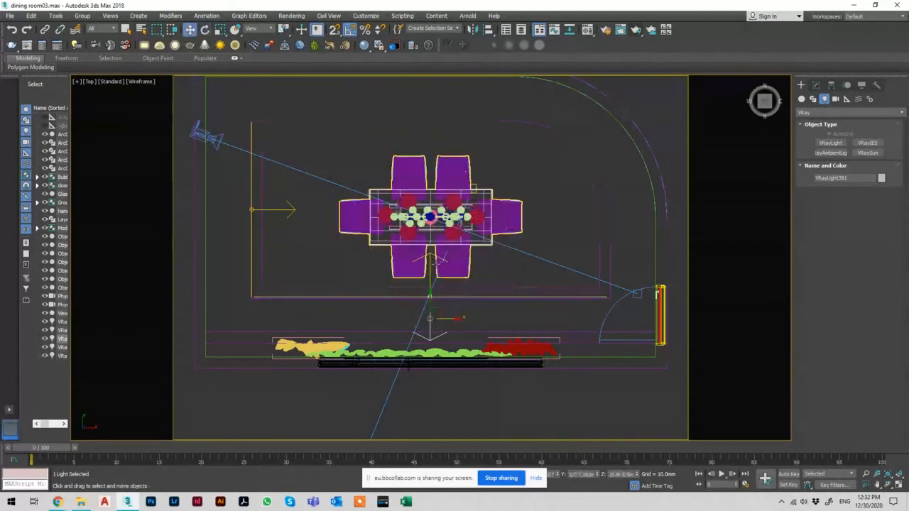
drag(429, 293, 406, 145)
key(r)
key(r)
key(w)
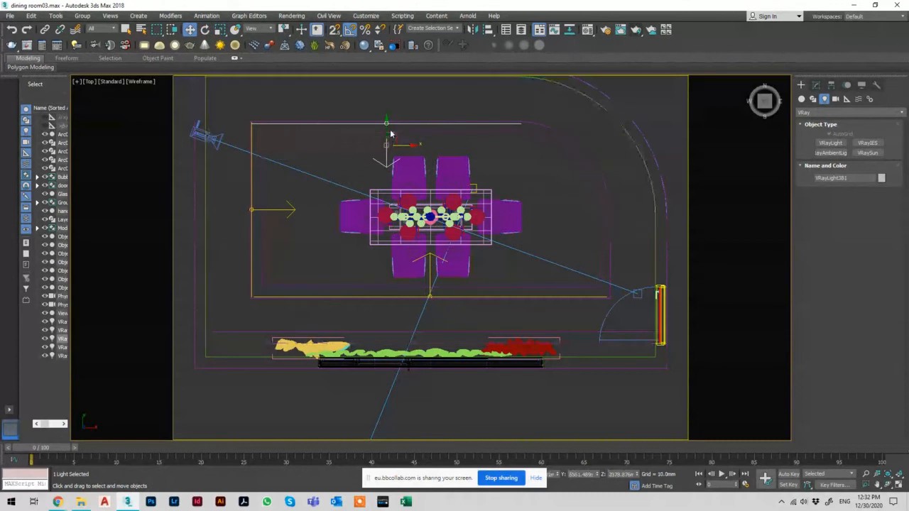
drag(387, 129, 386, 127)
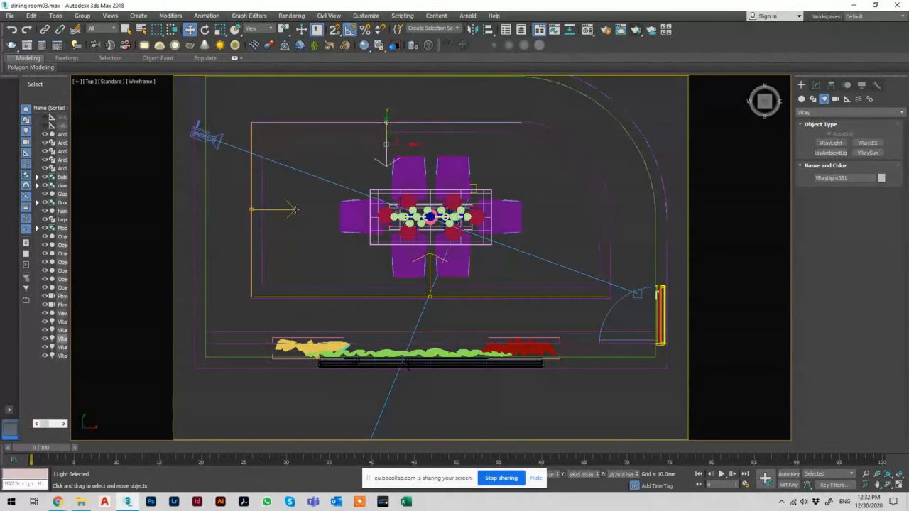
Step: Make one instance of the short-edge light near the camera, rotated 180° in Z
click(293, 209)
key(e)
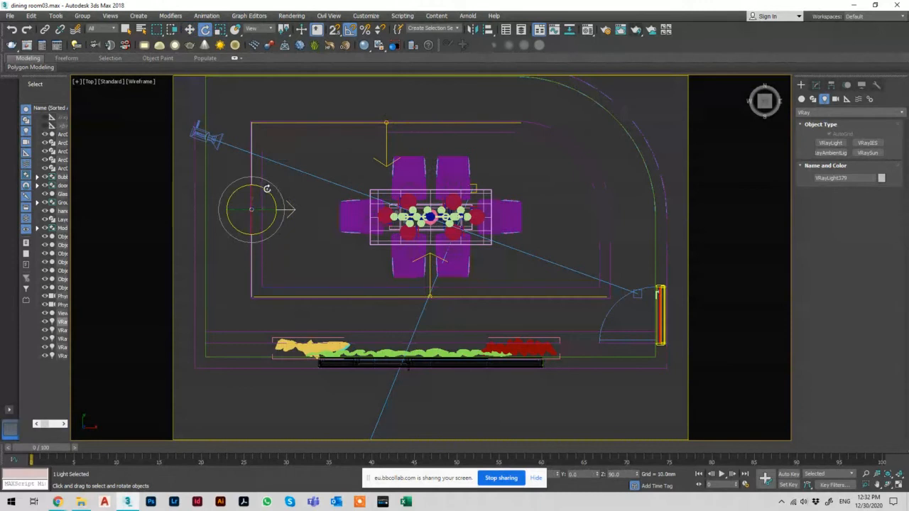
drag(267, 189, 194, 144)
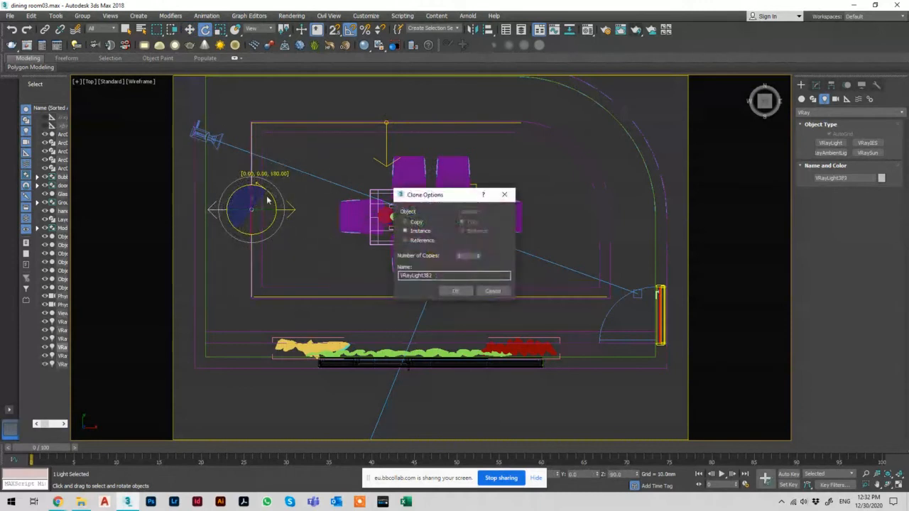
click(454, 292)
Step: Move the rotated light to the door-side short edge and shorten it along Y to fit the straight part below the curve
key(w)
mouse_move(242, 205)
mouse_down()
mouse_move(580, 226)
mouse_move(598, 240)
mouse_move(609, 224)
mouse_move(609, 245)
mouse_move(585, 227)
mouse_up()
key(r)
key(w)
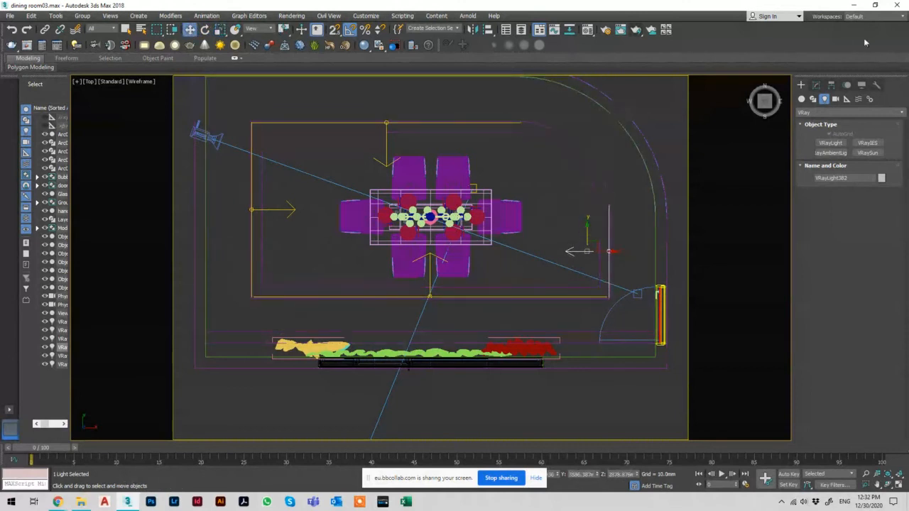
Step: Set the door-side plane light's color to a light peach with hue 18 and saturation 113
click(817, 84)
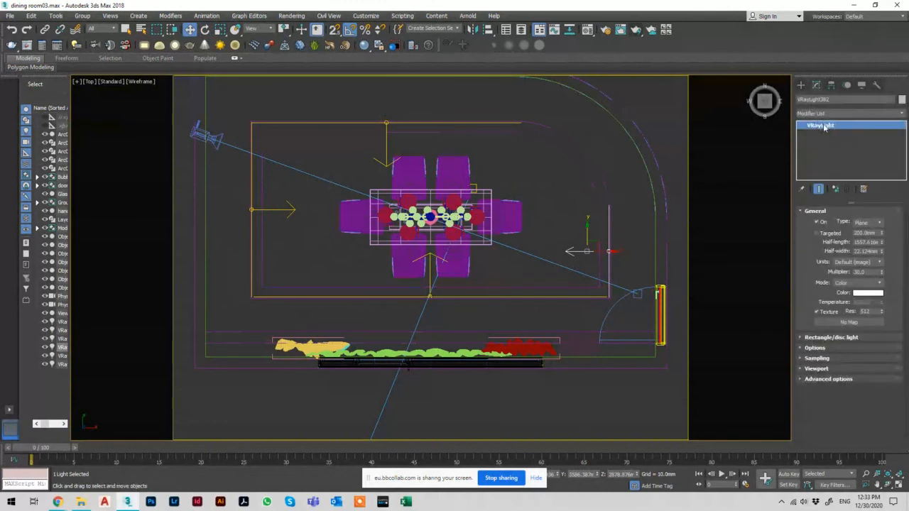
double_click(858, 271)
click(867, 292)
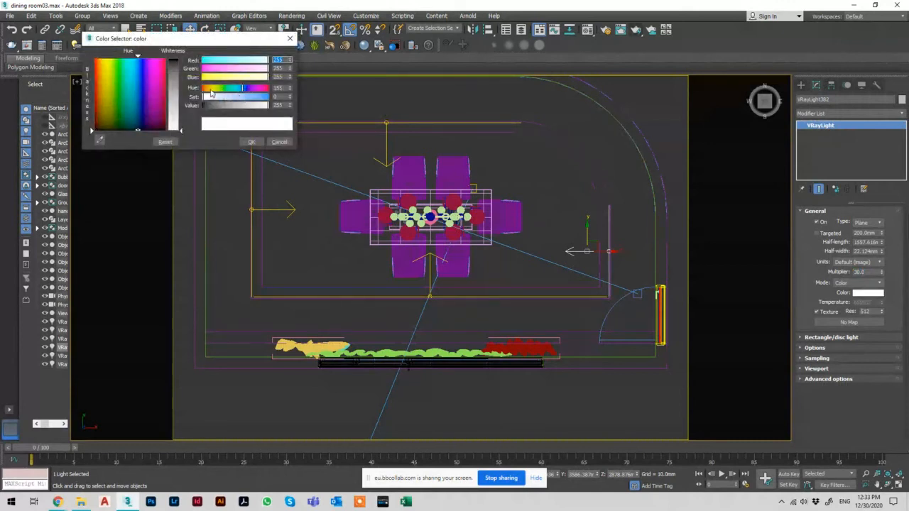
click(207, 91)
click(234, 96)
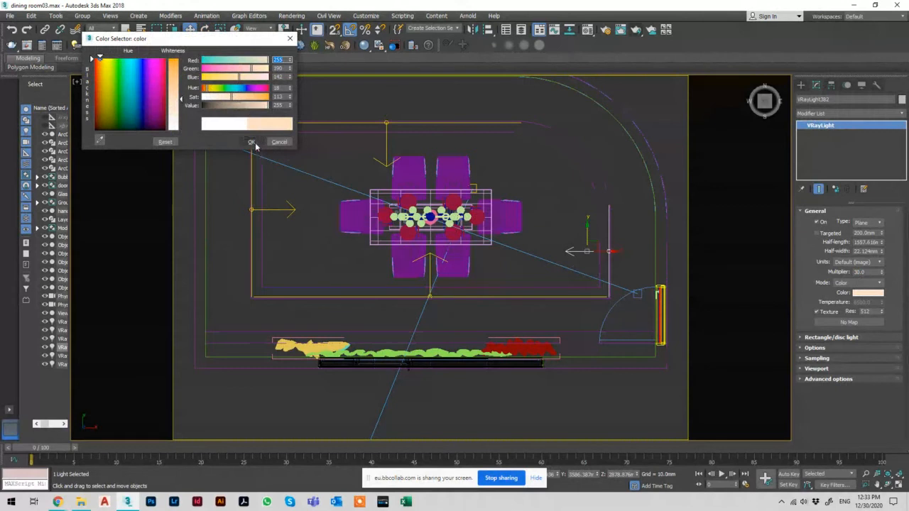
click(252, 141)
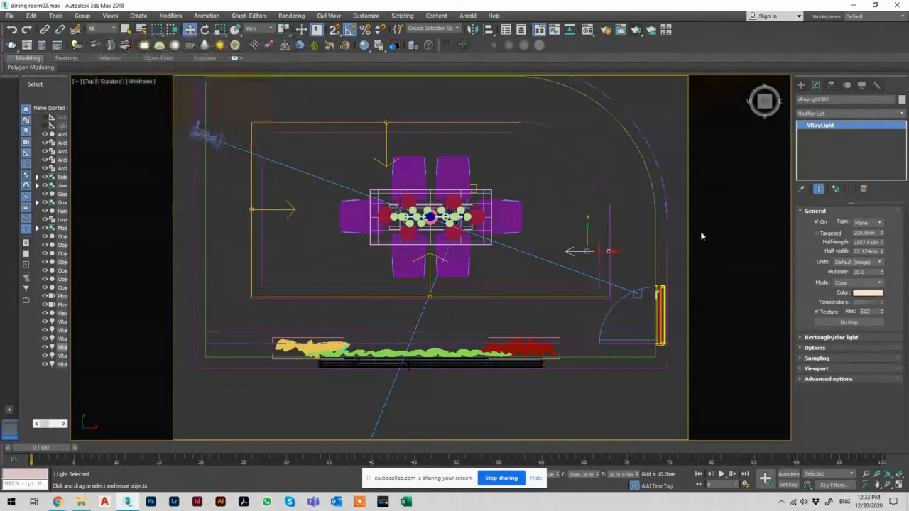
Step: Switch the light's color mode to Temperature with a value of 4000 and test-render the camera view
click(867, 283)
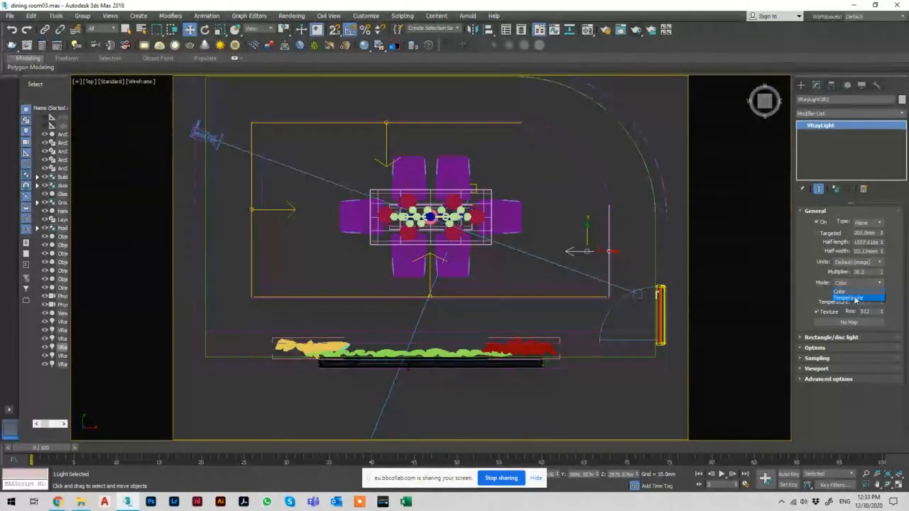
click(856, 298)
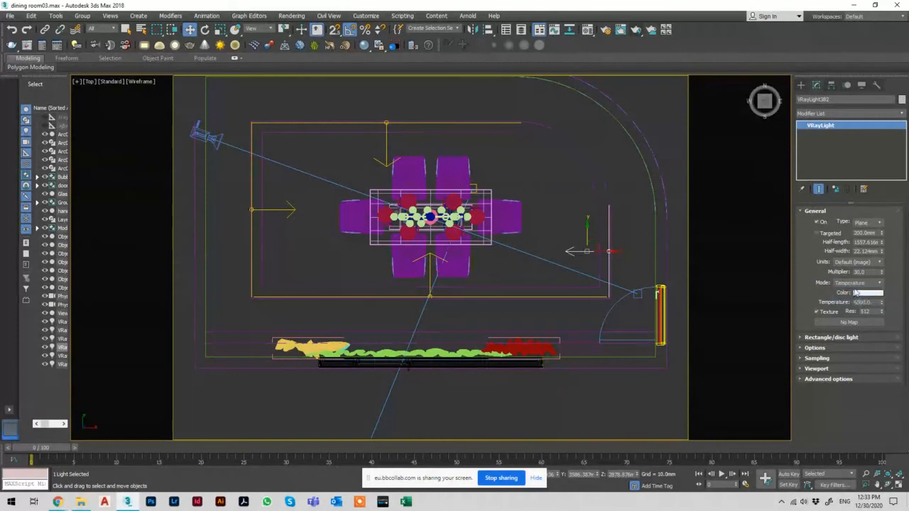
double_click(863, 302)
key(c)
key(shift+q)
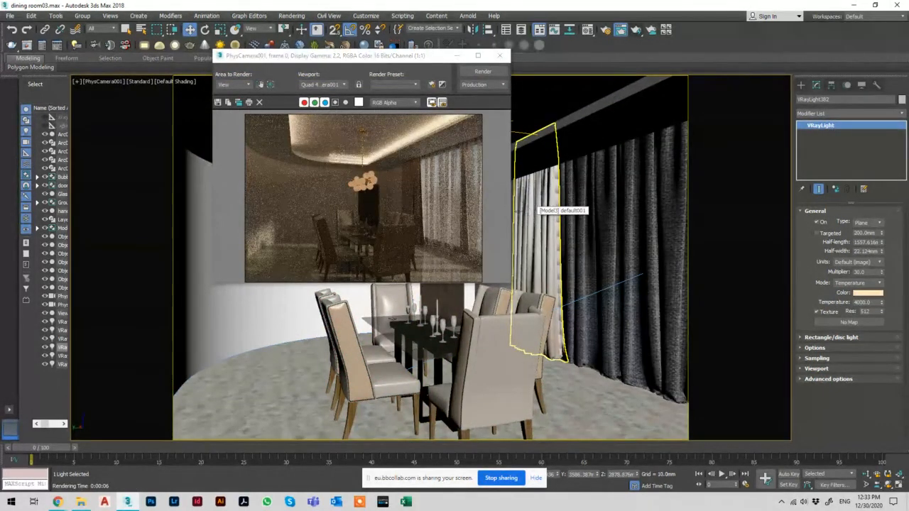
Step: Make the plane light invisible and set its multiplier to 40 and temperature to 5000
click(816, 348)
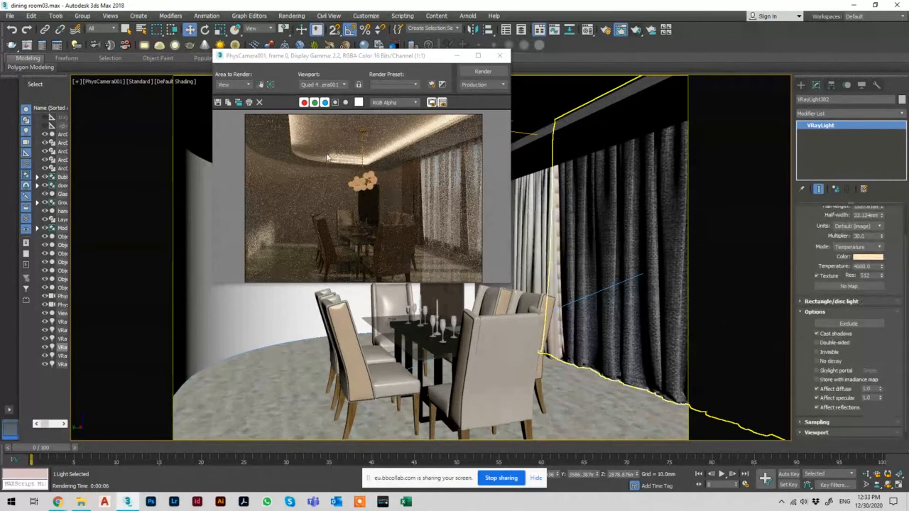
scroll(327, 157, up, 1)
scroll(328, 171, up, 1)
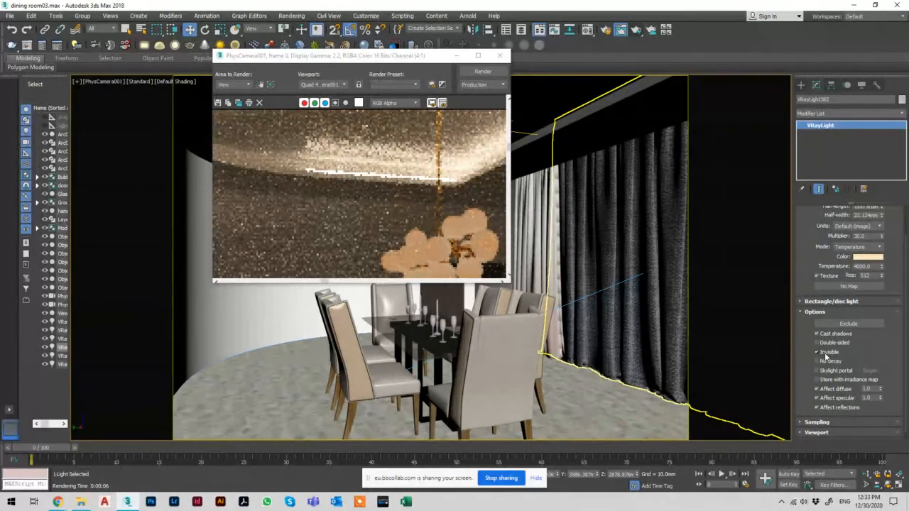
double_click(861, 236)
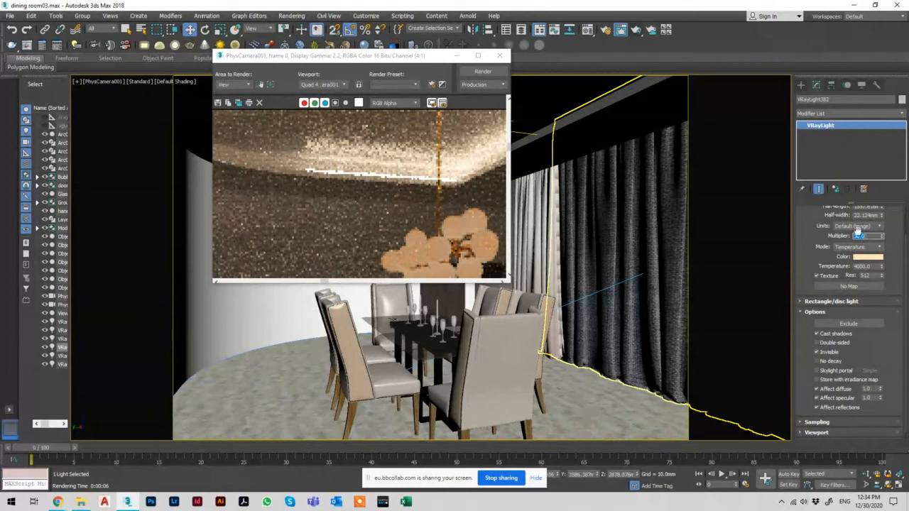
double_click(865, 265)
text(5000)
key(Return)
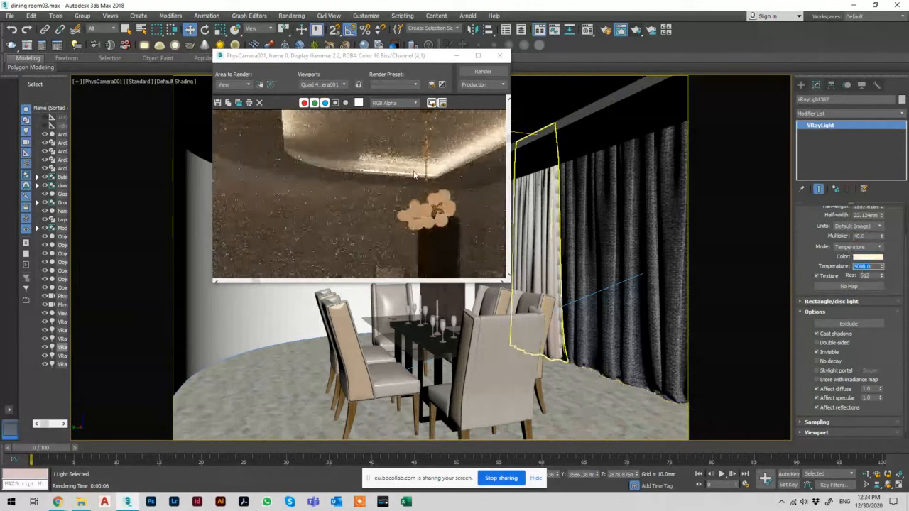
Step: Test-render the camera view with the updated light settings, cancel the render and close its window
click(482, 72)
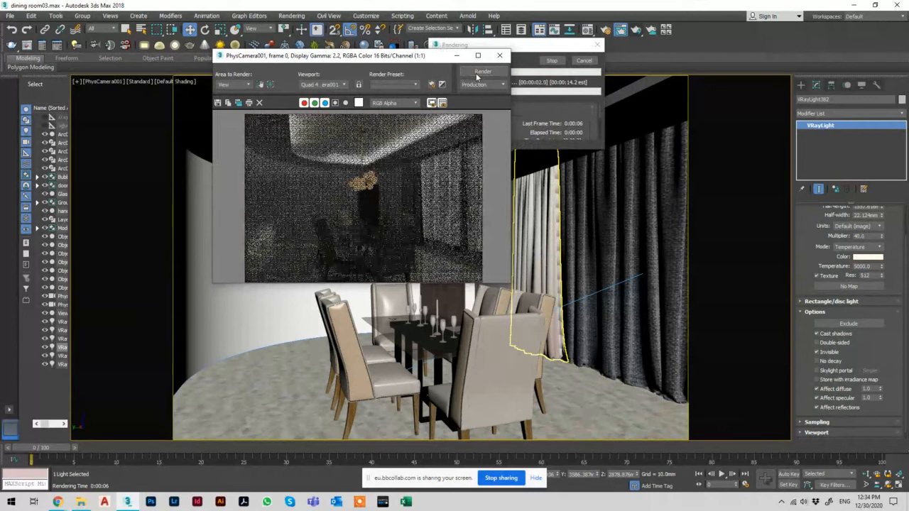
click(582, 62)
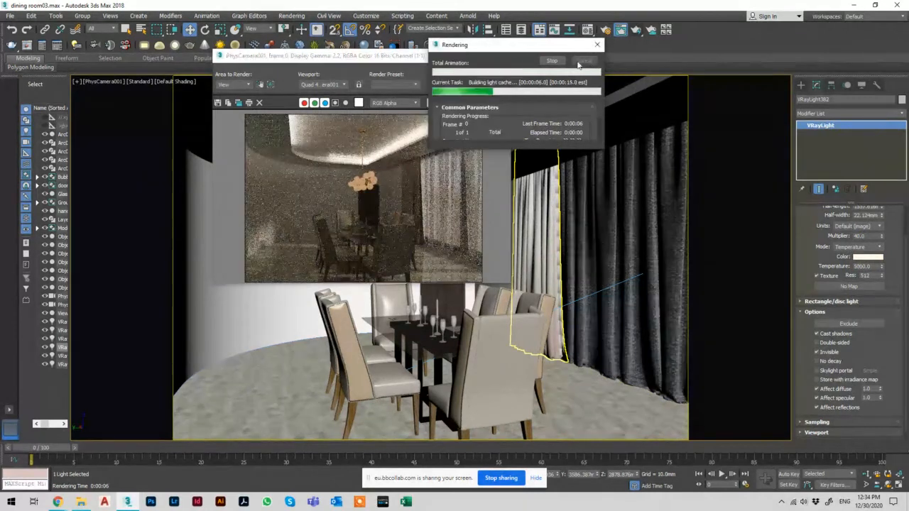
click(504, 55)
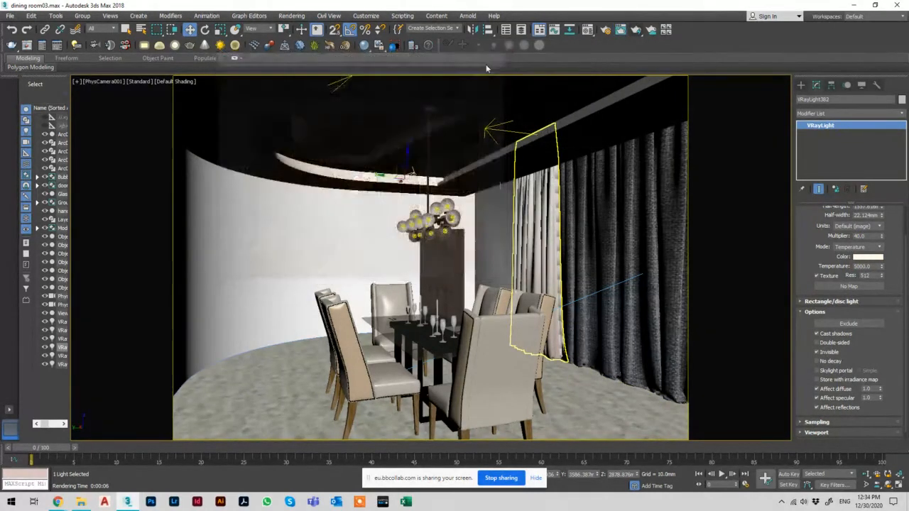
Step: Draw a guide circle in the top view and move it to follow the rounded corner of the border's inner edge
key(t)
key(F3)
scroll(541, 139, up, 2)
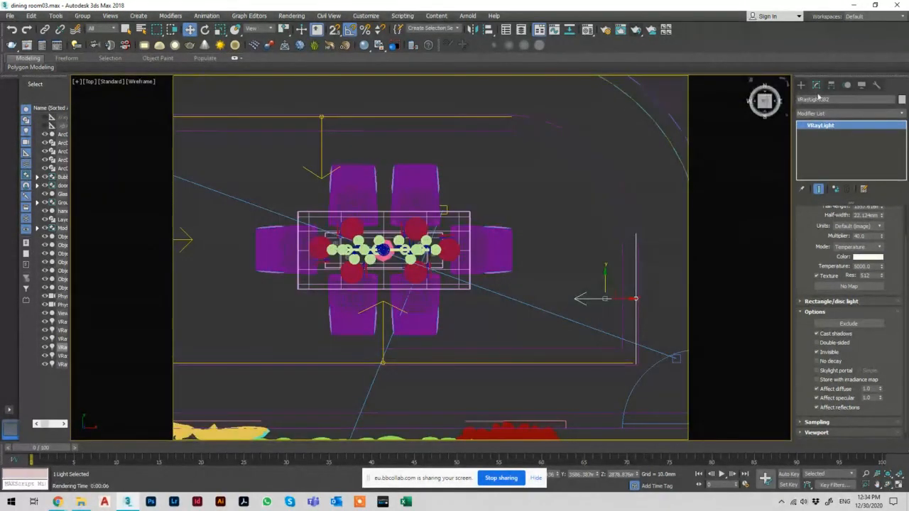
click(802, 85)
click(802, 99)
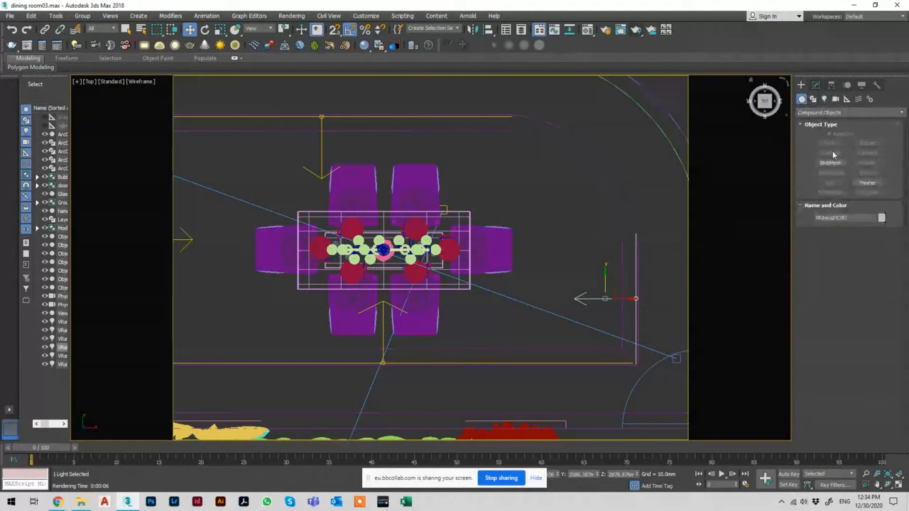
click(817, 113)
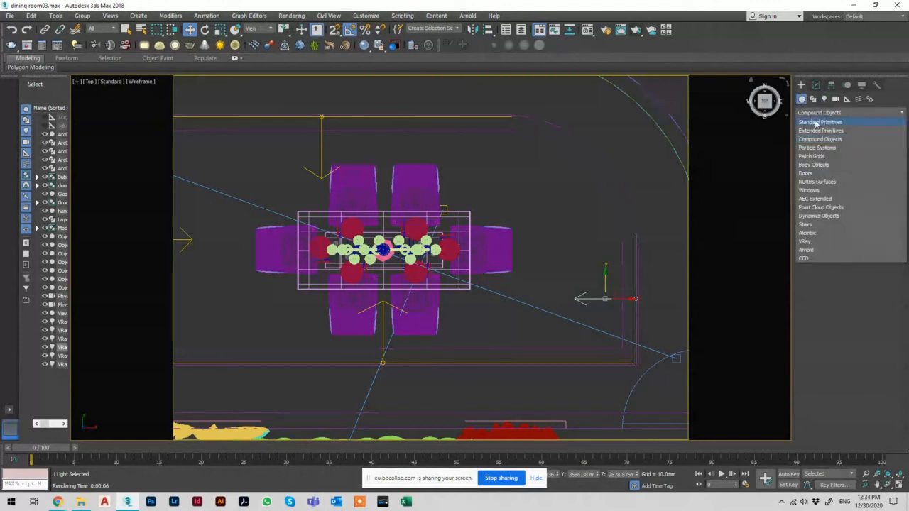
click(817, 122)
click(813, 98)
click(830, 161)
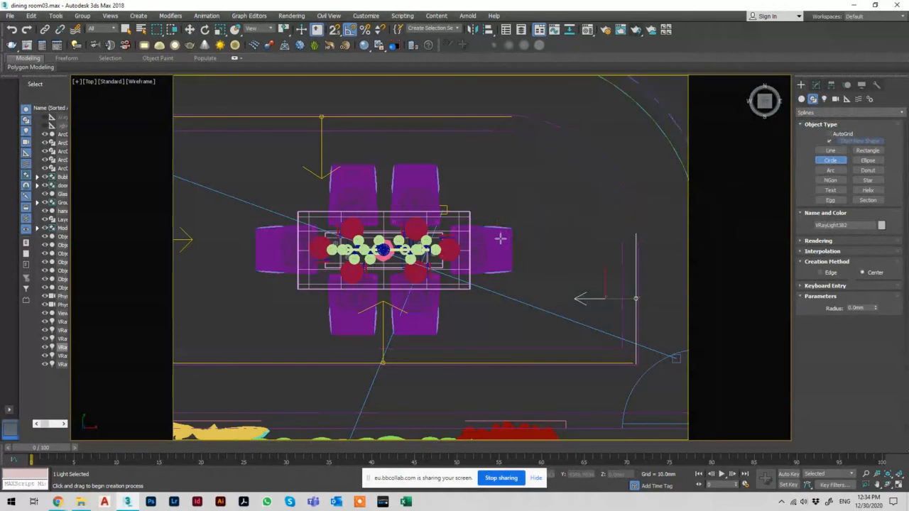
drag(501, 238, 596, 150)
key(w)
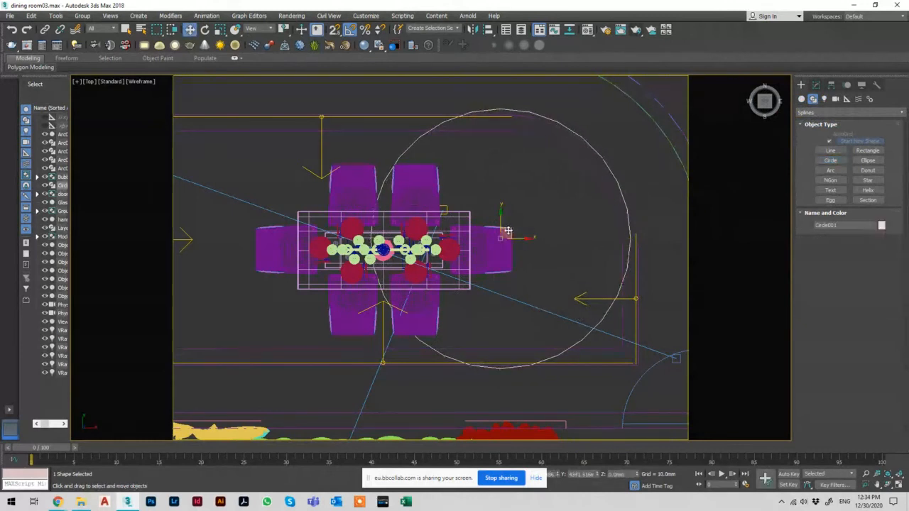
drag(507, 231, 514, 238)
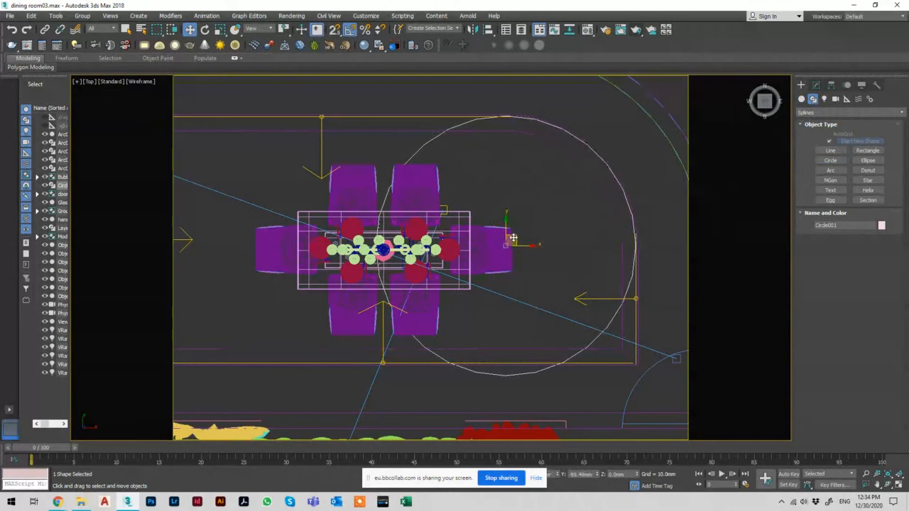
Step: Make one instance of the door-side light offset along Y to the start of the curve and shorten it to a small segment
click(613, 298)
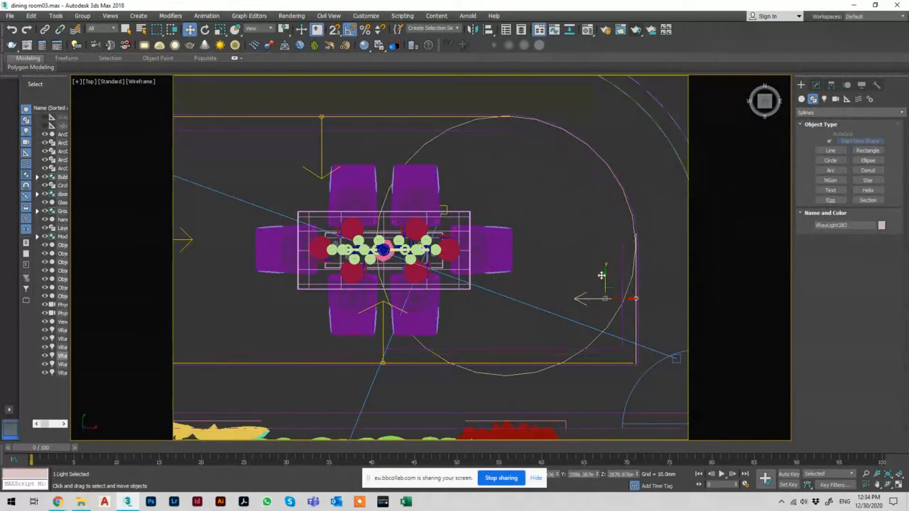
shift+drag(601, 275, 607, 206)
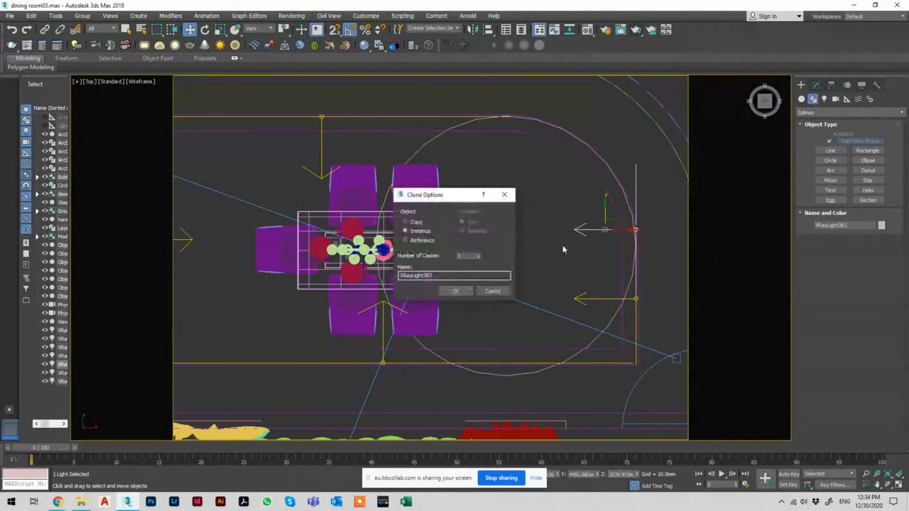
click(455, 291)
scroll(650, 216, up, 2)
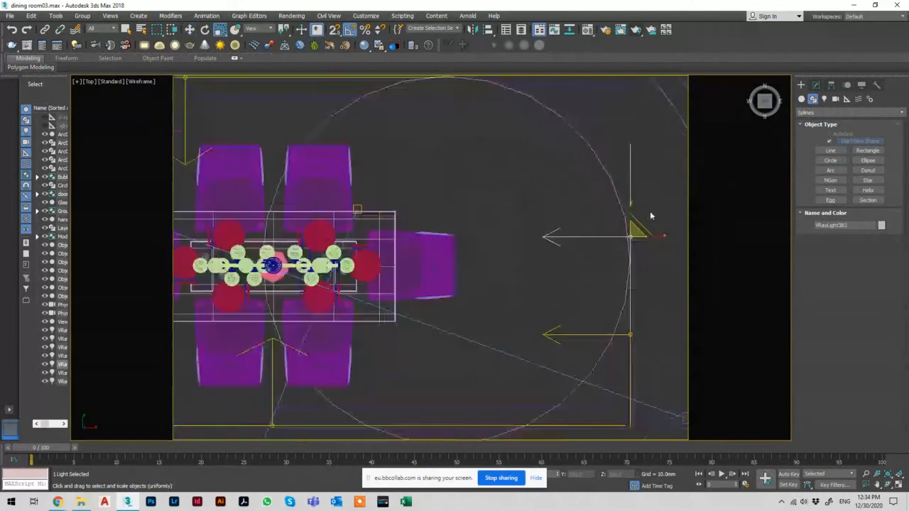
scroll(651, 216, up, 2)
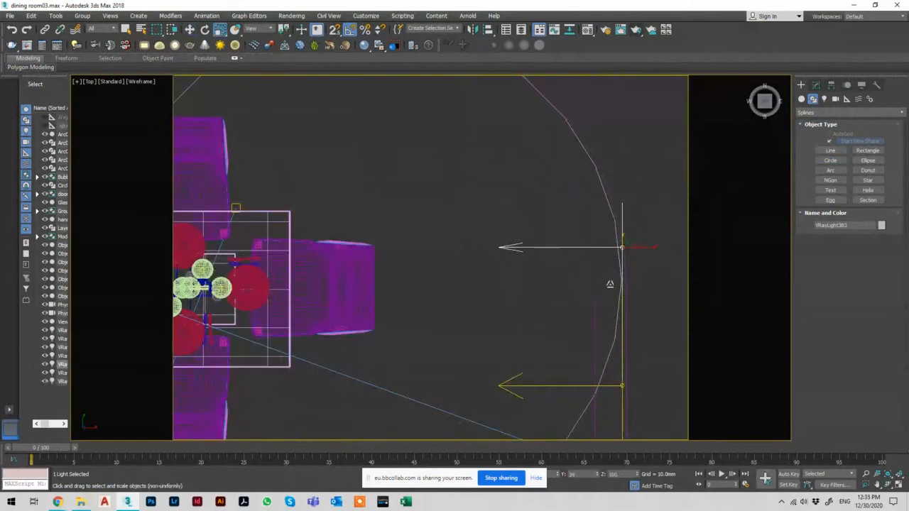
key(w)
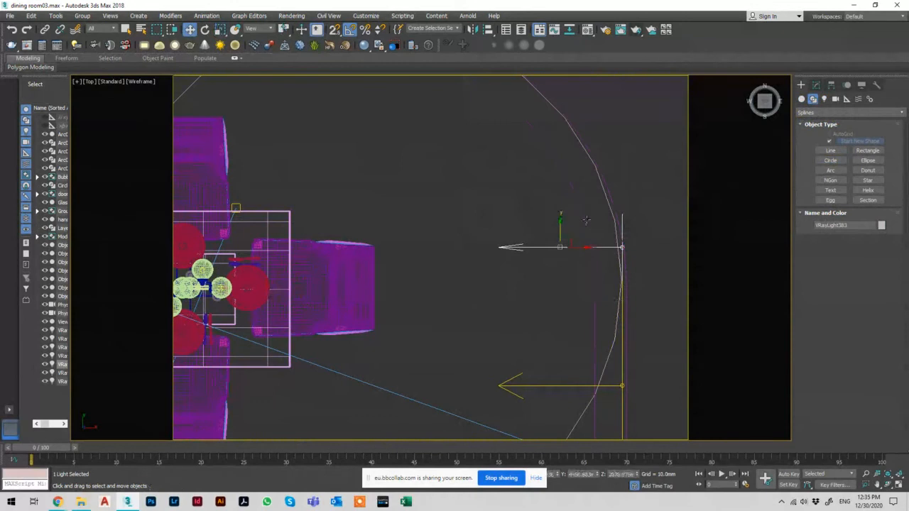
Step: Start the Align command for the short plane light segment
scroll(586, 220, down, 3)
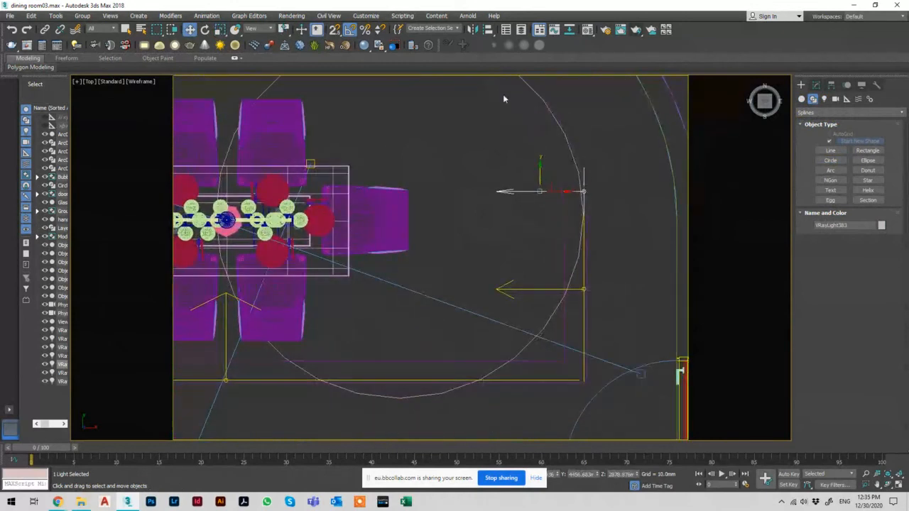
click(489, 29)
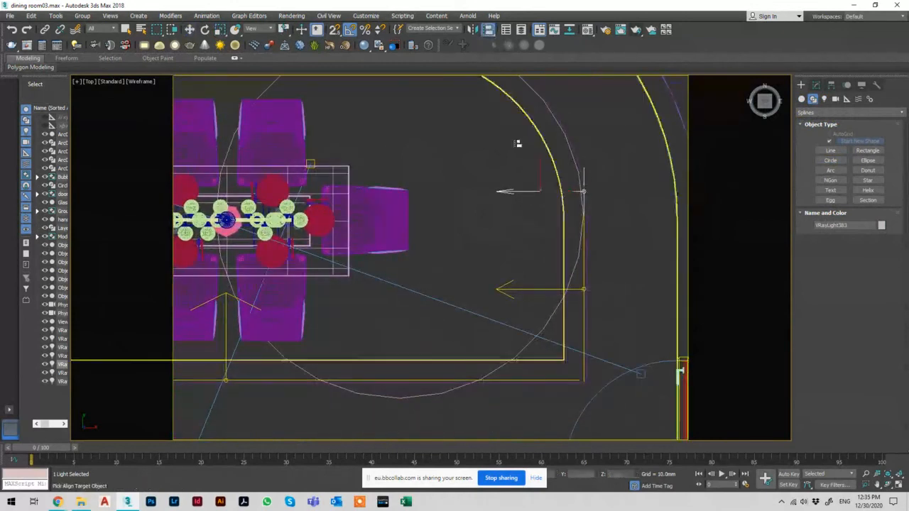
Step: Align the selected V-Ray light to the guide circle in Y only, matching center to center
click(544, 334)
click(487, 191)
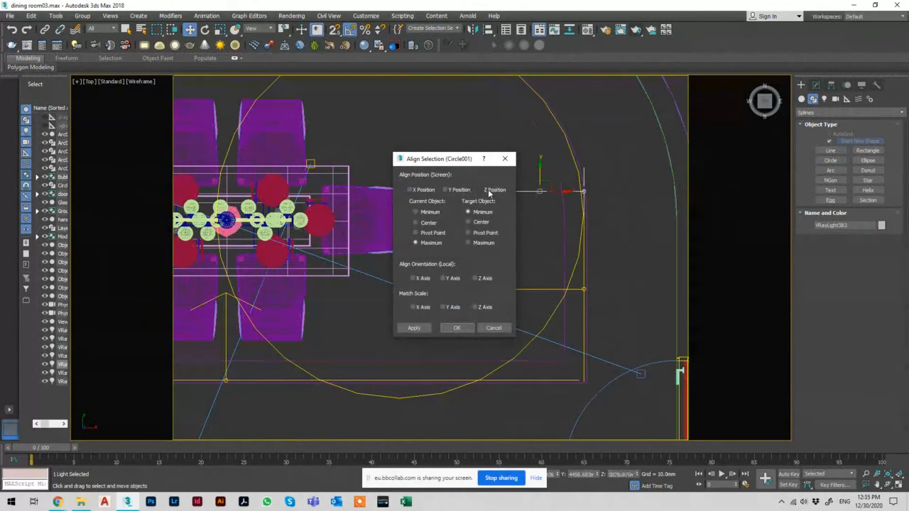
click(459, 193)
click(432, 223)
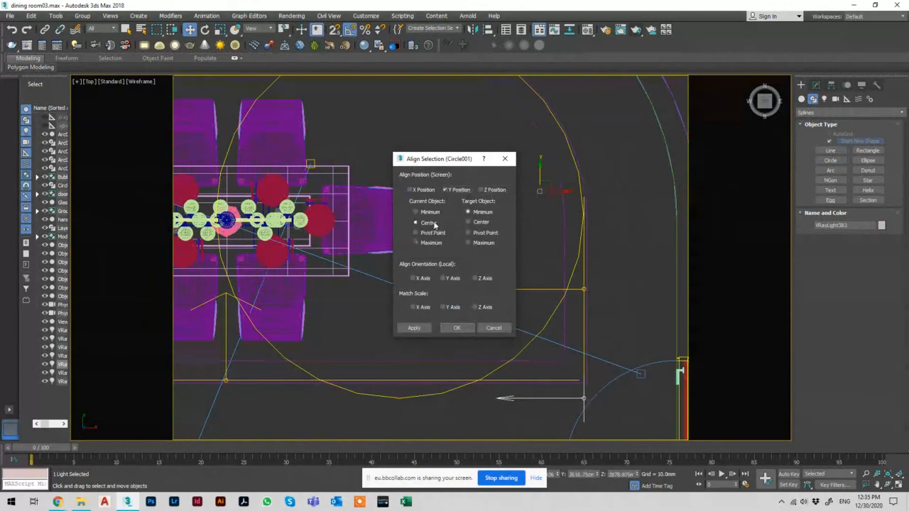
click(477, 222)
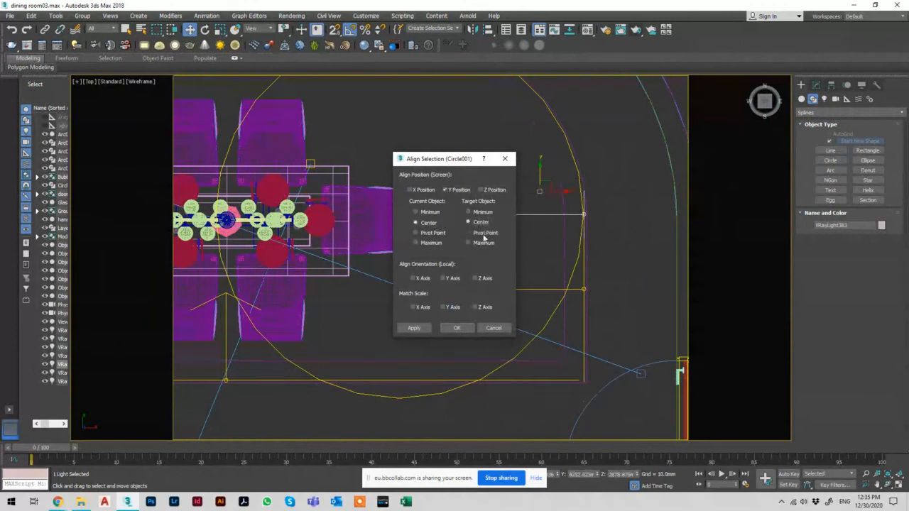
click(457, 329)
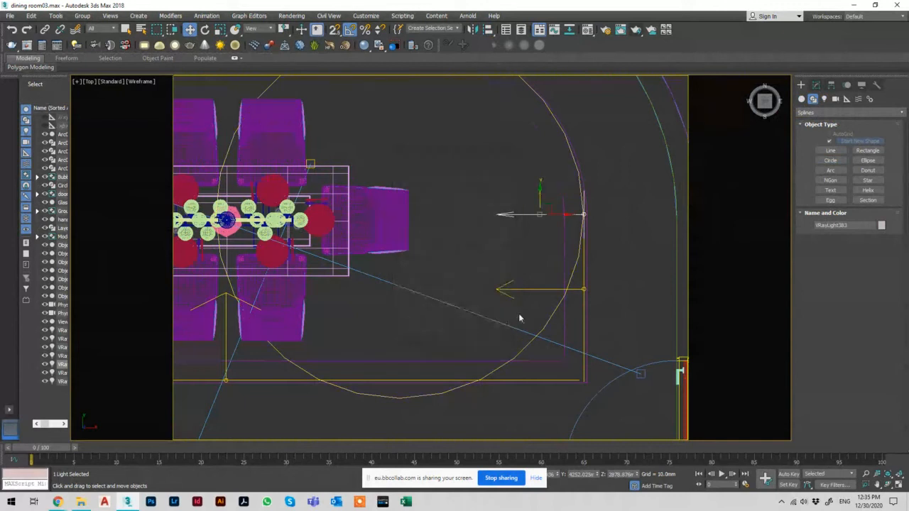
Step: Shorten the selected light along the Y axis with non-uniform scaling
scroll(543, 263, down, 3)
scroll(552, 242, up, 6)
key(r)
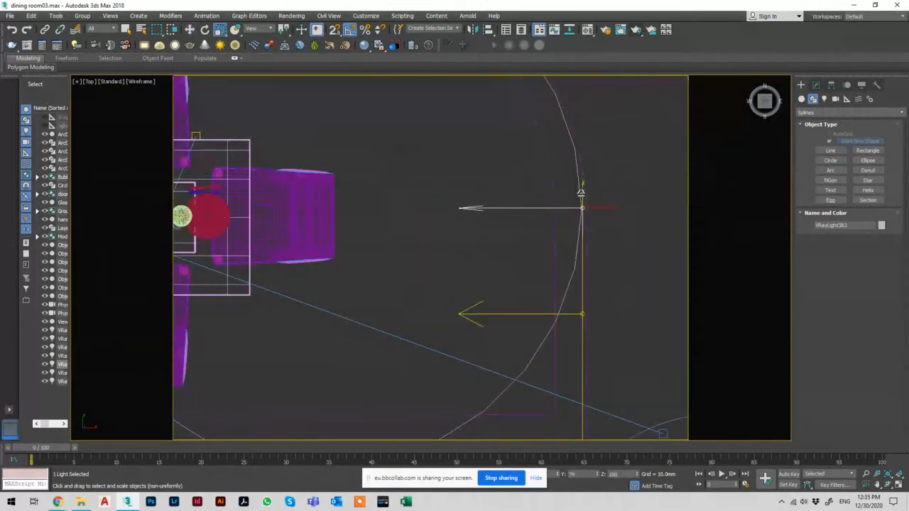
Step: Align only the light's pivot point to the guide circle's center in X and Y, and leave pivot editing
click(831, 86)
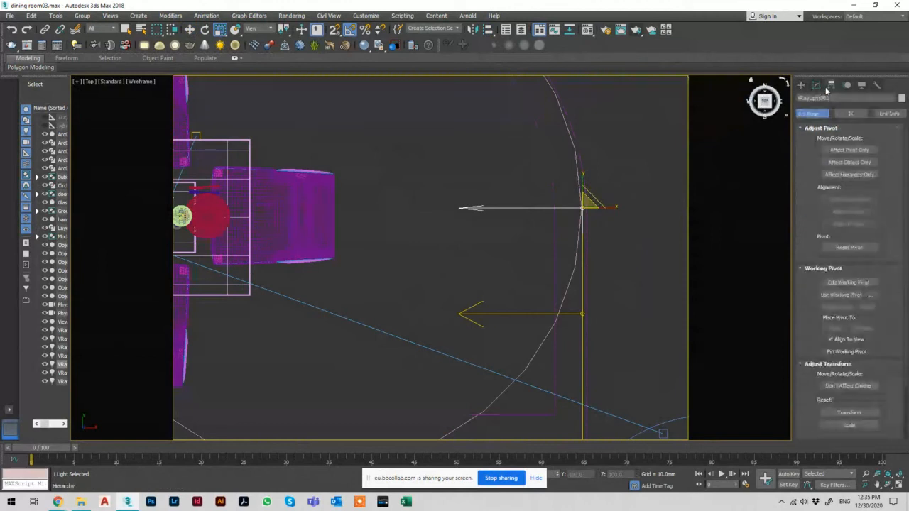
click(835, 151)
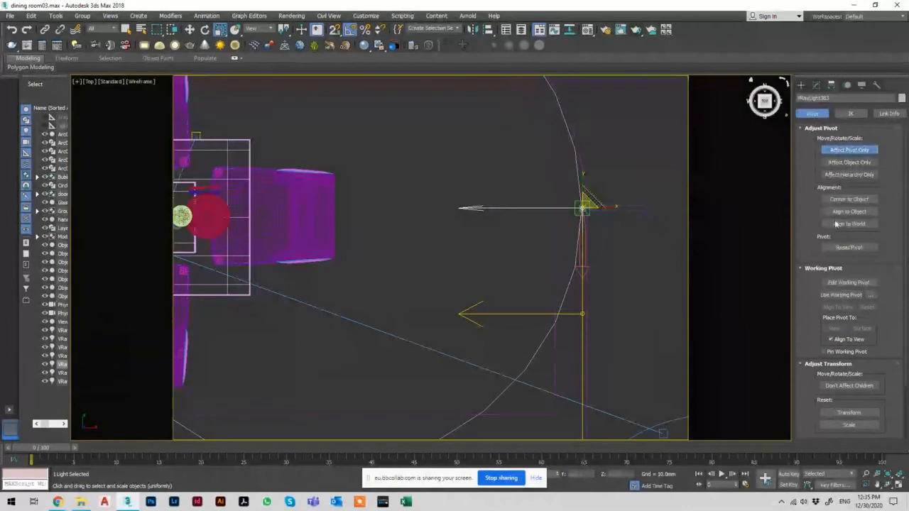
click(488, 29)
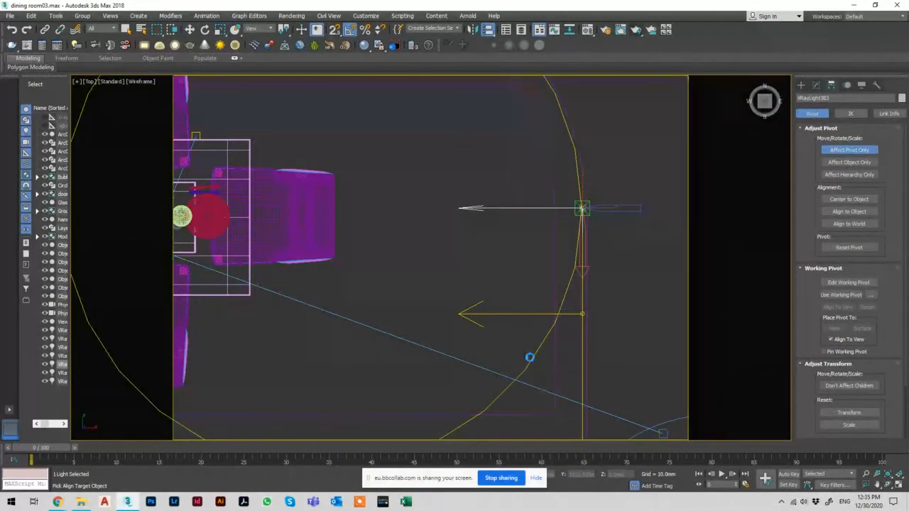
click(530, 357)
click(421, 190)
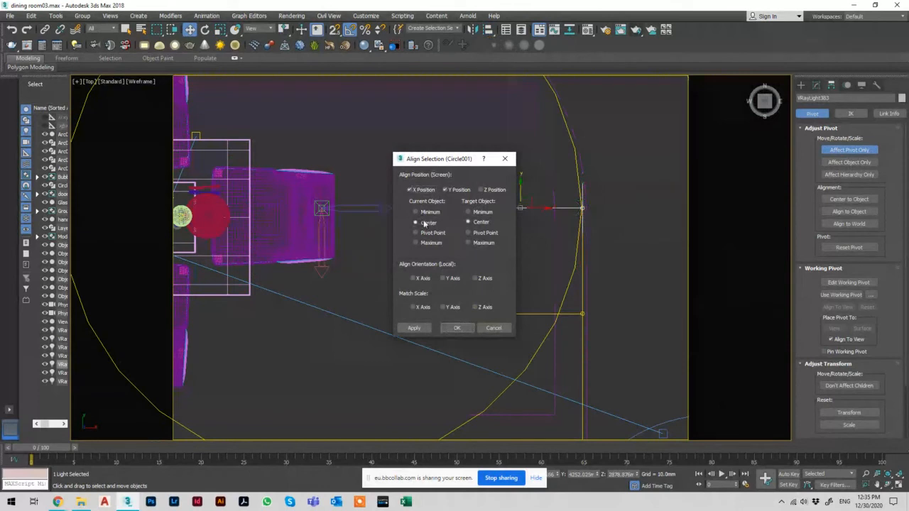
click(431, 234)
click(457, 328)
scroll(457, 268, down, 3)
click(841, 150)
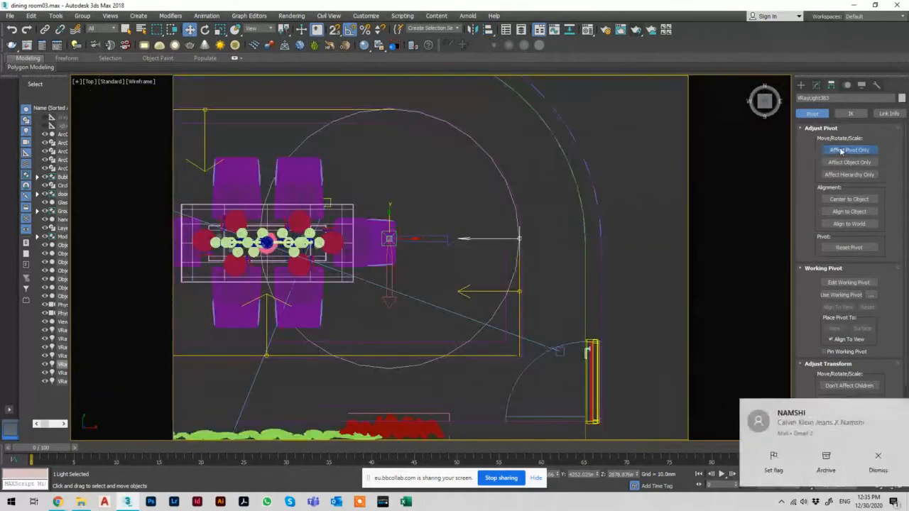
click(841, 150)
click(878, 460)
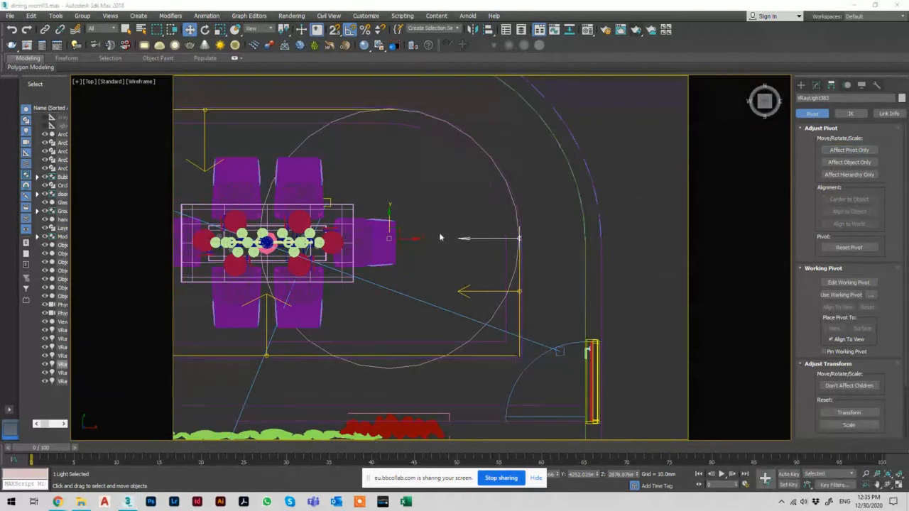
Step: Make eight instances of the light around the circle's center, rotated in 10-degree increments to follow the curved ceiling cove
middle_drag(421, 223, 427, 234)
key(e)
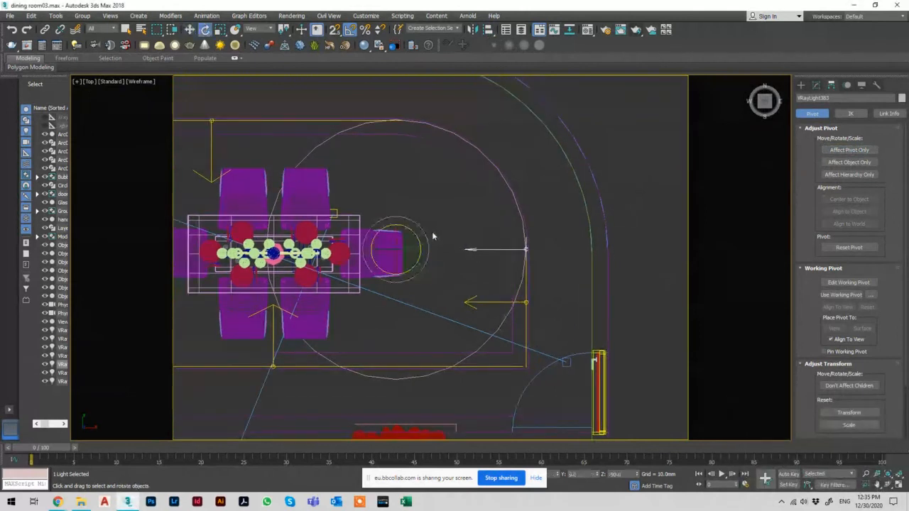
drag(405, 226, 408, 222)
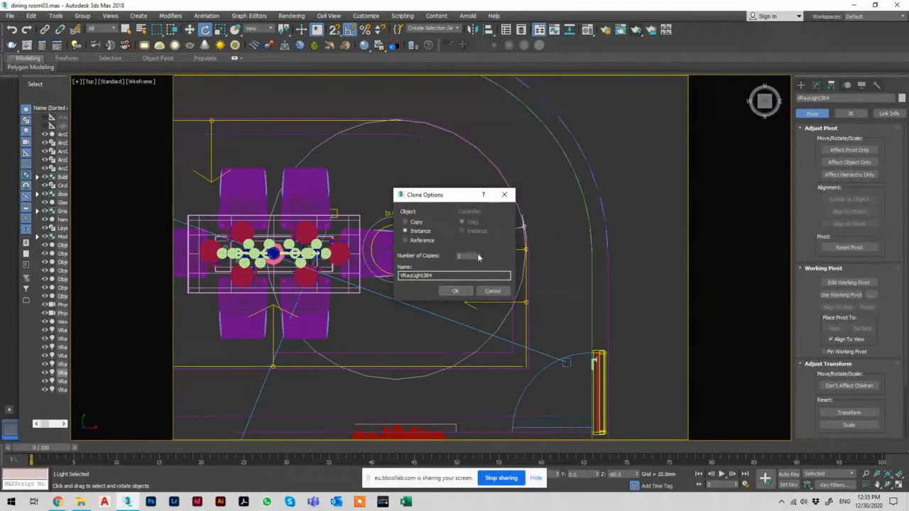
click(456, 291)
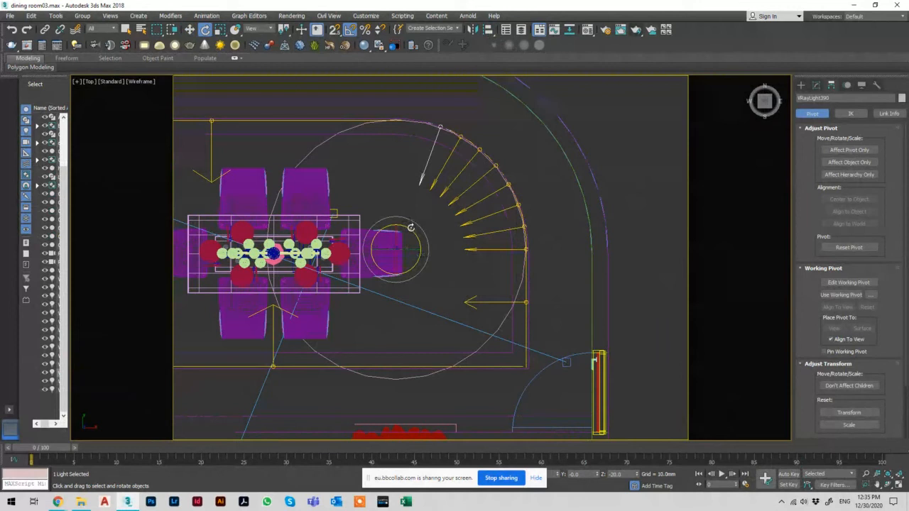
shift+drag(408, 223, 406, 225)
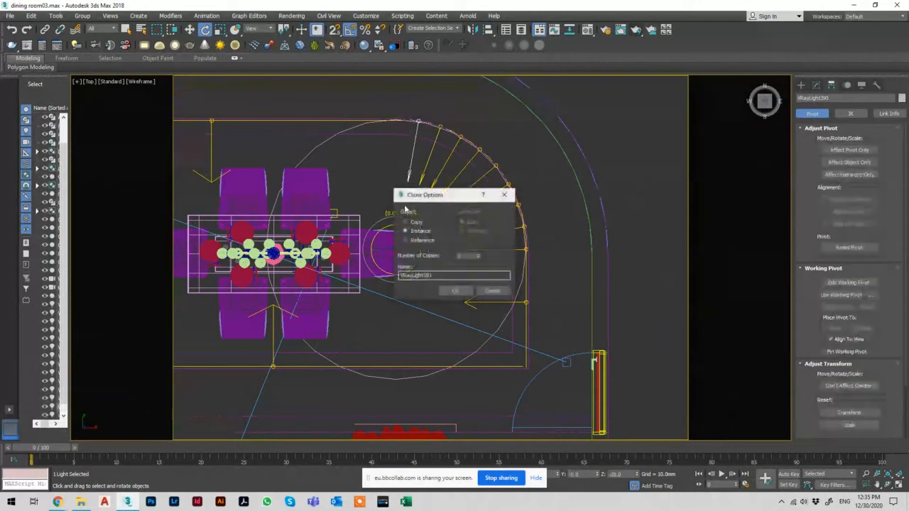
click(449, 292)
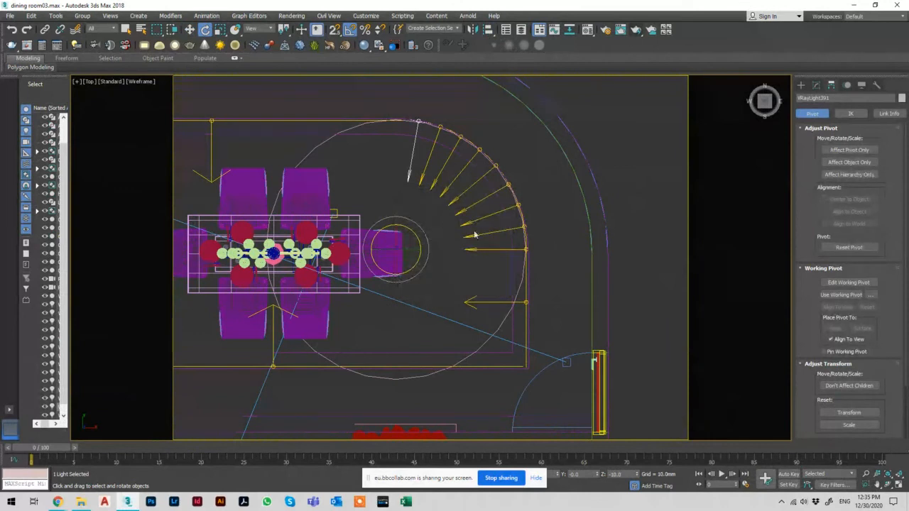
Step: Select all nine lights on the curve and move them slightly inward from the cove edge
drag(454, 209, 421, 211)
ctrl+drag(436, 167, 406, 195)
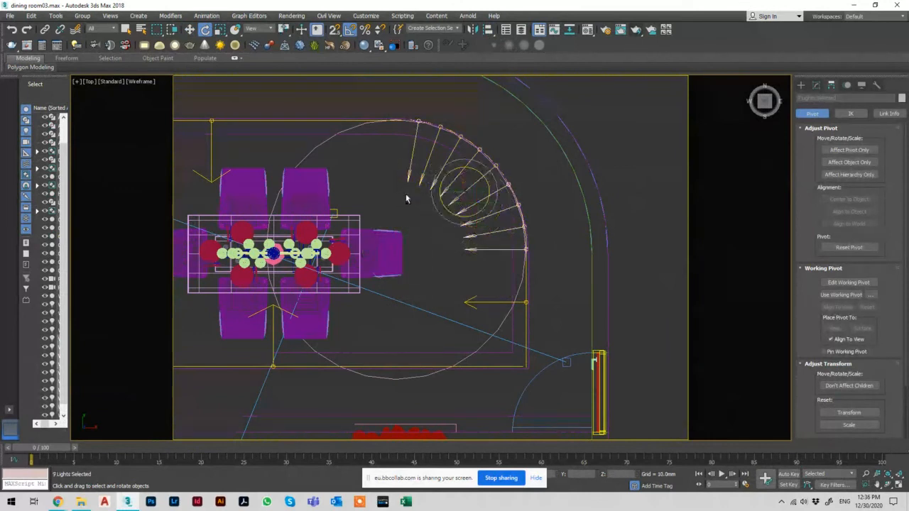
key(w)
scroll(457, 128, up, 3)
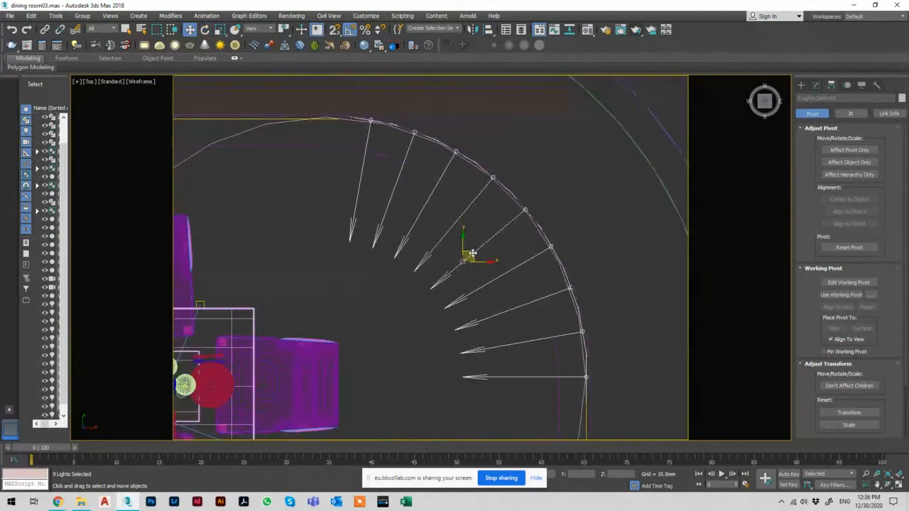
drag(472, 252, 471, 255)
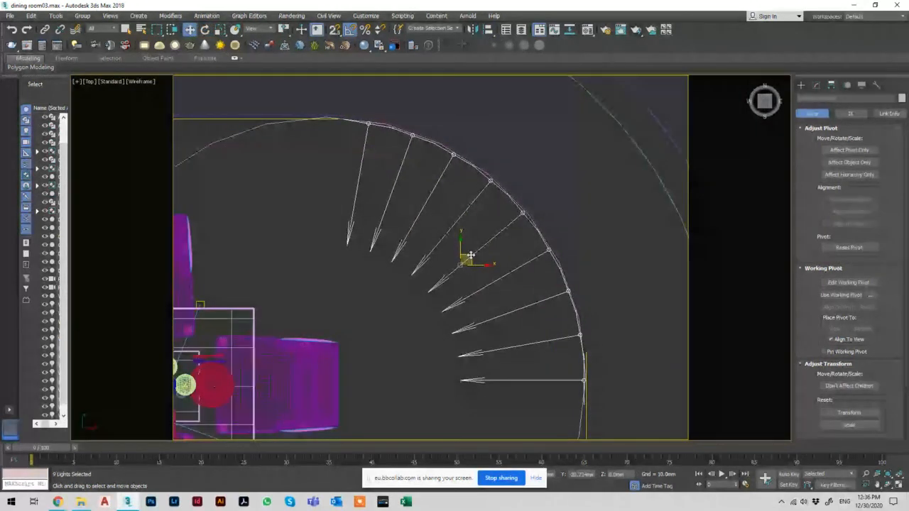
Step: Delete the horizontal light at the lower end of the curve and the guide circle
click(490, 396)
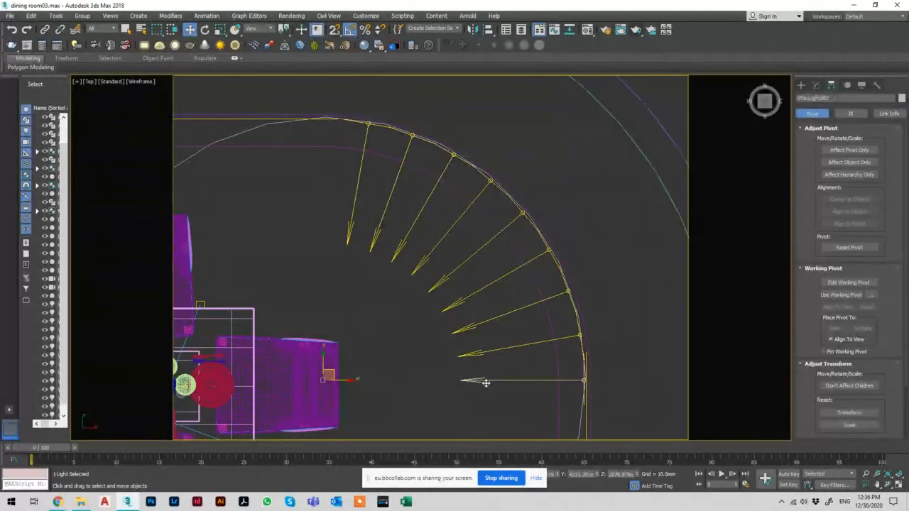
scroll(474, 248, down, 2)
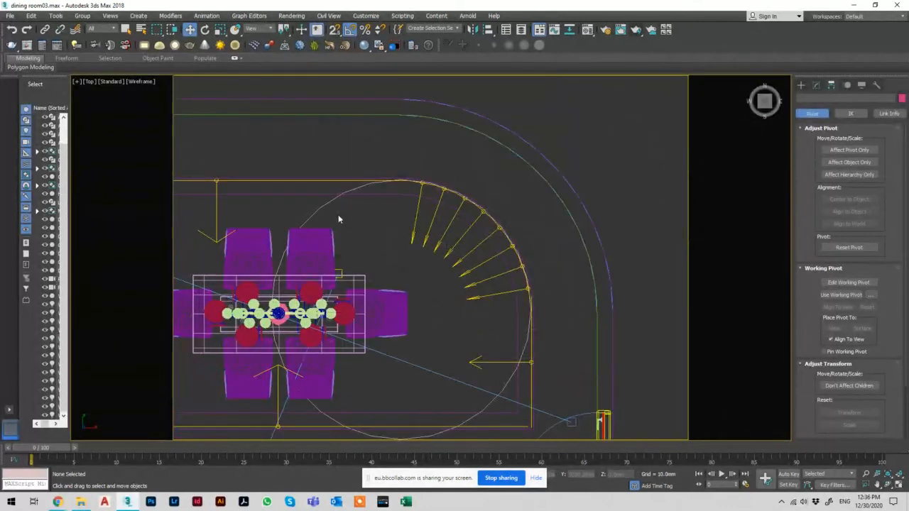
click(317, 213)
key(Delete)
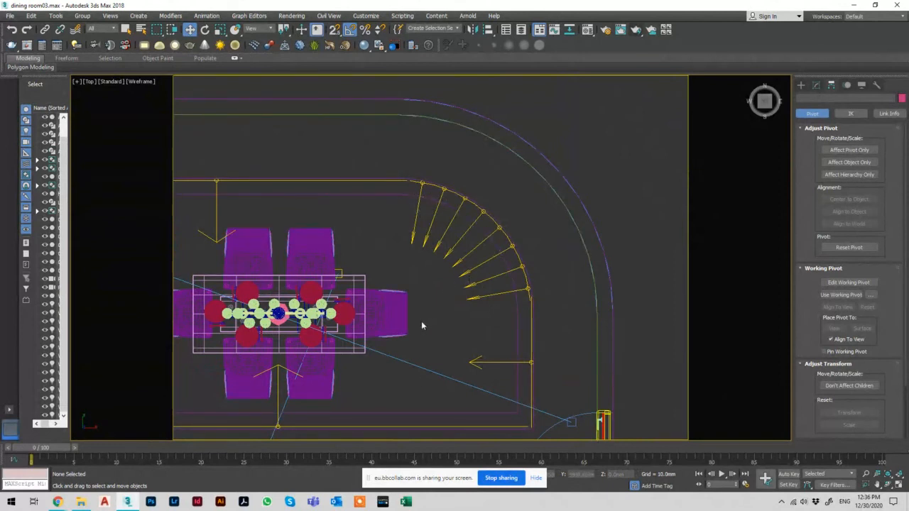
Step: Test-render the scene through the physical camera to check the cove lighting, and close the rendered frame
key(c)
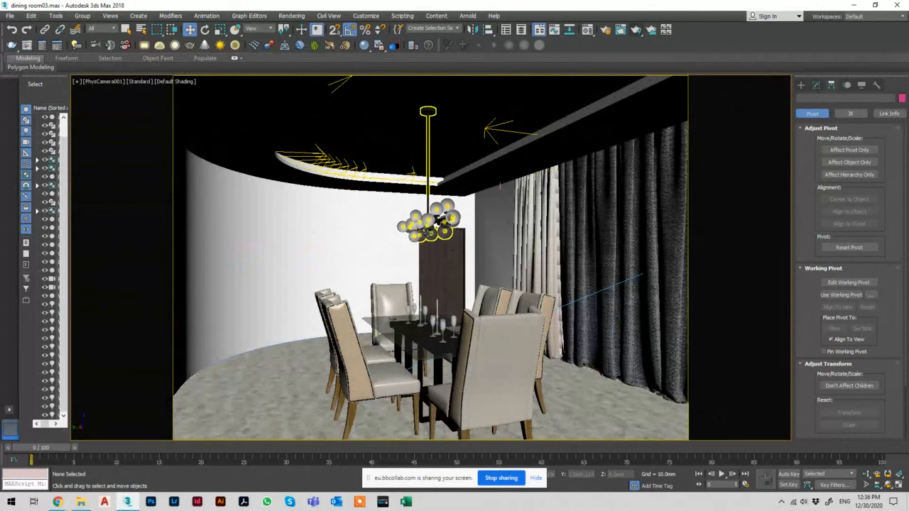
key(shift+q)
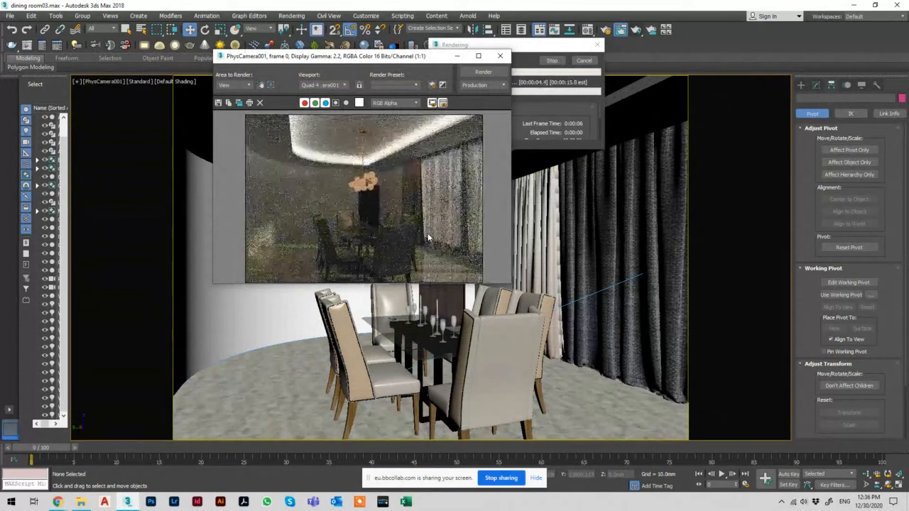
click(501, 57)
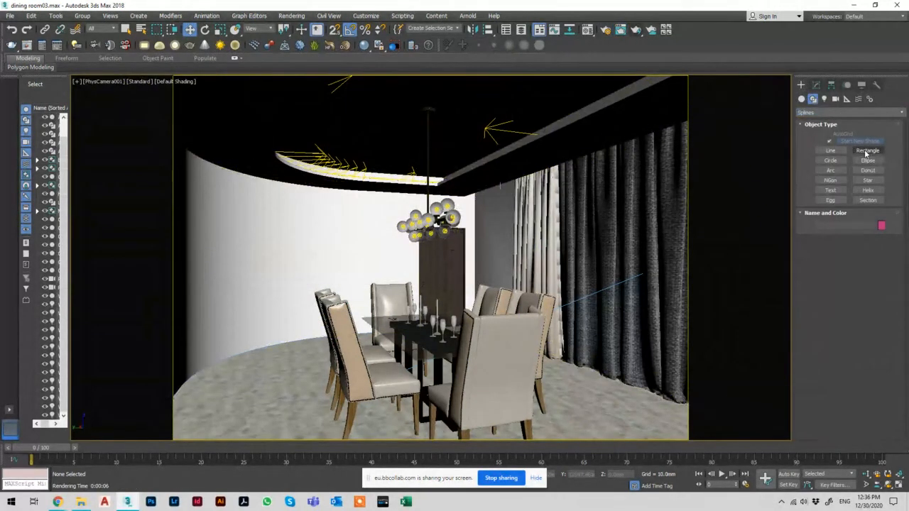
click(824, 99)
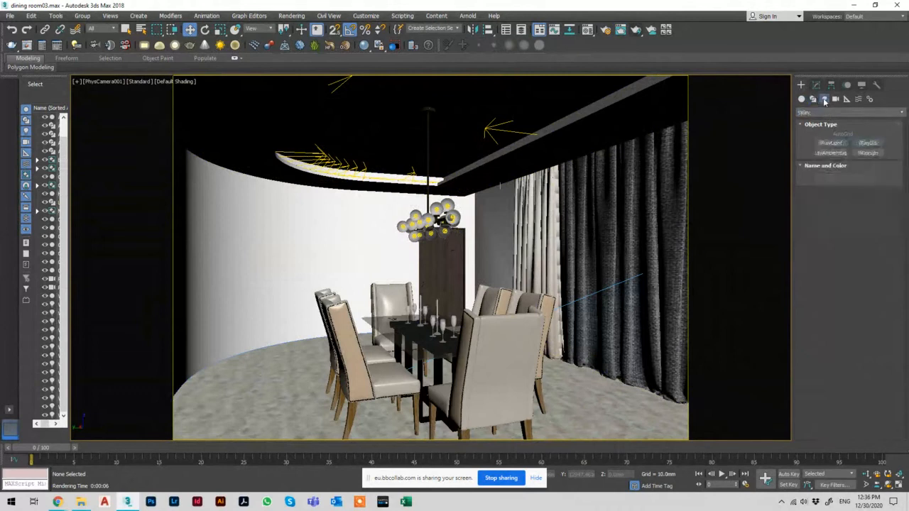
click(837, 143)
click(860, 206)
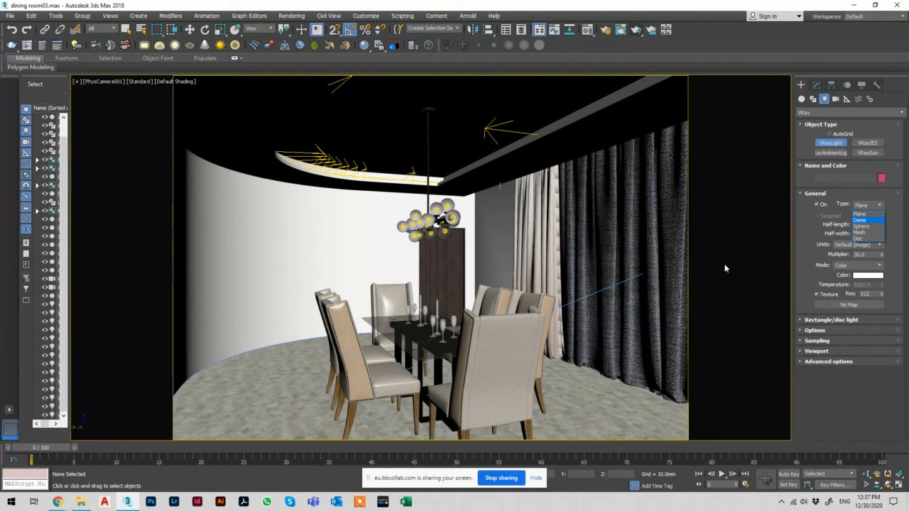
click(521, 216)
right_click(605, 215)
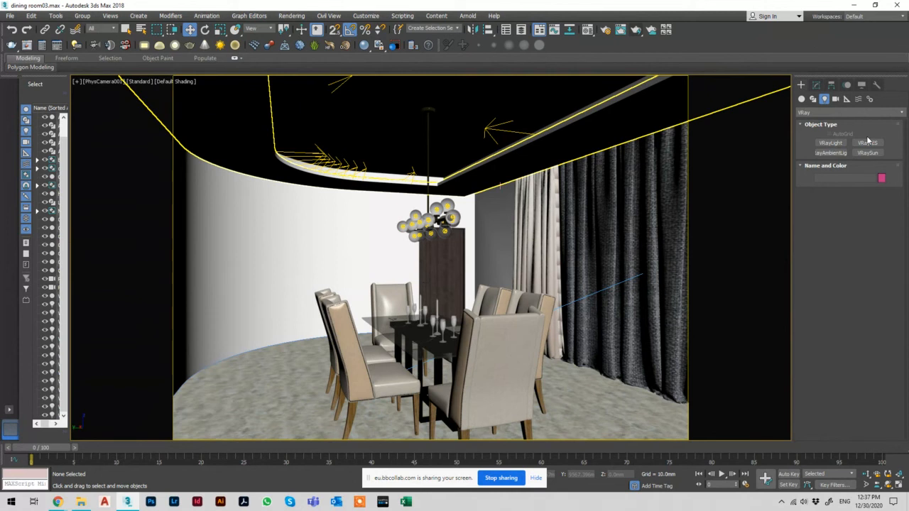
Step: Draw a cylinder of about 104 mm radius in the top view, inside the cove near the room's upper-left corner, with AutoGrid off
click(802, 99)
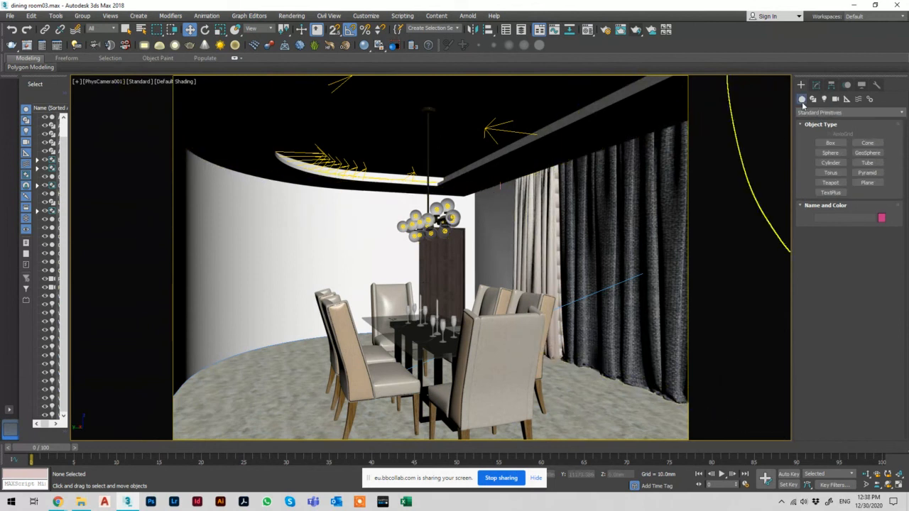
click(830, 163)
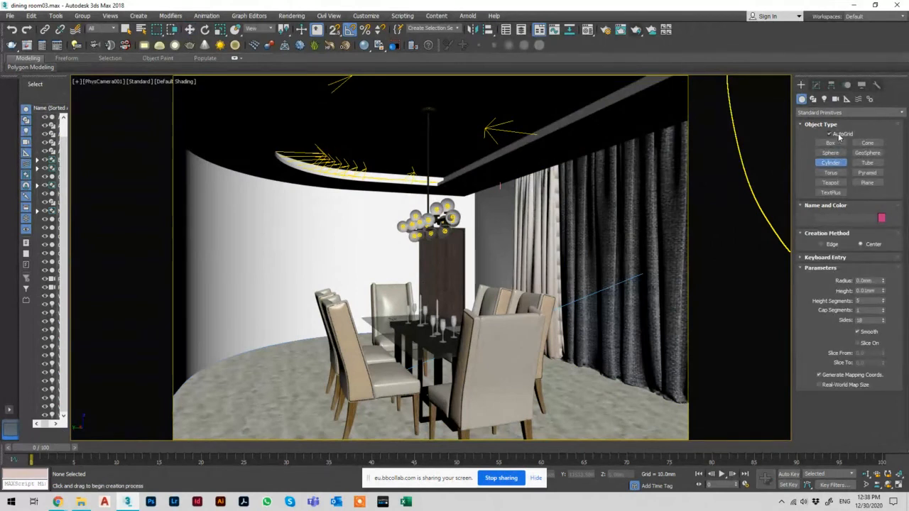
key(p)
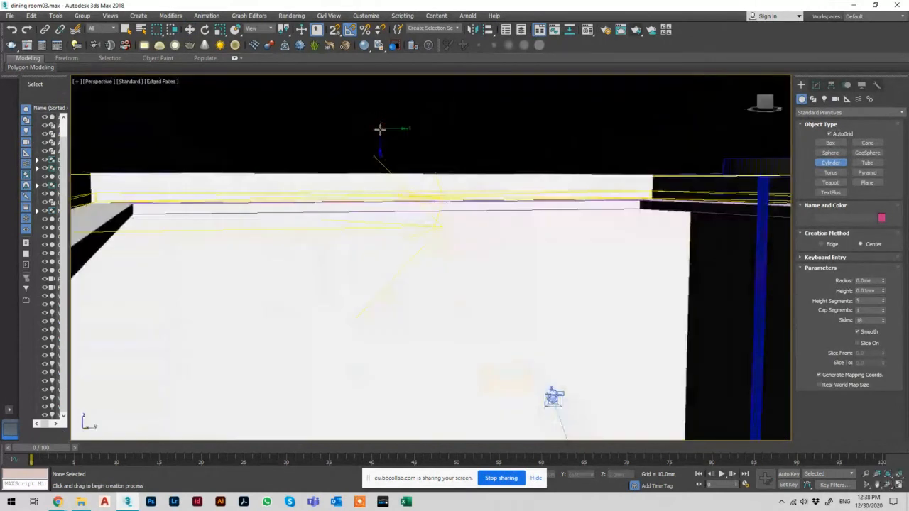
click(841, 136)
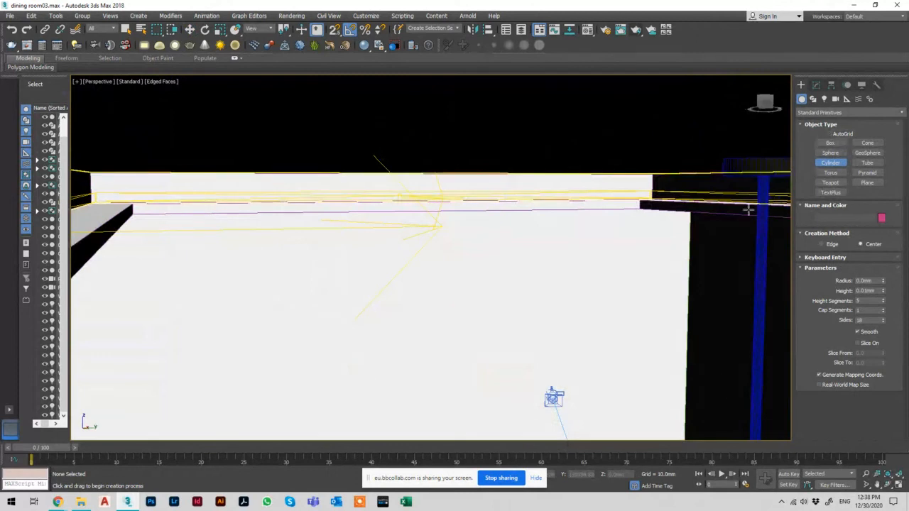
key(t)
scroll(314, 159, up, 4)
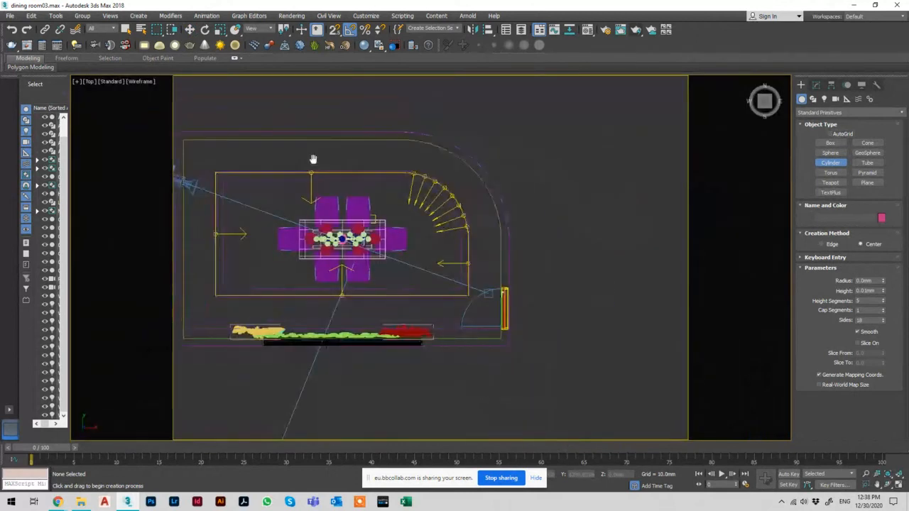
scroll(364, 229, down, 2)
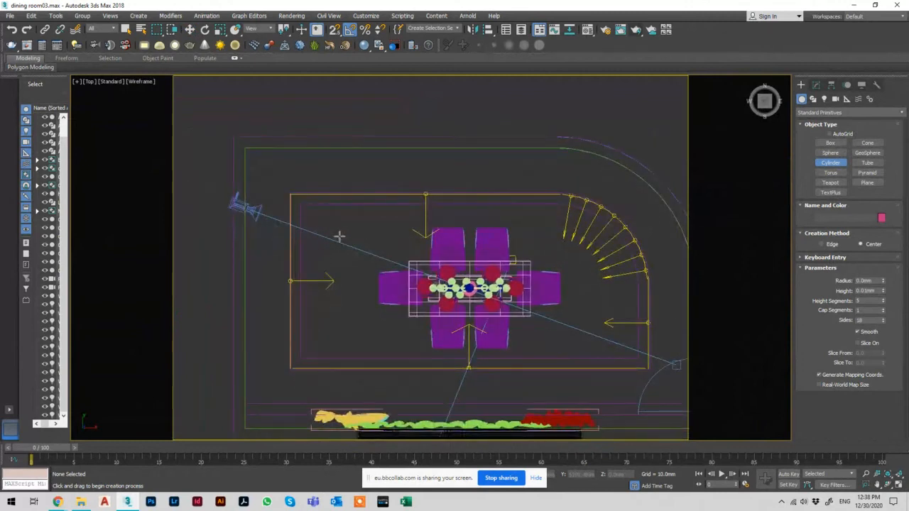
drag(337, 234, 342, 235)
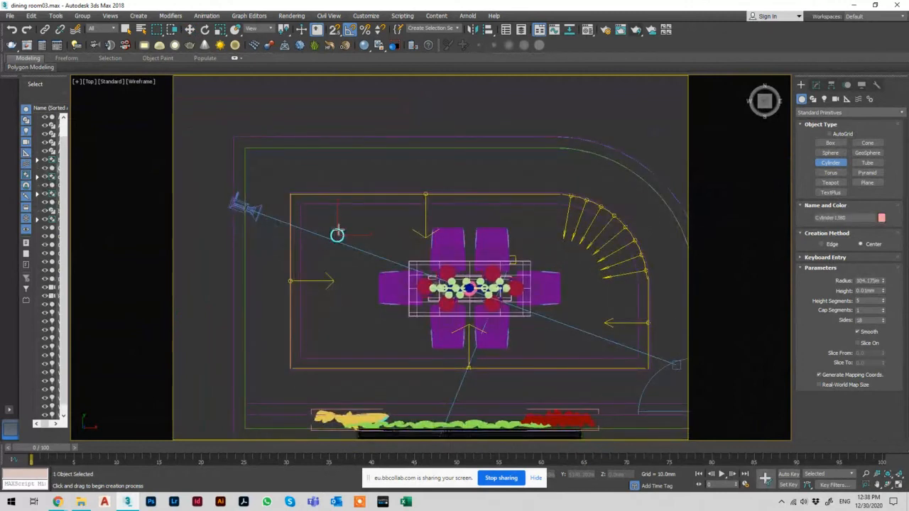
Step: Set the new cylinder's radius to 100 mm and height to 10 mm, and end cylinder creation
double_click(862, 280)
text(100)
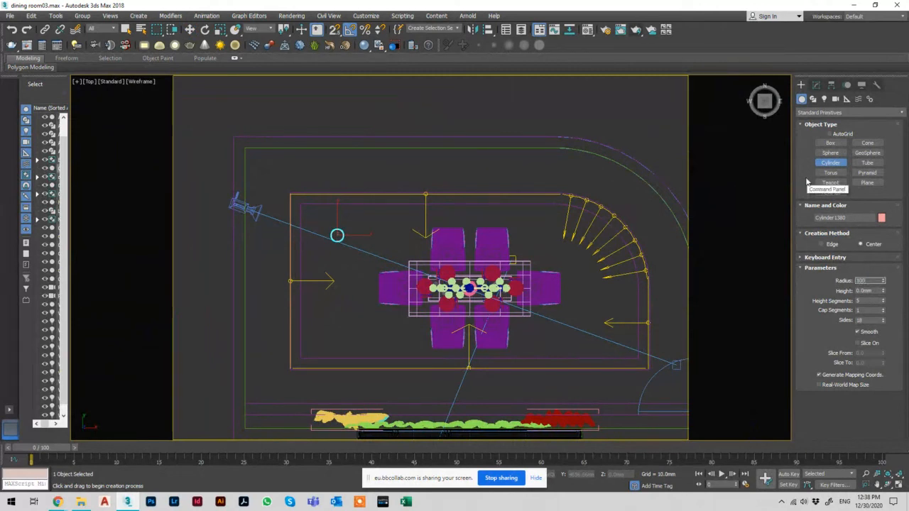
key(Tab)
right_click(398, 182)
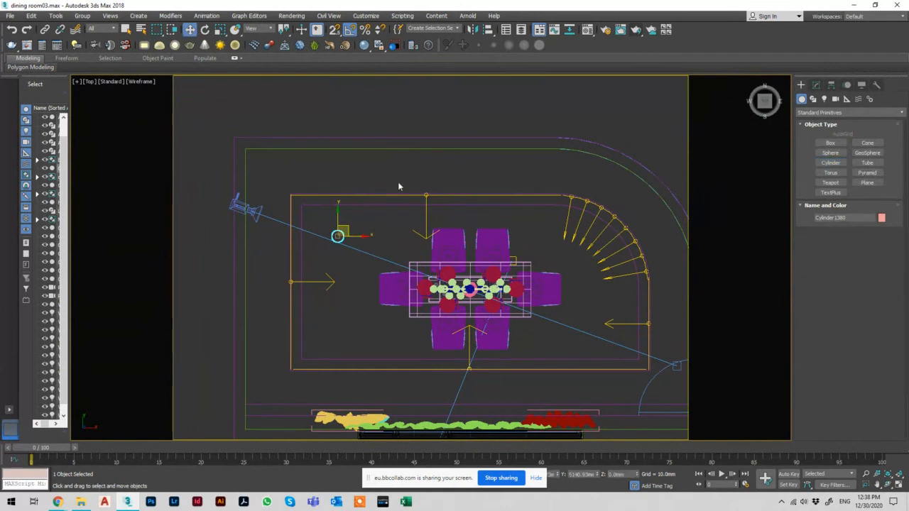
Step: Raise the cylinder in the front view from floor level to near the ceiling
key(f)
key(F3)
key(z)
scroll(399, 223, down, 5)
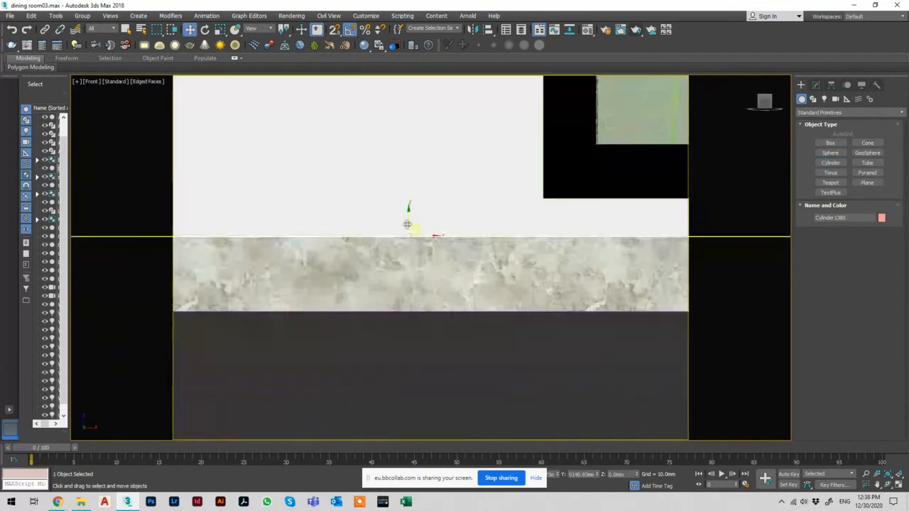
middle_drag(429, 169, 431, 270)
key(F3)
scroll(429, 272, down, 6)
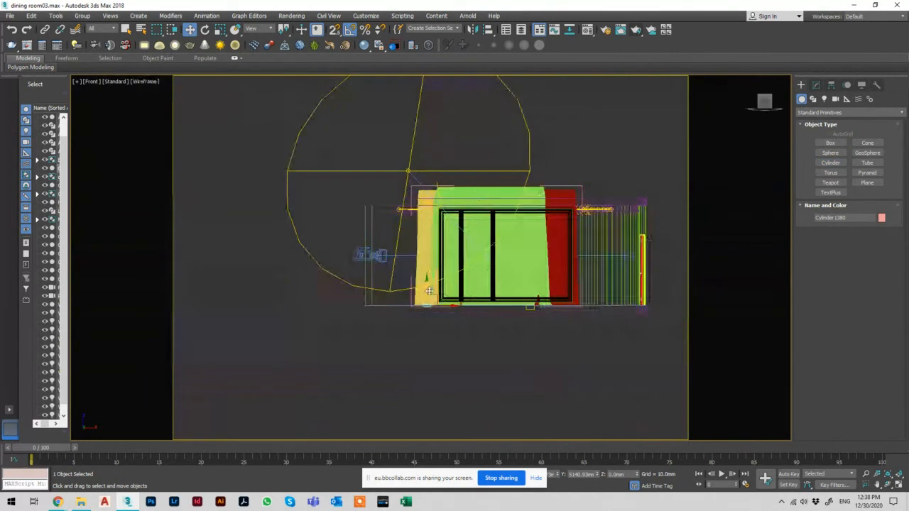
scroll(436, 218, up, 5)
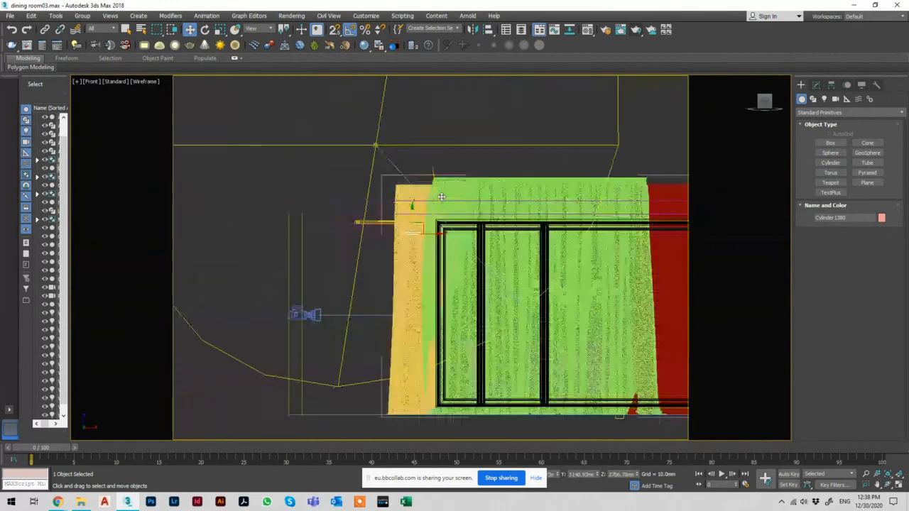
scroll(380, 272, up, 4)
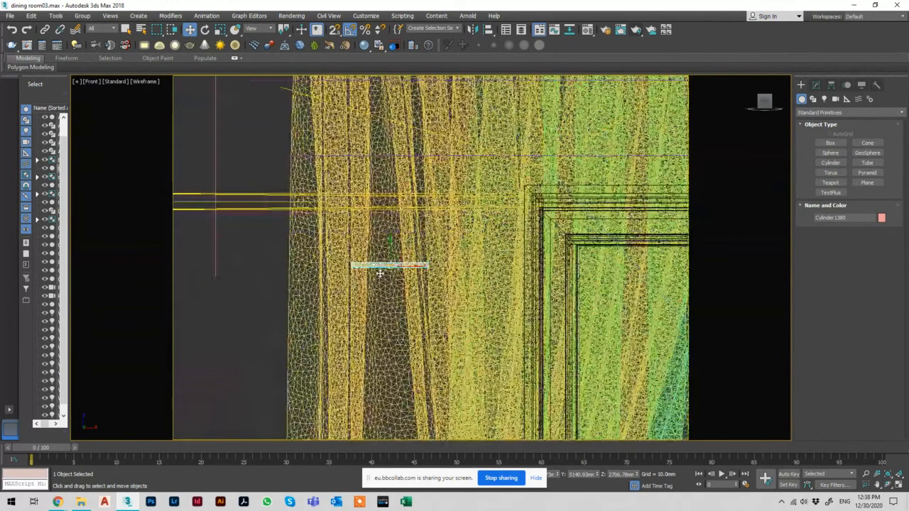
drag(380, 273, 380, 229)
Step: Frame the cylinder from below in the perspective view and increase its number of sides to 101
key(p)
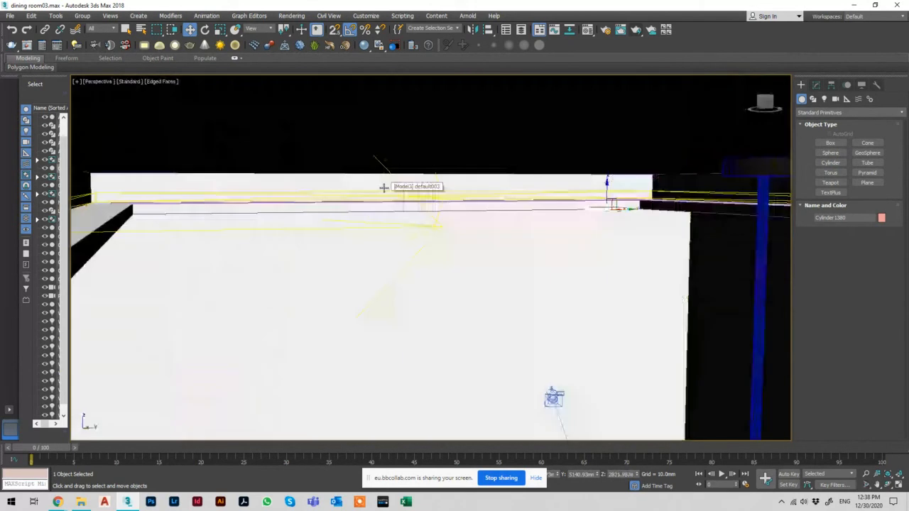
key(z)
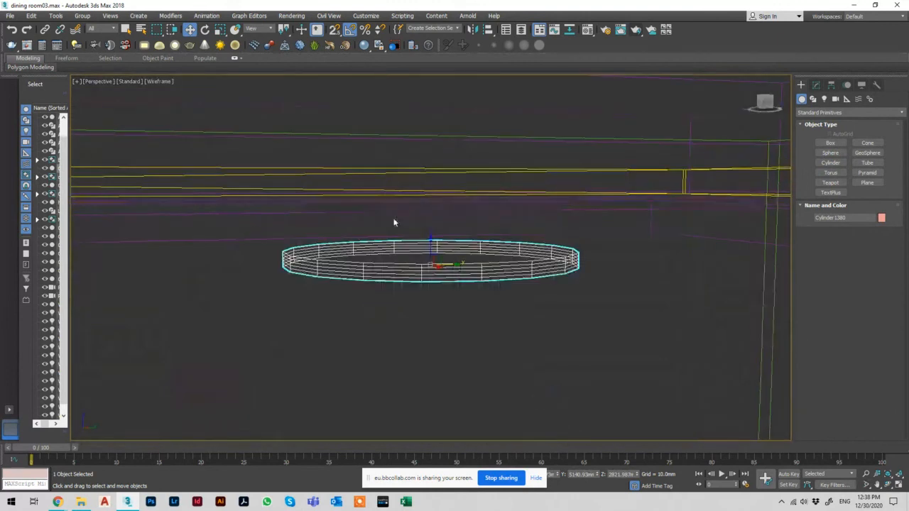
key(F3)
mouse_move(399, 266)
alt+middle_down()
mouse_move(391, 227)
mouse_move(393, 236)
alt+middle_up()
scroll(393, 235, down, 4)
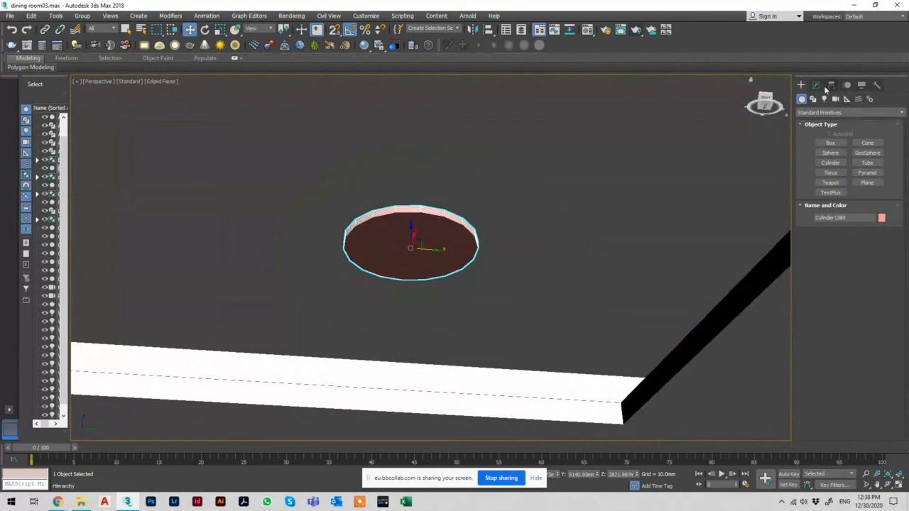
click(816, 85)
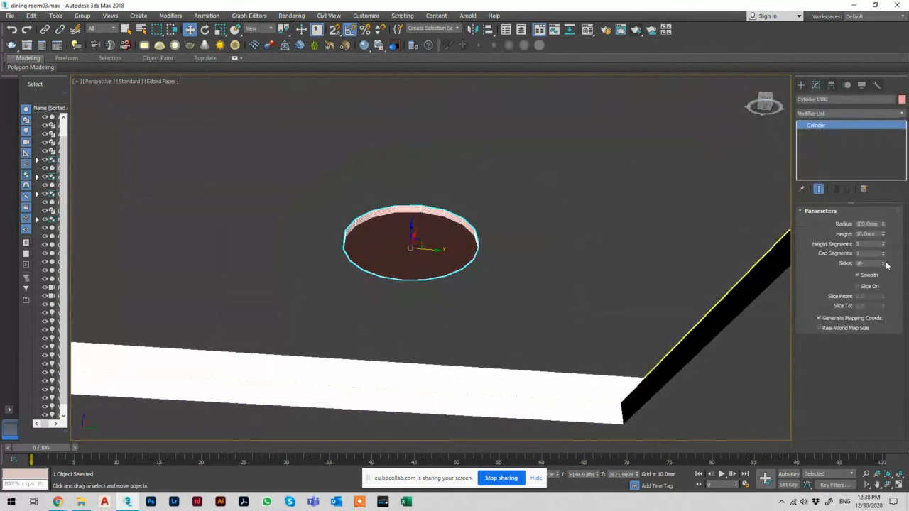
drag(885, 264, 885, 220)
Step: Align the cylinder to the ceiling (Arc003) on Z position only, matching the cylinder's maximum to the target's minimum
click(489, 29)
click(485, 136)
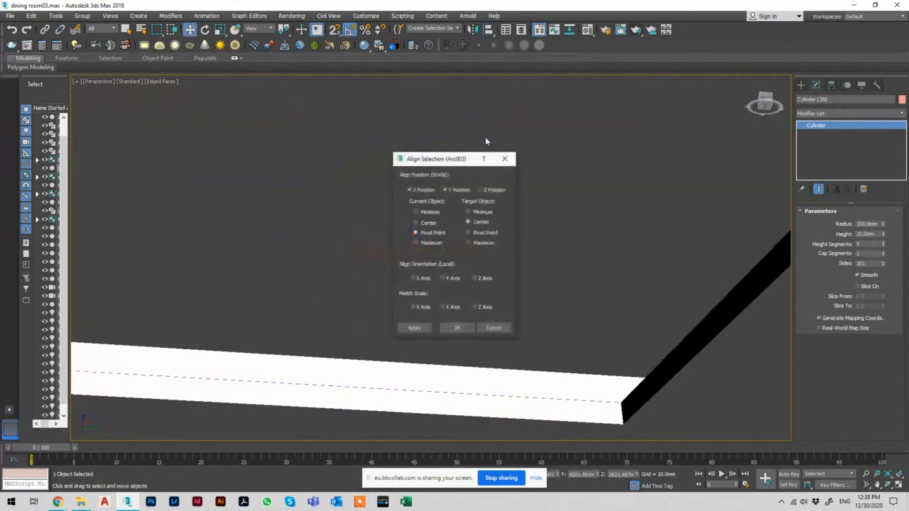
drag(440, 160, 563, 162)
click(572, 190)
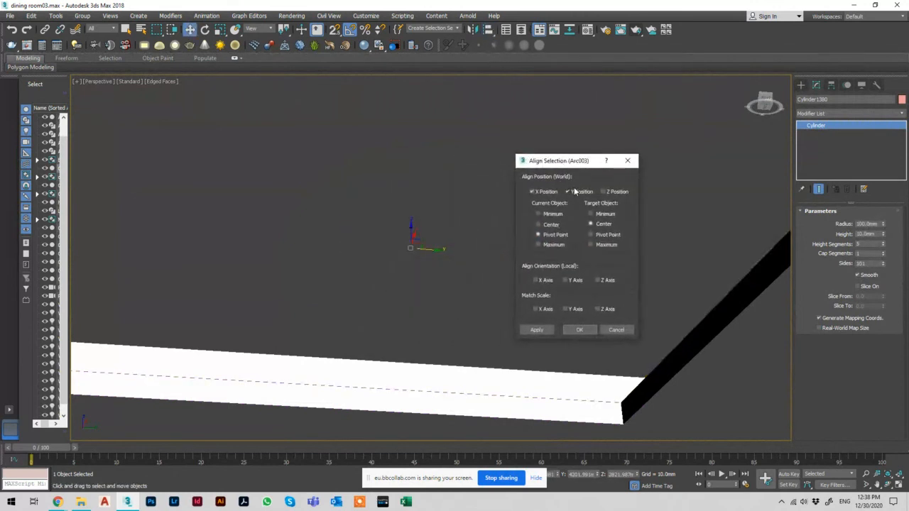
click(533, 192)
click(604, 192)
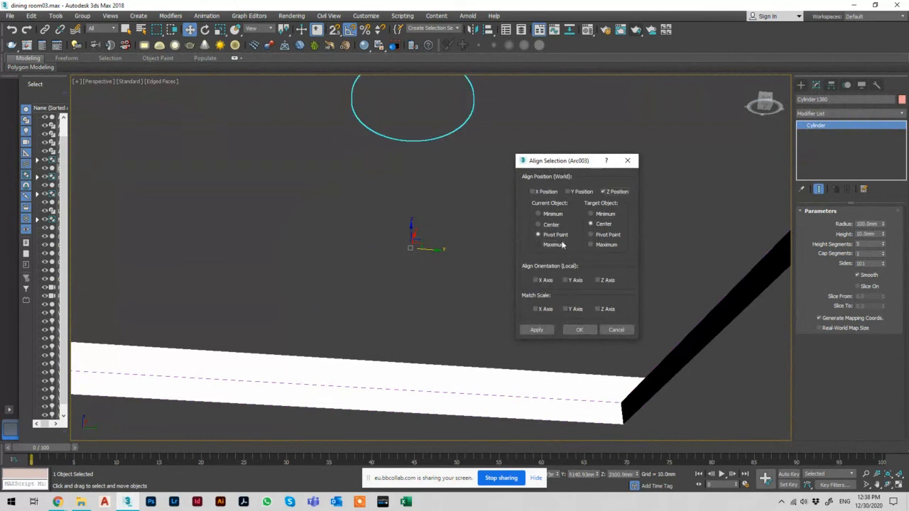
click(561, 244)
click(598, 215)
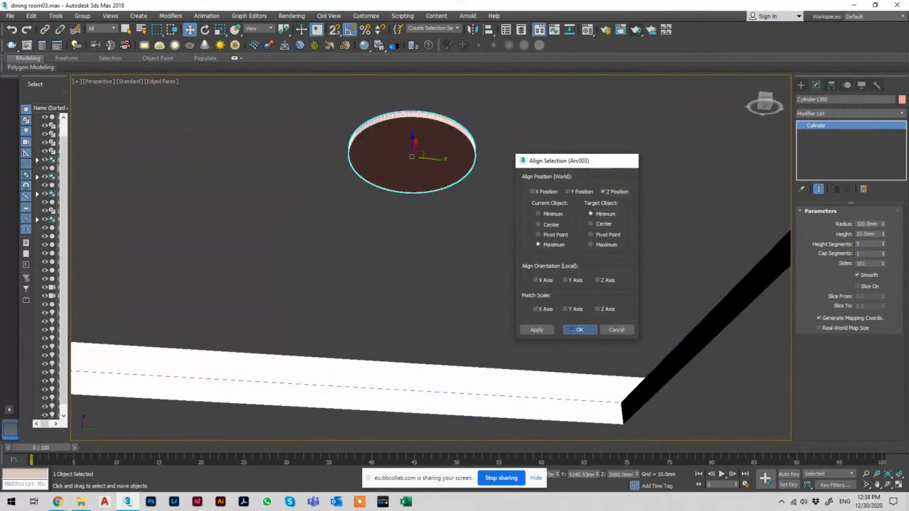
click(579, 330)
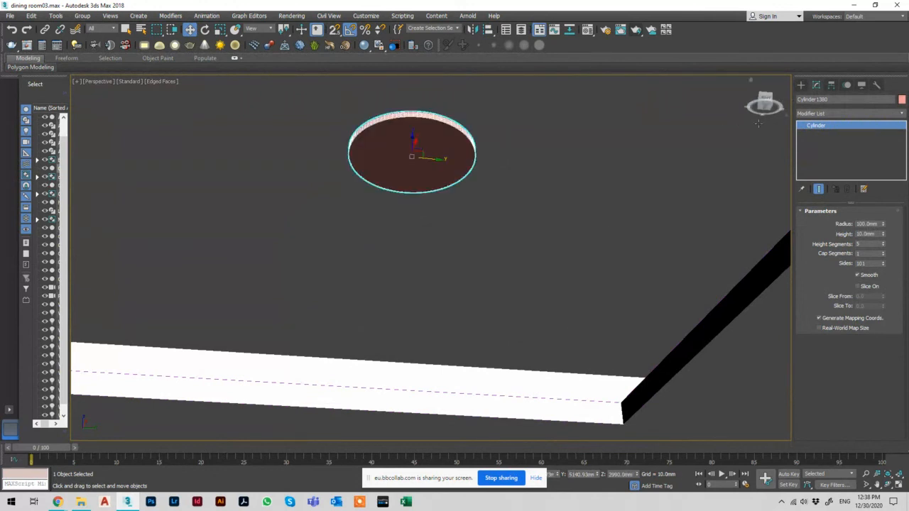
Step: Reduce the cylinder's height segments to 1
click(884, 247)
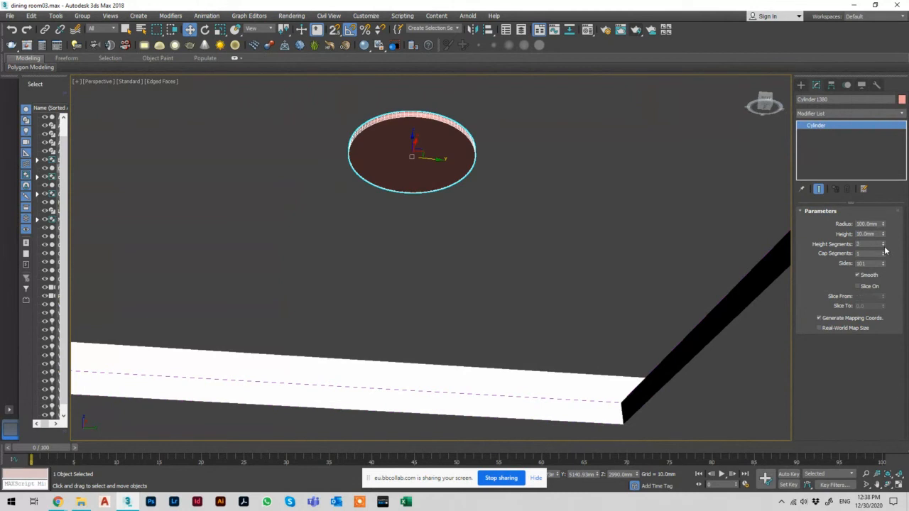
click(833, 114)
click(833, 114)
Step: Clone the cylinder in place as a copy, and set the copy's radius to 80 mm and height to 12 mm
key(ctrl+v)
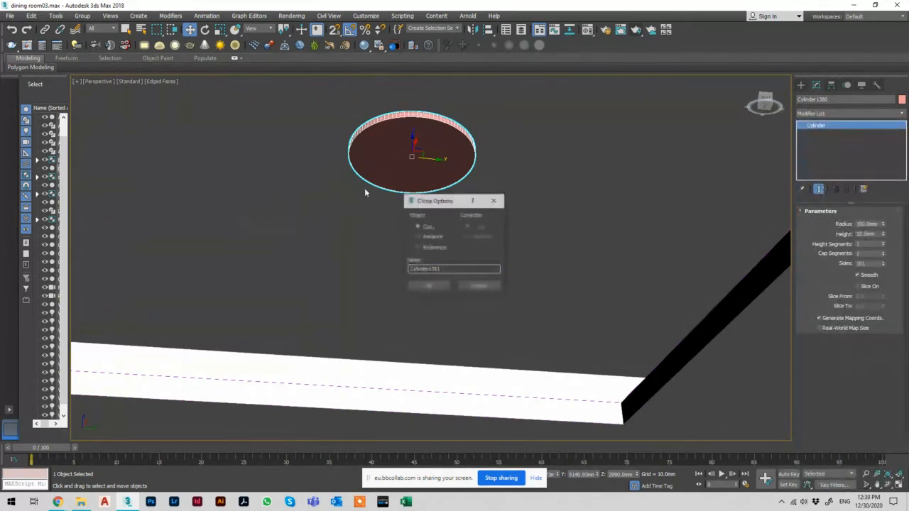
click(429, 289)
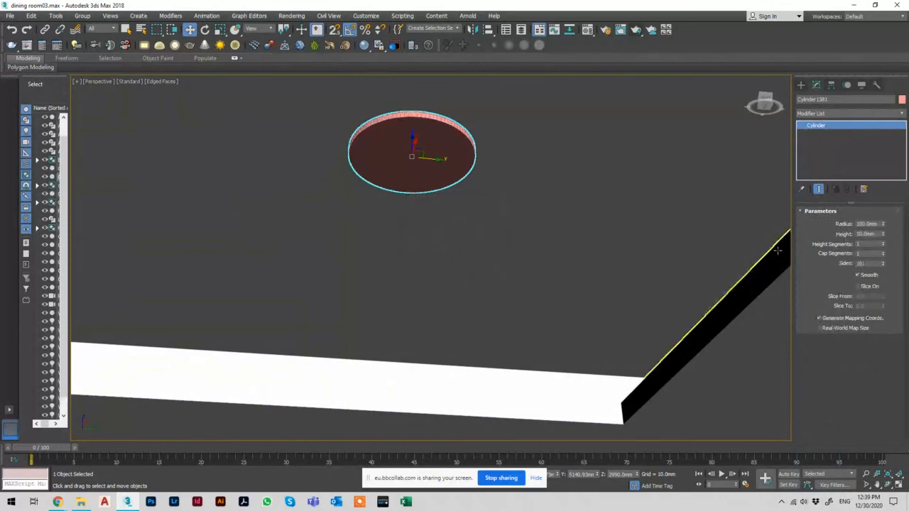
double_click(871, 224)
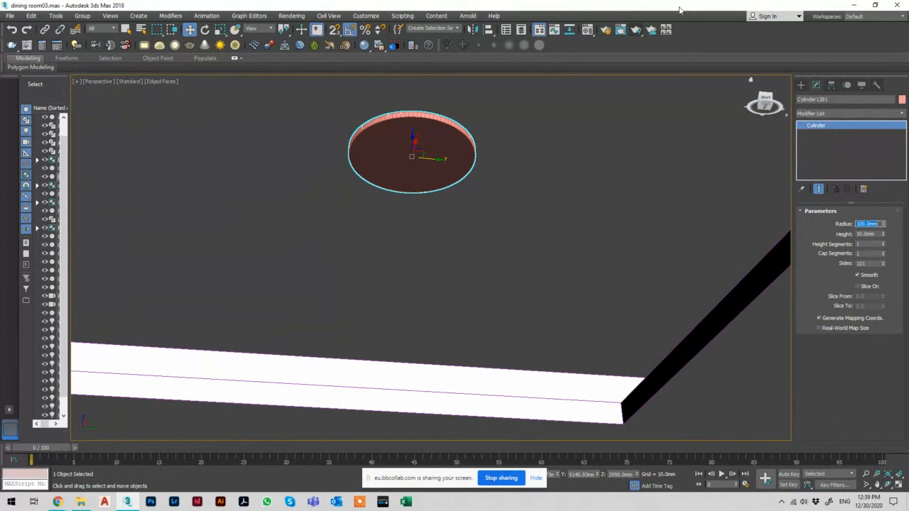
text(80)
key(Tab)
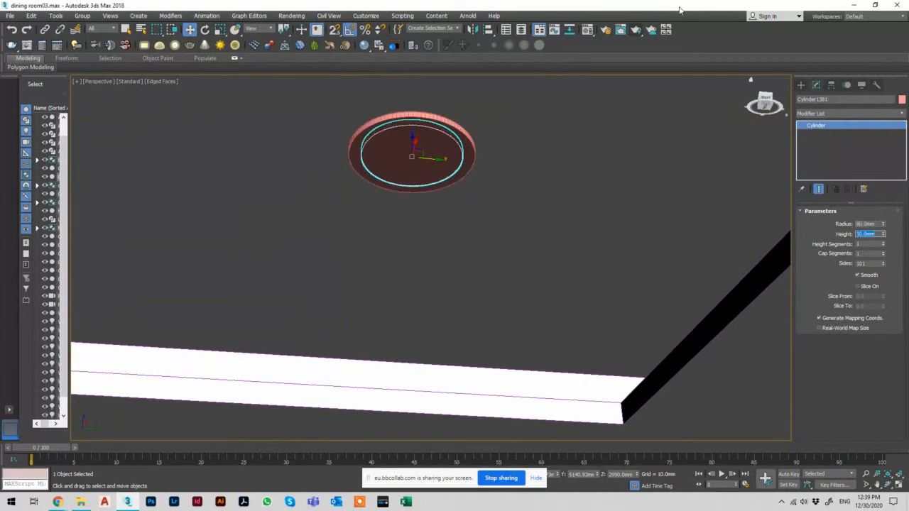
key(Tab)
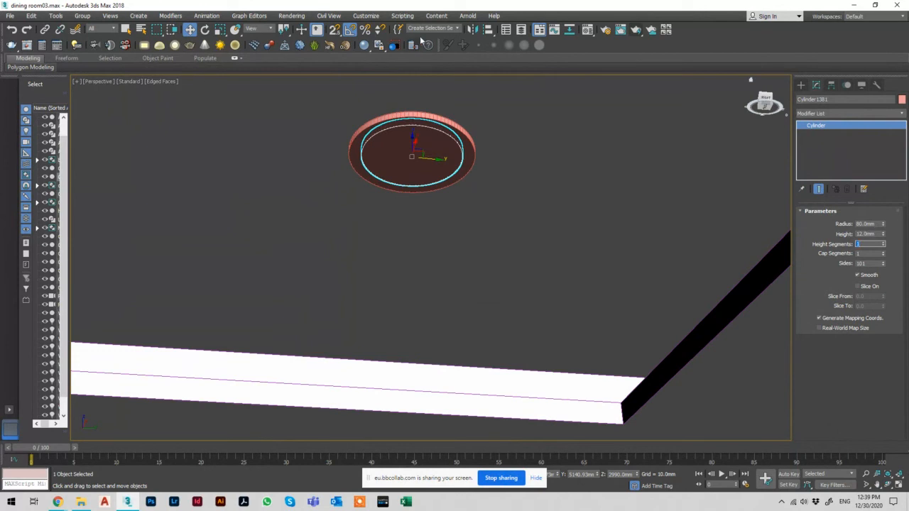
Step: Align the smaller cylinder's maximum to the ceiling's minimum on the Z position
click(488, 30)
click(491, 106)
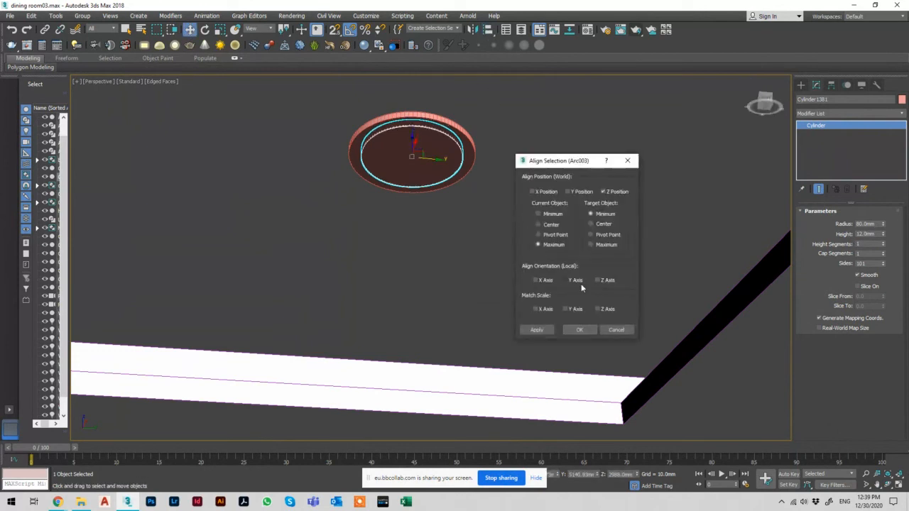
click(579, 331)
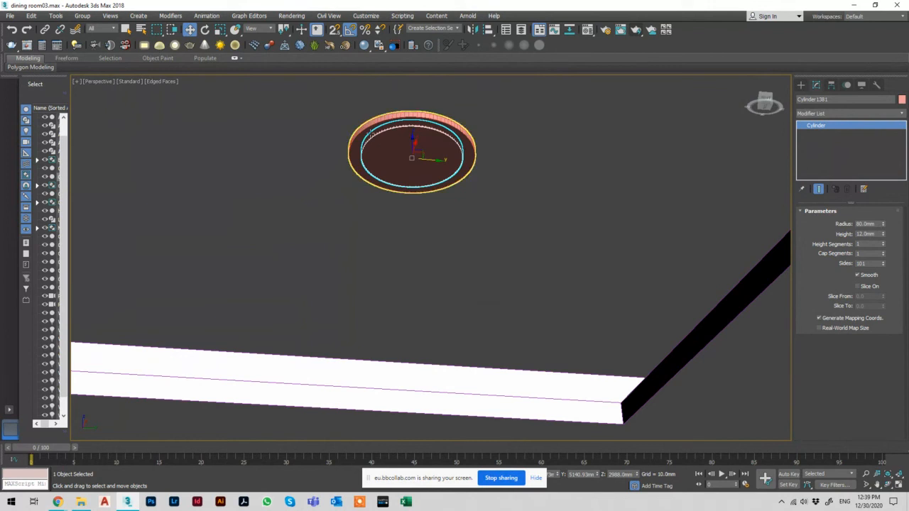
Step: Add an Edit Poly modifier to the larger cylinder and switch to edge editing
click(372, 135)
click(822, 115)
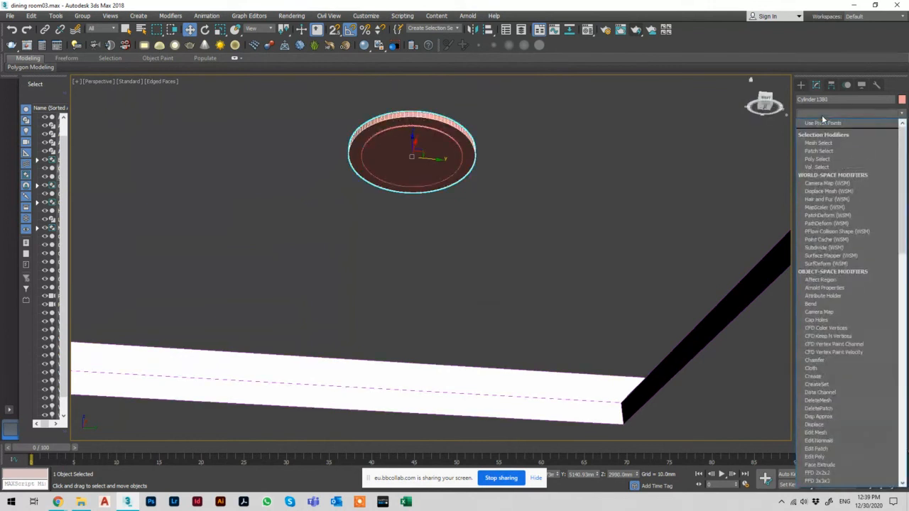
key(e)
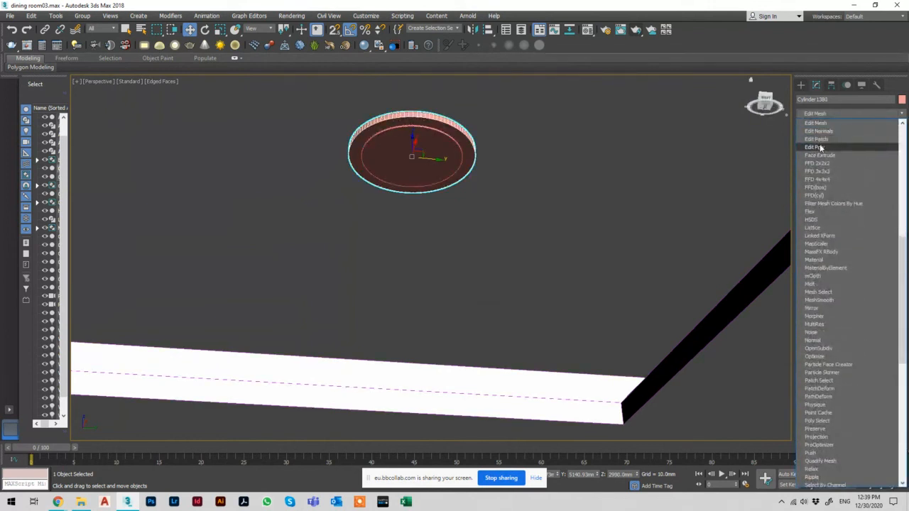
click(821, 147)
key(2)
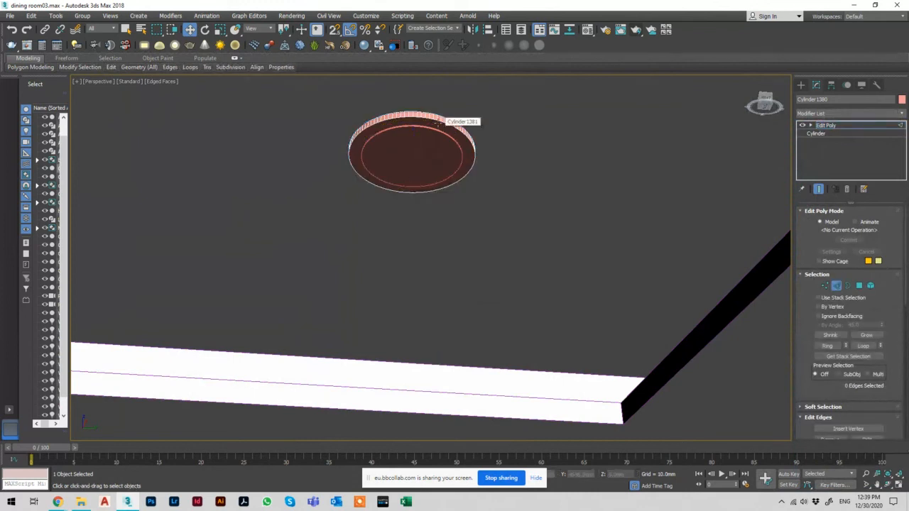
Step: Try to select the edges around the larger cylinder's lower rim from one of its edges
click(439, 122)
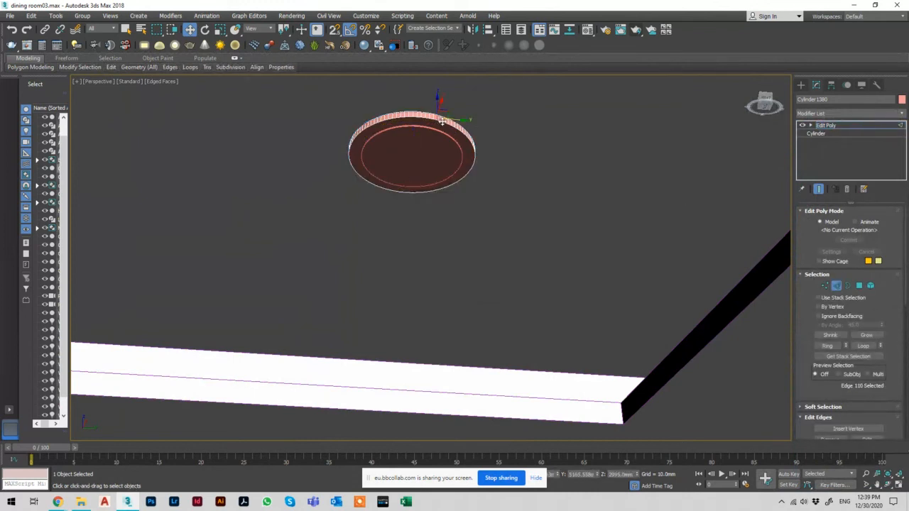
scroll(441, 120, up, 5)
click(430, 115)
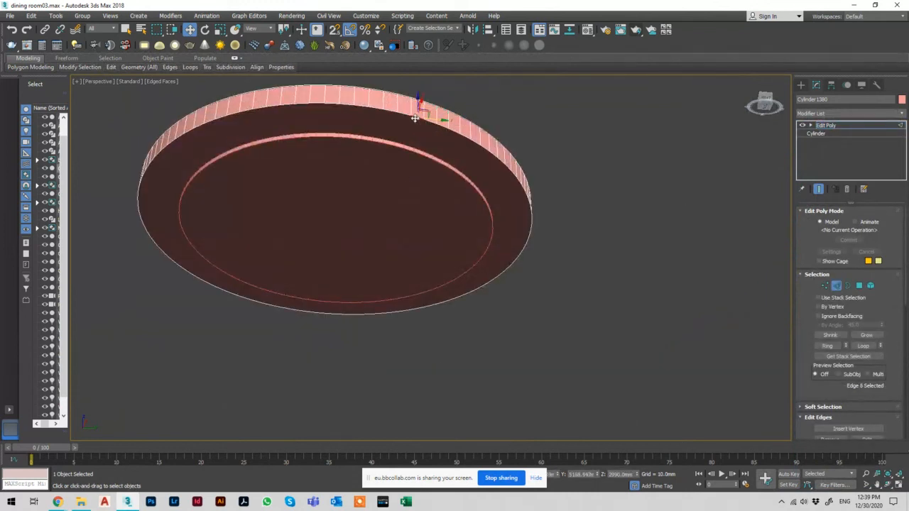
click(415, 118)
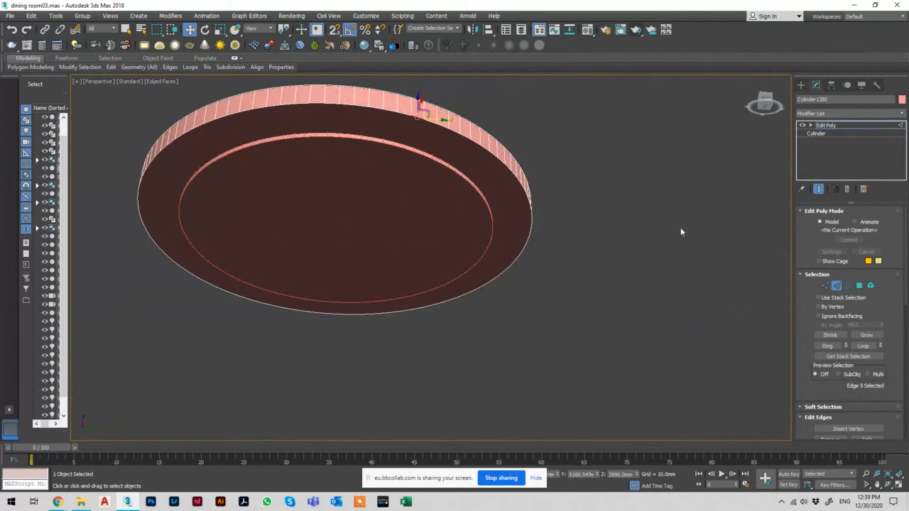
click(834, 346)
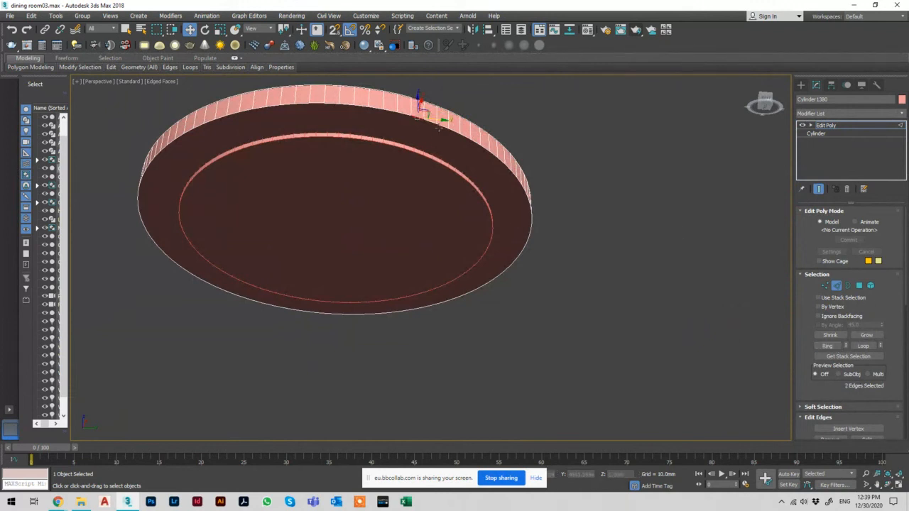
click(434, 117)
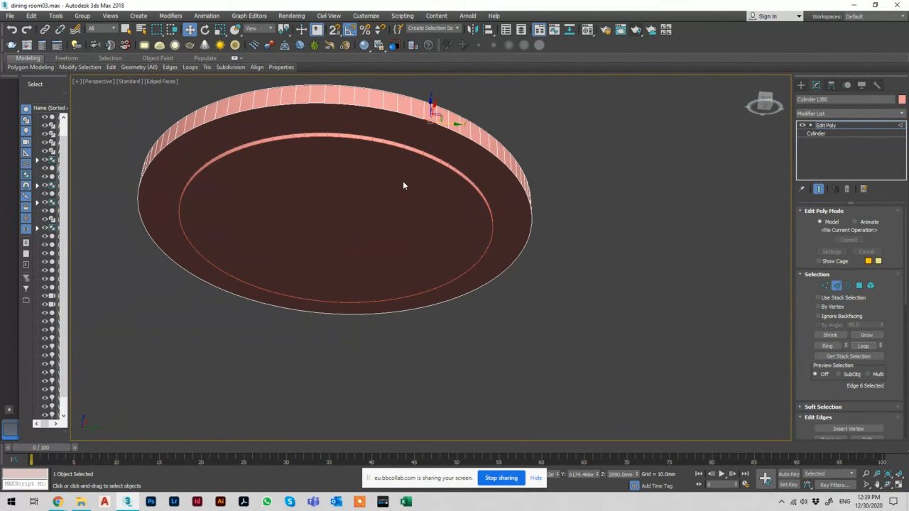
Step: Select all edges around the larger cylinder's lower rim from the front view, then return to the shaded perspective view
key(f)
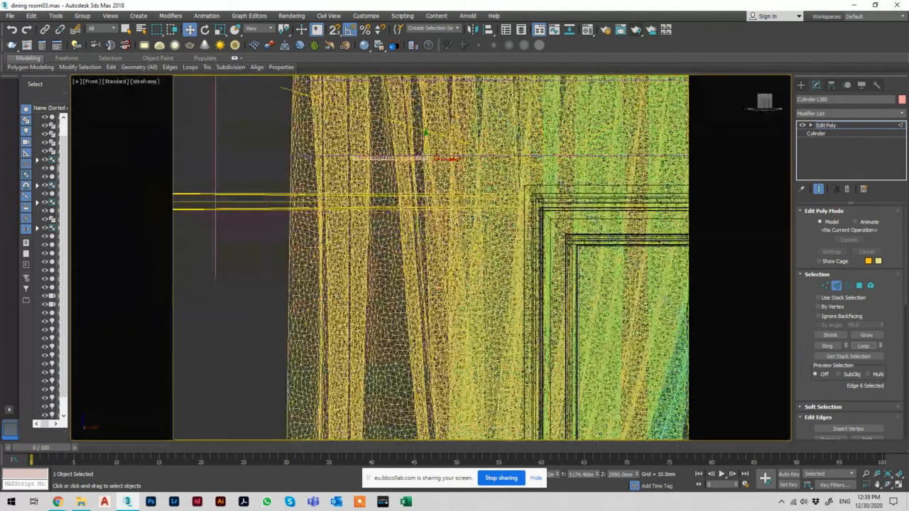
scroll(397, 155, up, 3)
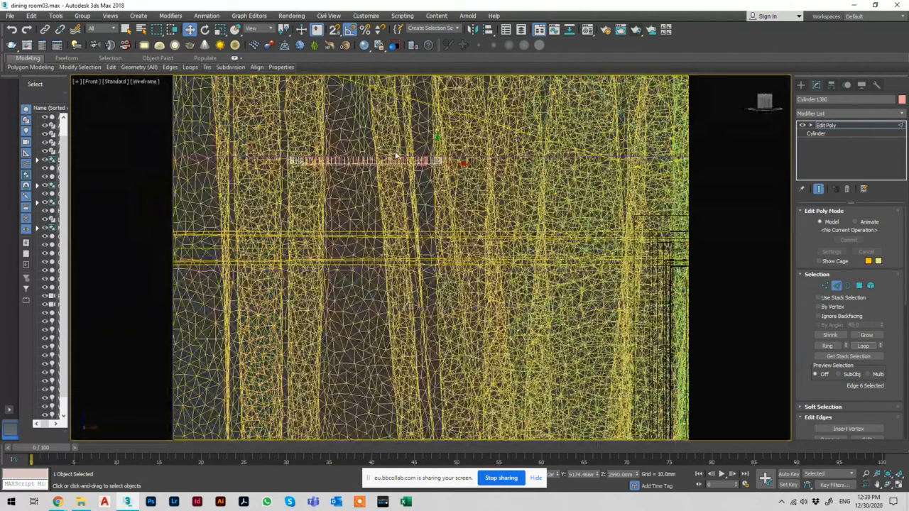
scroll(396, 155, up, 3)
drag(603, 166, 613, 125)
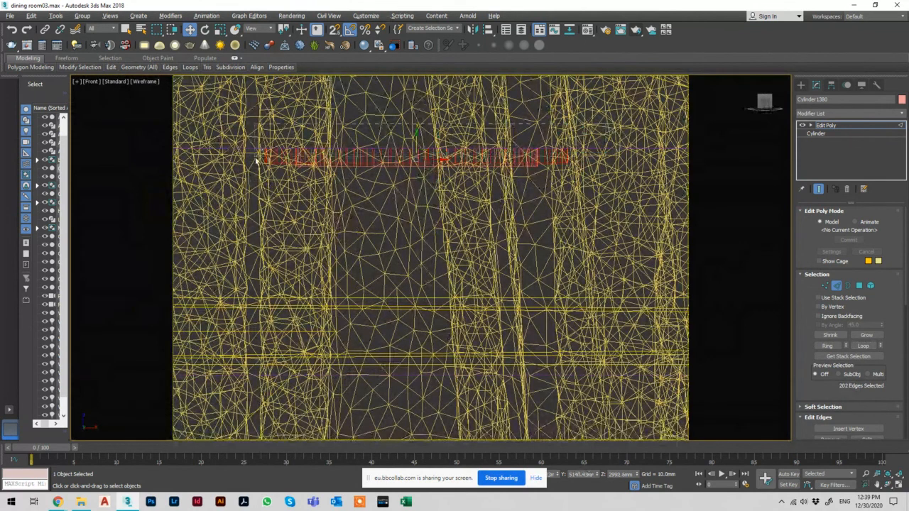
key(p)
key(F3)
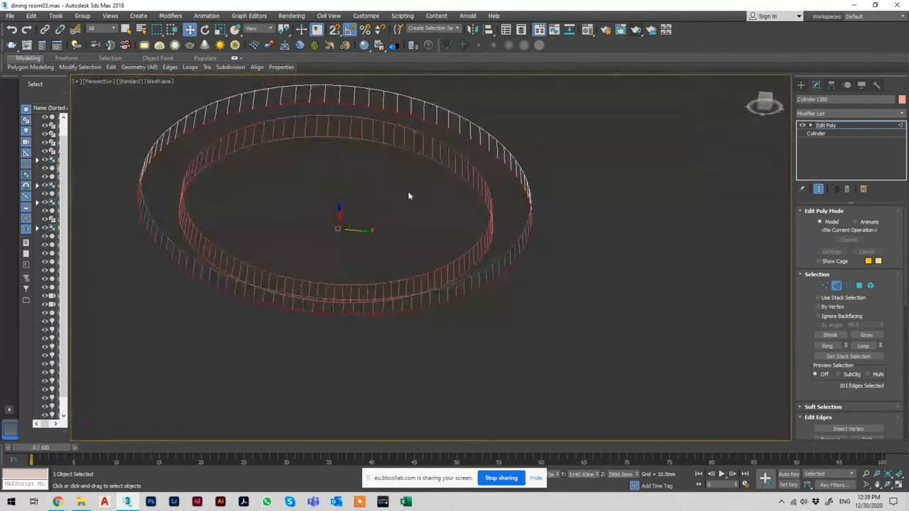
key(F3)
Step: Chamfer the selected rim edges by about 6.23 mm with 10 segments and leave edge editing
scroll(876, 307, down, 10)
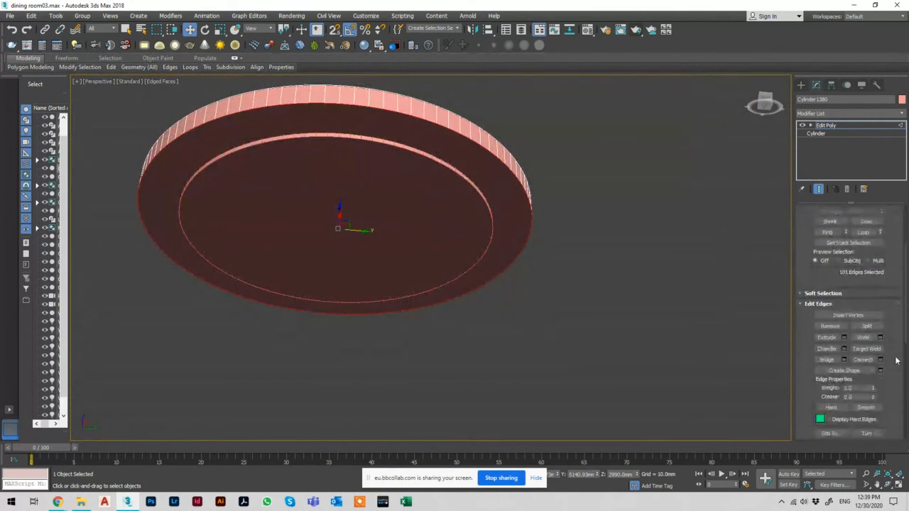
scroll(900, 363, down, 5)
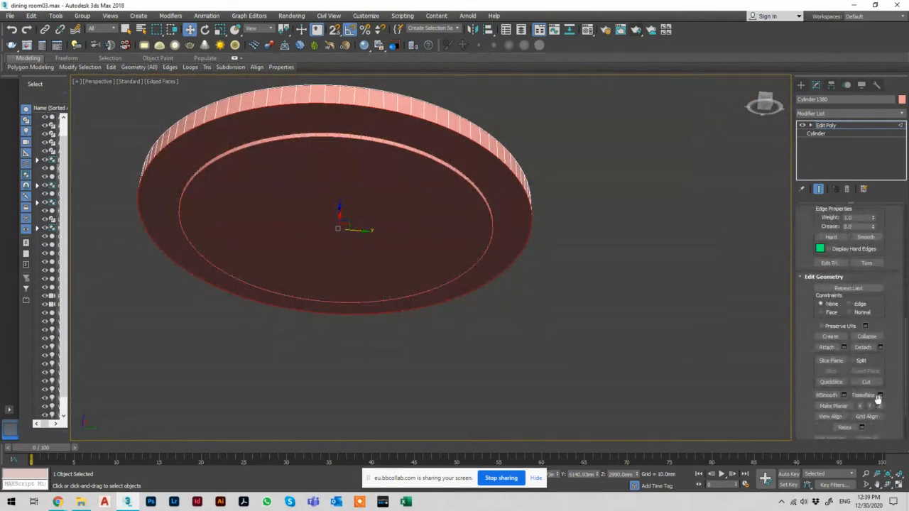
scroll(888, 355, up, 7)
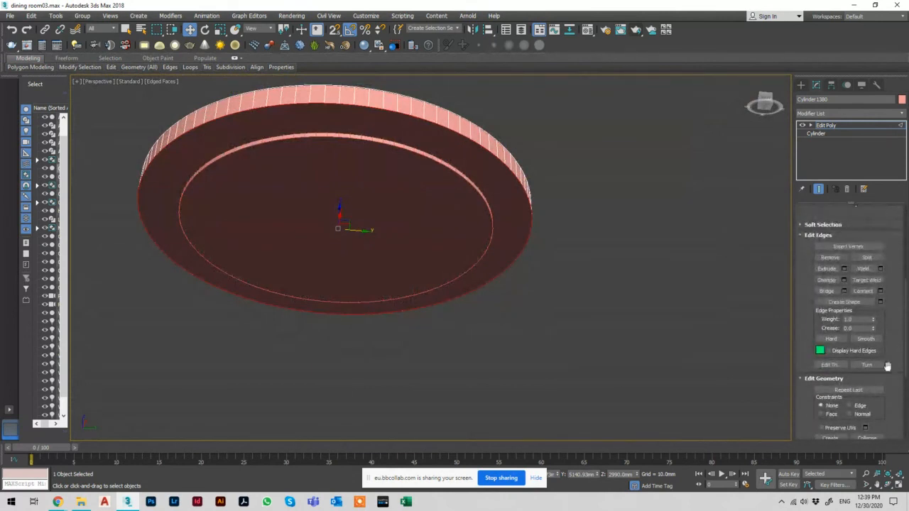
click(844, 281)
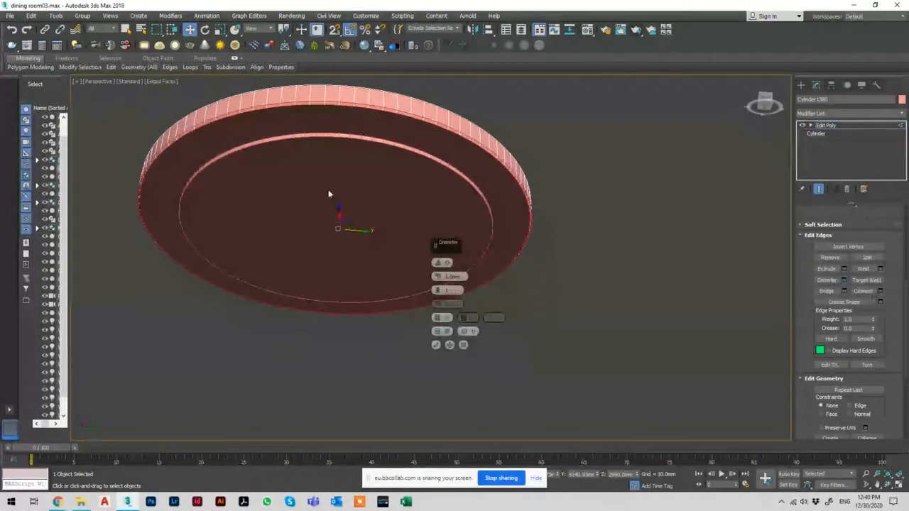
drag(437, 276, 435, 246)
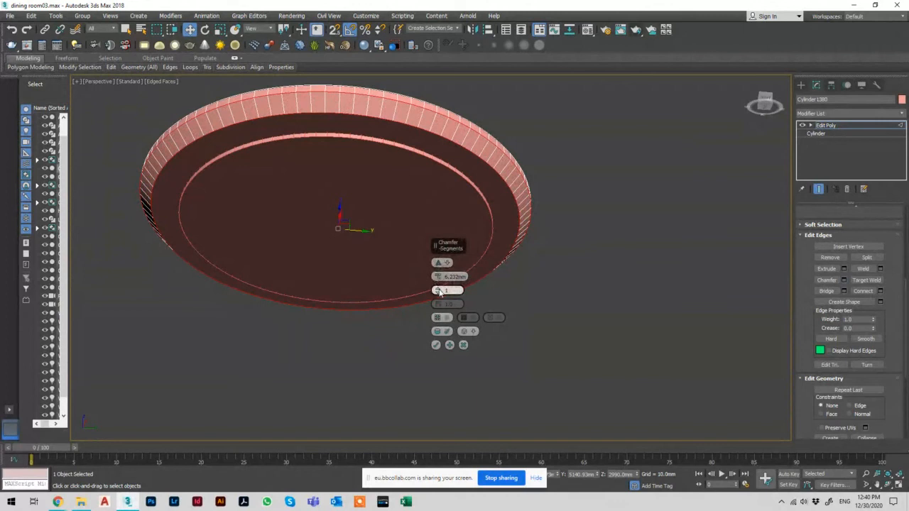
drag(437, 290, 437, 277)
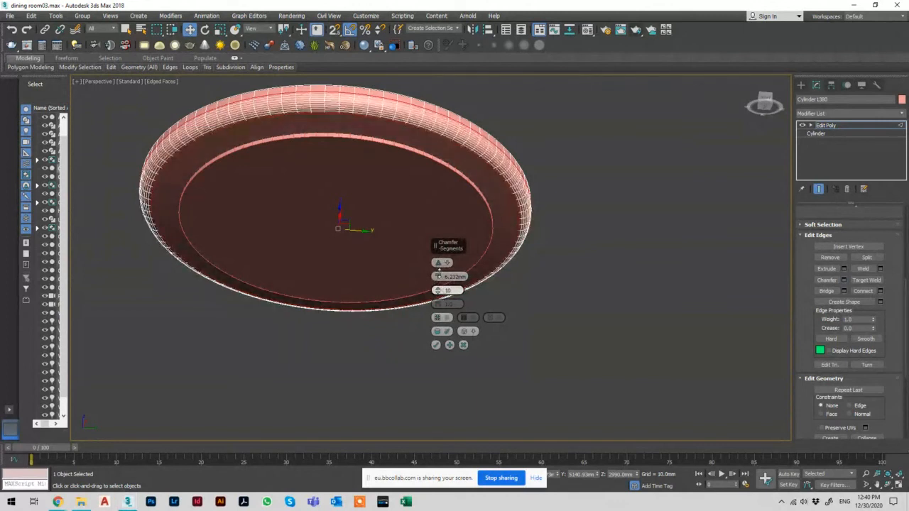
click(436, 345)
click(826, 125)
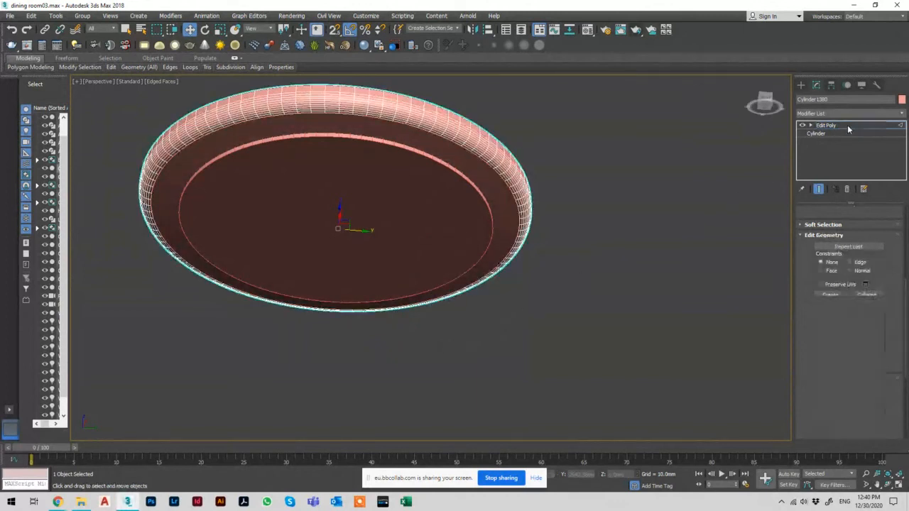
Step: Clone the smaller inner cylinder in place as a copy
click(294, 185)
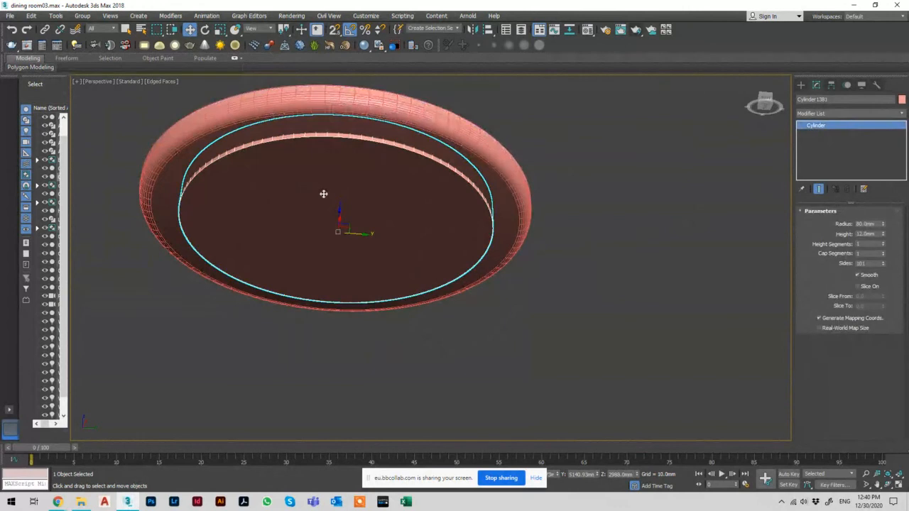
key(ctrl+v)
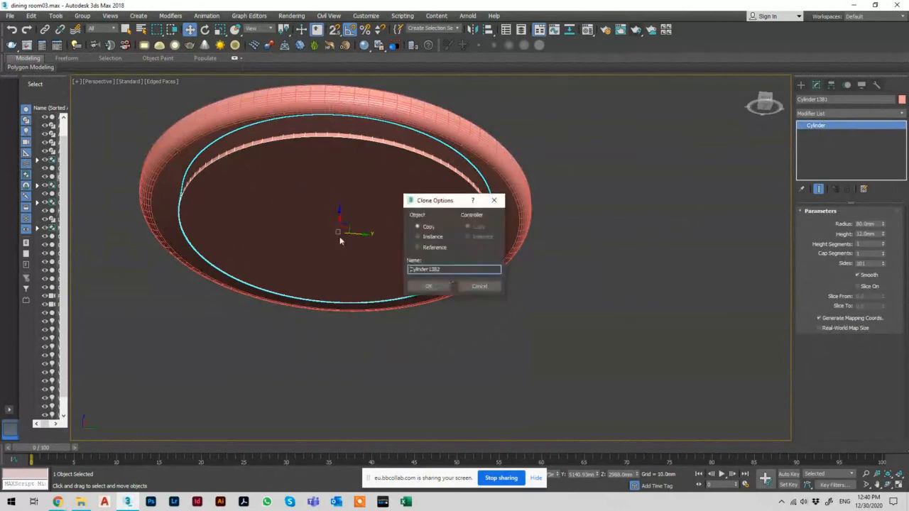
click(426, 284)
Step: Subtract one of the inner cylinders from the rounded outer cylinder with ProBoolean
click(475, 262)
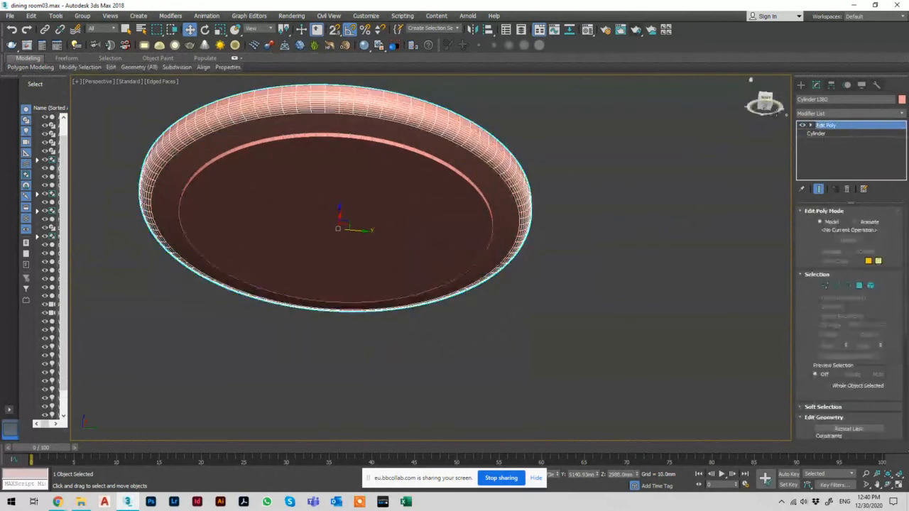
click(801, 85)
click(831, 112)
click(813, 139)
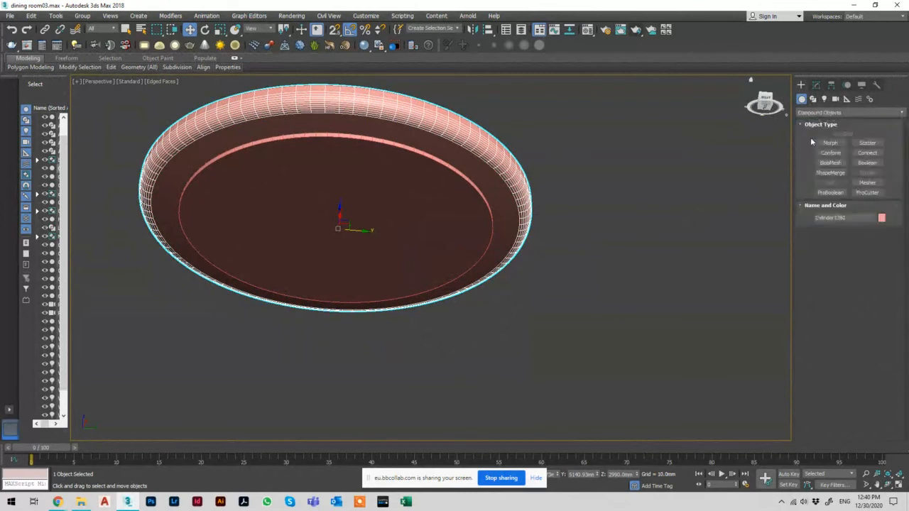
click(830, 192)
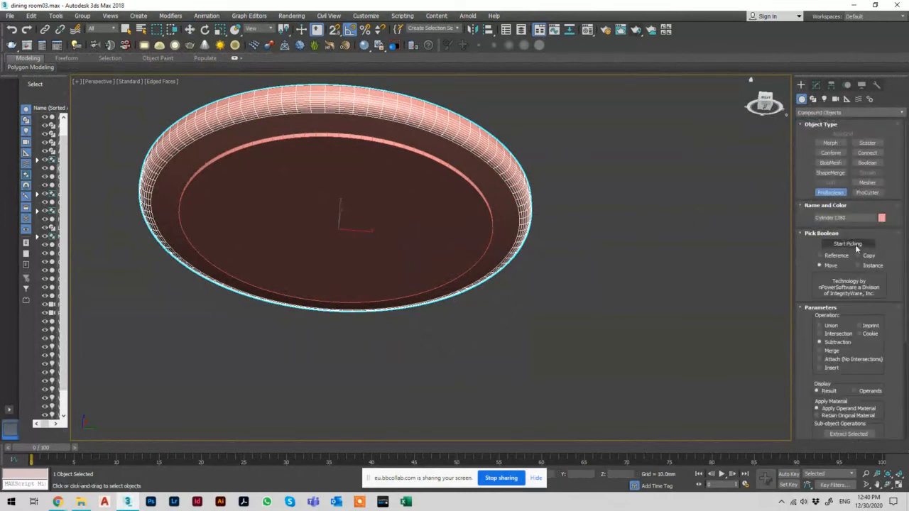
click(852, 243)
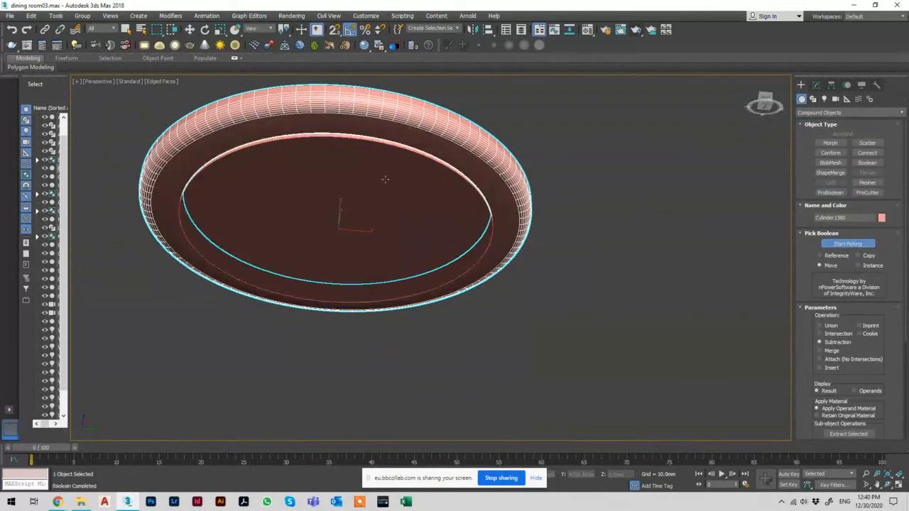
Step: Move the remaining inner cylinder up about 5 mm along Z into the recess of the outer ring
key(w)
click(353, 170)
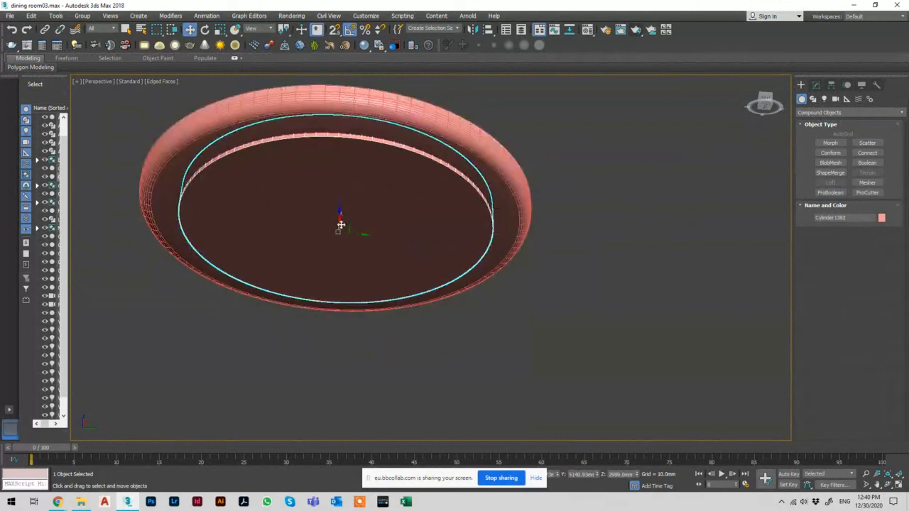
mouse_move(338, 213)
mouse_down()
mouse_move(341, 196)
mouse_move(337, 204)
mouse_up()
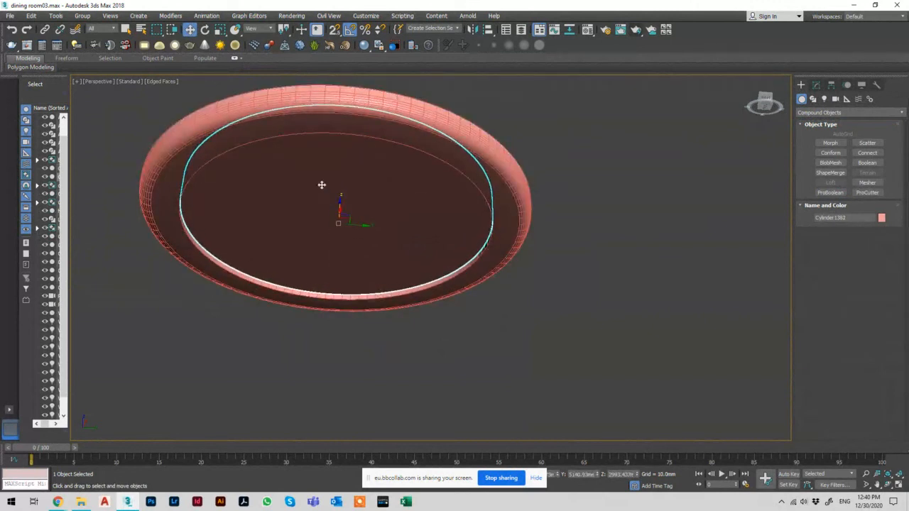
Step: Select the outer ring and change the 02 - Default material to a VRayMtl in the Material Editor
click(283, 116)
click(329, 115)
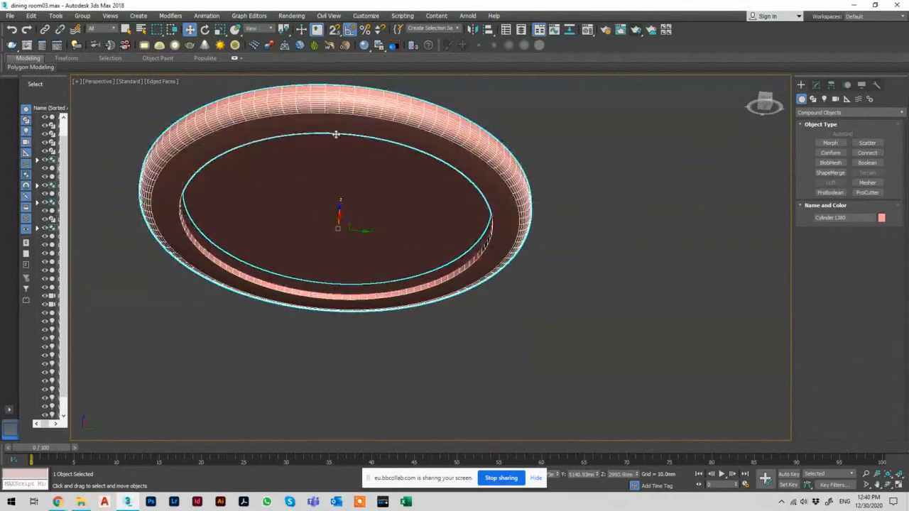
key(m)
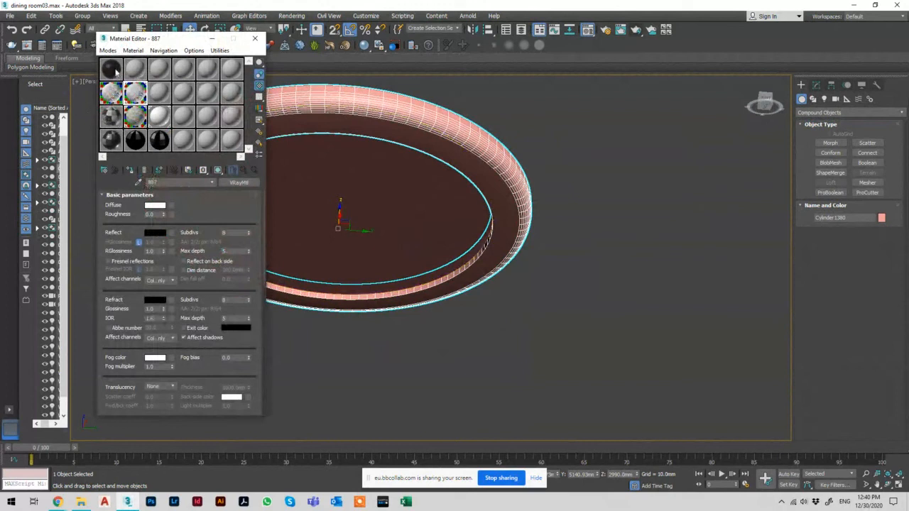
click(135, 68)
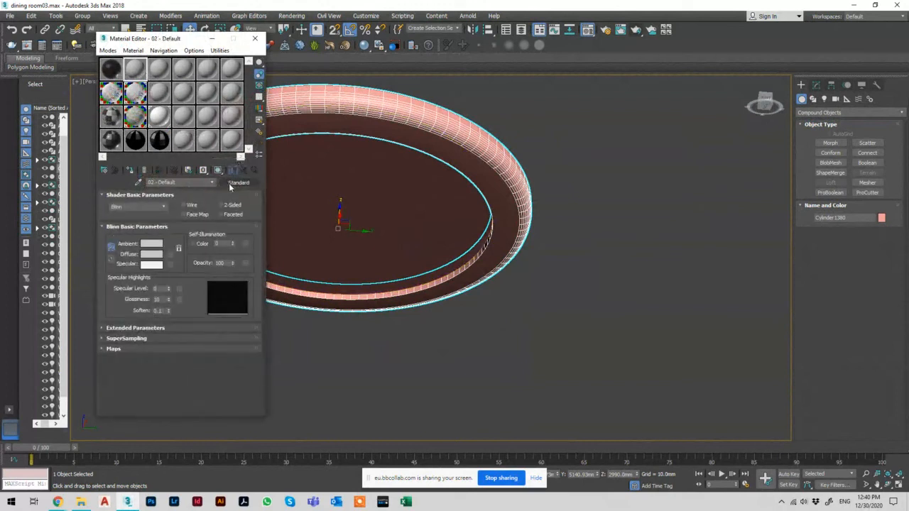
click(233, 184)
text(vraymtl)
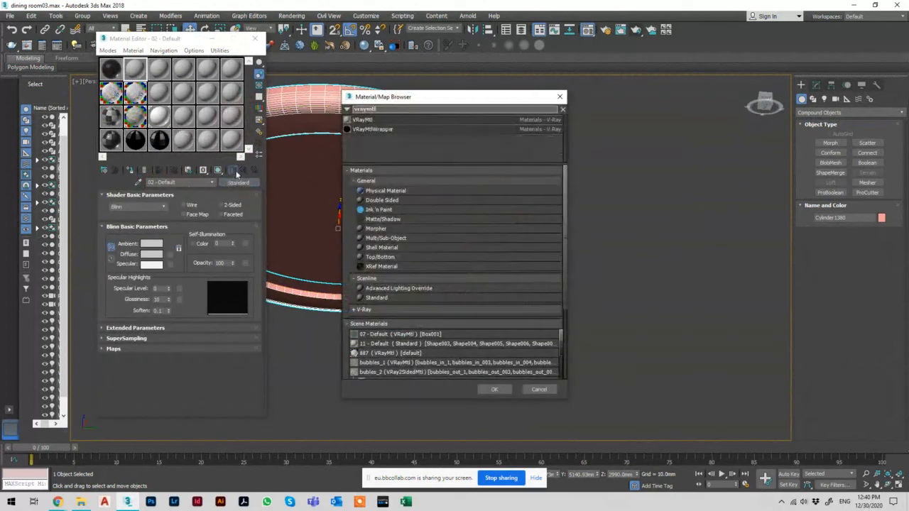
double_click(363, 119)
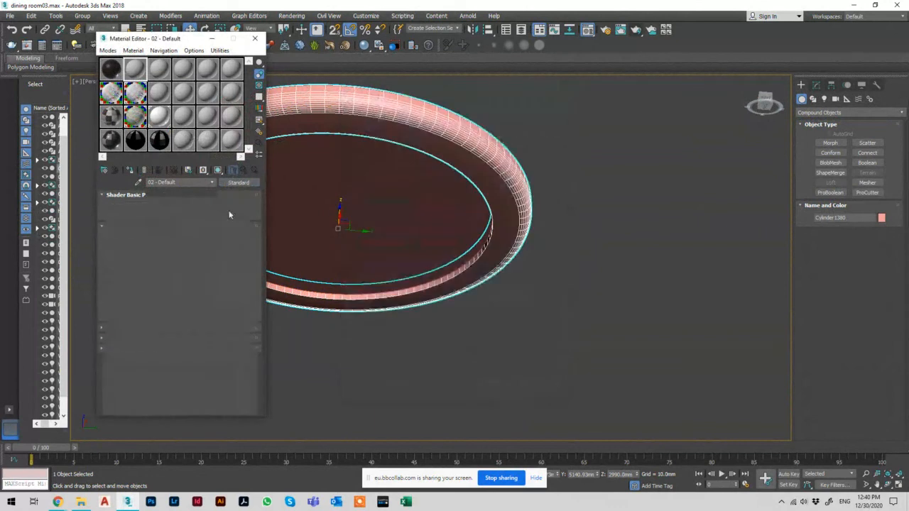
Step: Set the VRayMtl's diffuse color to black (value 0)
click(155, 206)
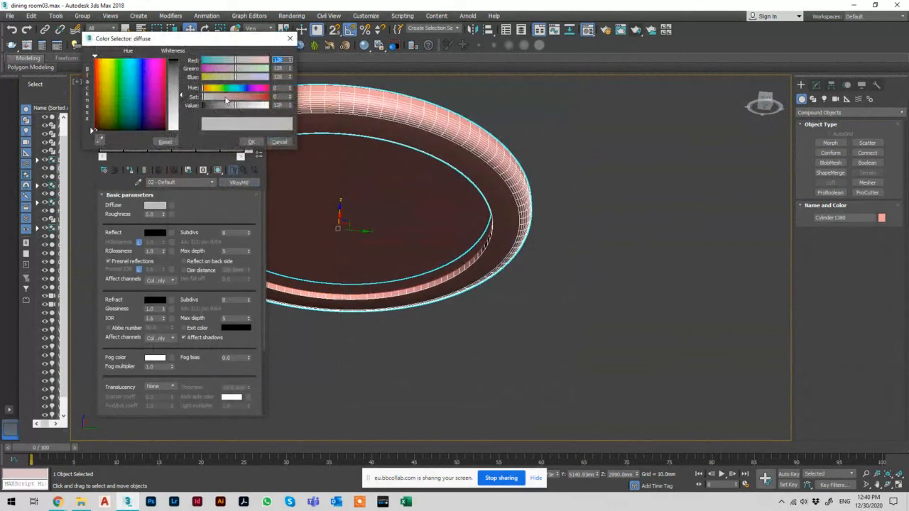
drag(223, 105, 203, 105)
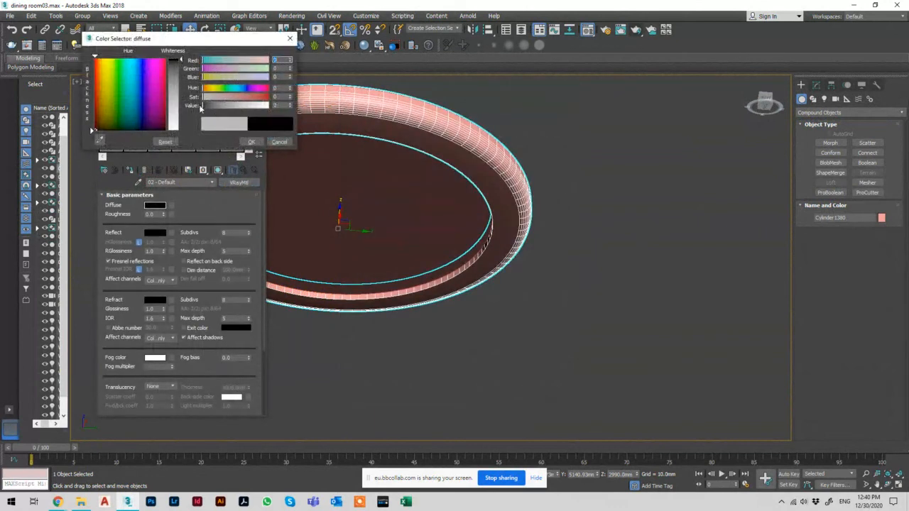
click(251, 142)
Step: Give the 02 - Default material a grey reflection (value 139) and 0.8 reflection glossiness, and apply it to the outer ring
click(155, 233)
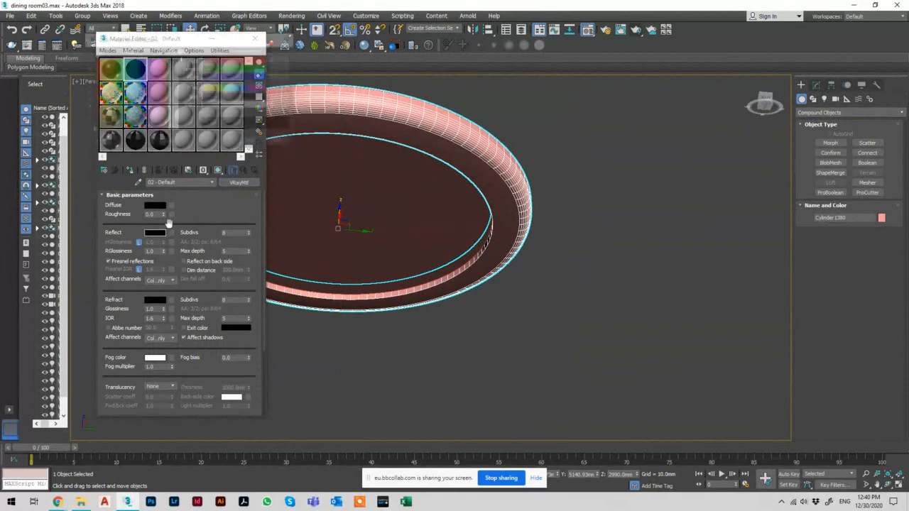
click(175, 111)
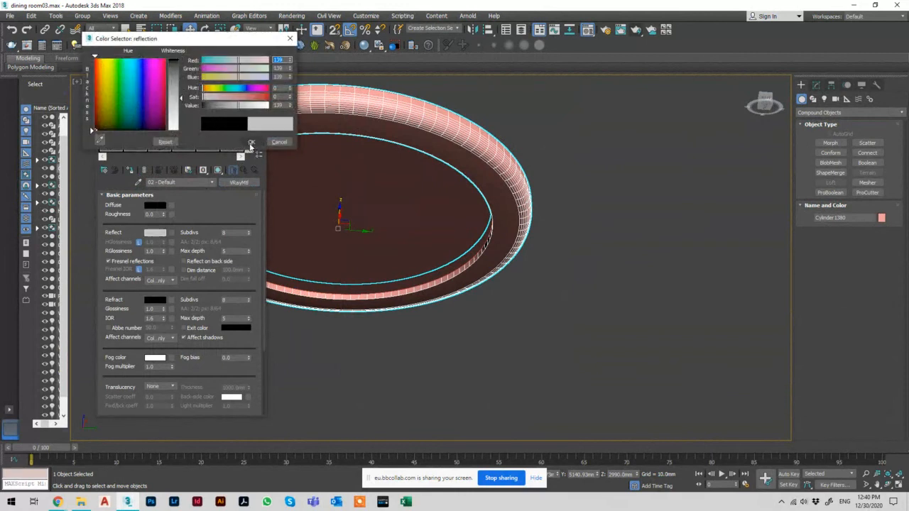
click(251, 142)
double_click(161, 252)
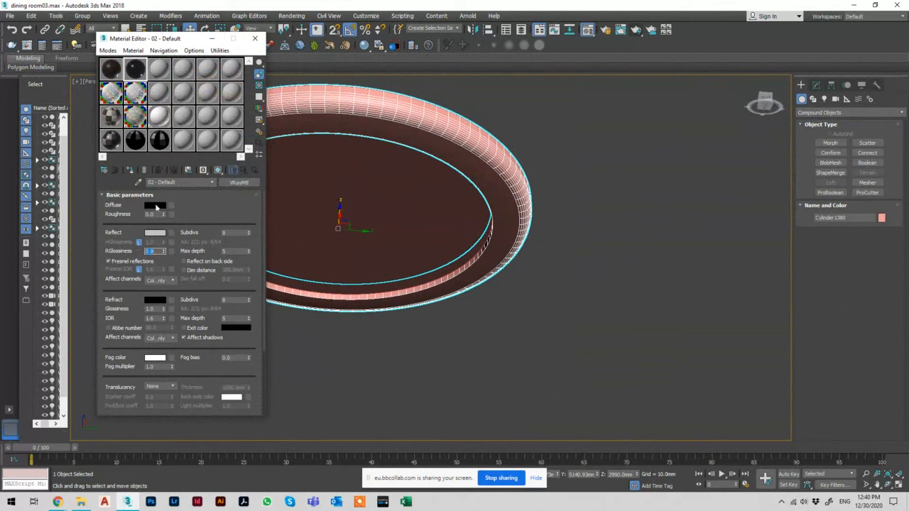
drag(135, 72, 341, 114)
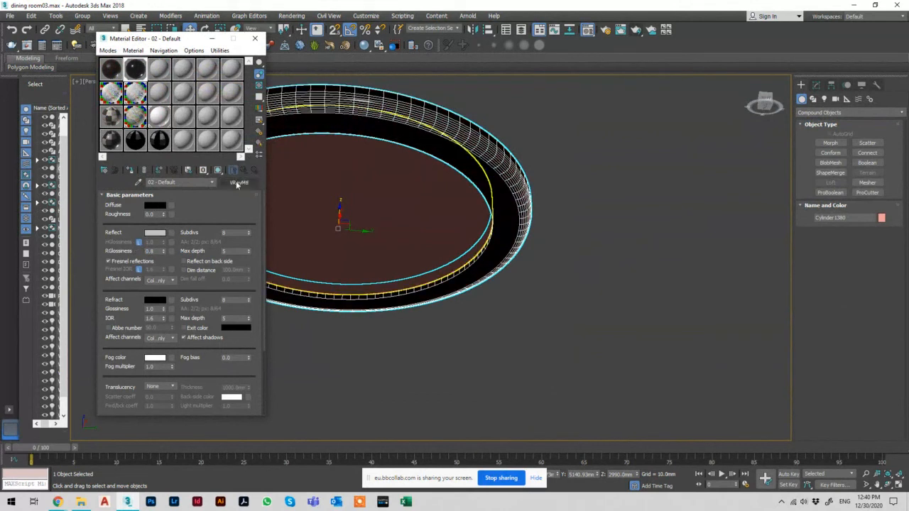
Step: Select the inner cylinder and change the 09 - Default material to a VRayLightMtl
click(371, 169)
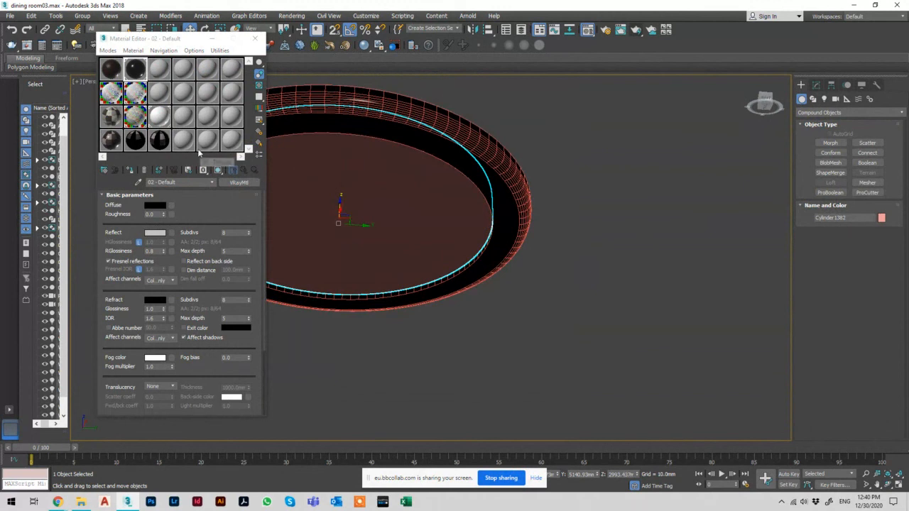
click(160, 93)
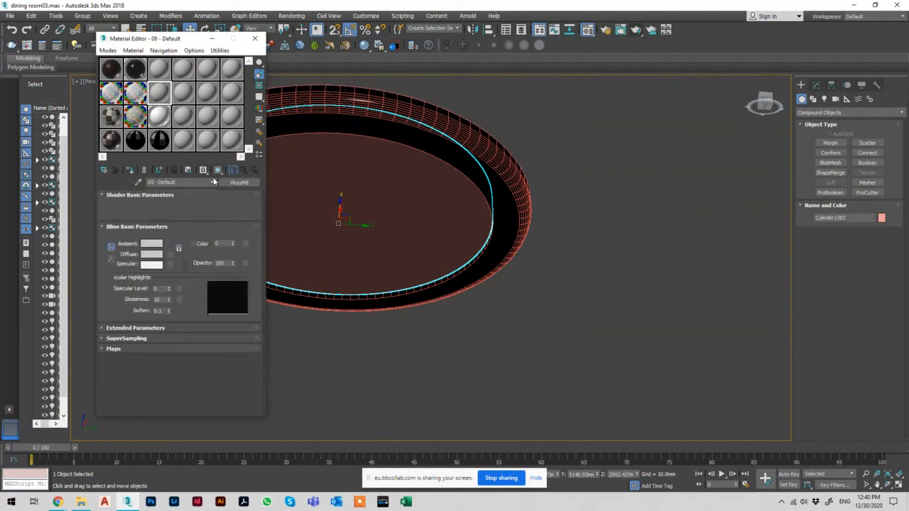
click(238, 182)
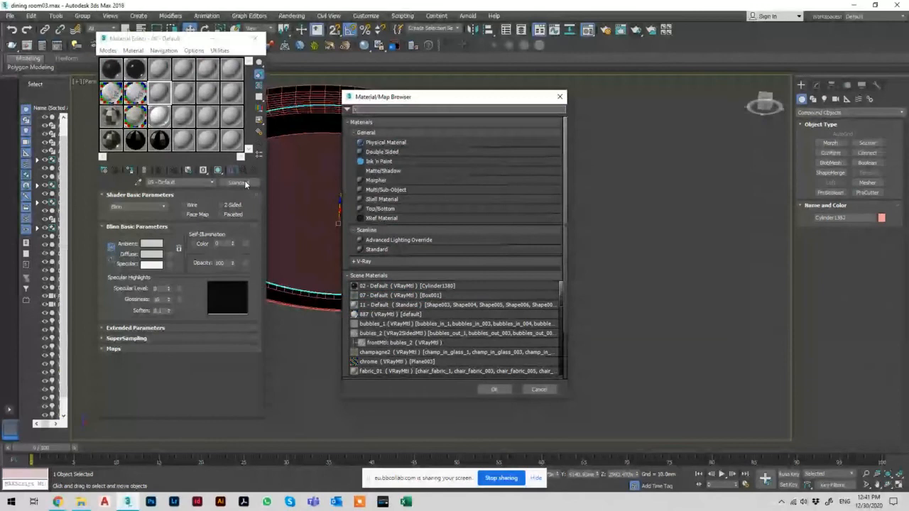
text(vraylight)
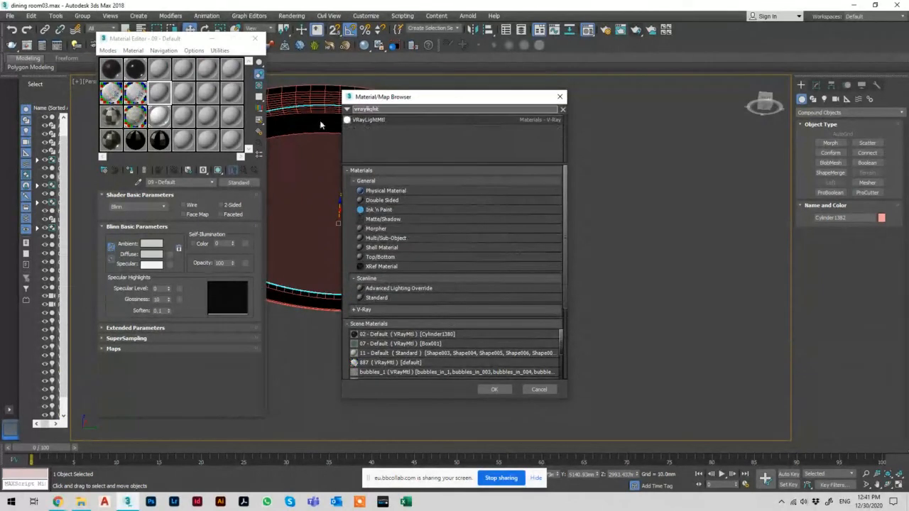
double_click(376, 121)
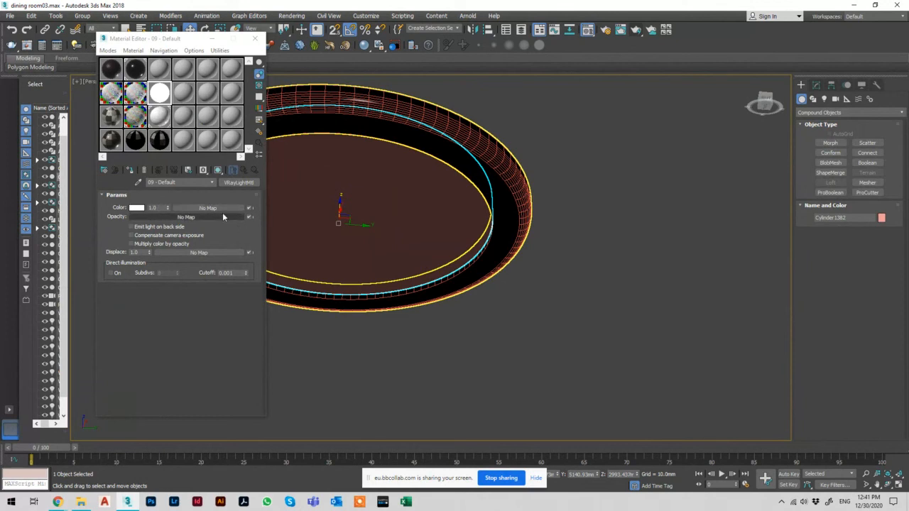
Step: Set the VRayLightMtl's color to a warm pale orange
click(137, 209)
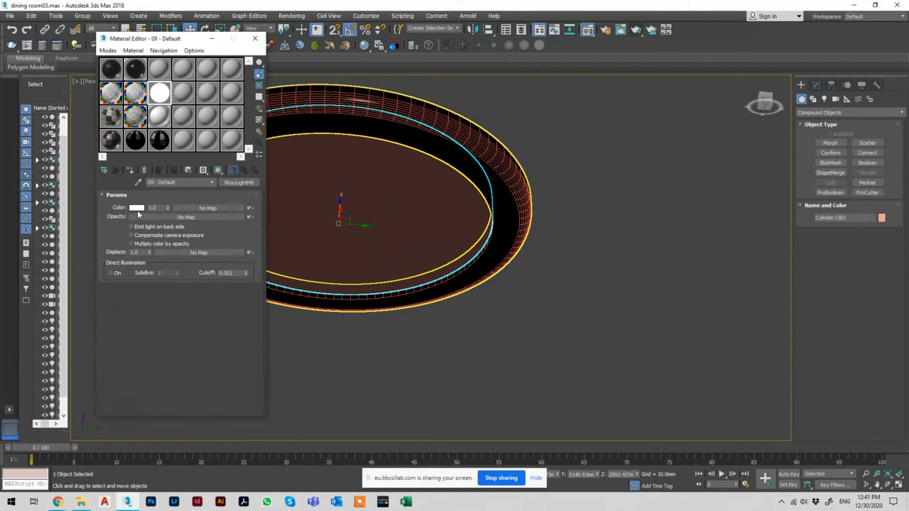
click(211, 88)
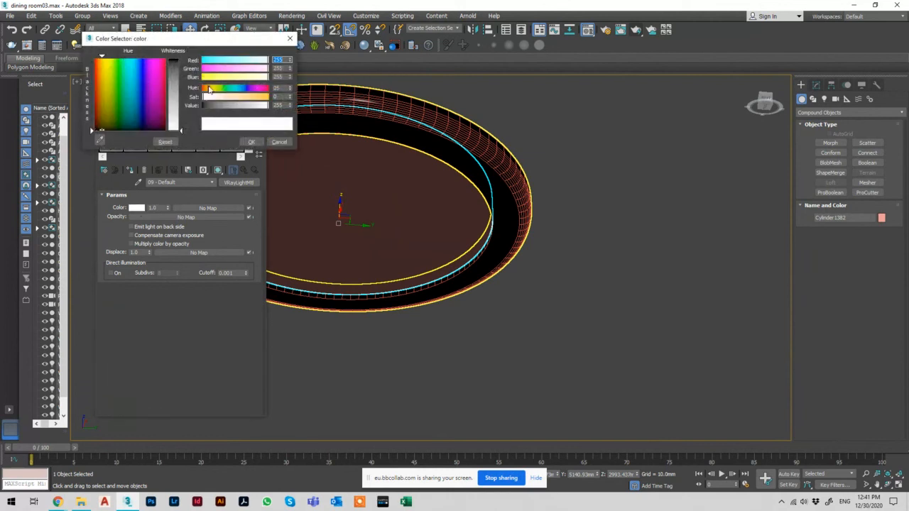
click(232, 97)
click(249, 142)
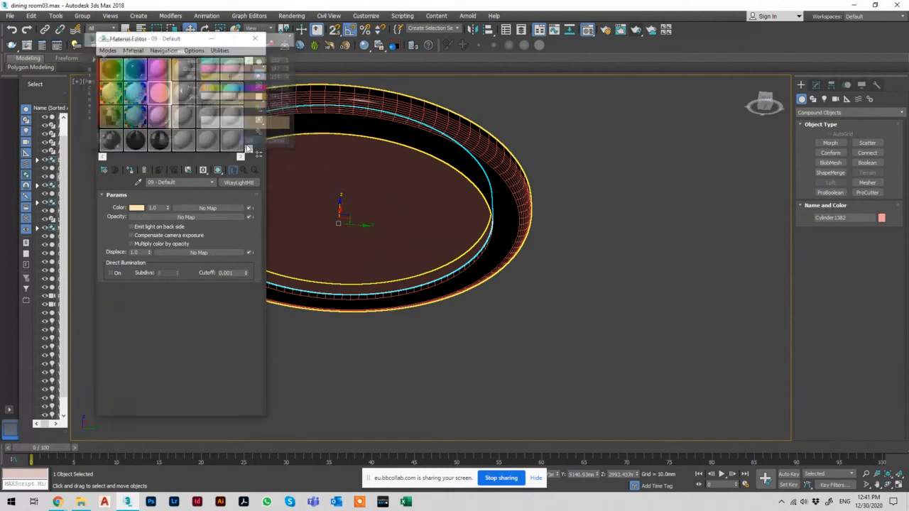
Step: Set the light multiplier to 4, enable back-side emission, camera exposure compensation and color multiplication by opacity, and assign the material to the inner cylinder
double_click(162, 206)
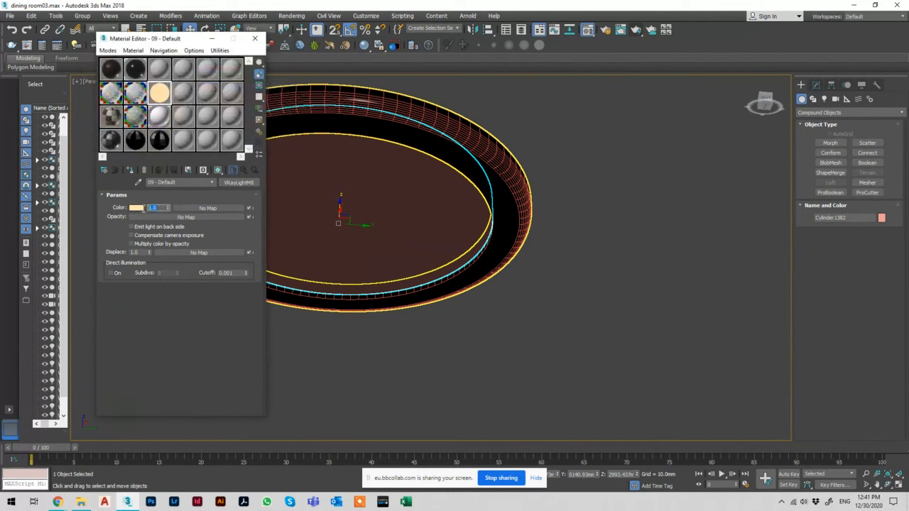
text(4)
key(Return)
click(134, 227)
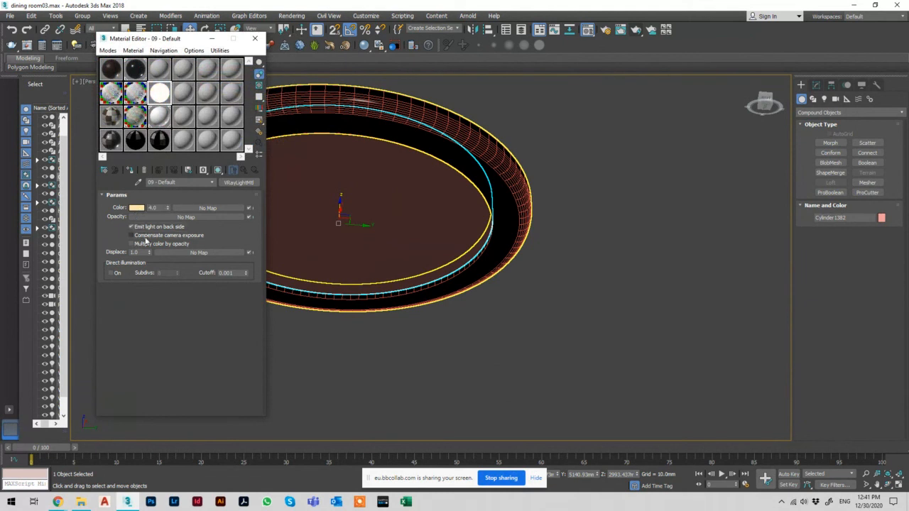
click(130, 169)
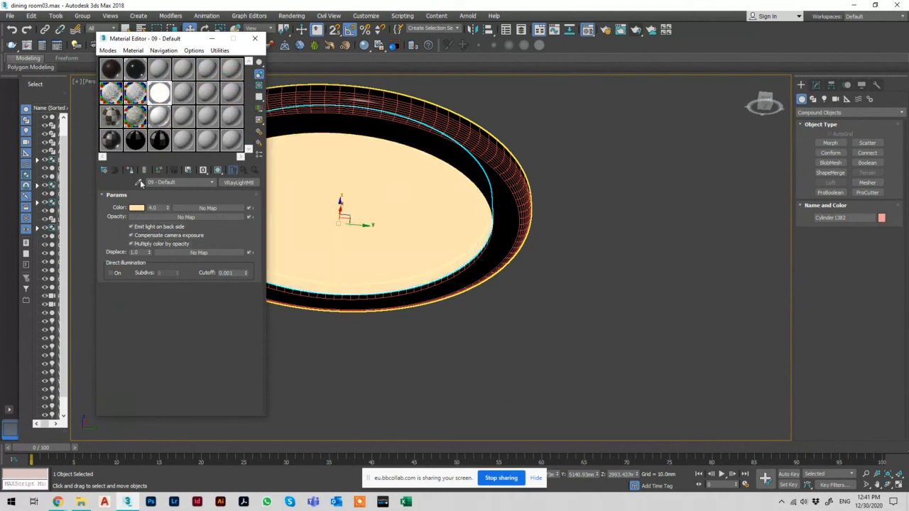
Step: Group the outer ring and the inner cylinder under the default group name in the Top view
ctrl+click(398, 173)
key(t)
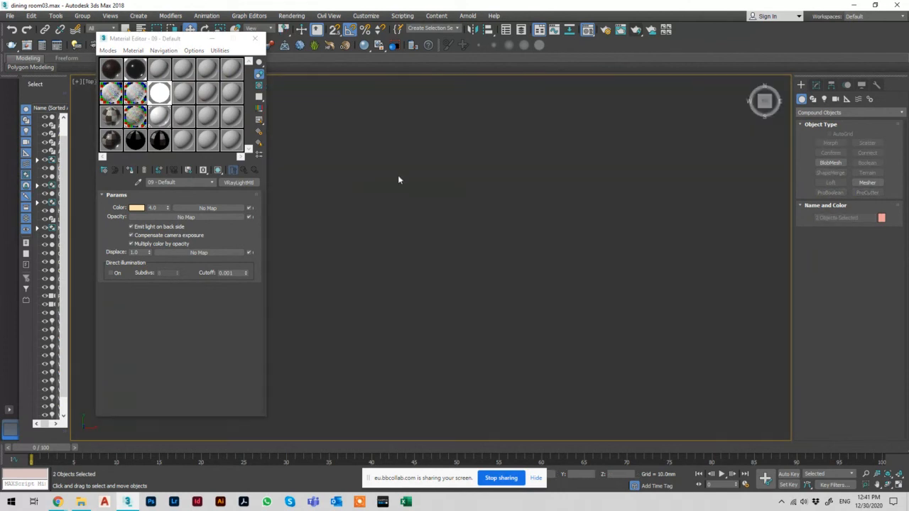
click(255, 38)
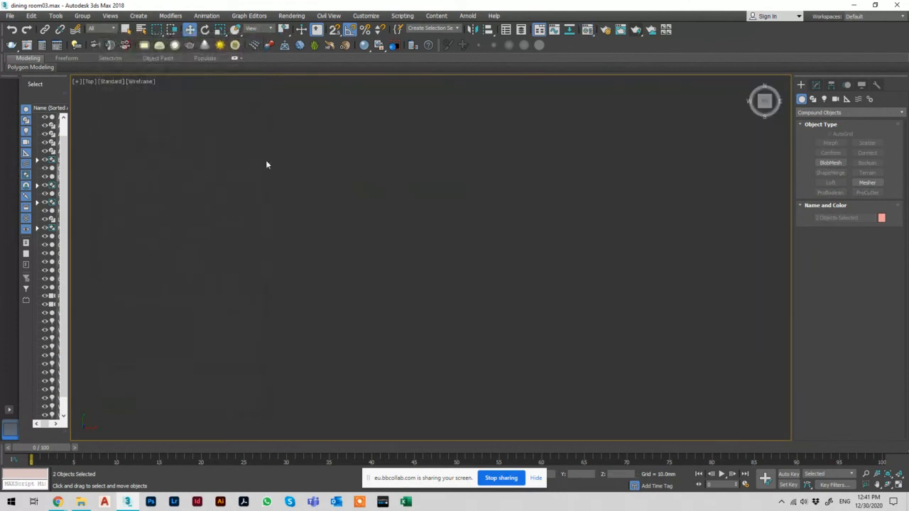
key(x)
click(305, 191)
key(z)
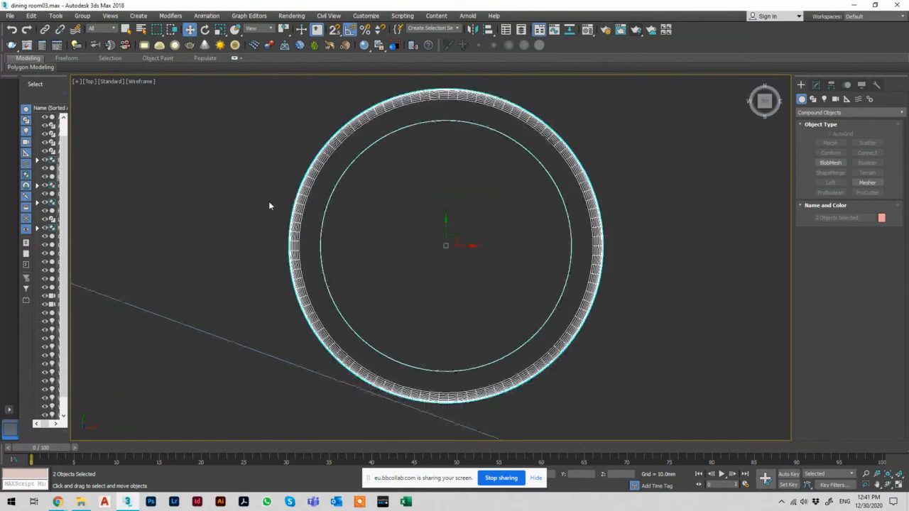
scroll(269, 206, down, 10)
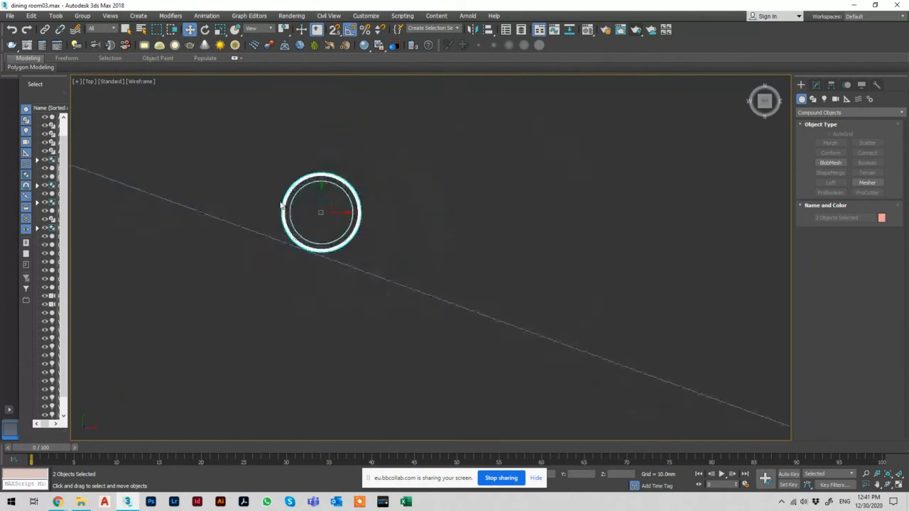
click(83, 15)
click(89, 28)
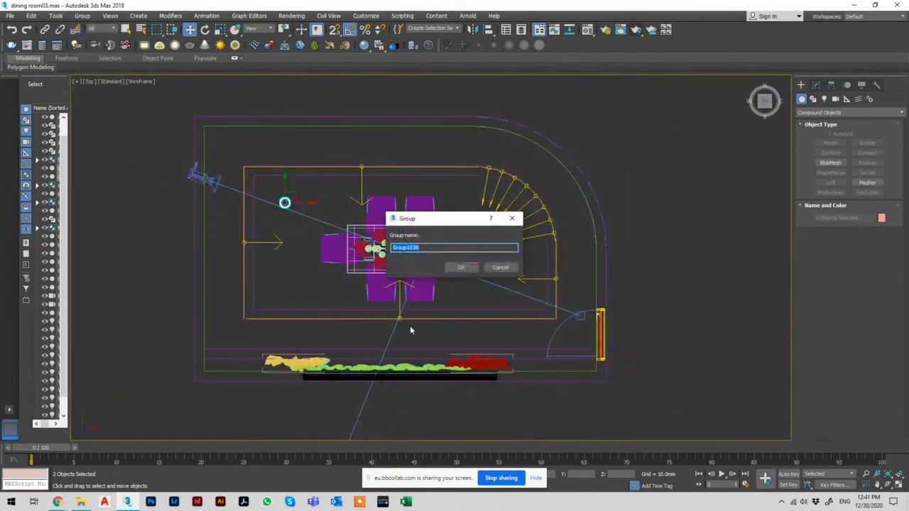
click(460, 267)
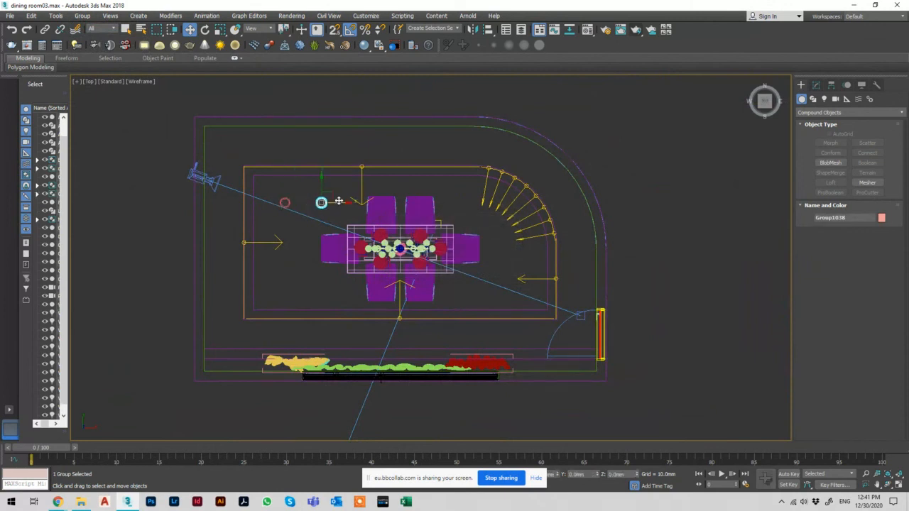
Step: Clone the spotlight group once as an instance along Y to the opposite long side of the dining table
shift+drag(341, 201, 315, 202)
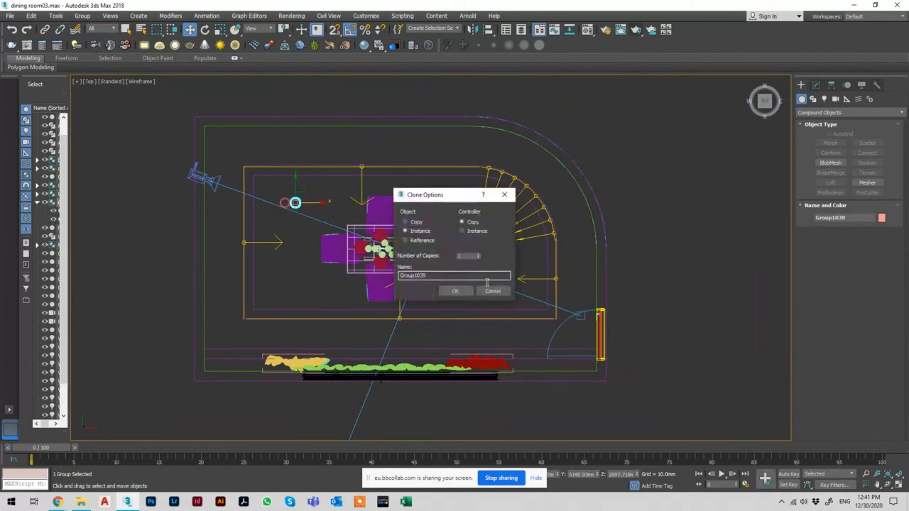
click(494, 291)
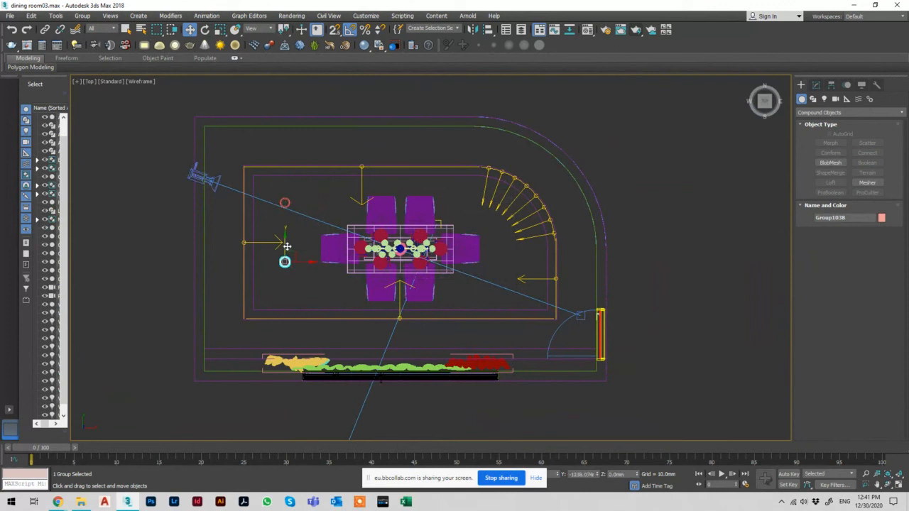
shift+drag(287, 246, 291, 263)
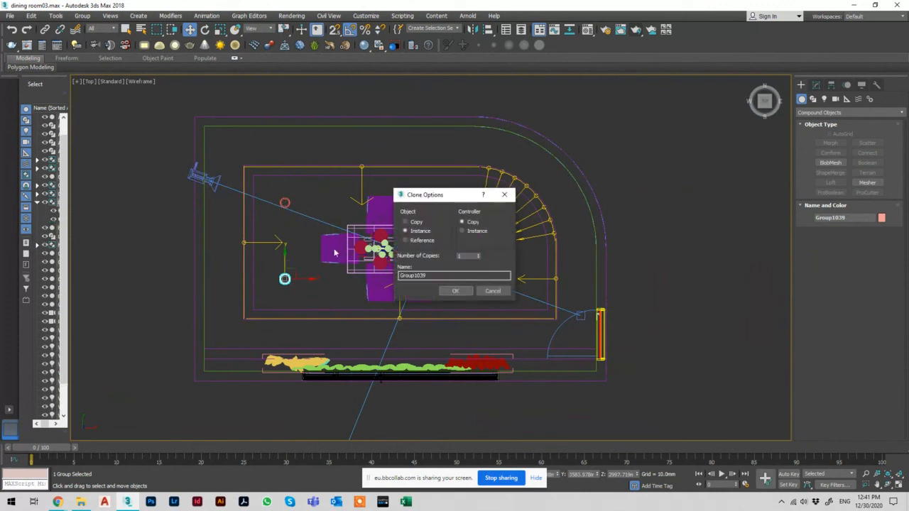
click(455, 290)
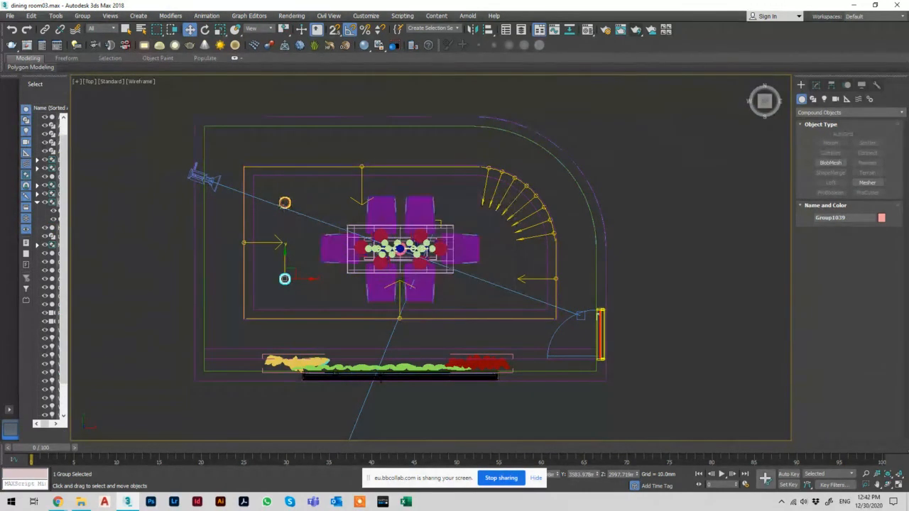
Step: Clone both spotlights along X as 5 instances in evenly spaced pairs, and delete the last pair beyond the ceiling cove outline
ctrl+click(285, 203)
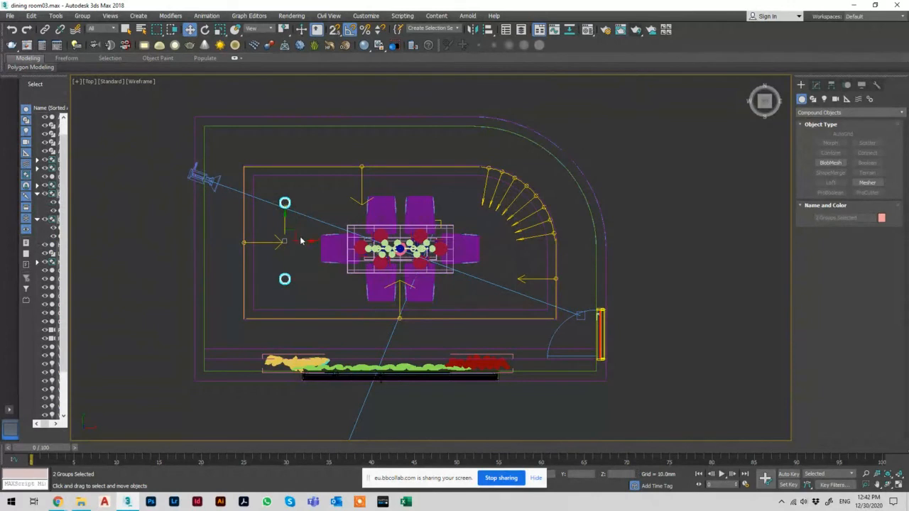
shift+drag(301, 241, 357, 241)
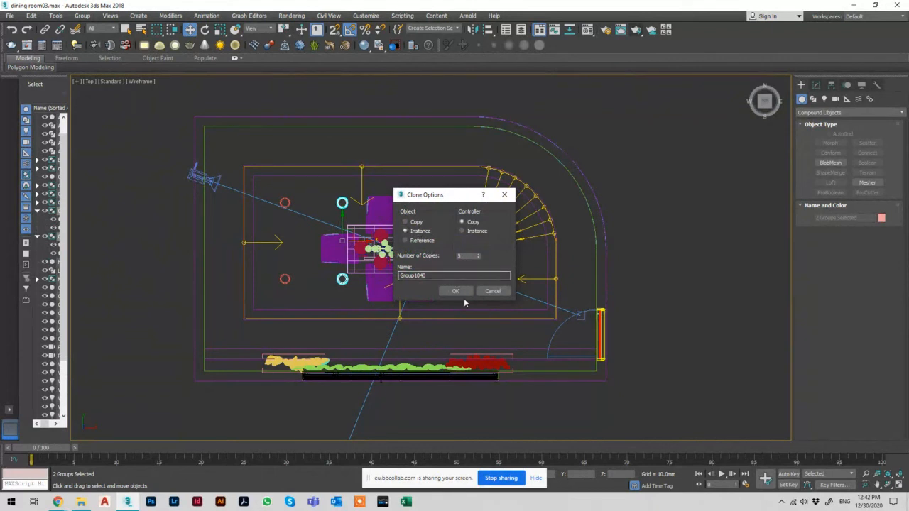
click(455, 291)
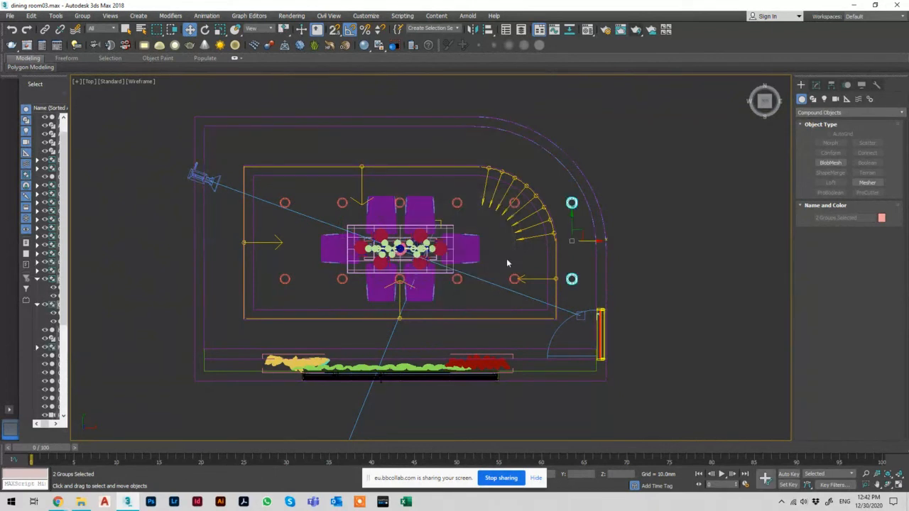
key(Delete)
Step: Select all ten spotlight groups and move them slightly along negative X to center them within the ceiling cove
click(515, 204)
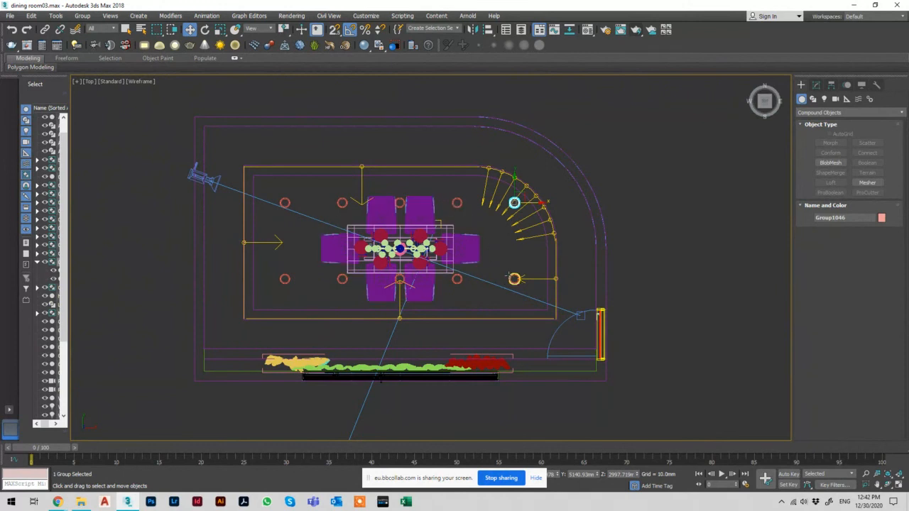
ctrl+click(514, 279)
ctrl+click(456, 278)
ctrl+click(457, 203)
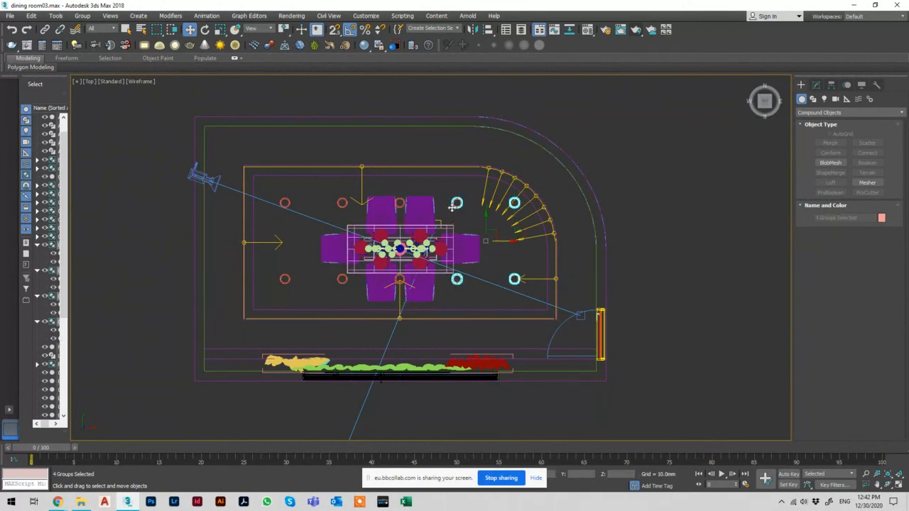
ctrl+click(400, 203)
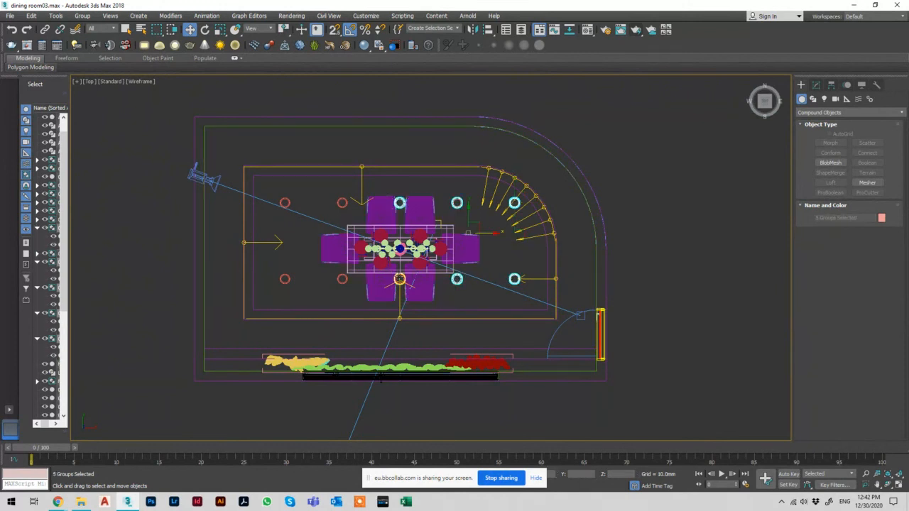
ctrl+click(342, 279)
ctrl+click(341, 203)
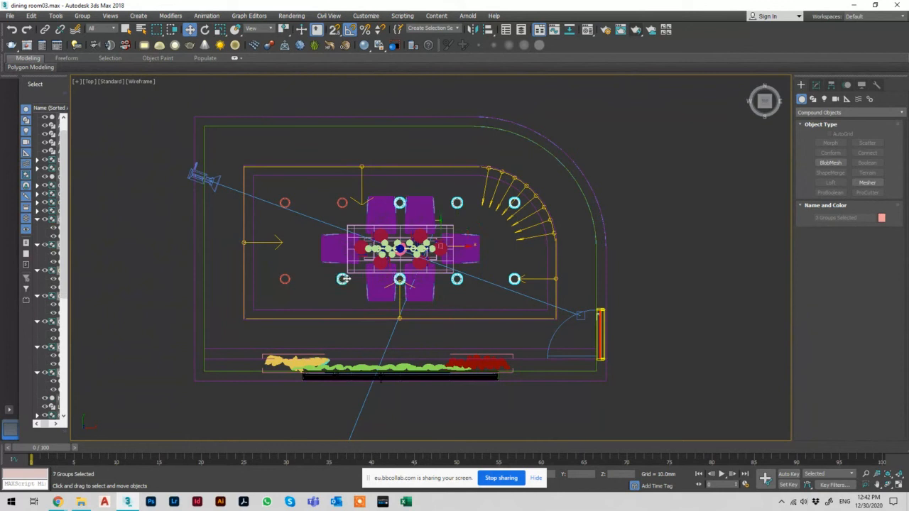
ctrl+click(342, 203)
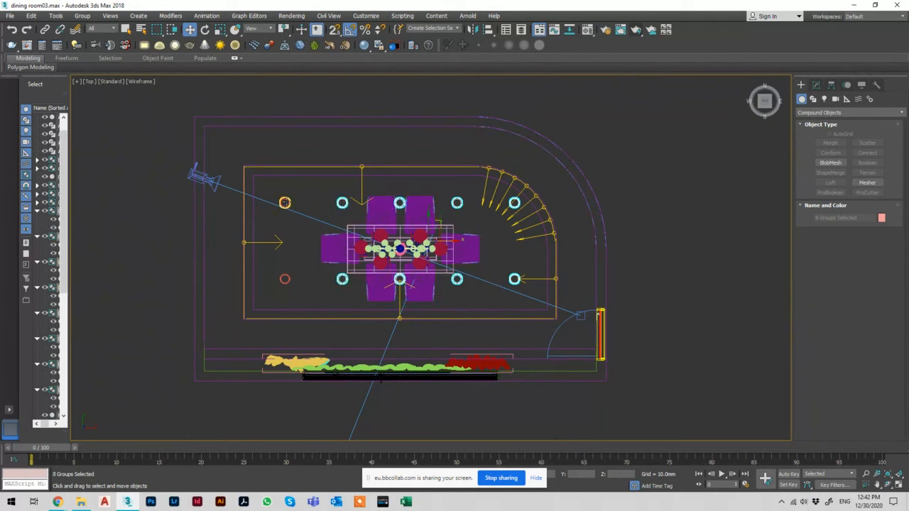
ctrl+click(285, 203)
ctrl+click(285, 278)
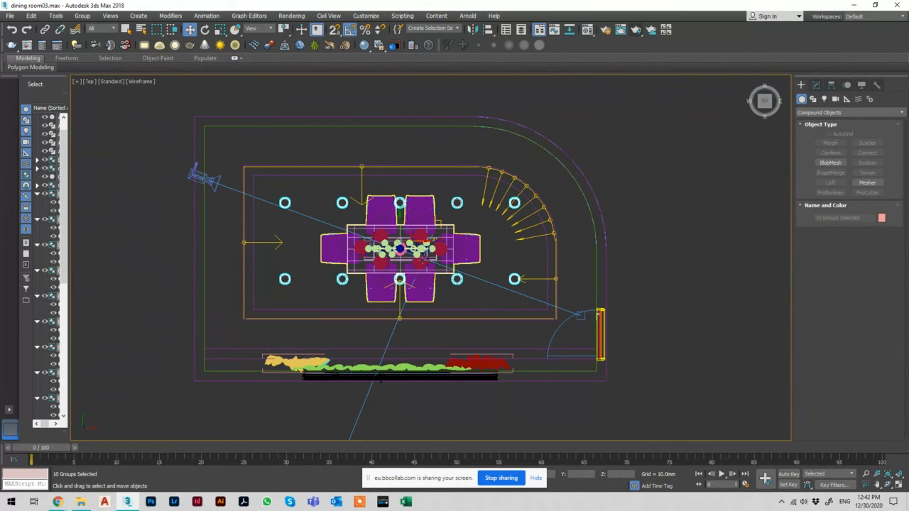
drag(419, 241, 412, 241)
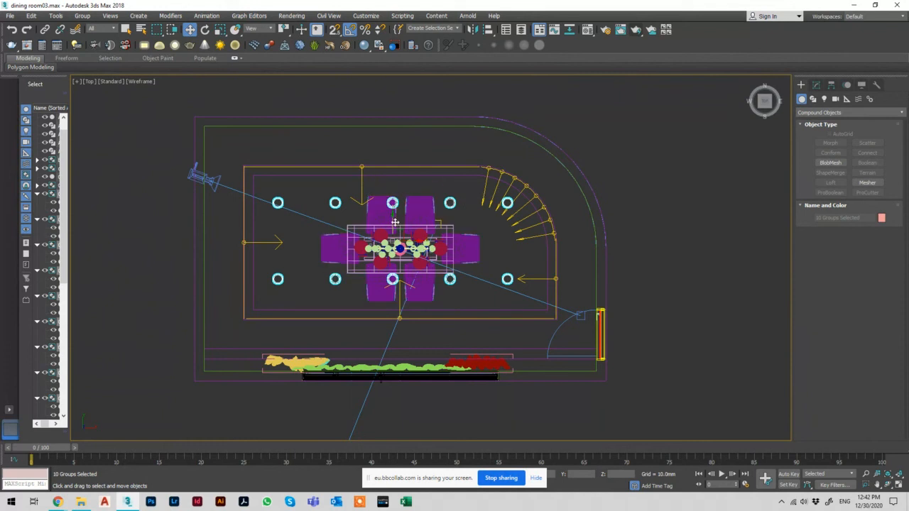
Step: Move the ten selected spotlight groups about 78 mm along negative Y within the ceiling cove, and clear the selection
drag(395, 222, 390, 226)
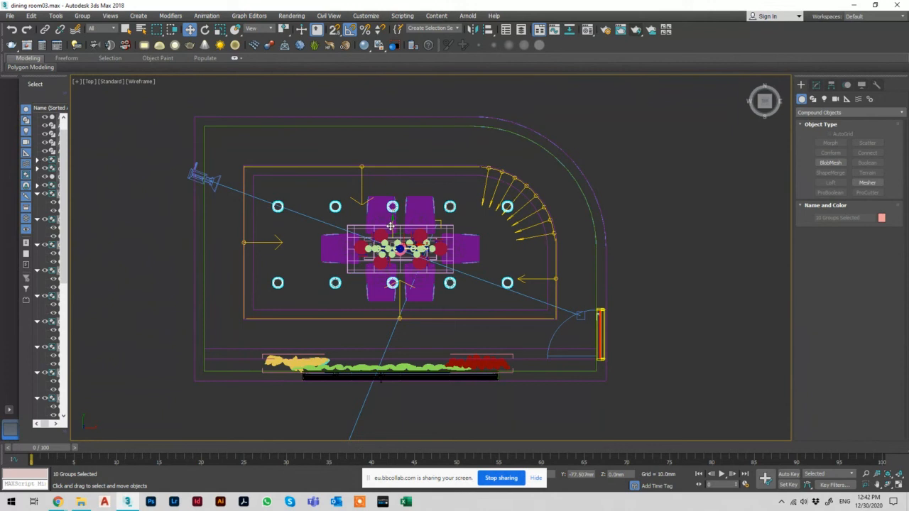
click(399, 144)
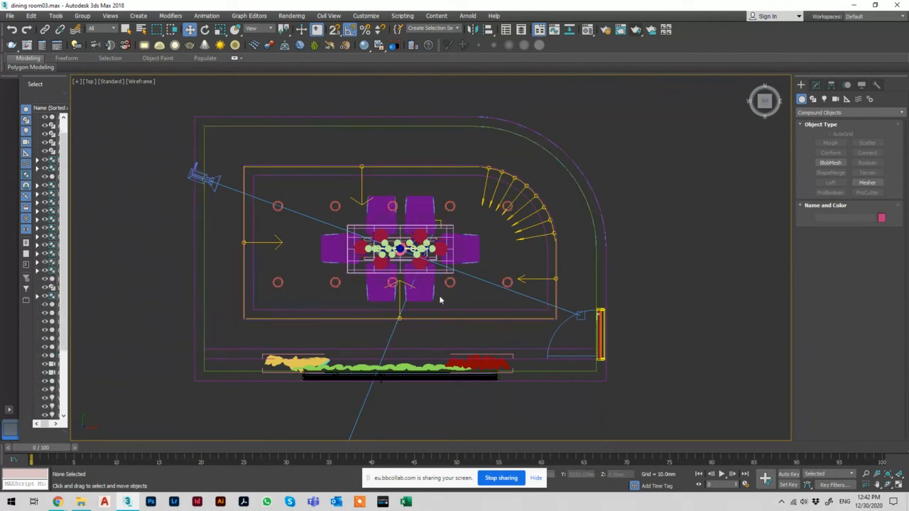
Step: Create a targeted VRayIES light in the Front view, running from the ceiling spotlight level straight down to the floor
click(824, 99)
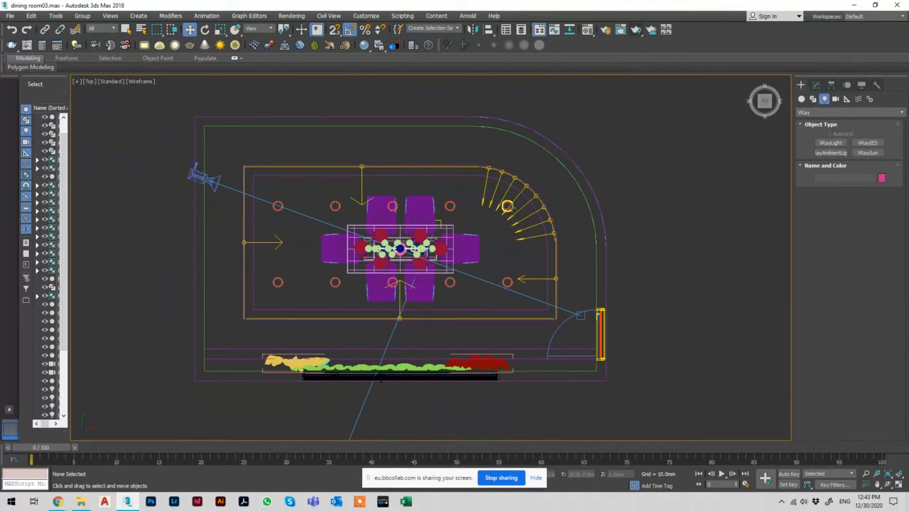
click(868, 143)
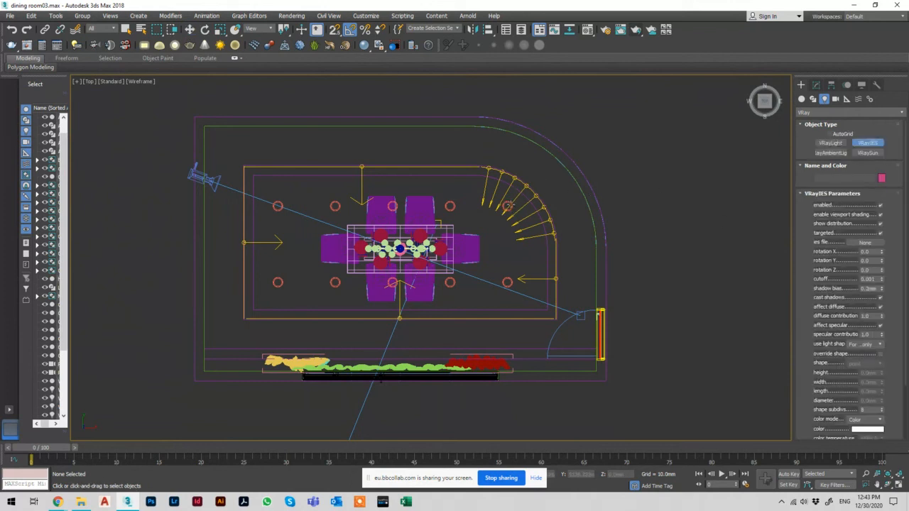
click(507, 206)
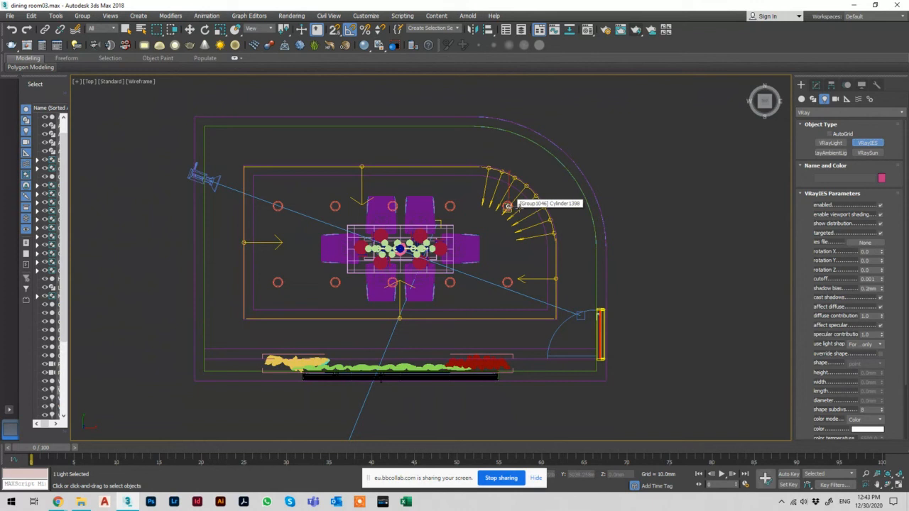
key(ctrl+z)
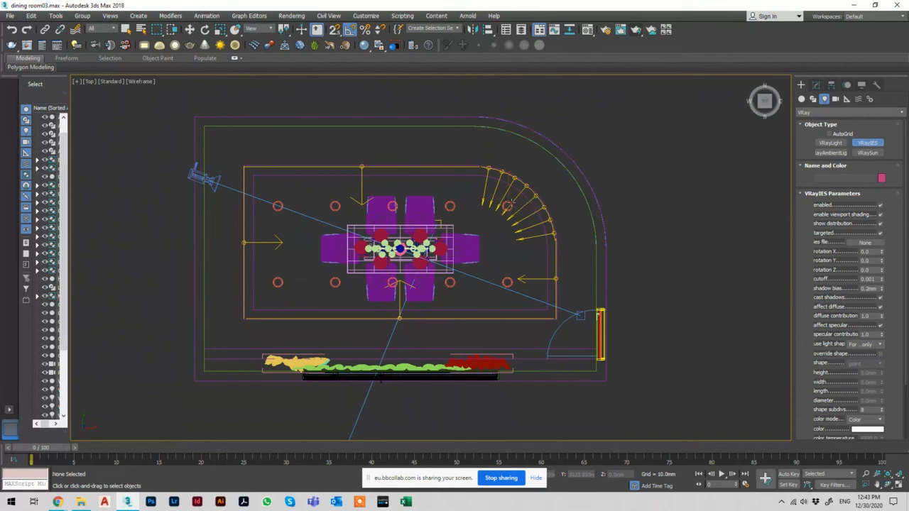
key(f)
scroll(511, 207, down, 10)
scroll(510, 221, up, 6)
scroll(409, 218, up, 1)
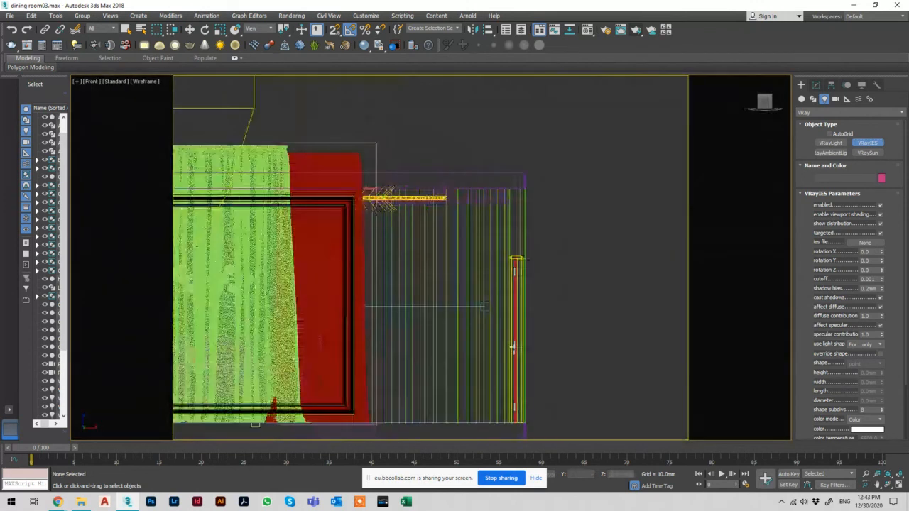
scroll(511, 346, up, 5)
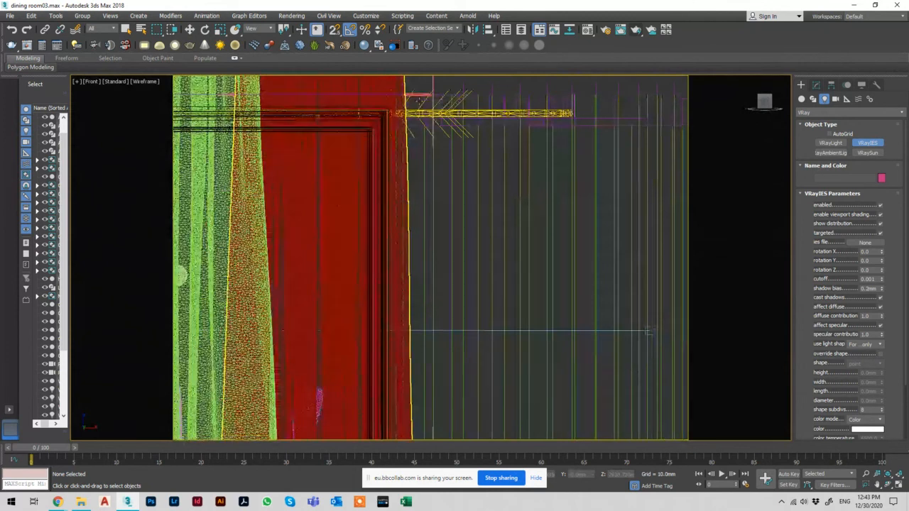
scroll(648, 331, down, 1)
drag(419, 102, 418, 427)
right_click(432, 402)
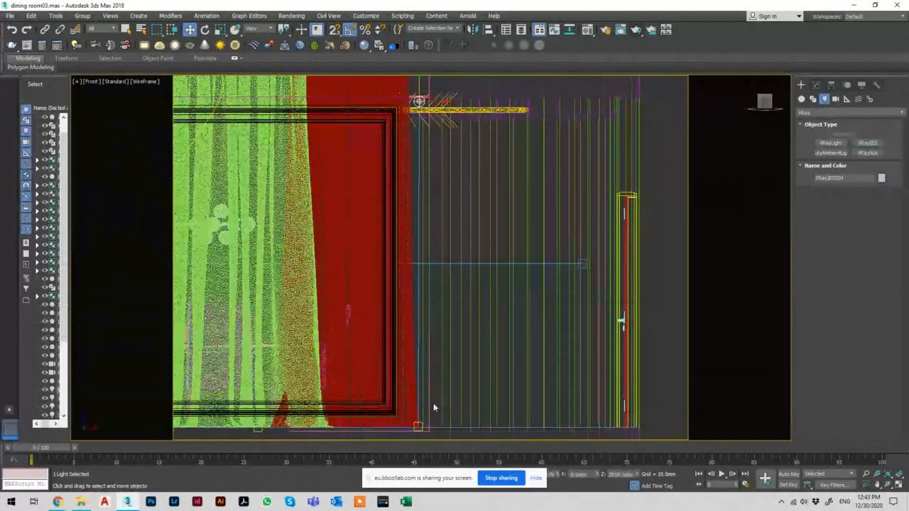
Step: Move the VRayIES light and its target in the Top view onto the recessed spotlight nearest the door, centering it in the ring
key(t)
scroll(482, 359, up, 5)
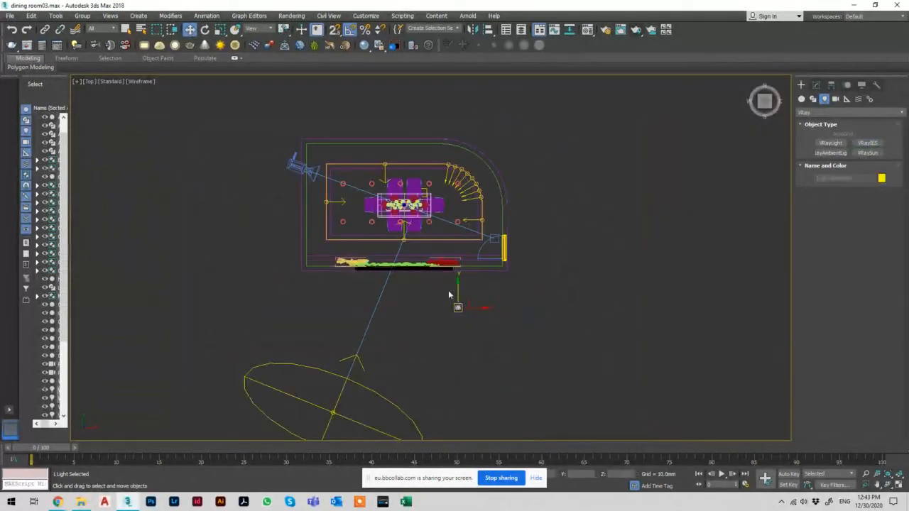
drag(449, 291, 468, 202)
scroll(461, 213, up, 6)
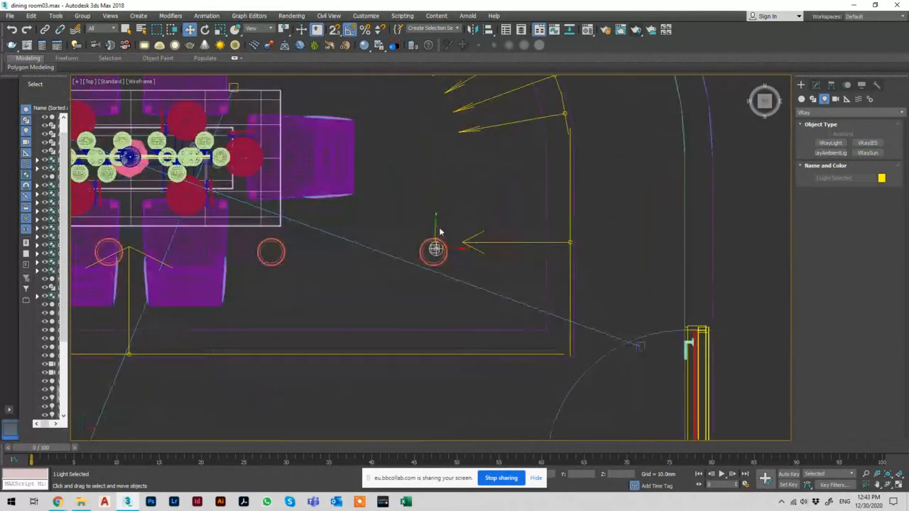
scroll(447, 252, down, 7)
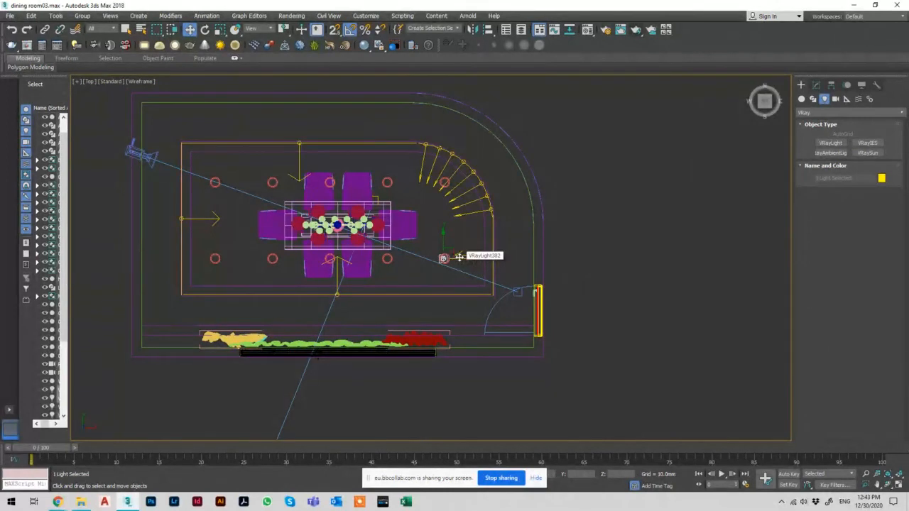
click(459, 257)
click(536, 477)
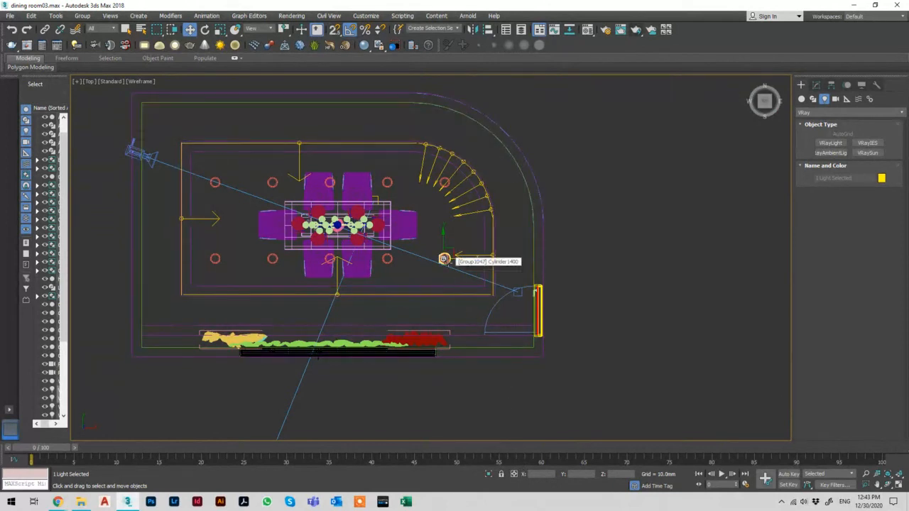
scroll(444, 259, up, 4)
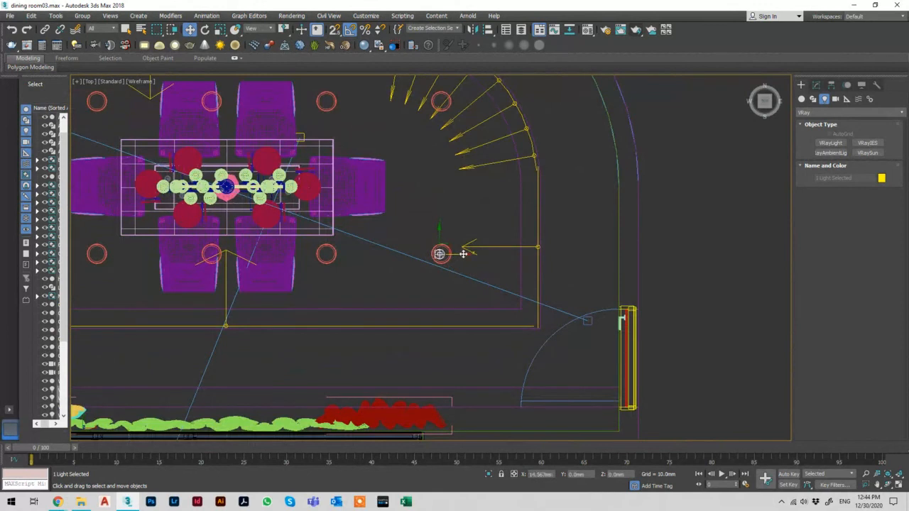
scroll(404, 257, up, 2)
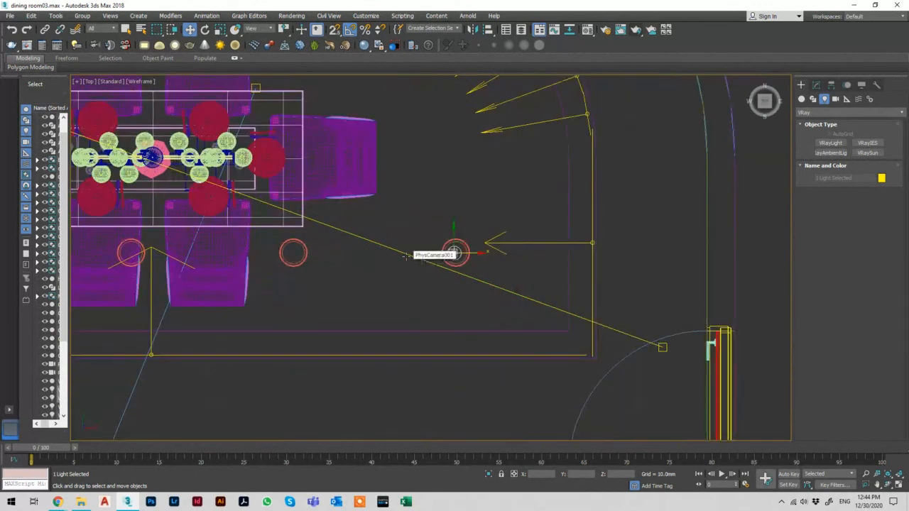
middle_drag(404, 257, 414, 278)
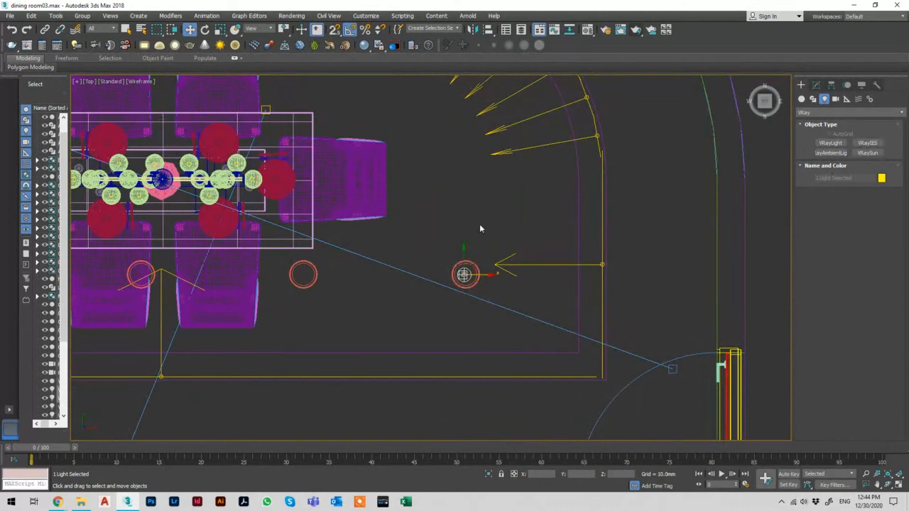
Step: Move the VRayIES target out from under the spotlight to beside the door in the Top view, and open the light's parameters
key(f)
scroll(466, 235, down, 4)
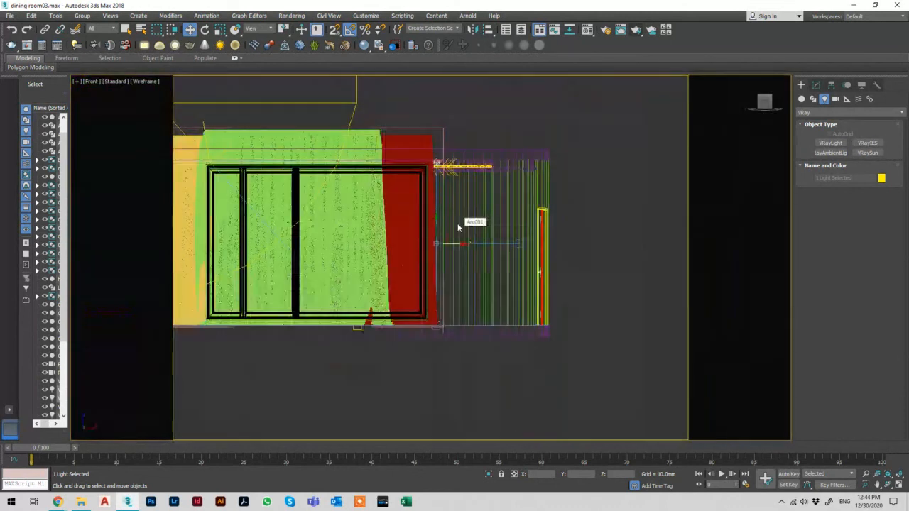
key(t)
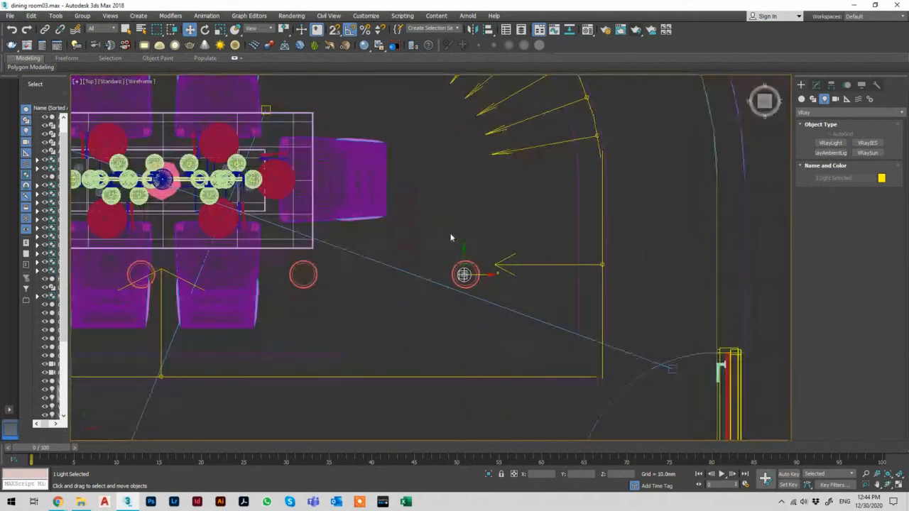
scroll(461, 277, up, 4)
click(461, 277)
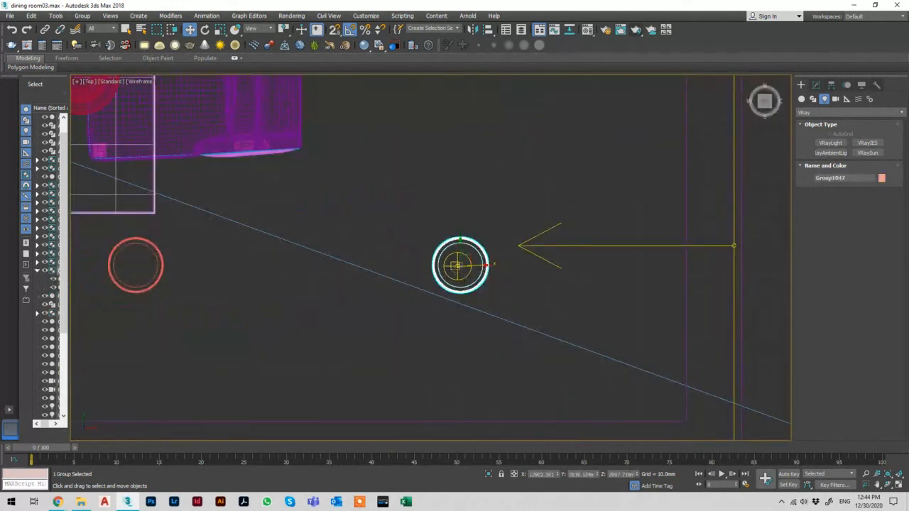
click(460, 265)
drag(463, 257, 298, 165)
scroll(302, 174, down, 5)
middle_drag(316, 205, 332, 263)
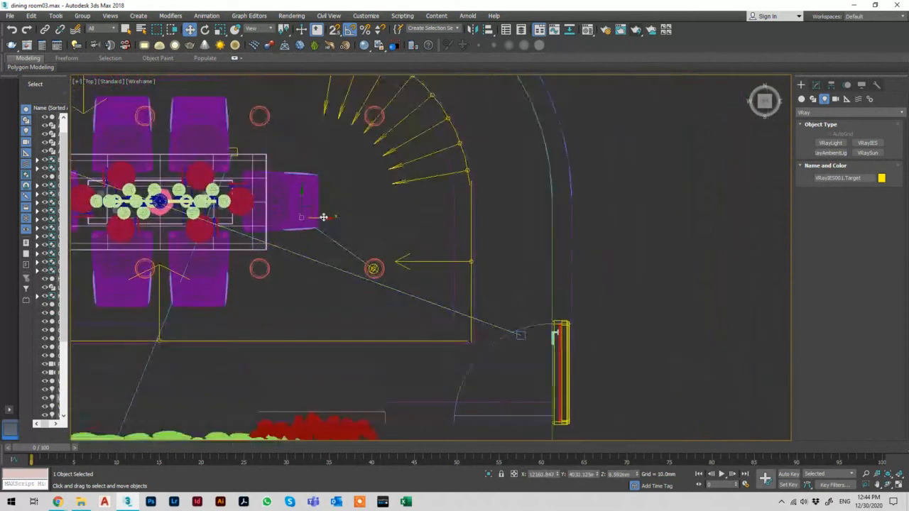
drag(308, 207, 533, 360)
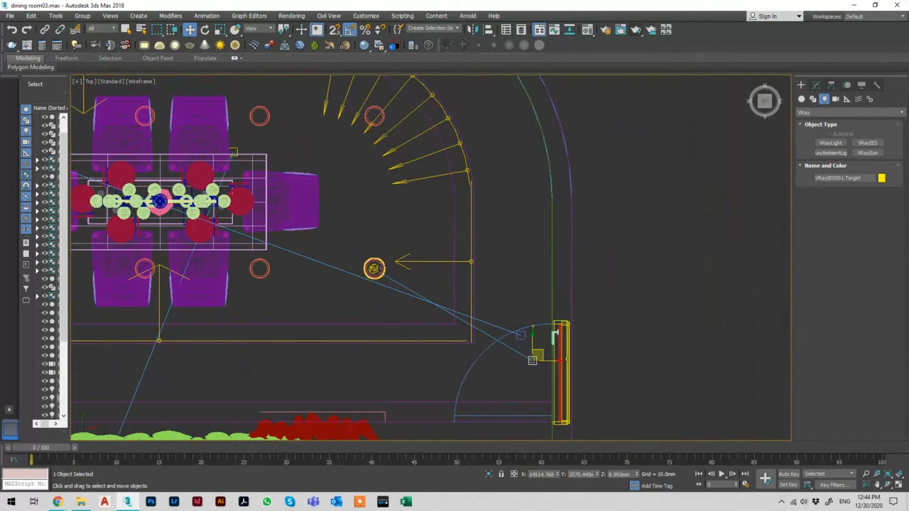
click(375, 268)
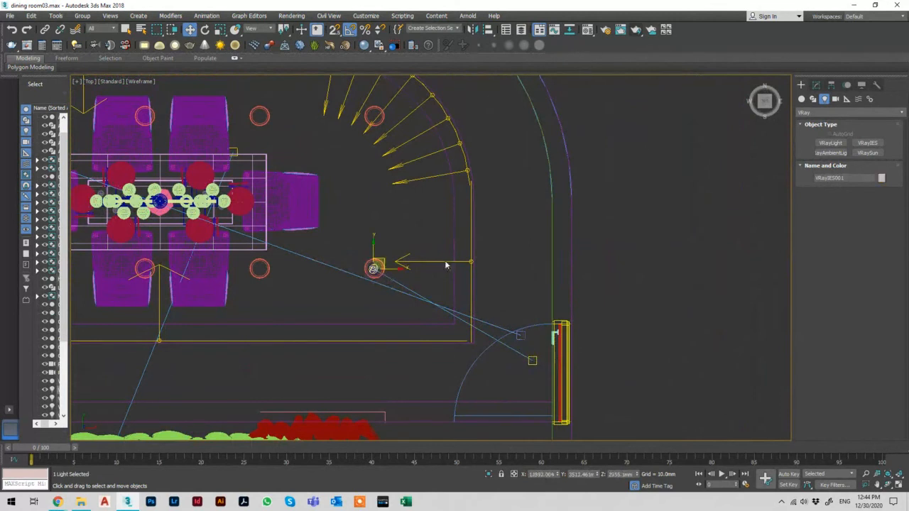
click(816, 85)
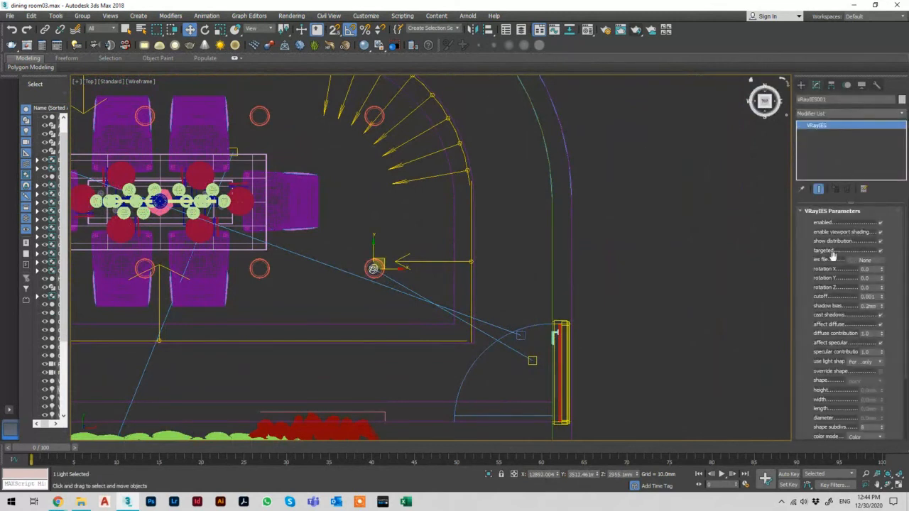
Step: Switch to File Explorer and open the ies folder inside the max tools shortcut on the Desktop
key(alt+Tab)
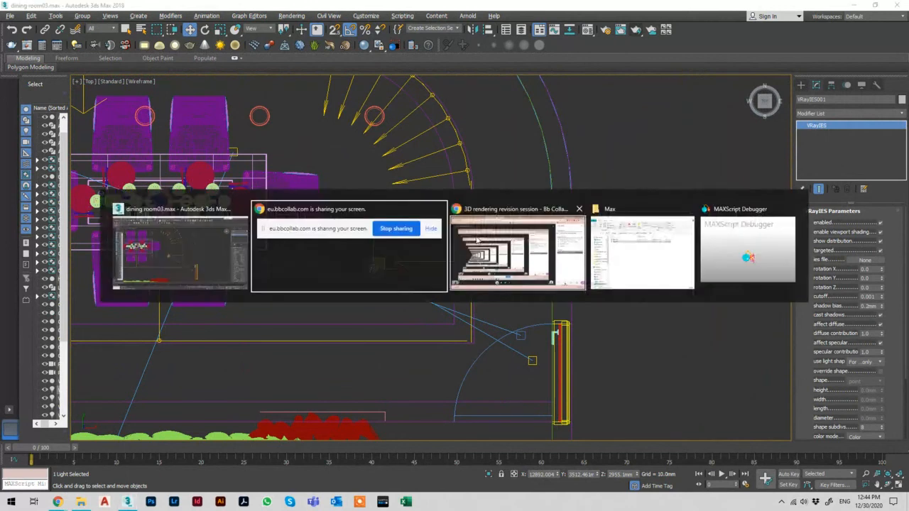
click(628, 250)
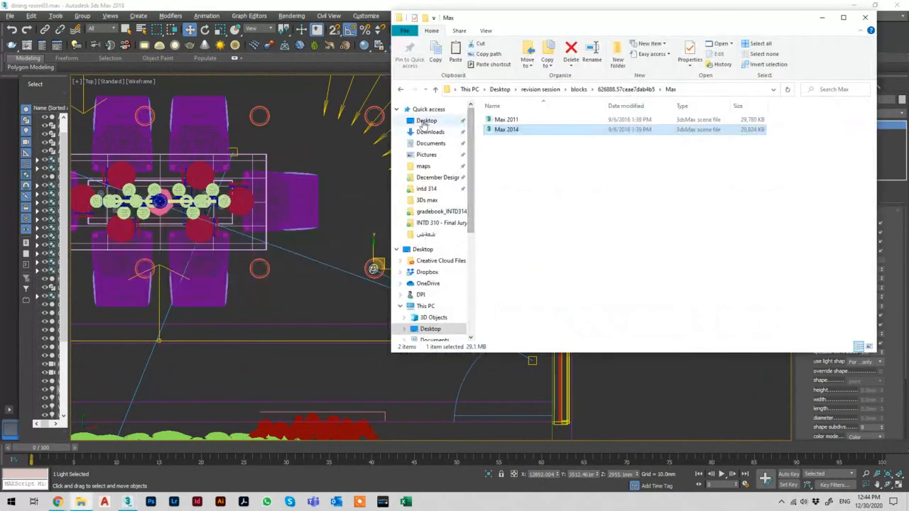
click(426, 120)
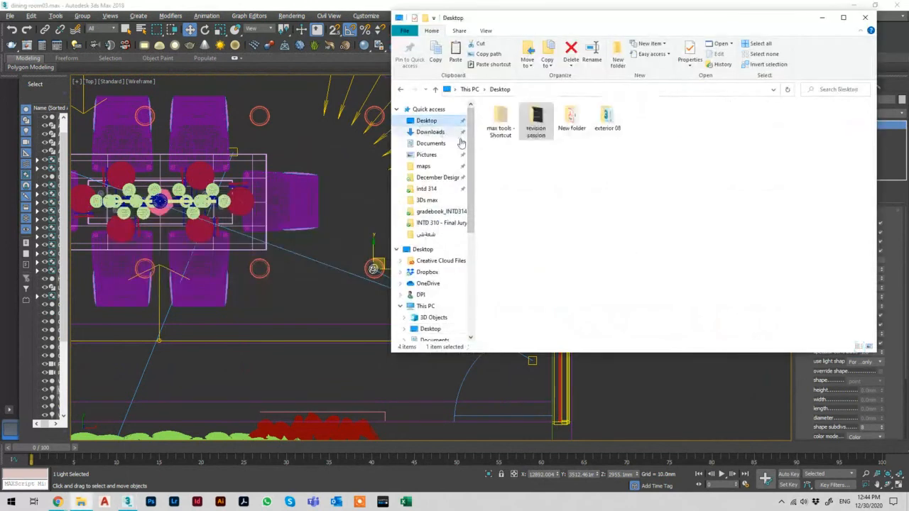
double_click(500, 120)
double_click(508, 140)
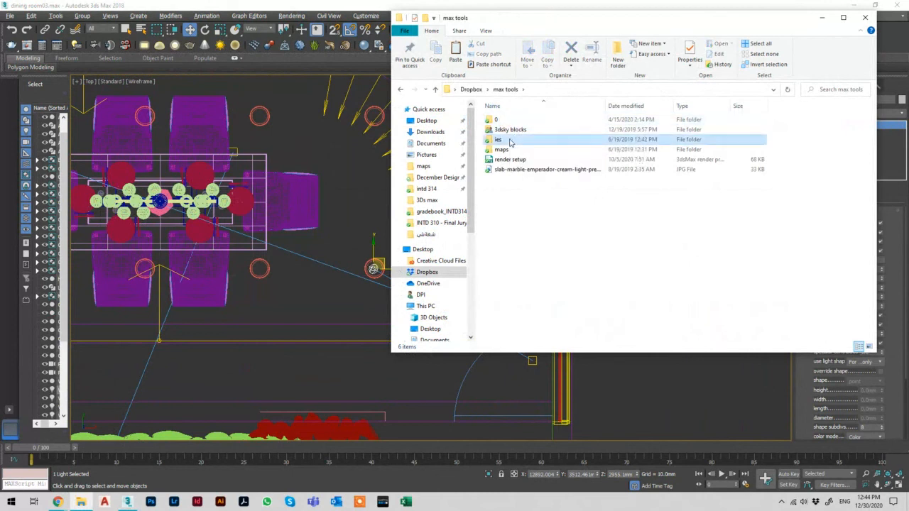
Step: Browse the ies folder as thumbnails, select the ERCO_22119+TC-DEL_18W preview and the IES file beside it, and return to the Desktop folder
ctrl+scroll(547, 135, up, 4)
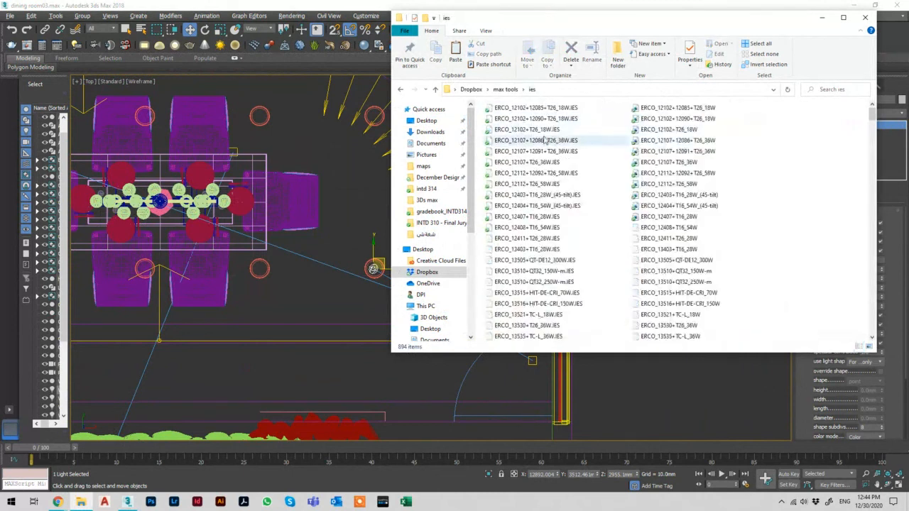
ctrl+scroll(562, 159, up, 1)
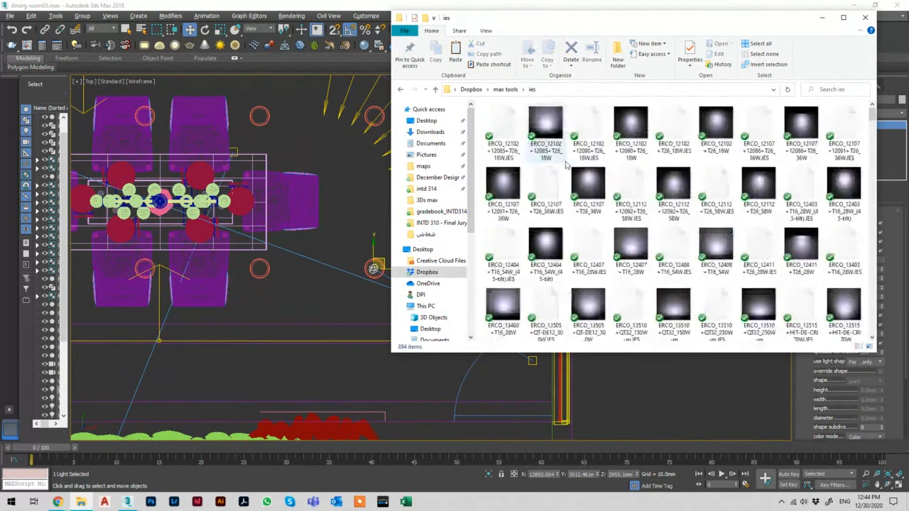
scroll(590, 176, down, 10)
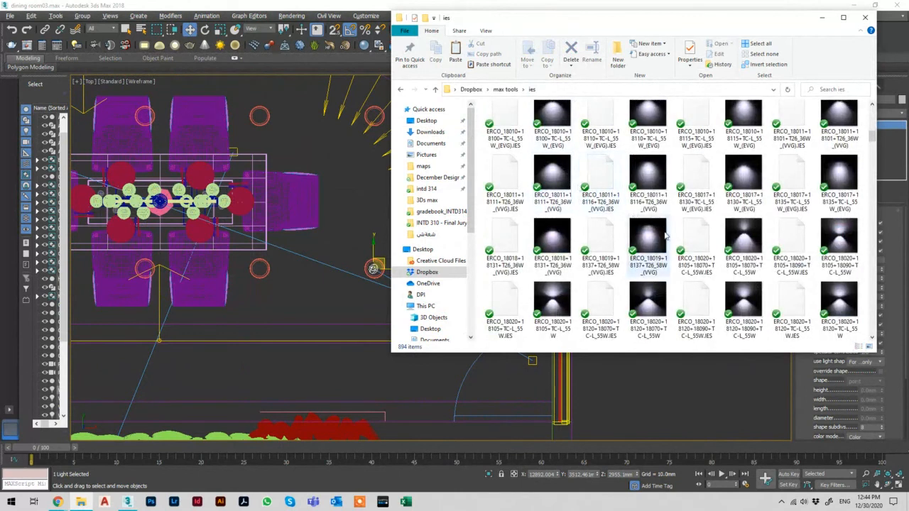
scroll(661, 235, down, 5)
scroll(666, 236, down, 10)
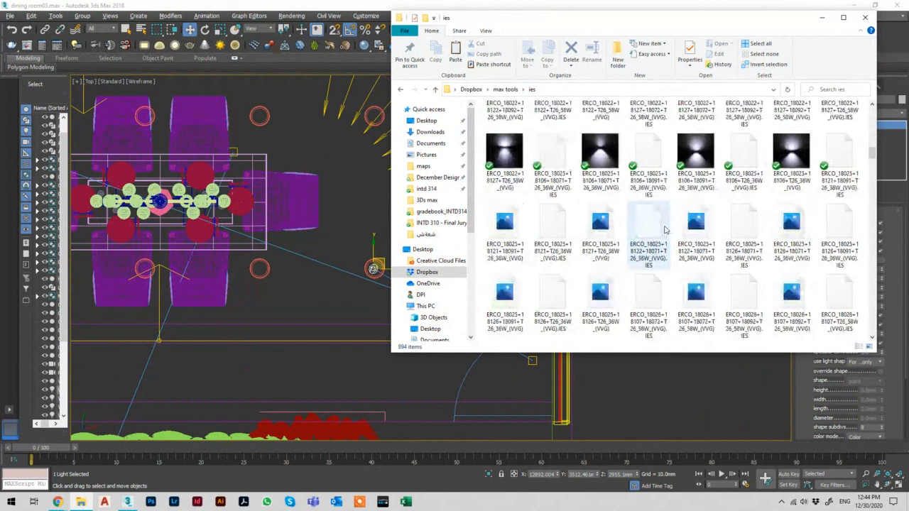
scroll(663, 230, down, 3)
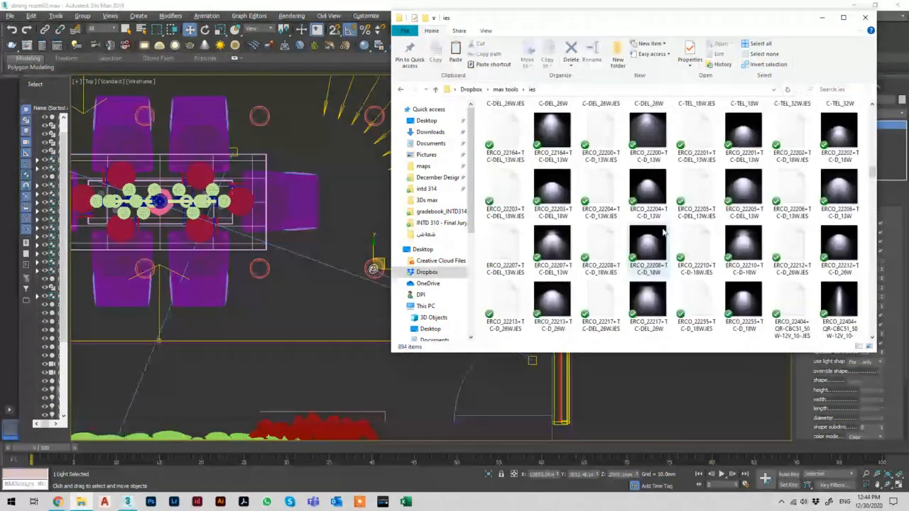
scroll(663, 231, up, 3)
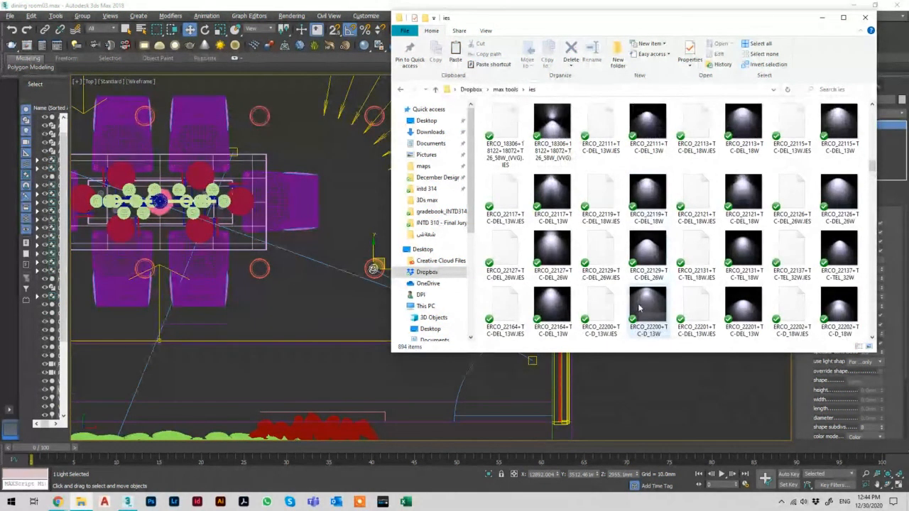
click(634, 202)
ctrl+click(694, 197)
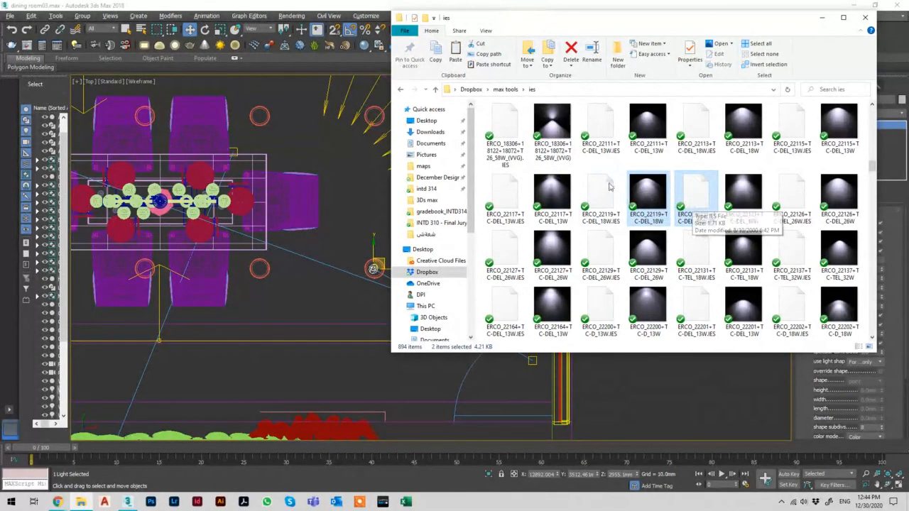
click(427, 121)
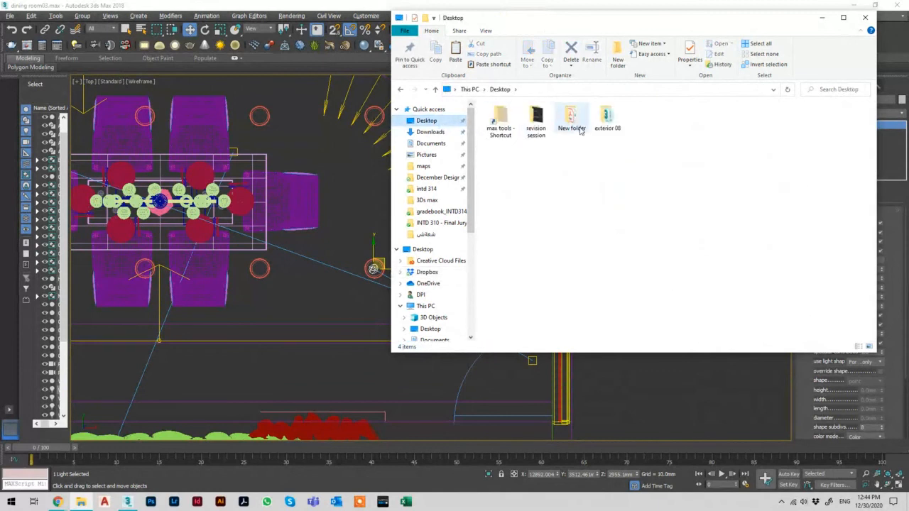
Step: Paste the ERCO preview image and IES file into the IES folder inside revision session on the Desktop
click(512, 122)
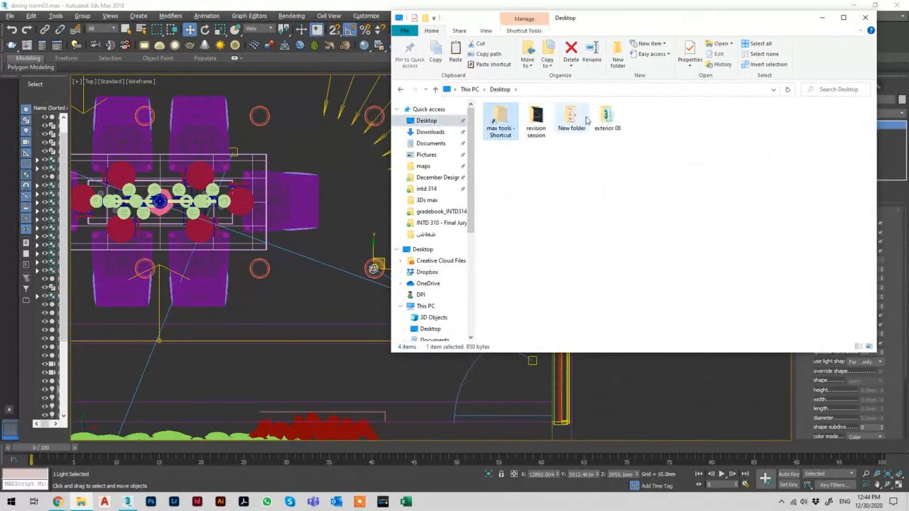
double_click(527, 119)
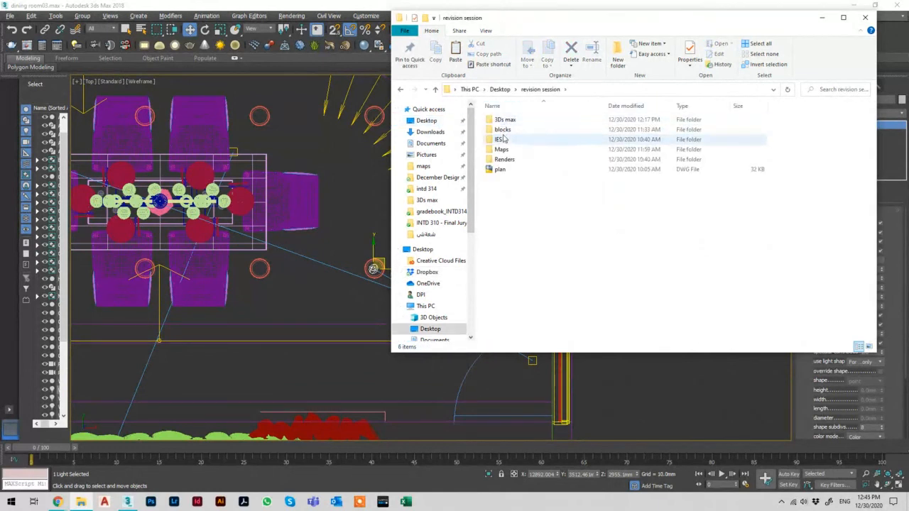
double_click(503, 142)
key(ctrl+v)
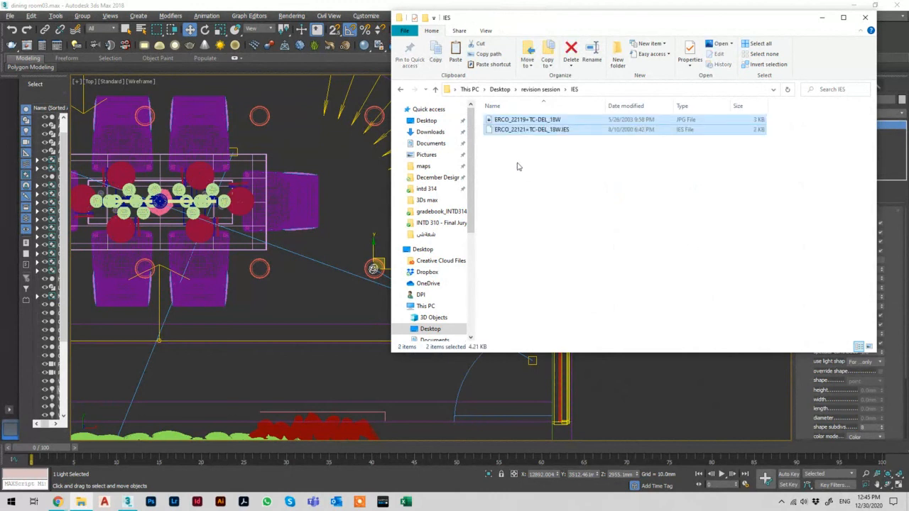
click(518, 163)
Step: Switch back to 3ds Max and load ERCO_22121+TC-DEL_18W.IES from the revision session IES folder into the VRayIES light near the door
click(371, 185)
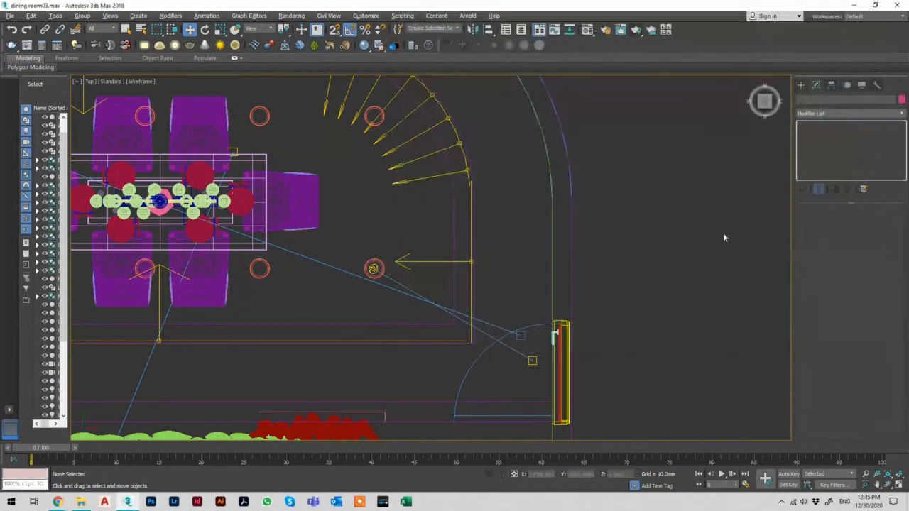
click(374, 269)
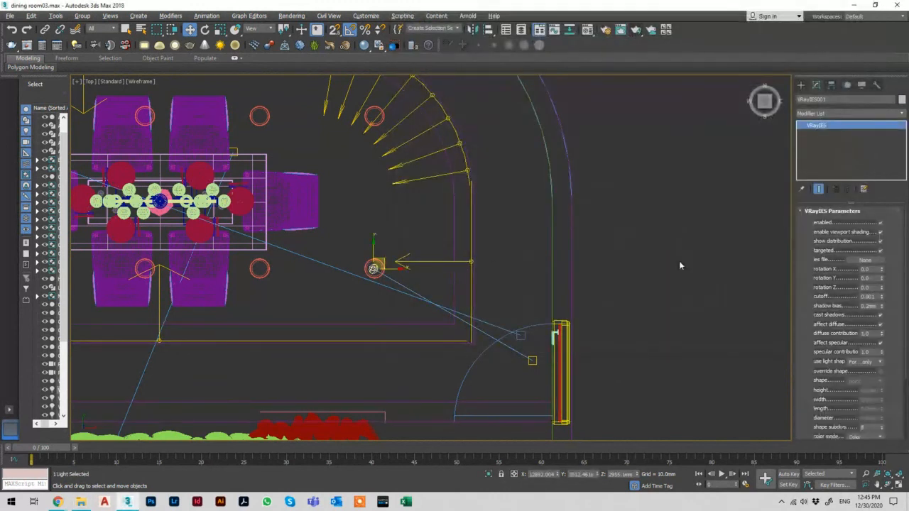
click(864, 260)
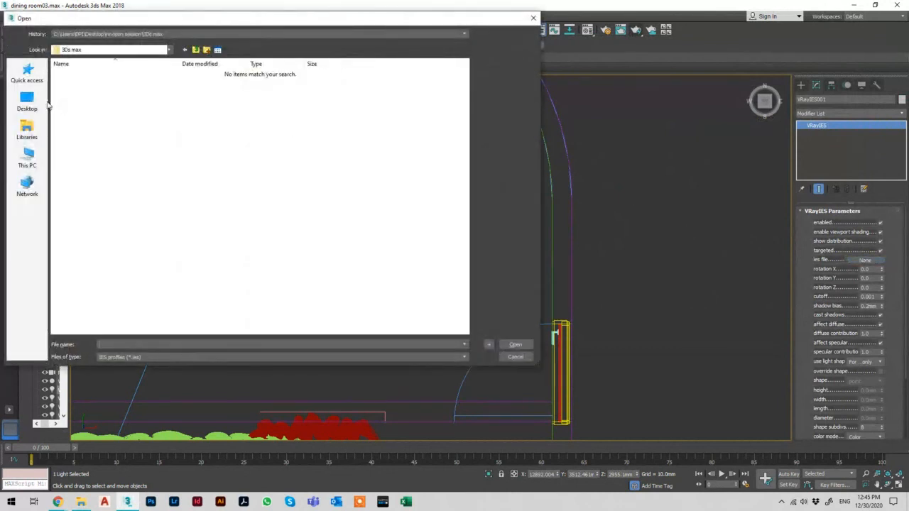
click(27, 101)
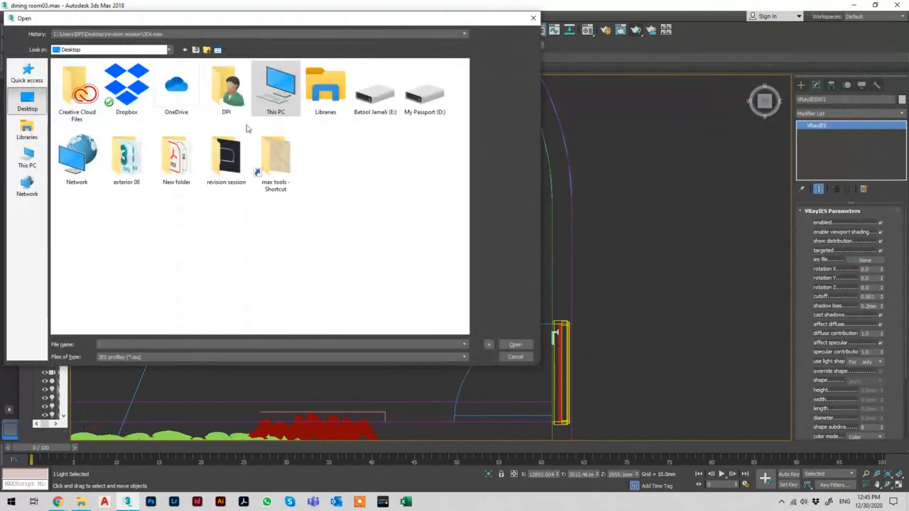
double_click(219, 164)
double_click(67, 93)
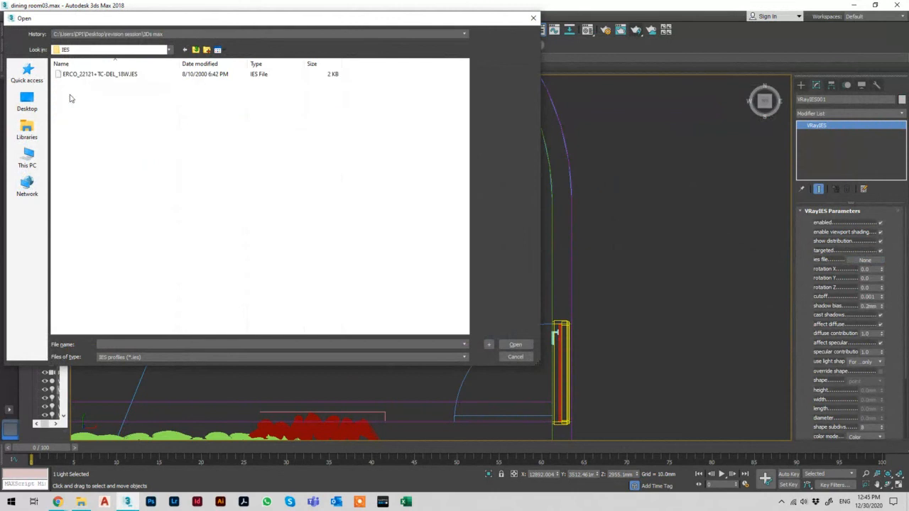
double_click(90, 74)
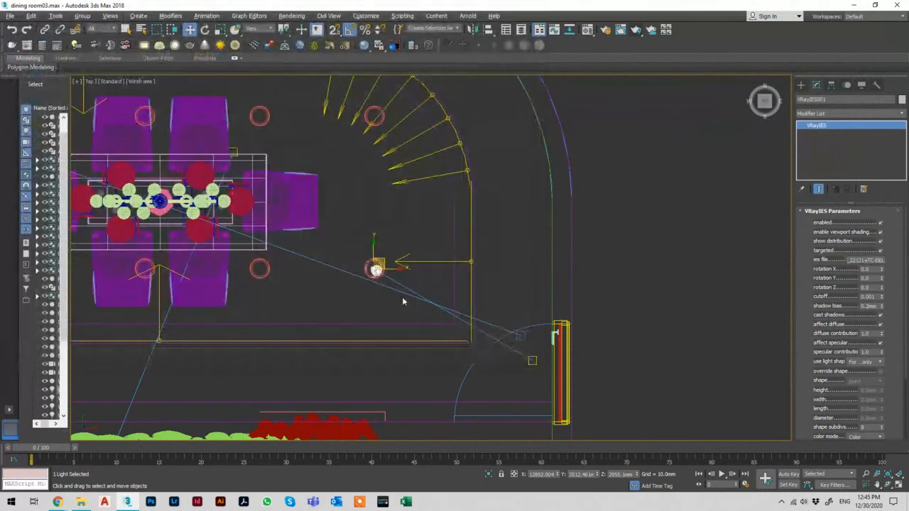
Step: Clone the VRayIES light with its target as four instances along the window-side row of recessed spotlights
click(534, 359)
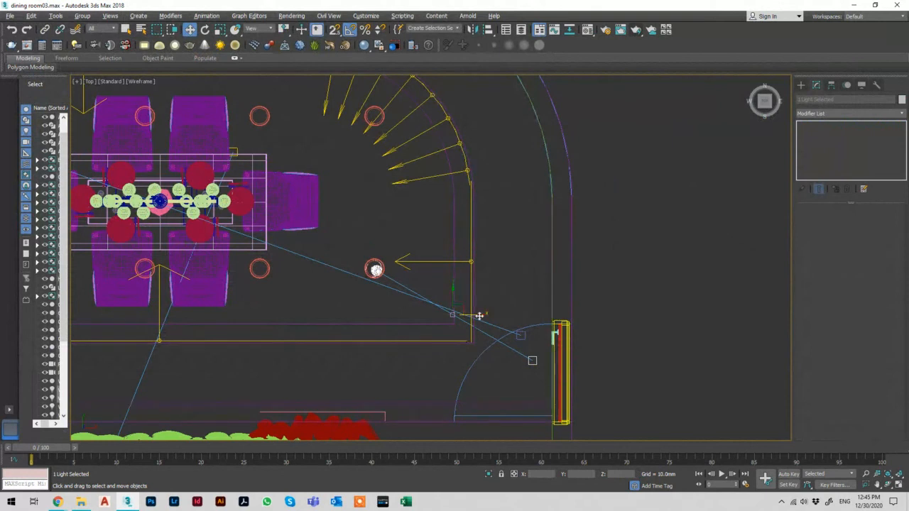
drag(479, 317, 365, 315)
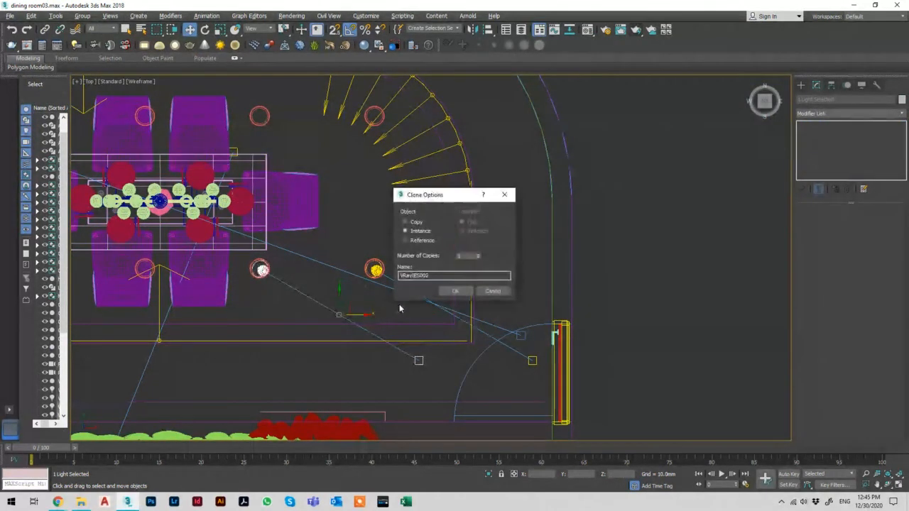
click(479, 254)
click(479, 254)
click(479, 254)
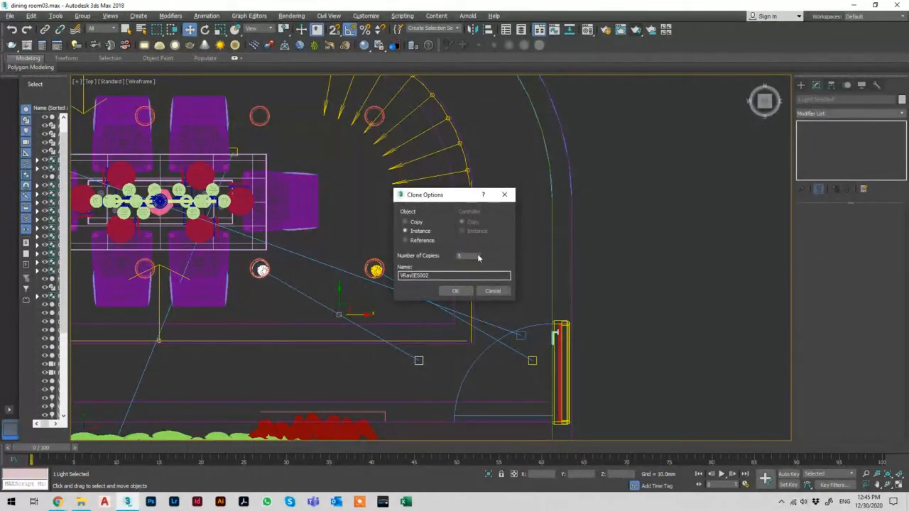
click(455, 292)
Step: Move the target of the second VRayIES light from the door onto the end of the dining table in the Top view
scroll(483, 298, down, 2)
scroll(483, 297, down, 2)
scroll(462, 299, up, 2)
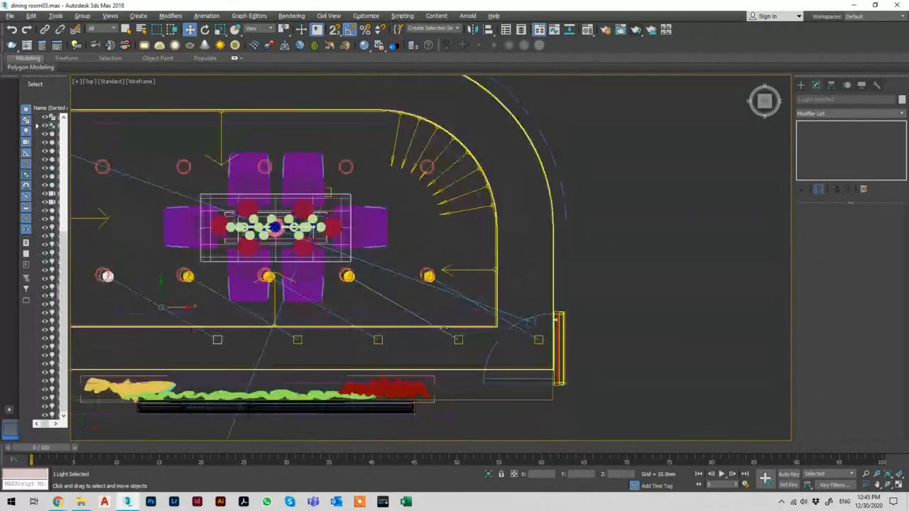
click(460, 339)
drag(464, 333, 354, 220)
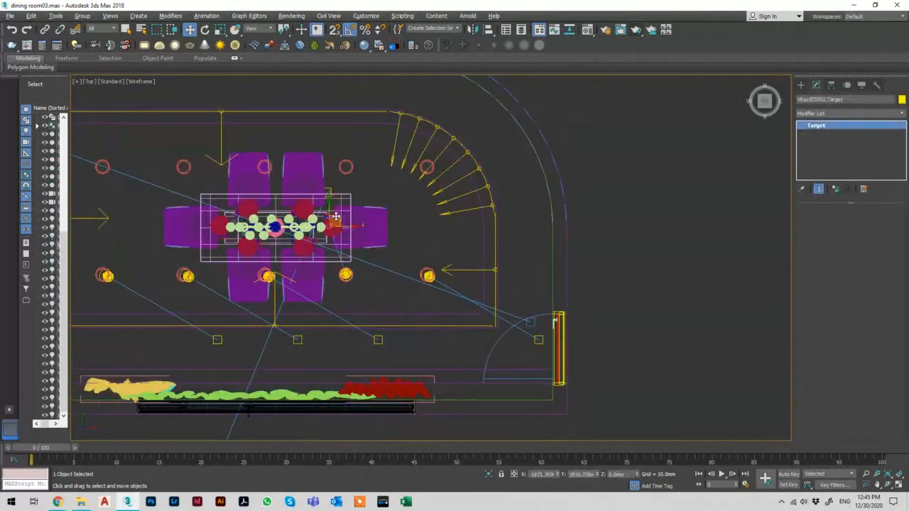
Step: Move the target of the middle VRayIES light onto the table edge beside the far-side chair
click(379, 341)
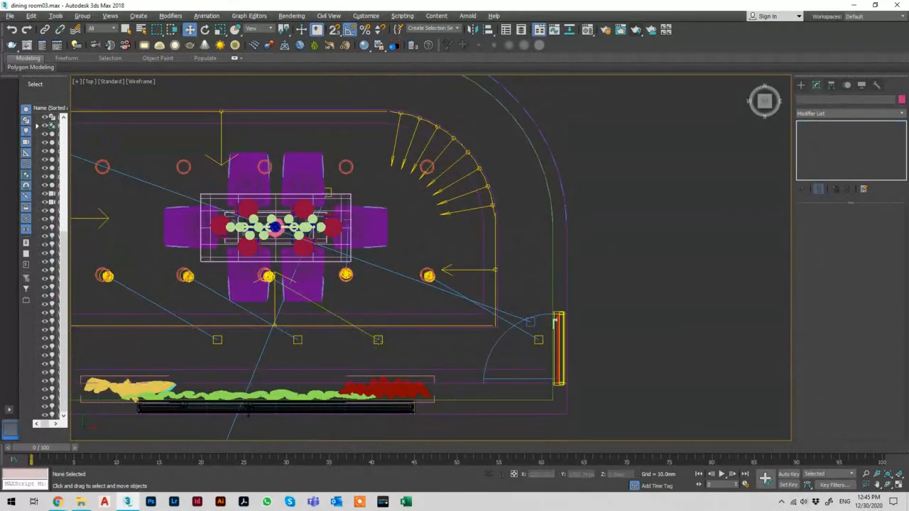
drag(329, 302, 307, 287)
key(ctrl+z)
click(380, 342)
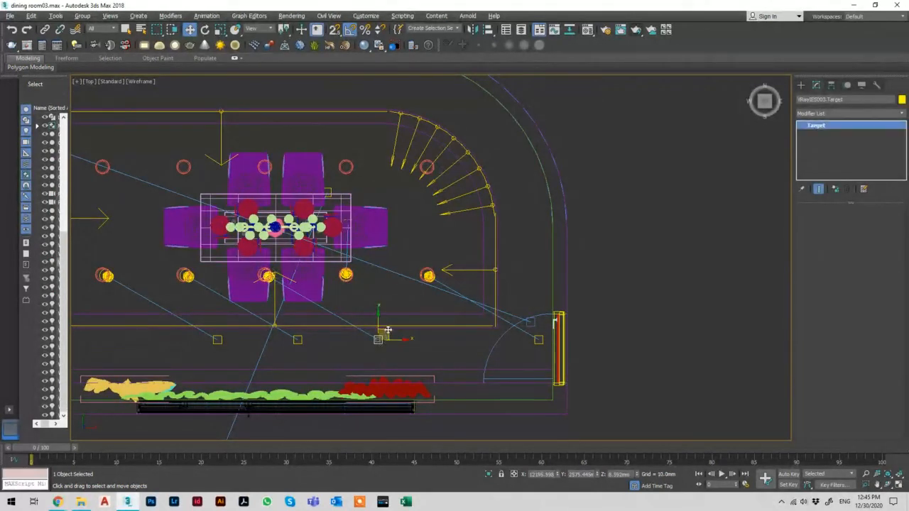
drag(380, 342, 300, 187)
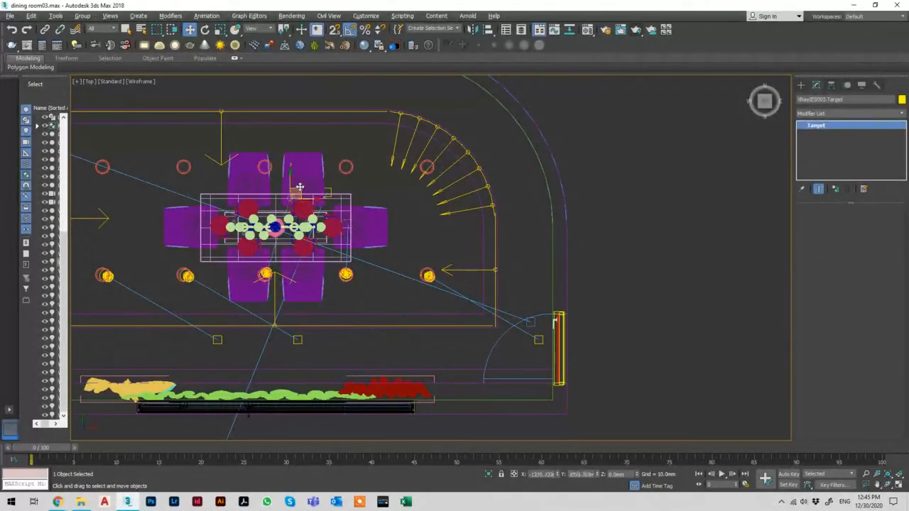
Step: Move the fourth VRayIES light's target toward the window planting and the fifth light's target onto the opposite end of the table
click(298, 339)
drag(305, 330, 206, 211)
click(219, 340)
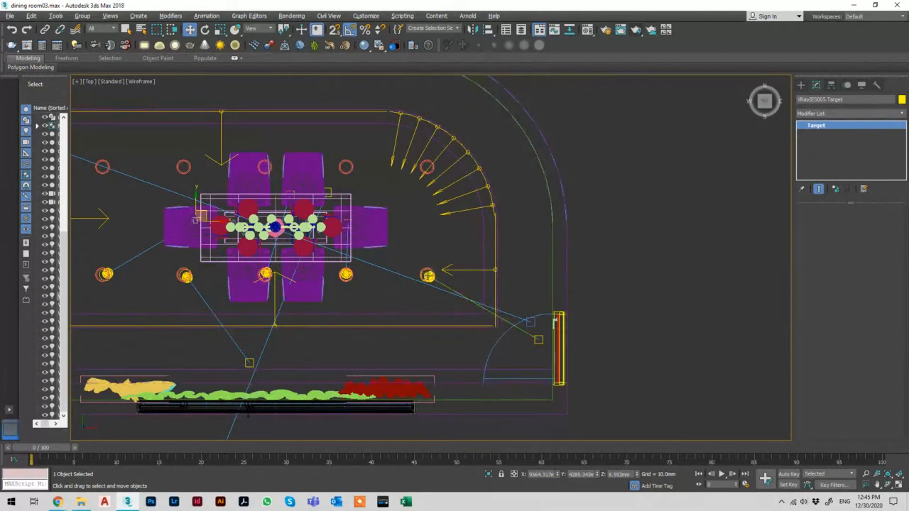
Step: Select the VRayIES light nearest the door and test-render the room through the PhysCamera001 view
click(428, 275)
click(443, 283)
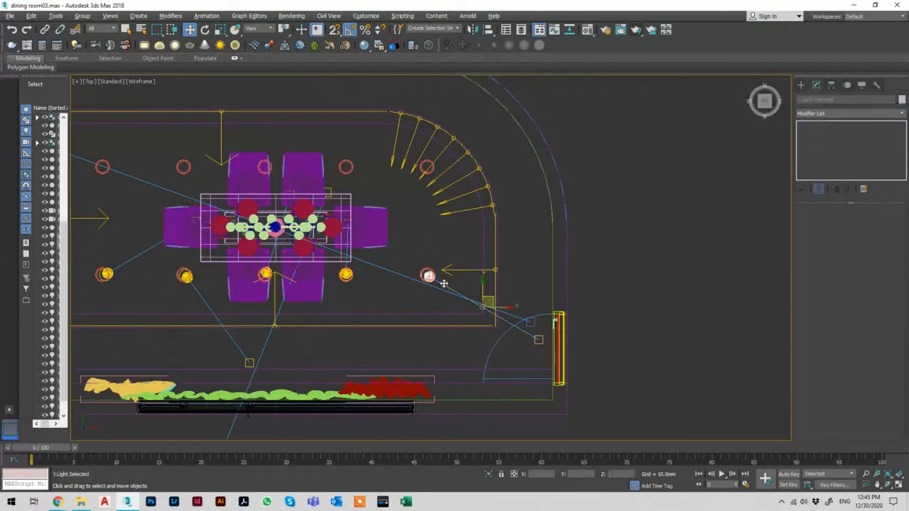
scroll(383, 257, up, 5)
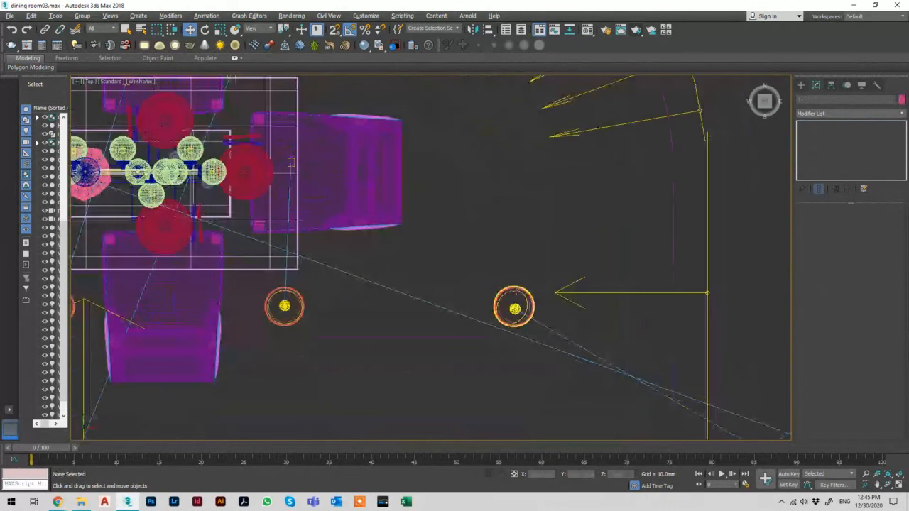
key(c)
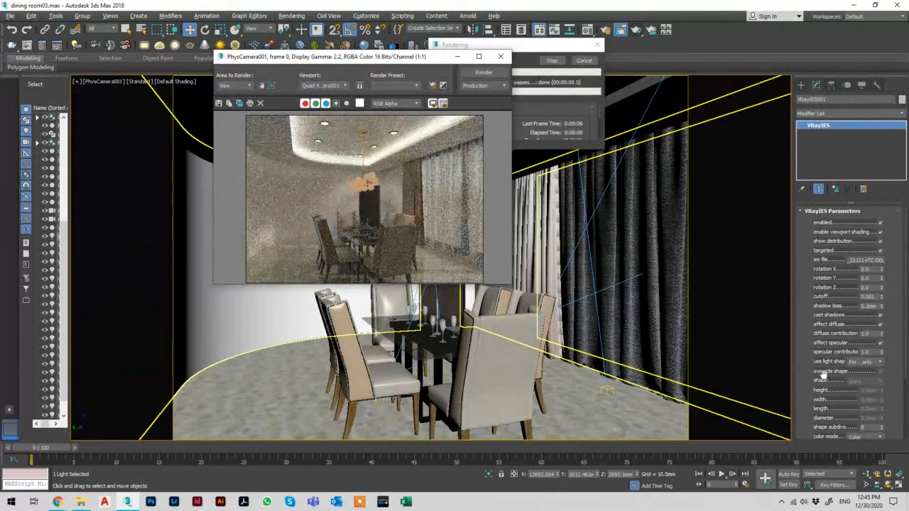
Step: Set the VRayIES intensity value to 5000 and re-render the camera view, stopping the render and closing its window after checking the spotlights
scroll(835, 369, down, 3)
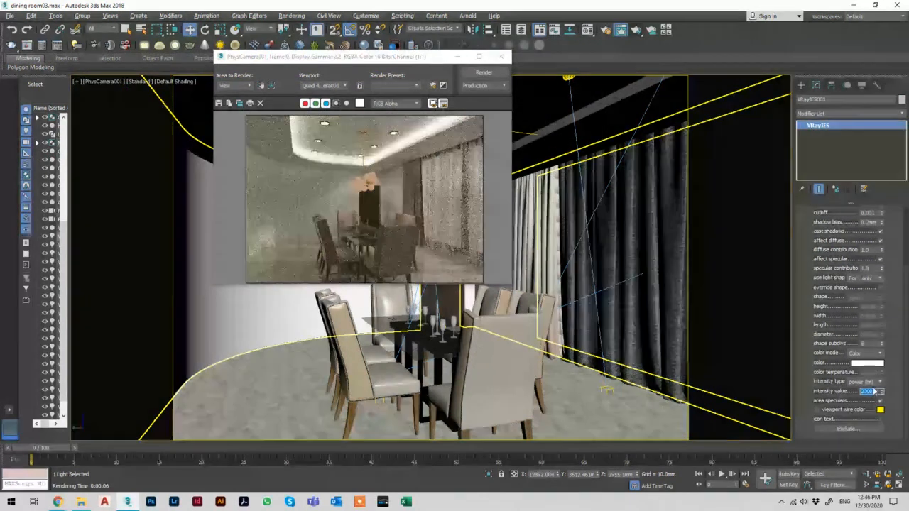
text(5000)
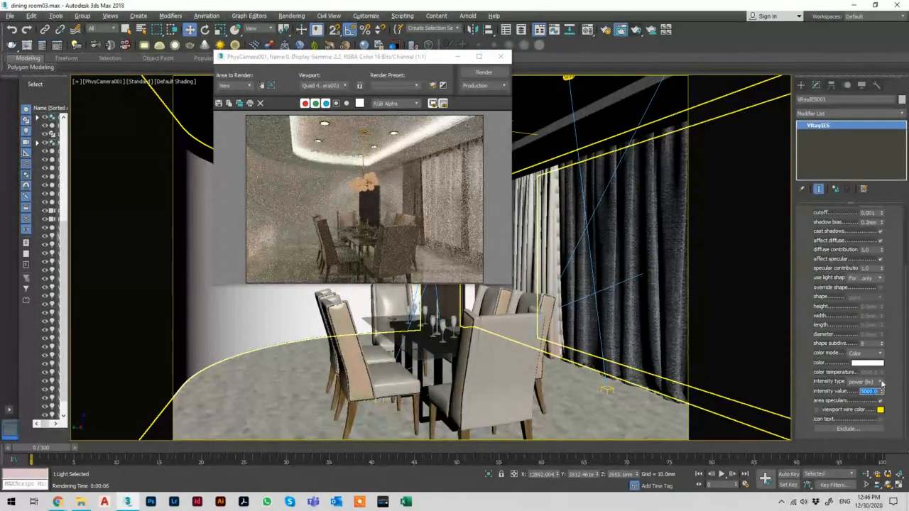
key(Return)
click(485, 72)
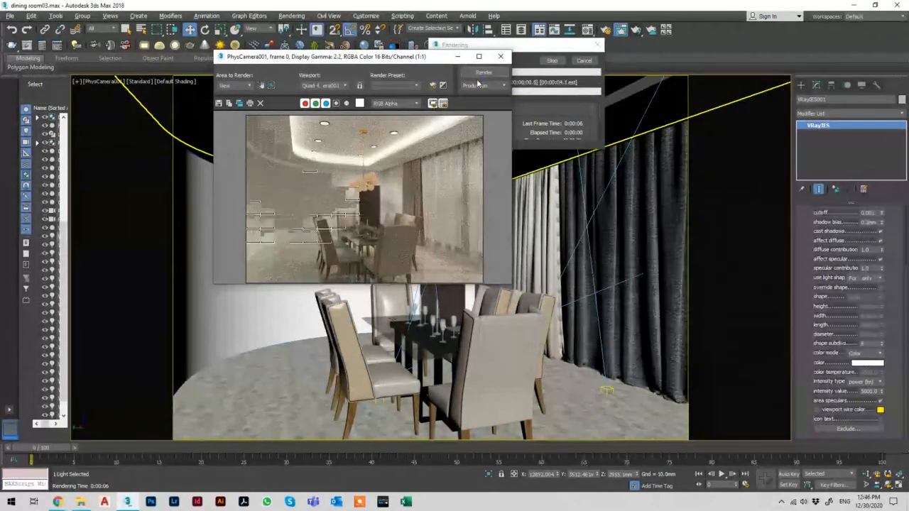
click(583, 61)
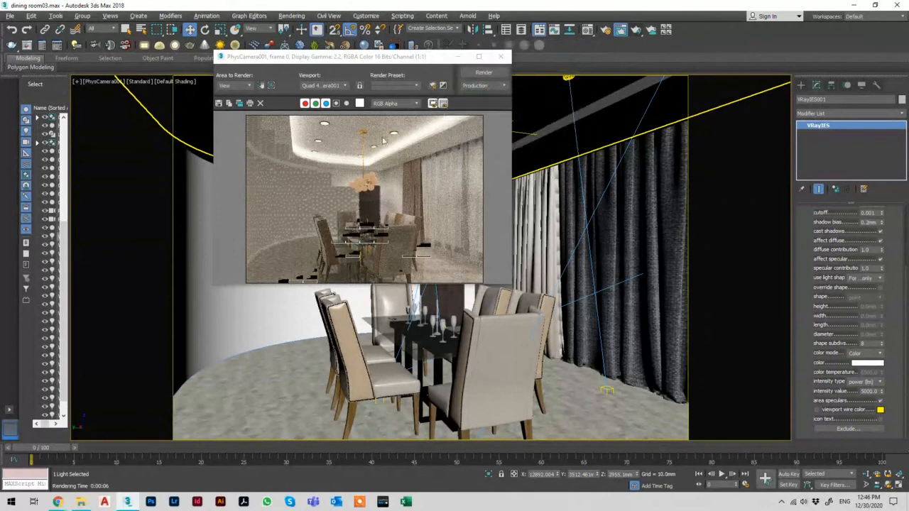
click(501, 58)
Step: In the Top view, clone the physical camera as an instance beside the middle of the wall opposite the window
key(t)
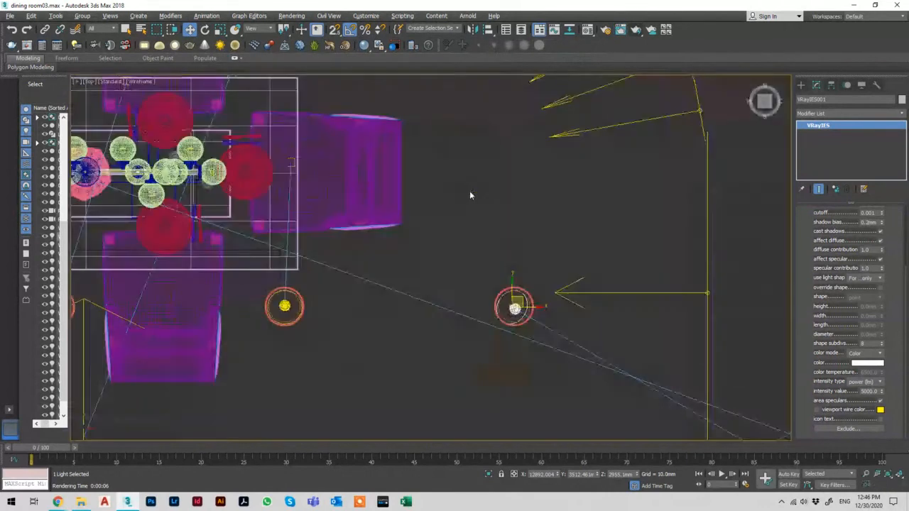
scroll(460, 207, down, 10)
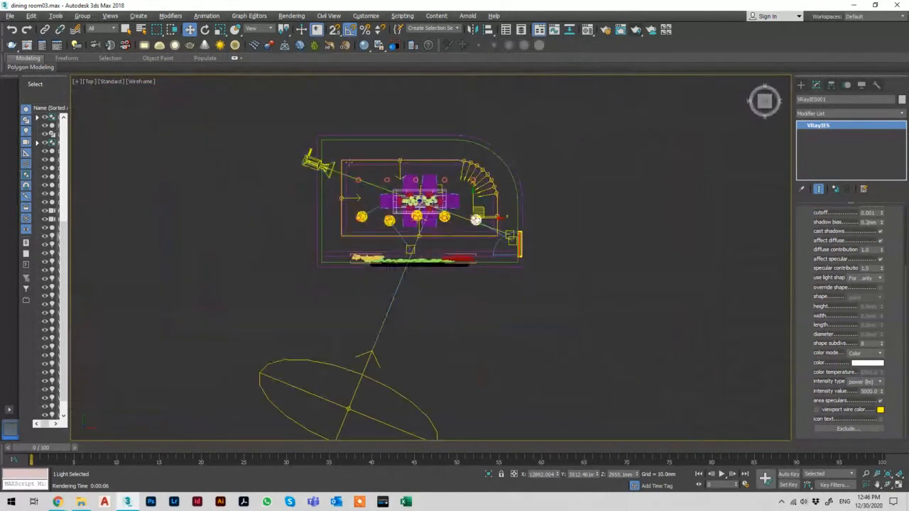
click(305, 166)
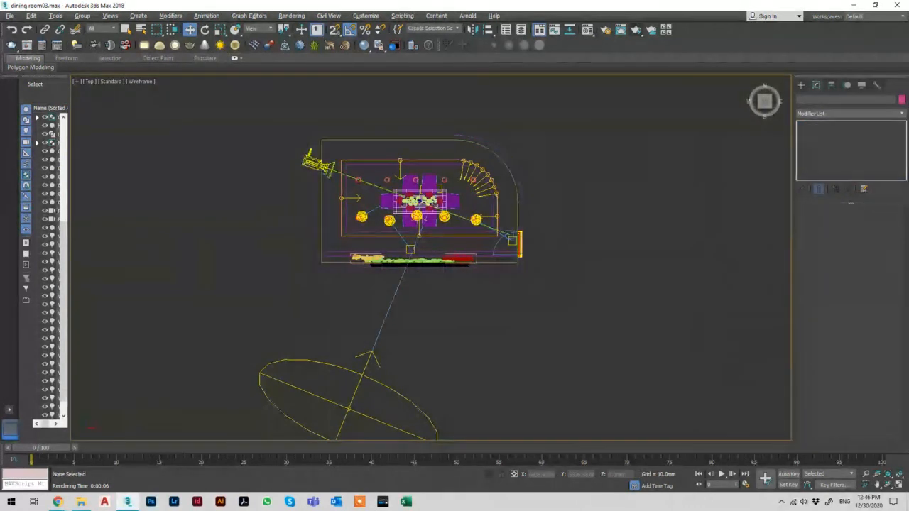
click(320, 164)
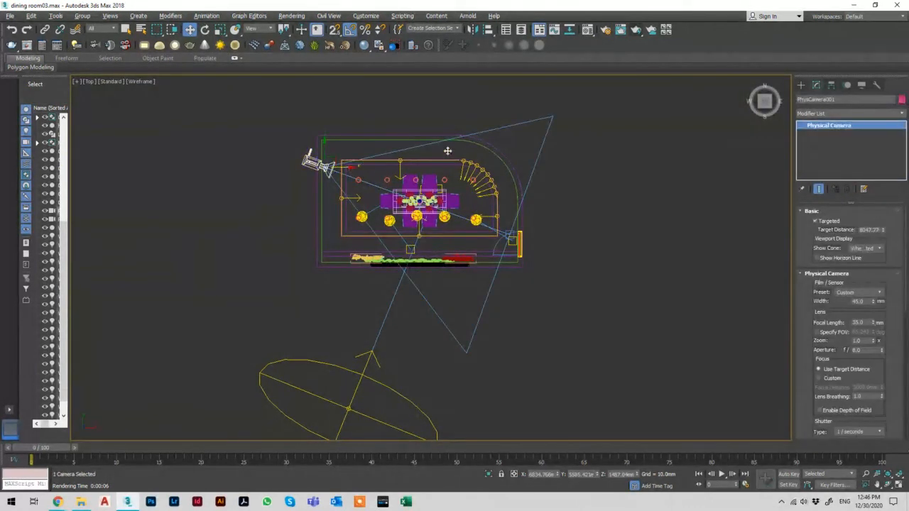
shift+drag(317, 163, 409, 162)
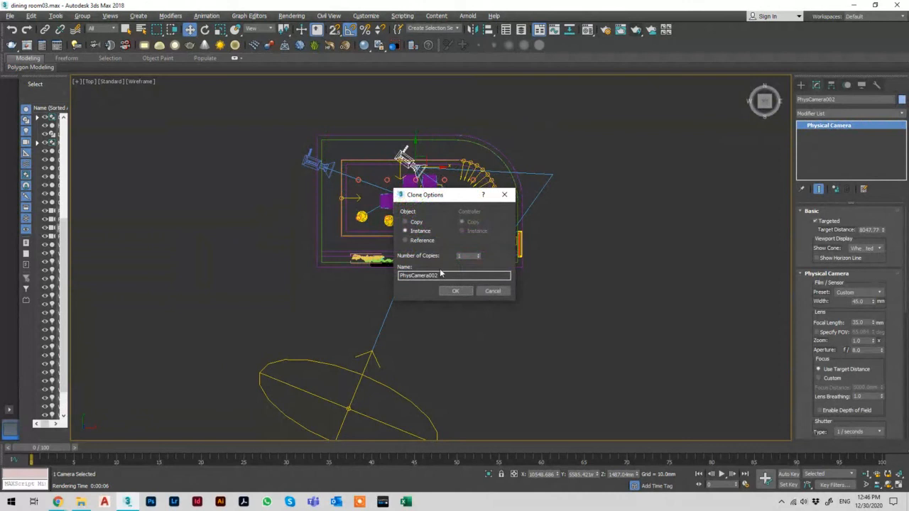
click(455, 291)
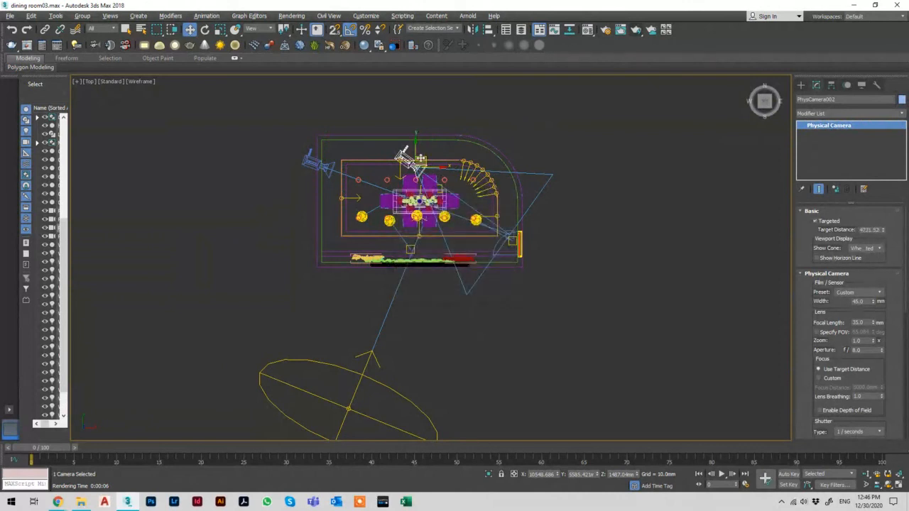
Step: Clone the second physical camera as an independent copy at the window-side corner opposite the door, and clear the selection
mouse_move(421, 158)
shift+mouse_down()
mouse_move(391, 211)
mouse_move(387, 245)
mouse_move(380, 238)
shift+mouse_up()
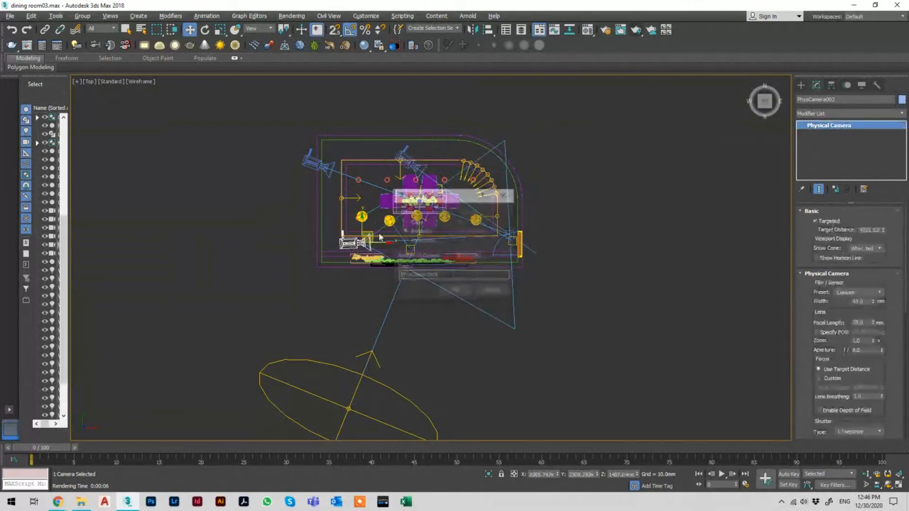
click(406, 221)
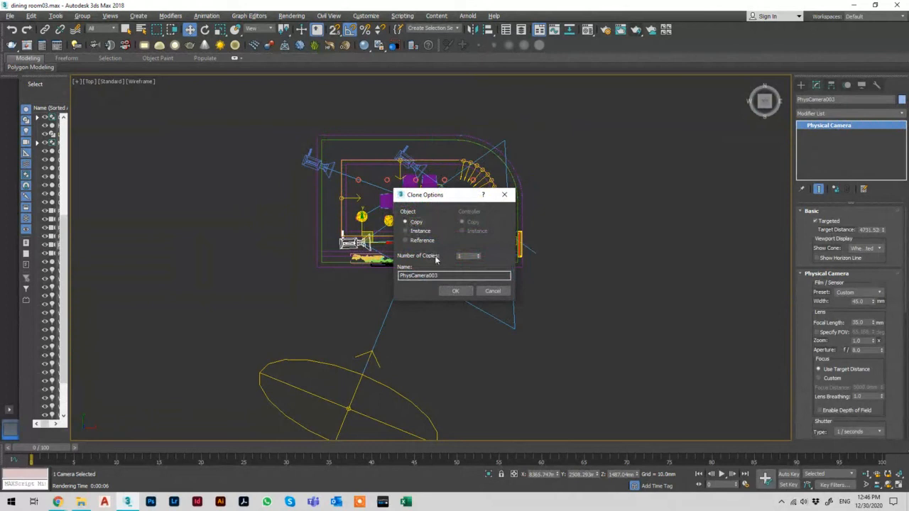
click(460, 294)
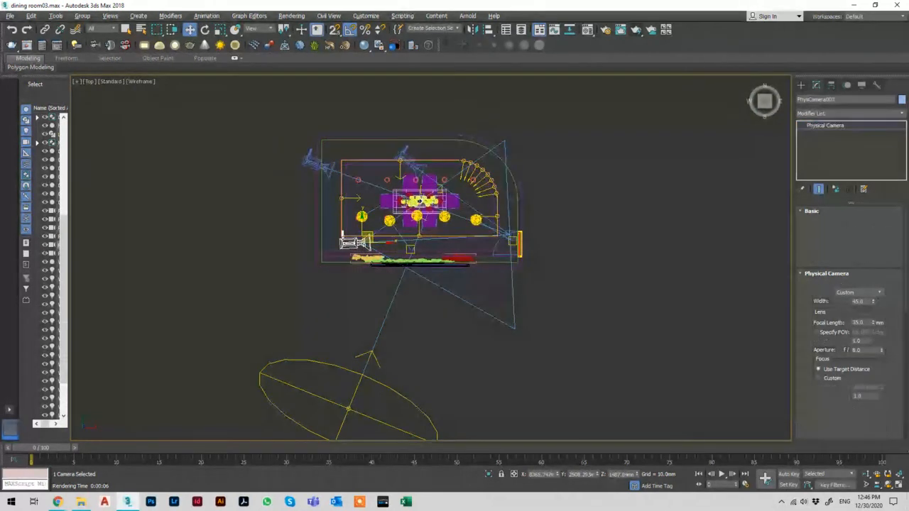
click(378, 110)
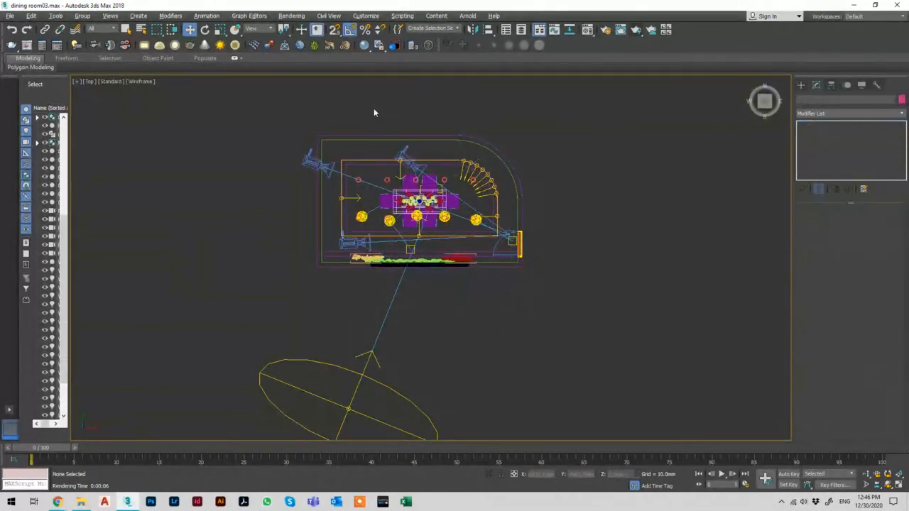
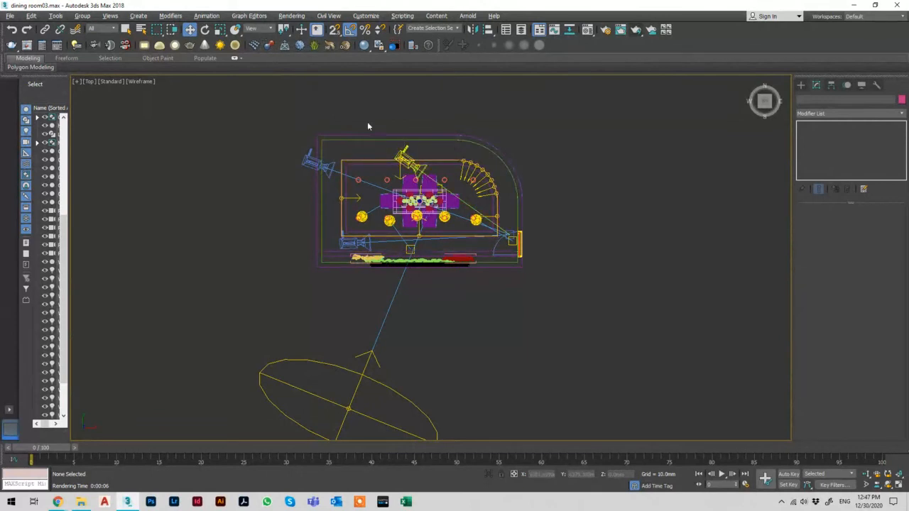
Step: Open Batch Render and add a first view to the empty batch list
click(290, 16)
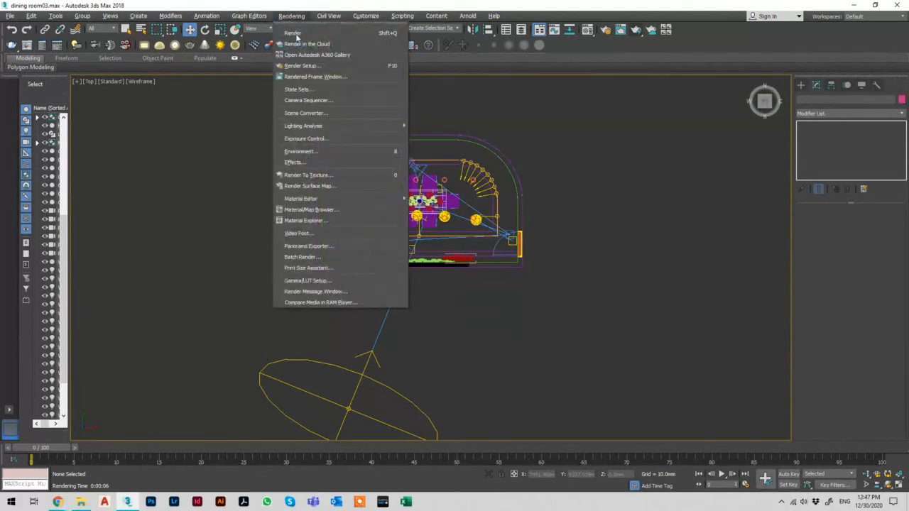
click(309, 258)
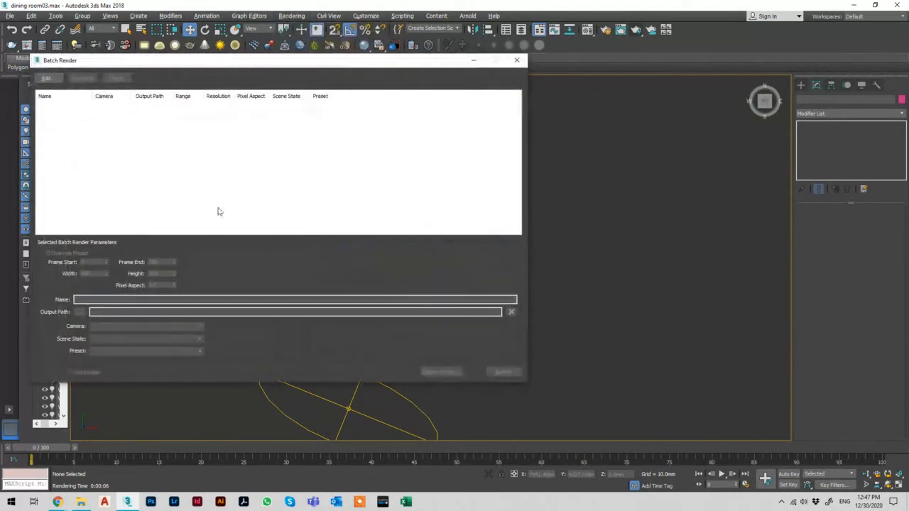
click(48, 79)
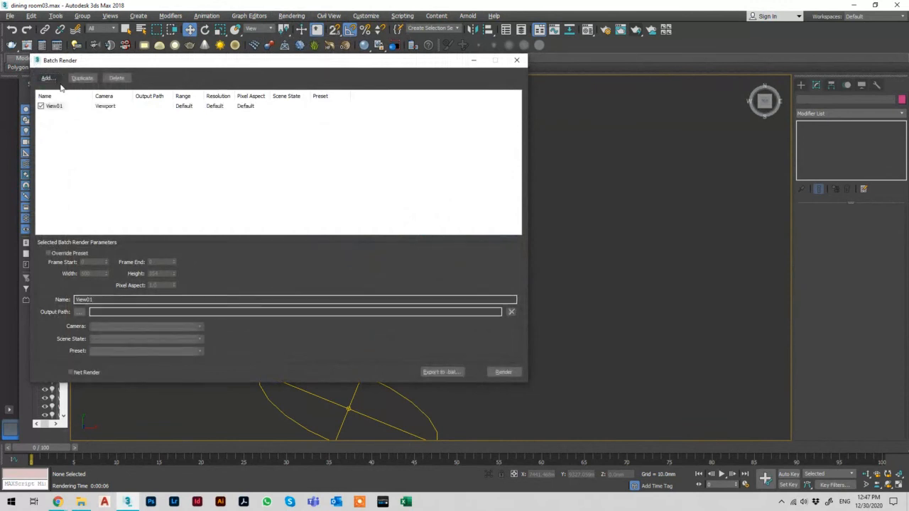
Step: Set View01's output to a JPEG named "dining _01" in the desktop's revision session\Renders folder, accepting the best-quality image settings
click(80, 313)
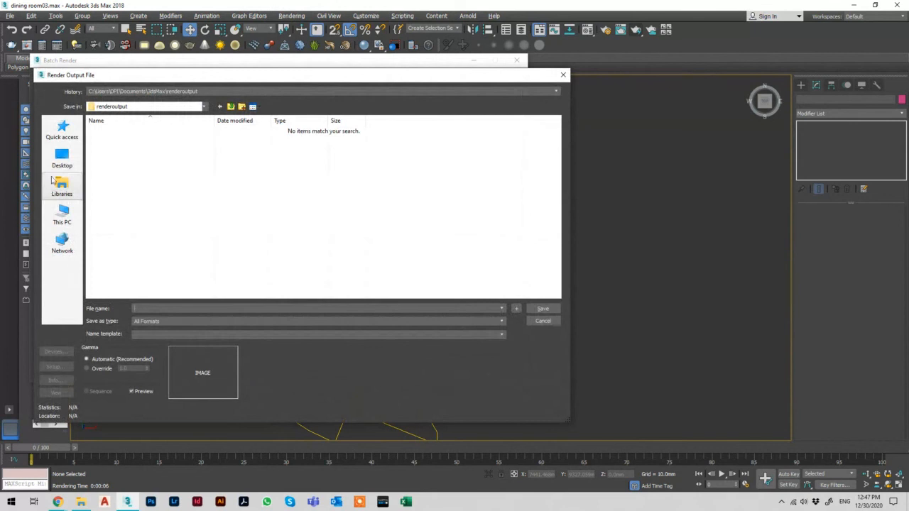
click(61, 159)
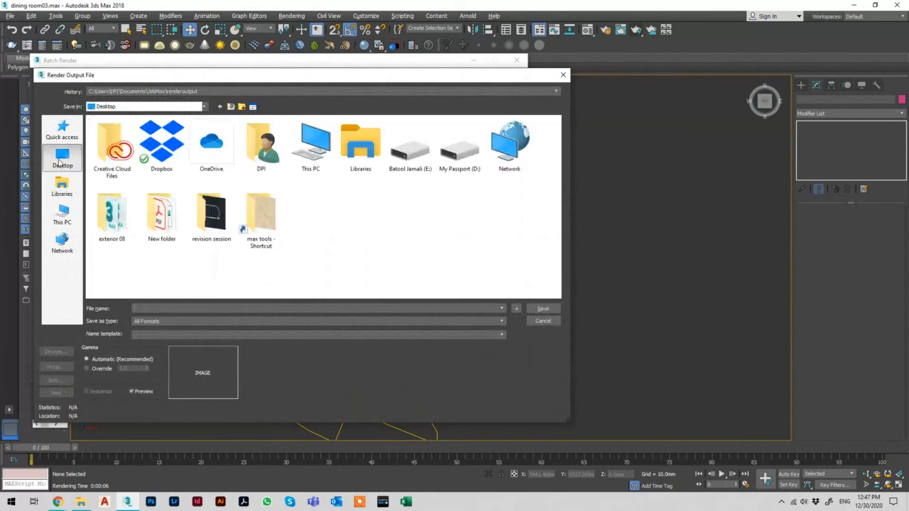
double_click(208, 212)
double_click(119, 169)
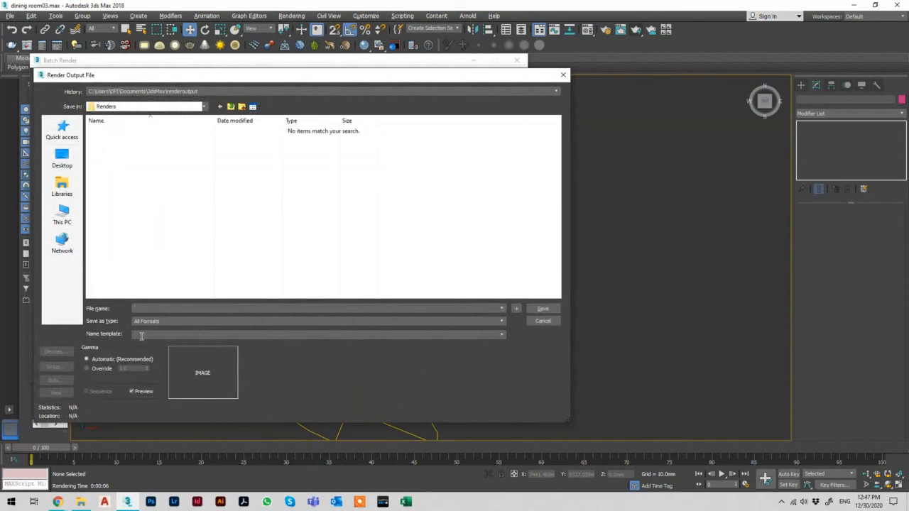
click(175, 320)
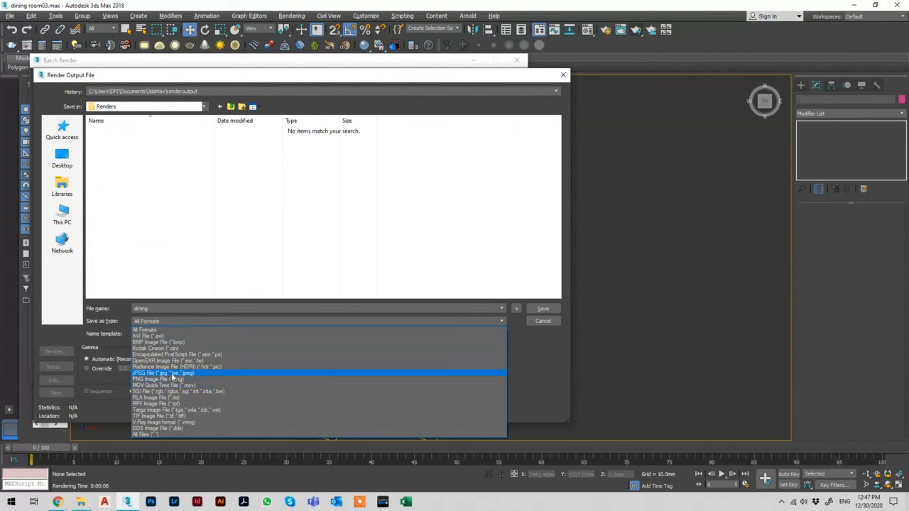
click(172, 374)
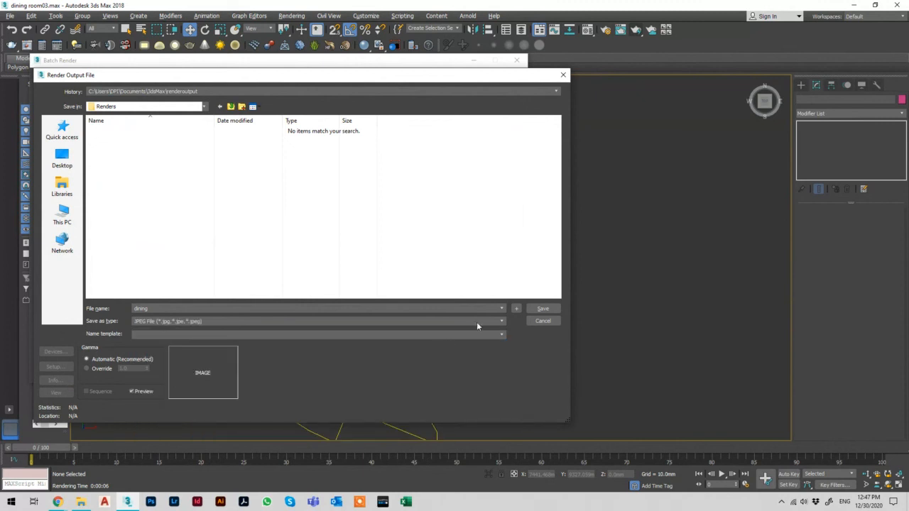
click(517, 308)
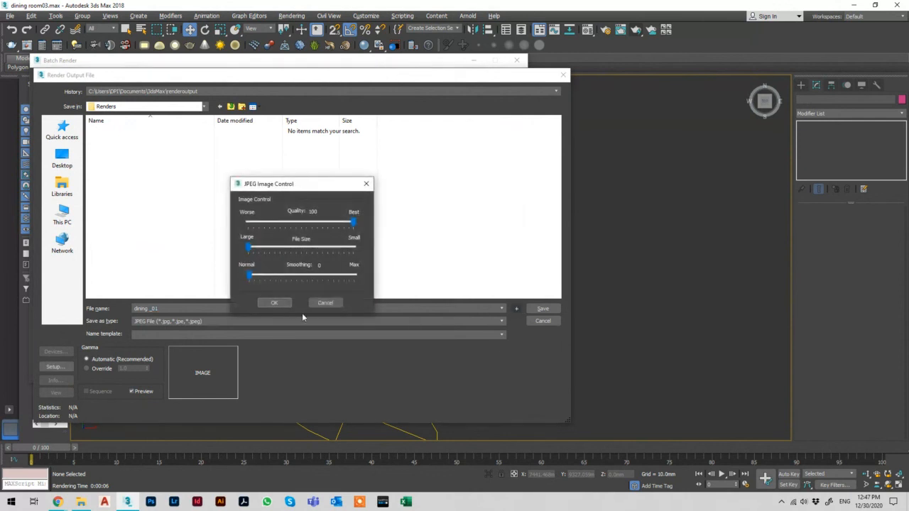
click(273, 303)
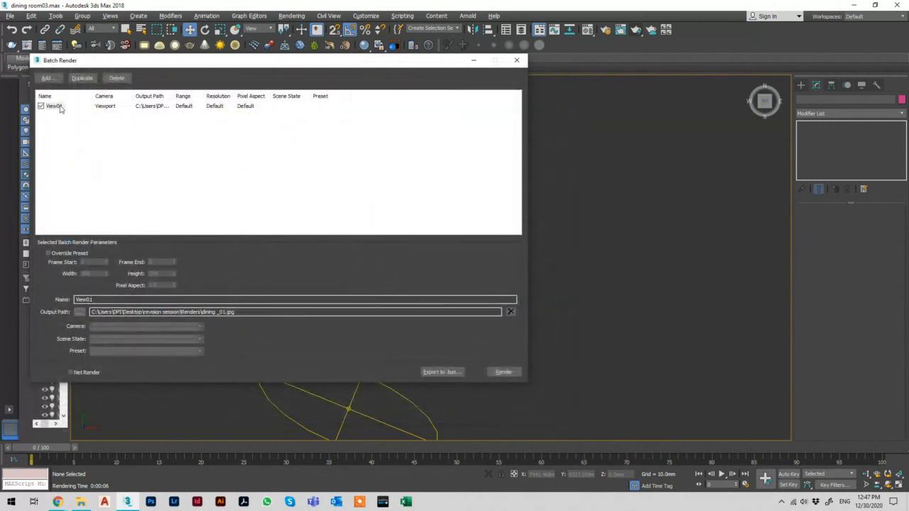
Step: Assign PhysCamera001 to View01 and widen the Output Path column so the full path can be read
click(61, 106)
click(157, 326)
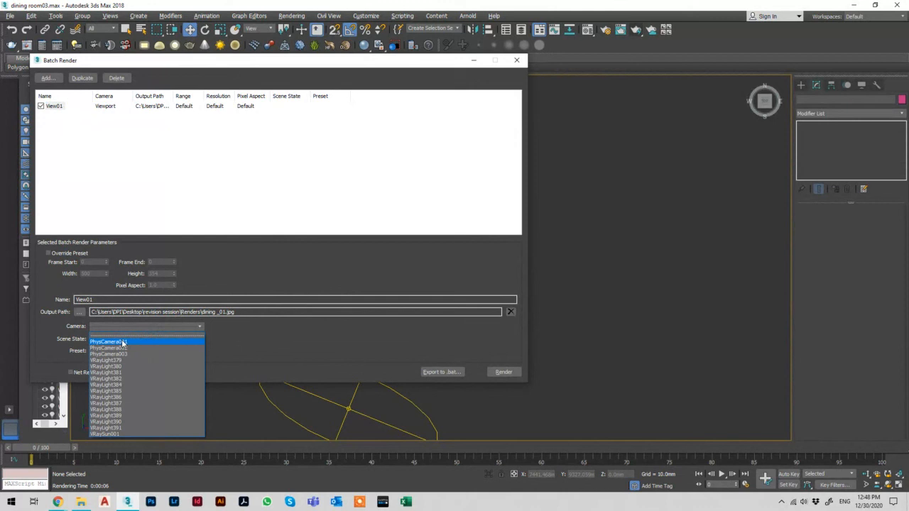
click(123, 343)
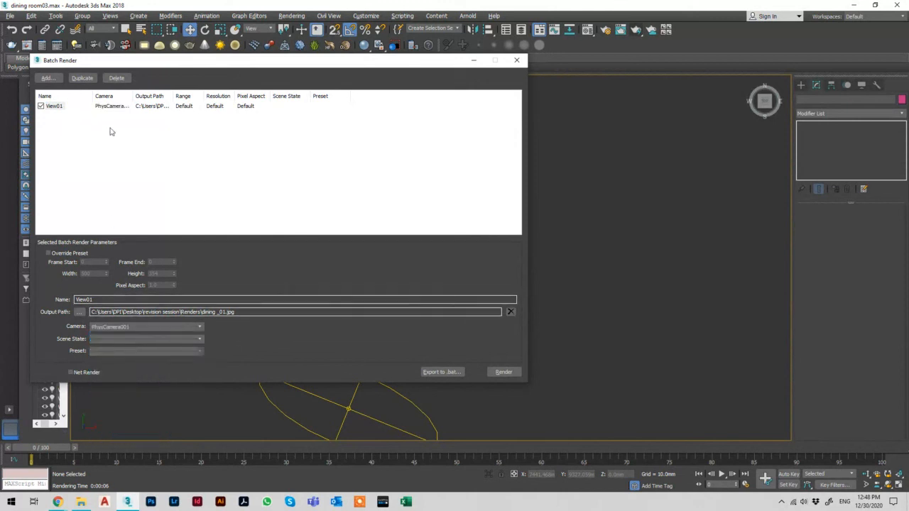
drag(93, 100, 71, 99)
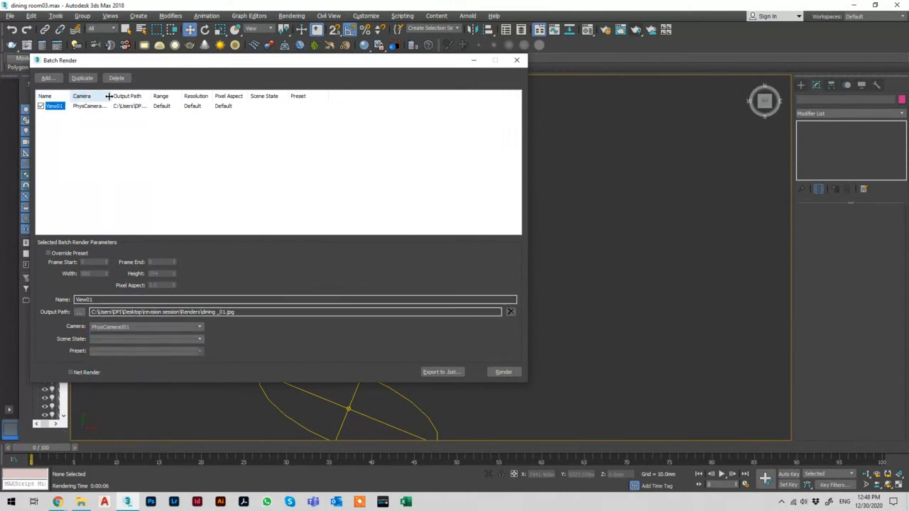
drag(151, 99, 285, 100)
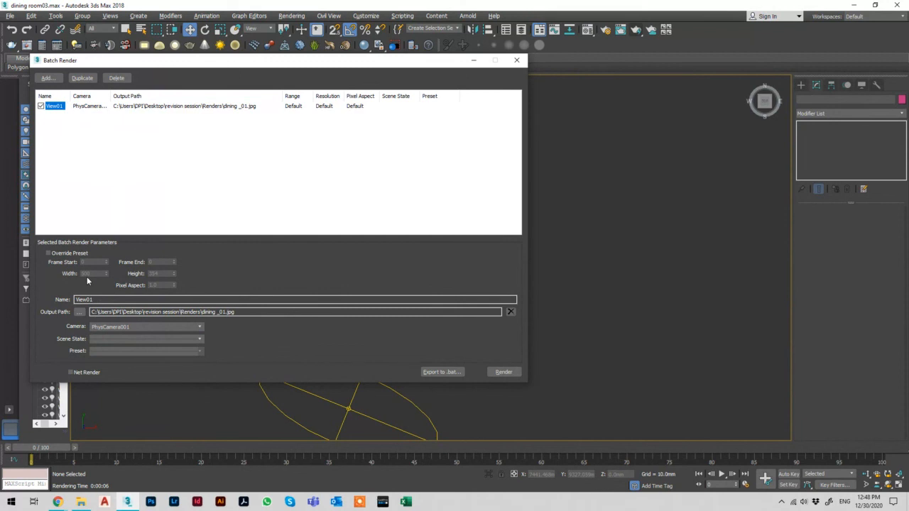
Step: Override the preset for View01 with an output size of 2000 by 1414
click(48, 253)
double_click(99, 273)
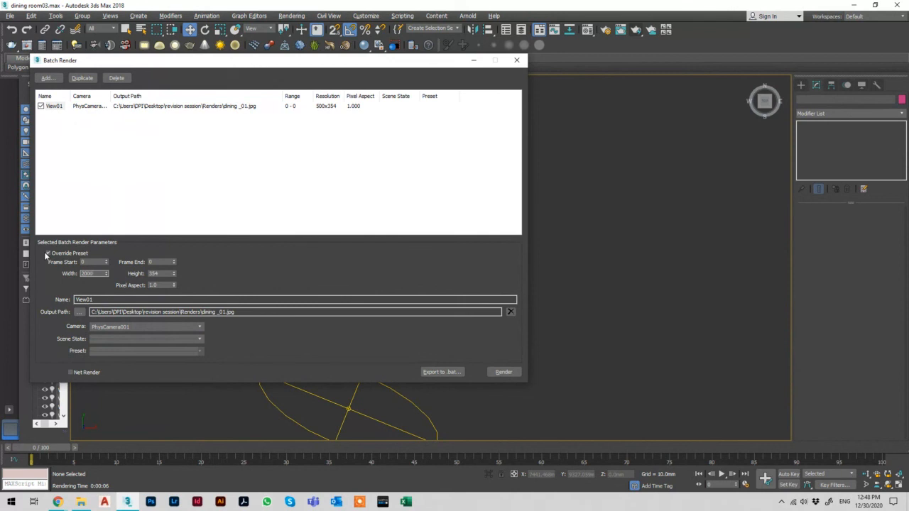
text(2000)
key(Tab)
Step: Check the scene's default output size in Render Setup with View01's preset override temporarily turned off
click(75, 254)
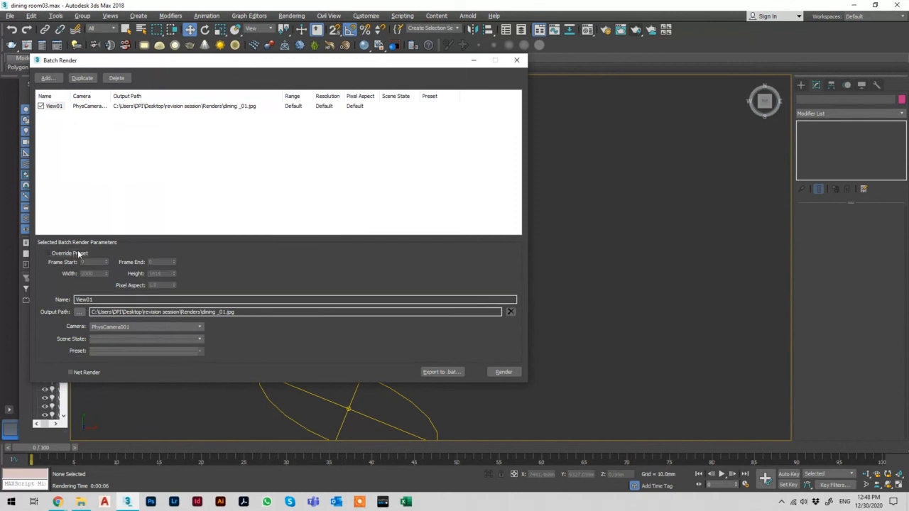
click(606, 31)
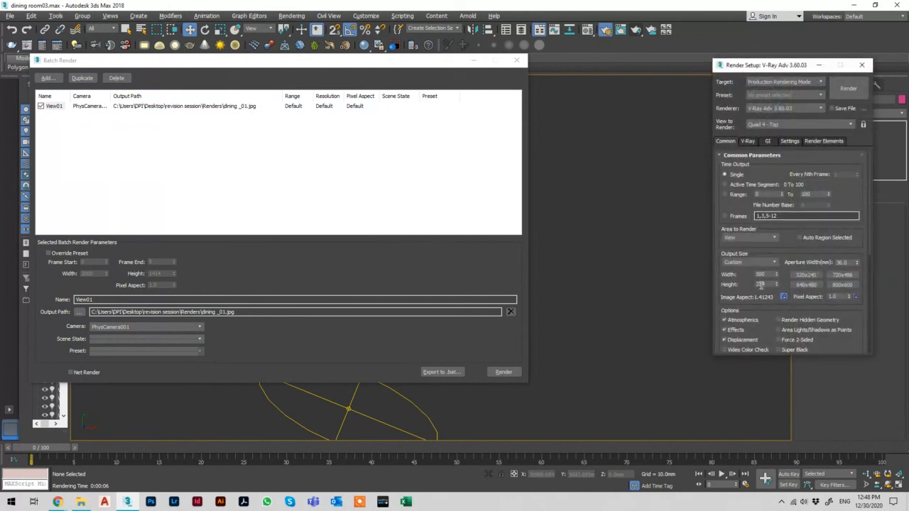
click(862, 65)
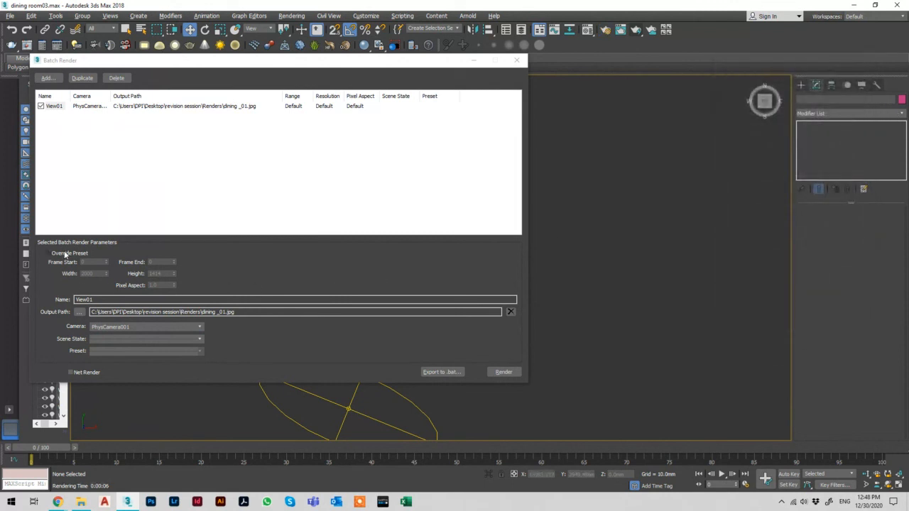
click(66, 253)
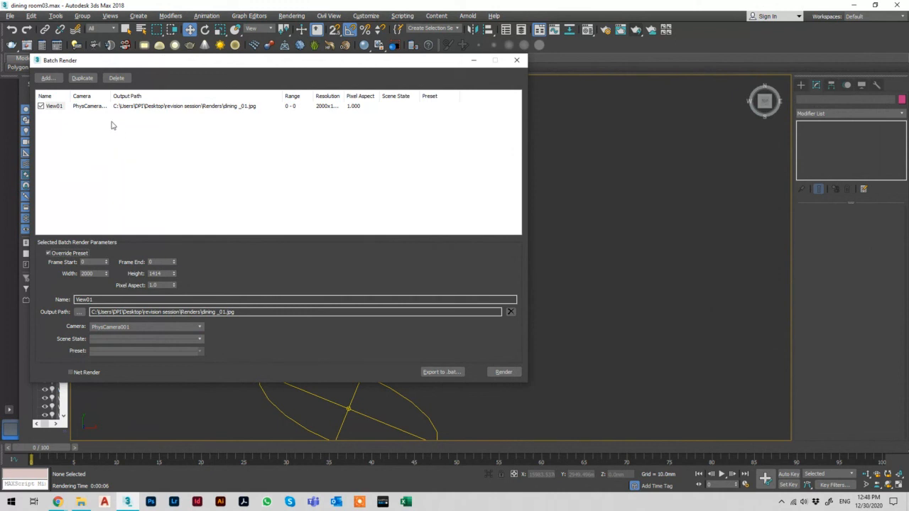
Step: Duplicate View01 as a second batch view, with output file "dining _02" and camera PhysCamera002
click(81, 78)
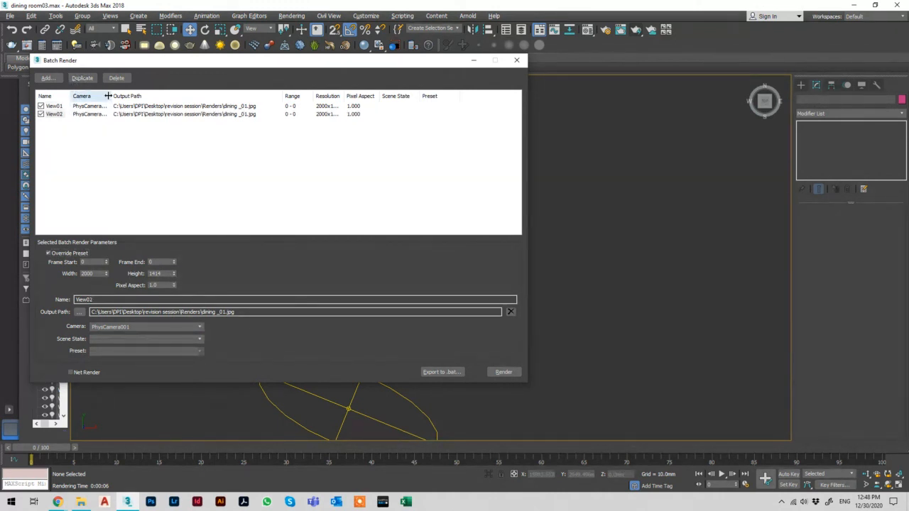
drag(108, 96, 162, 96)
click(80, 312)
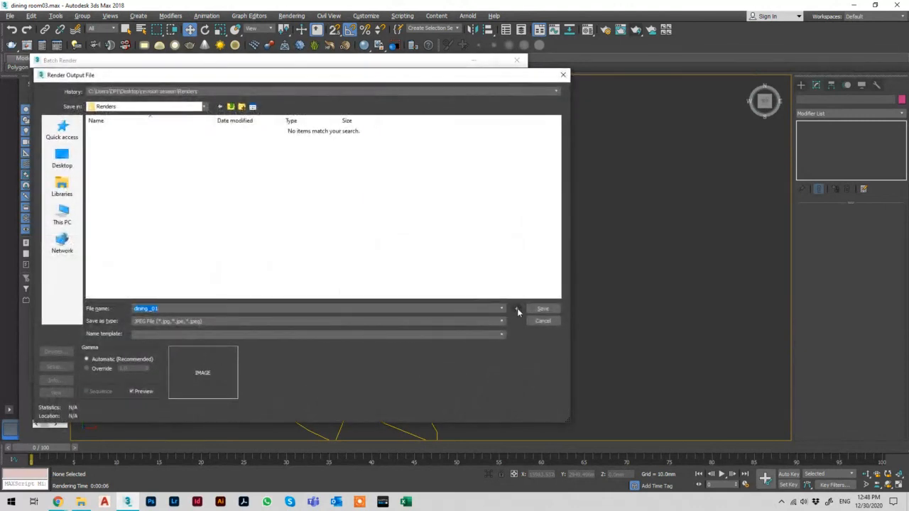
click(542, 309)
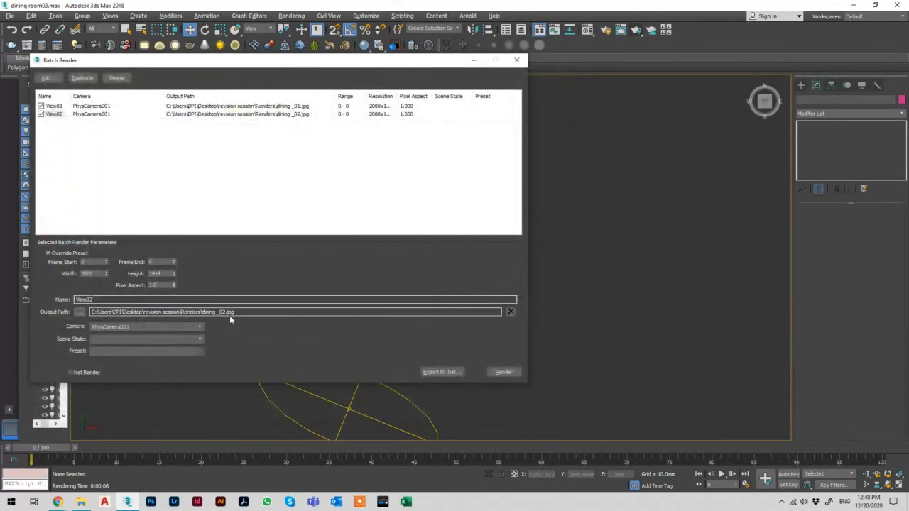
click(188, 328)
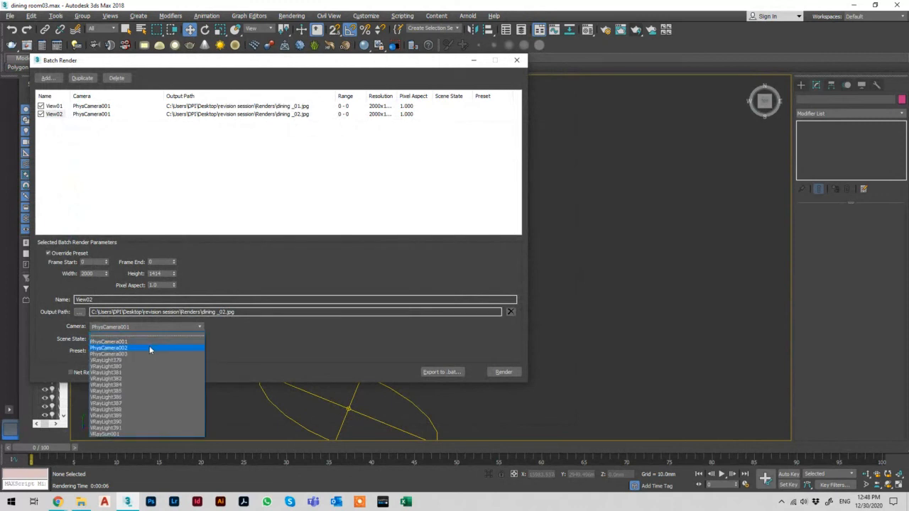
click(150, 349)
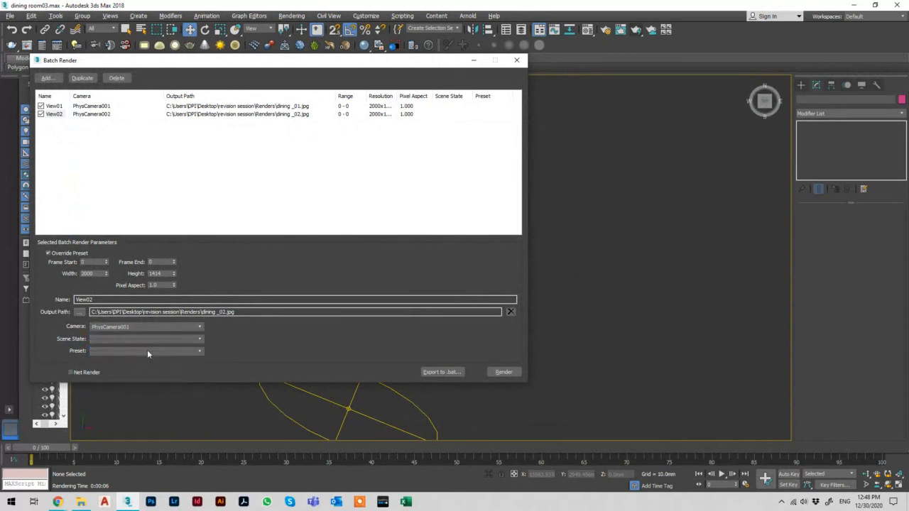
Step: Duplicate View02 as a third batch view, with output file "dining _03" and camera PhysCamera003
click(83, 79)
click(81, 311)
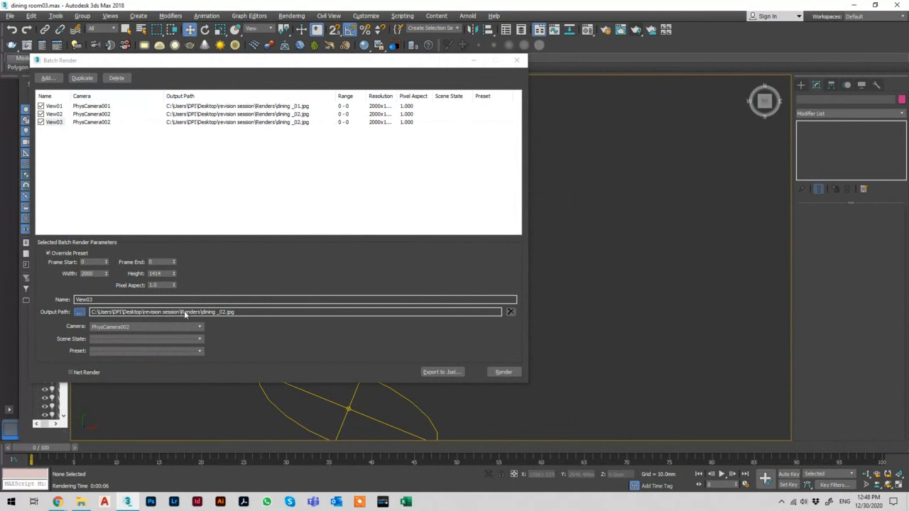
click(531, 311)
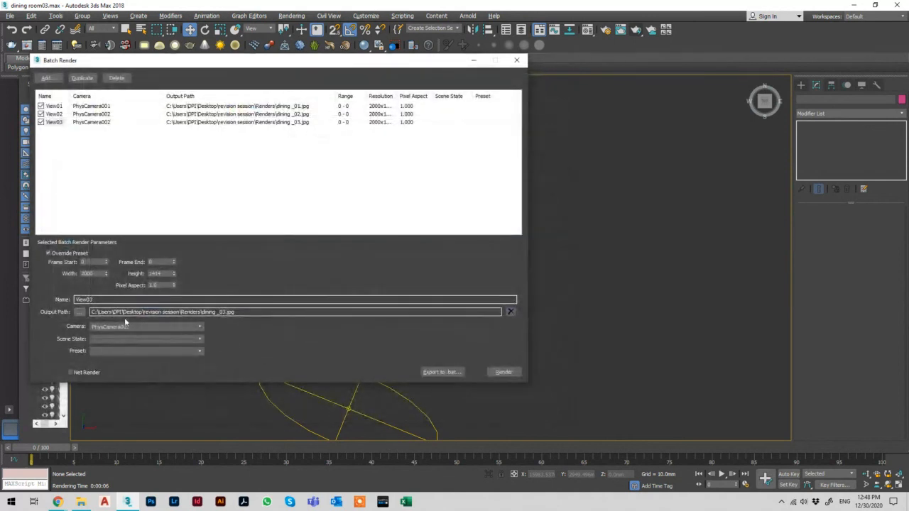
click(123, 327)
click(117, 349)
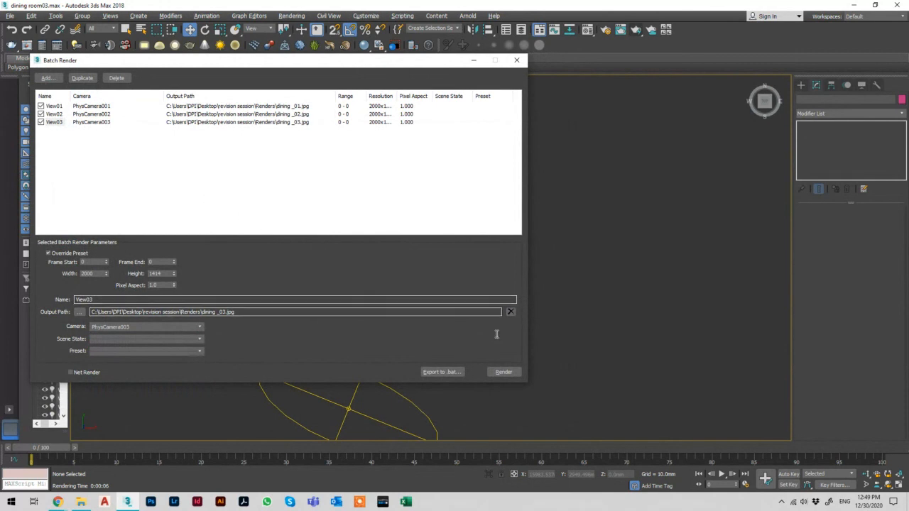
Step: Start the batch render of all three views, cancel it during the first view, and dismiss the completion report
click(513, 373)
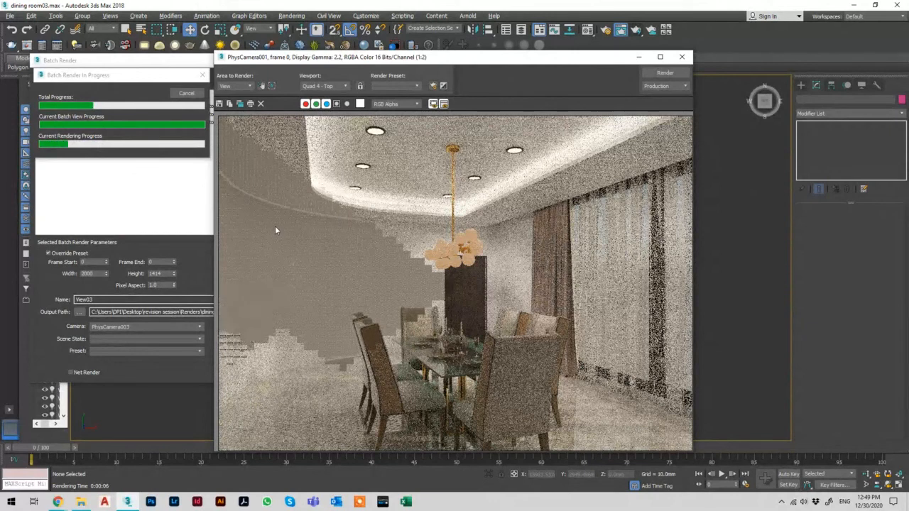
key(Escape)
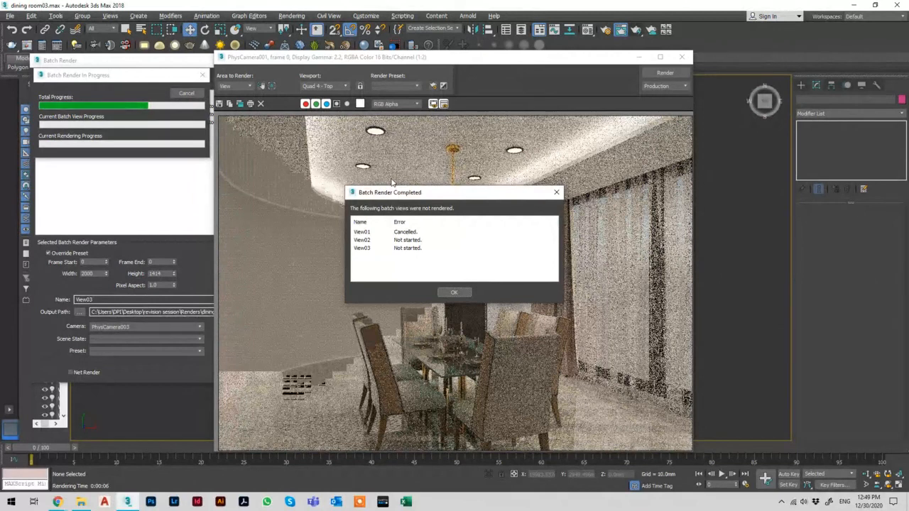
click(455, 293)
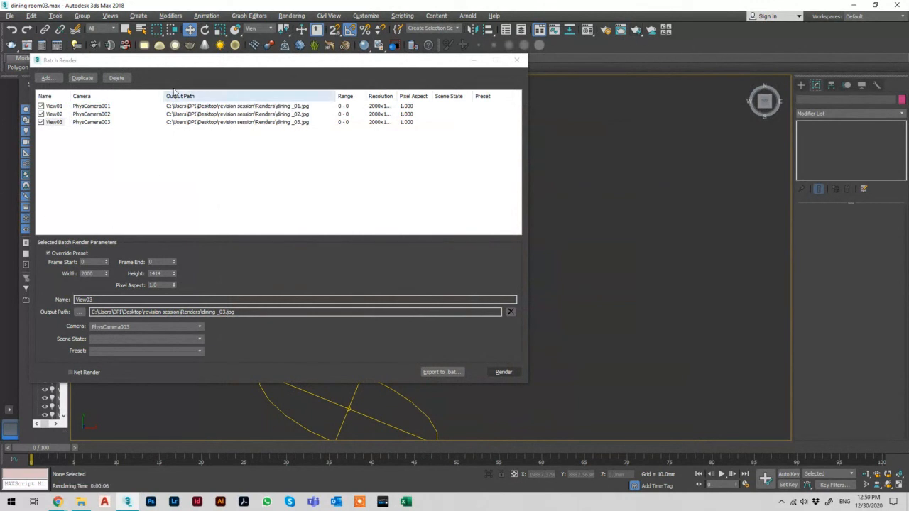
Step: Close Batch Render, reopen it to check that the three views are kept, and close it again
drag(175, 62, 240, 33)
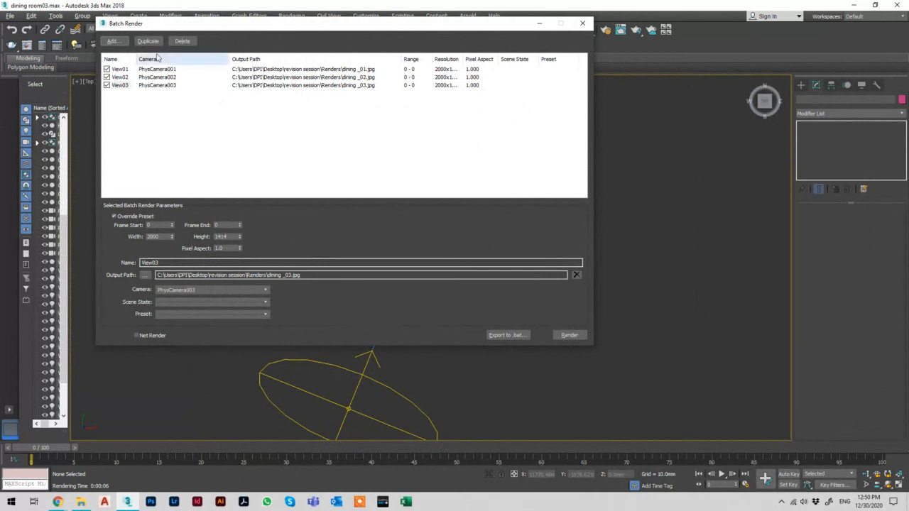
click(577, 30)
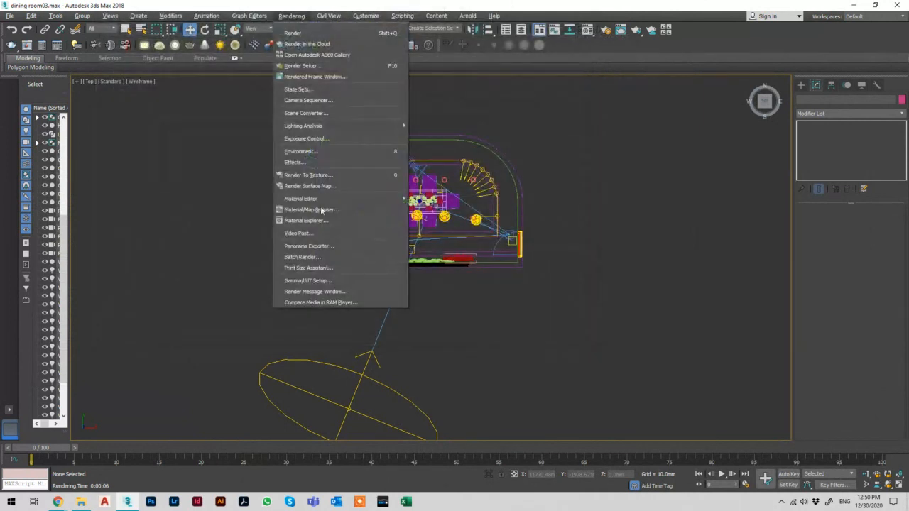
click(323, 267)
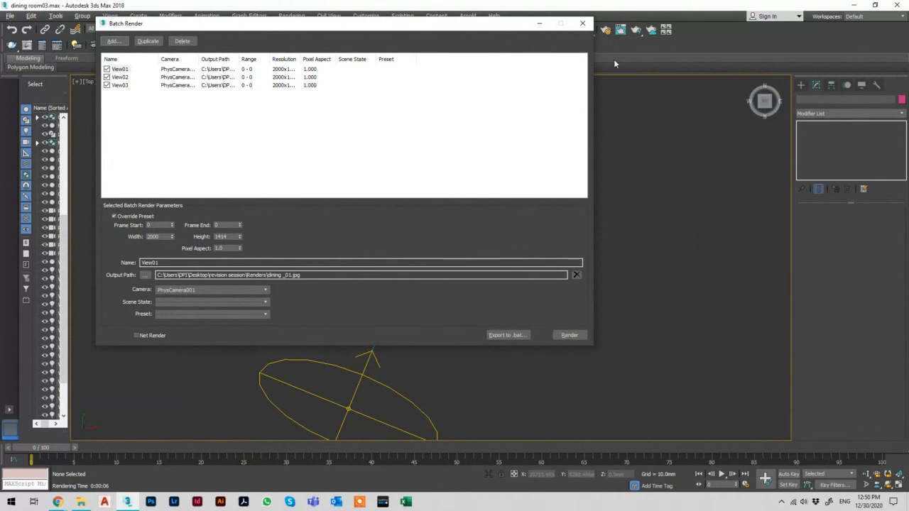
click(582, 24)
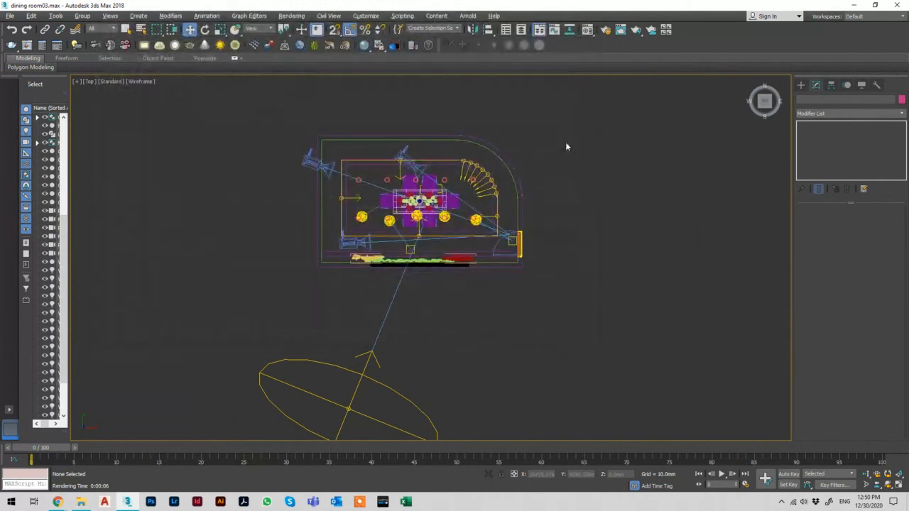
Step: Select the door group at the room's right-hand wall in the plan view and open the group for editing
scroll(564, 149, down, 2)
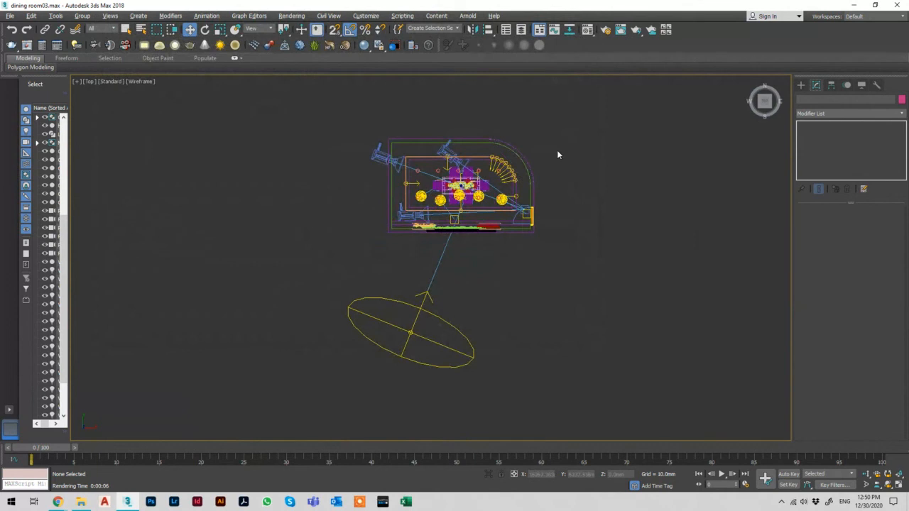
middle_drag(557, 150, 554, 156)
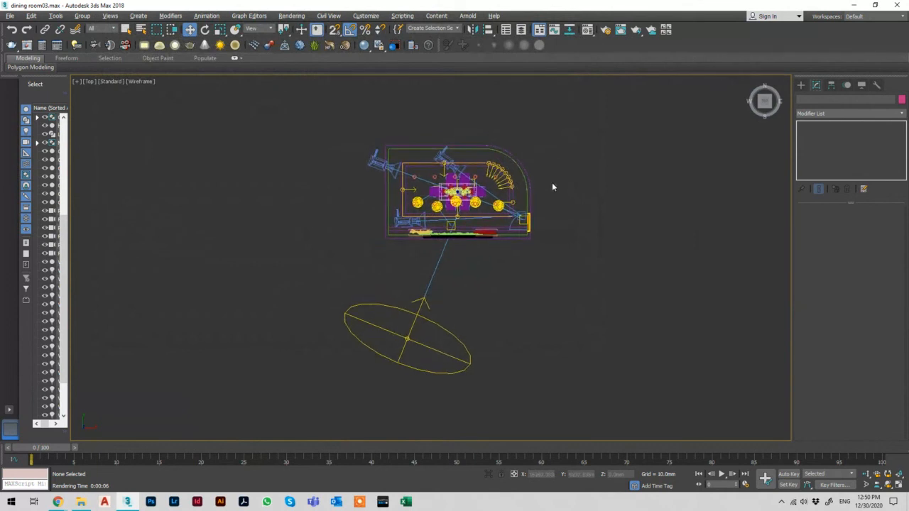
scroll(552, 187, up, 5)
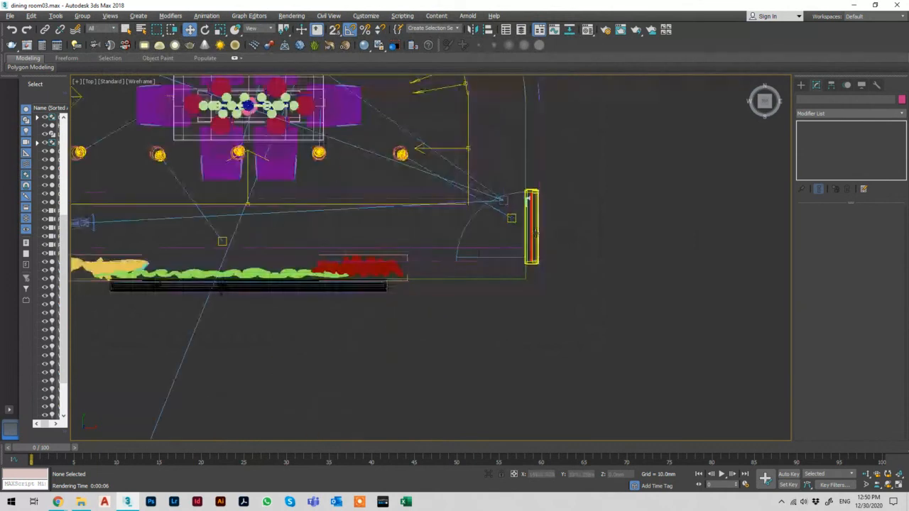
click(536, 231)
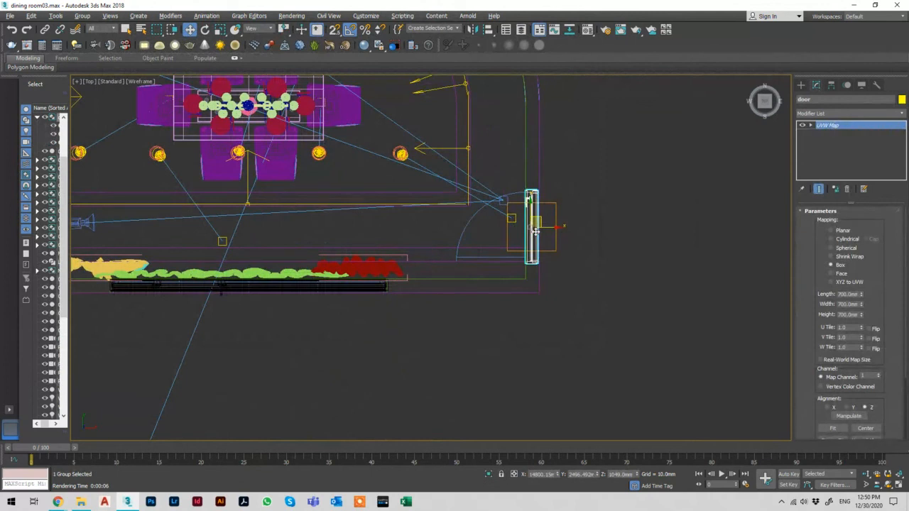
scroll(554, 220, up, 3)
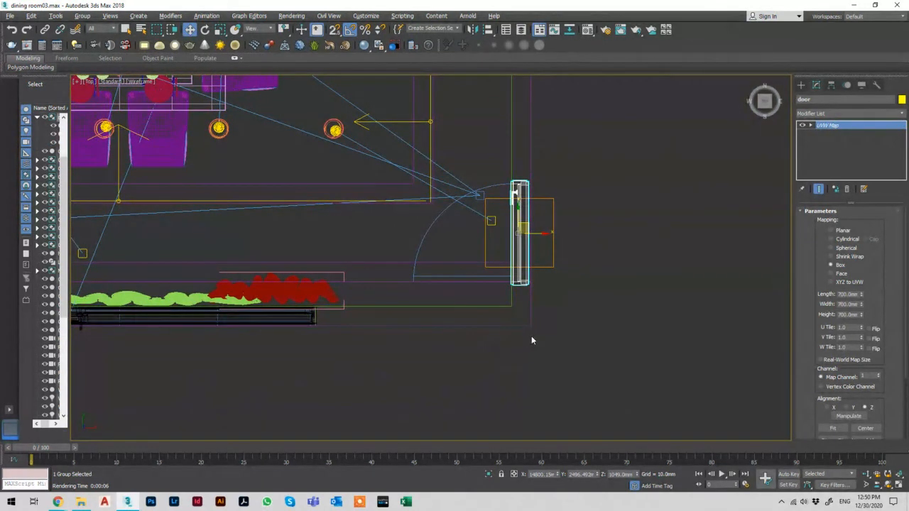
click(83, 16)
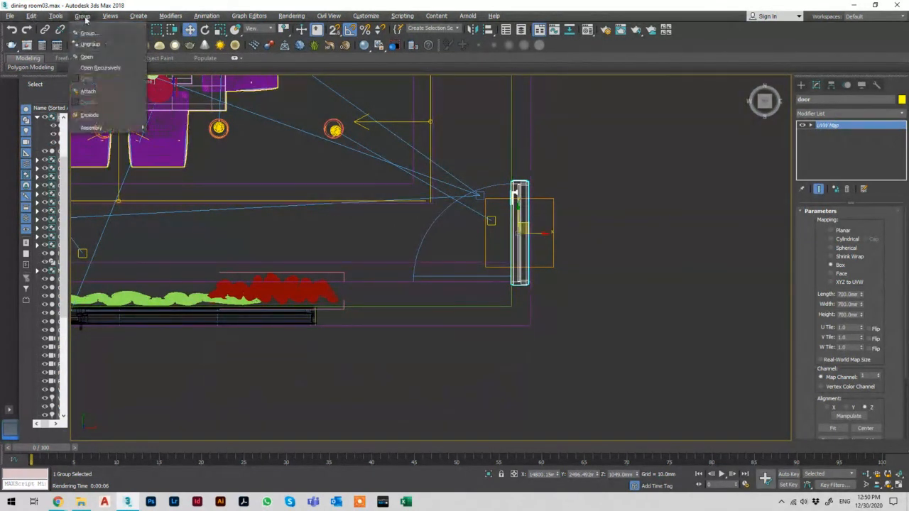
click(83, 16)
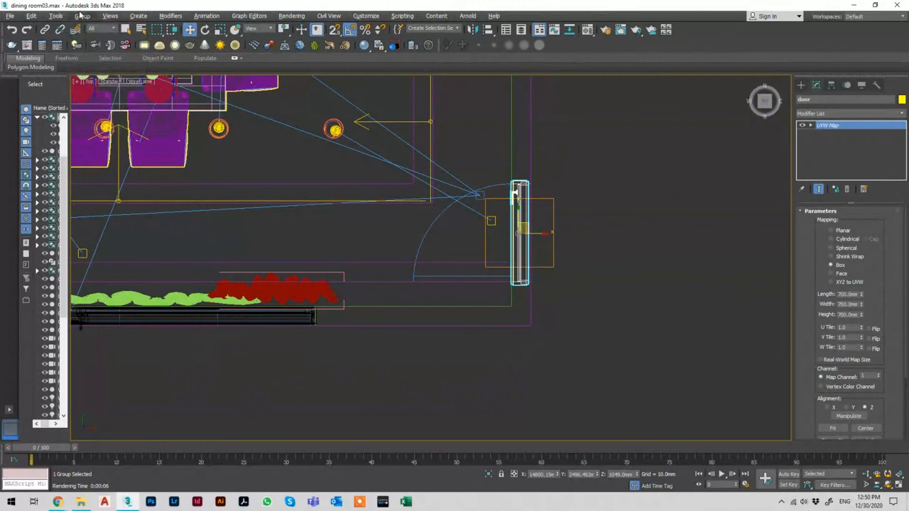
click(82, 15)
click(87, 57)
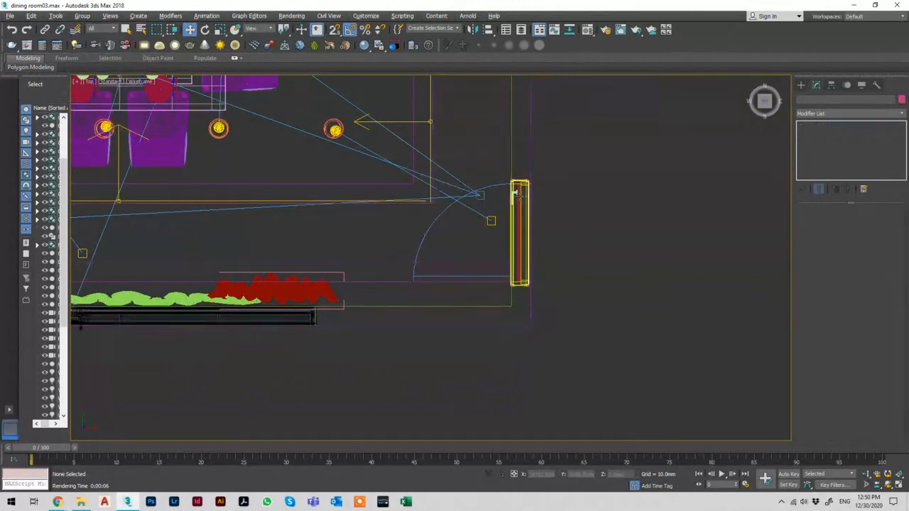
Step: Detach the frame from the opened door group and close the group, leaving the frame separate from the leaf and handle
scroll(517, 196, up, 3)
click(528, 203)
scroll(530, 192, up, 2)
middle_drag(530, 187, 524, 108)
click(521, 87)
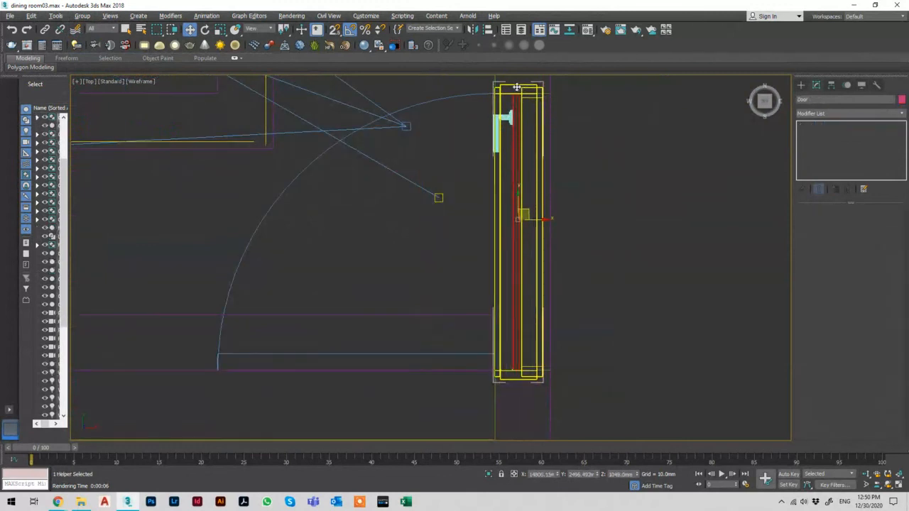
click(517, 86)
click(77, 16)
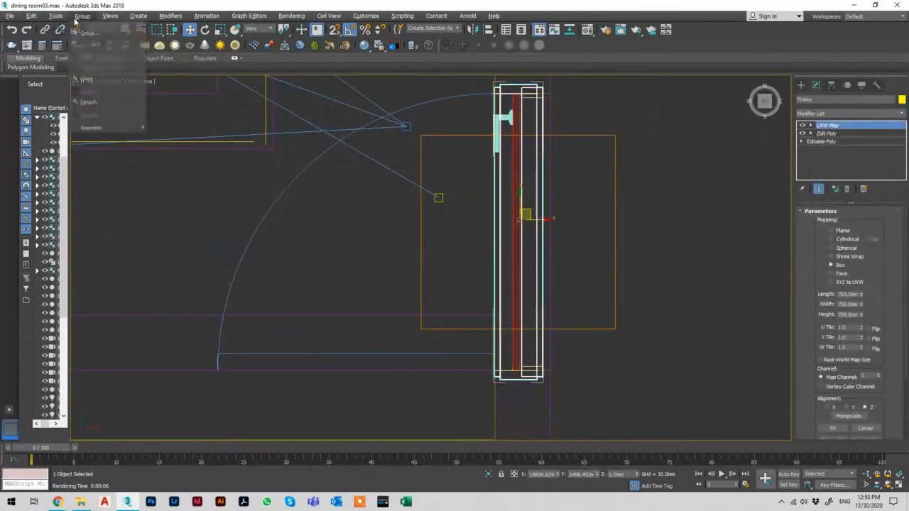
click(88, 101)
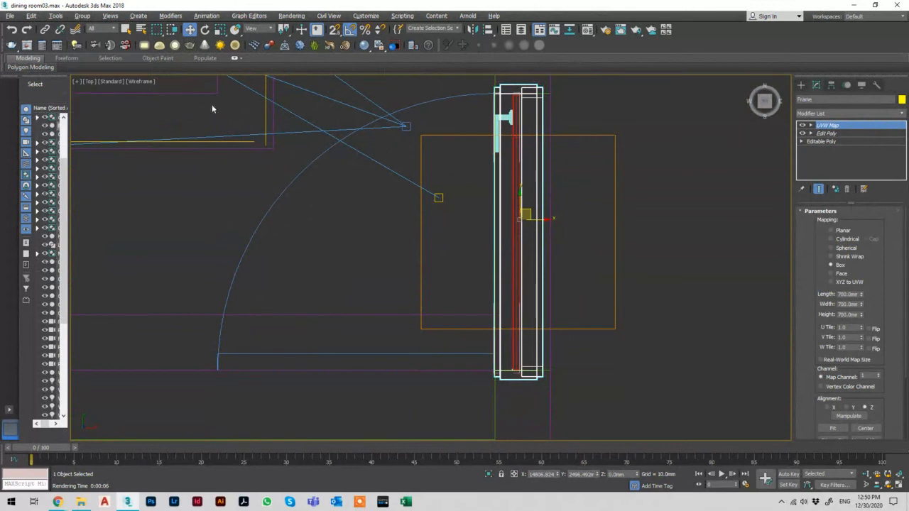
click(515, 99)
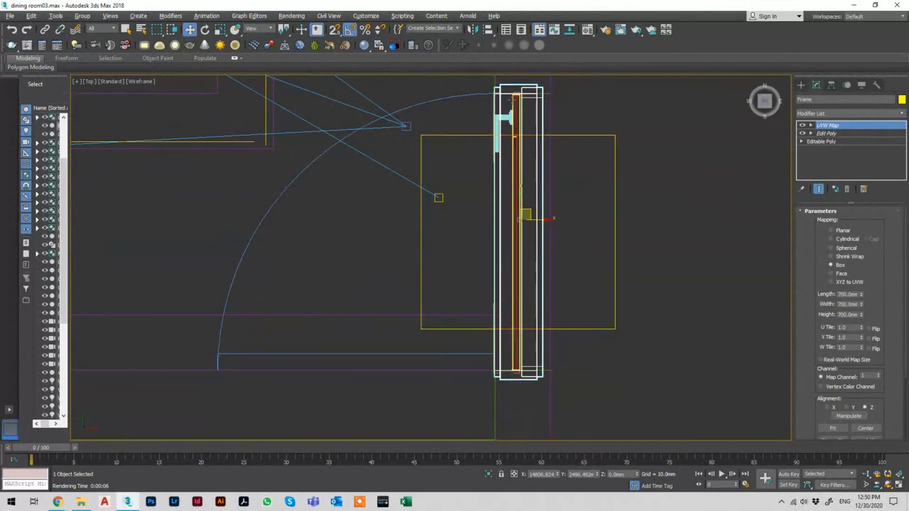
click(88, 20)
click(88, 78)
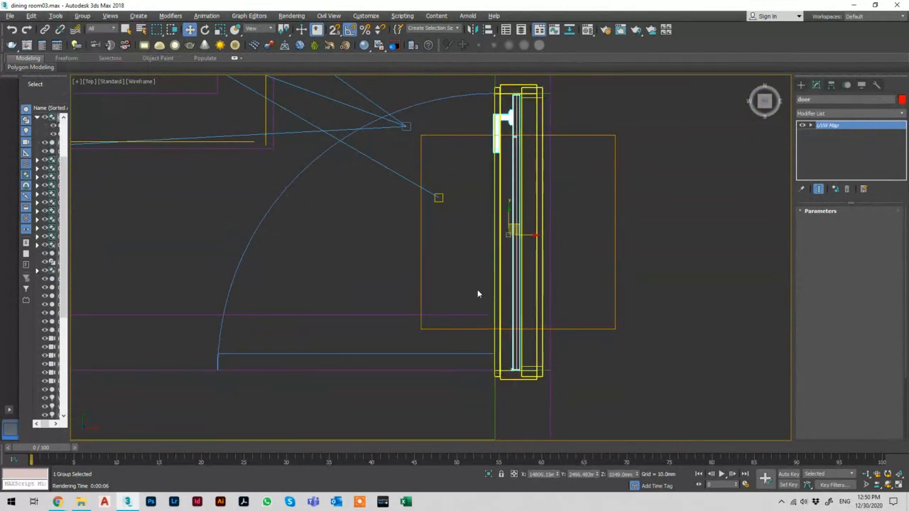
Step: Align only the door group's pivot with the door in Y position, matching the pivot point to the door's minimum, at the hinge end
scroll(477, 258, down, 3)
mouse_move(528, 254)
mouse_down()
mouse_move(472, 250)
mouse_move(529, 250)
mouse_up()
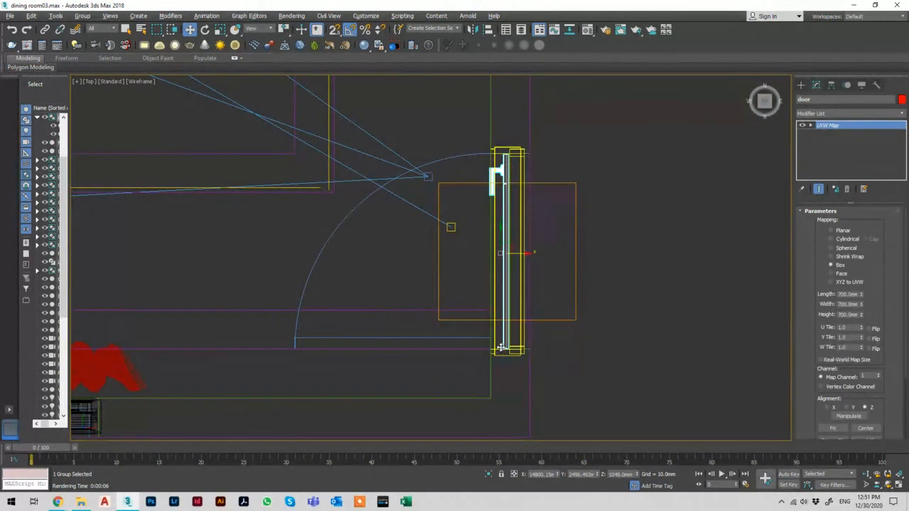
click(833, 85)
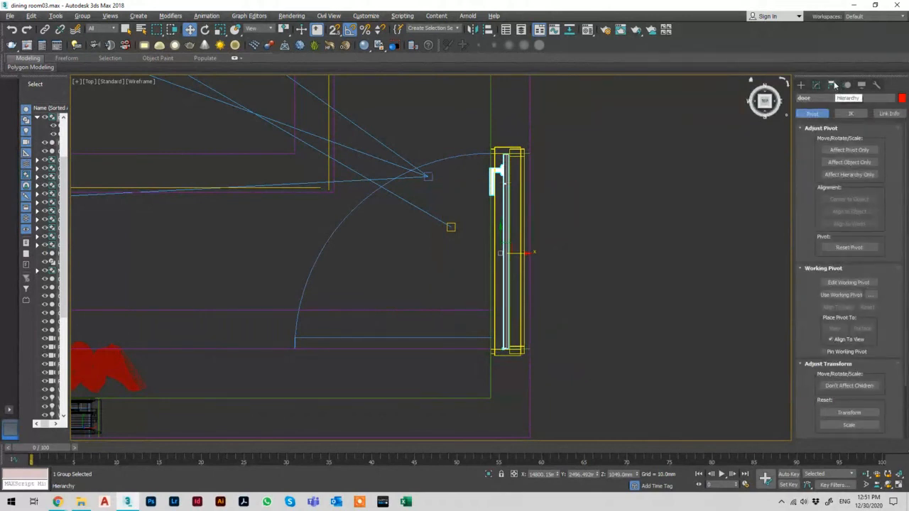
click(843, 151)
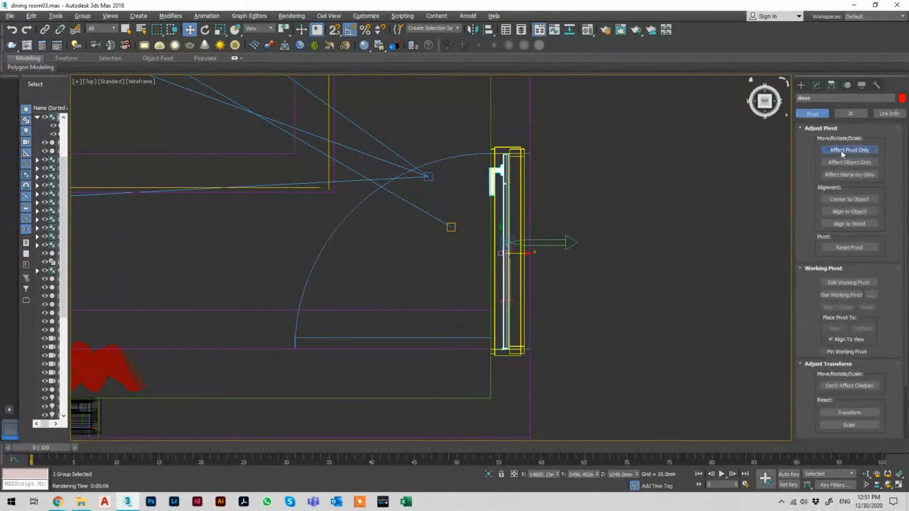
click(490, 31)
click(503, 169)
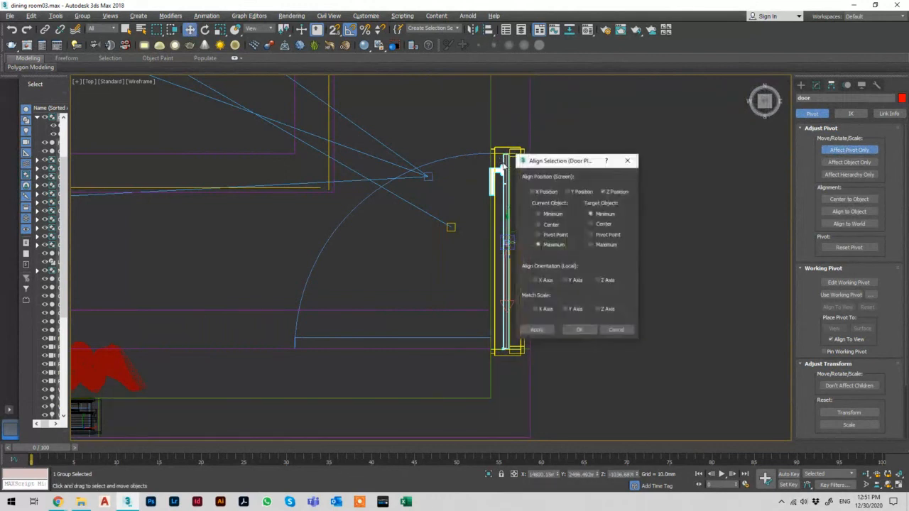
drag(569, 157, 637, 151)
click(686, 184)
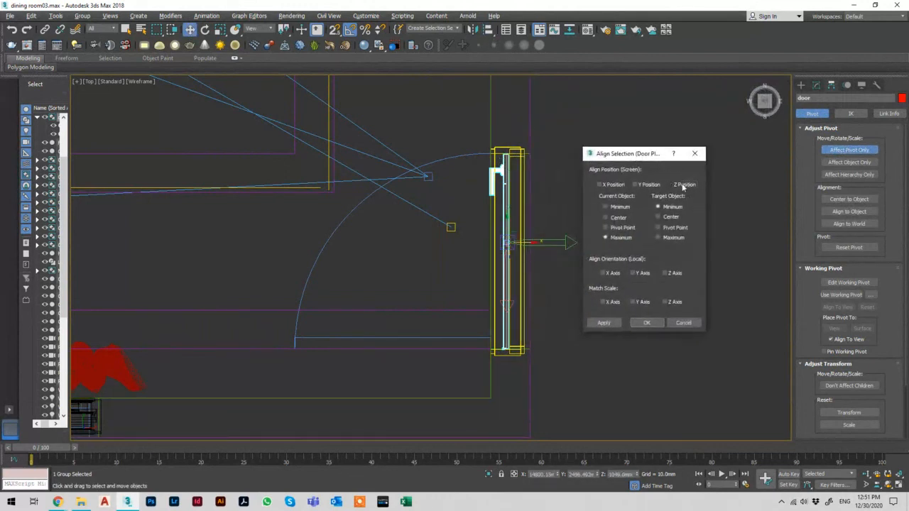
click(646, 186)
click(620, 217)
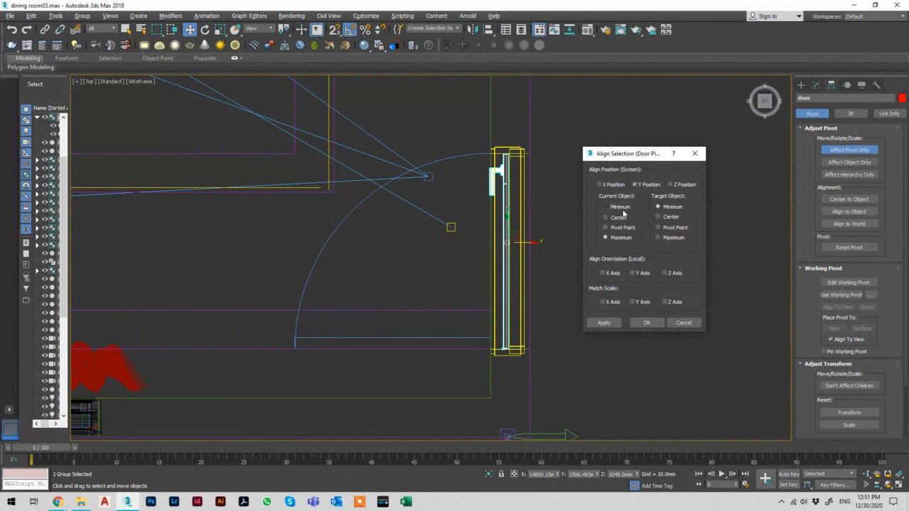
click(623, 227)
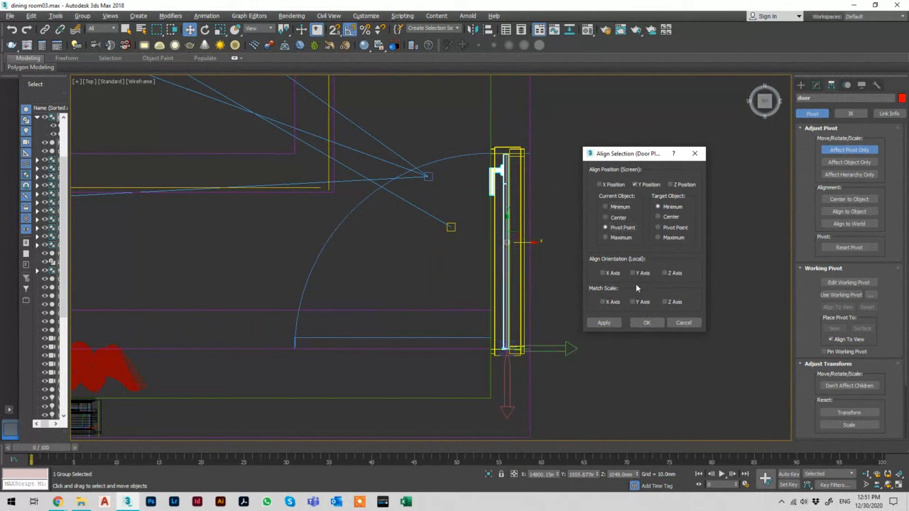
click(646, 323)
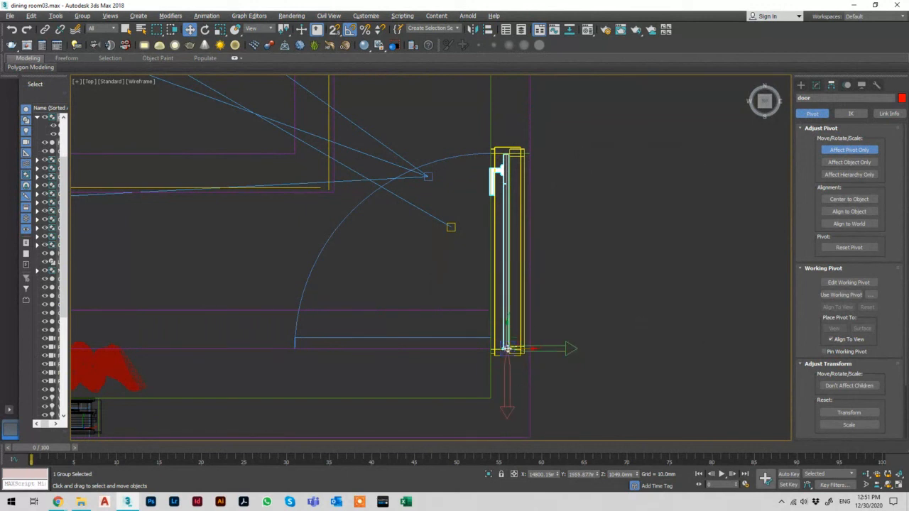
key(e)
drag(528, 335, 514, 327)
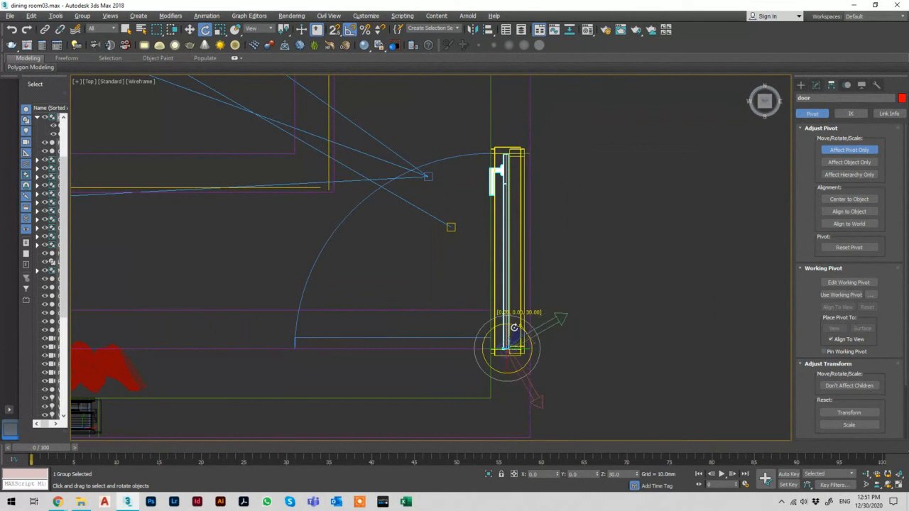
right_click(513, 328)
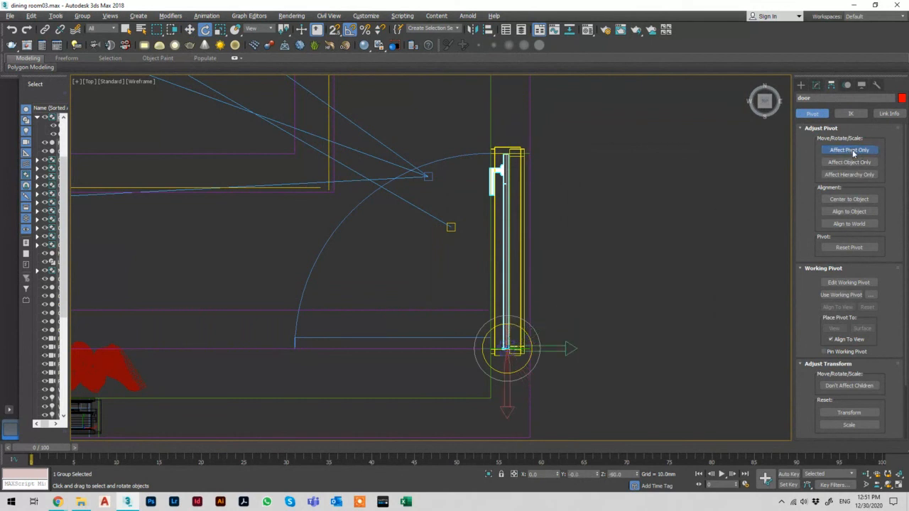
Step: Leave pivot editing, show the door through PhysCamera002 in shaded display, and orbit the camera to face the door more directly
click(853, 152)
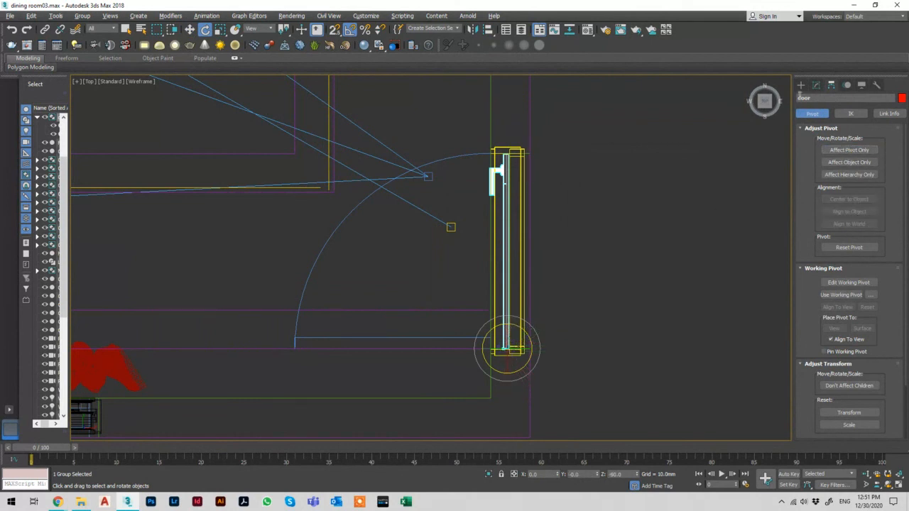
key(c)
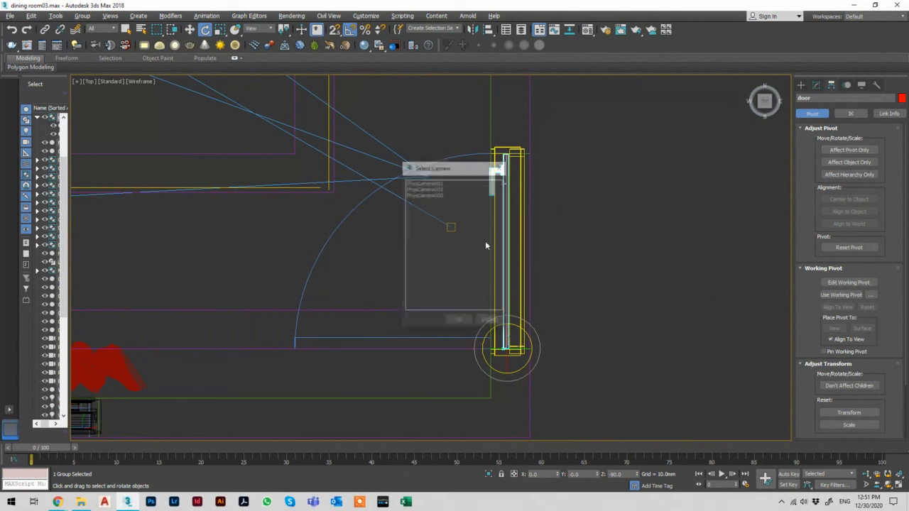
double_click(418, 190)
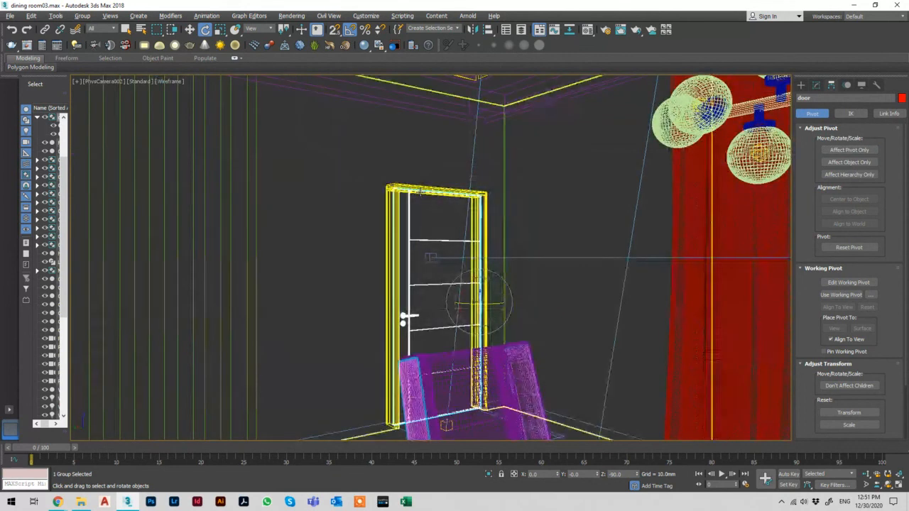
key(F3)
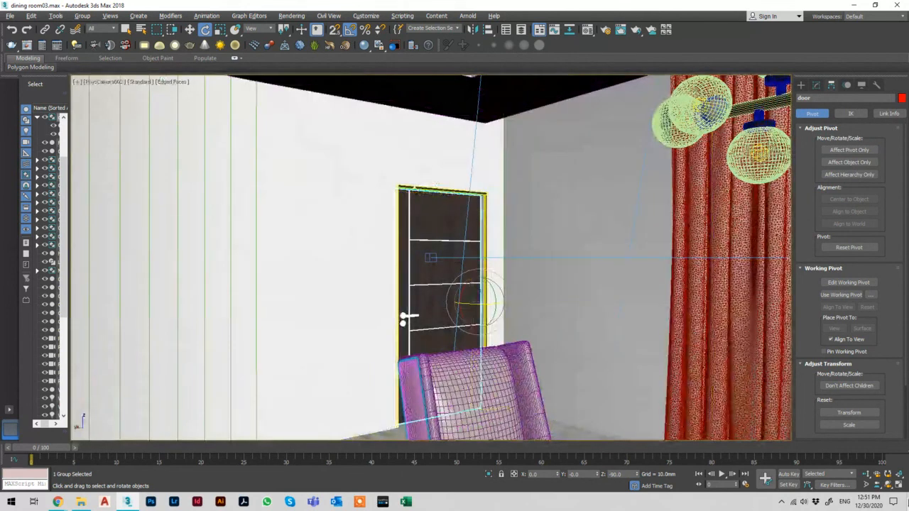
click(888, 485)
drag(595, 404, 583, 402)
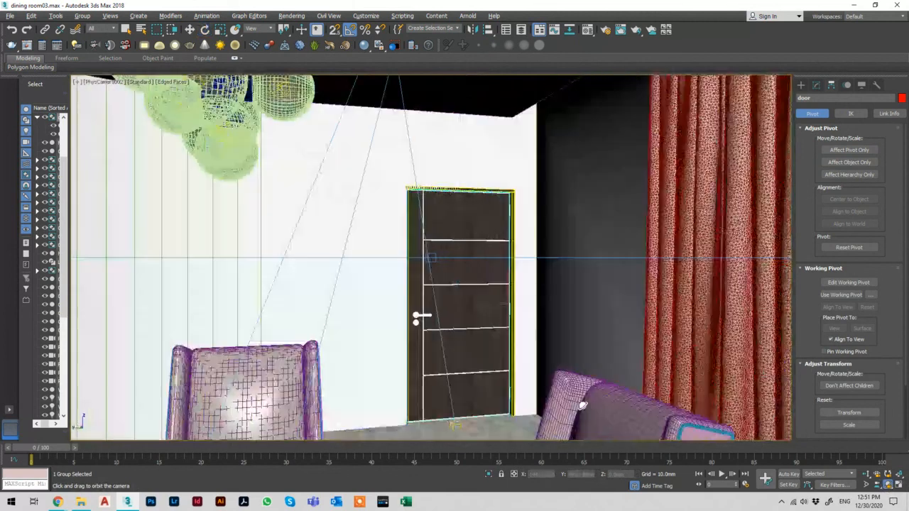
key(w)
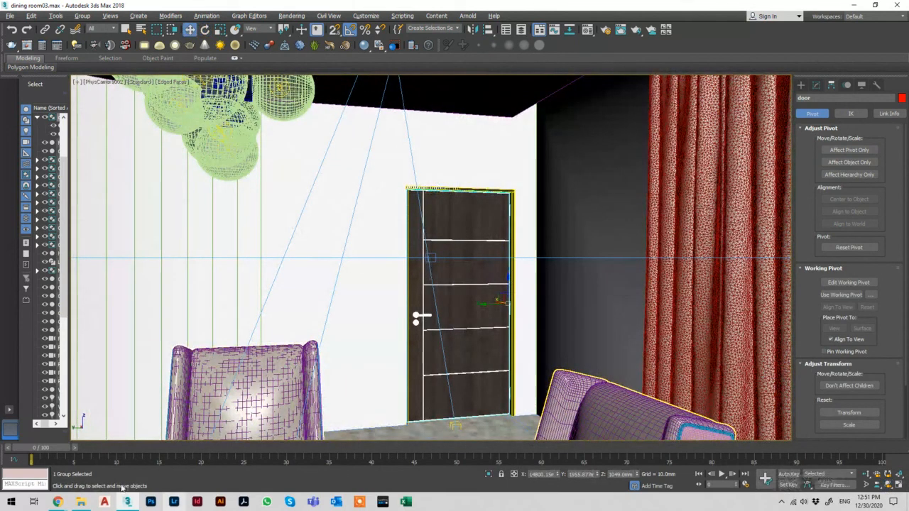
Step: Set the animation's end time to frame 90 in the time configuration
click(746, 485)
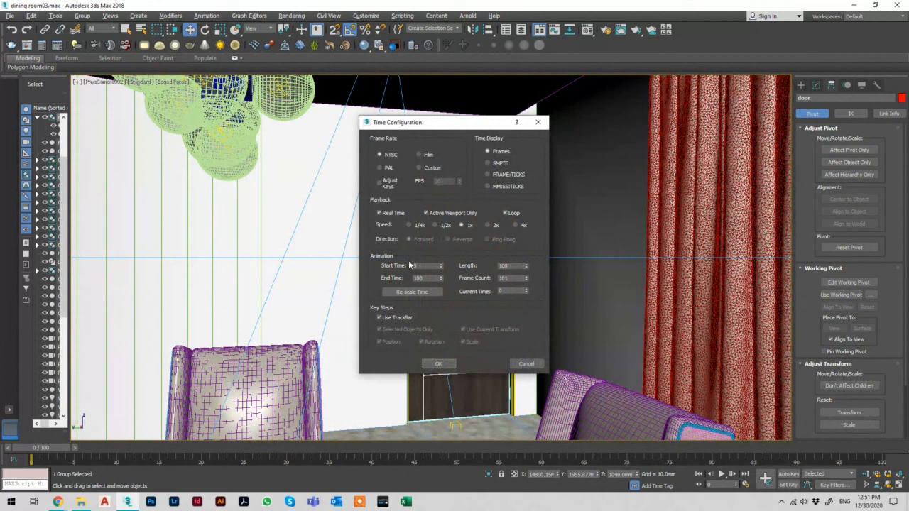
drag(436, 279, 403, 278)
click(438, 365)
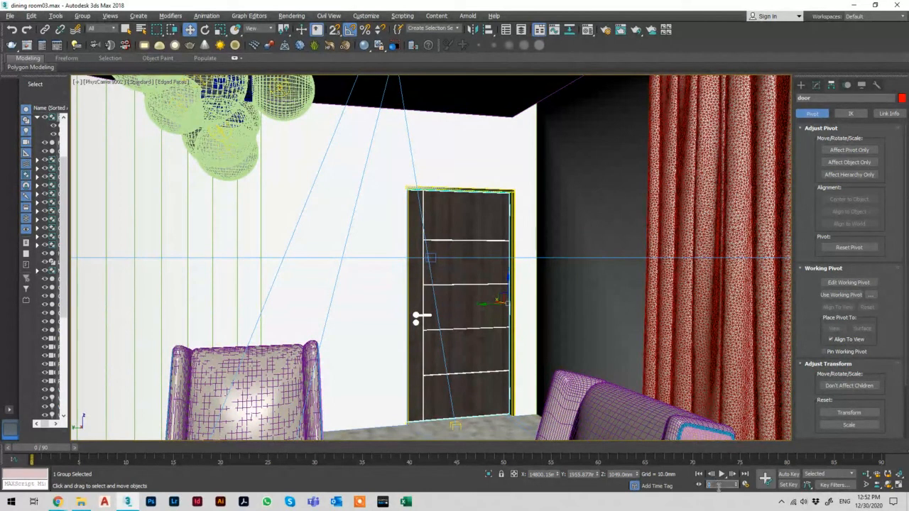
Step: Go to frame 30, turn on Auto Key, and rotate the door leaf open about its hinge to a Z rotation of 15 degrees
key(Return)
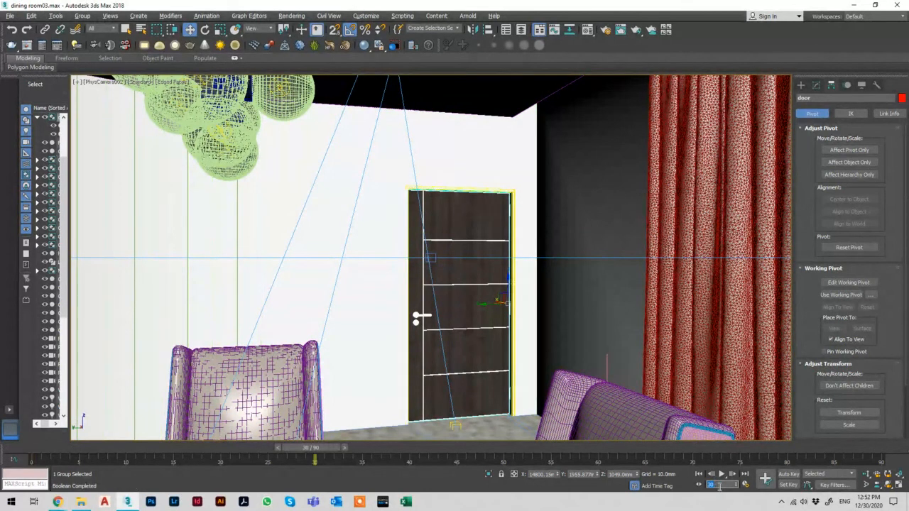
click(788, 474)
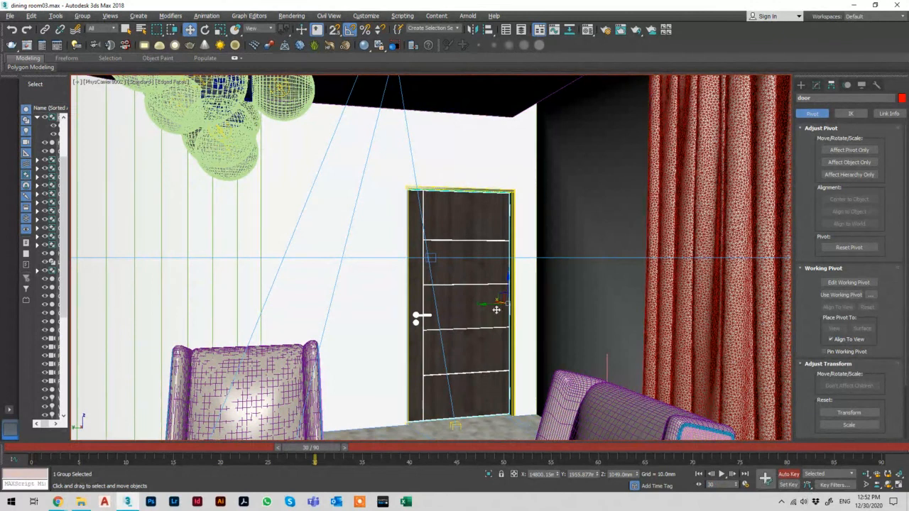
key(e)
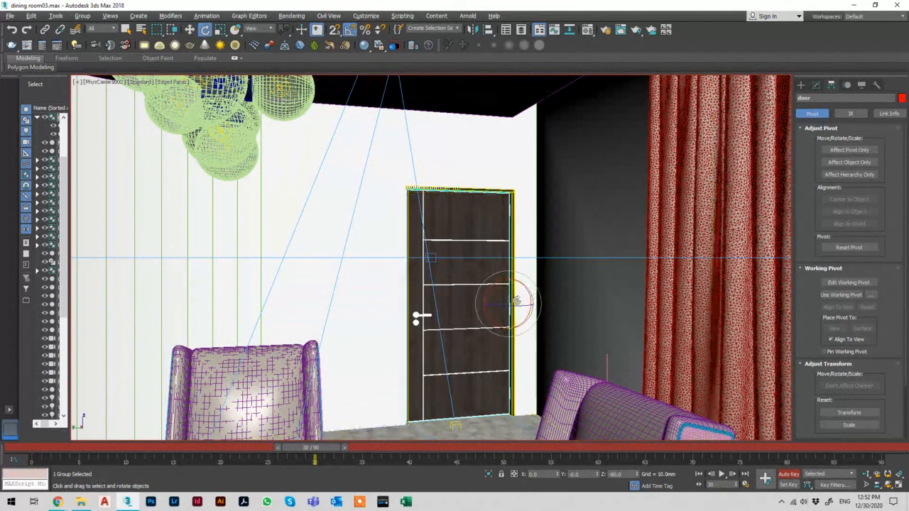
drag(531, 305, 544, 308)
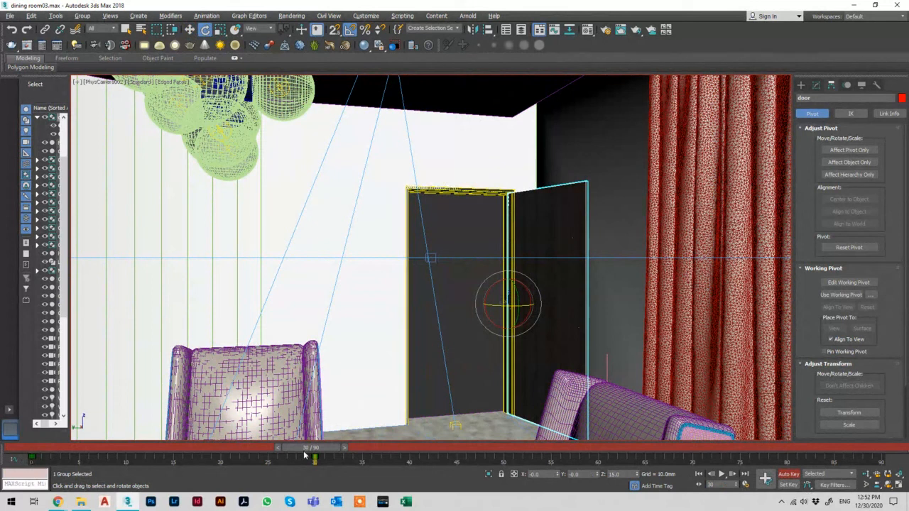
Step: Undo the door's last rotation at frame 30 and turn off Auto Key
key(ctrl+z)
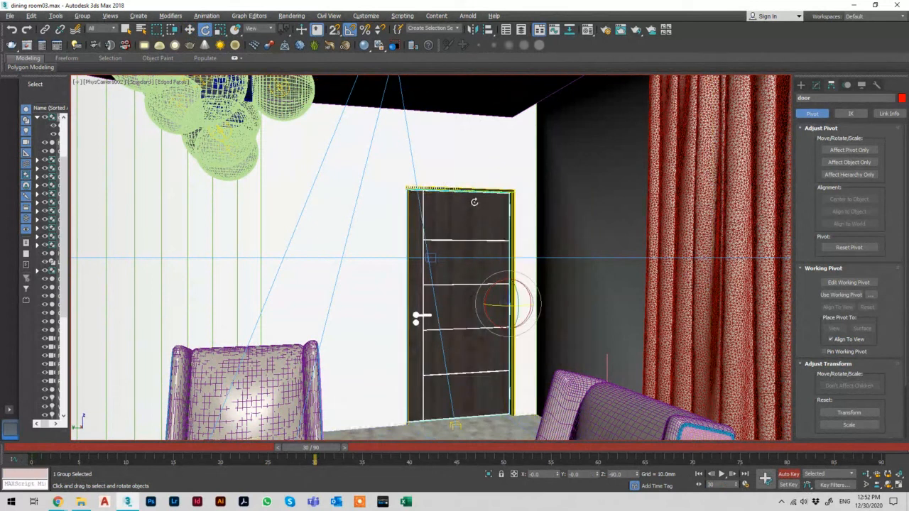
key(w)
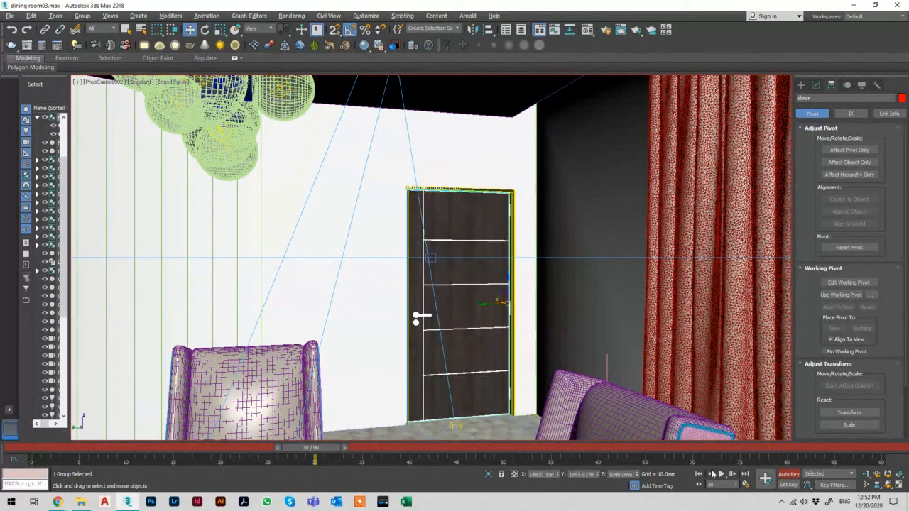
click(787, 486)
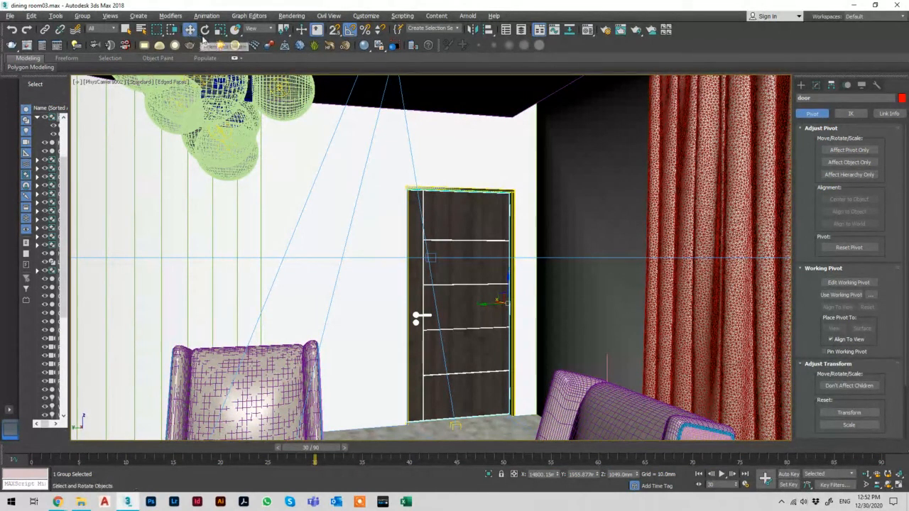
Step: Turn Auto Key on and rotate the door open about its hinge to a Z rotation of 0 degrees at frame 30
click(788, 473)
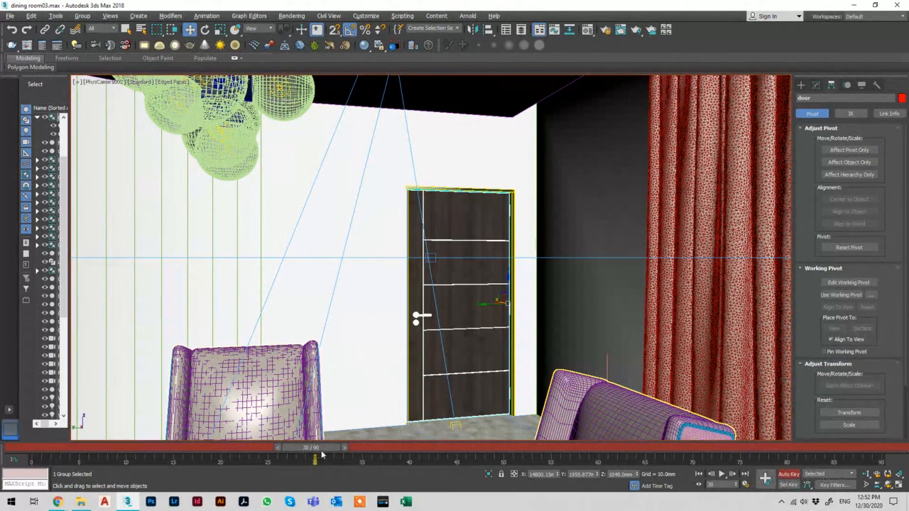
key(e)
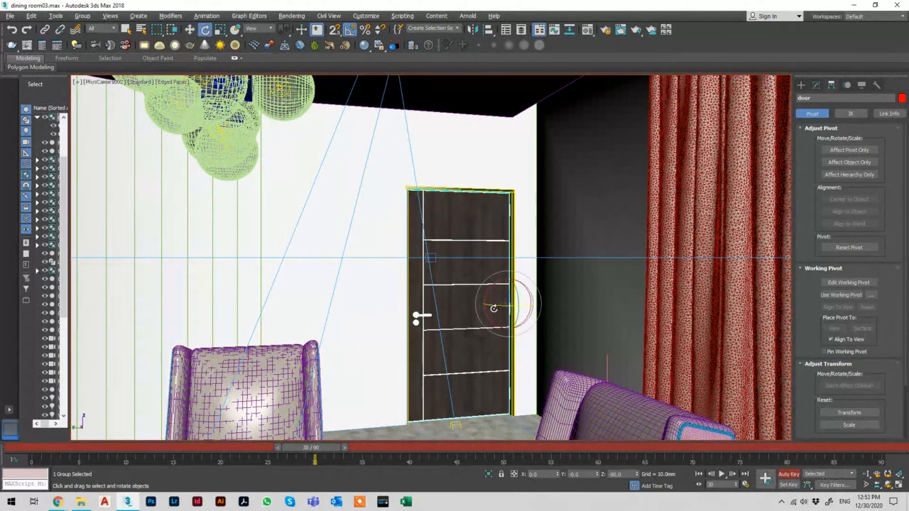
drag(494, 308, 534, 309)
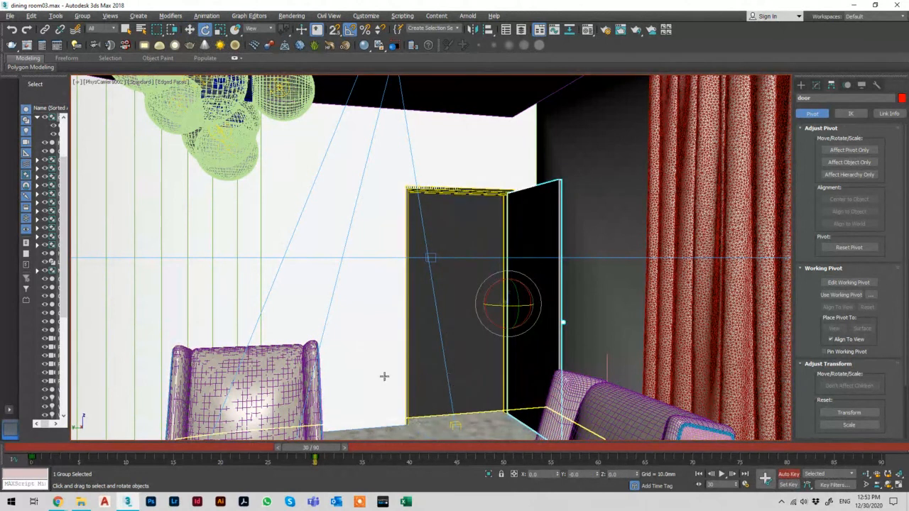
Step: At frame 22, move the door back through its frame along X to about 16823 mm, and scrub ahead to frame 31
drag(315, 447, 233, 448)
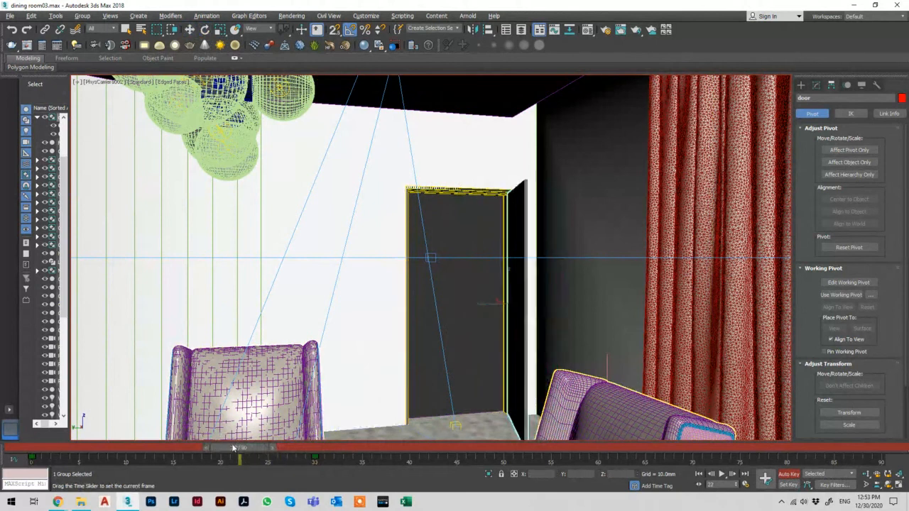
key(w)
drag(501, 303, 441, 291)
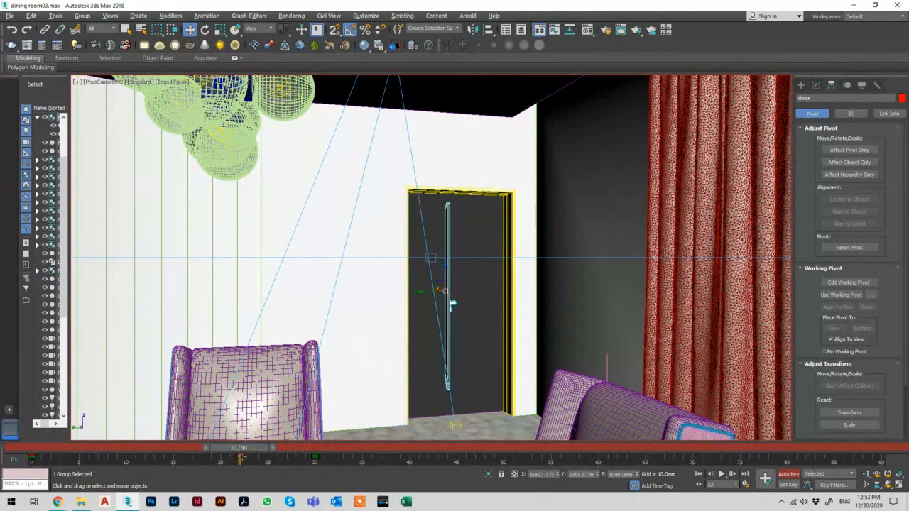
drag(259, 453, 323, 446)
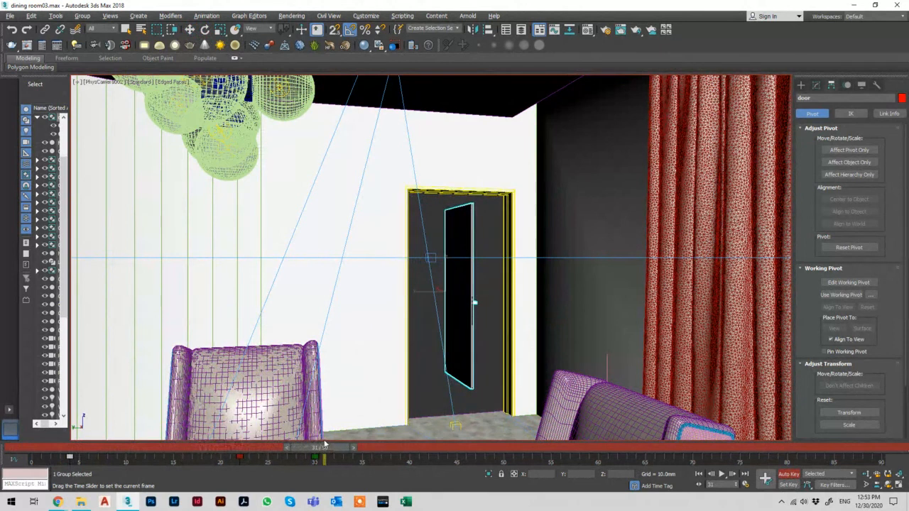
key(w)
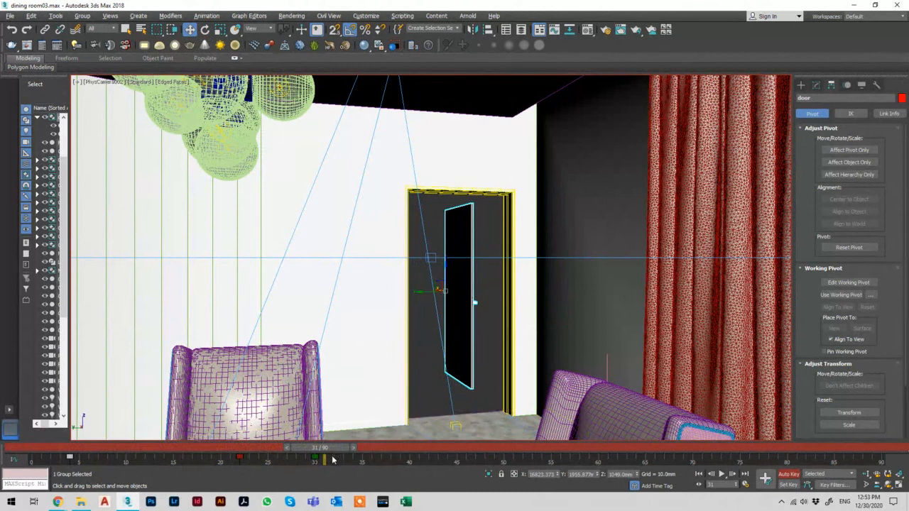
Step: Try deleting all of the door's animation keys while it is displaced, and undo the deletion
drag(329, 462, 3, 464)
key(Delete)
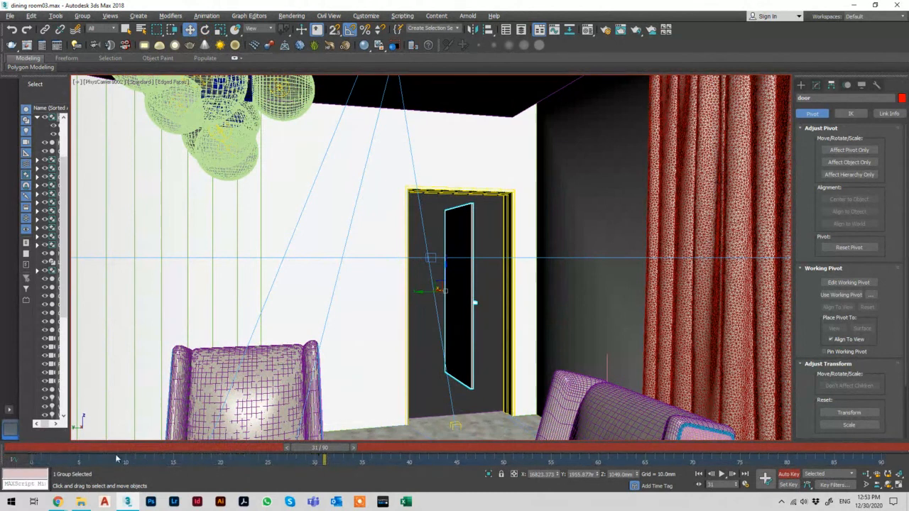
drag(320, 449, 55, 448)
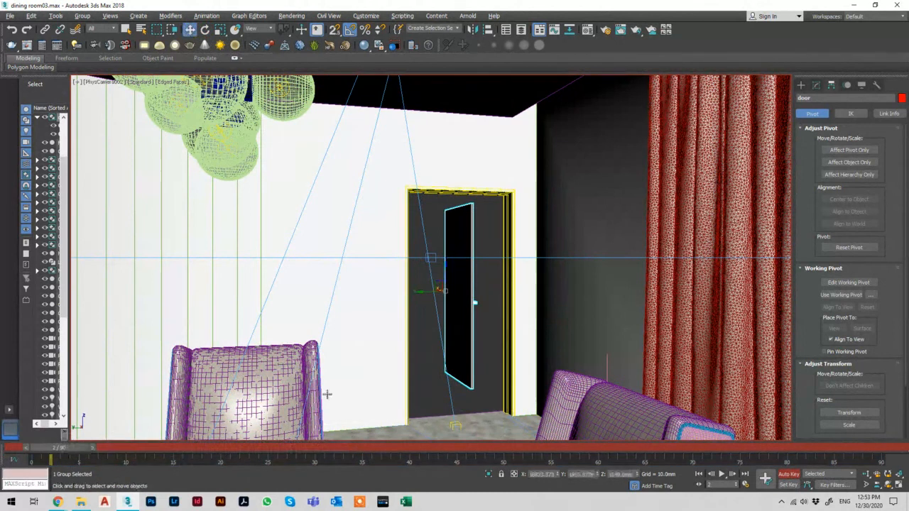
key(ctrl+z)
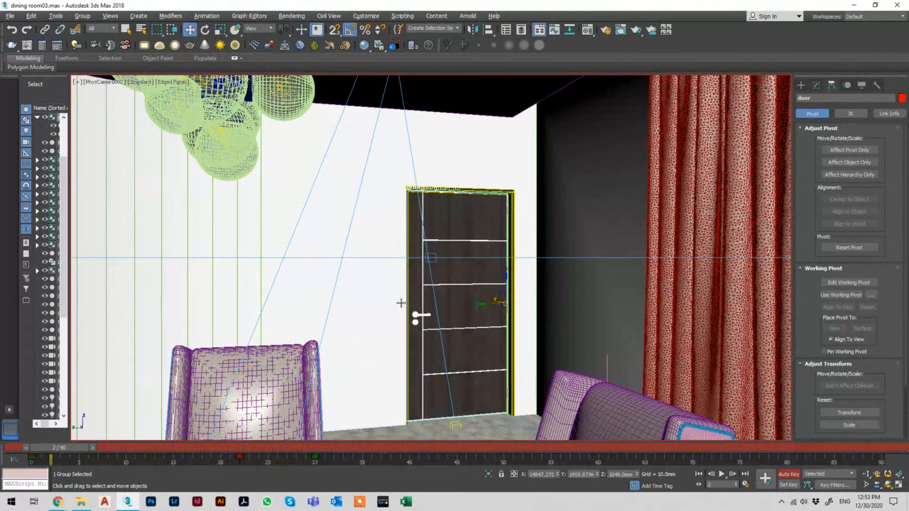
Step: Delete all of the door's animation keys at frame 0, keeping the door closed in its frame
drag(337, 463, 28, 451)
key(Delete)
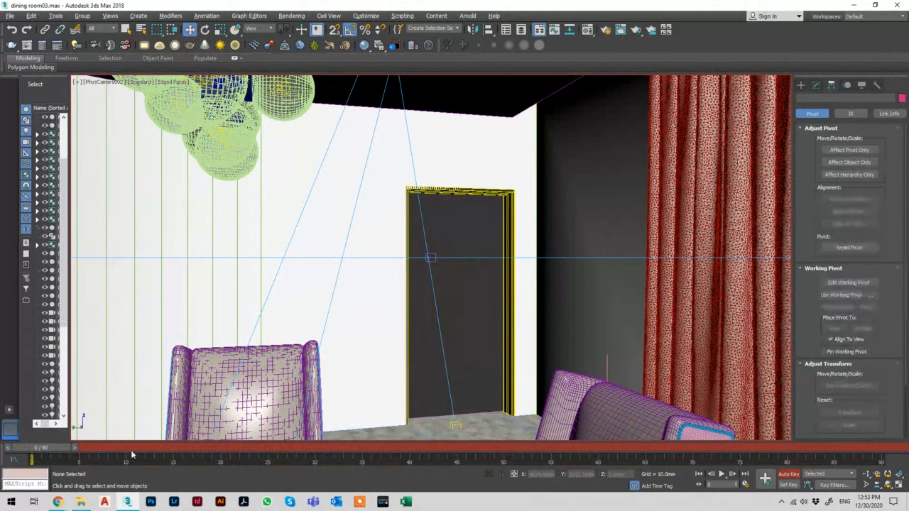
key(ctrl+z)
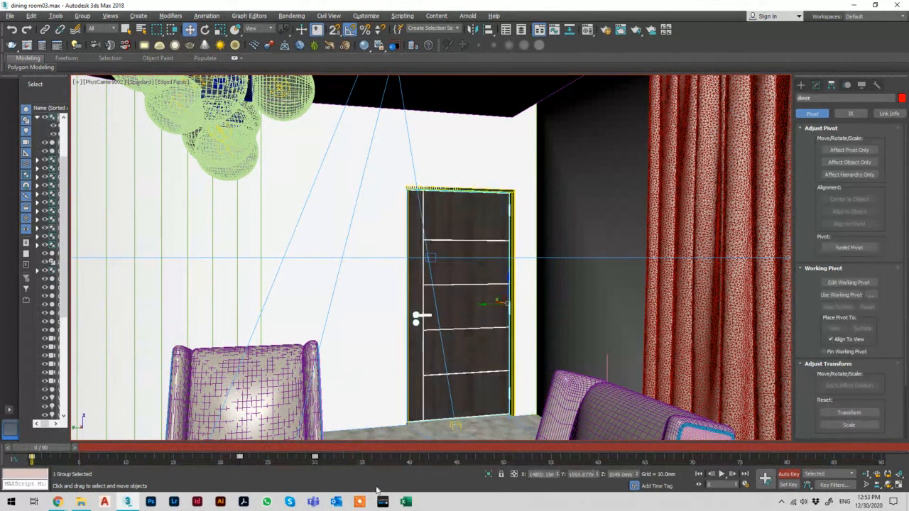
drag(351, 463, 6, 466)
key(Delete)
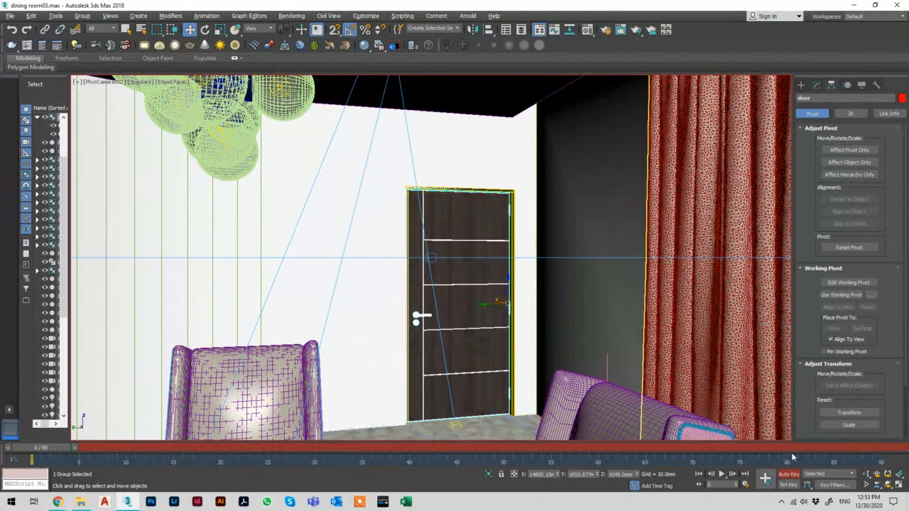
Step: Turn on Set Key mode and key the door at frame 20, moved back along X to about 16119 mm
click(790, 486)
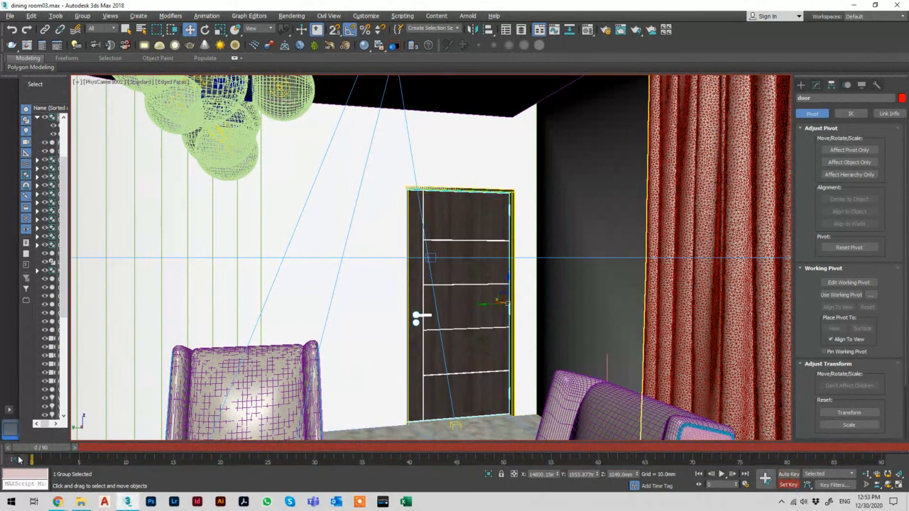
drag(31, 449, 209, 447)
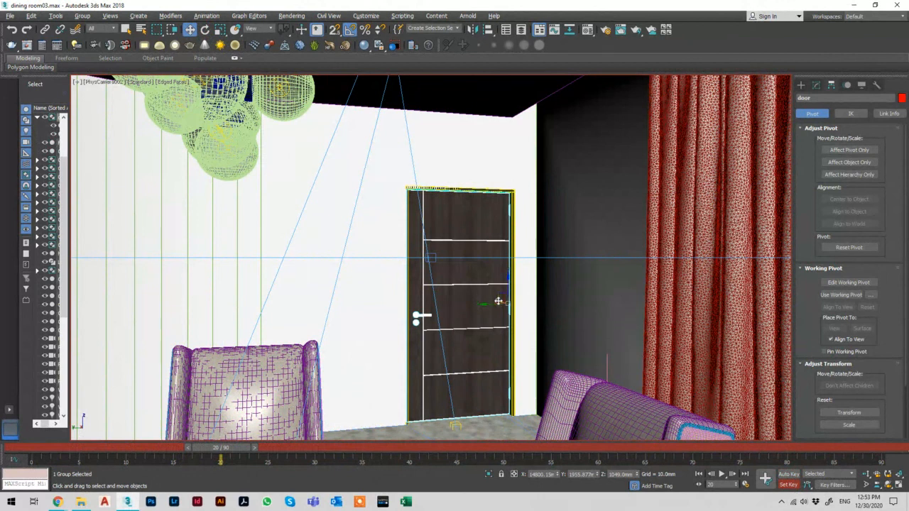
drag(498, 301, 454, 258)
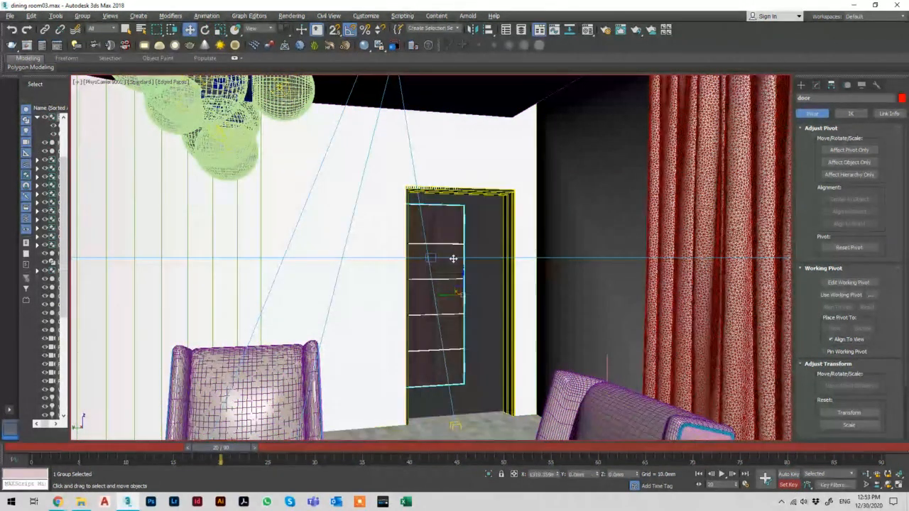
click(766, 479)
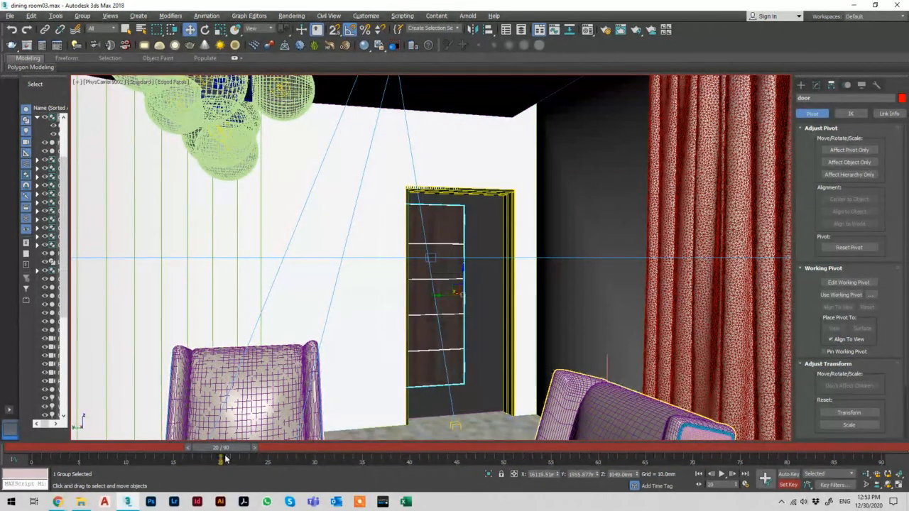
Step: At frame 30, rotate the door to a Z rotation of 170 degrees and set a key for it
drag(221, 448, 318, 448)
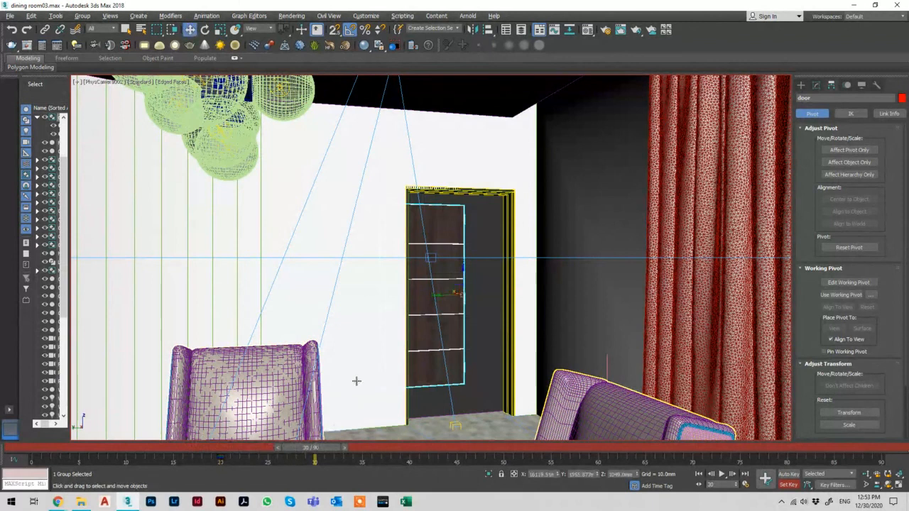
click(446, 305)
key(e)
drag(450, 298, 449, 300)
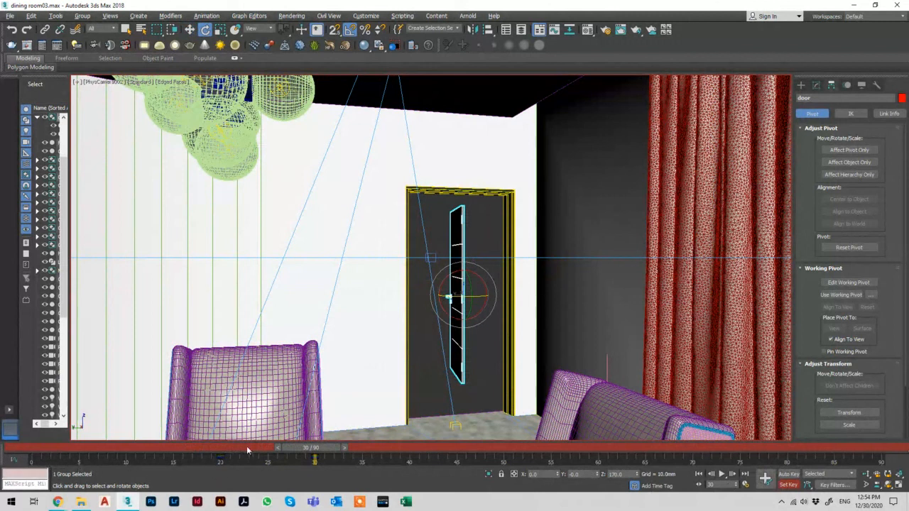
Step: At frame 0, move the door back into its frame at about X 14803 mm and set a key
drag(291, 448, 45, 447)
key(e)
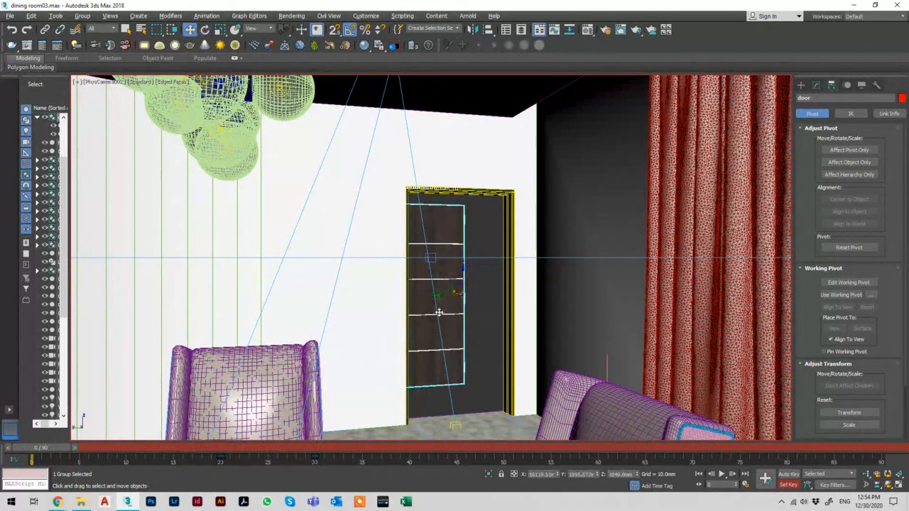
key(w)
drag(458, 293, 518, 302)
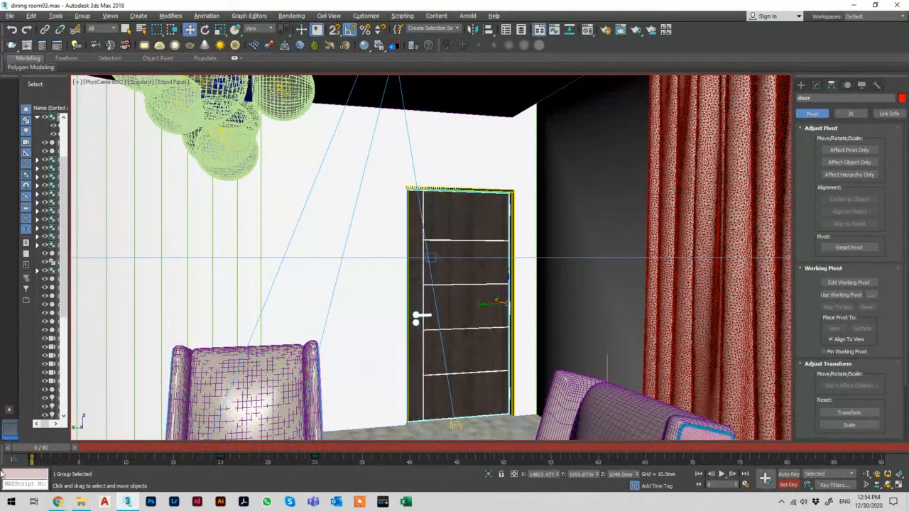
Step: Review the door's keyed motion between frames 0 and 31, scrubbing and stepping backwards and forwards
drag(34, 451, 317, 442)
key(w)
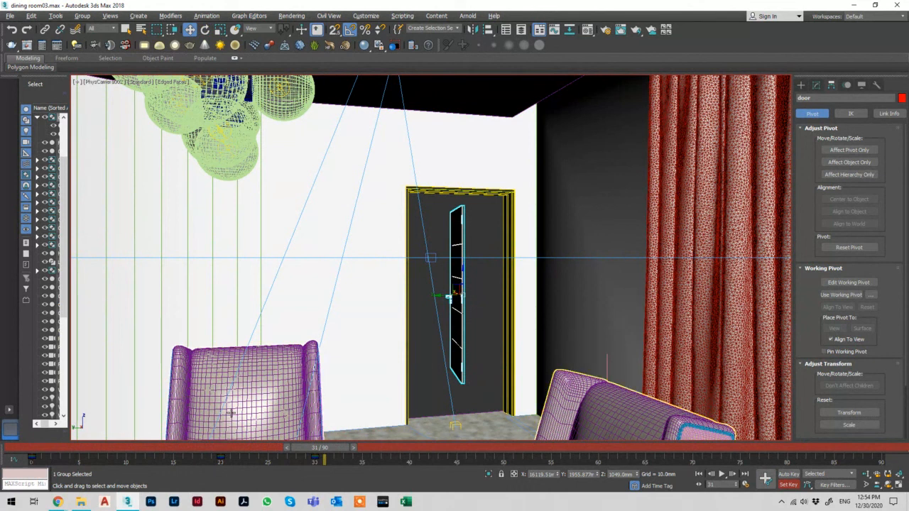
key(comma)
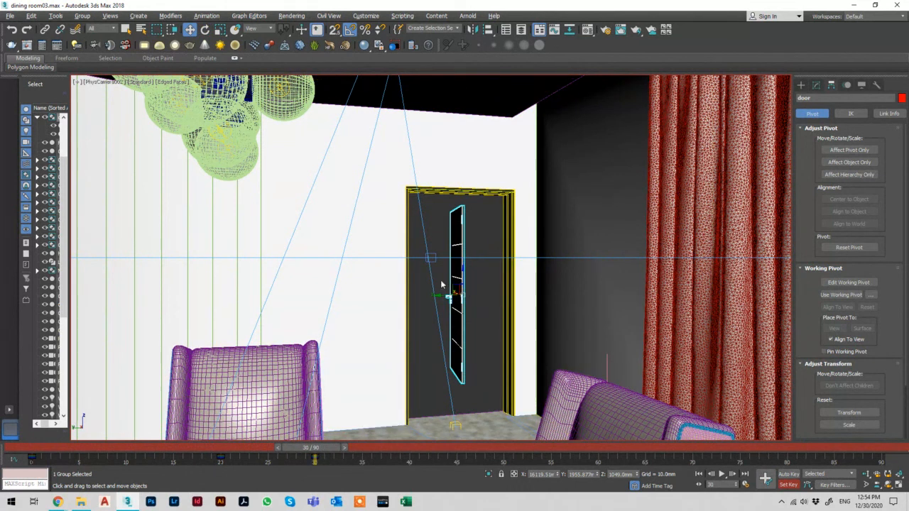
key(comma)
key(comma)
key(comma)
key(comma)
key(comma)
key(comma)
key(comma)
key(comma)
key(comma)
key(comma)
key(comma)
key(comma)
key(comma)
key(comma)
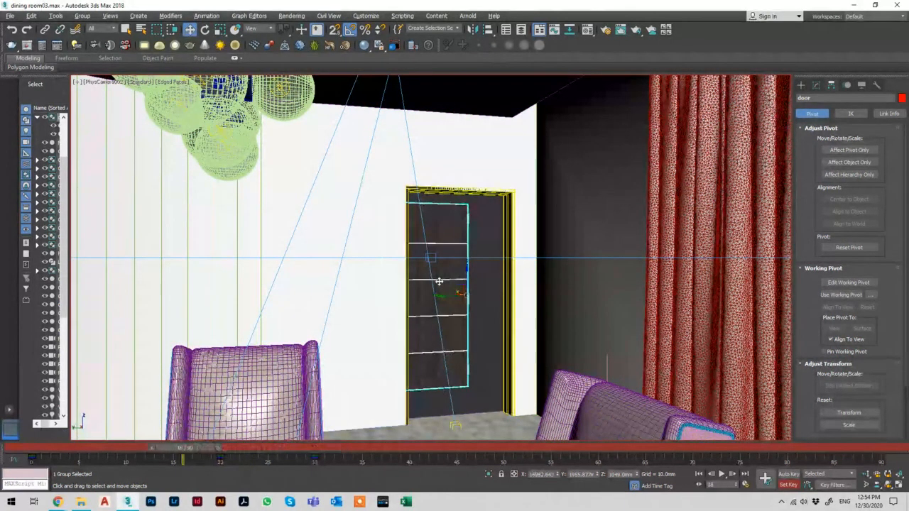
key(comma)
key(comma)
key(comma)
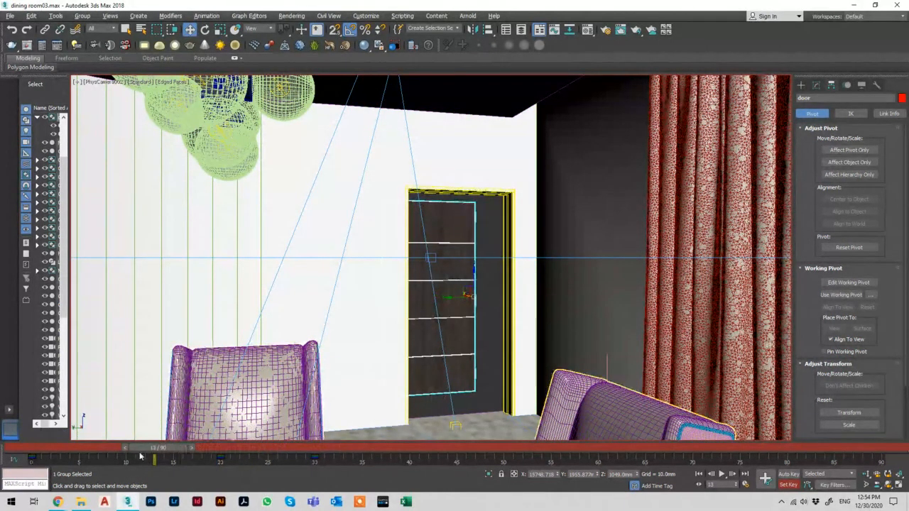
key(Home)
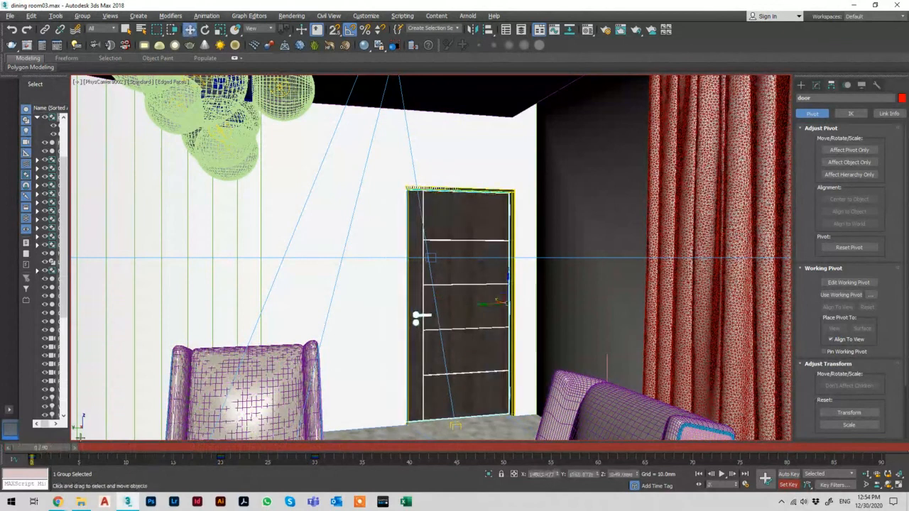
key(period)
key(period)
key(period)
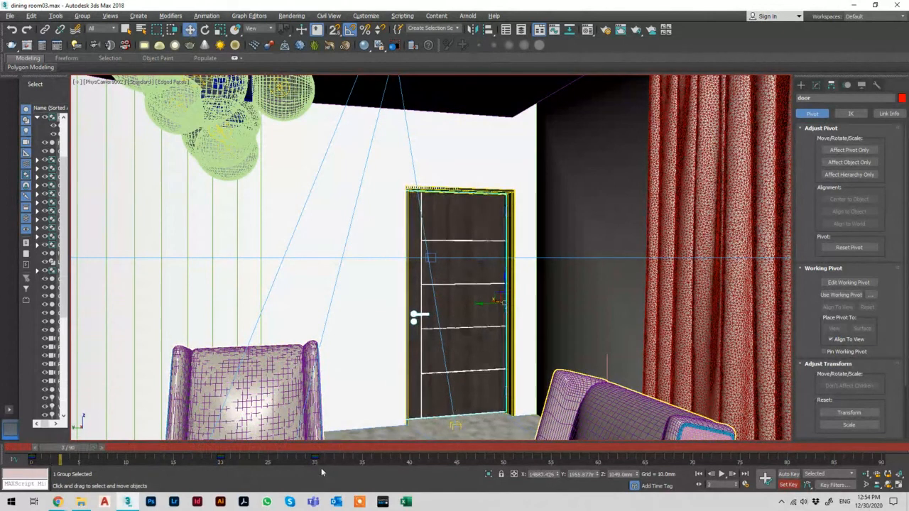
key(period)
key(period)
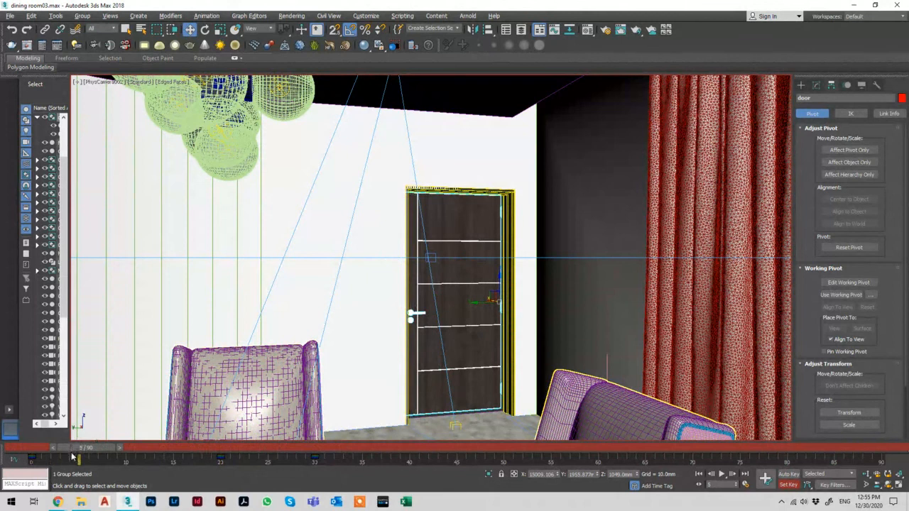
Step: Clear the door's existing keys at frame 0, and set a key for the closed door at frame 30
key(Home)
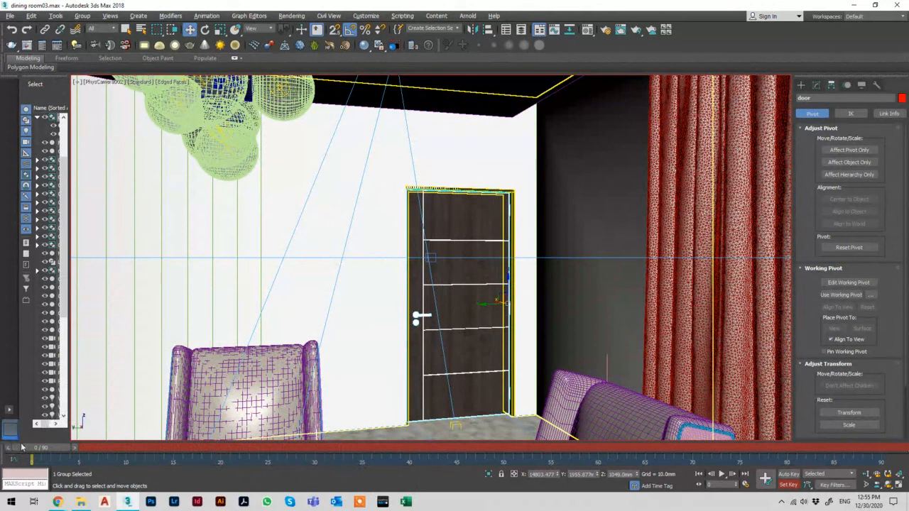
drag(30, 447, 305, 440)
key(w)
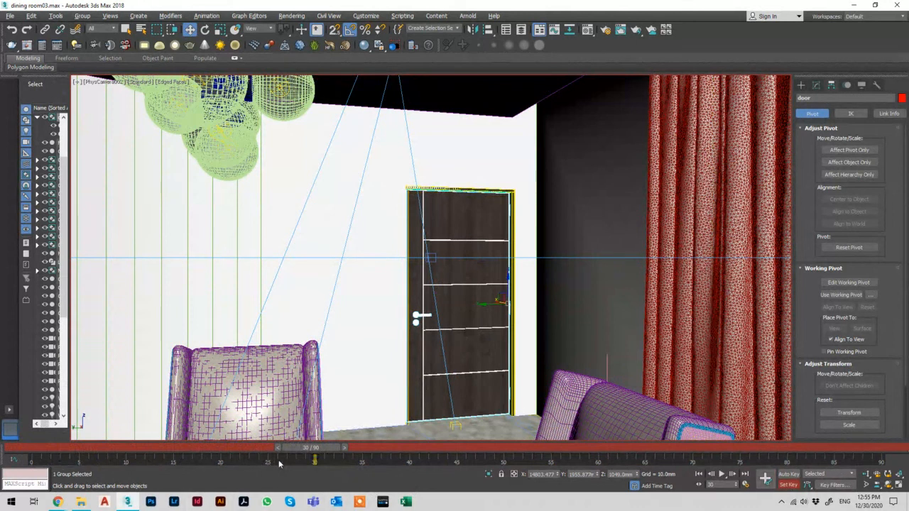
Step: At frame 60, turn on Auto Key and rotate the door open to a Z rotation of 180 degrees
drag(305, 449, 589, 446)
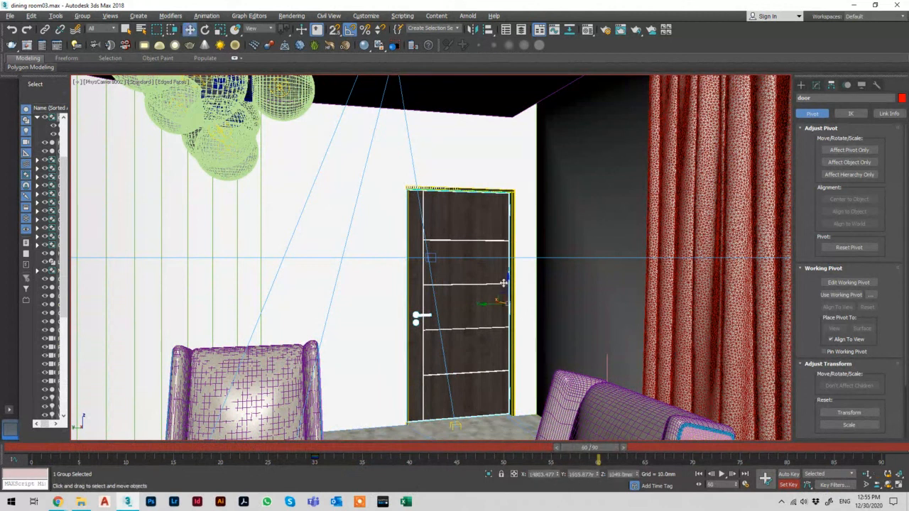
key(e)
drag(499, 308, 458, 296)
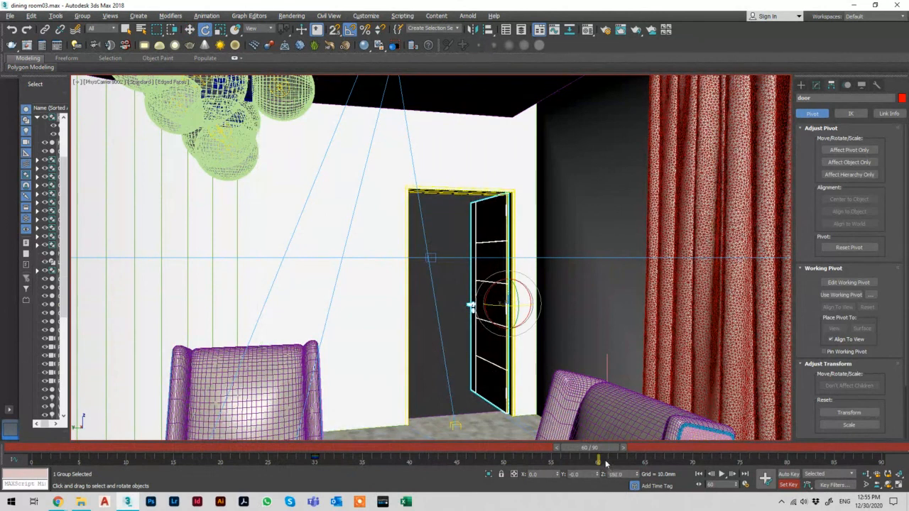
click(787, 475)
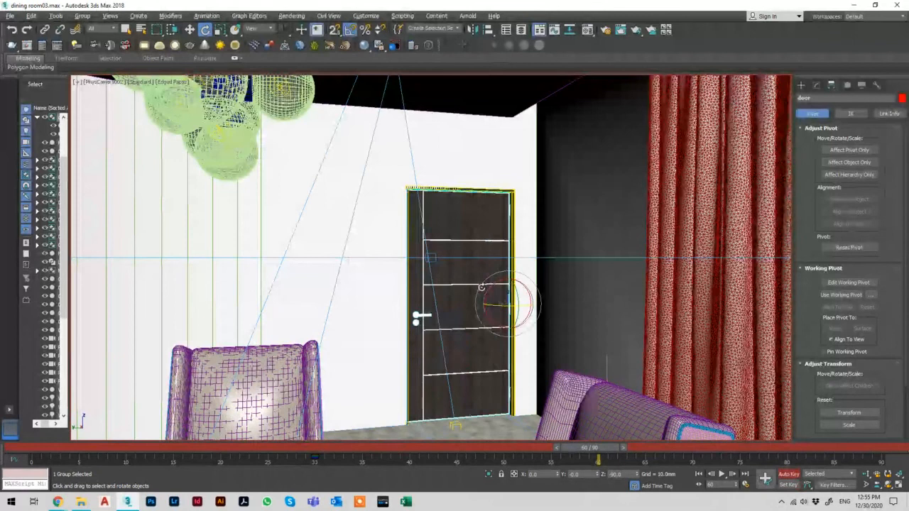
drag(507, 307, 468, 302)
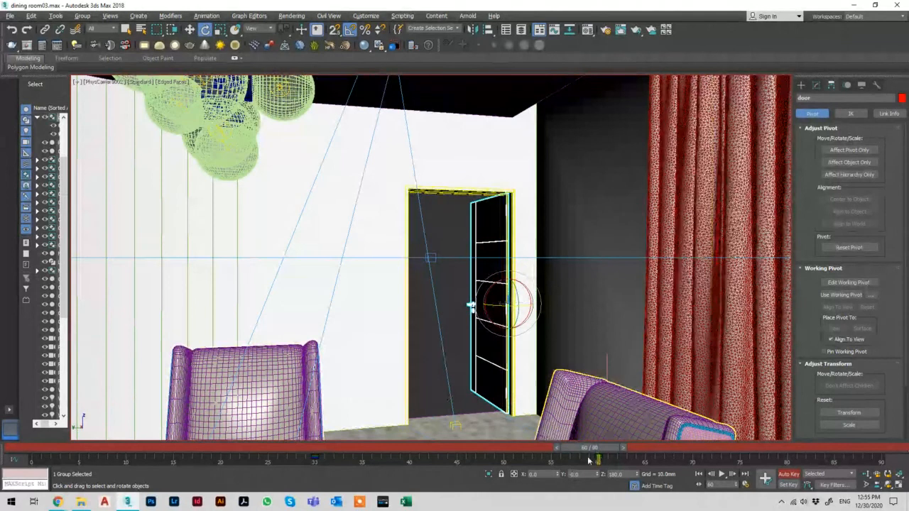
Step: At frame 90, rotate the door back to closed and turn Auto Key off, scrubbing back to frame 2 to review the swing
drag(601, 448, 898, 448)
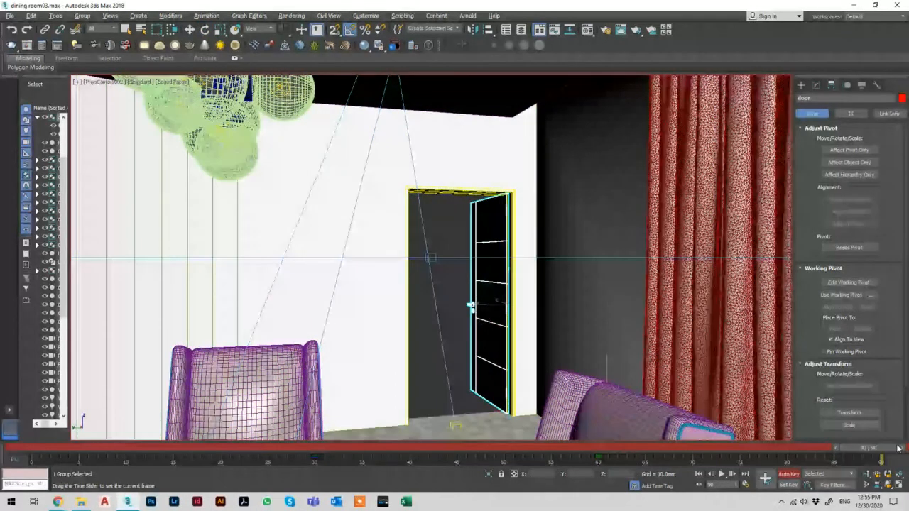
key(e)
drag(498, 305, 538, 297)
key(w)
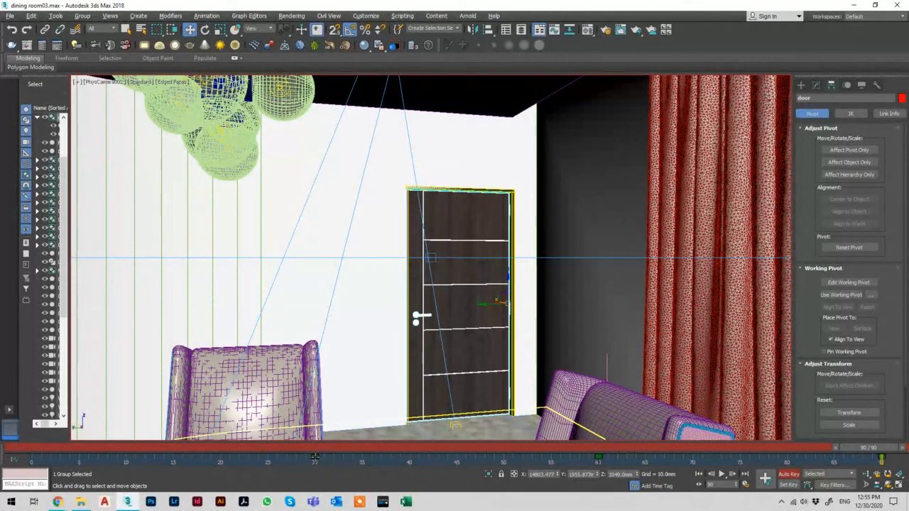
click(788, 474)
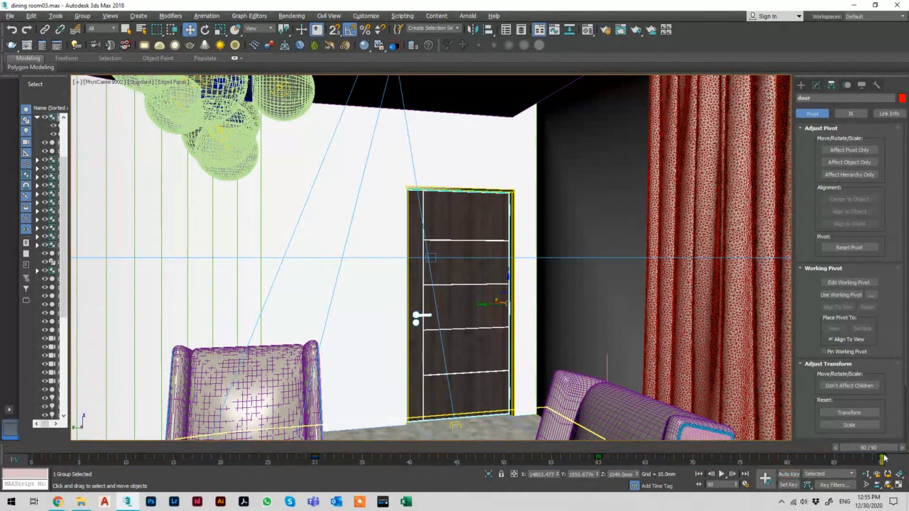
drag(880, 451, 78, 389)
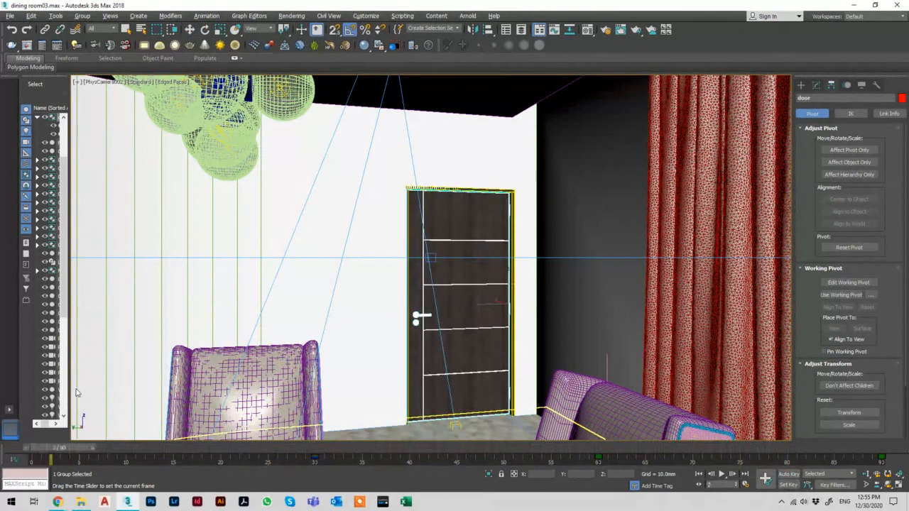
key(w)
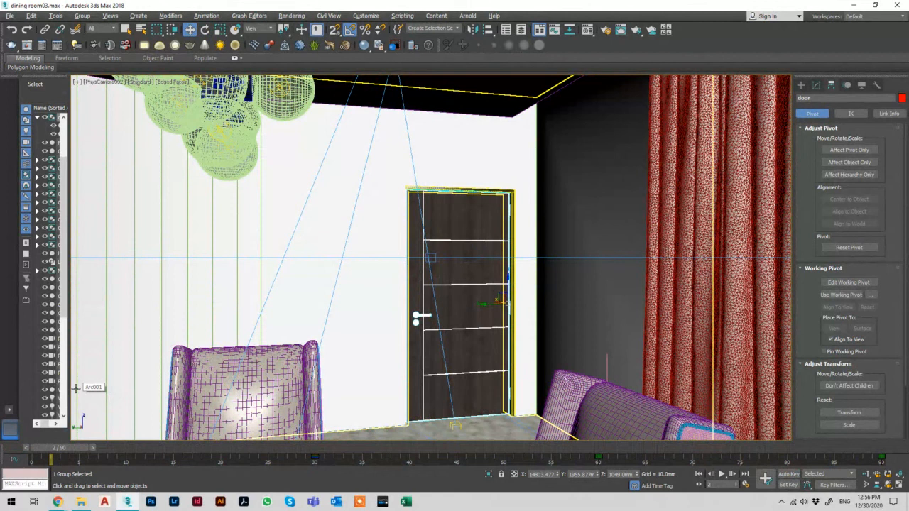
Step: Turn Auto Key on and, at frame 40, move the door out of its hinged position toward the handle side of the frame
click(788, 474)
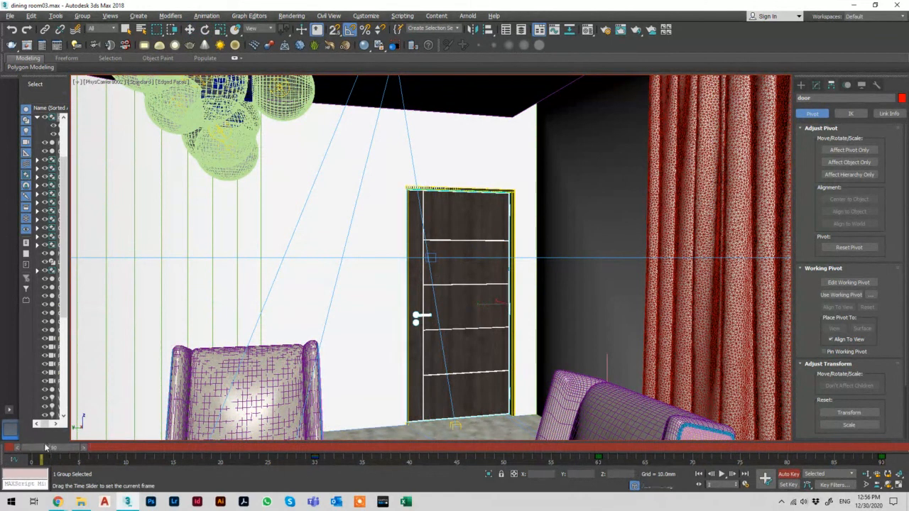
drag(64, 448, 312, 450)
key(w)
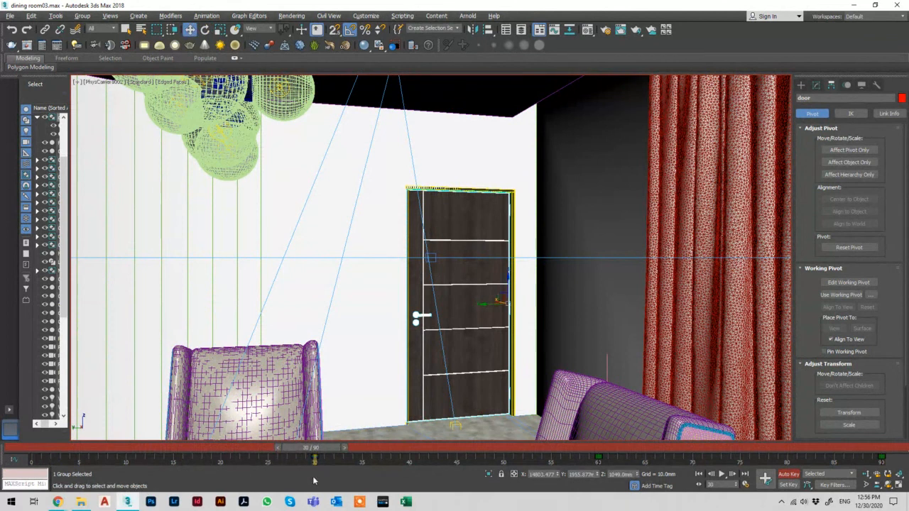
drag(311, 452, 414, 449)
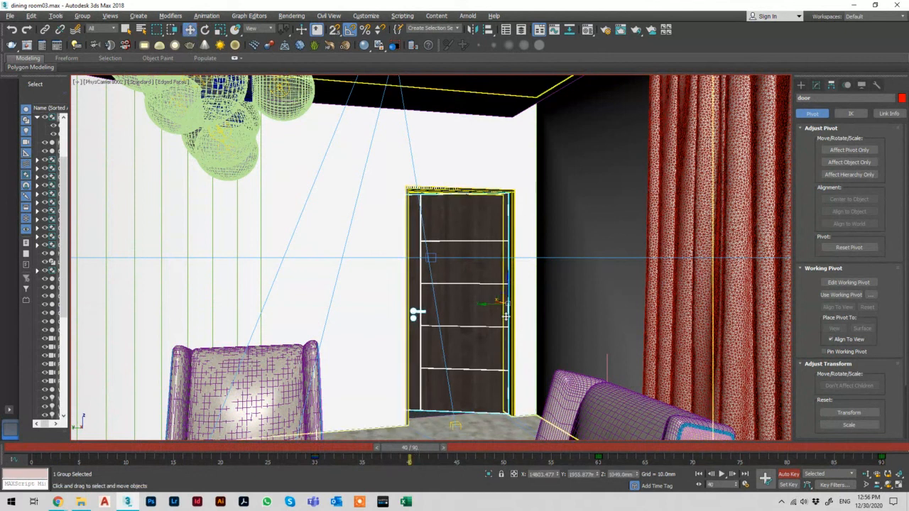
drag(500, 303, 445, 282)
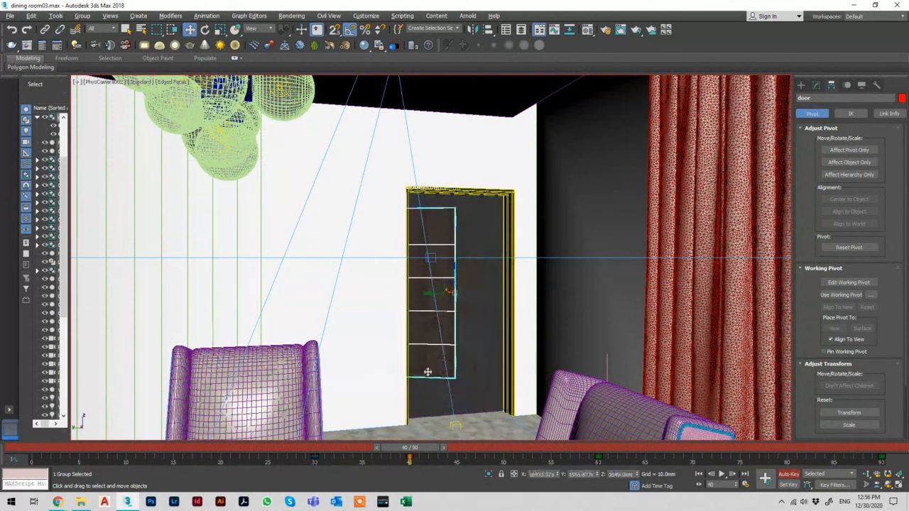
Step: At frame 70, move the door back toward the hinge side to about Y 1186 mm, scrub to frame 30 and turn Auto Key off
drag(413, 452, 691, 448)
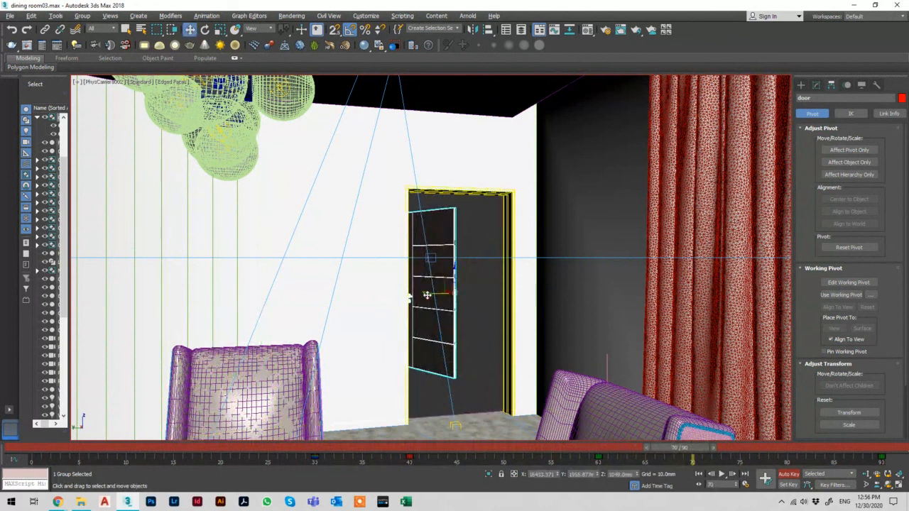
drag(429, 295, 500, 292)
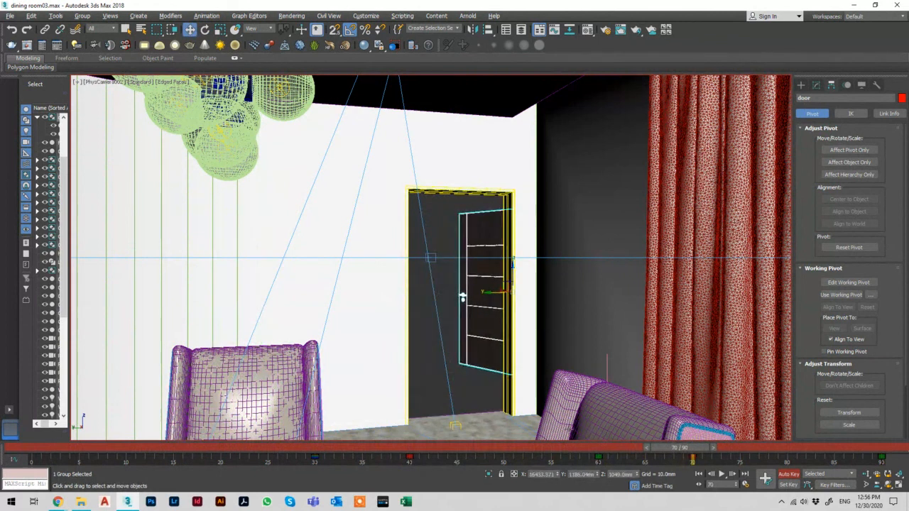
mouse_move(678, 448)
mouse_down()
mouse_move(314, 446)
mouse_move(696, 457)
mouse_move(446, 434)
mouse_move(401, 446)
mouse_move(684, 458)
mouse_up()
right_click(684, 459)
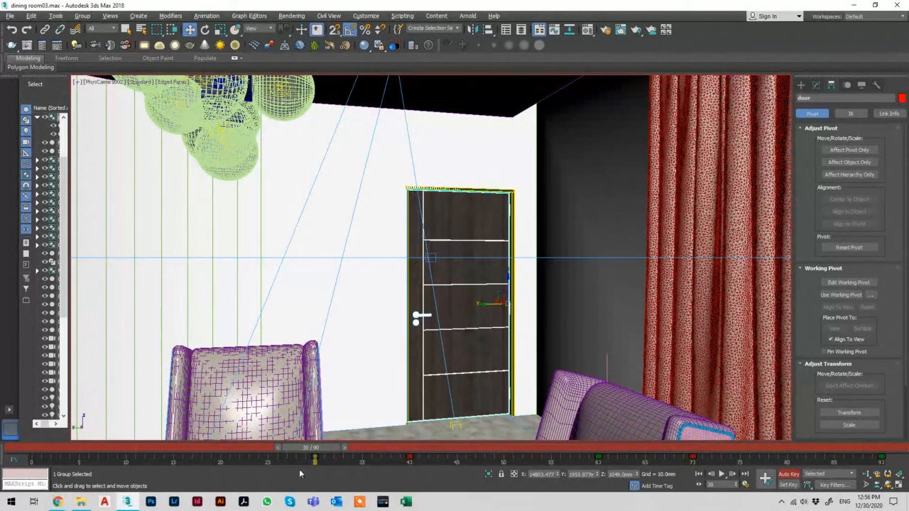
click(790, 475)
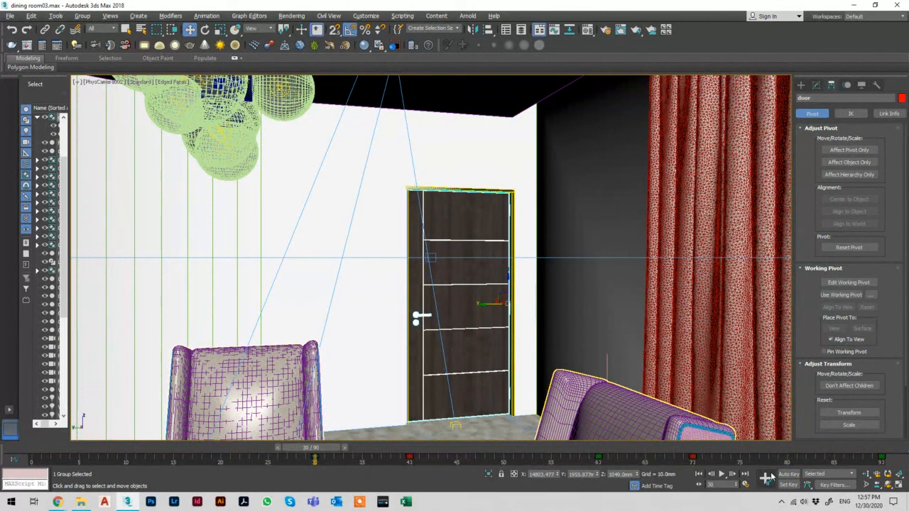
Step: Switch the viewport to the PhysCamera001 view
key(c)
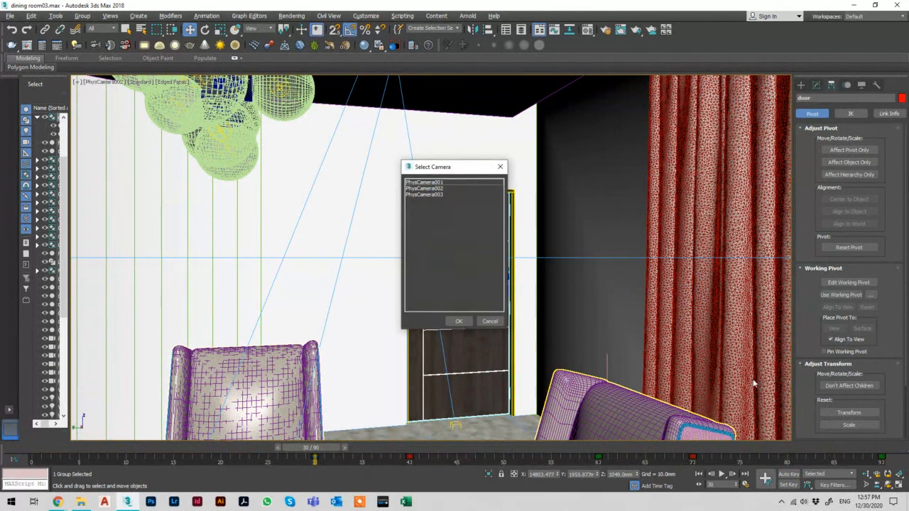
double_click(419, 189)
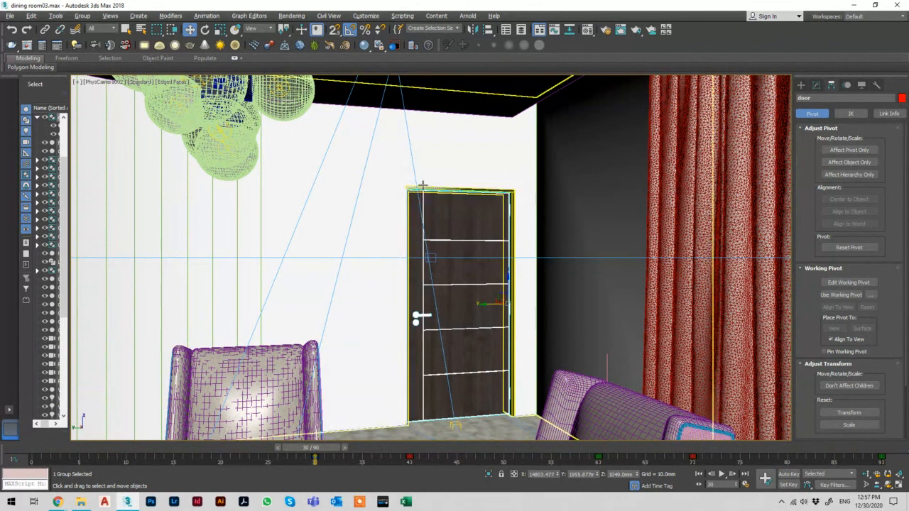
key(c)
double_click(426, 181)
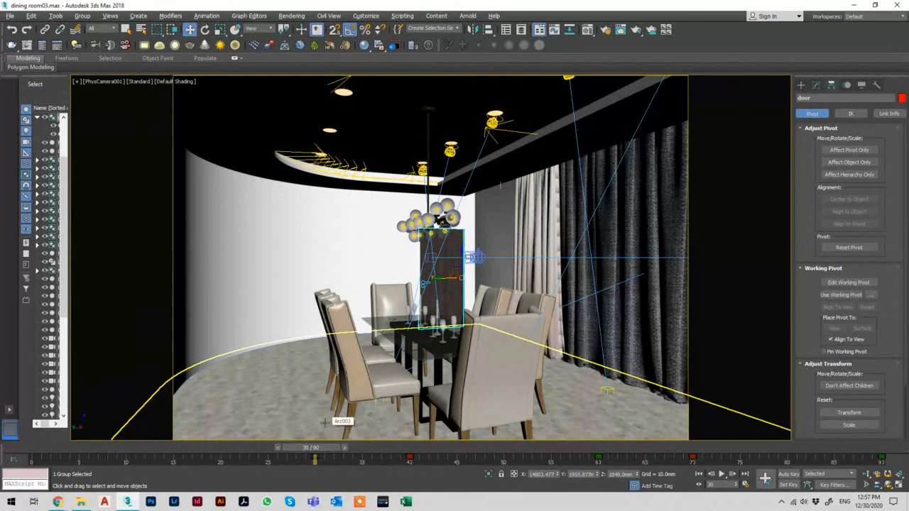
Step: Switch to the Bb Collaborate rendering session in the Chrome browser
key(alt+Tab)
key(alt+Tab)
key(alt+Tab)
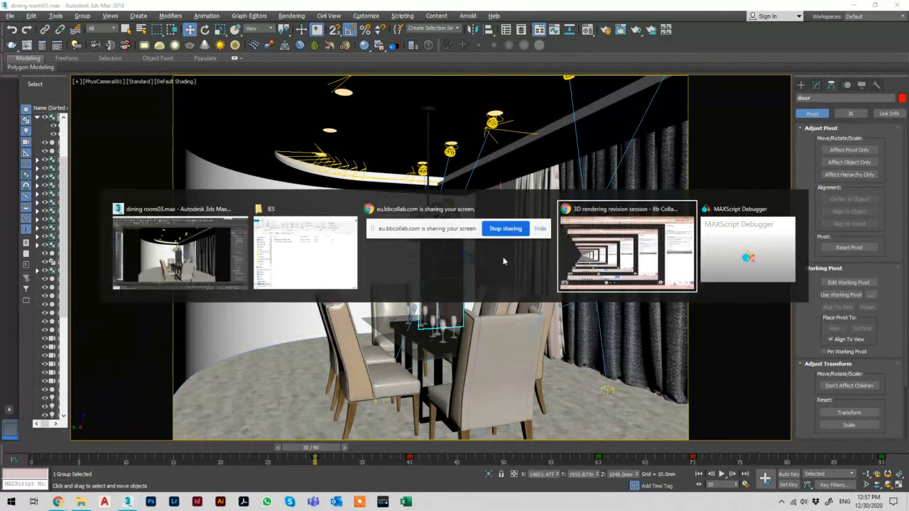
key(Escape)
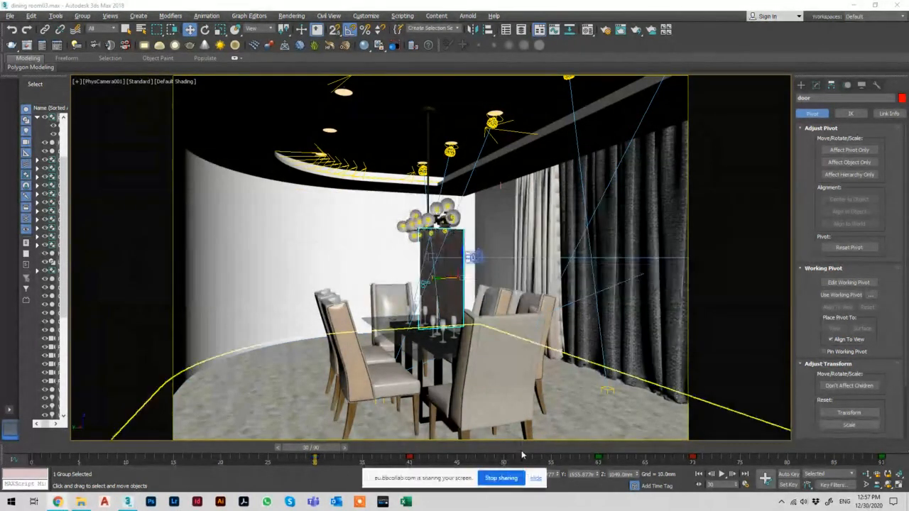
key(alt+Tab)
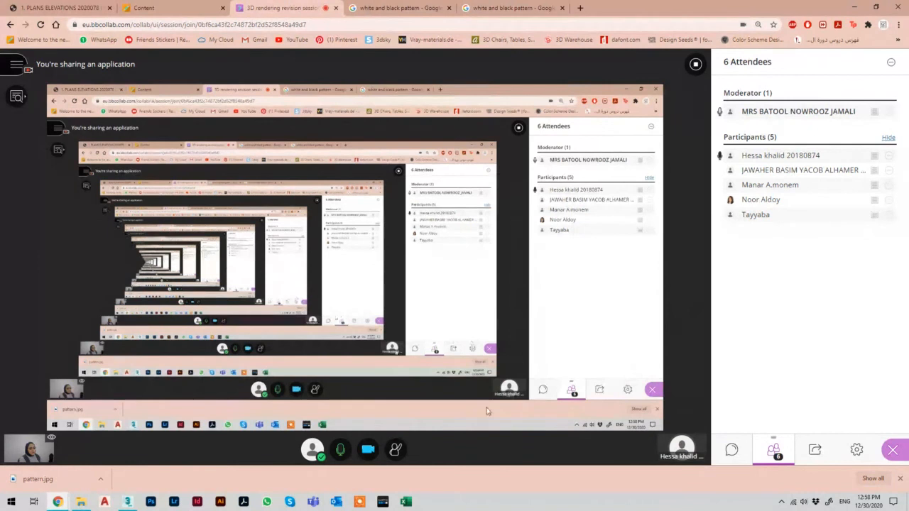
Step: Switch to InDesign and create a six-page facing-pages document from the recent 47p2.929 x 47p2.929 custom preset
click(198, 501)
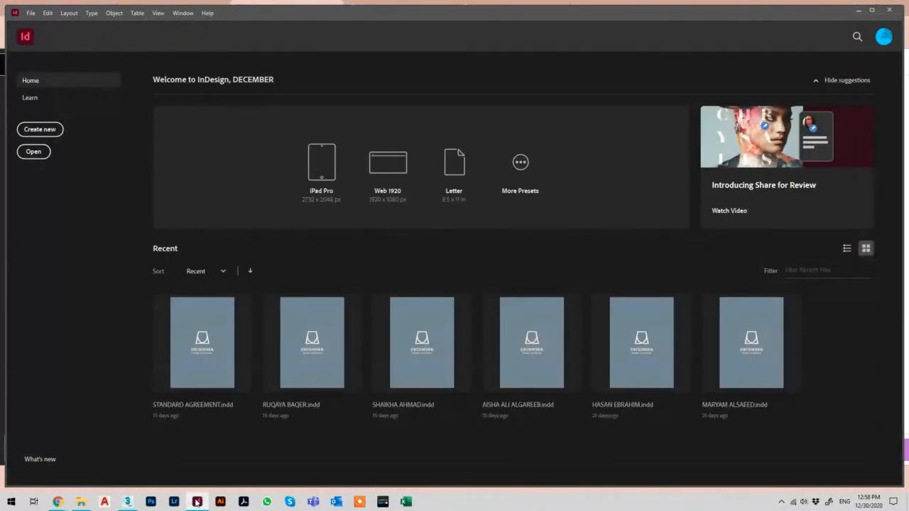
click(36, 131)
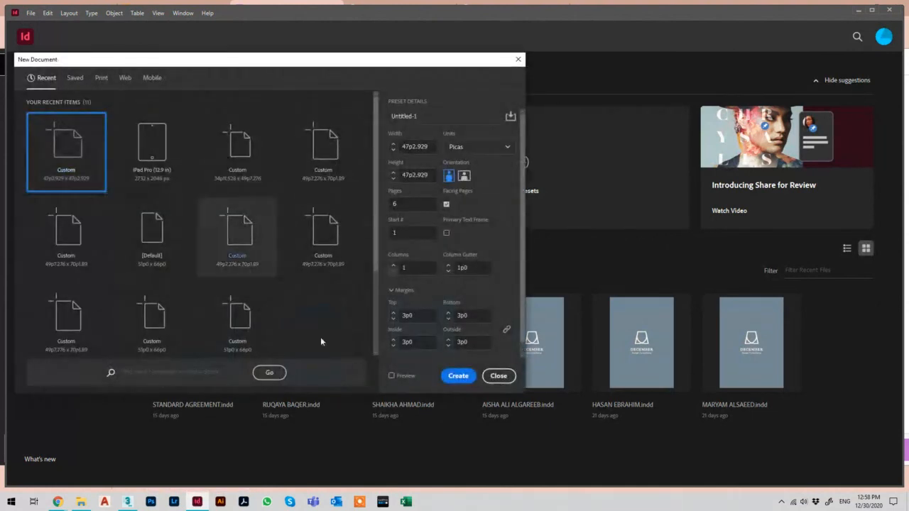
click(488, 375)
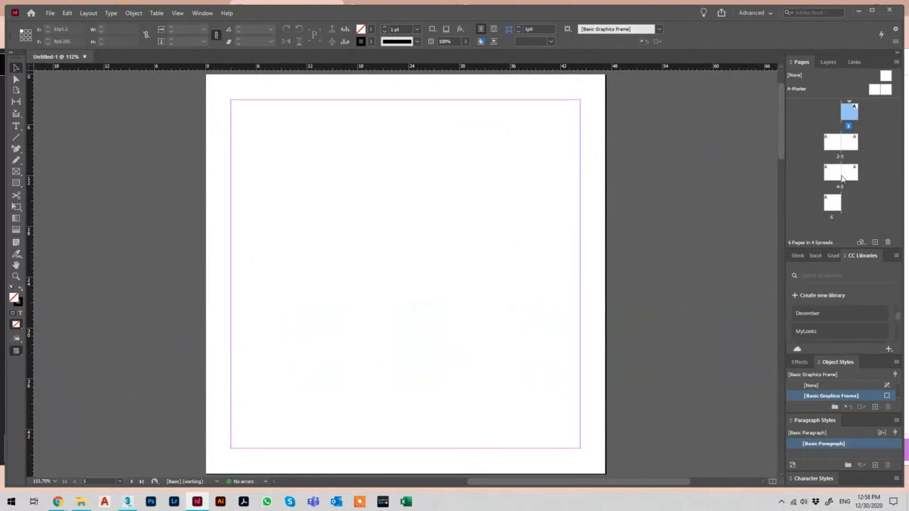
Step: Check which master is applied to pages 3, 1 and 6 against the A-Master spread
click(851, 144)
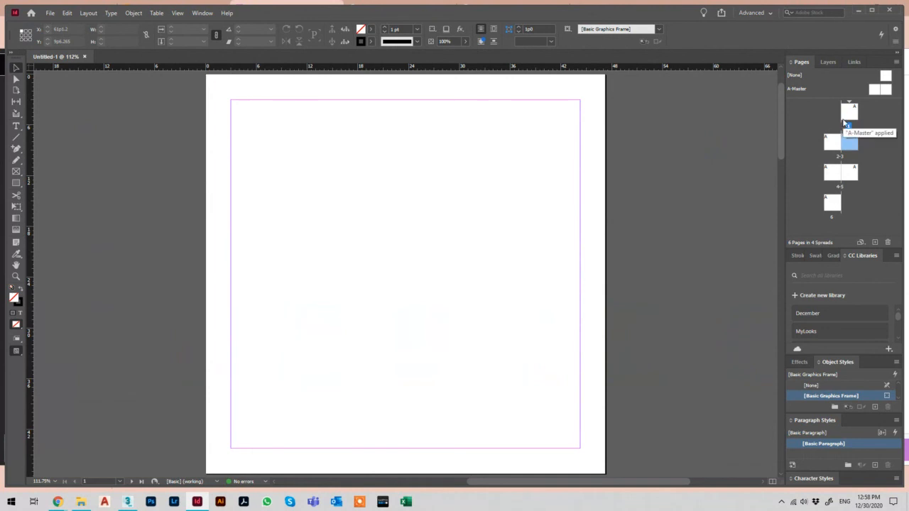
click(874, 89)
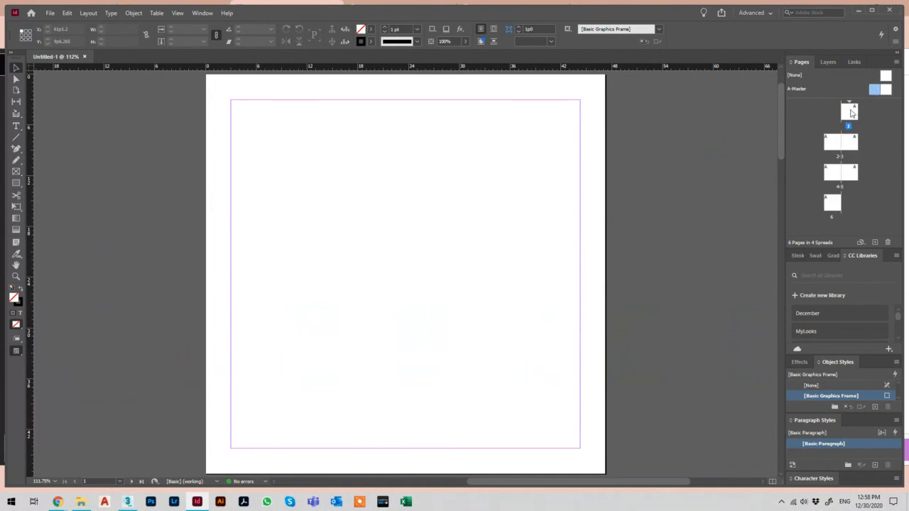
click(851, 112)
click(834, 203)
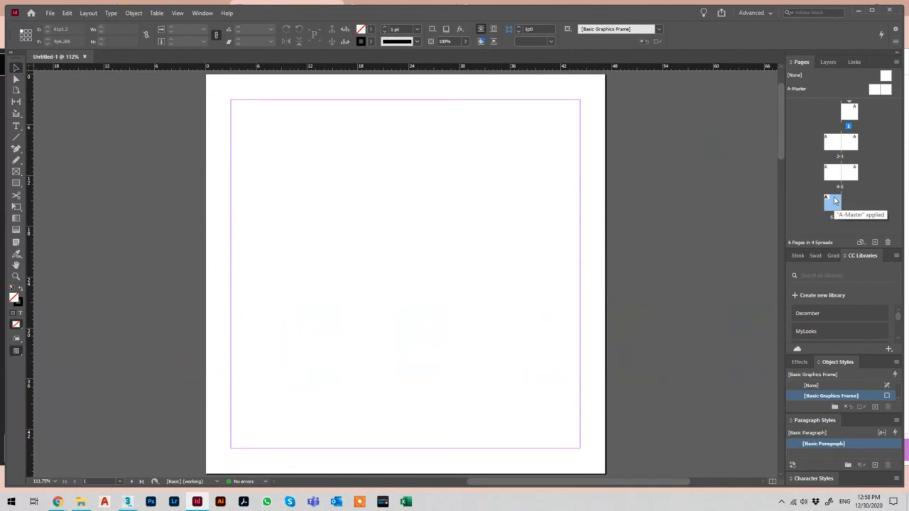
Step: Create a new two-page master spread with the default name and no base master
click(874, 89)
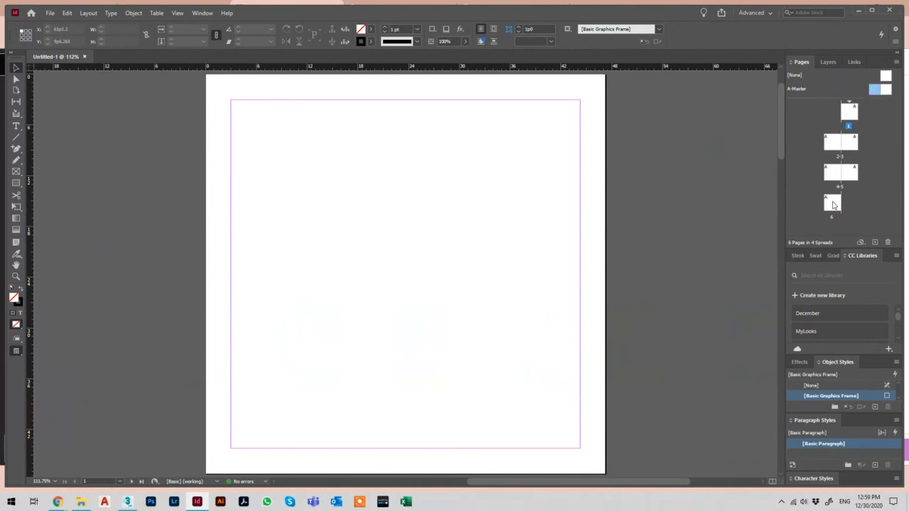
right_click(837, 91)
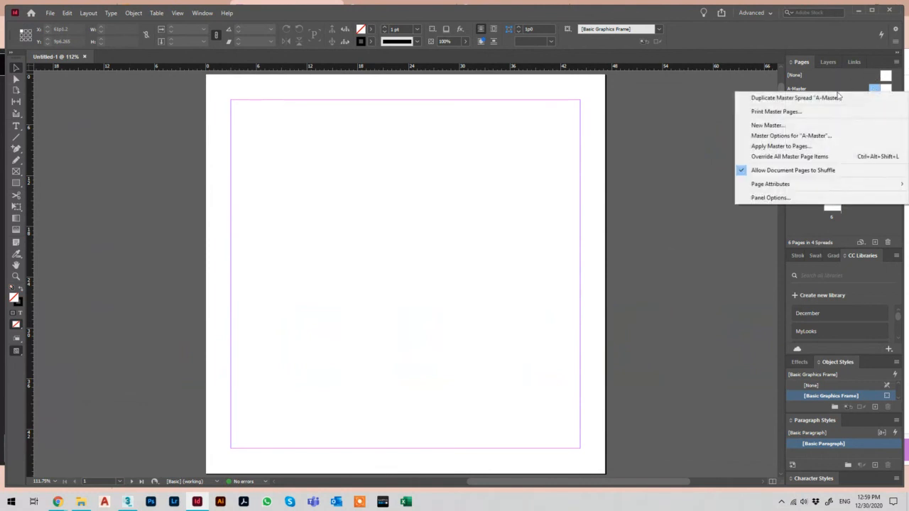
click(804, 132)
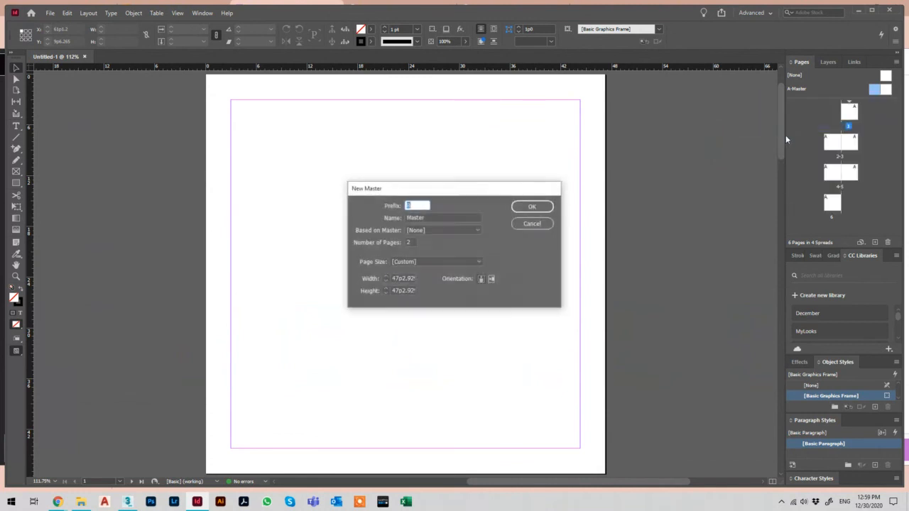
click(532, 206)
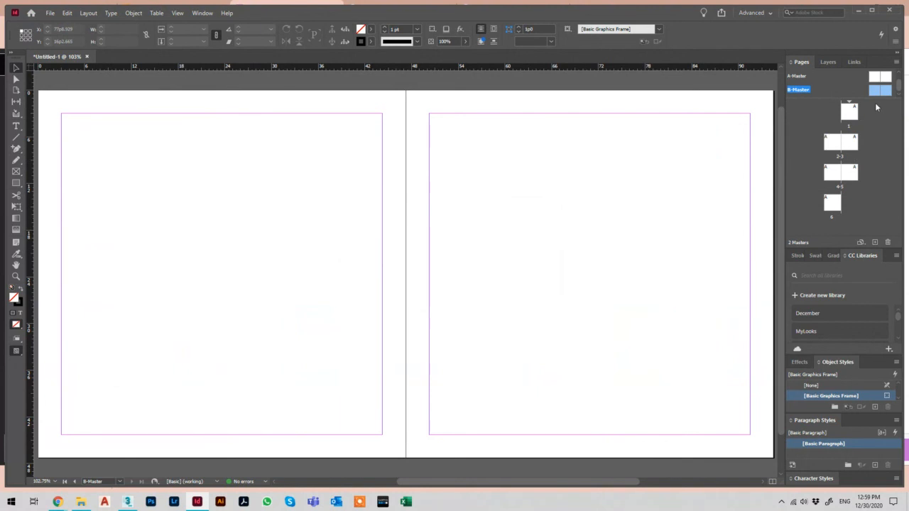
Step: Apply B-Master to page 3, and undo the accidental application of A-Master to the B-Master spread
drag(879, 90, 854, 146)
click(877, 90)
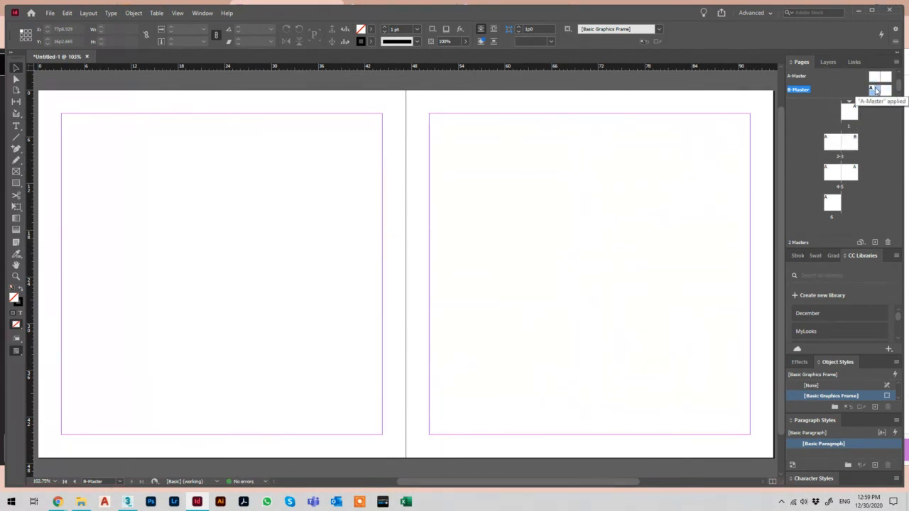
key(ctrl+z)
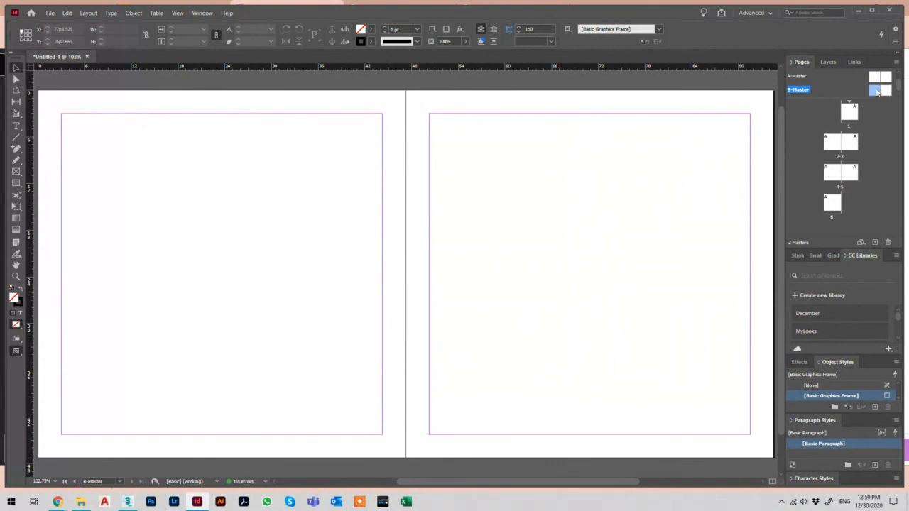
Step: Apply B-Master to page 2, and switch from InDesign to the Blackboard Collaborate session in the browser
drag(877, 91, 833, 143)
click(859, 12)
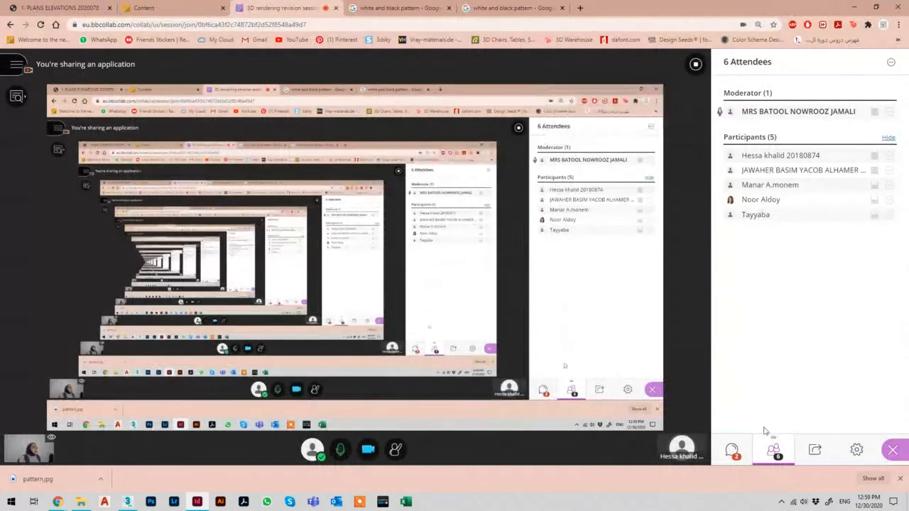
Step: Check the session's chat messages and attendee list, and stop sharing the screen
click(735, 449)
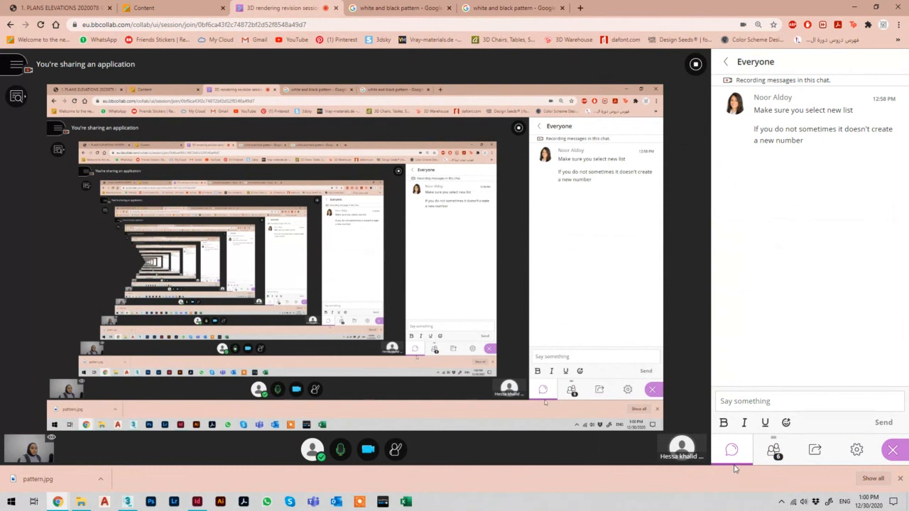
click(774, 454)
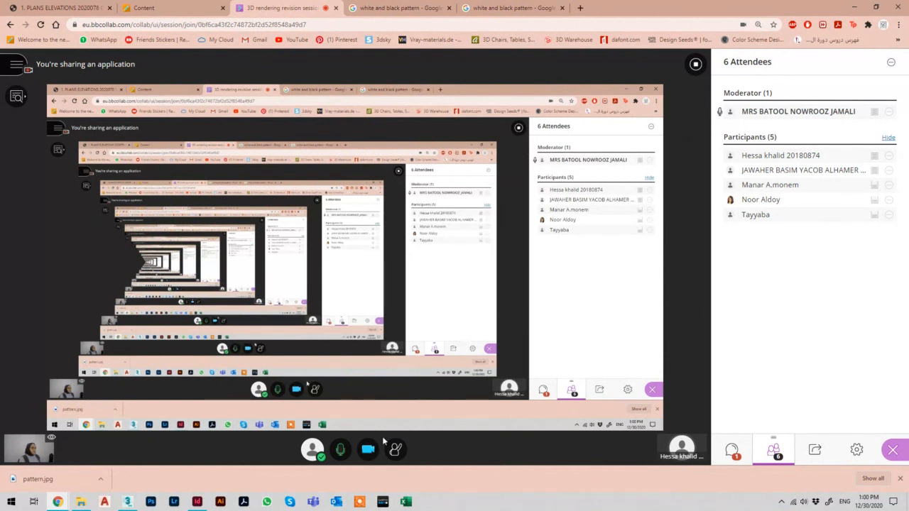
click(734, 449)
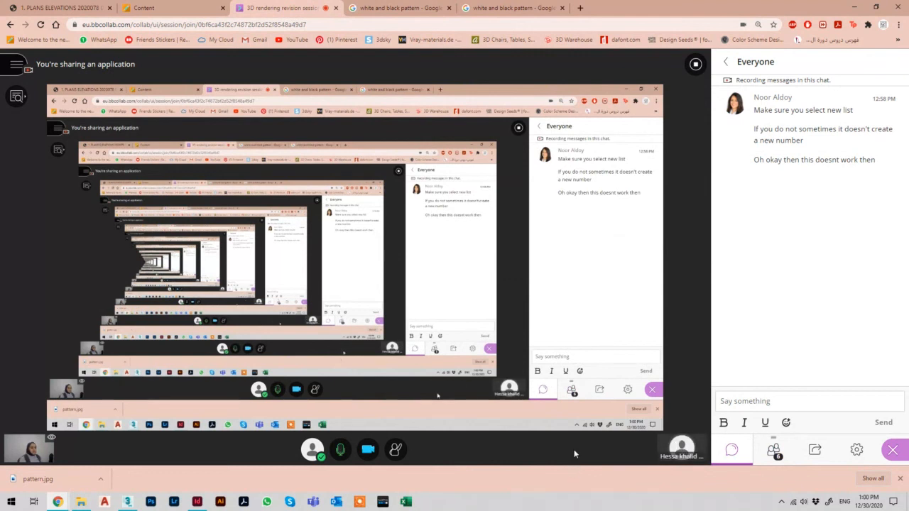
key(alt+Tab)
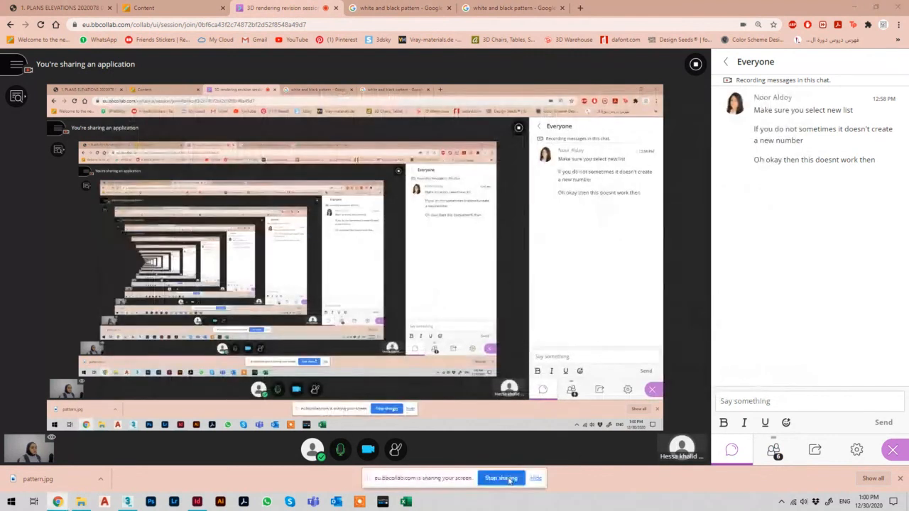
click(506, 478)
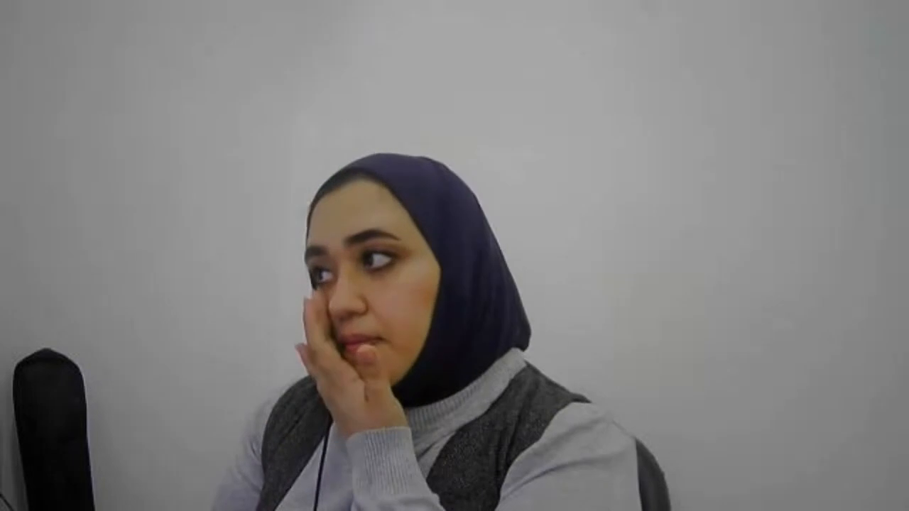